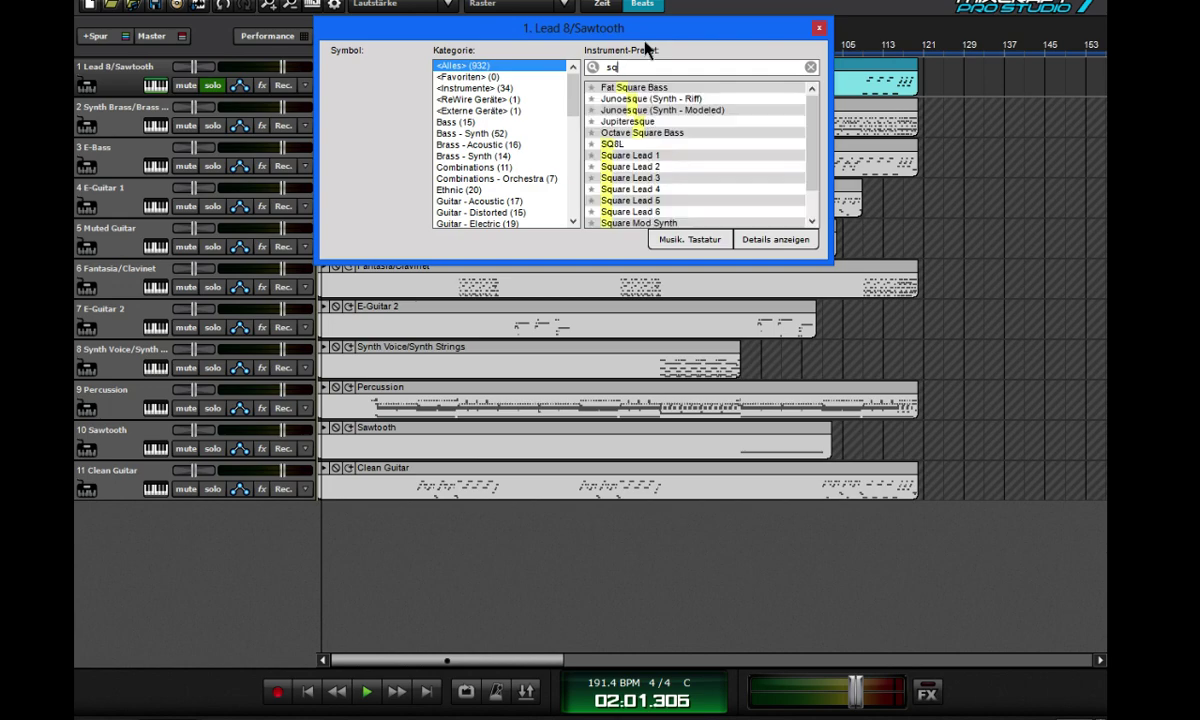
- Assign the SQ8L instrument to track 1 and load its A051 LEAD-DELAY1 program
type("8")
left_click(641, 89)
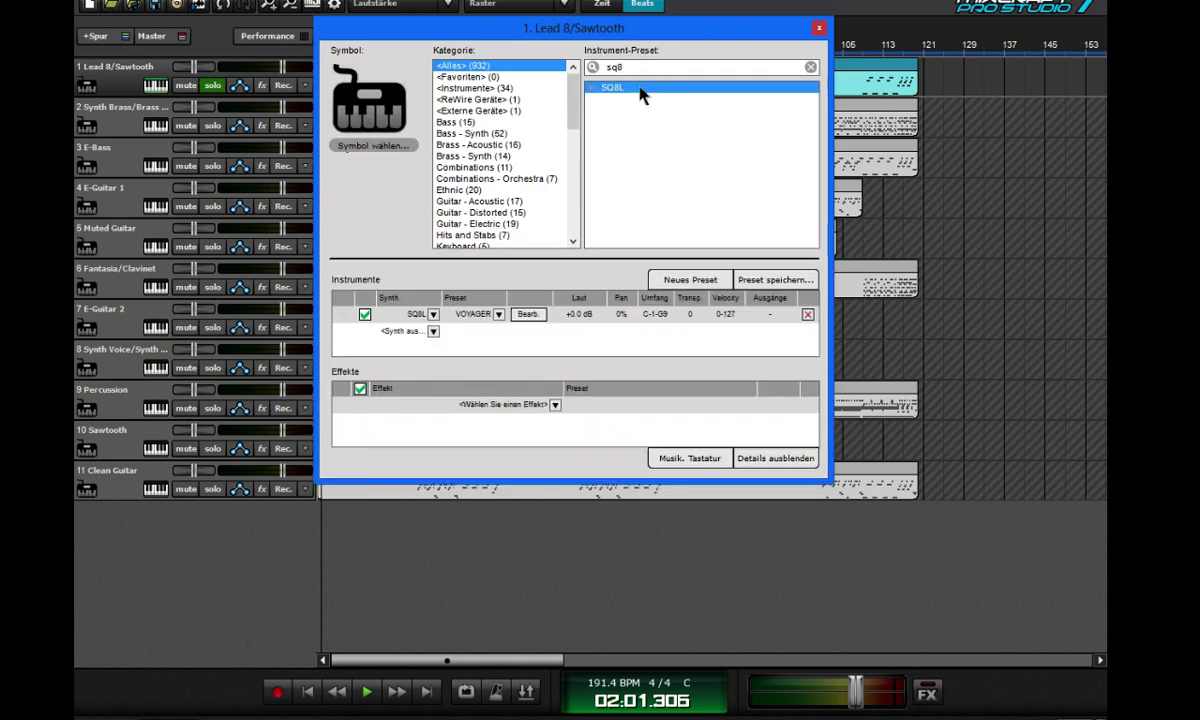
left_click(527, 314)
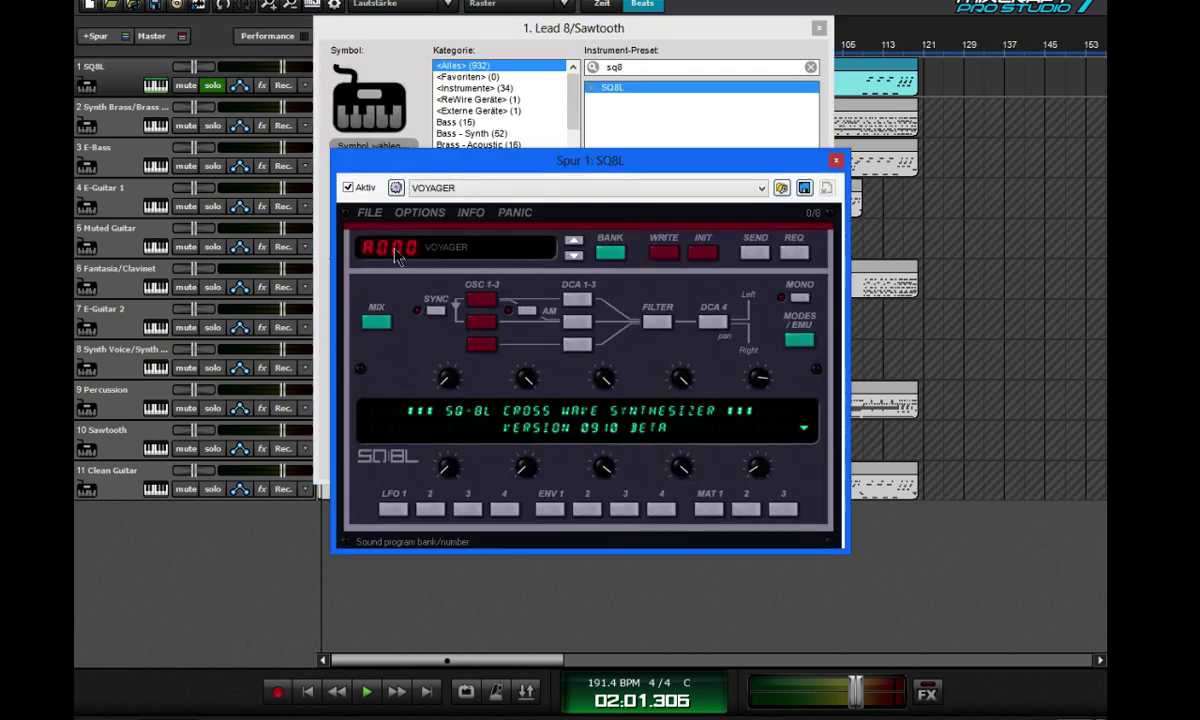
left_click(395, 255)
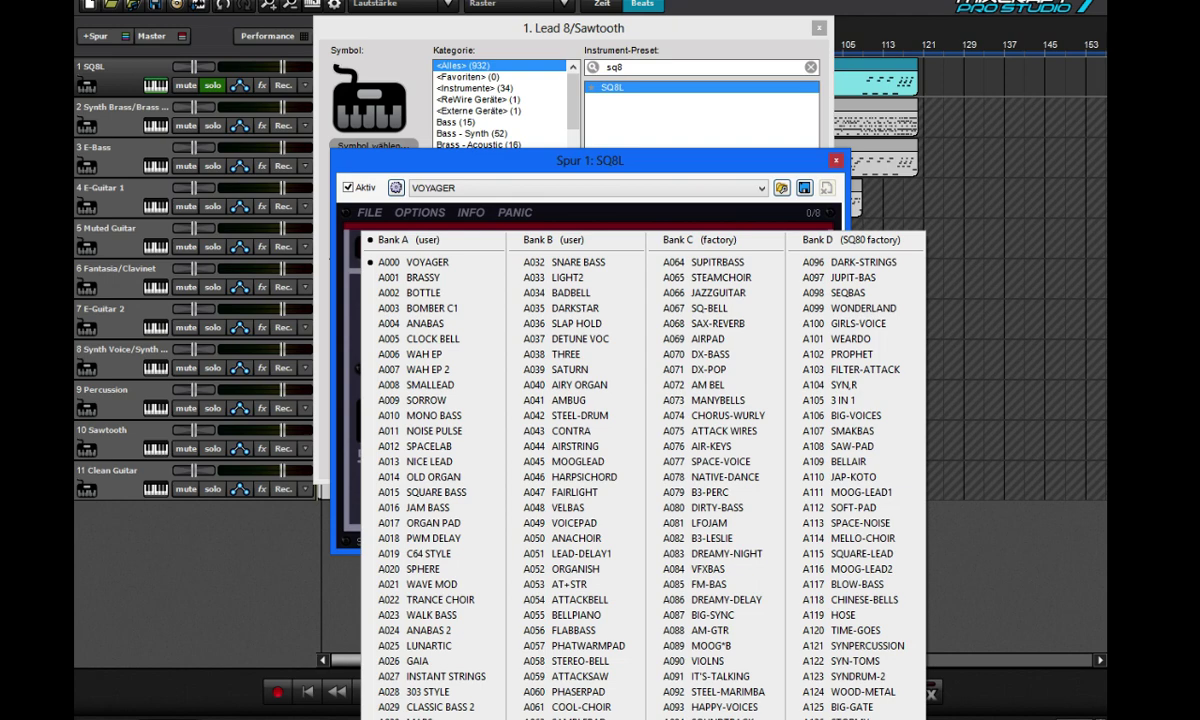
left_click(610, 555)
left_click_drag(457, 15, 534, 15)
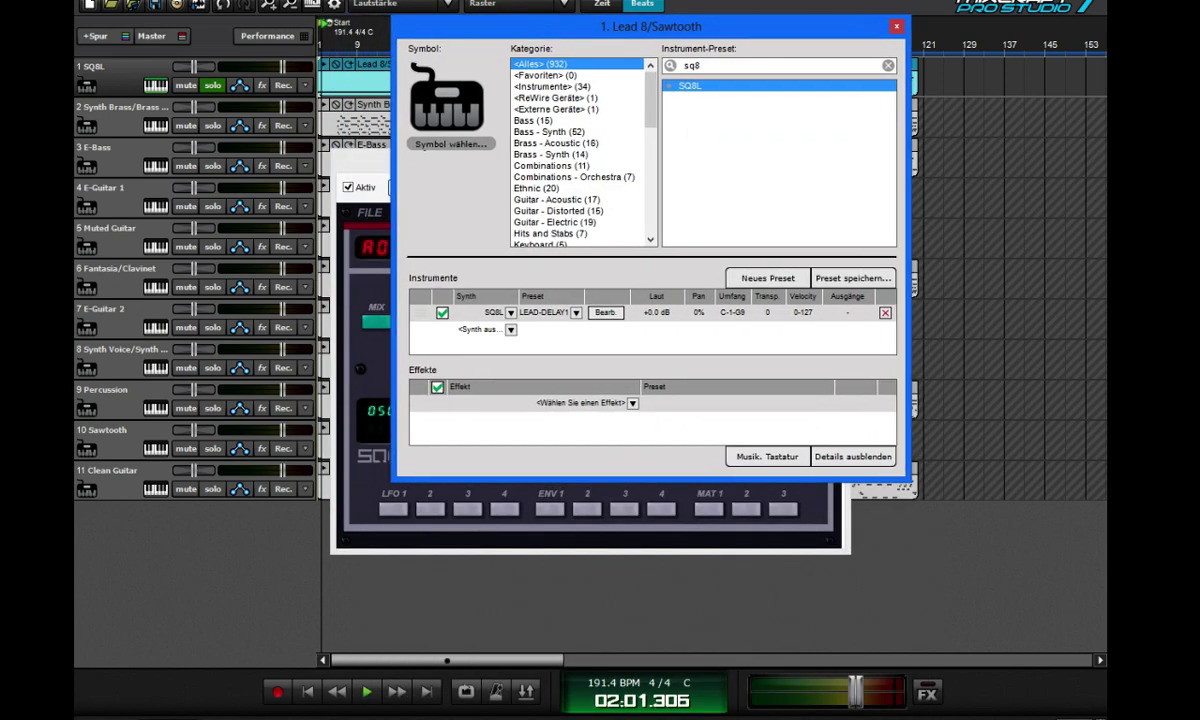
- Play the soloed track 1 from the beginning to audition its sound, and close the SQ8L editor
left_click(367, 691)
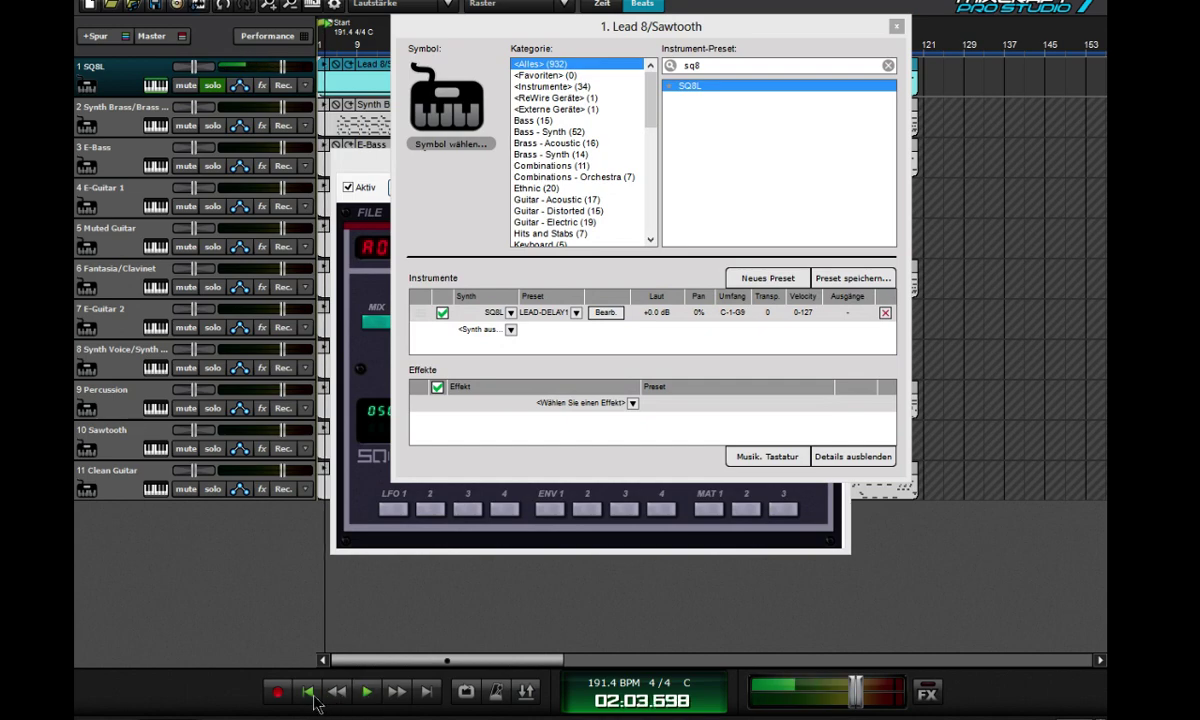
left_click(367, 691)
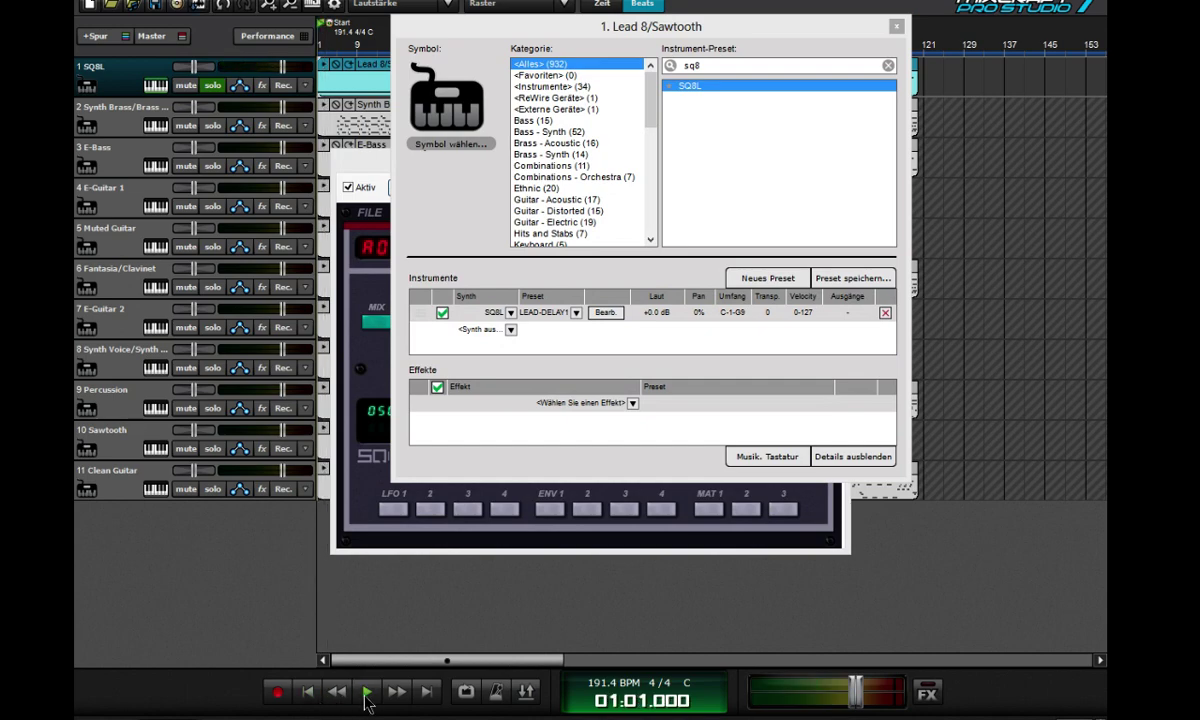
left_click(365, 694)
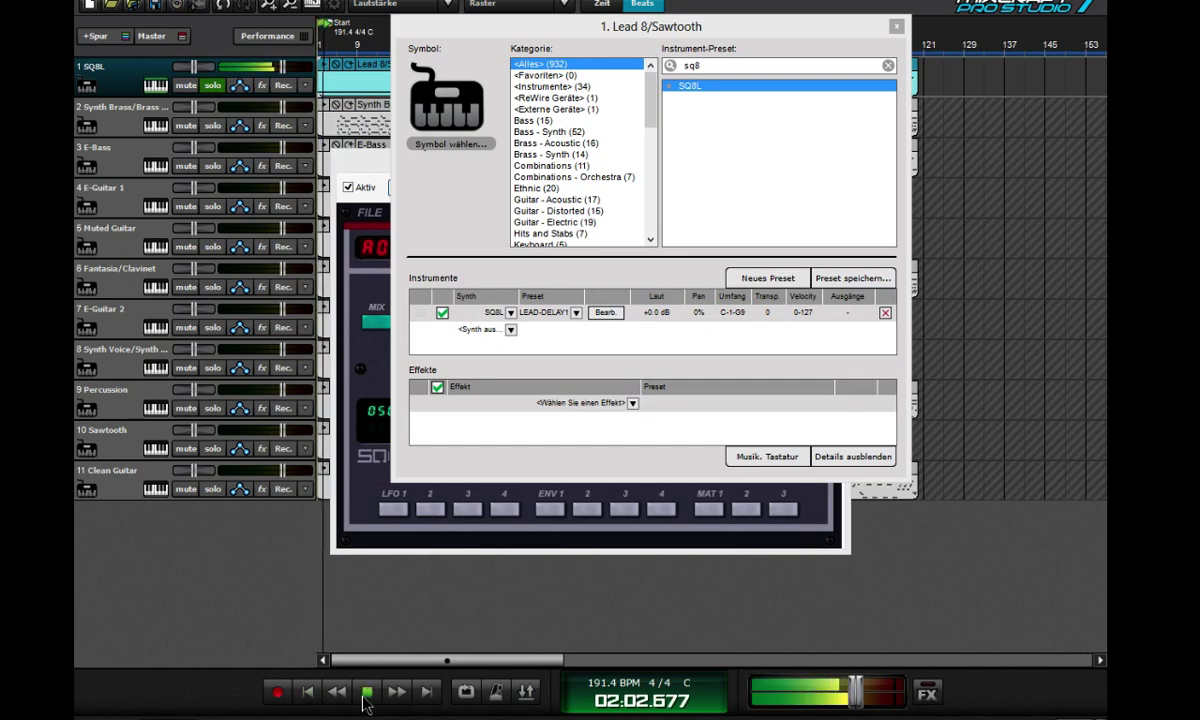
left_click(515, 535)
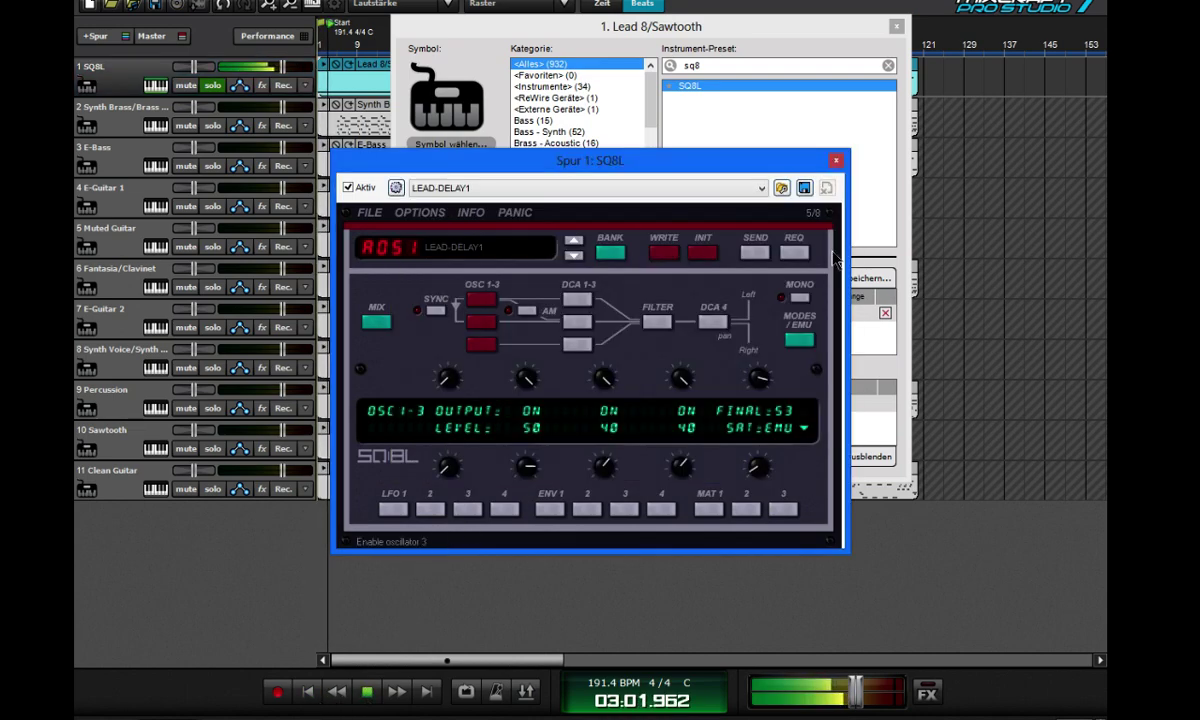
left_click(836, 161)
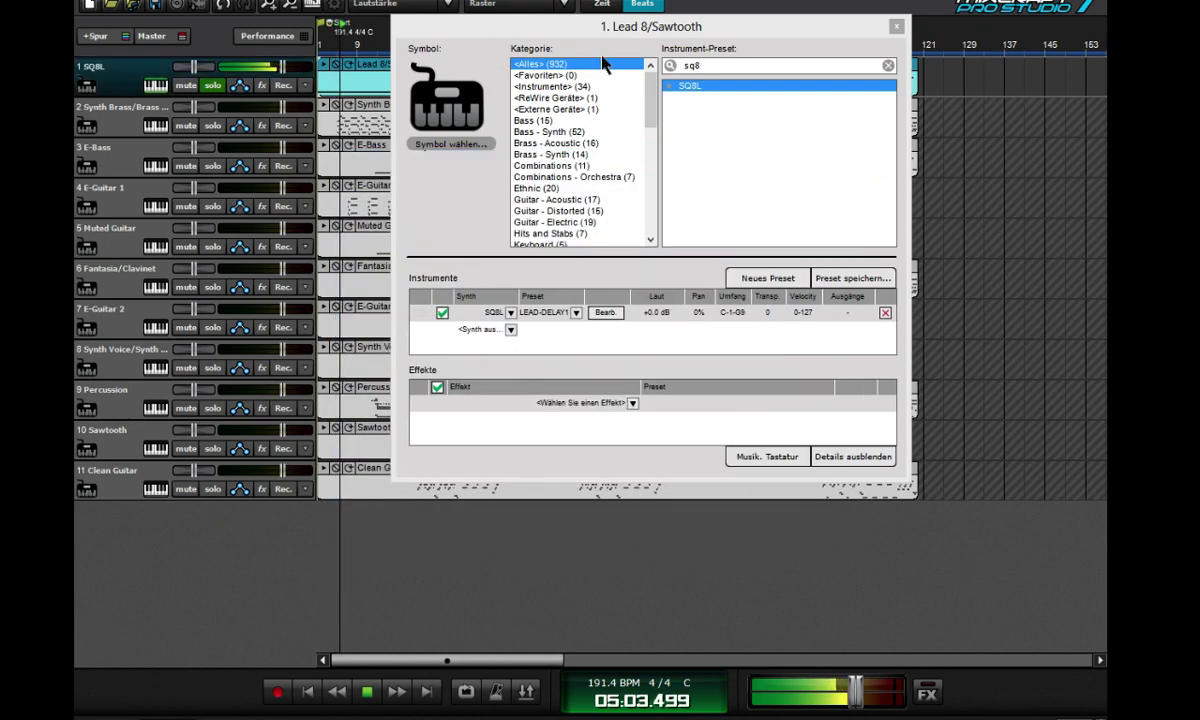
- Solo the Synth Brass track alongside track 1 and assign it the SQ8L instrument during playback from the start
left_click(213, 126)
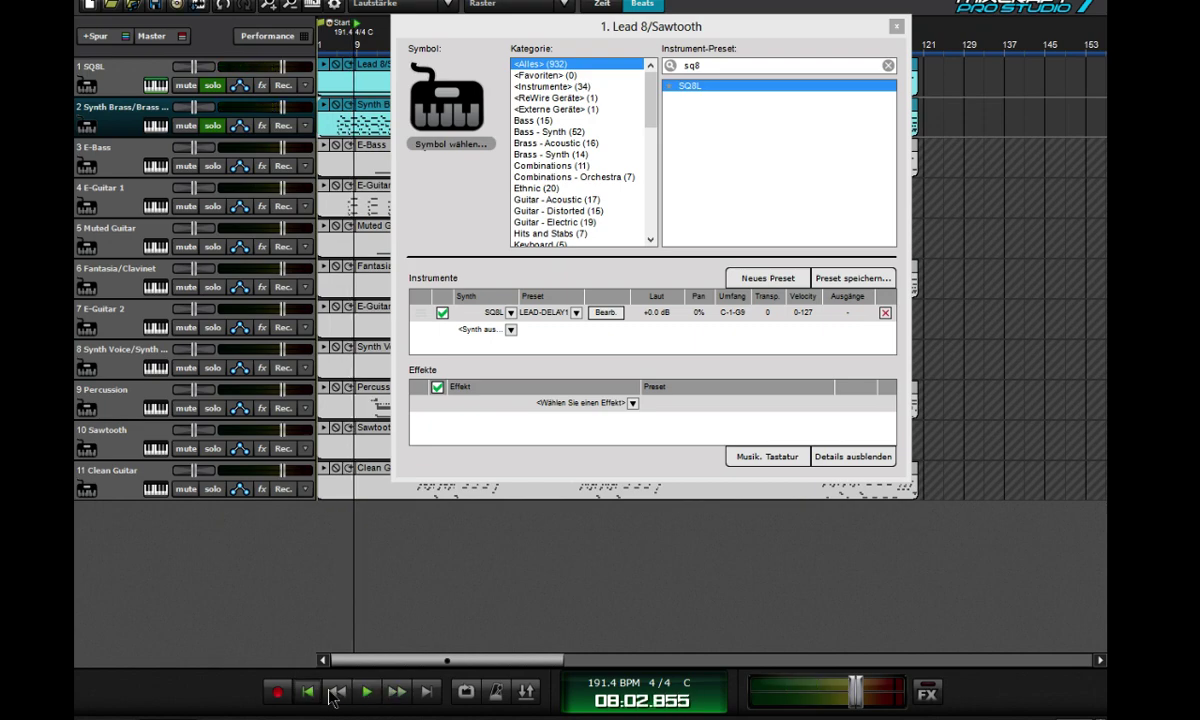
left_click(369, 692)
left_click(163, 130)
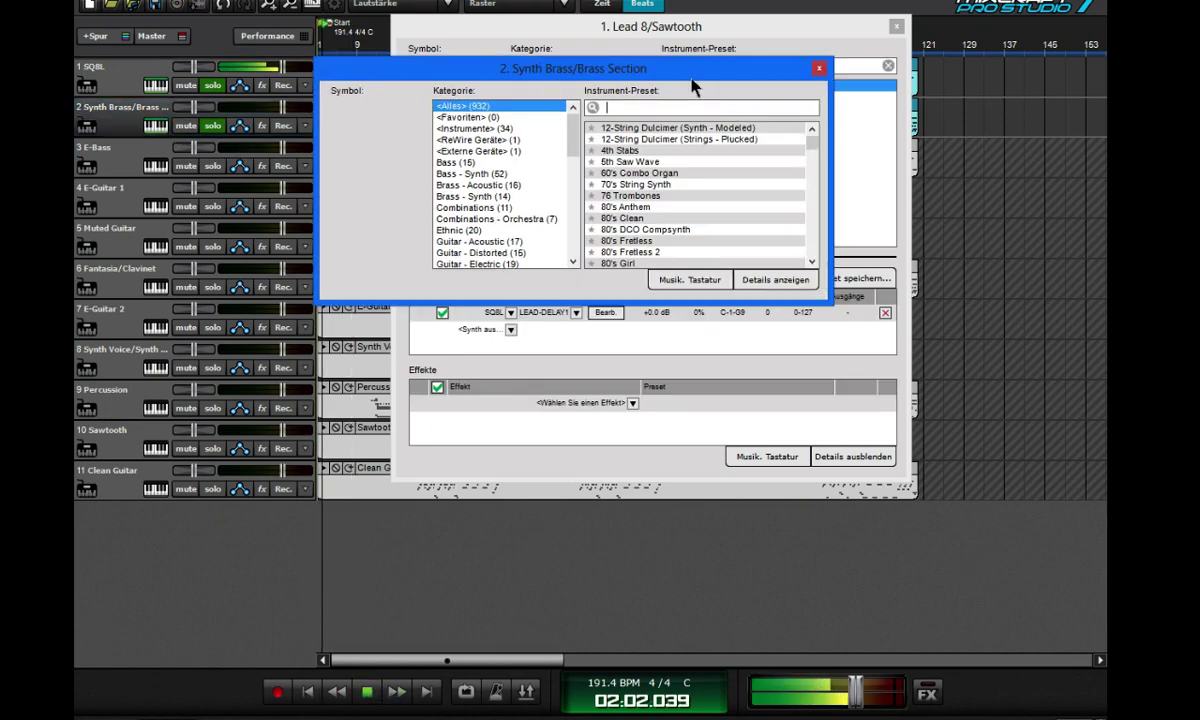
left_click(893, 28)
left_click_drag(667, 62, 830, 67)
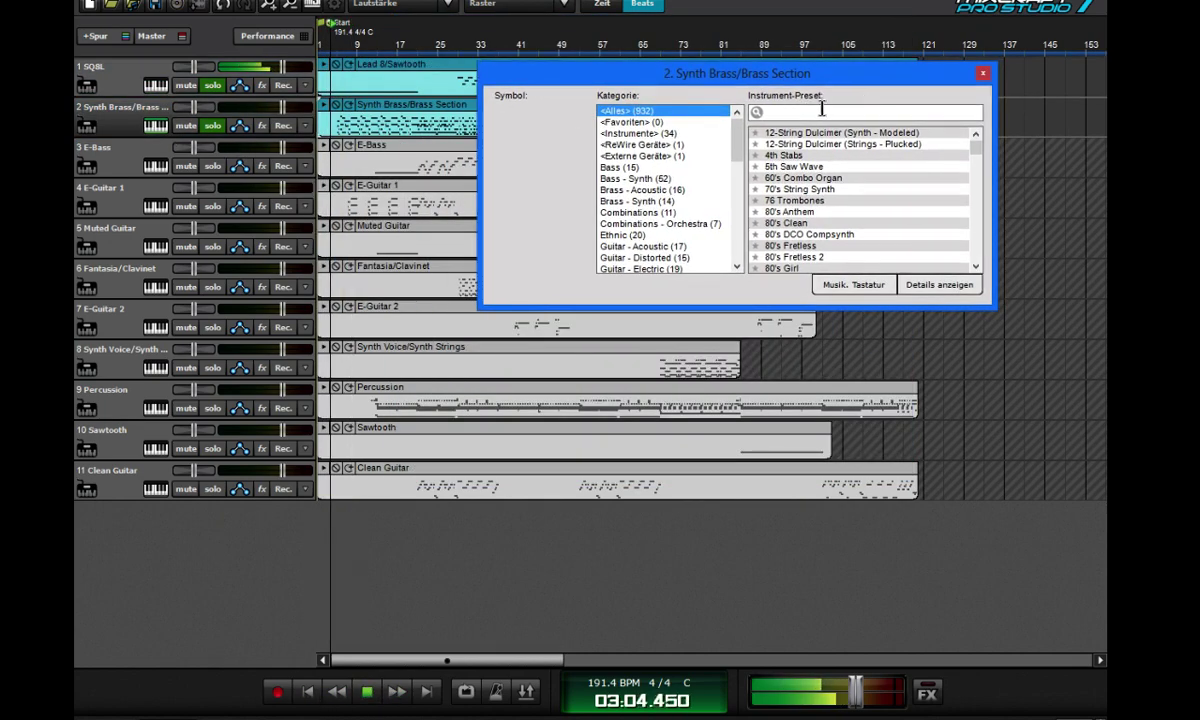
type("squ")
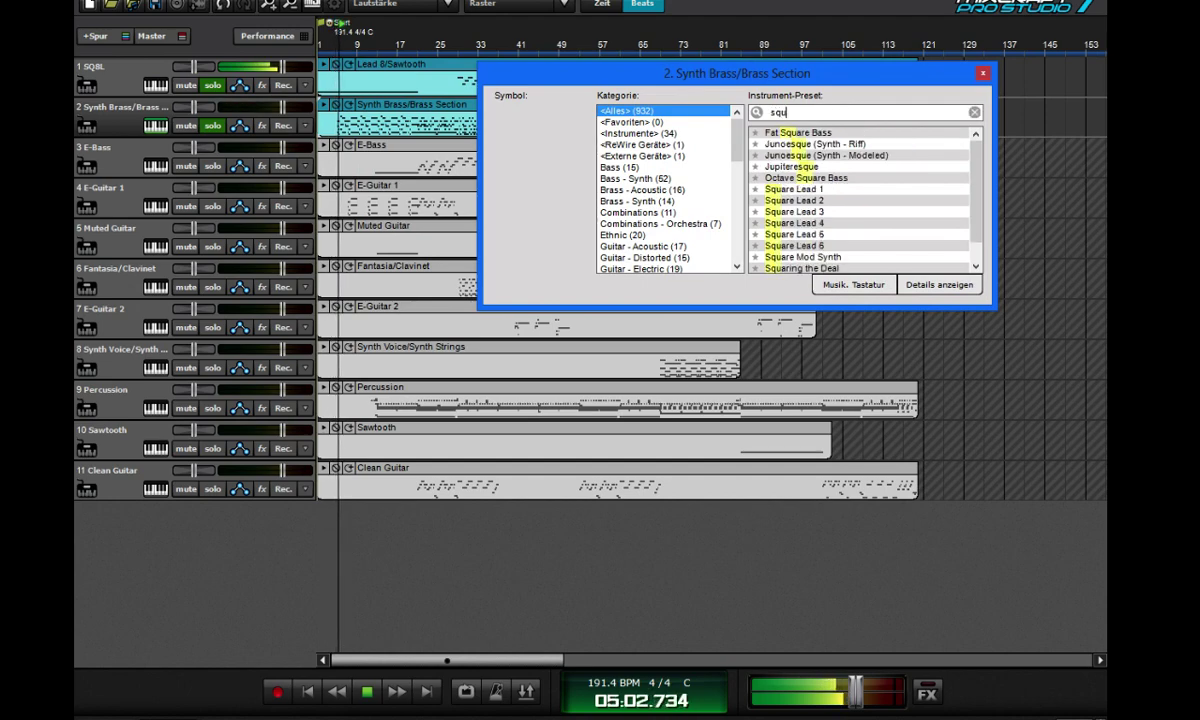
key("BackSpace")
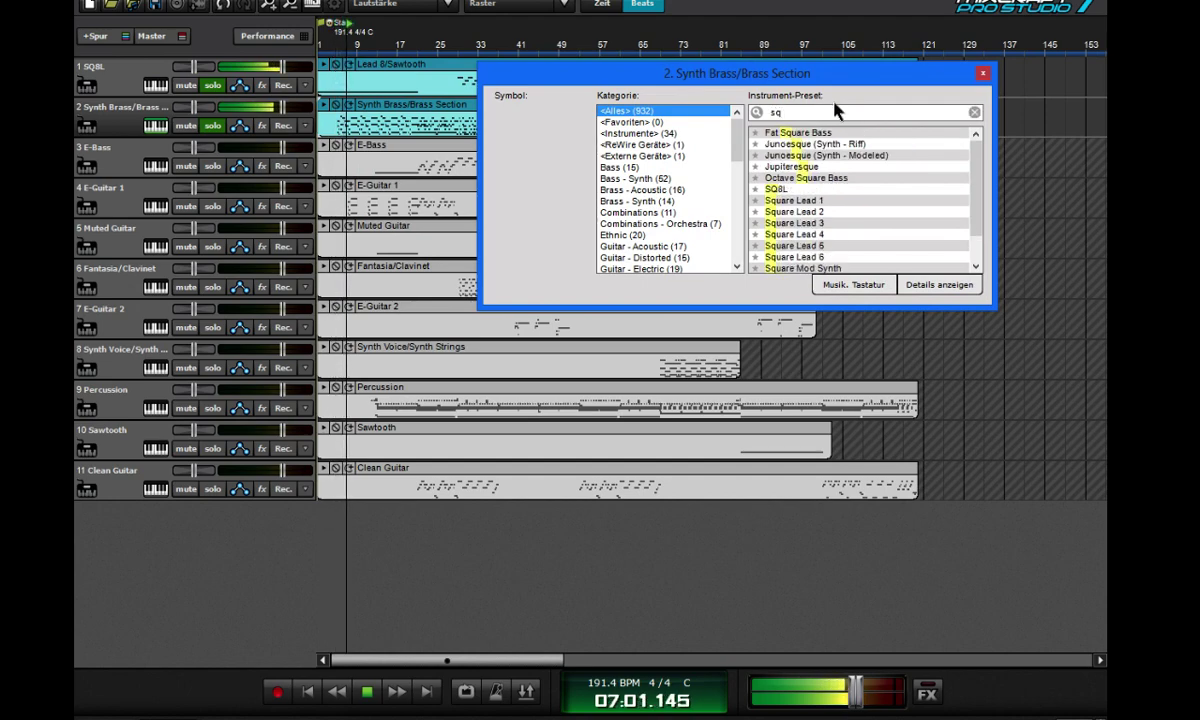
left_click(780, 189)
- Load the A051 LEAD-DELAY1 program in track 2's SQ8L synth and close the synth editor
left_click(662, 359)
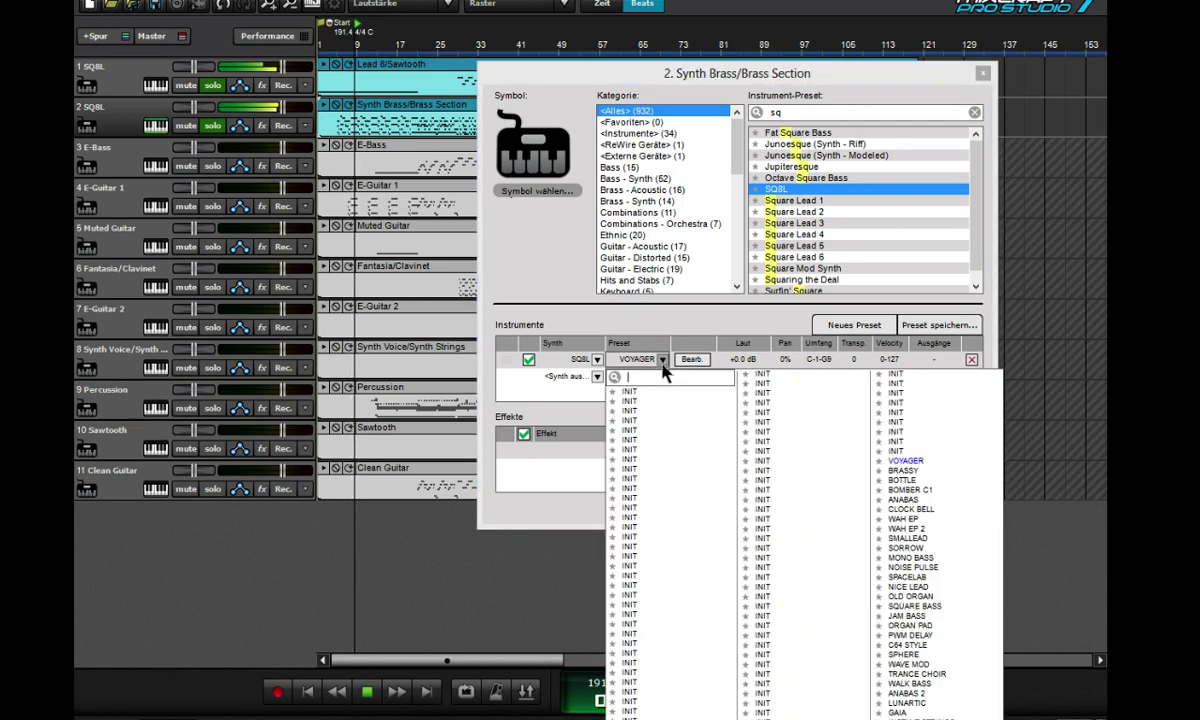
left_click(692, 359)
left_click(420, 258)
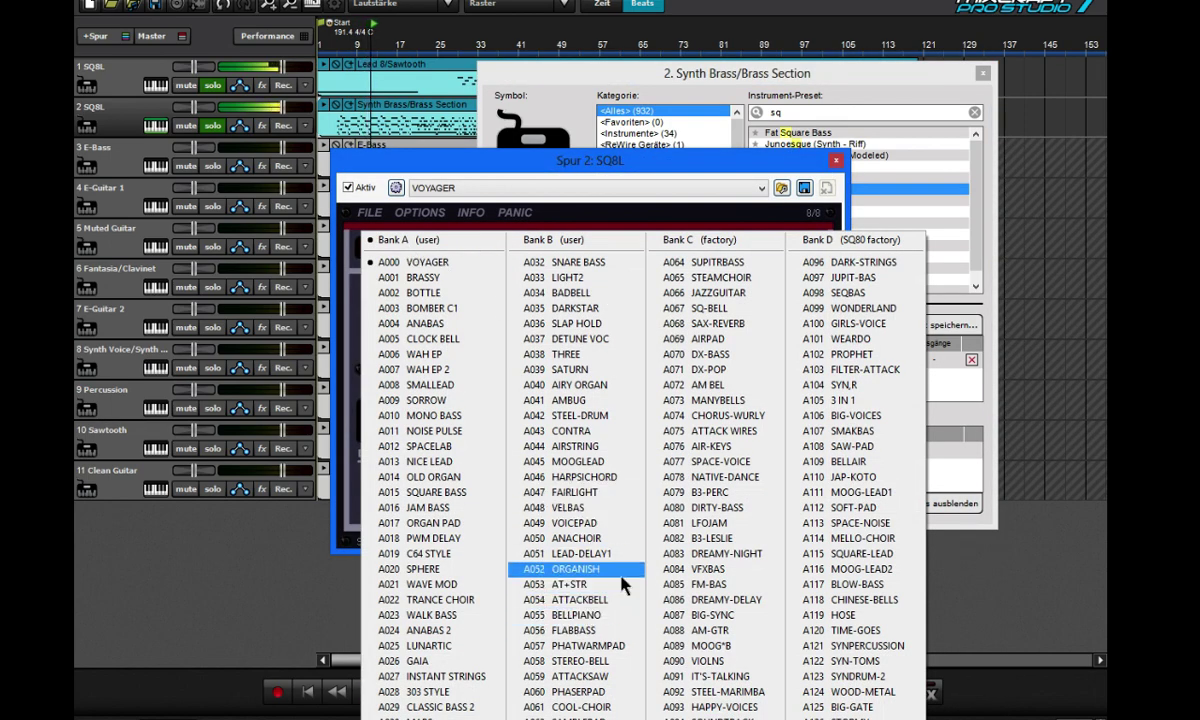
left_click(580, 554)
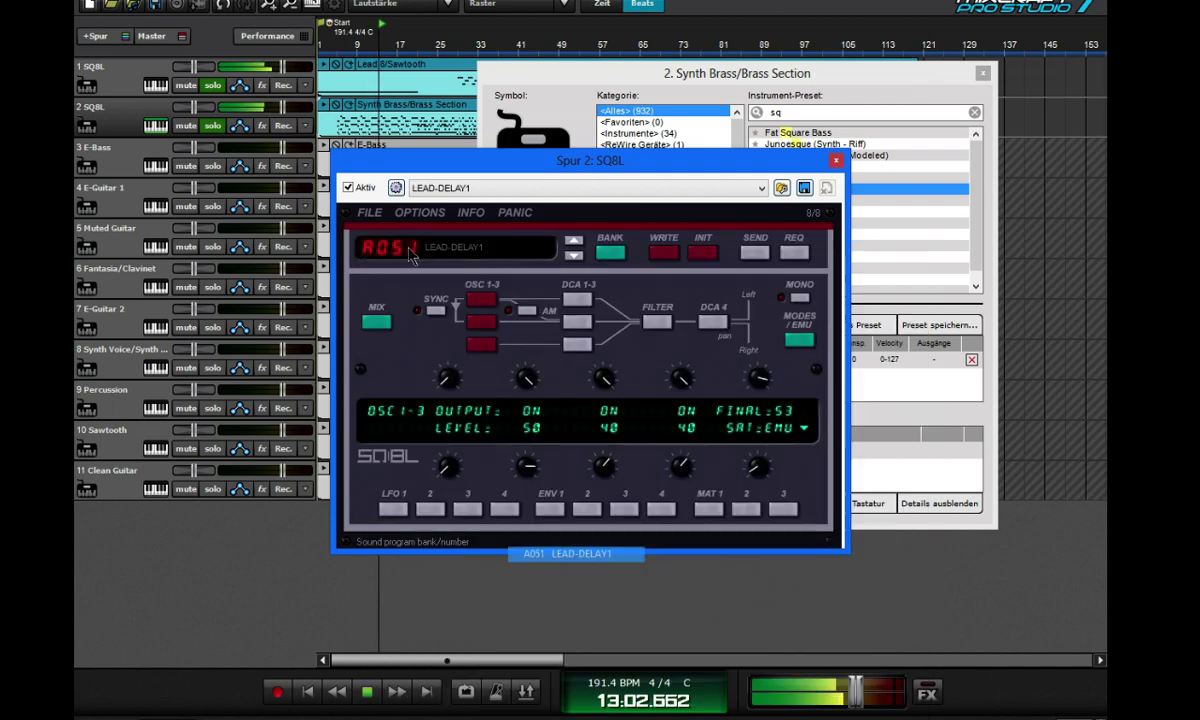
left_click(836, 163)
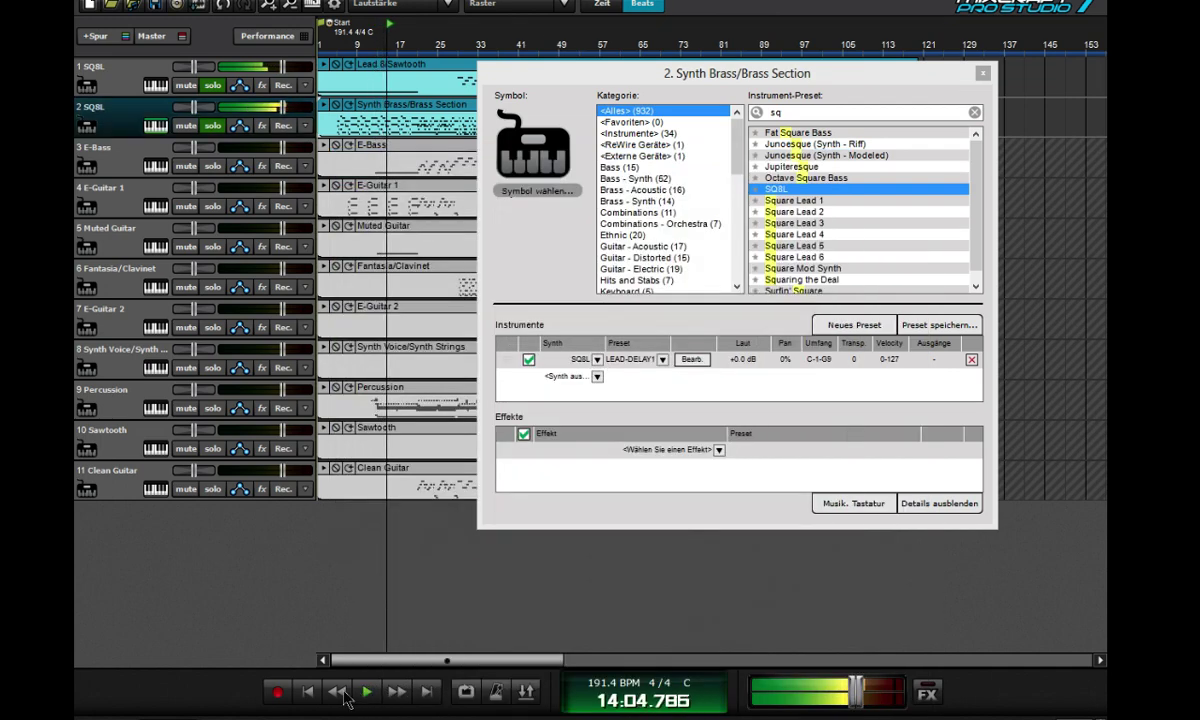
- Play both soloed tracks, raise track 1's volume to +1.7 dB, and return to the song start
left_click(366, 692)
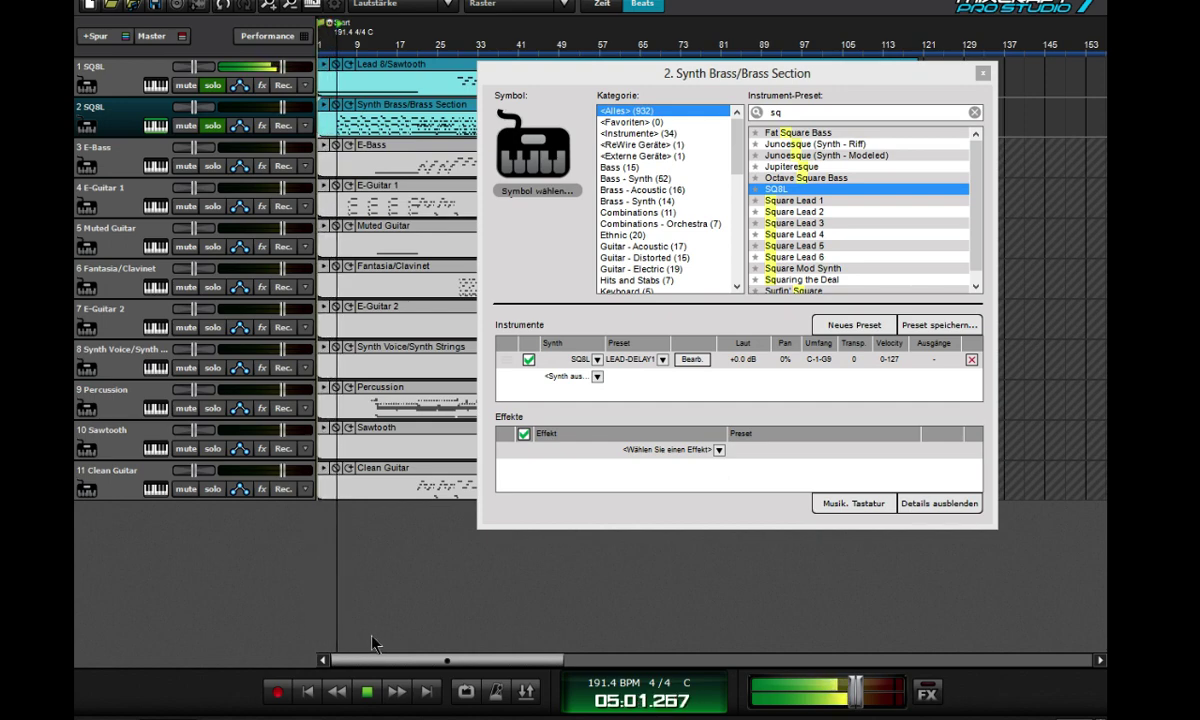
left_click(983, 73)
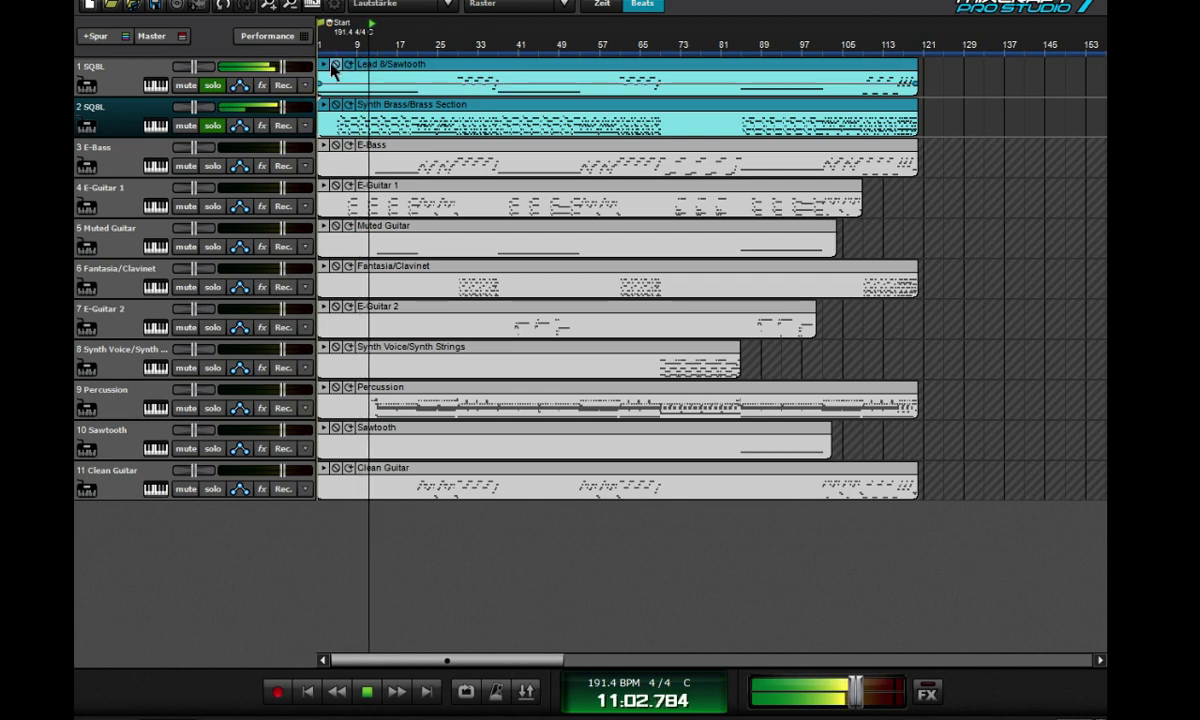
left_click_drag(280, 68, 285, 68)
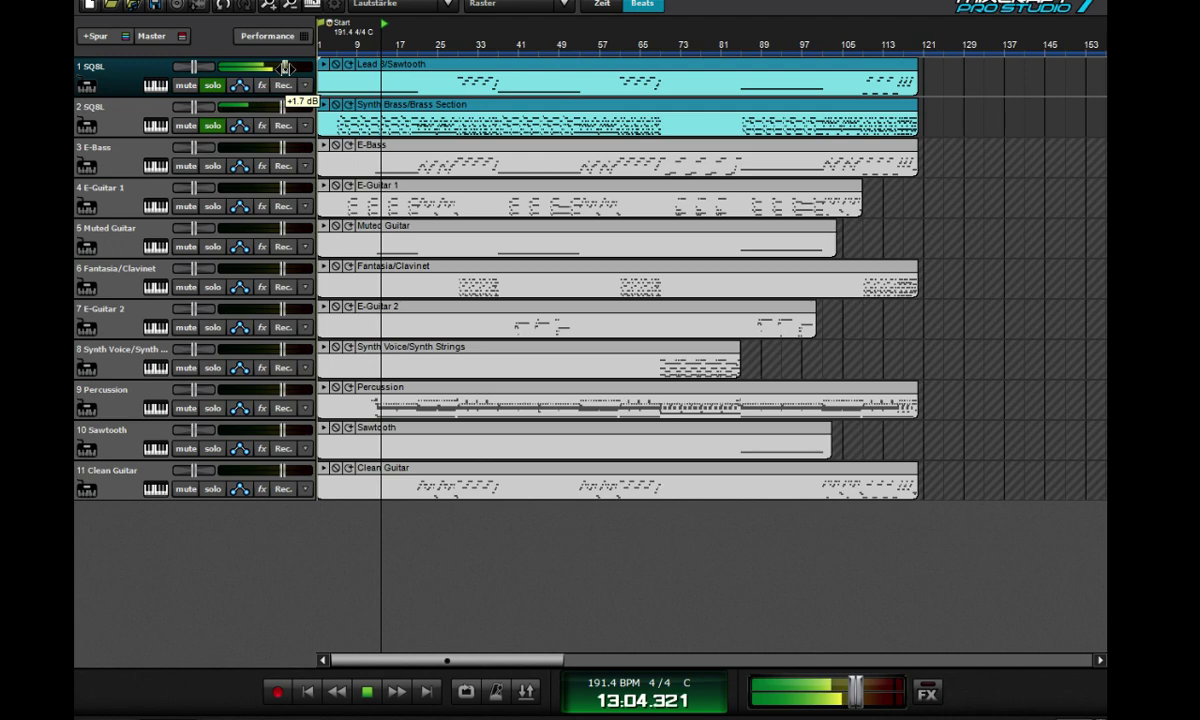
left_click(367, 691)
left_click(307, 691)
- Solo only the E-Bass track and play it from bar 13
left_click(212, 167)
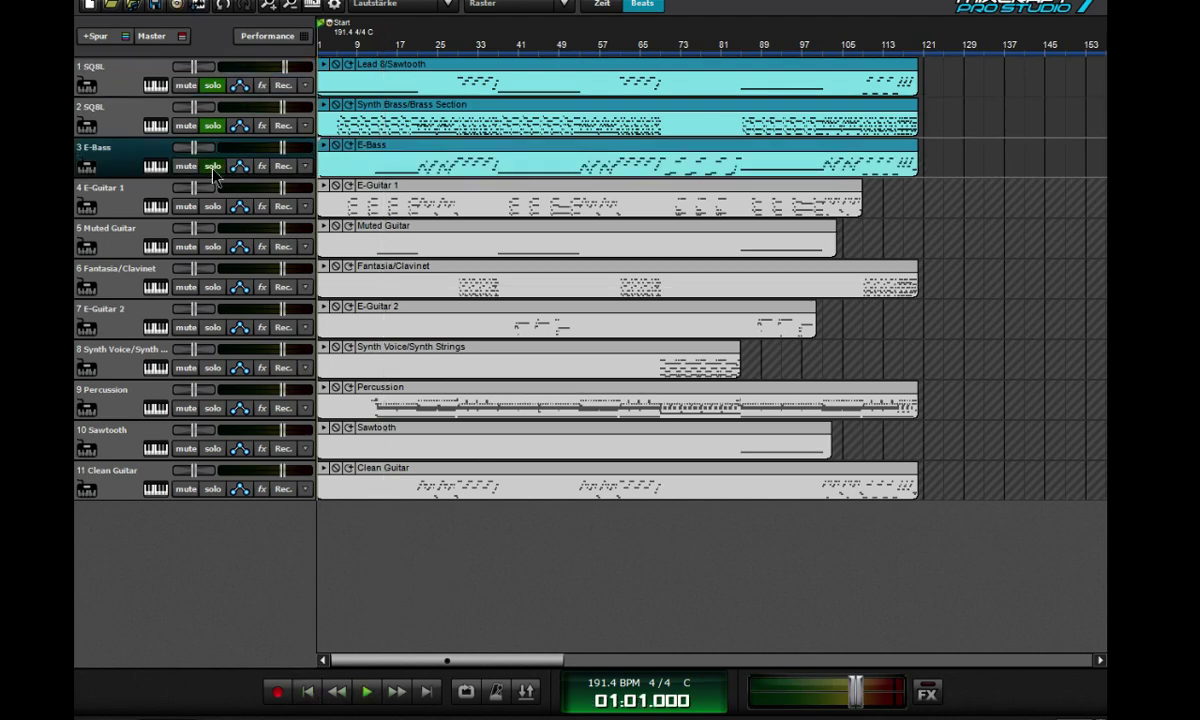
left_click(212, 125)
left_click(212, 85)
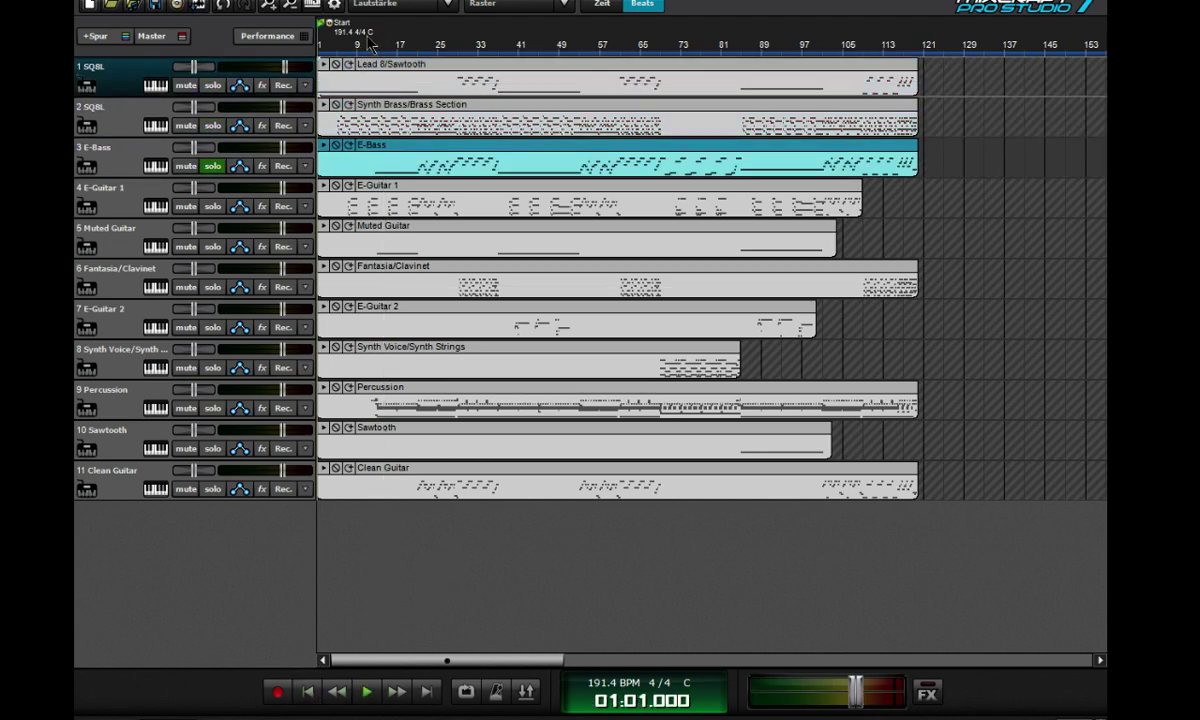
left_click_drag(336, 45, 380, 45)
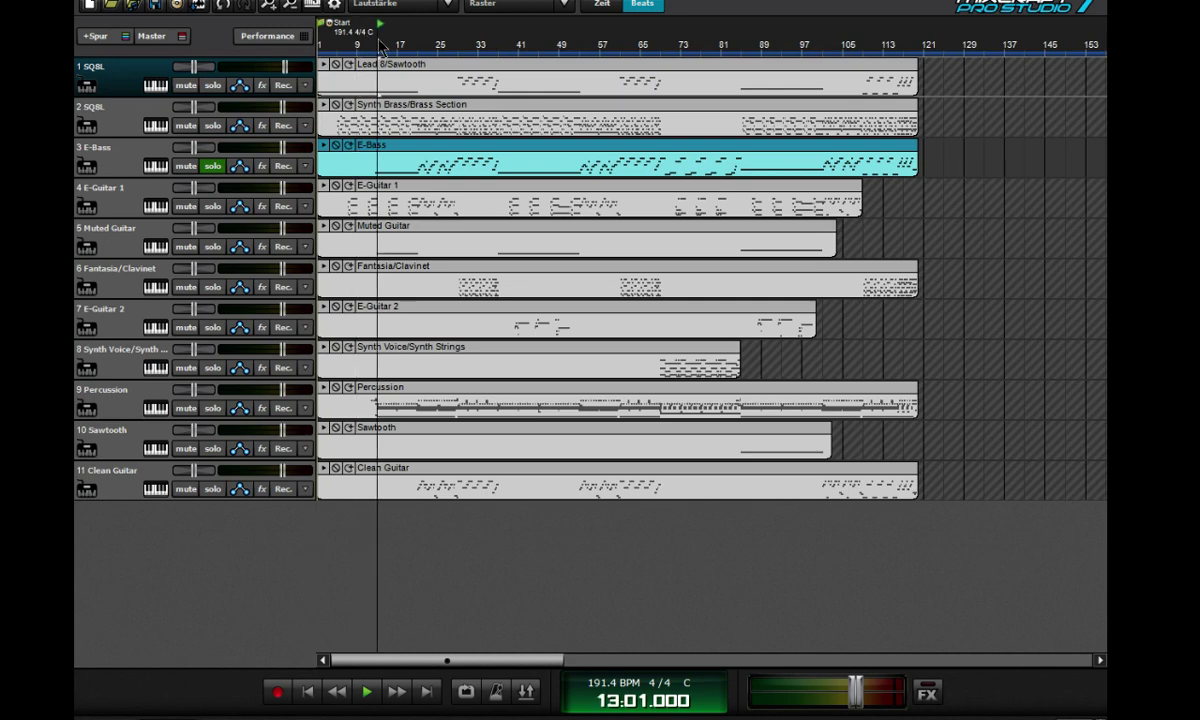
left_click(367, 700)
- Assign the Finger Bass preset to the E-Bass track and show its instrument details
left_click(162, 168)
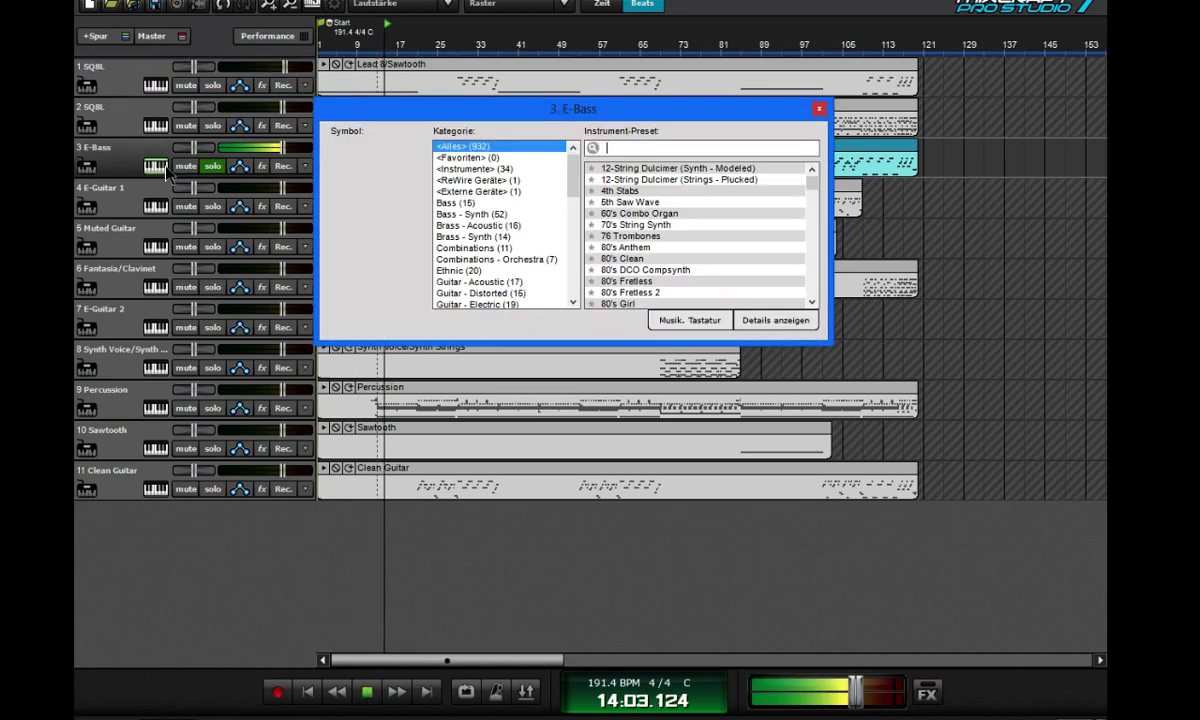
left_click(672, 150)
type("eba")
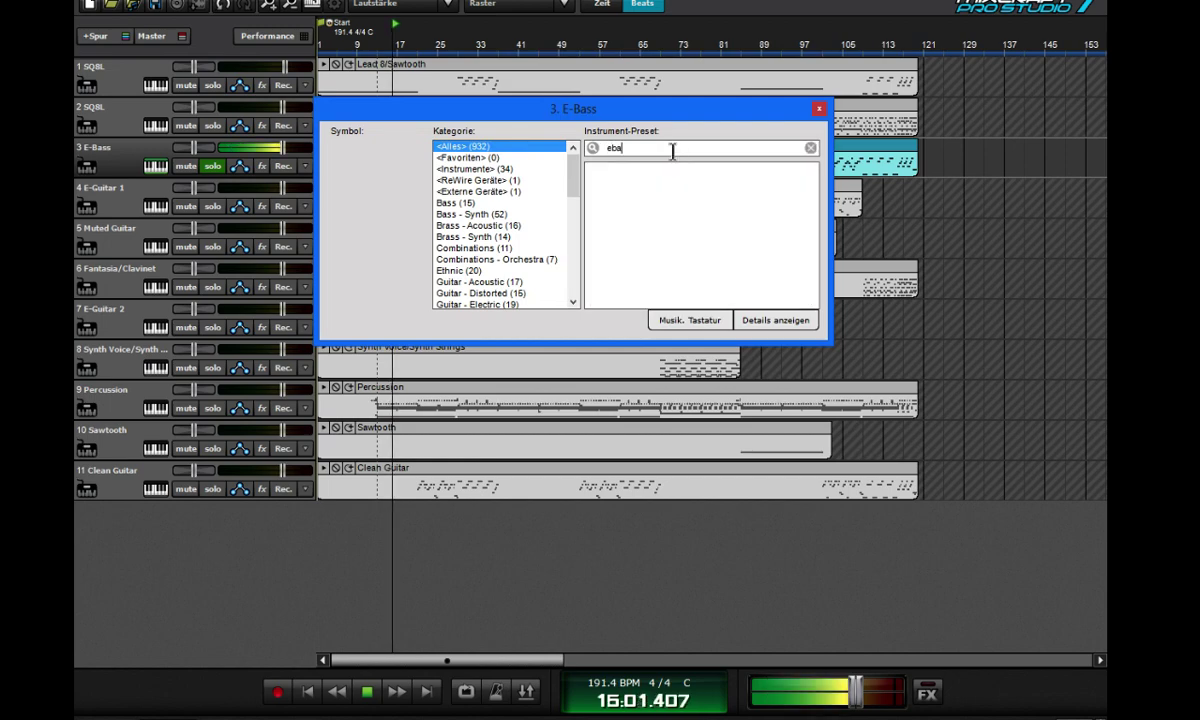
key("BackSpace")
key("BackSpace")
key("BackSpace")
type("fing")
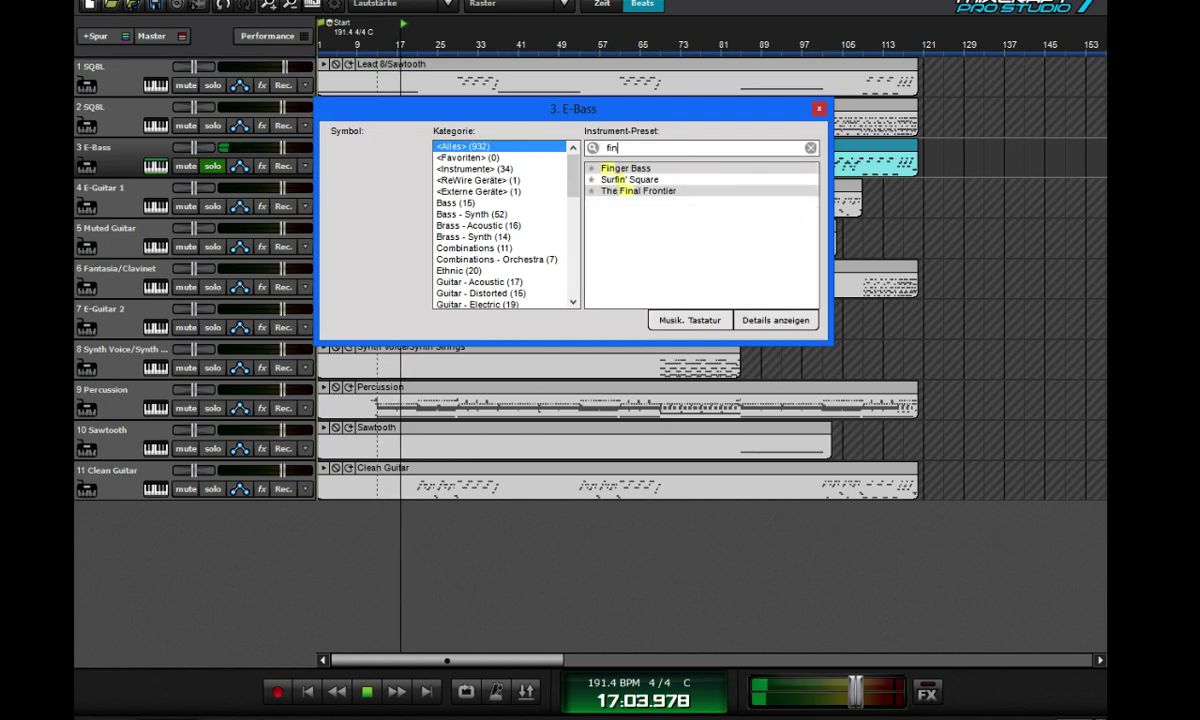
left_click(676, 169)
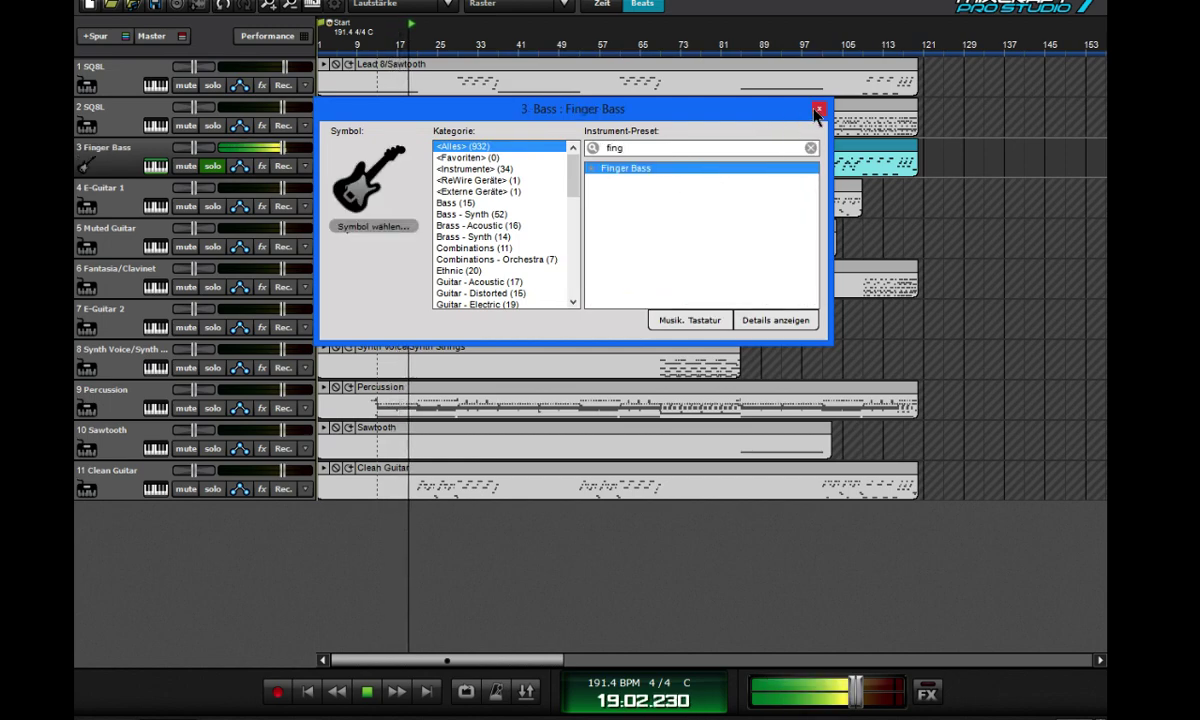
left_click(775, 320)
- Set the Finger Bass synth's transposition to 12 semitones
left_click(689, 395)
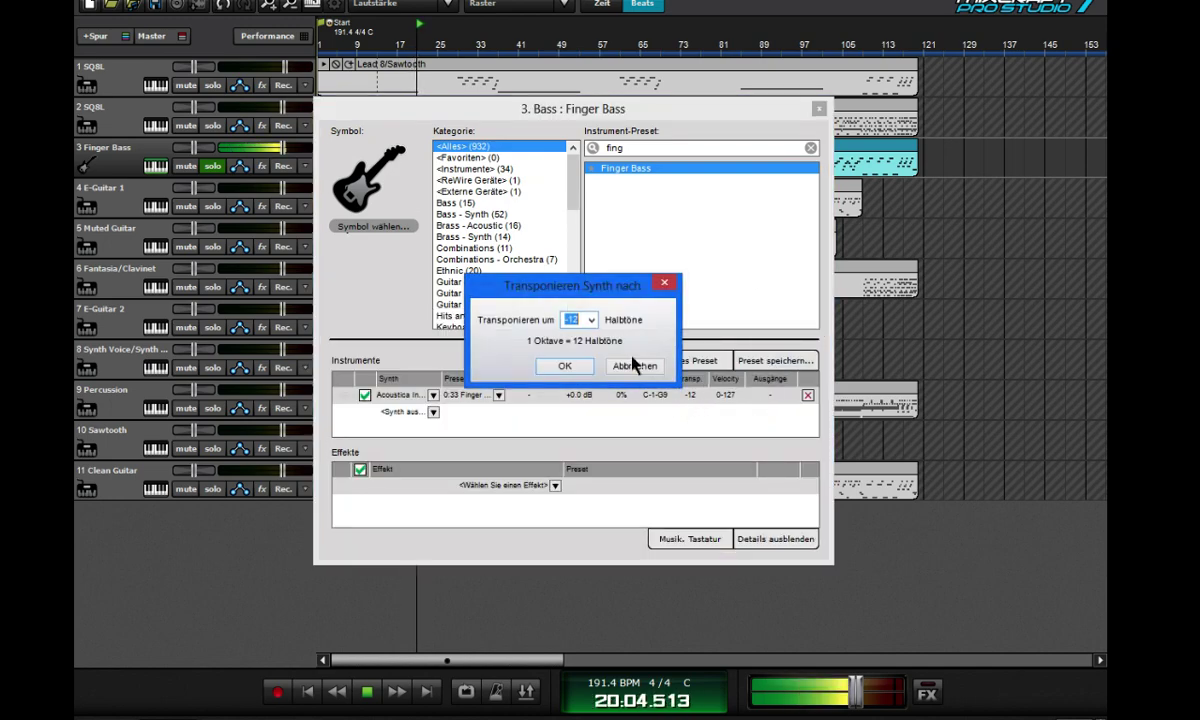
left_click(591, 320)
left_click(570, 352)
left_click(565, 366)
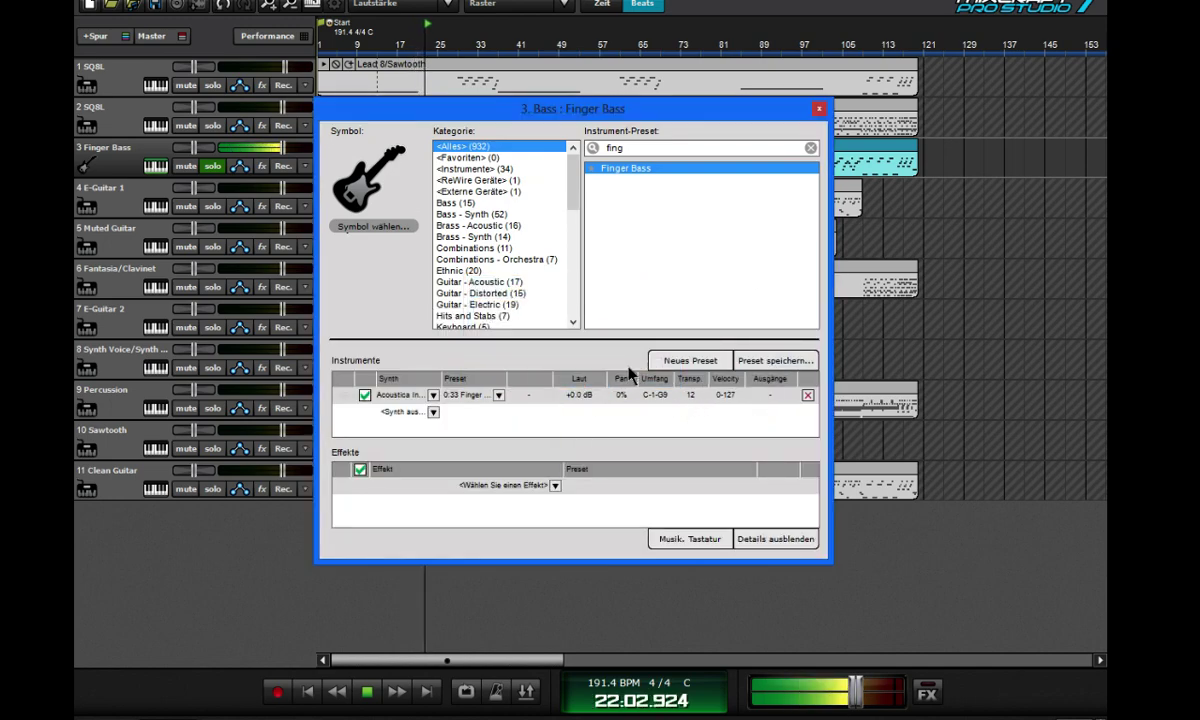
- Set the Finger Bass synth's transposition to 0 semitones, close its instrument settings, and stop playback
left_click(689, 396)
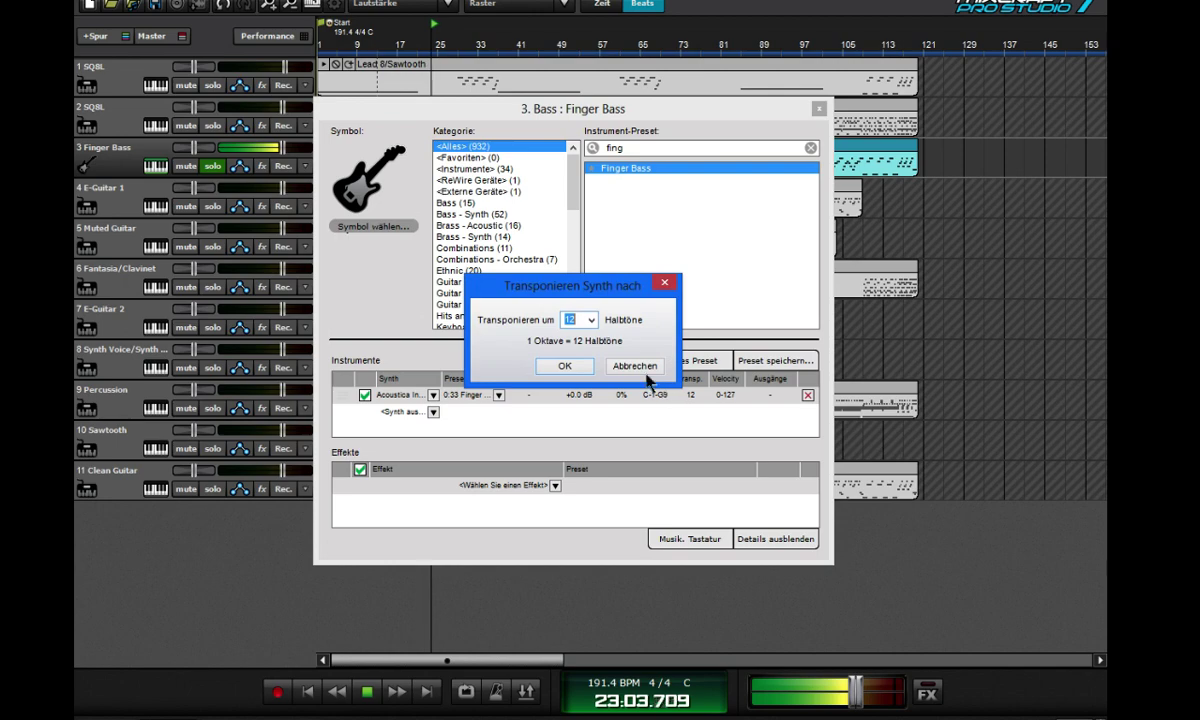
left_click(591, 320)
left_click(674, 332)
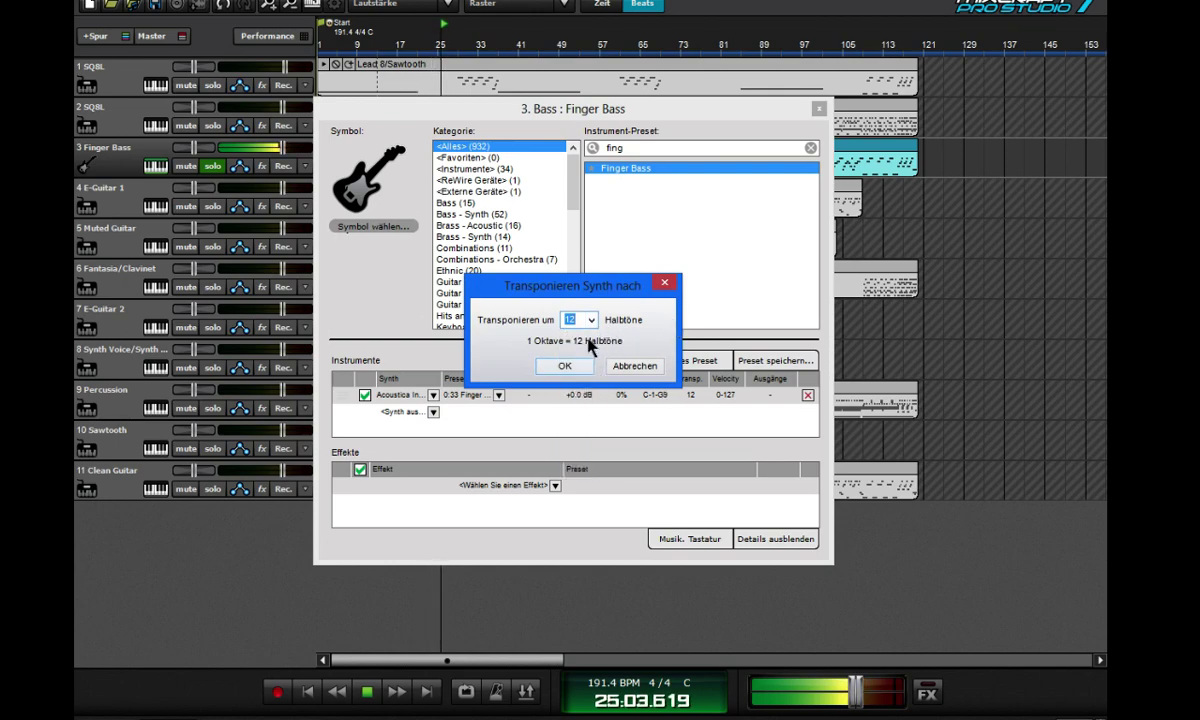
left_click(591, 320)
left_click(591, 320)
left_click(565, 366)
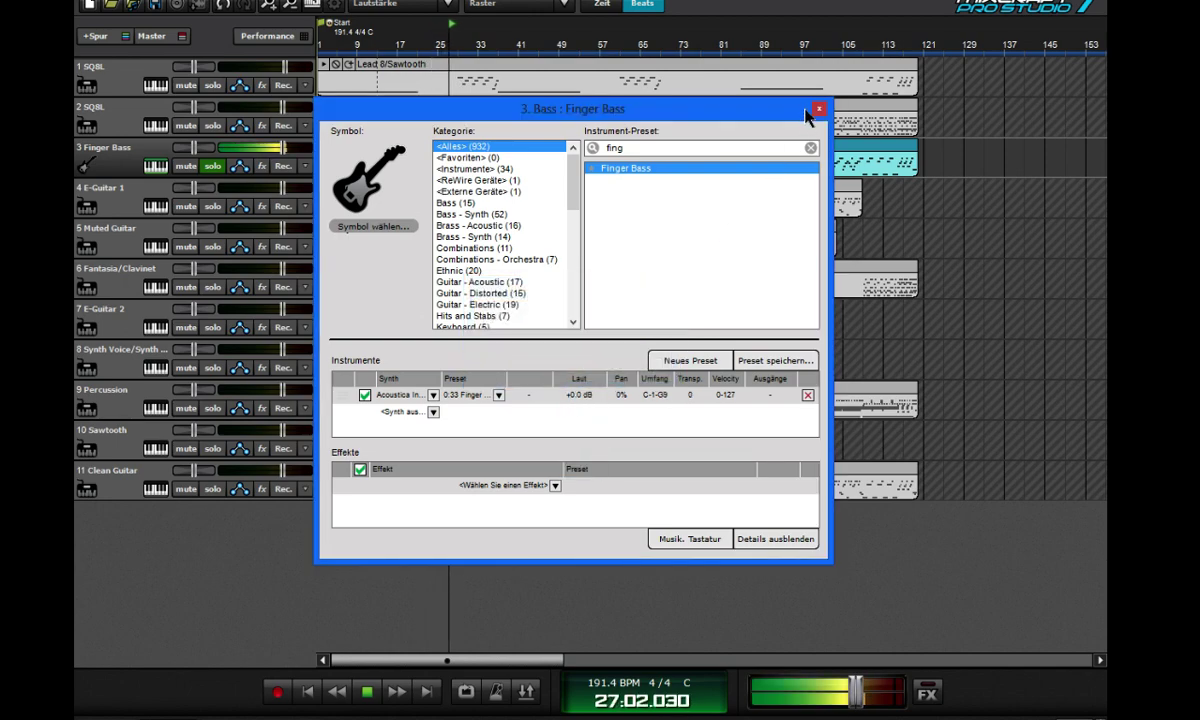
left_click(818, 108)
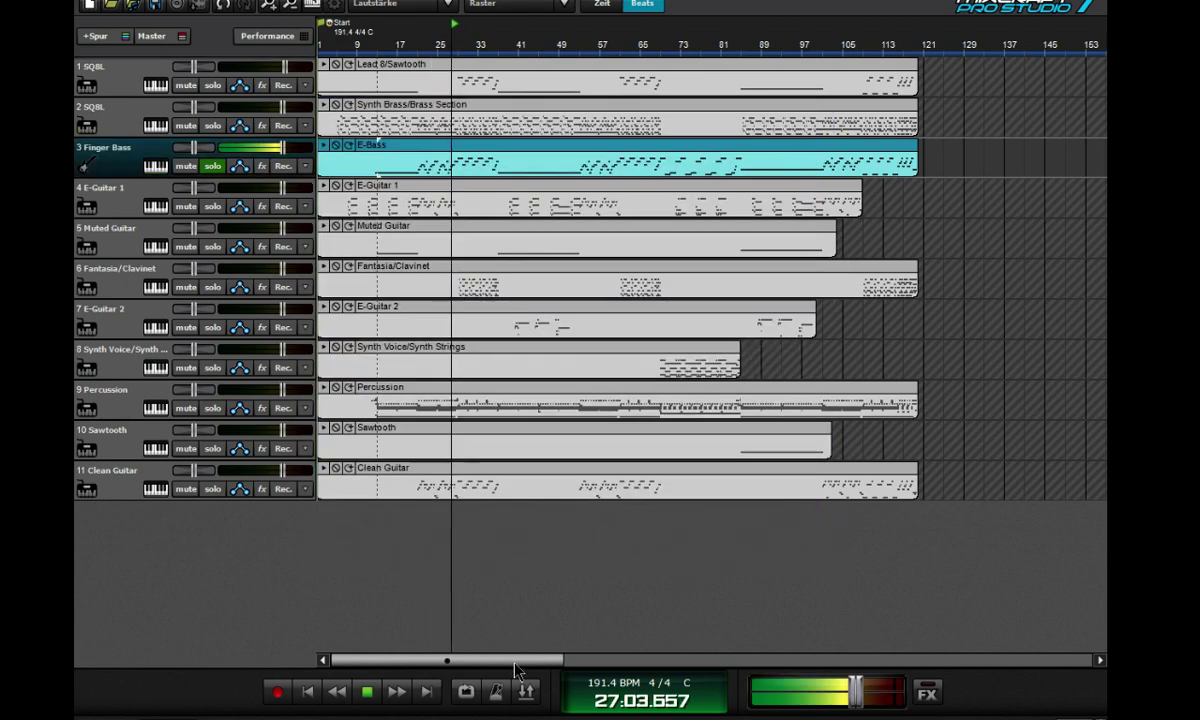
left_click(366, 692)
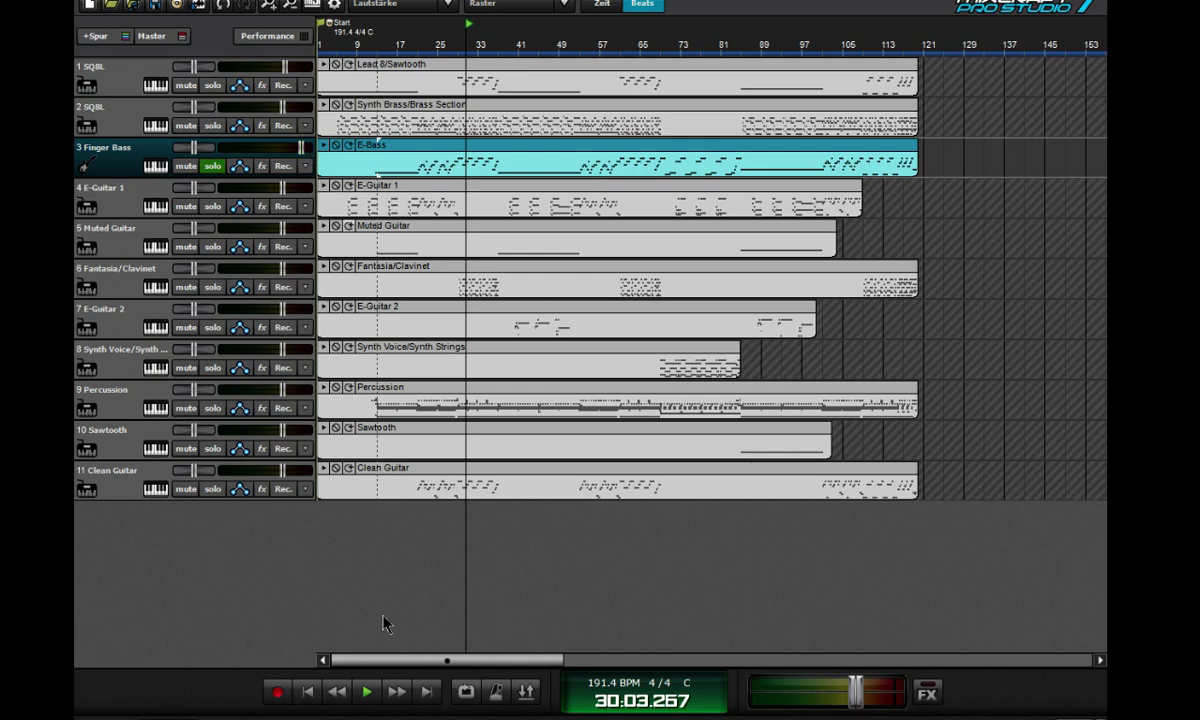
- Play the soloed Finger Bass track again and return to the start of the song
key("space")
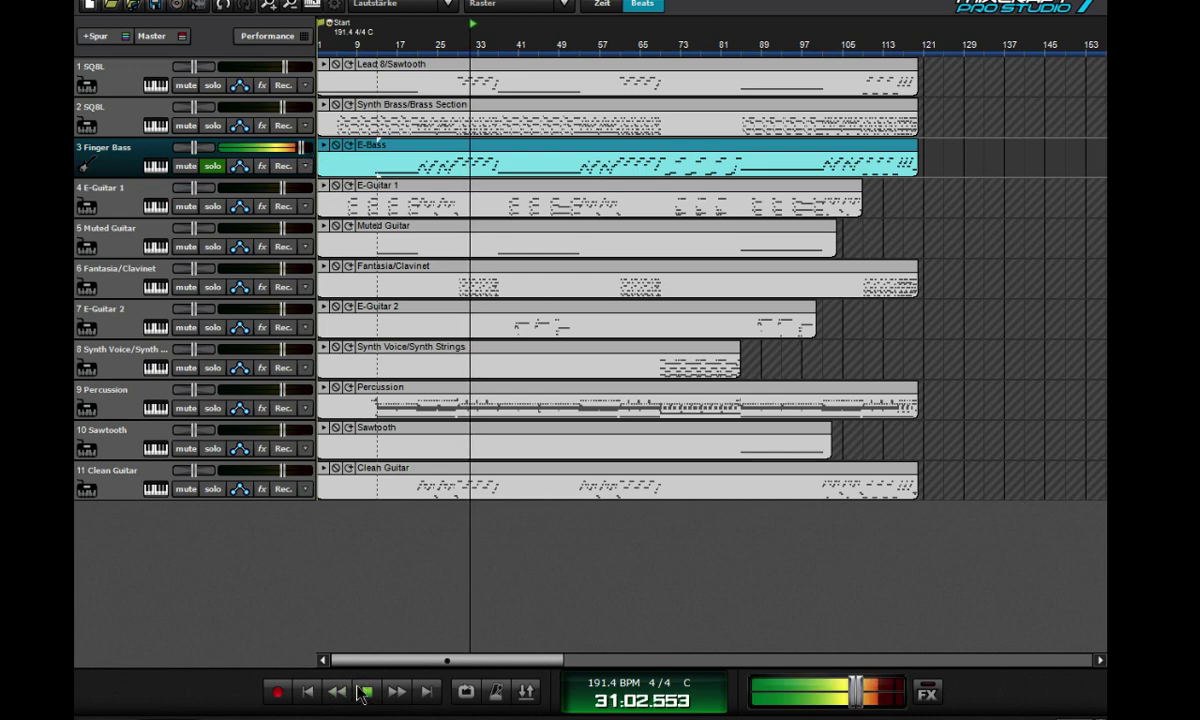
left_click(305, 692)
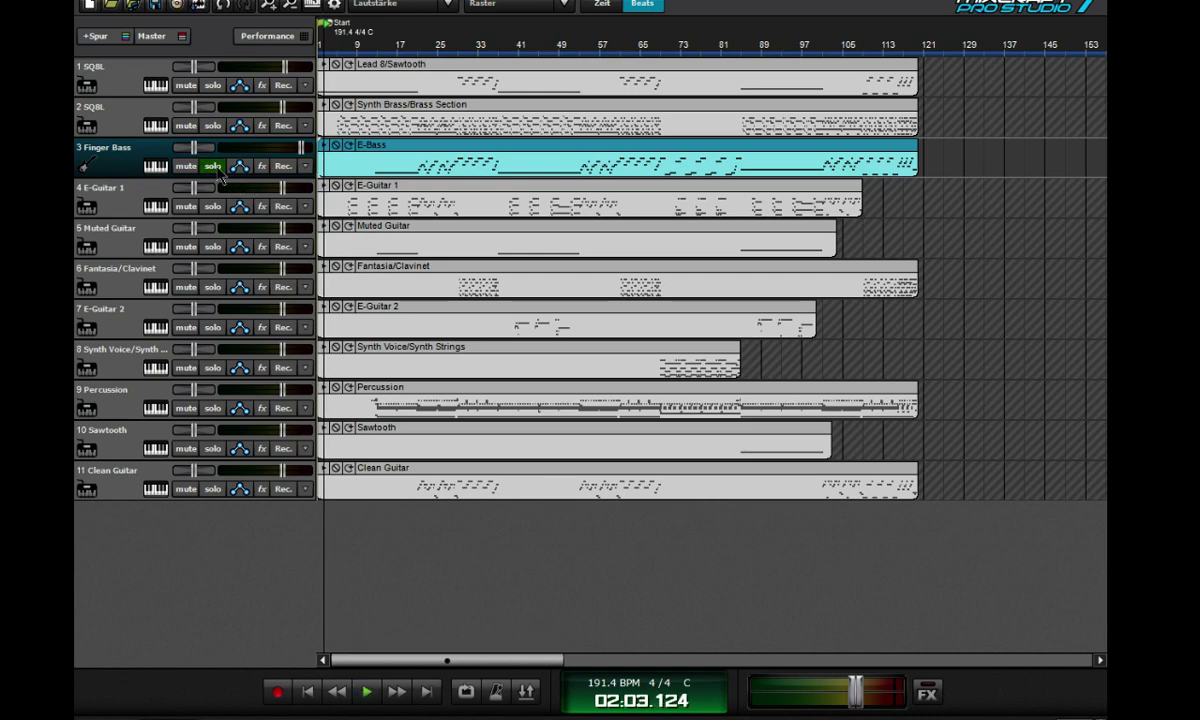
- Solo only the E-Guitar 1 track and play it from several positions, finally from bar 13
key("ctrl+a")
left_click(213, 206)
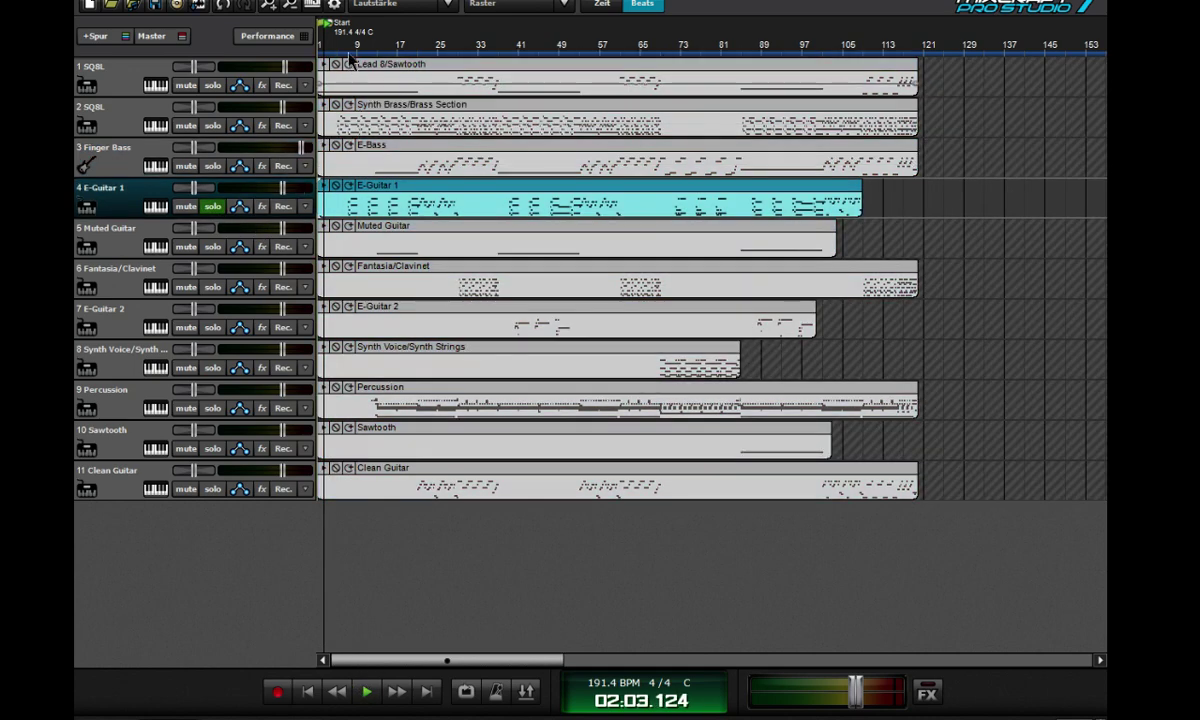
left_click(339, 45)
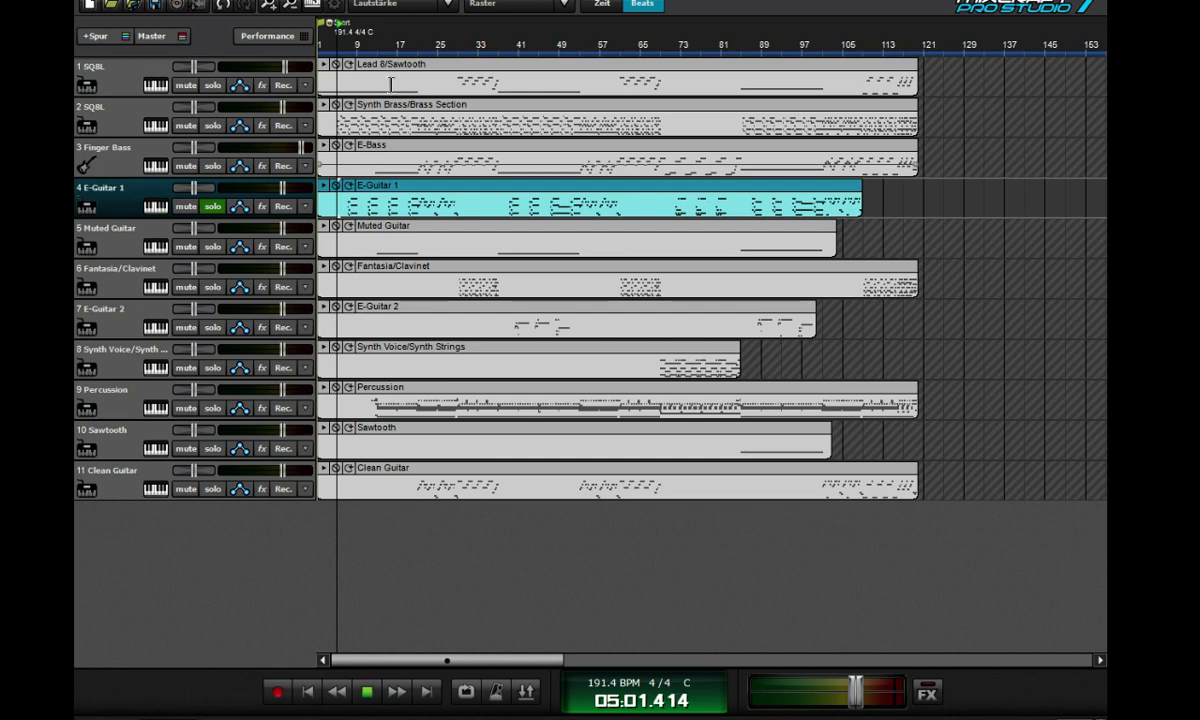
left_click(358, 46)
left_click(400, 46)
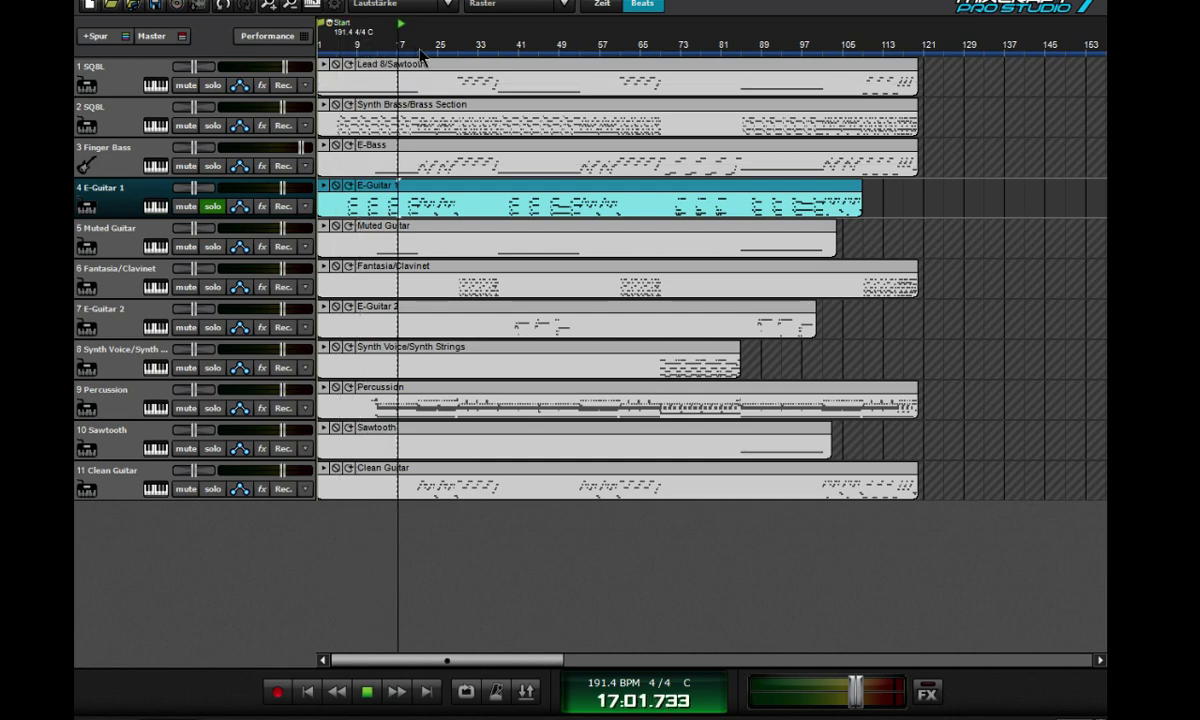
left_click(419, 50)
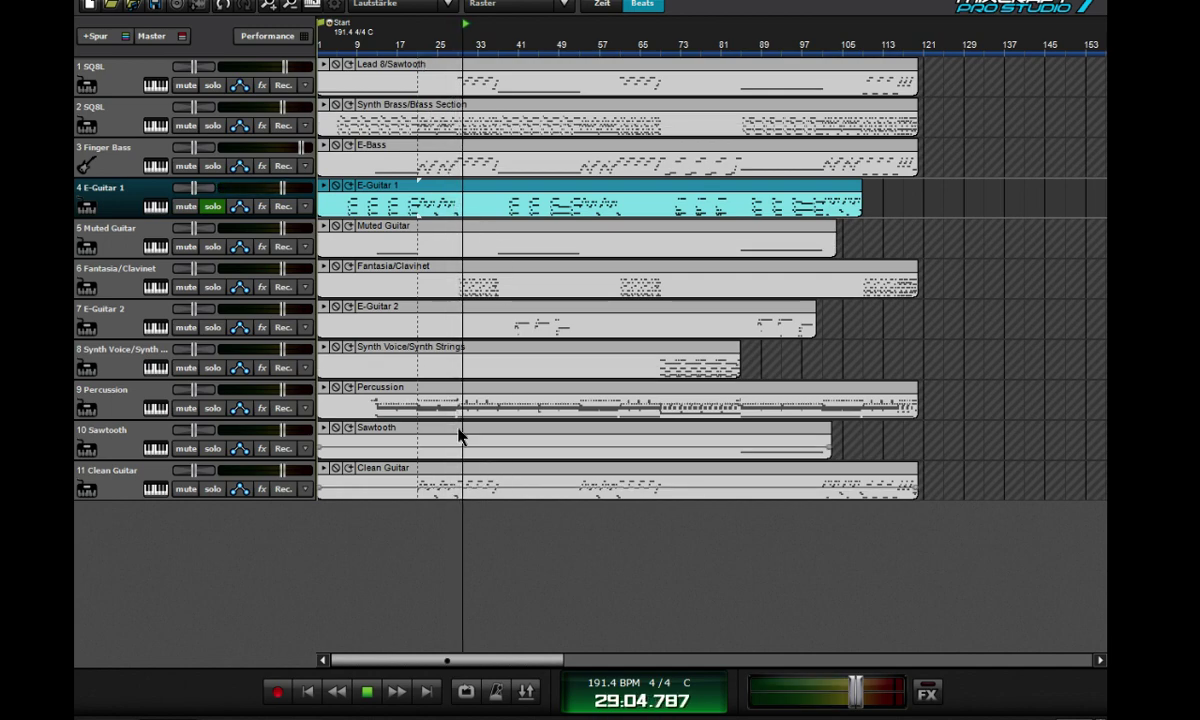
left_click(380, 45)
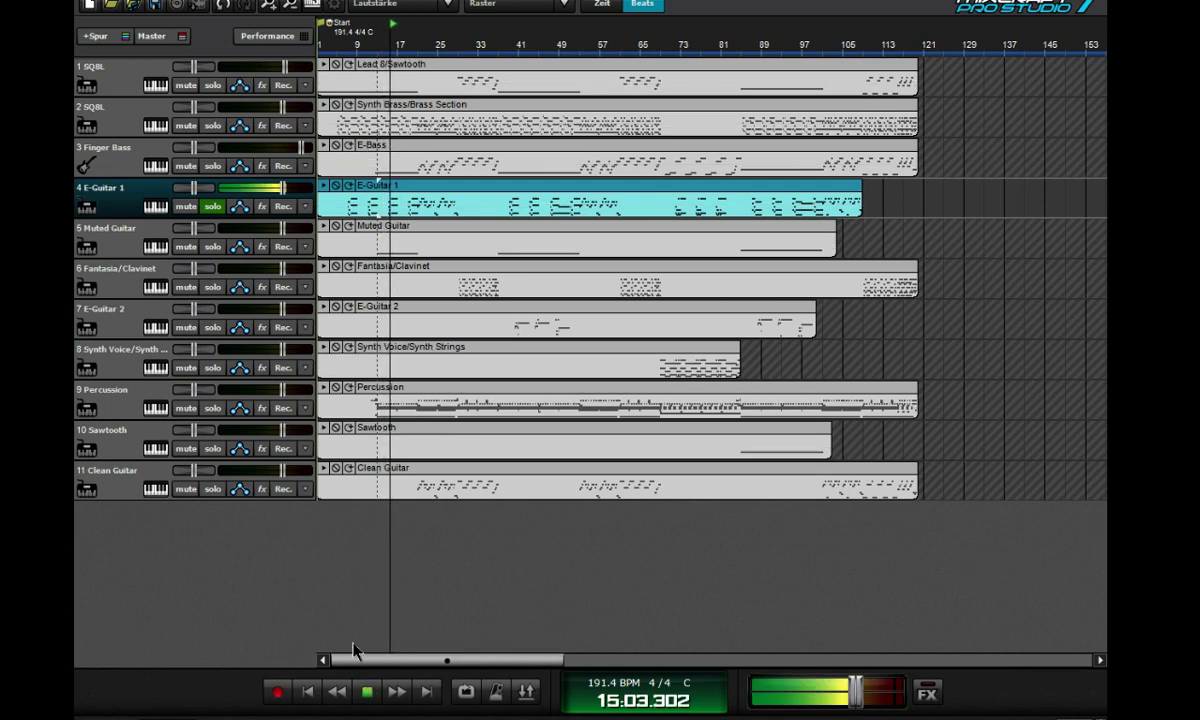
- Assign the Overdrive Guitar preset to the E-Guitar 1 track and lower the track's volume
left_click(156, 206)
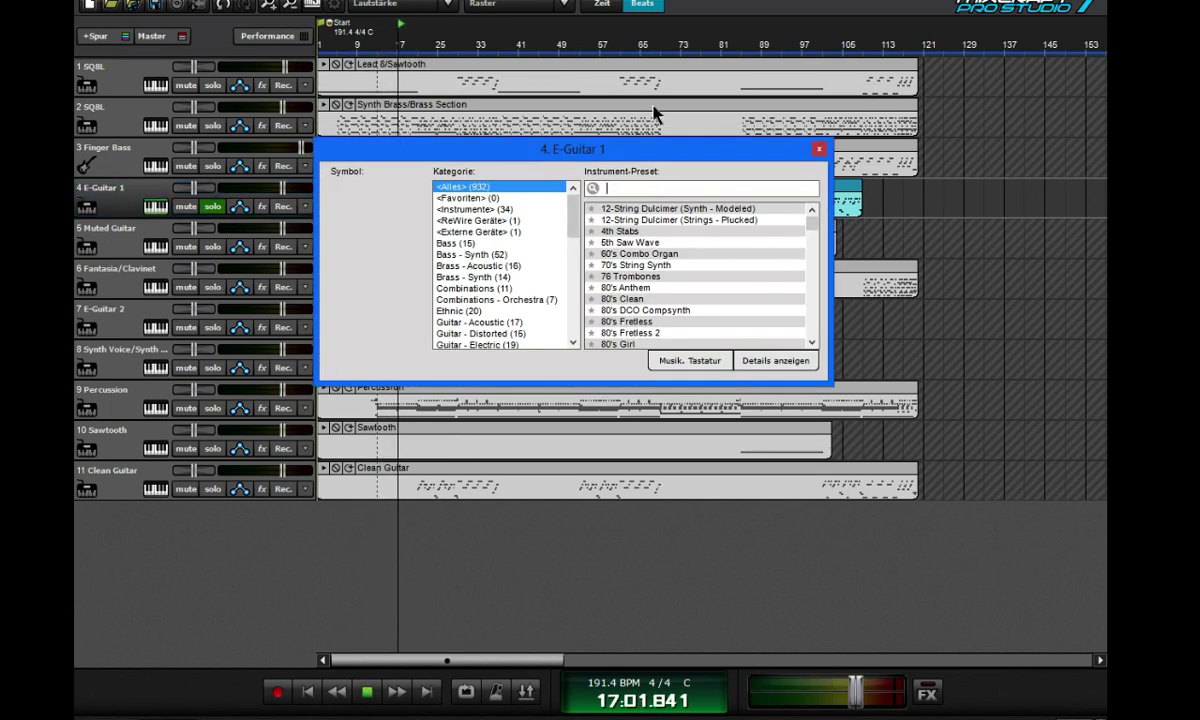
type("dist")
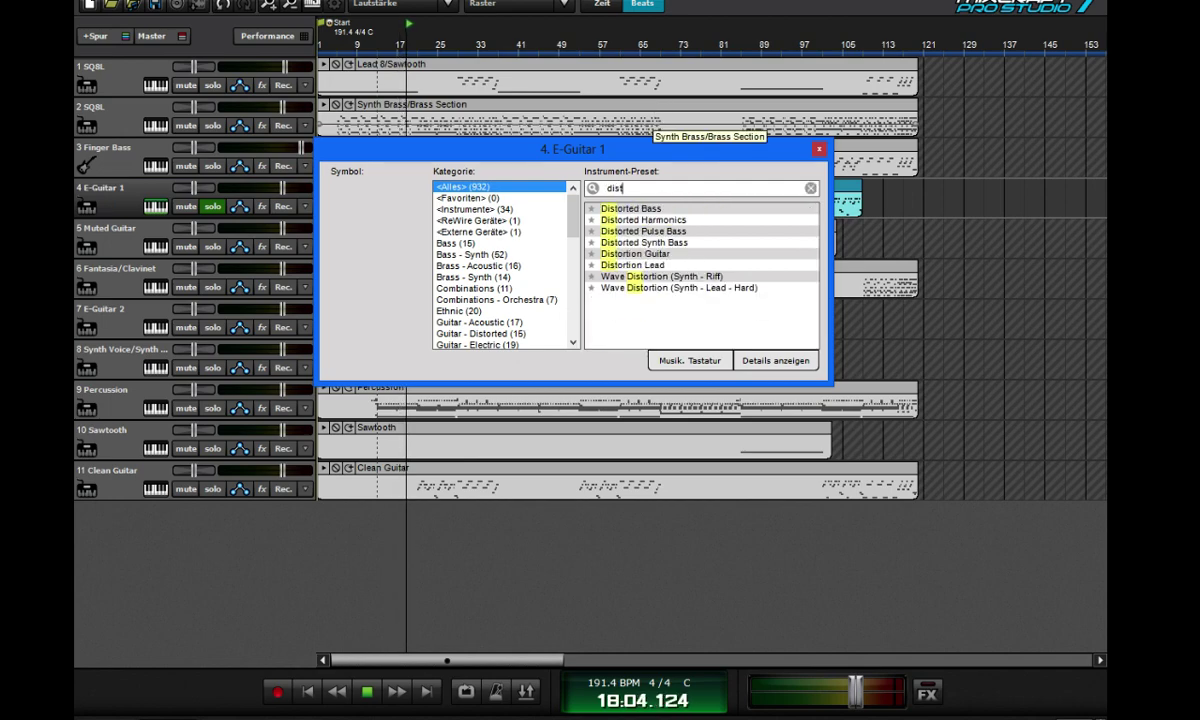
key("BackSpace")
key("BackSpace")
key("BackSpace")
type("ov")
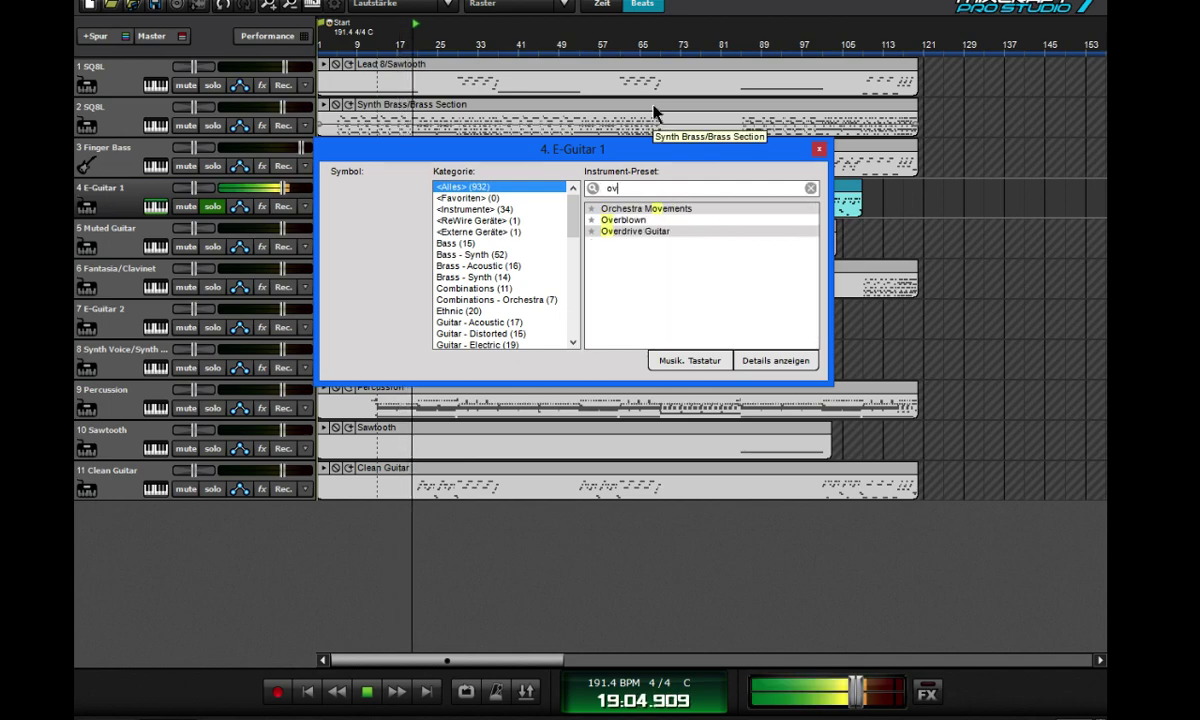
left_click(640, 232)
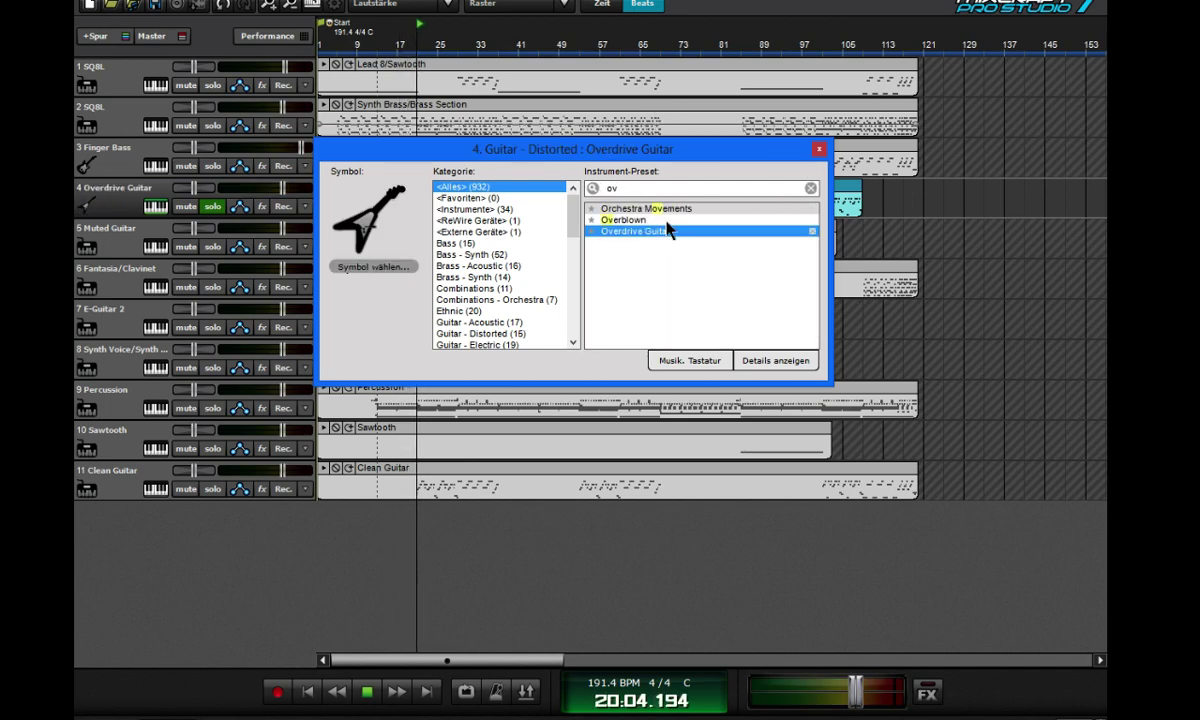
left_click(819, 151)
left_click_drag(284, 188, 243, 194)
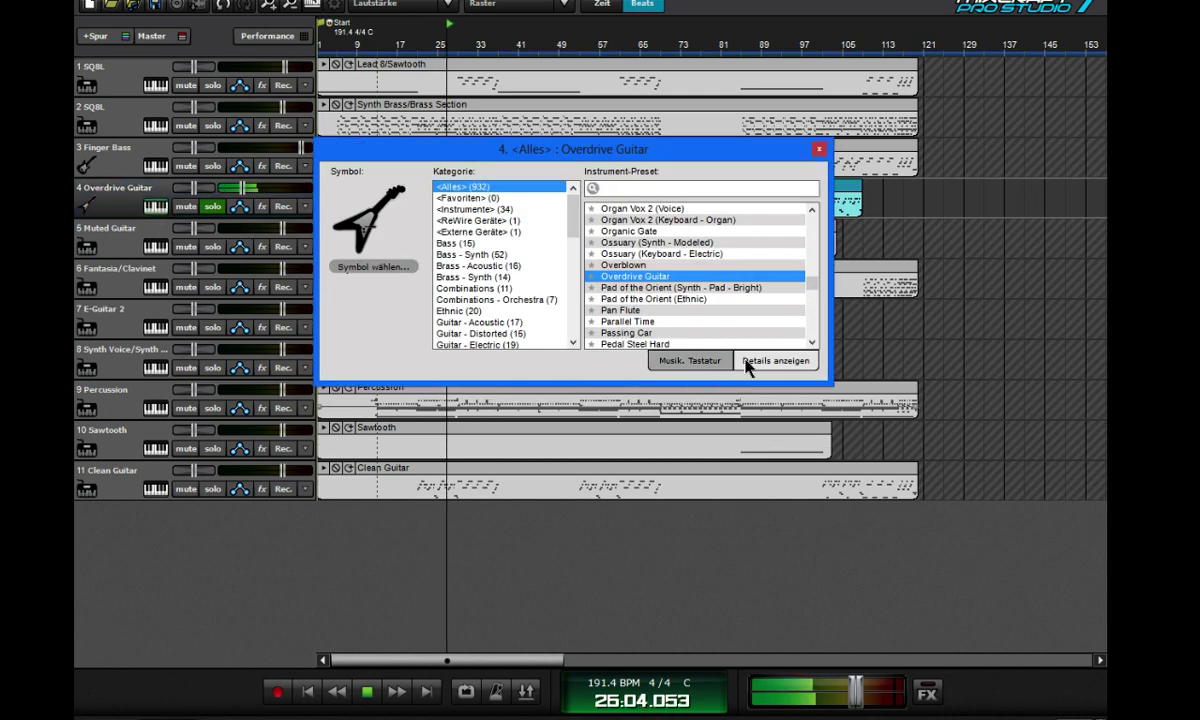
- Show the Overdrive Guitar's instrument details and add the Shred Amp Simulator after its Classic Reverb effect
left_click(770, 357)
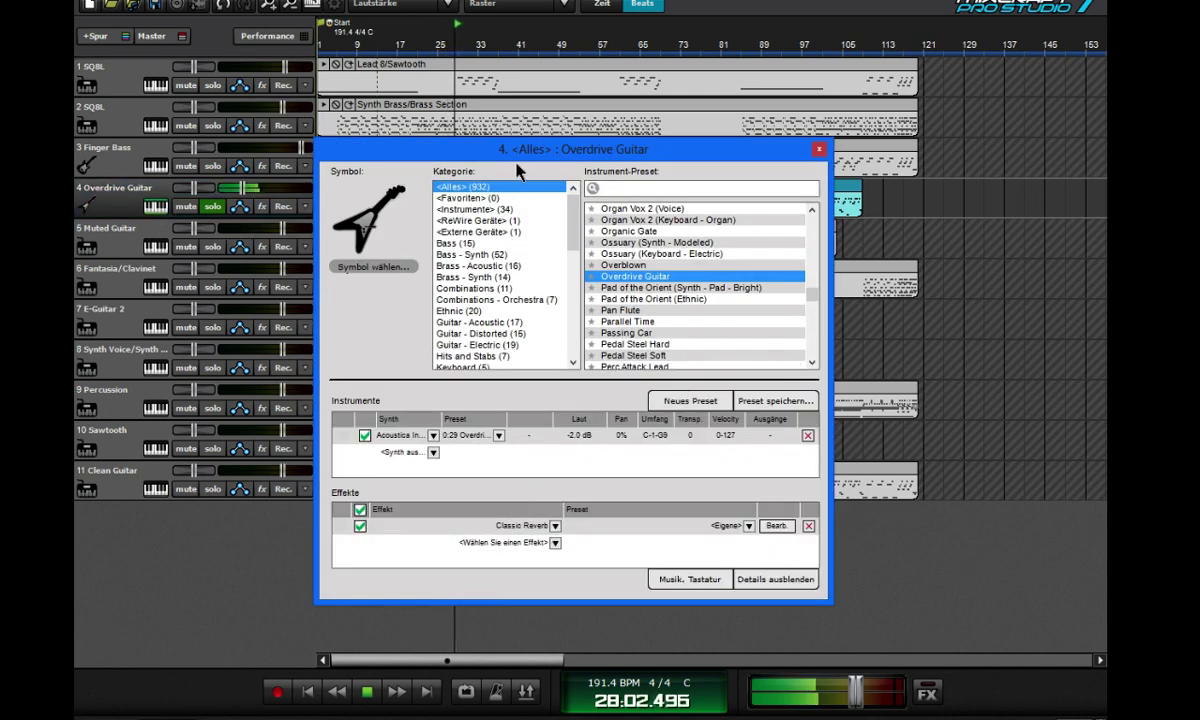
left_click_drag(527, 150, 607, 43)
left_click(636, 437)
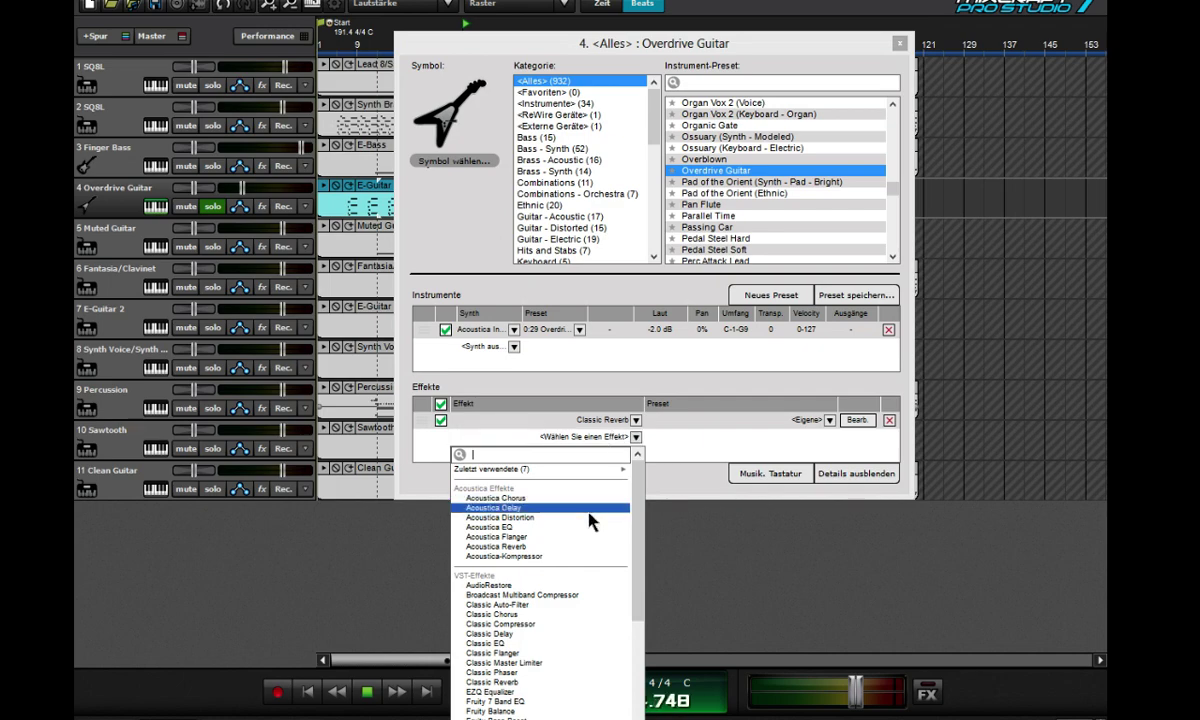
scroll(562, 667, "down", 5)
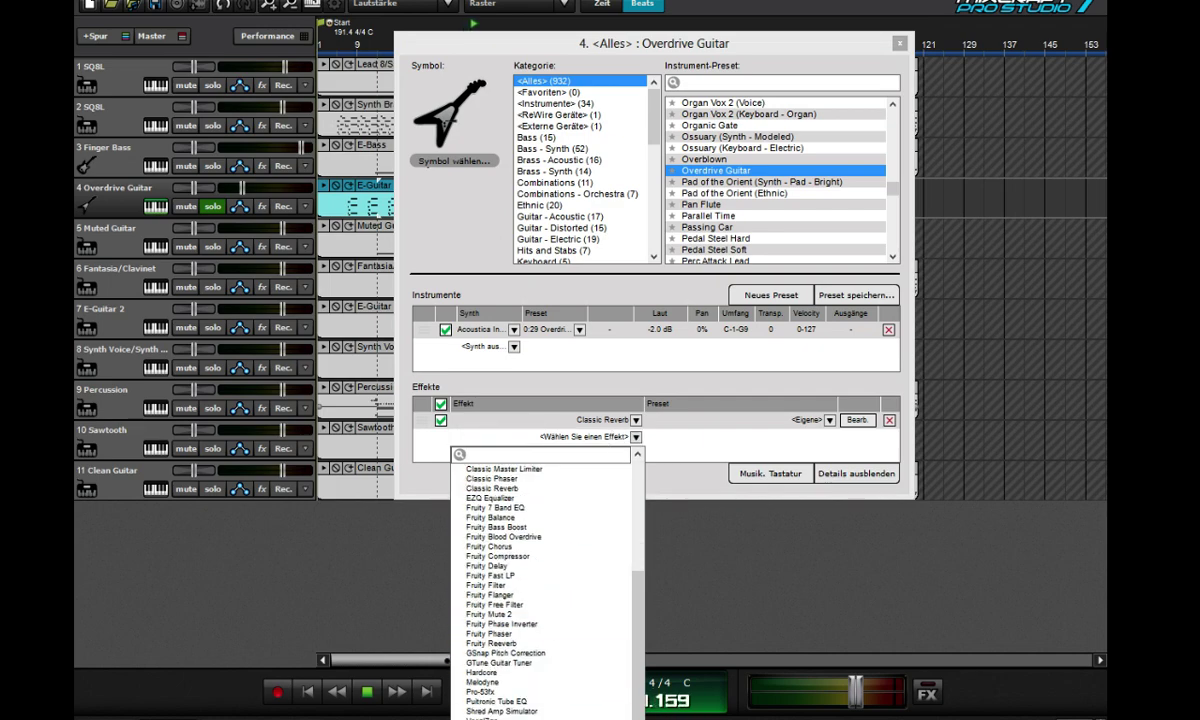
left_click(536, 711)
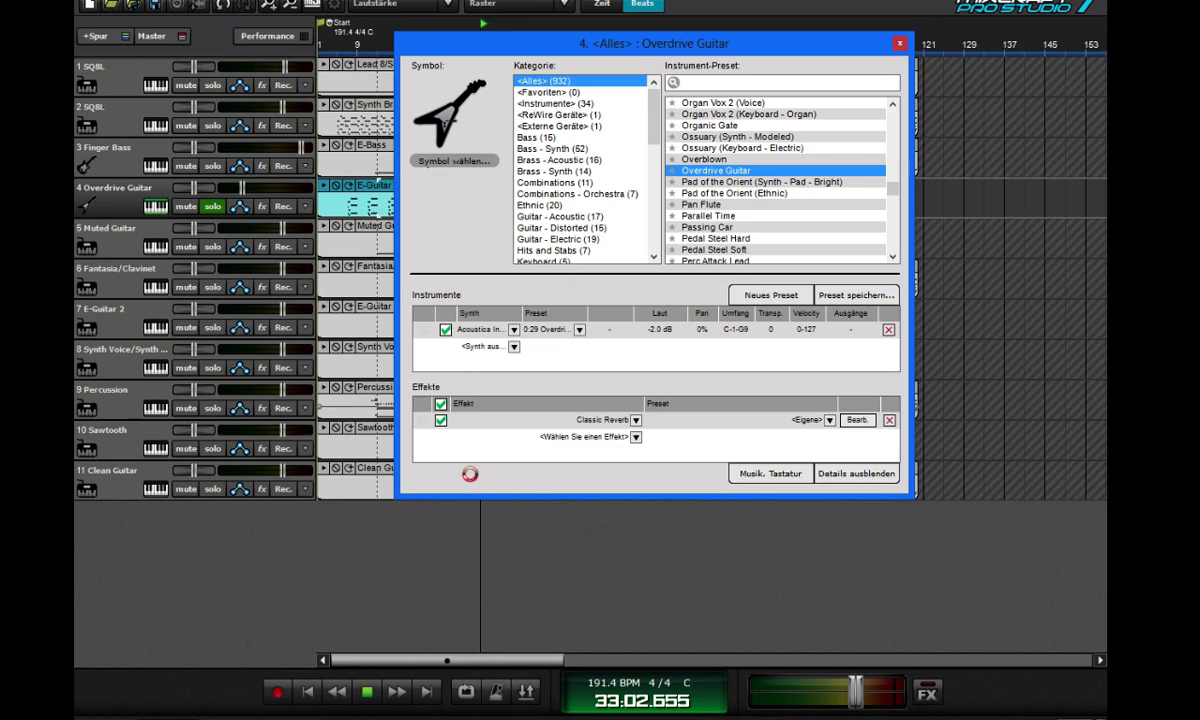
left_click_drag(545, 40, 625, 39)
- Try the Far Away preset of the Shred Amp Simulator and play the track from bar 9
left_click(335, 695)
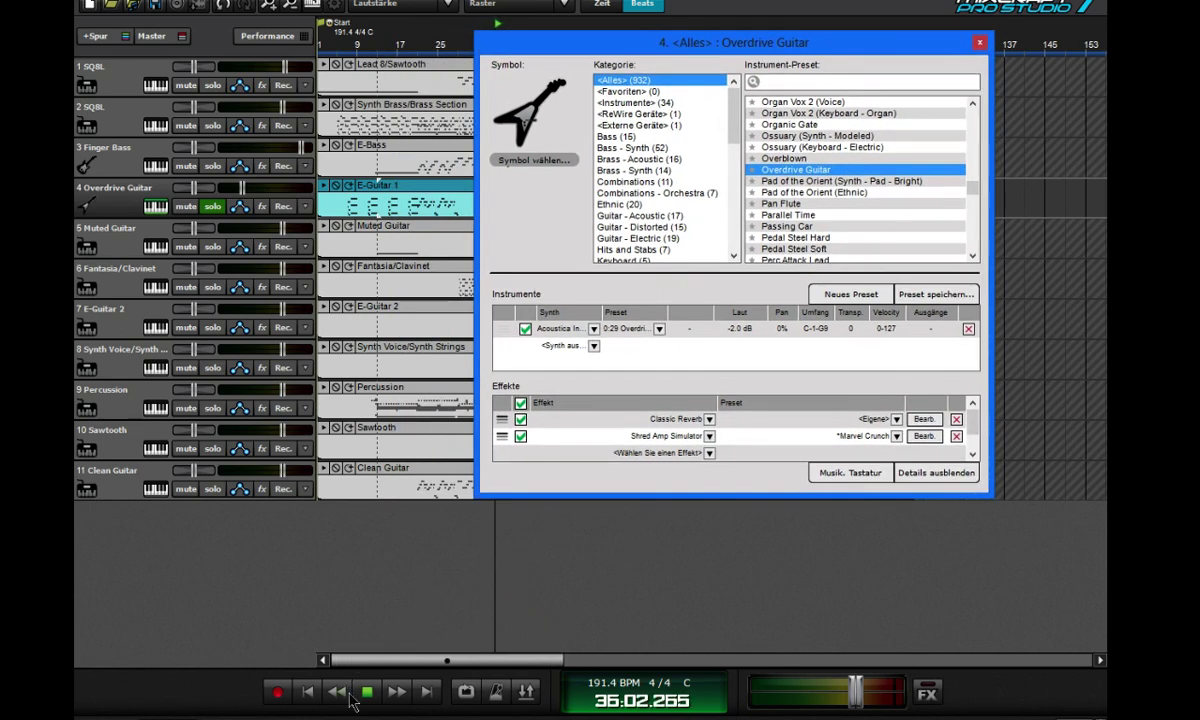
left_click(344, 34)
left_click(893, 437)
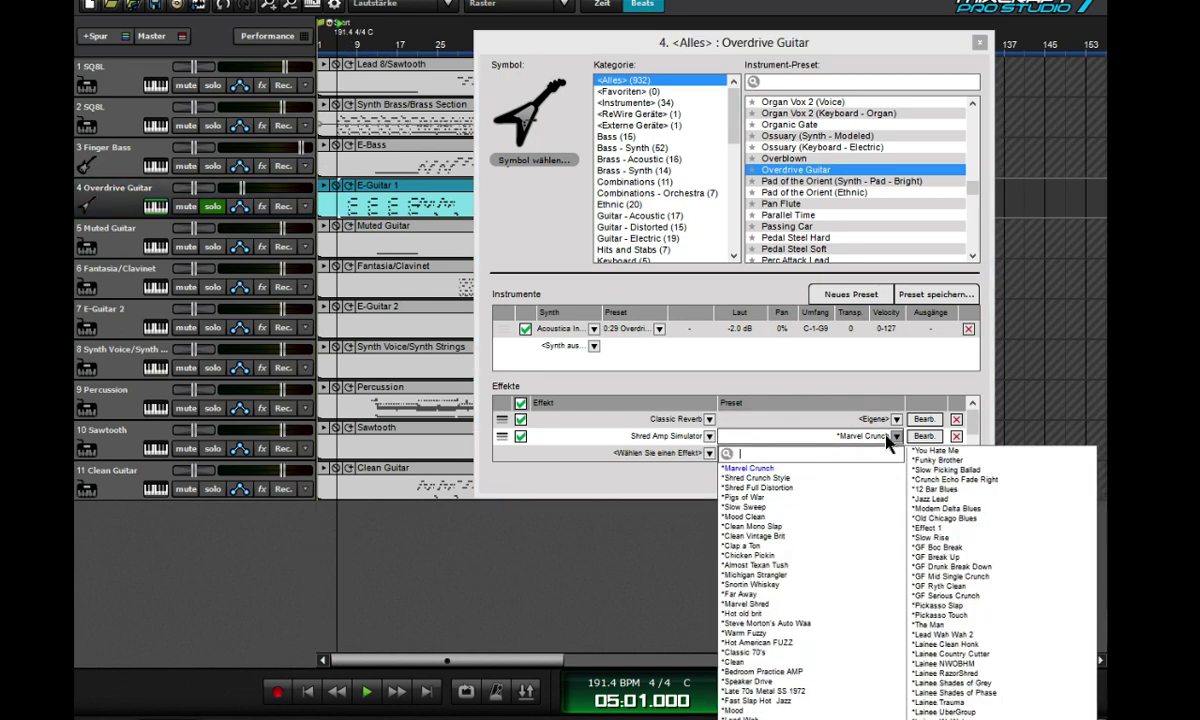
left_click(808, 596)
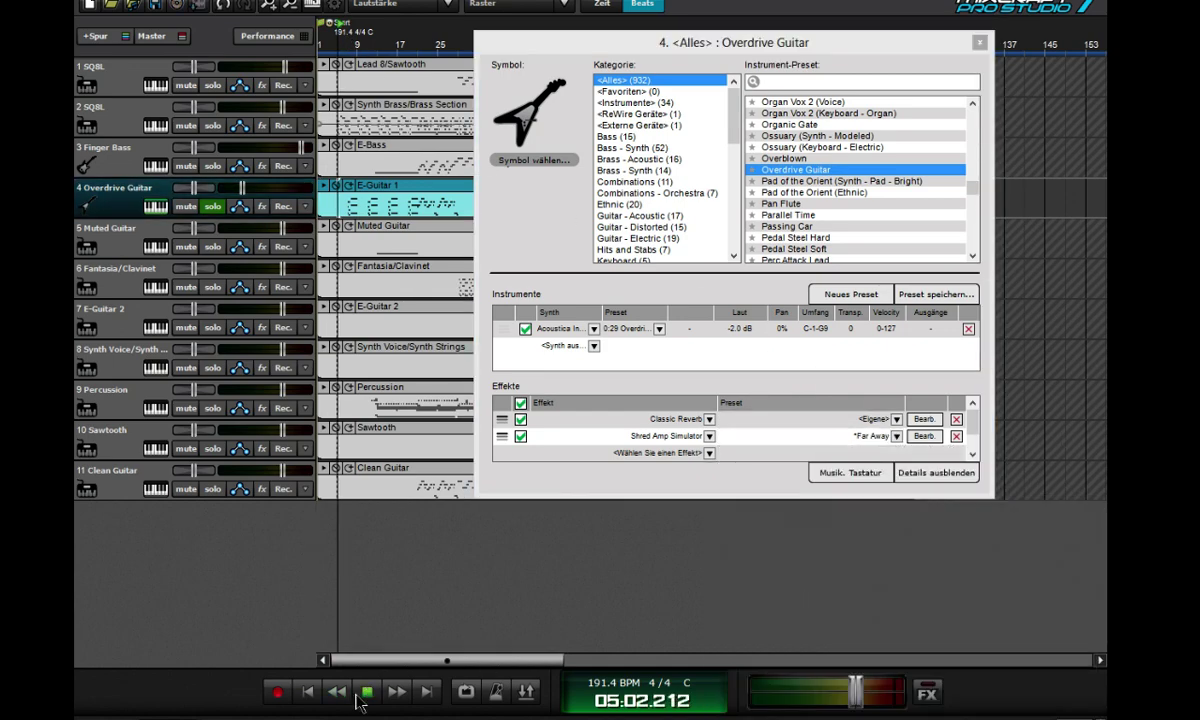
left_click(360, 40)
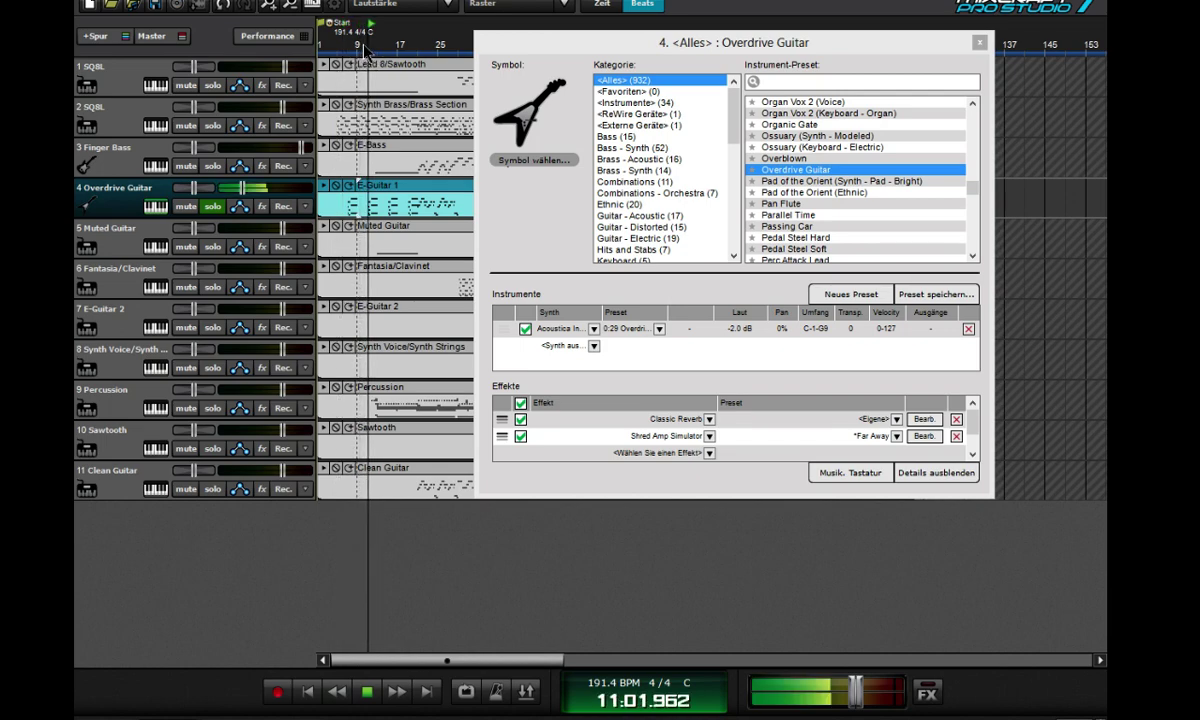
- Try the Classic 70's preset of the Shred Amp Simulator and play the track from bar 25
left_click(870, 436)
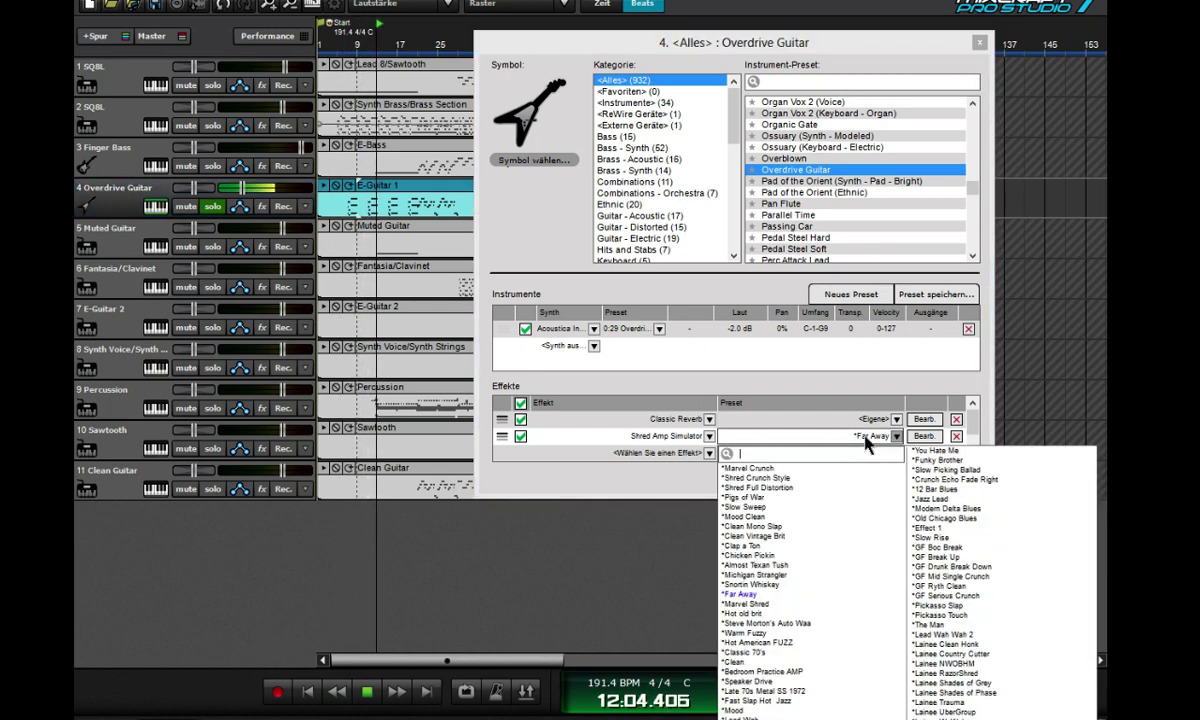
left_click(740, 652)
left_click(367, 691)
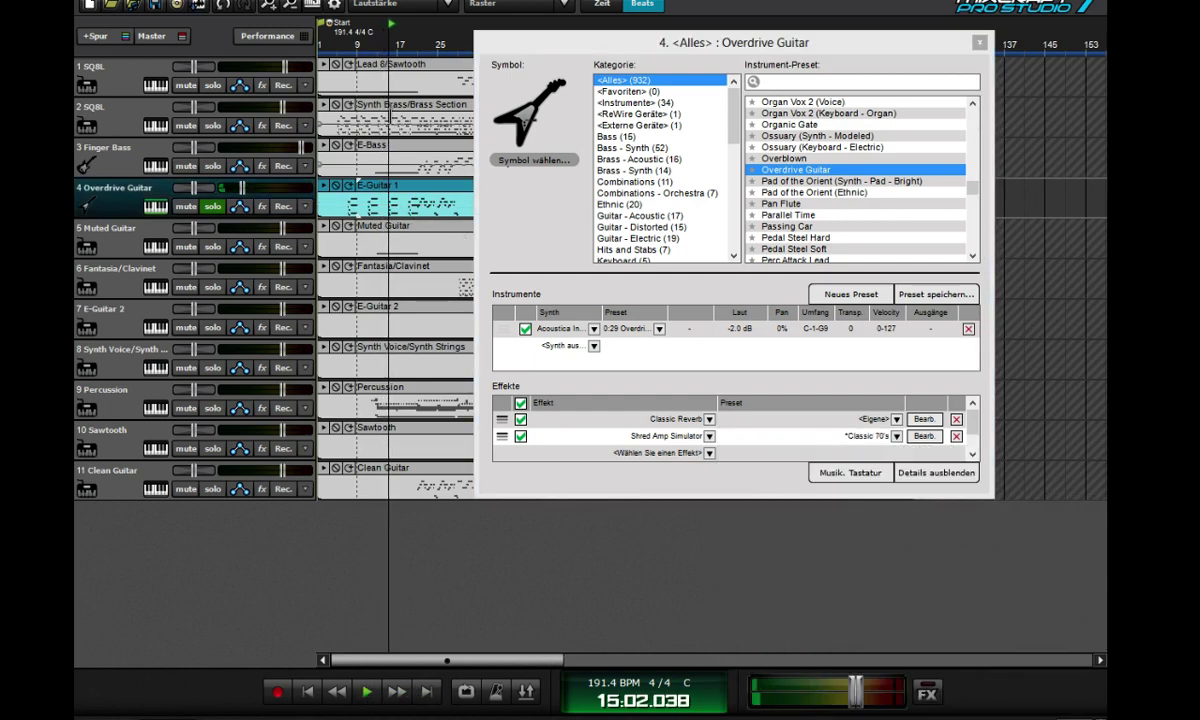
left_click(355, 51)
left_click(346, 55)
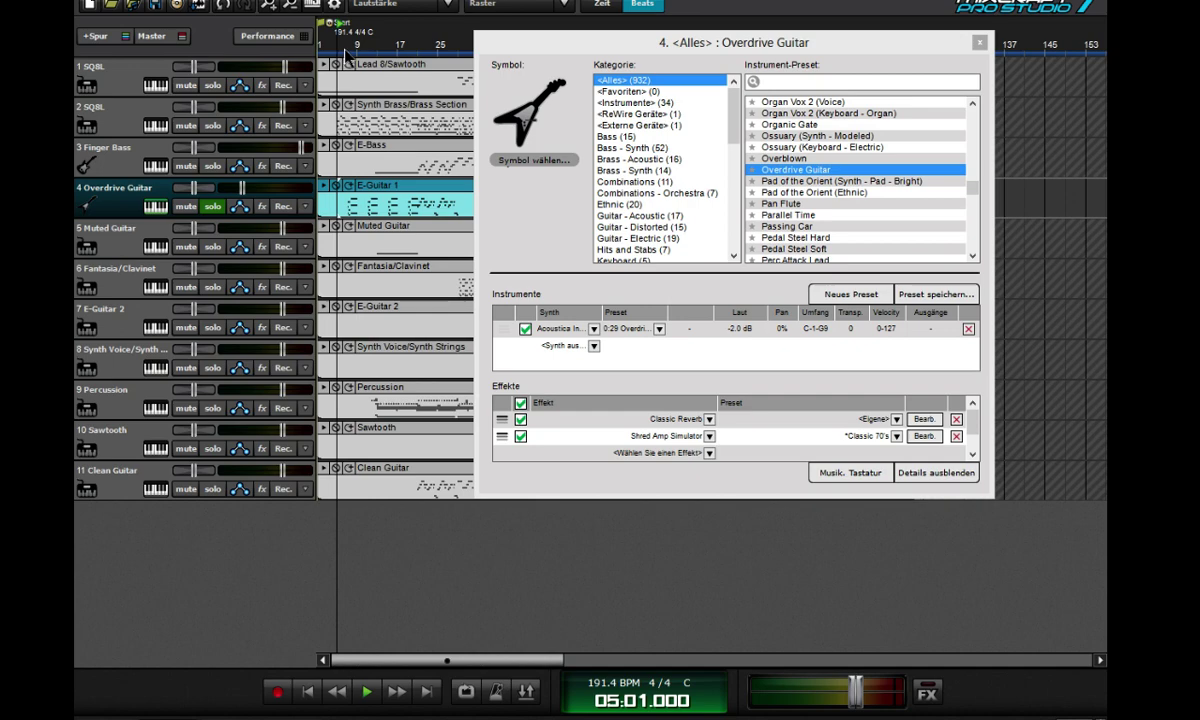
left_click(350, 55)
left_click(393, 695)
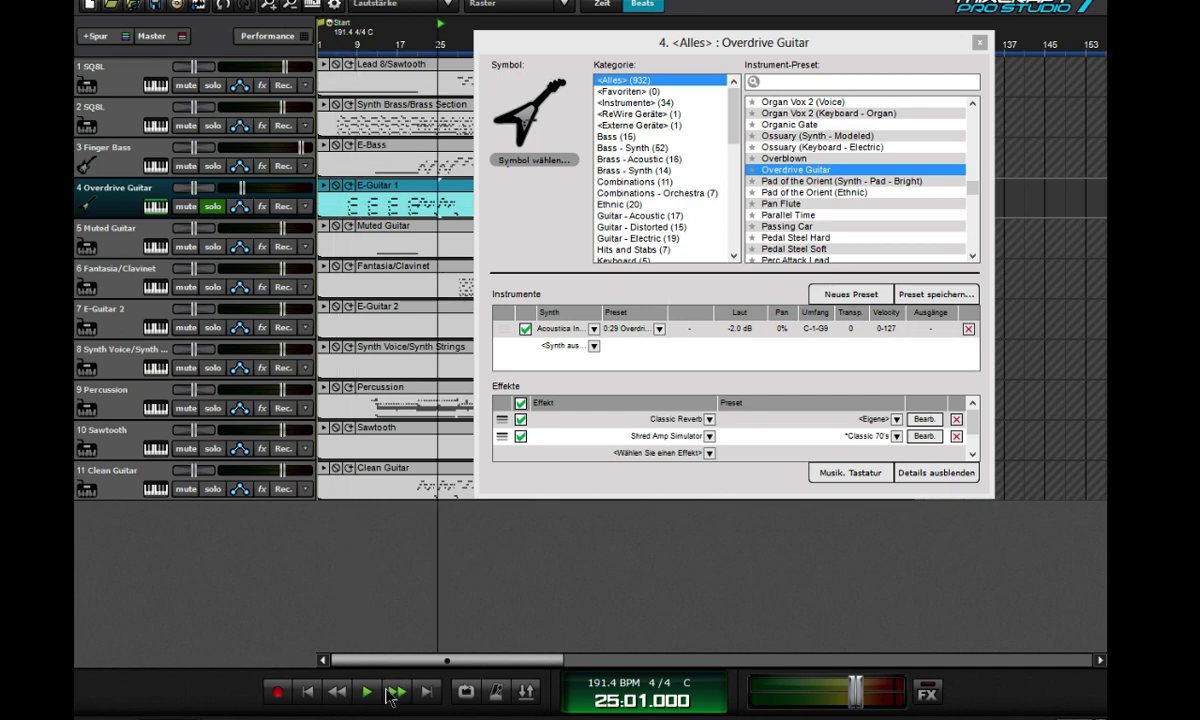
left_click(367, 692)
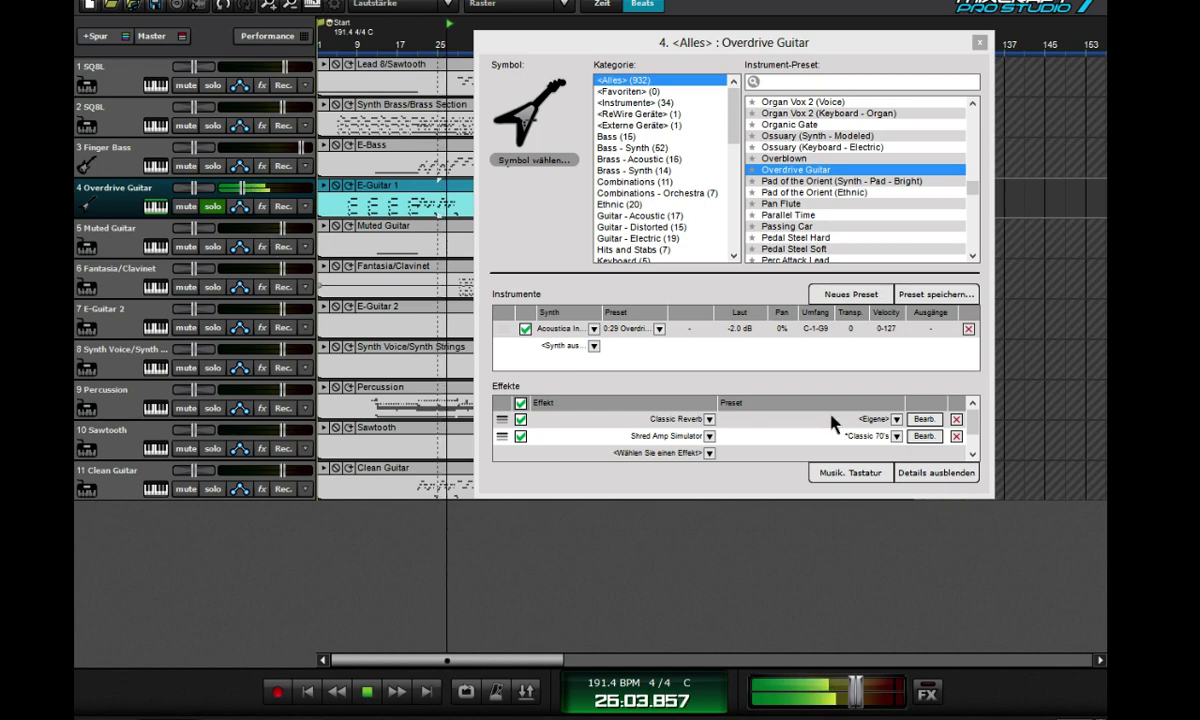
- Try the Shred Amp Simulator presets Snortin Whiskey and Almost Texan Tush, playing the latter from bar 17
left_click(878, 440)
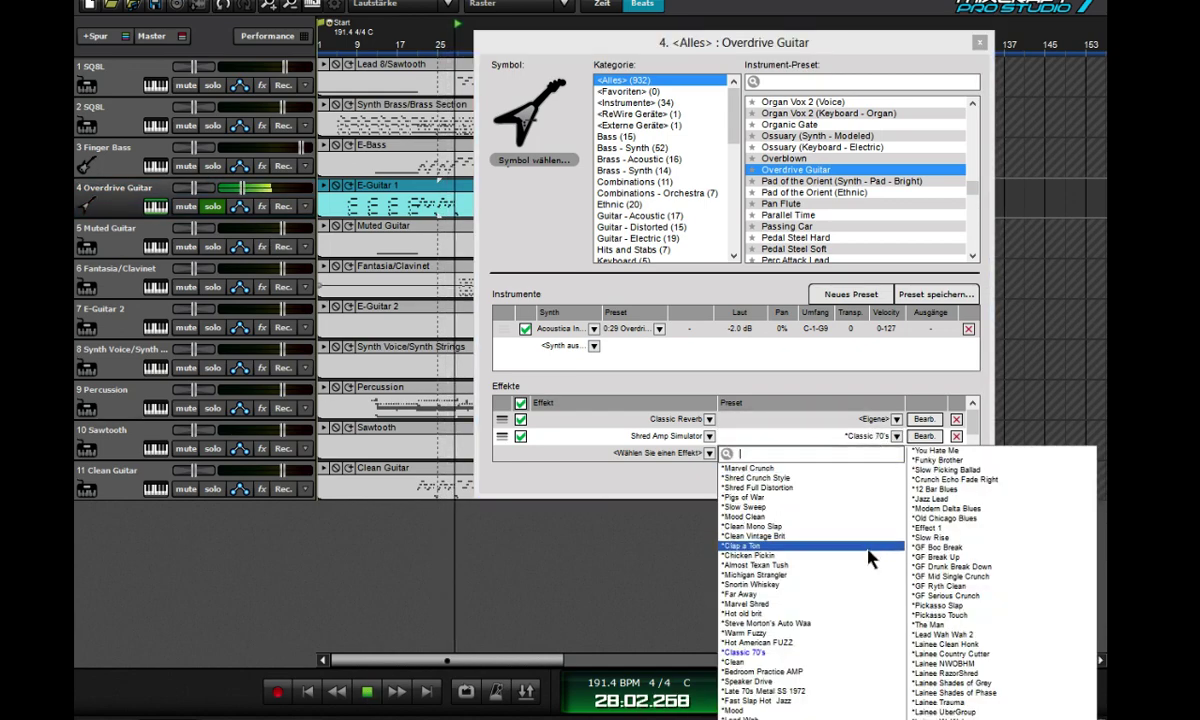
left_click(848, 593)
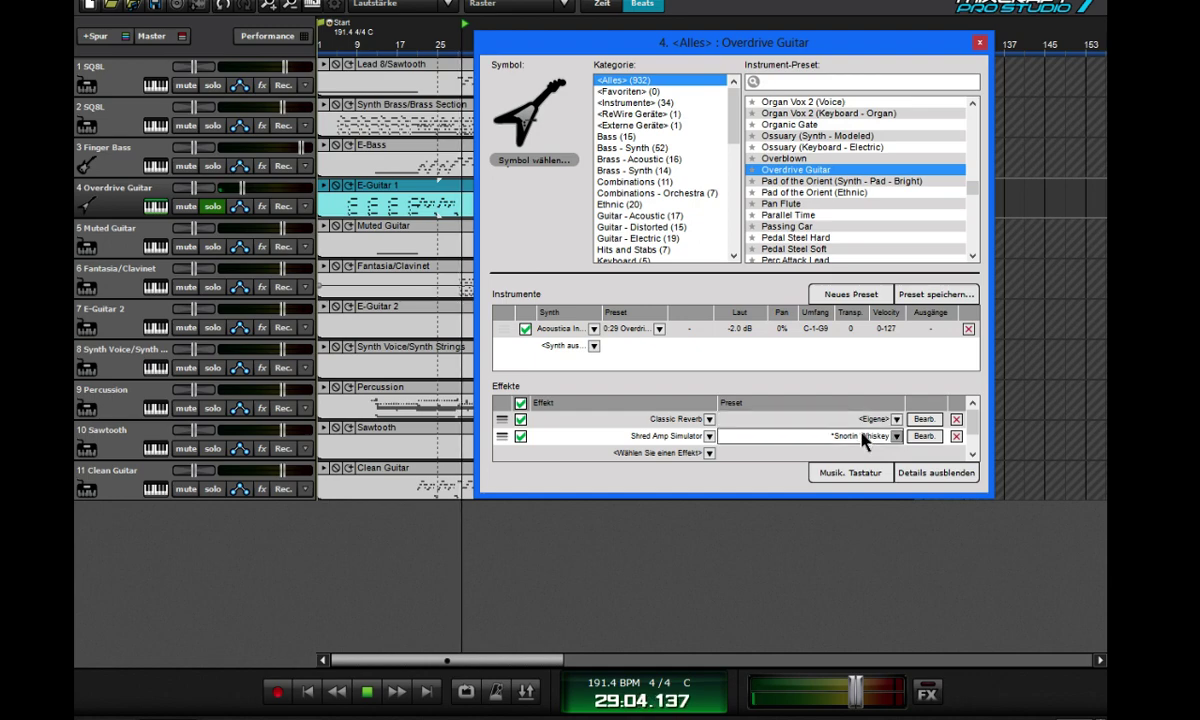
left_click(896, 436)
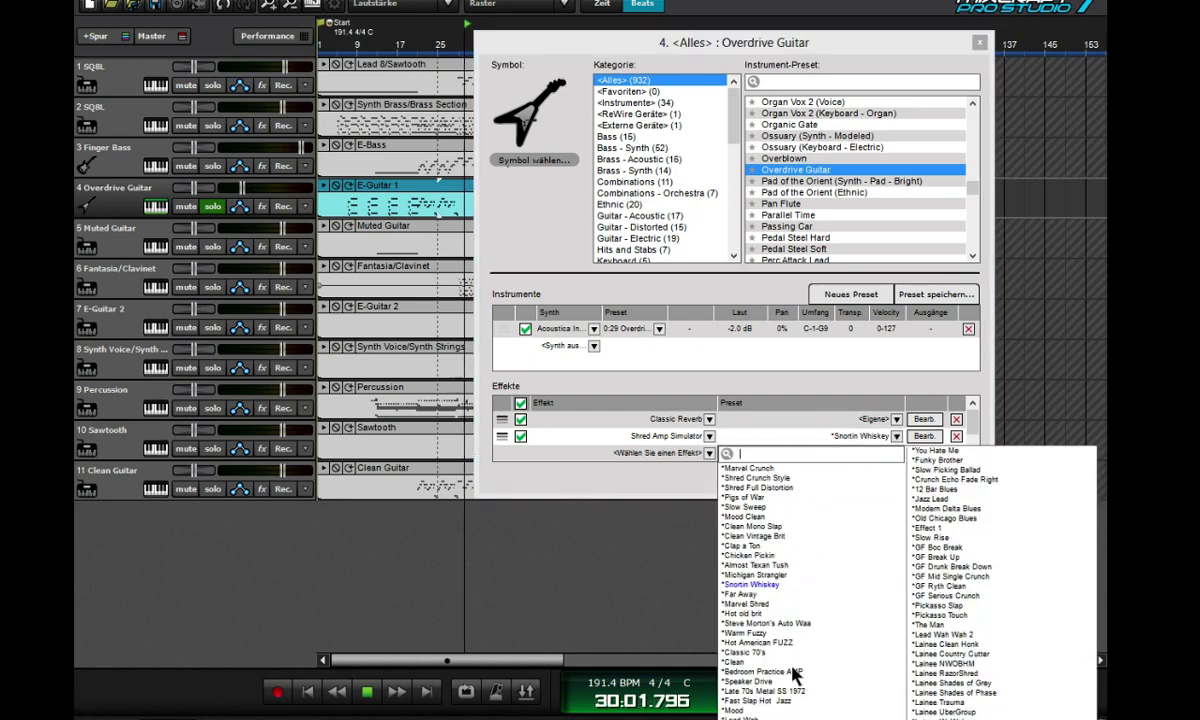
left_click(758, 566)
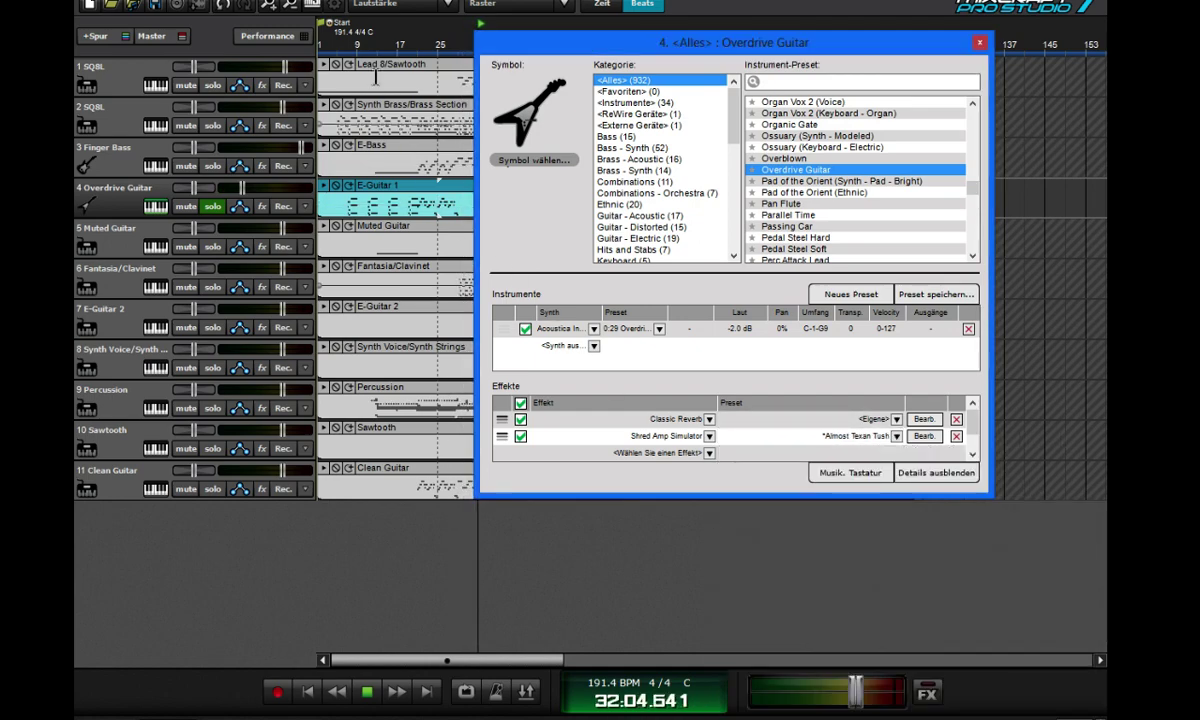
left_click(400, 42)
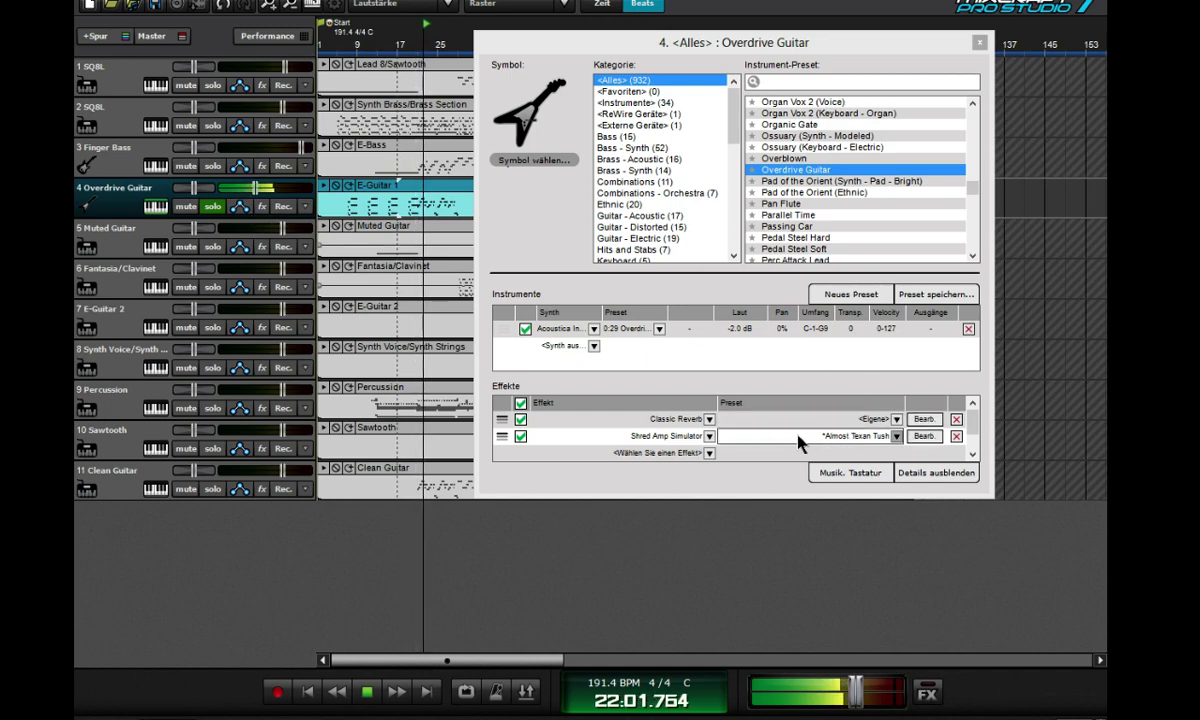
- Open the Shred Amp Simulator's editor, choose the Effect 1 preset, and play the track from bar 13
left_click(922, 437)
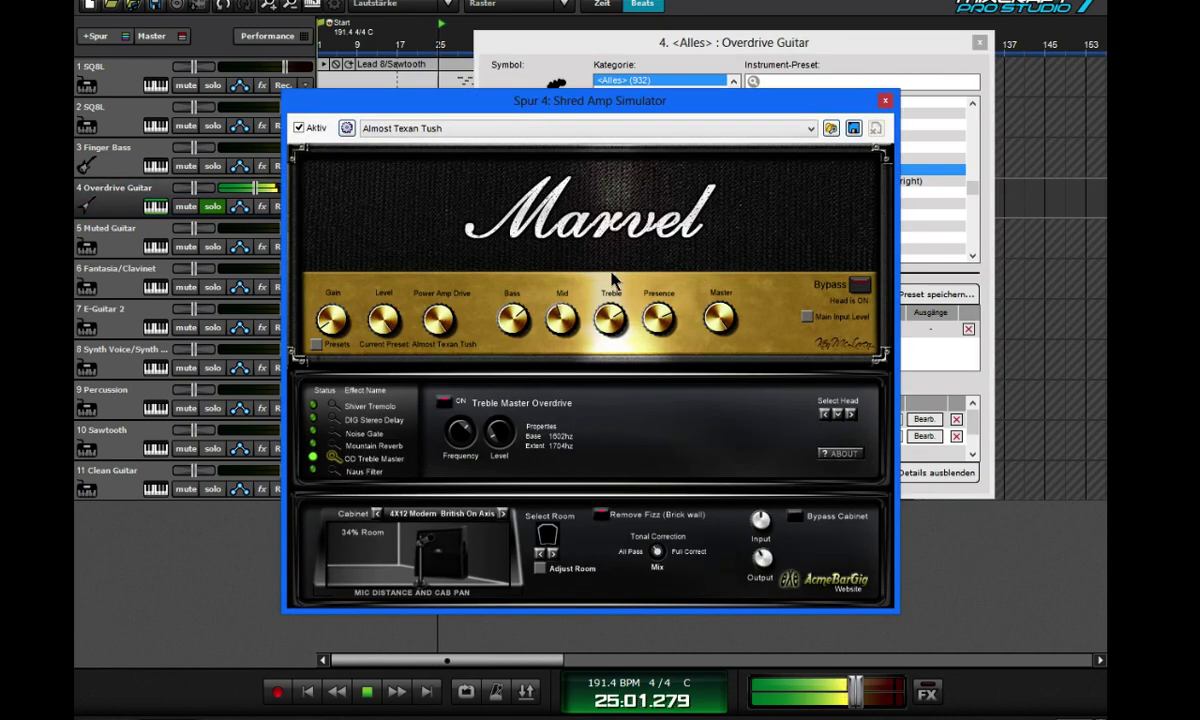
left_click(414, 132)
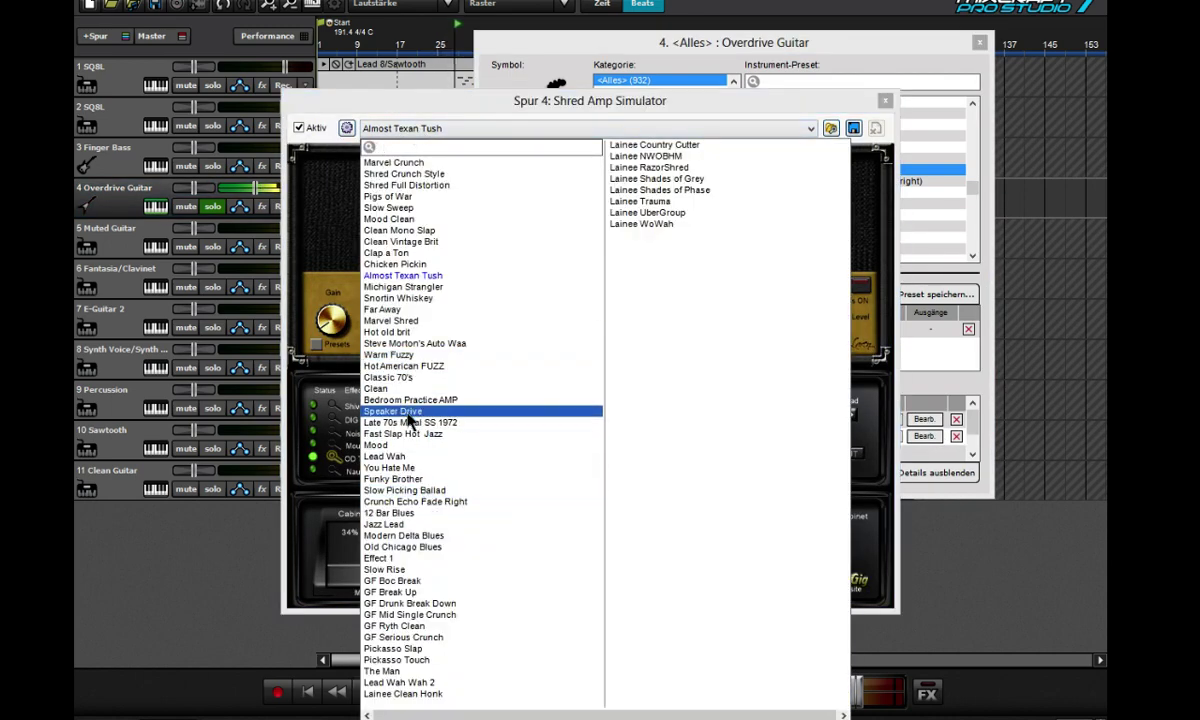
left_click(418, 558)
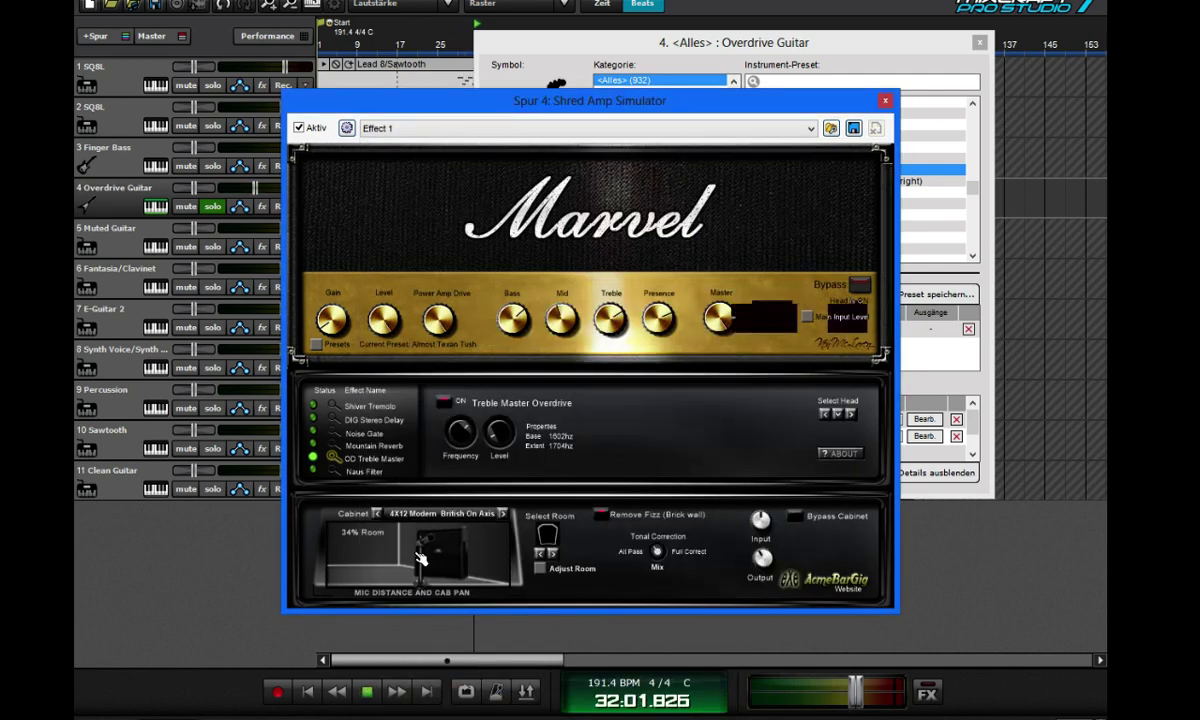
left_click(376, 34)
left_click_drag(380, 105, 585, 83)
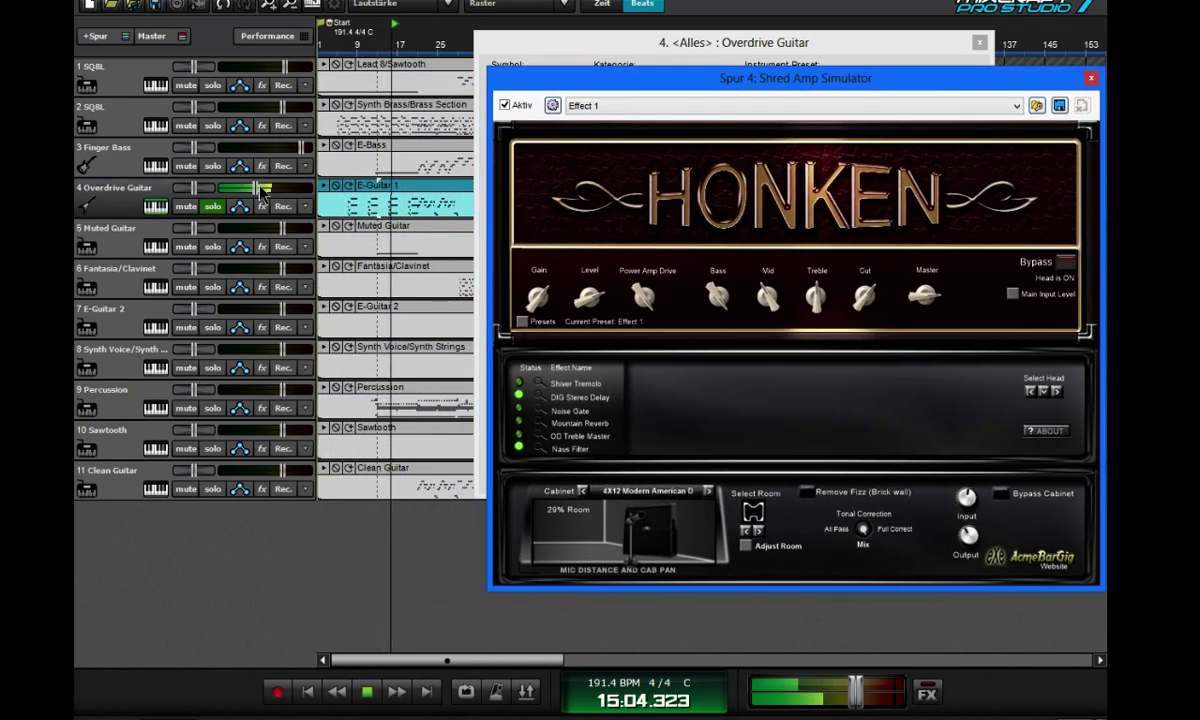
- Try the Funky Brother and Marvel Shred presets of the Shred Amp Simulator while the soloed guitar track plays
left_click(600, 105)
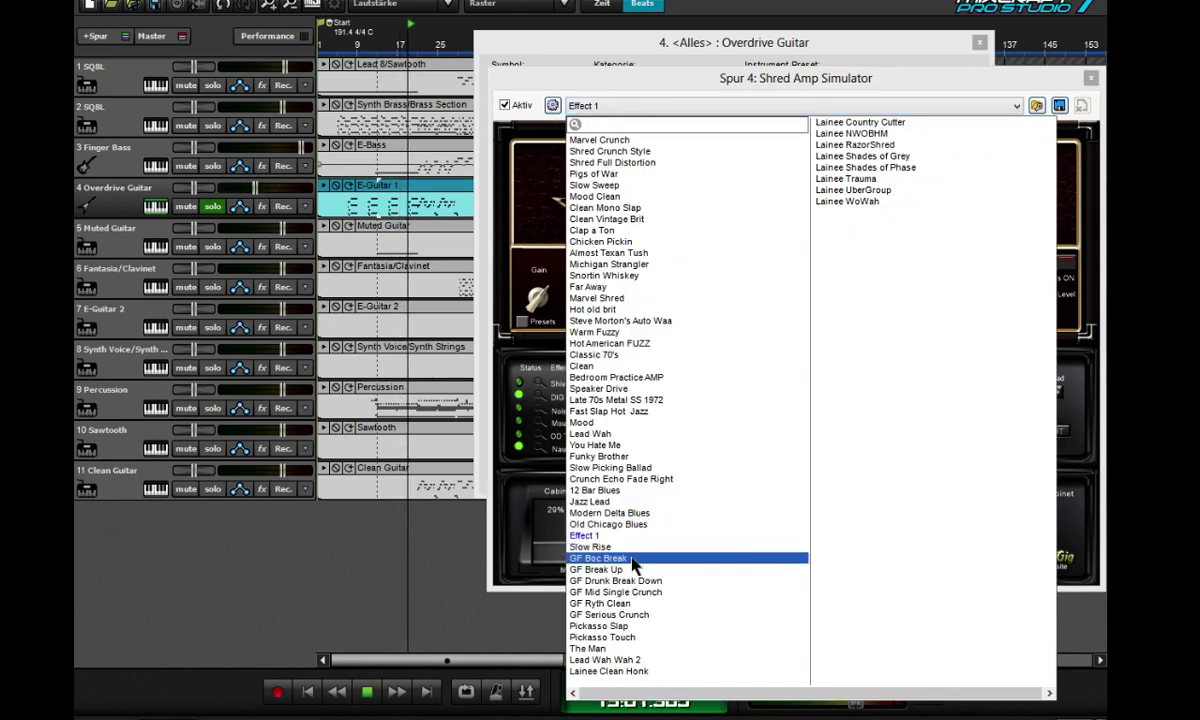
left_click(598, 456)
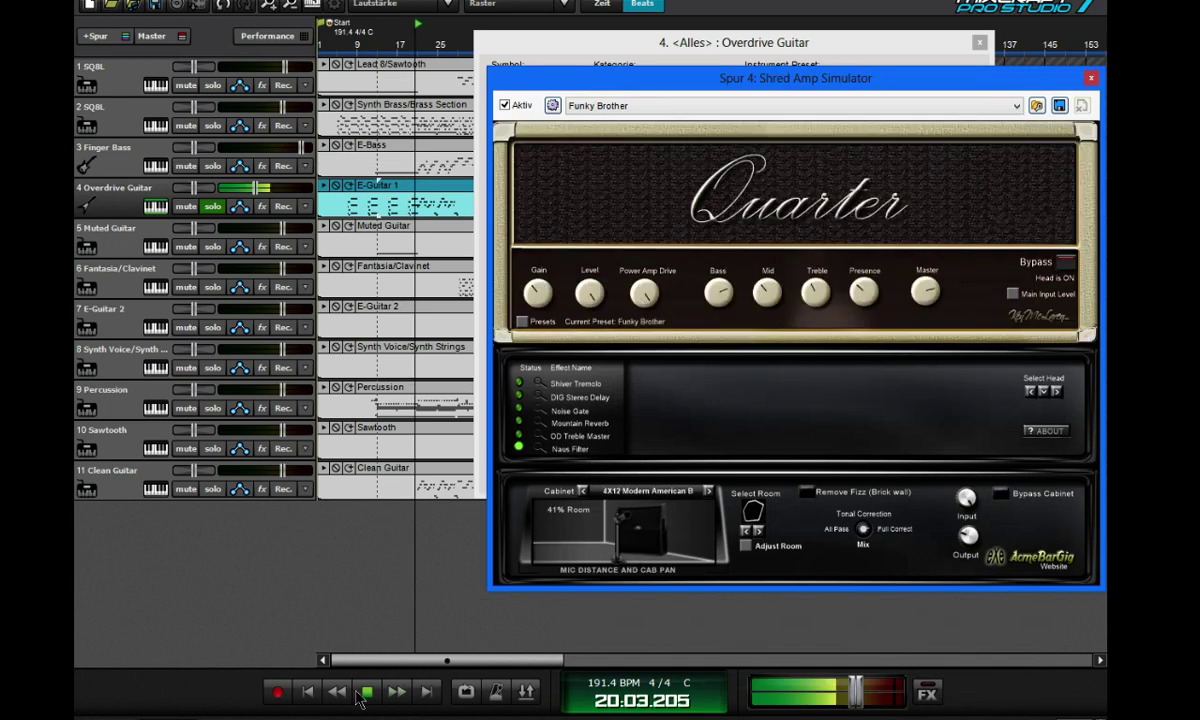
left_click(585, 108)
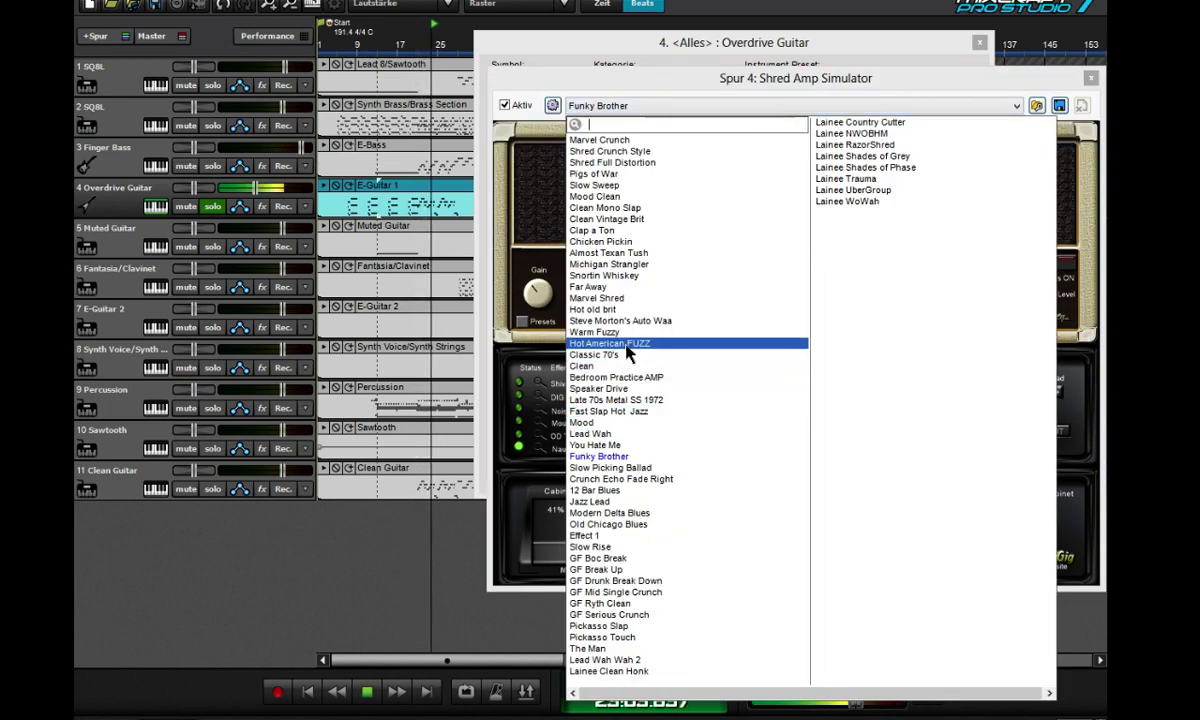
left_click(598, 298)
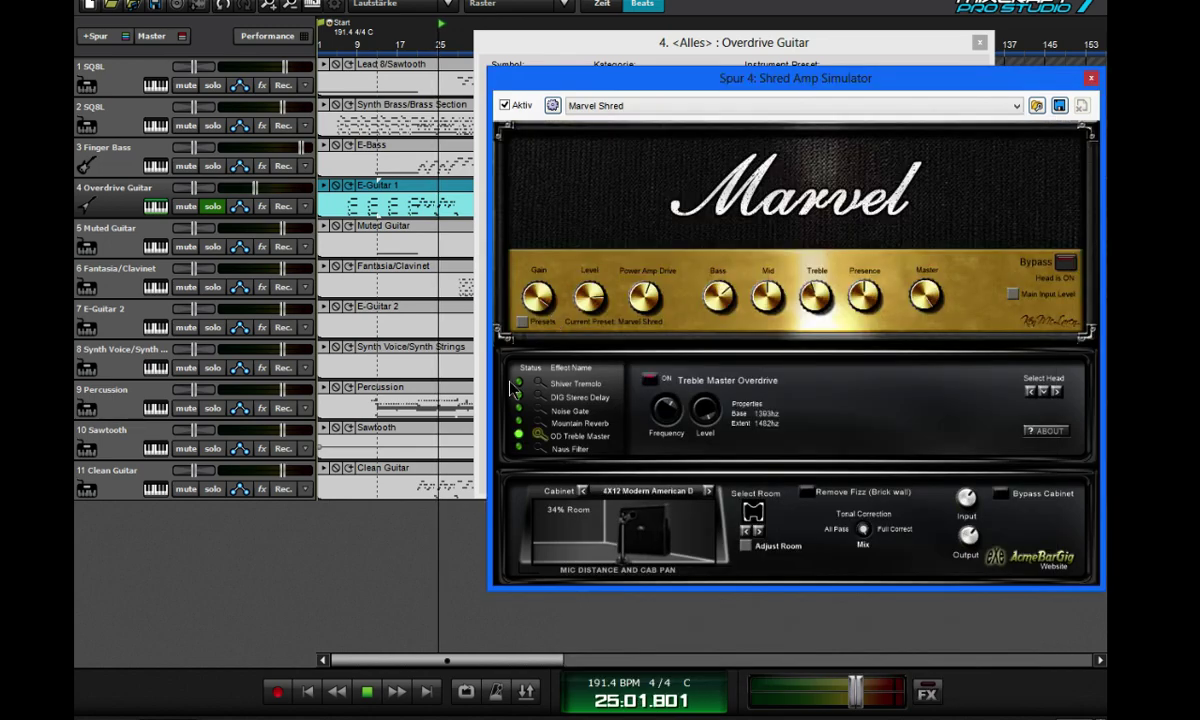
- Try the Shred Amp Simulator's Clean Mono Slap preset, play the track from bar 9, and close the amp editor
left_click(587, 108)
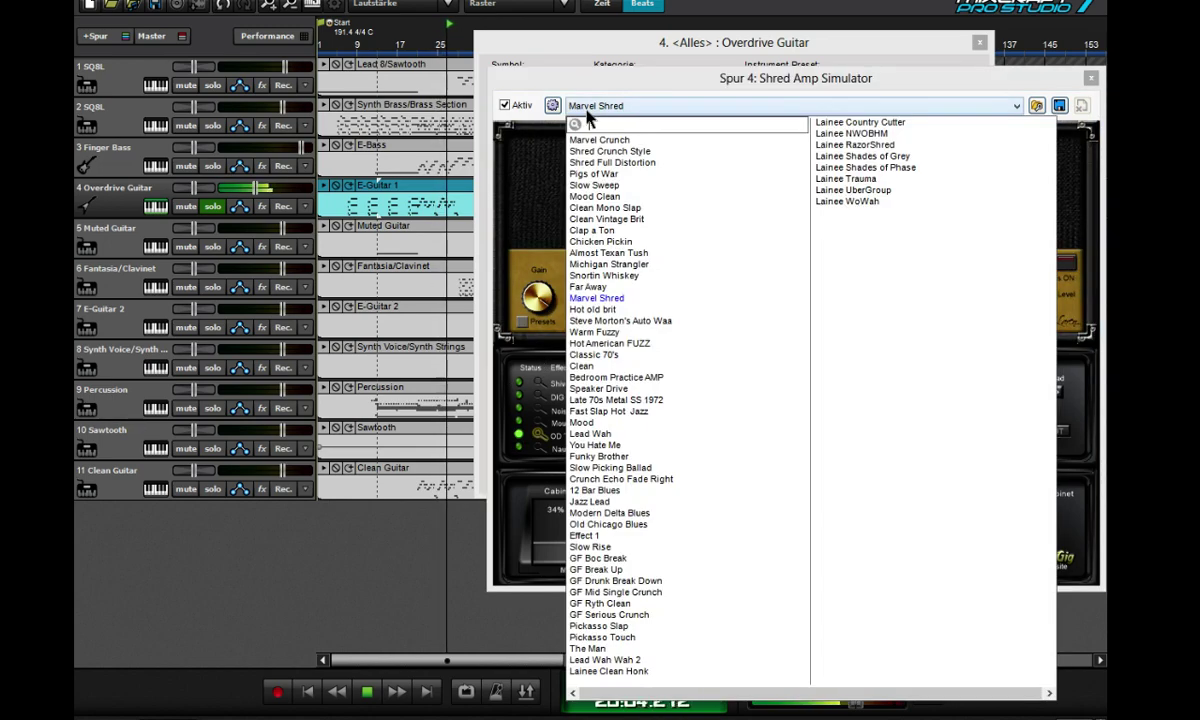
left_click(630, 207)
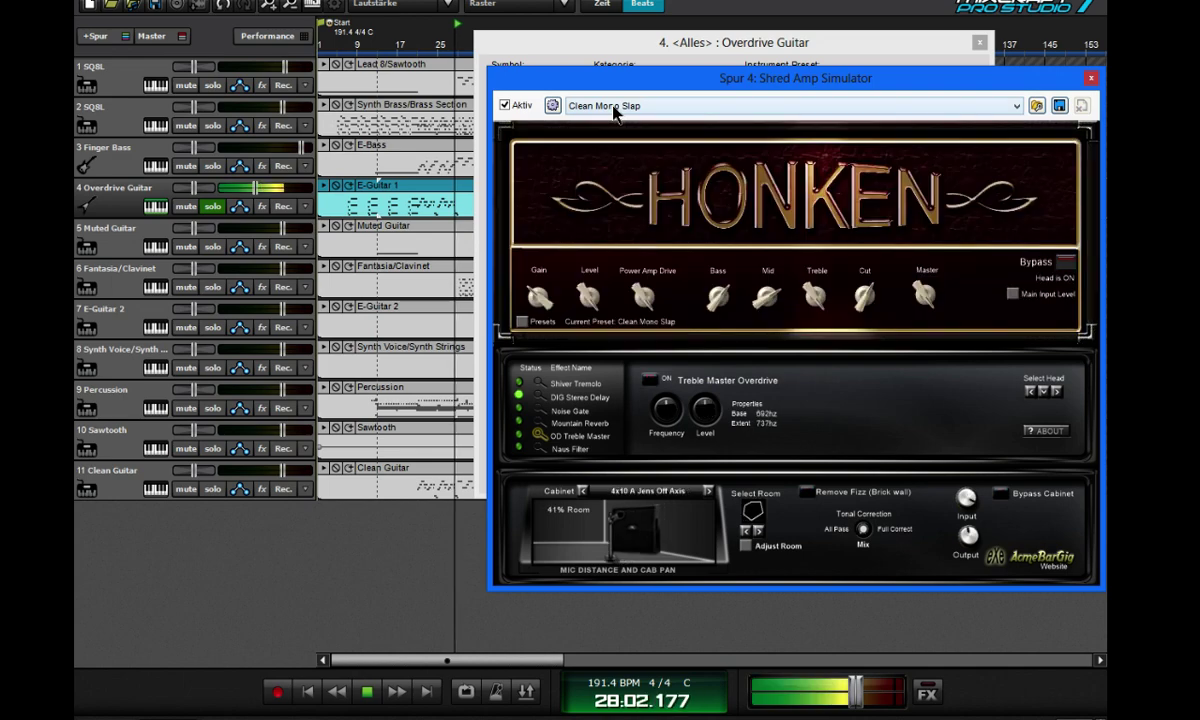
left_click(357, 50)
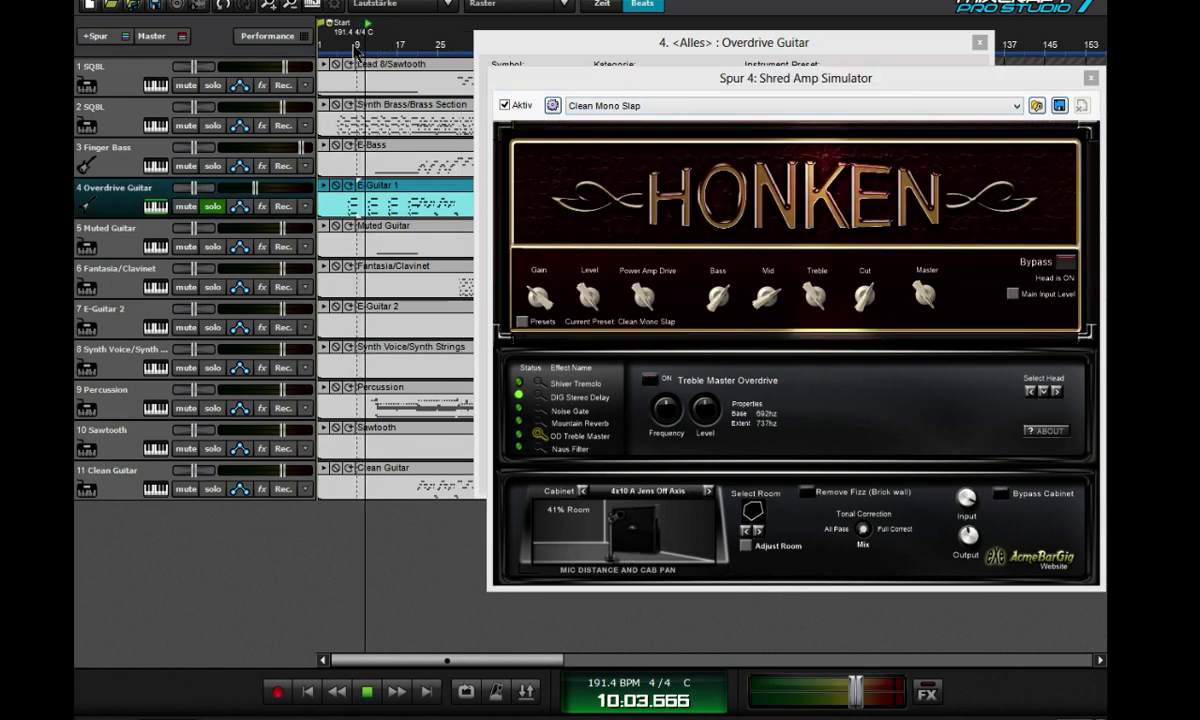
left_click(617, 107)
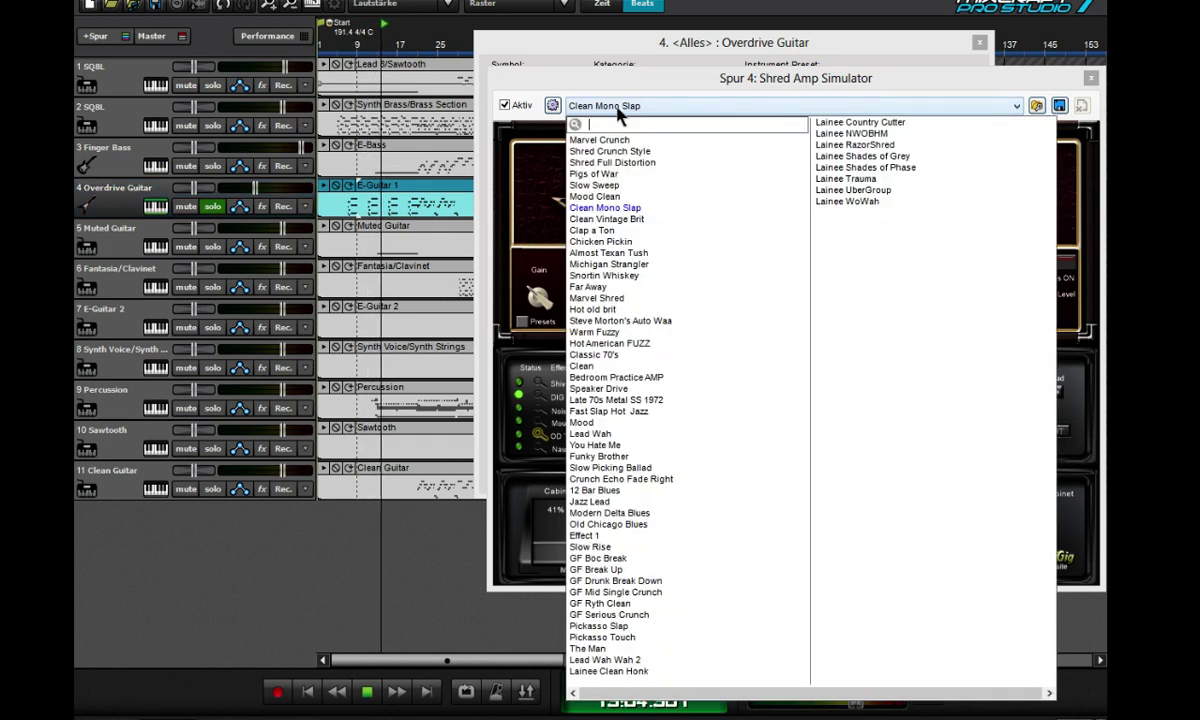
left_click(1021, 85)
left_click(1091, 77)
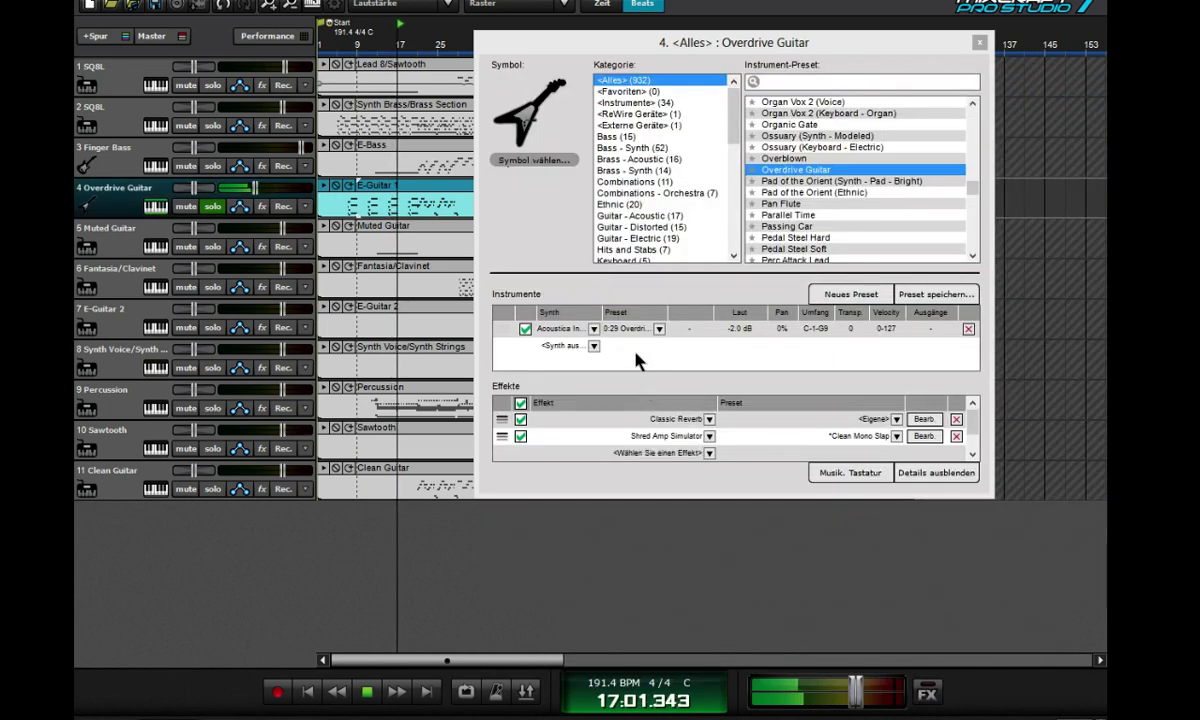
- Try the 0:30 Distortion Guitar sound on the Overdrive Guitar track and switch back to 0:29 Overdrive Guitar
left_click(659, 328)
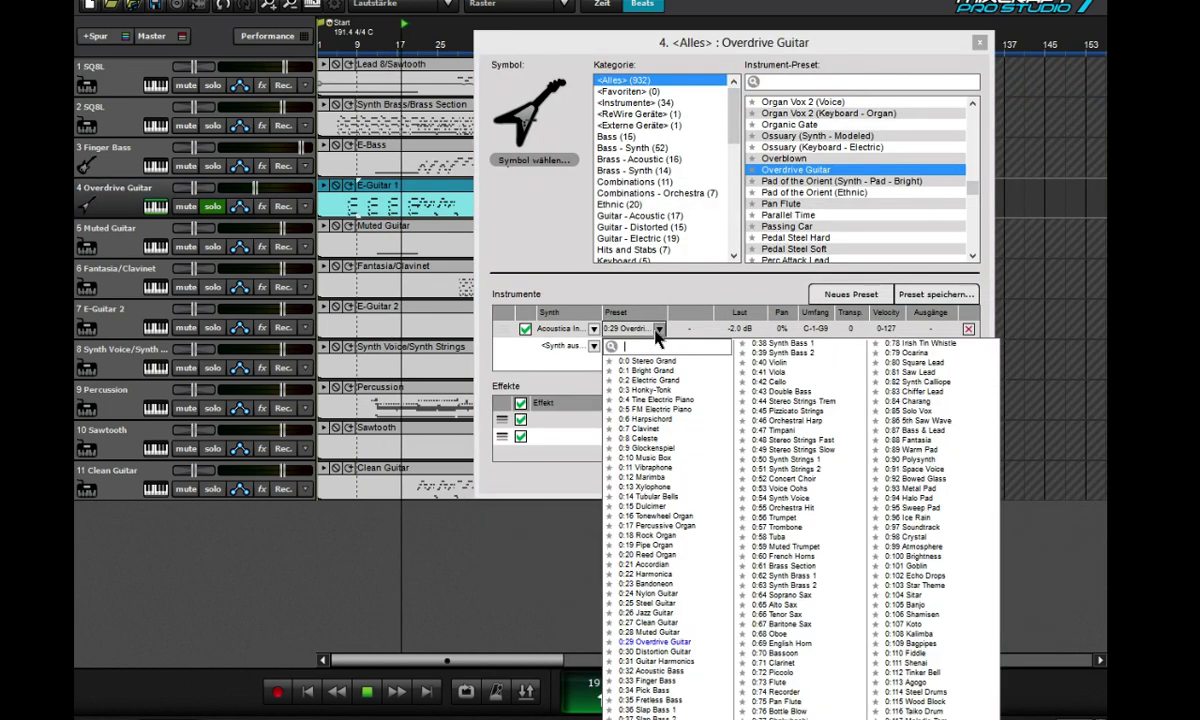
left_click(680, 652)
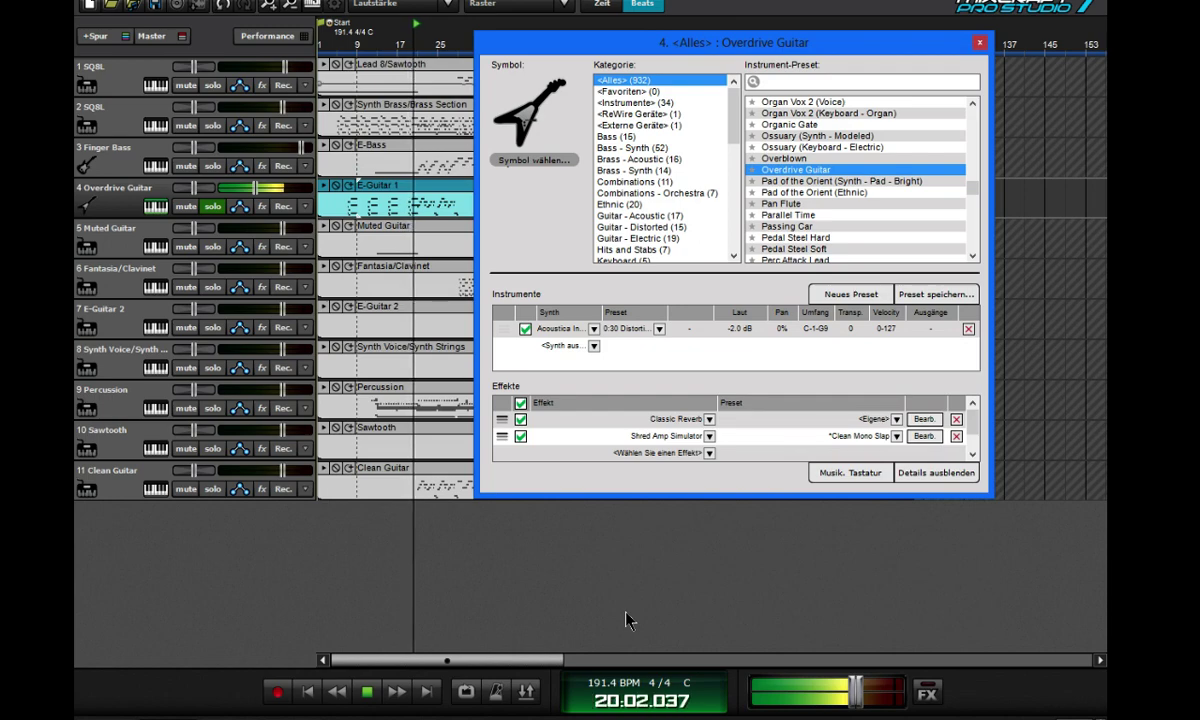
left_click(658, 331)
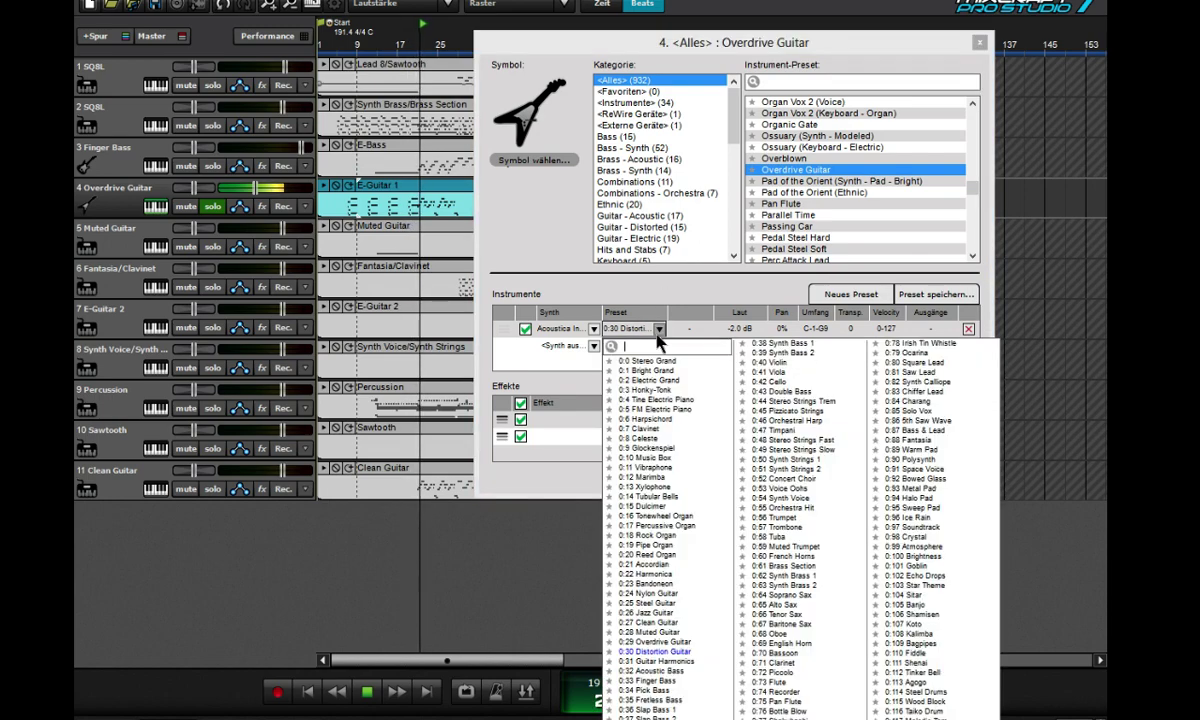
left_click(661, 641)
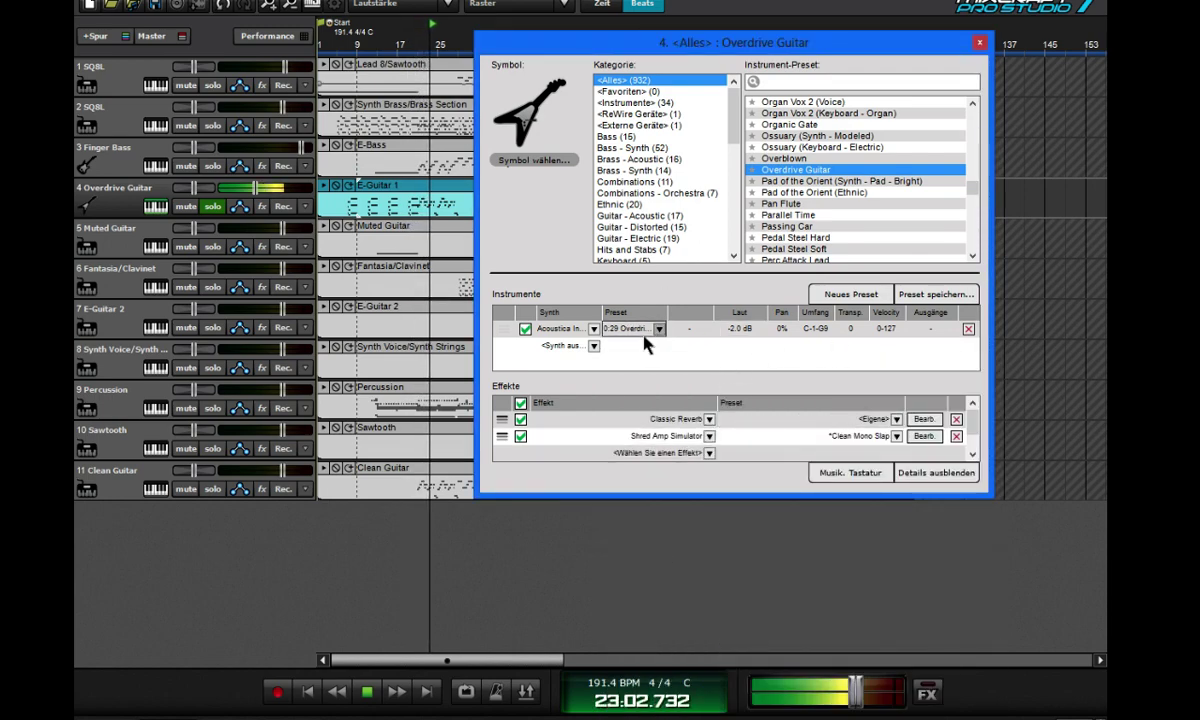
- Try the Shred Amp Simulator presets Bedroom Practice AMP and Steve Morton's Auto Waa, playing the latter from bar 17
left_click(897, 436)
left_click(897, 436)
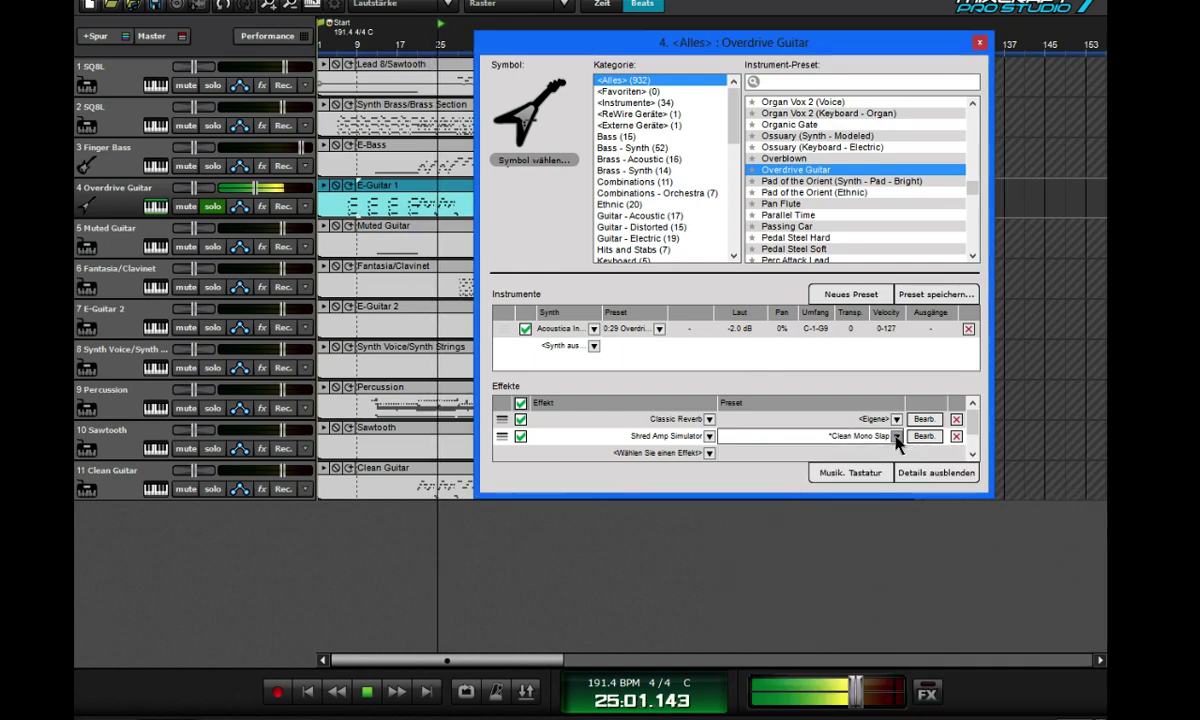
left_click(897, 436)
left_click(803, 671)
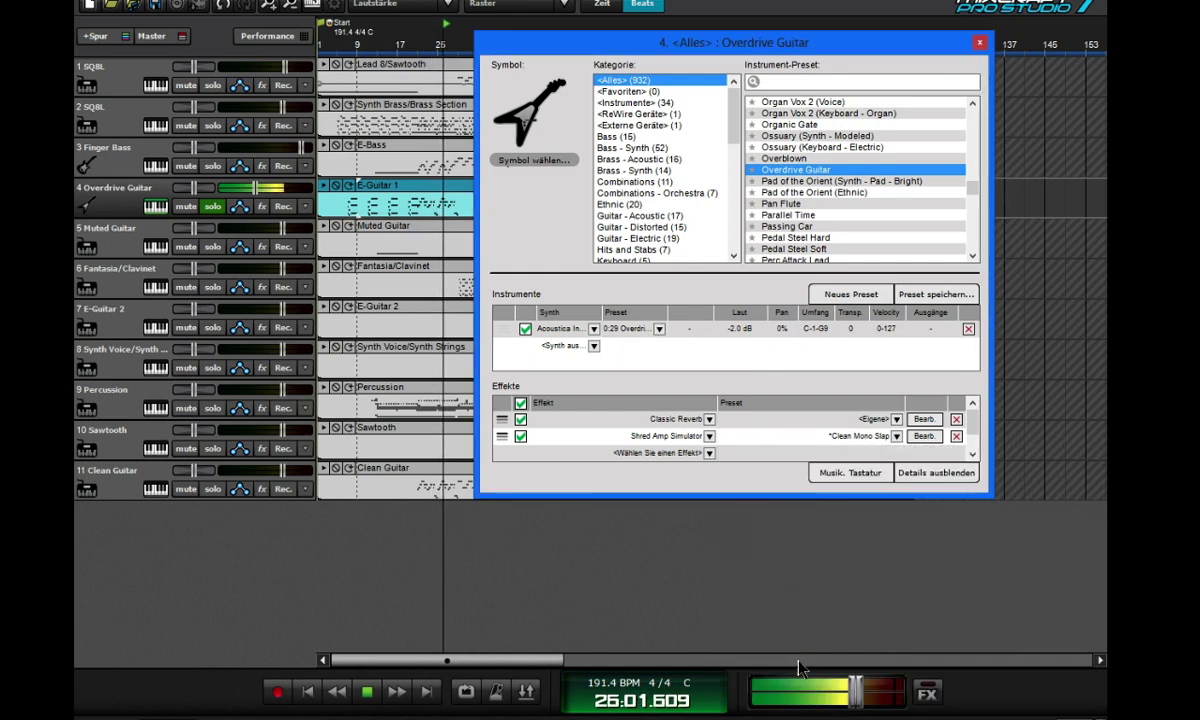
left_click(845, 436)
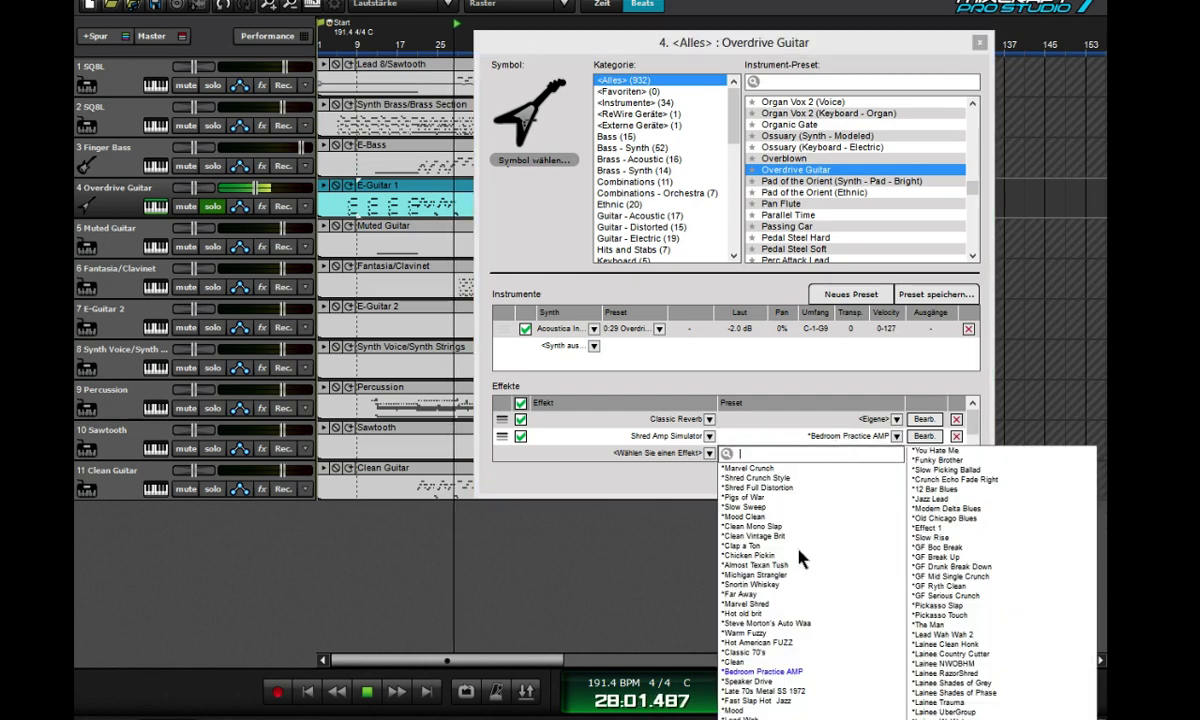
left_click(785, 637)
left_click(394, 50)
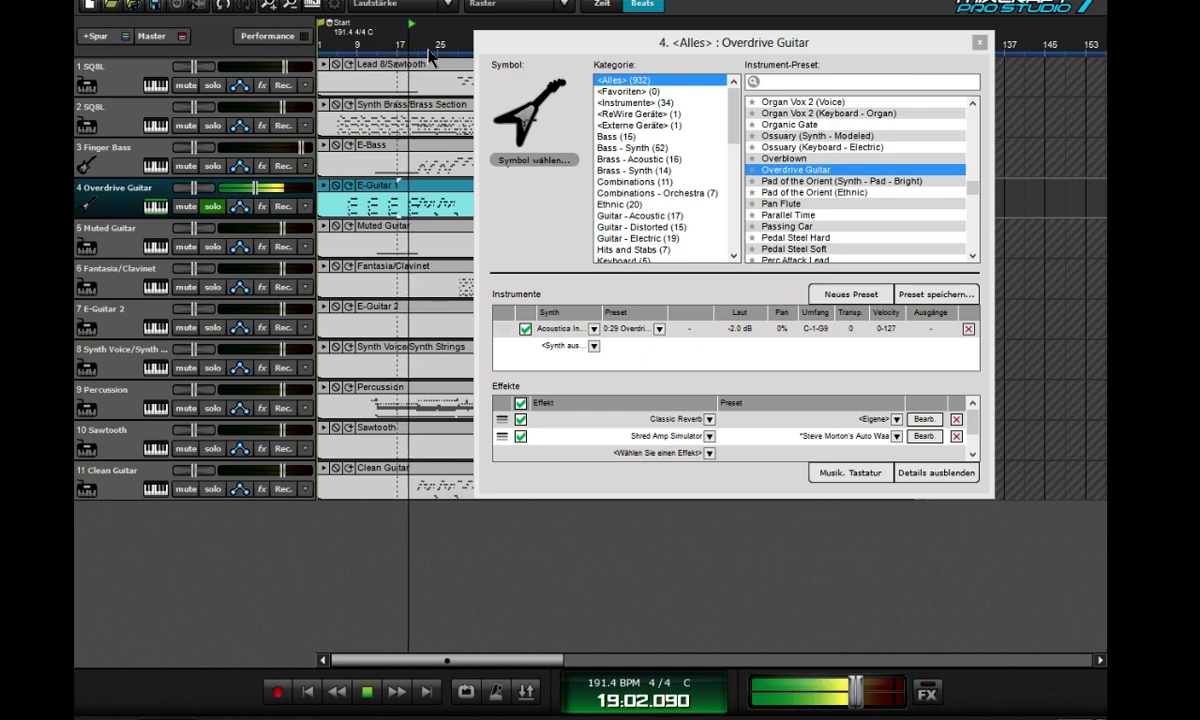
- Try the Shred Amp Simulator's Pigs of War preset, play the track from bar 5, and open the amp editor
left_click(896, 436)
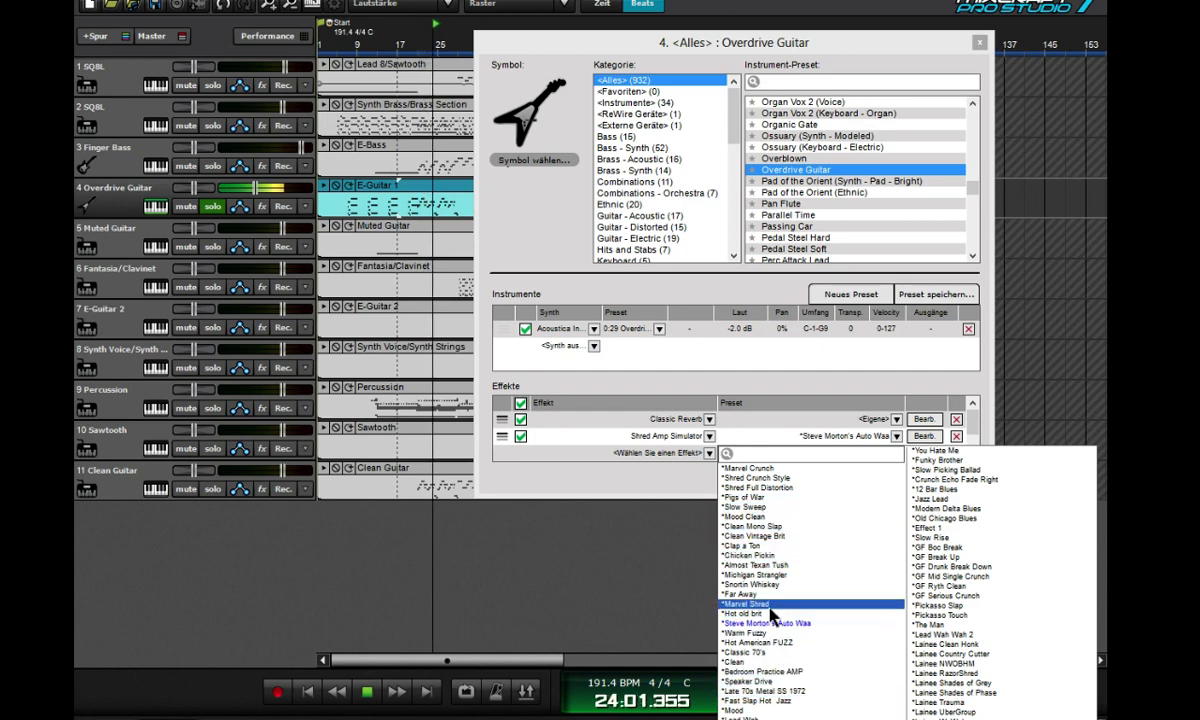
left_click(754, 497)
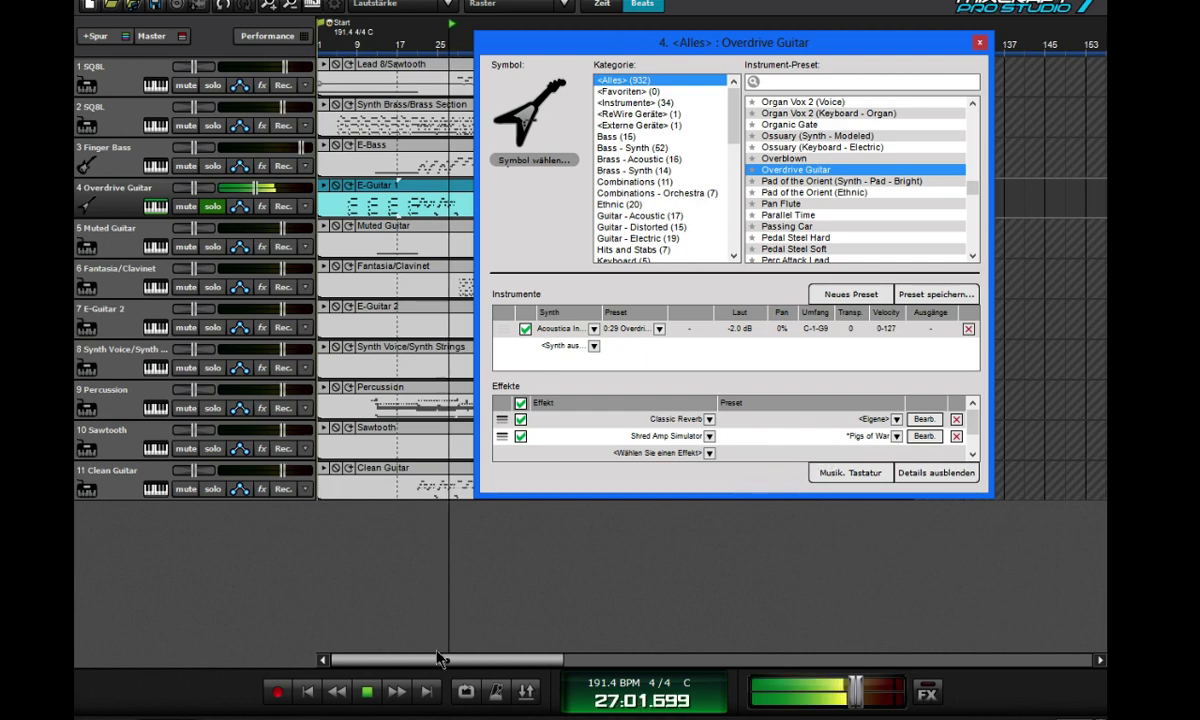
left_click(368, 694)
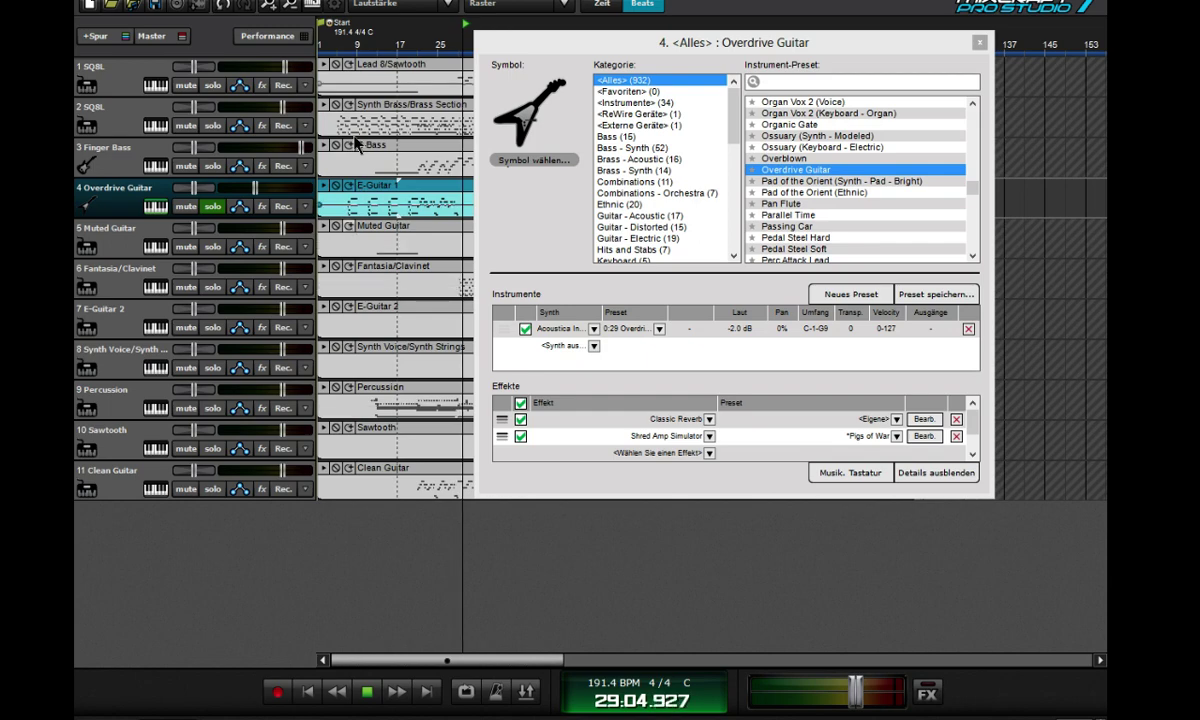
left_click(349, 46)
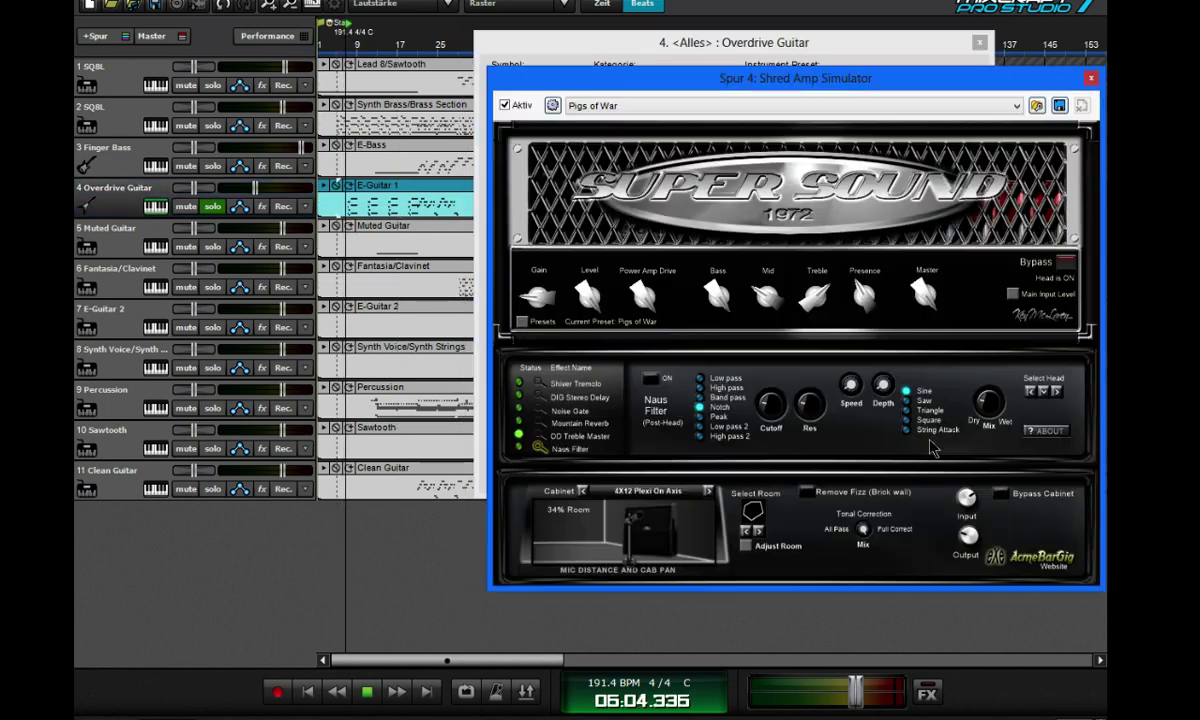
left_click(924, 436)
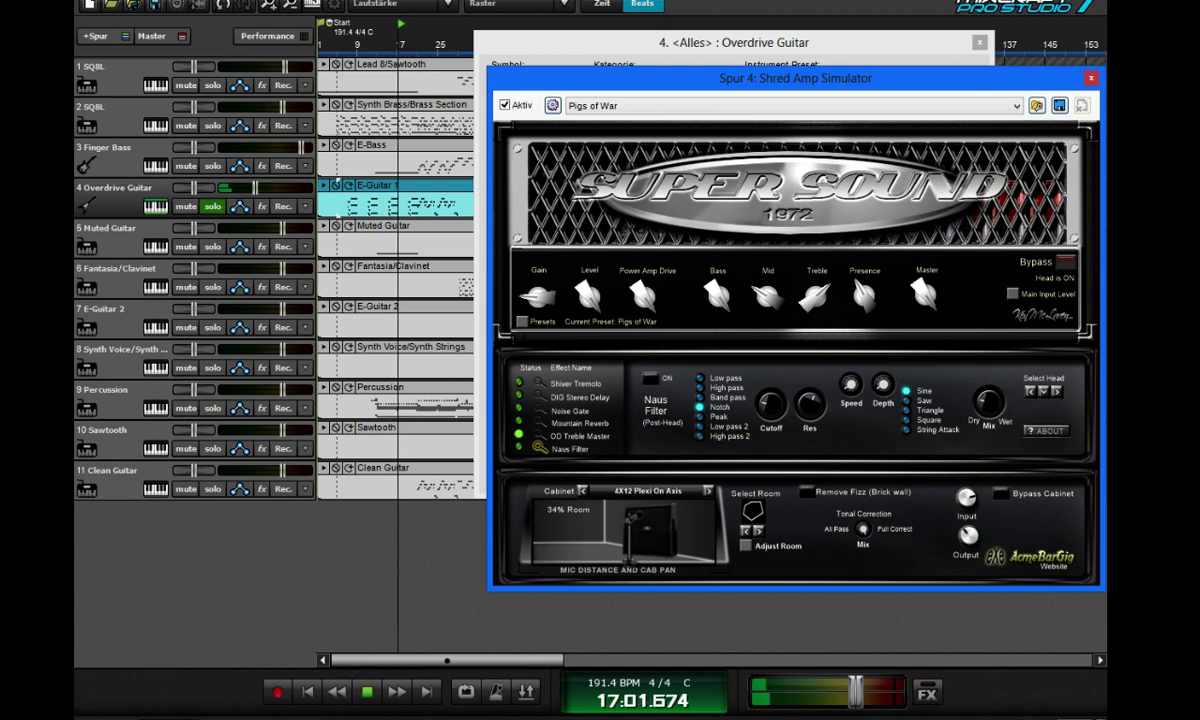
- Replay the guitar track from bar 9 and compare the Pigs of War sound with the cabinet bypassed and active
left_click(352, 40)
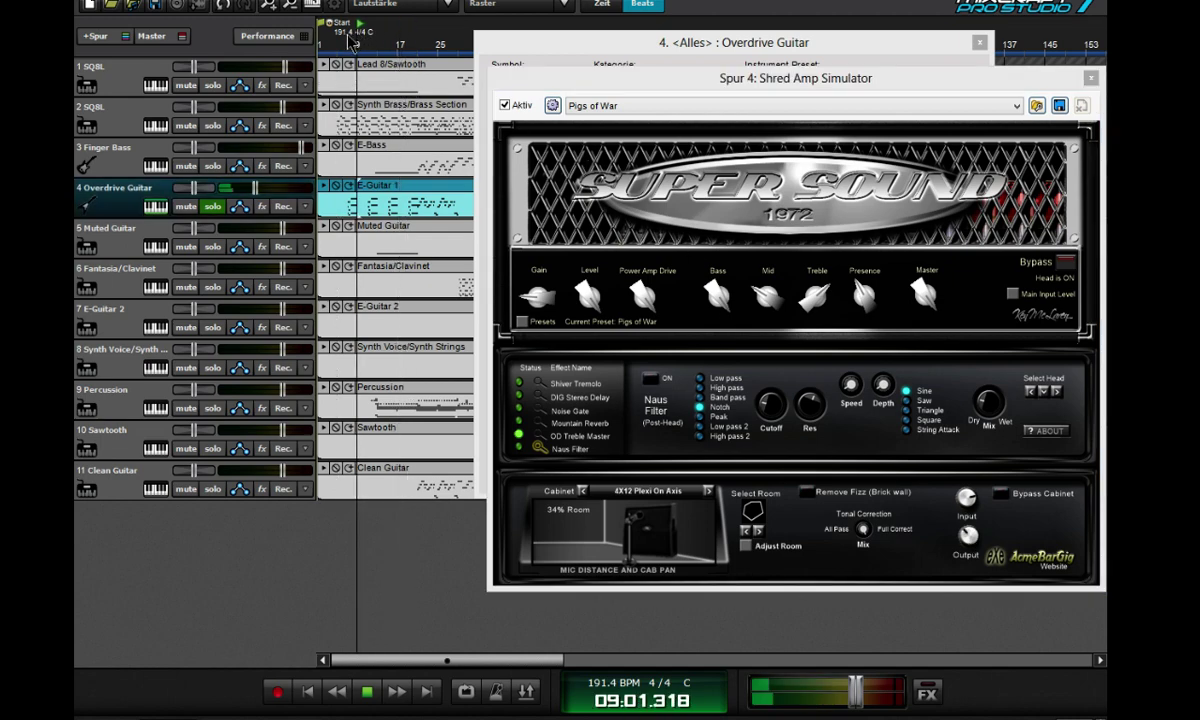
right_click(372, 64)
left_click(758, 80)
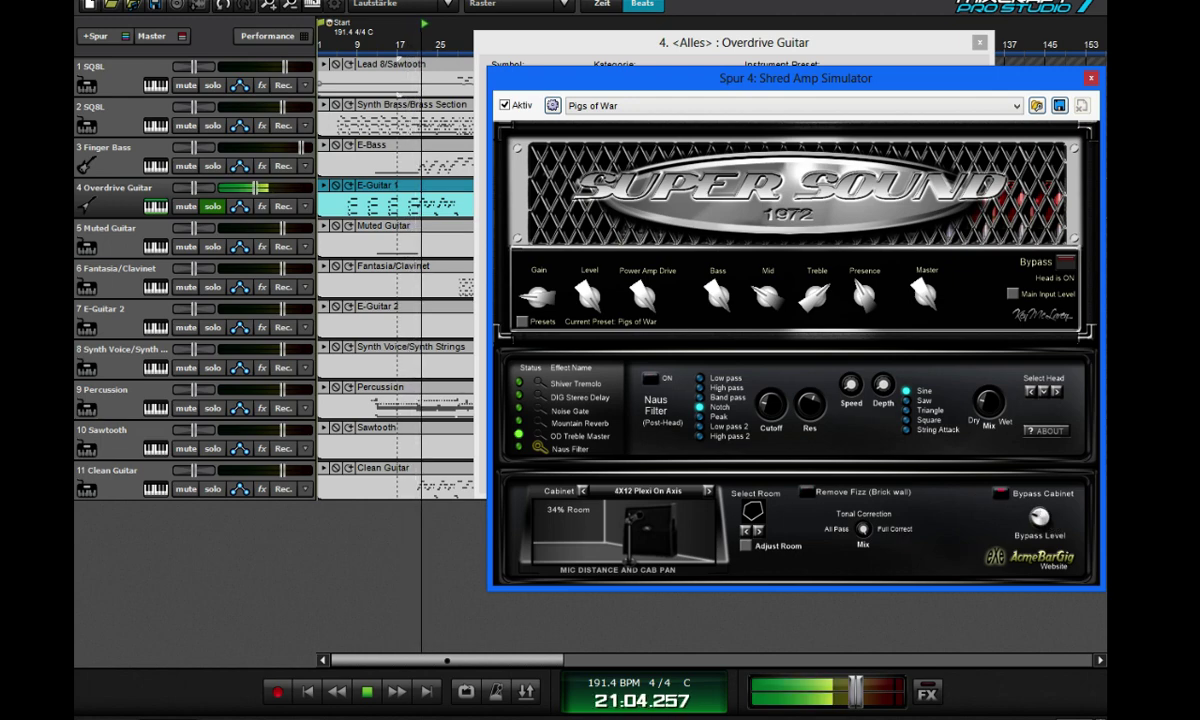
left_click(1000, 494)
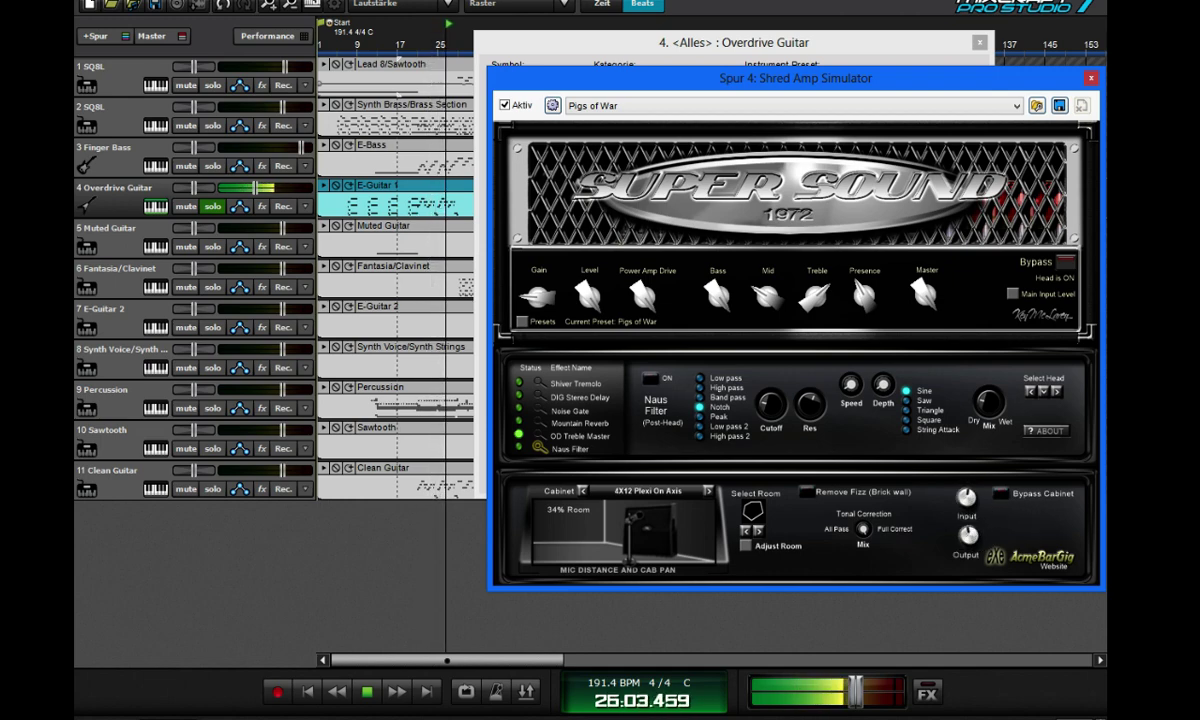
- Set the Shred Amp Simulator to the Hot old brit preset, play it from bar 9, and close the editor and instrument windows
left_click(632, 105)
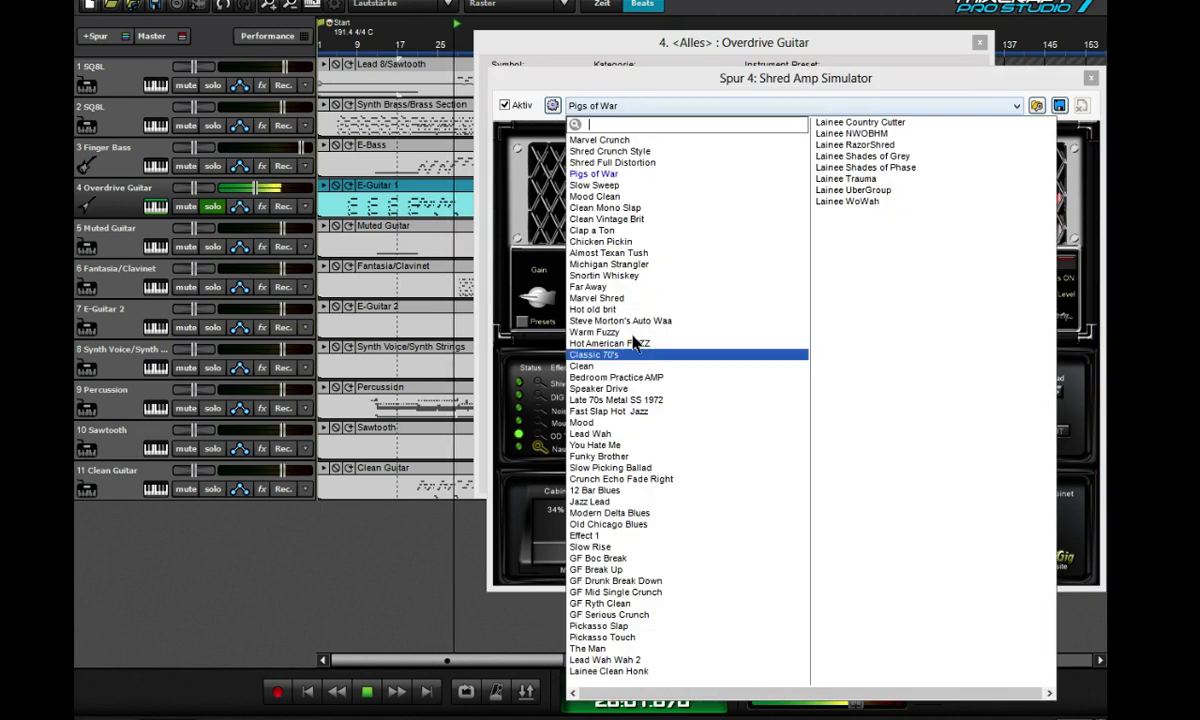
left_click(613, 311)
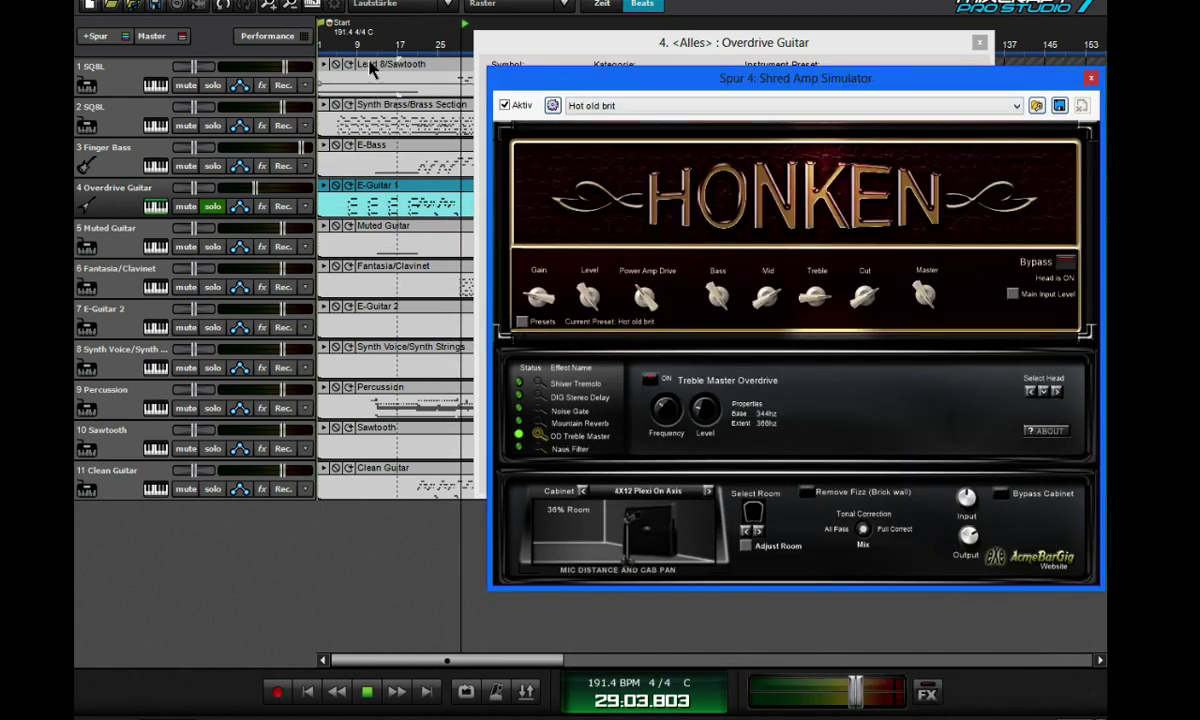
left_click(376, 43)
left_click(371, 44)
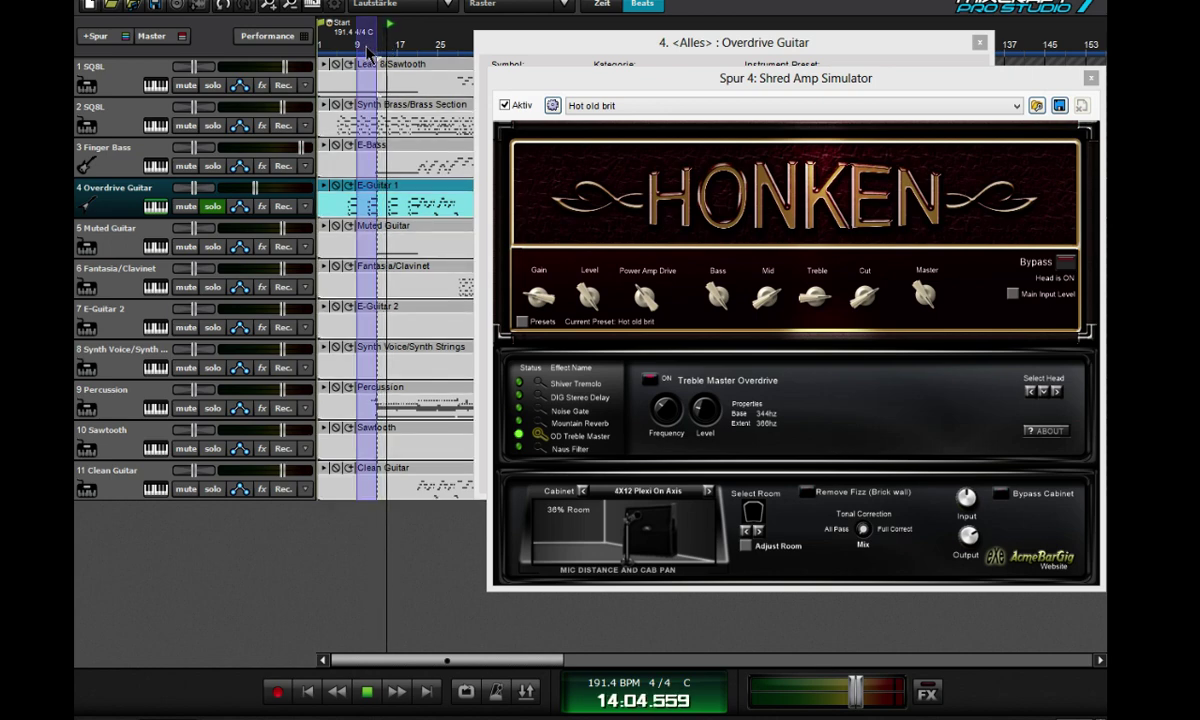
left_click(367, 50)
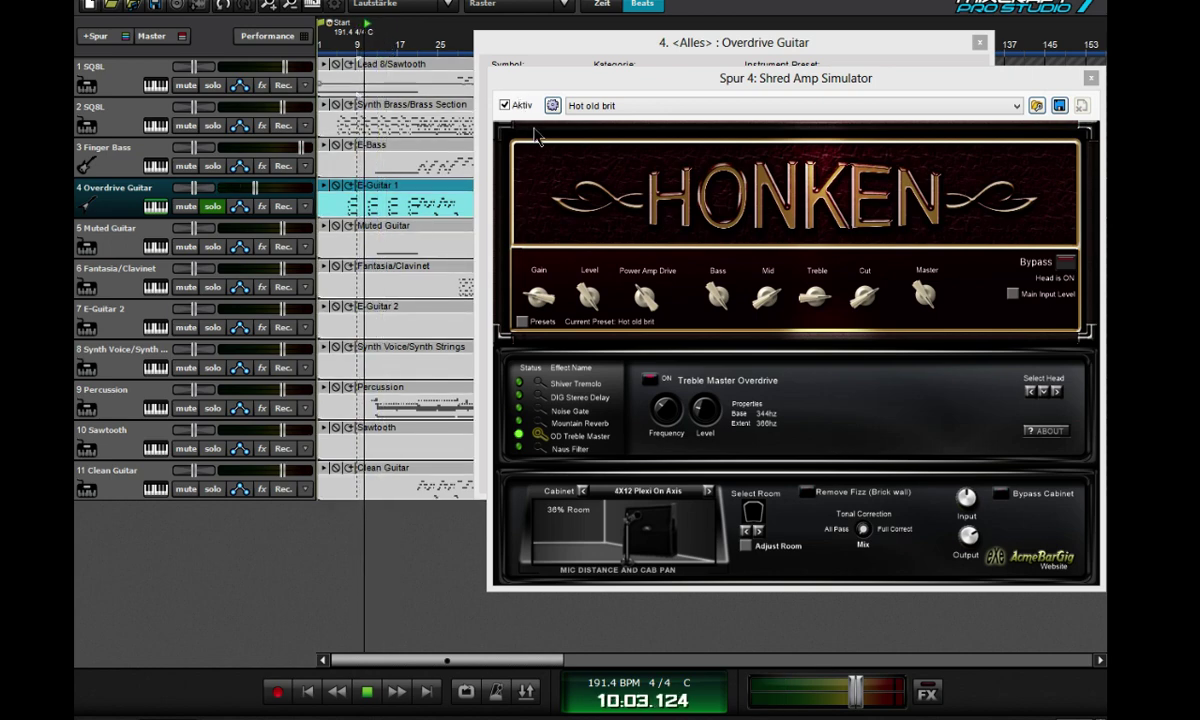
left_click(580, 105)
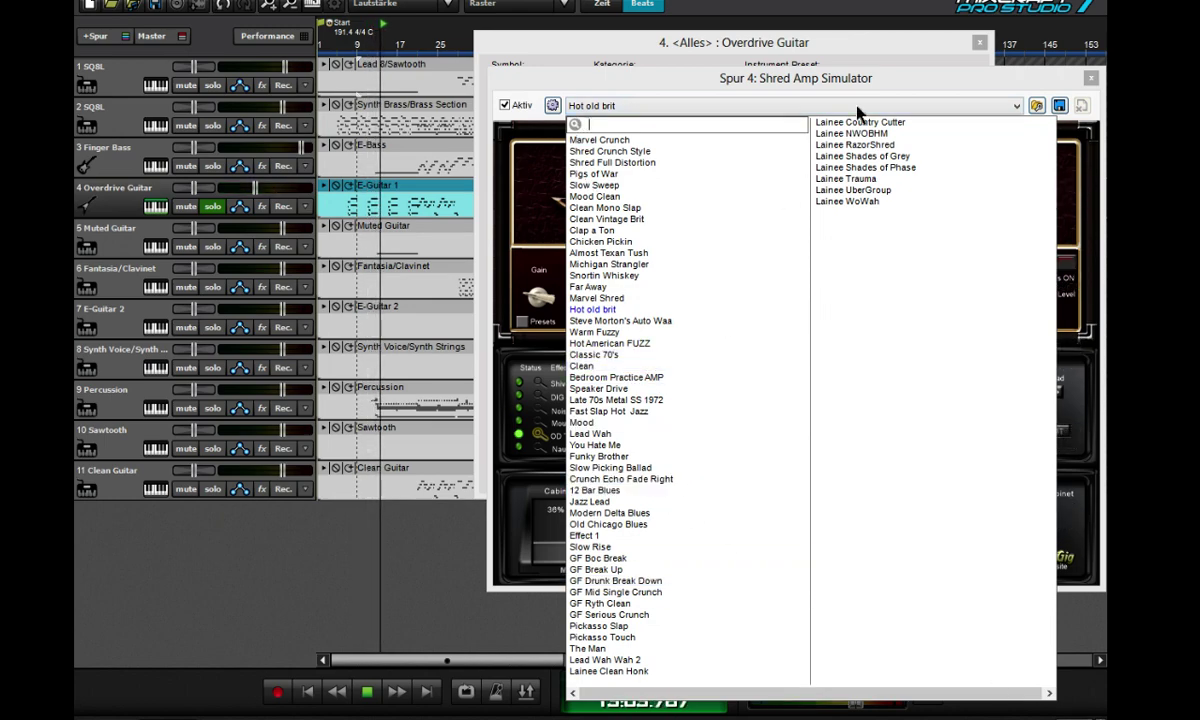
left_click(1022, 85)
left_click(979, 42)
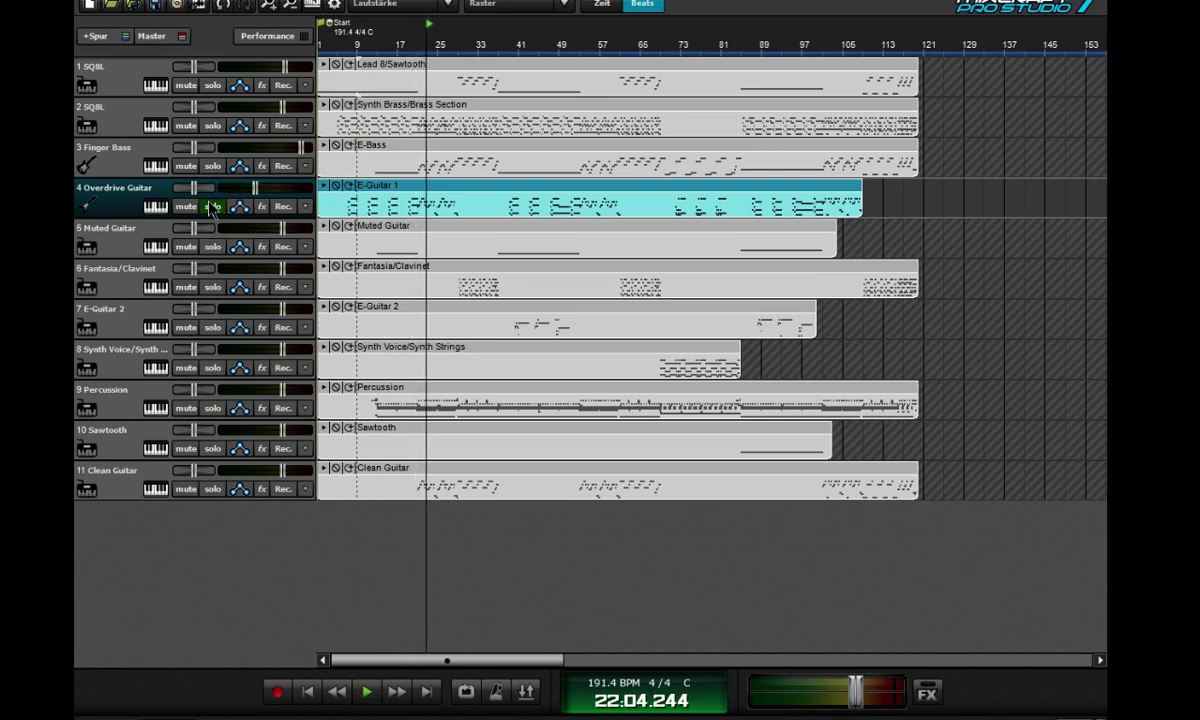
- Turn off solo on the Overdrive Guitar track and play the full arrangement from the start with all clips selected
key("ctrl+a")
left_click(312, 693)
left_click(366, 692)
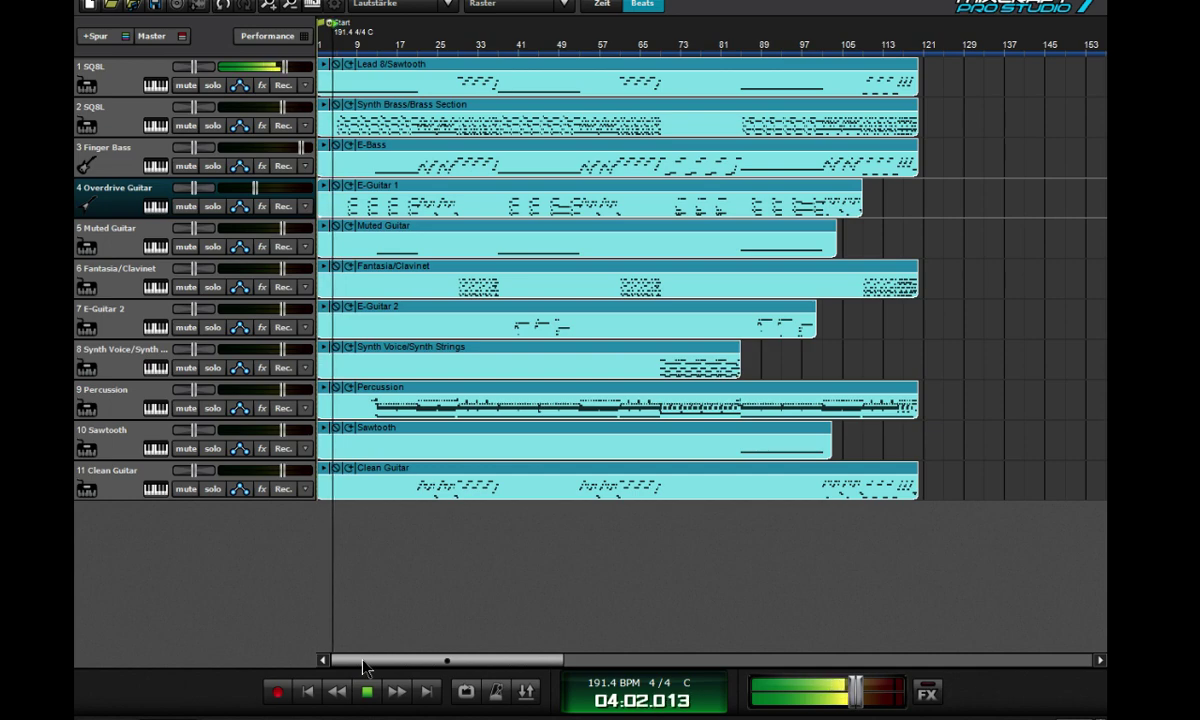
mouse_move(811, 719)
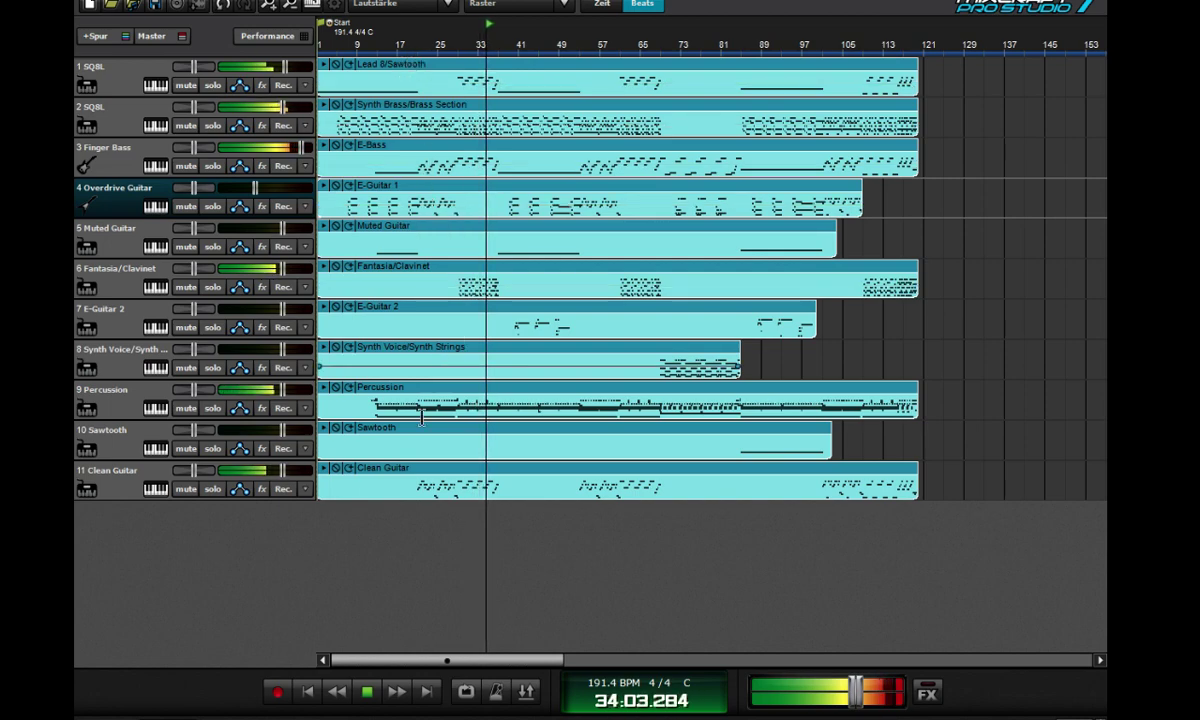
- Solo the Fantasia/Clavinet track, assign the SQ8L synth as its instrument, and open the synth's editor
left_click(212, 287)
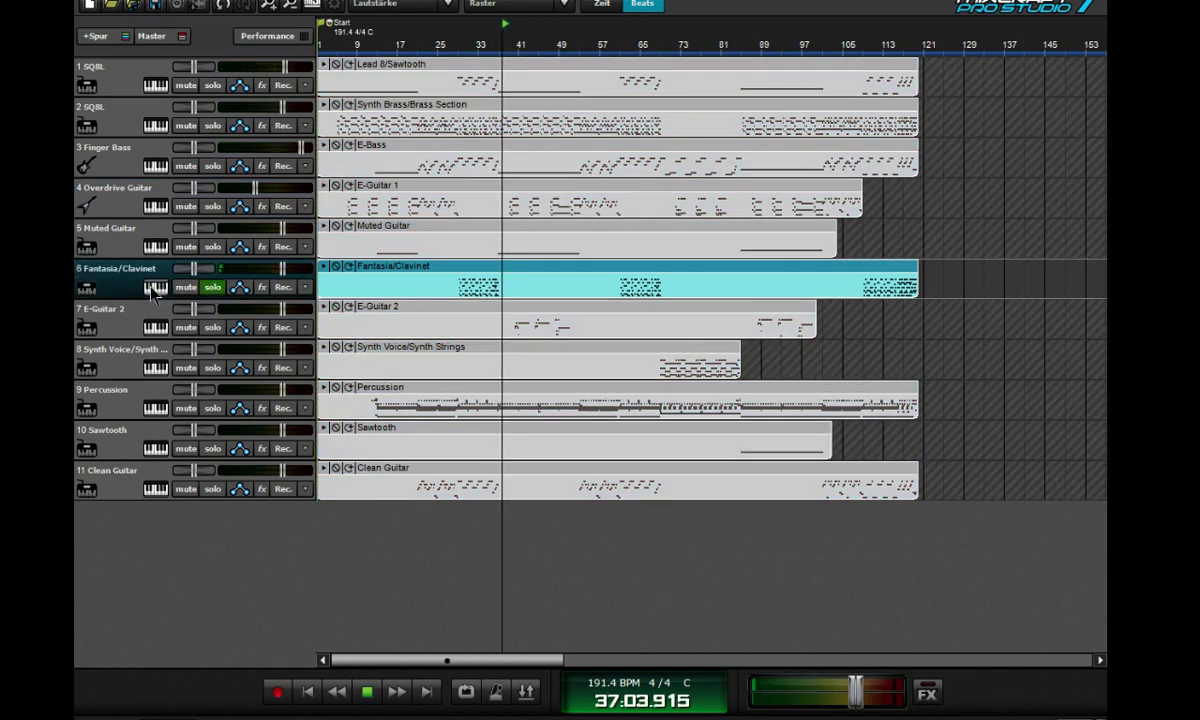
left_click(155, 287)
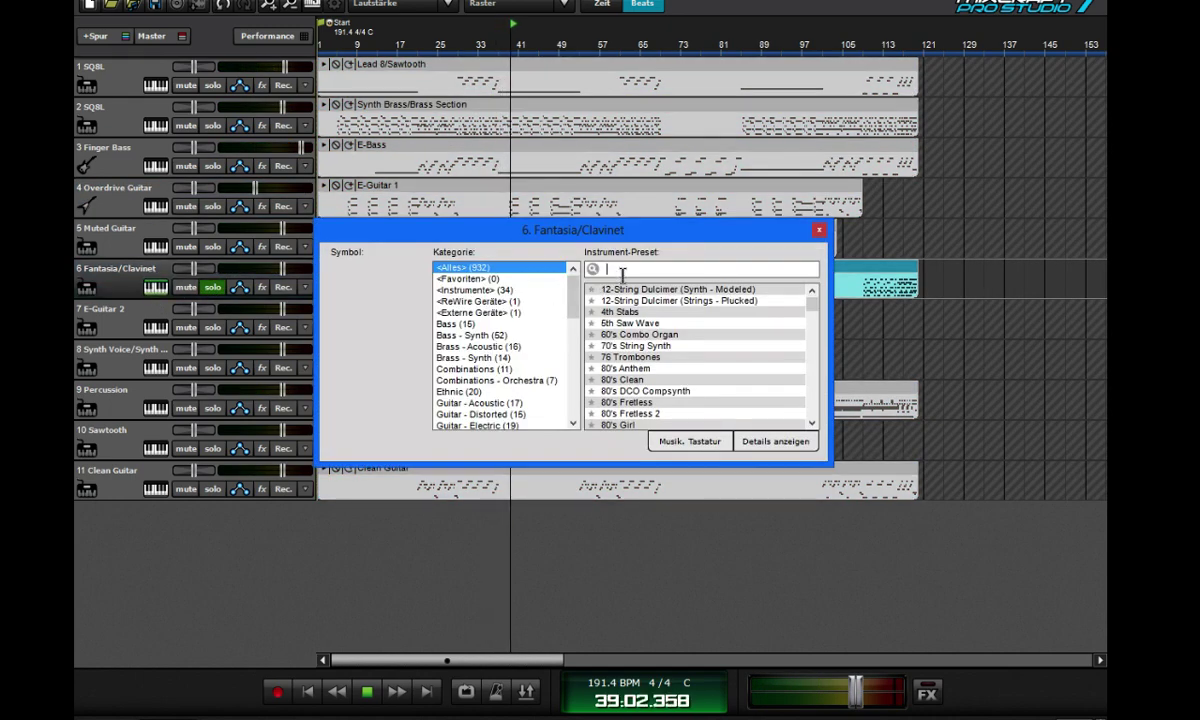
type("sq")
left_click(650, 346)
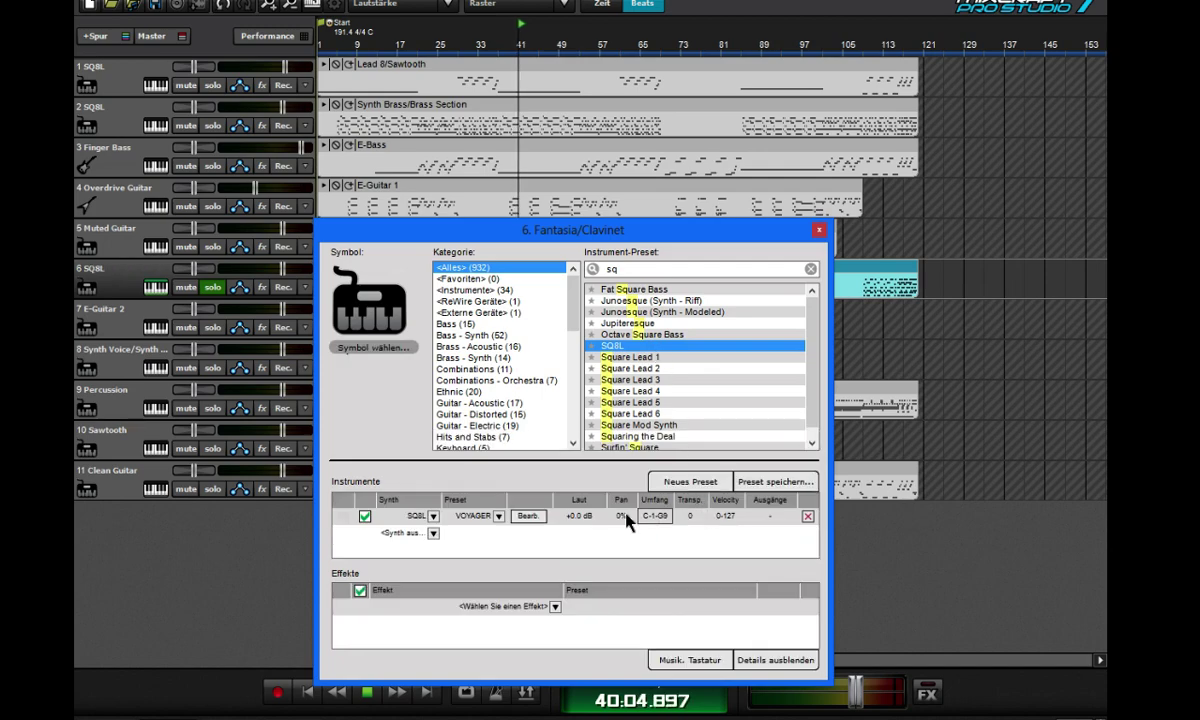
left_click(528, 516)
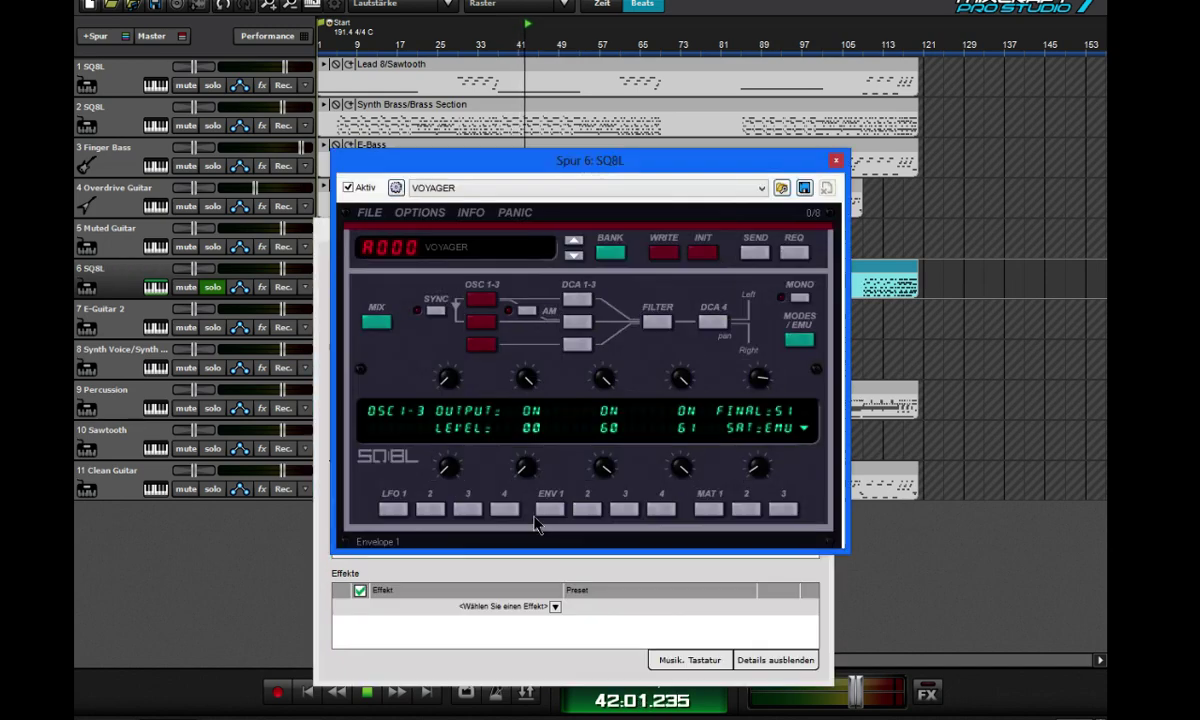
- Try the A055 BELLPIANO program in SQ8L and play the soloed Fantasia/Clavinet clip from bar 29
left_click(405, 253)
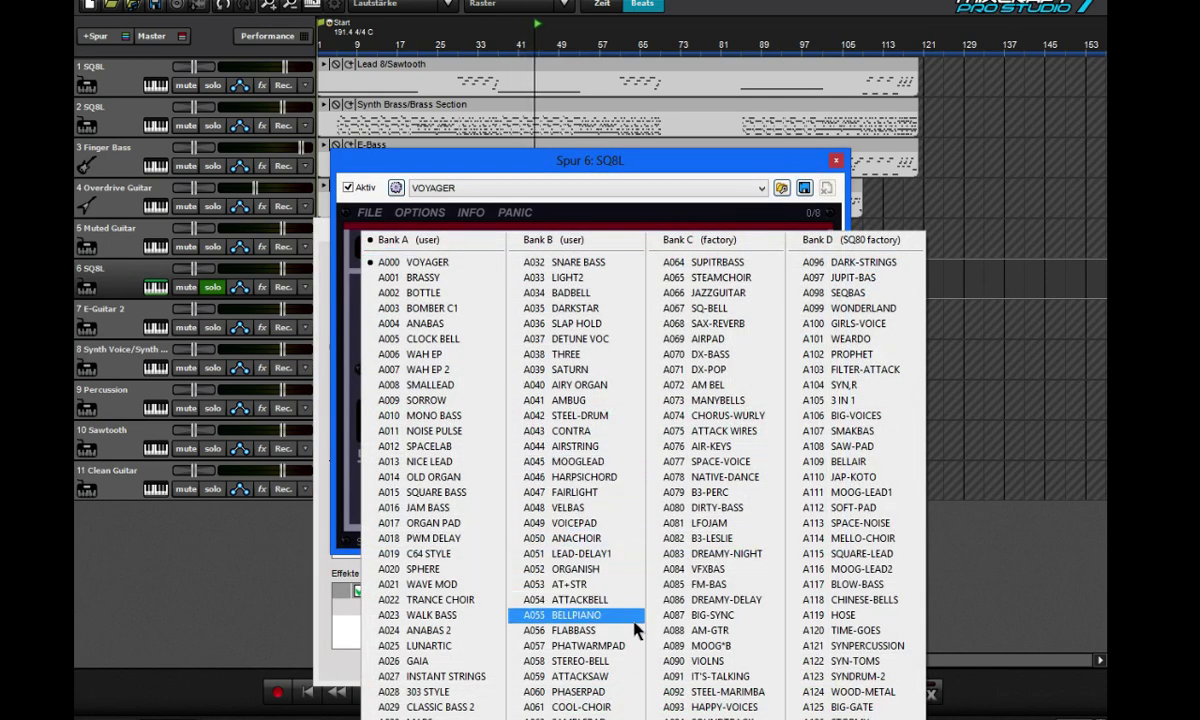
left_click(580, 615)
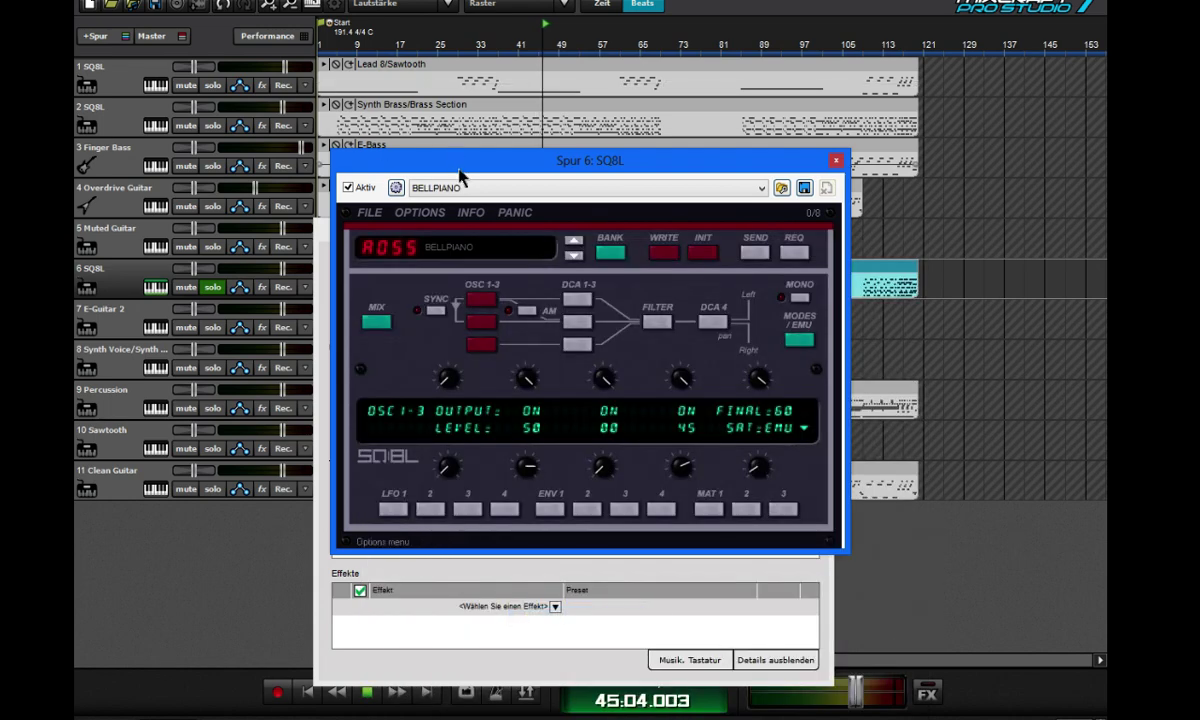
left_click_drag(463, 173, 773, 170)
left_click_drag(630, 231, 445, 255)
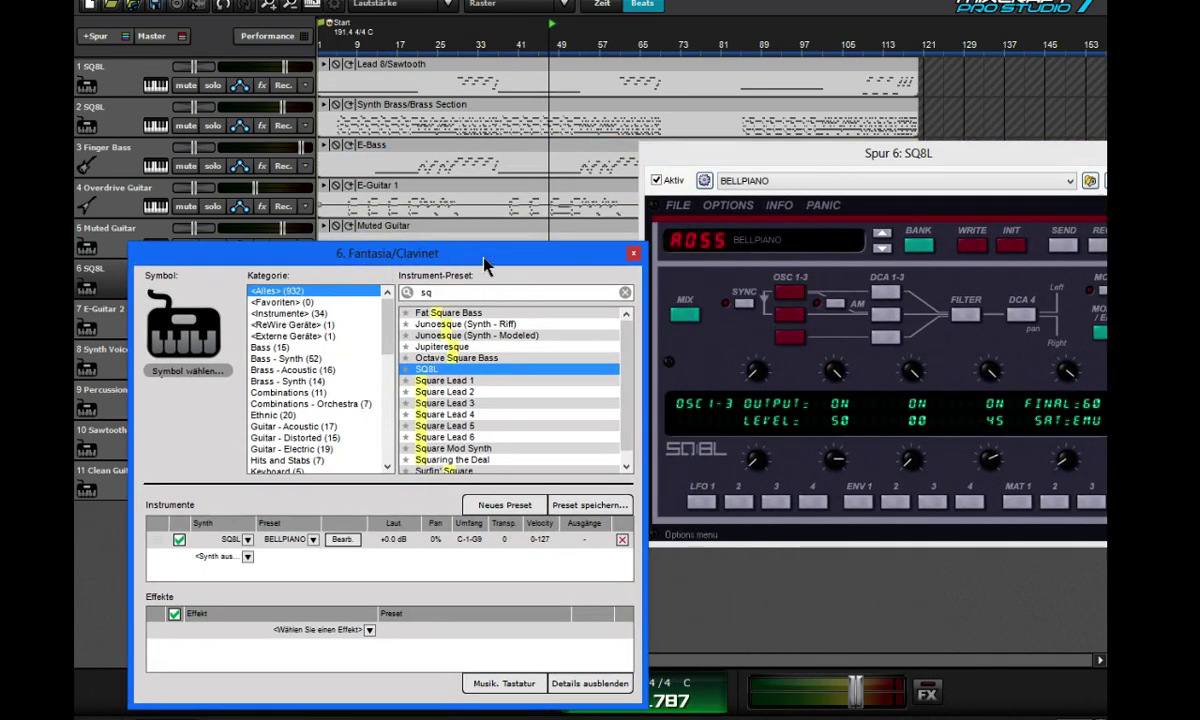
left_click(633, 253)
left_click(462, 48)
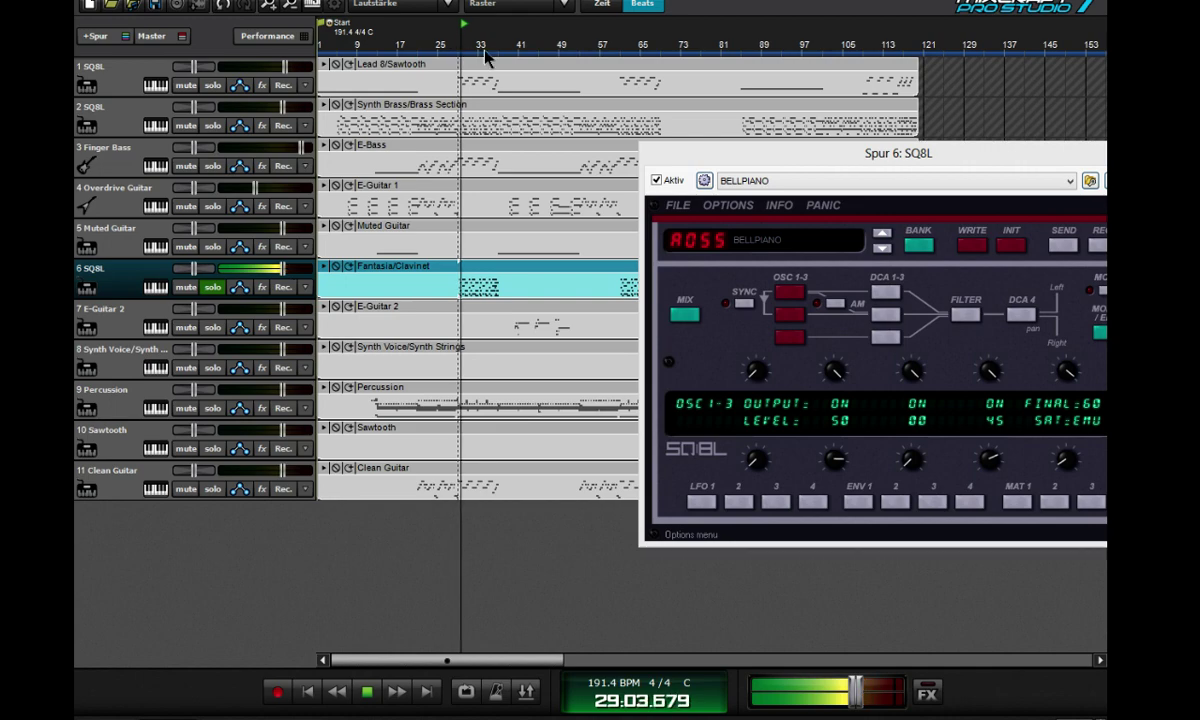
left_click_drag(733, 160, 633, 121)
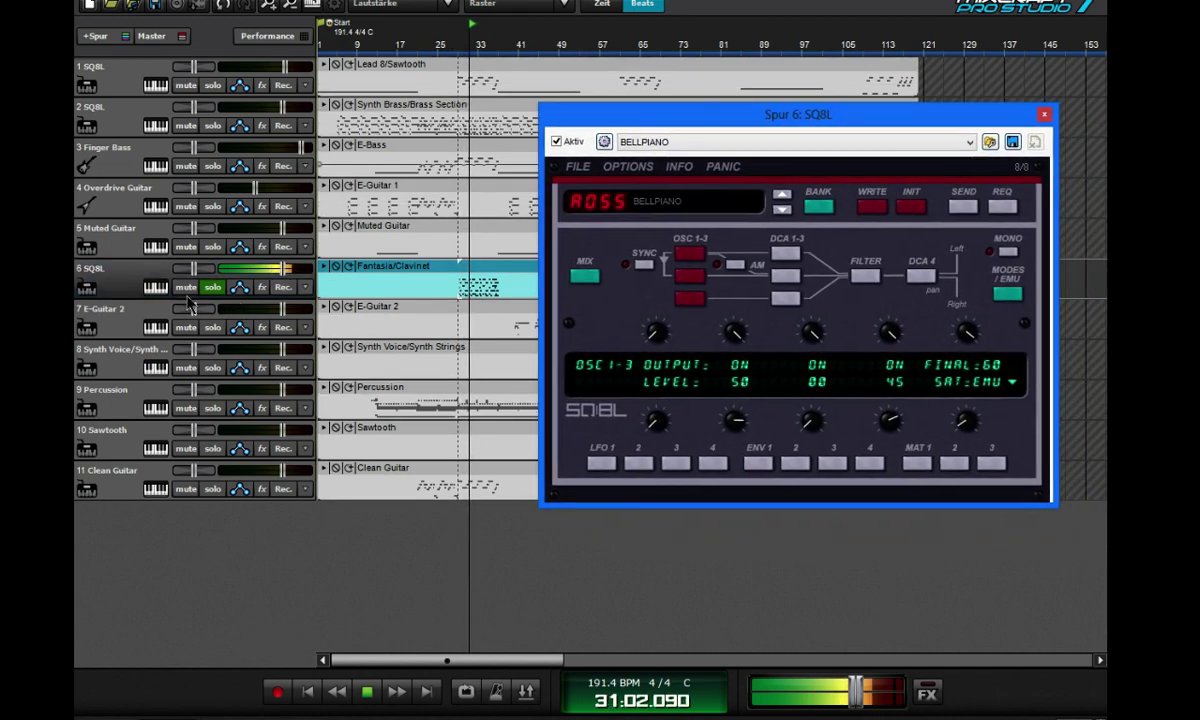
- Transpose track 6's SQ8L synth up by 12 semitones and close the instrument selection window
left_click(86, 285)
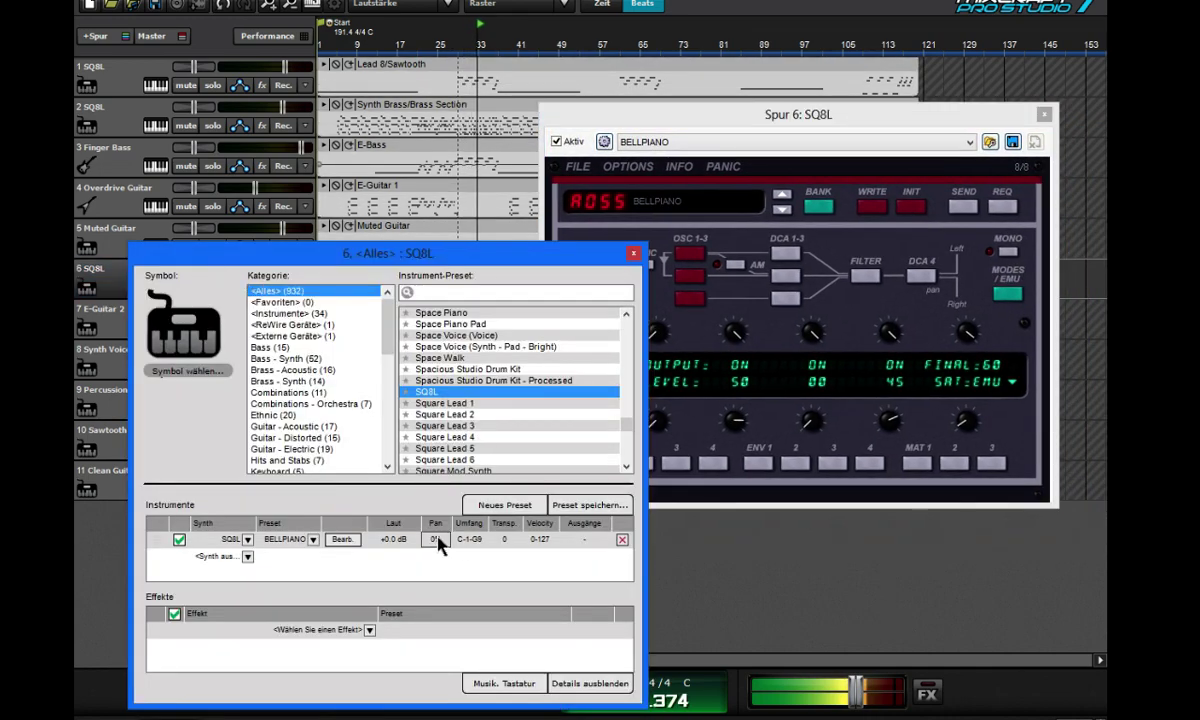
left_click(501, 540)
left_click(405, 465)
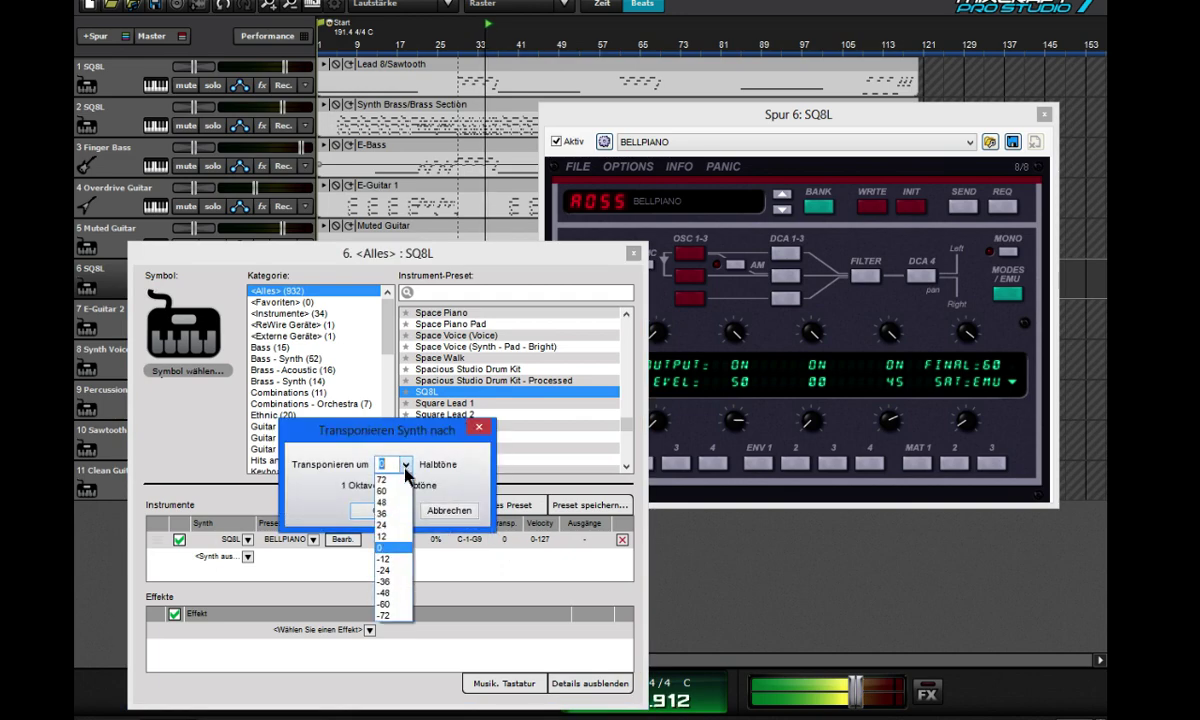
left_click(398, 537)
left_click(370, 510)
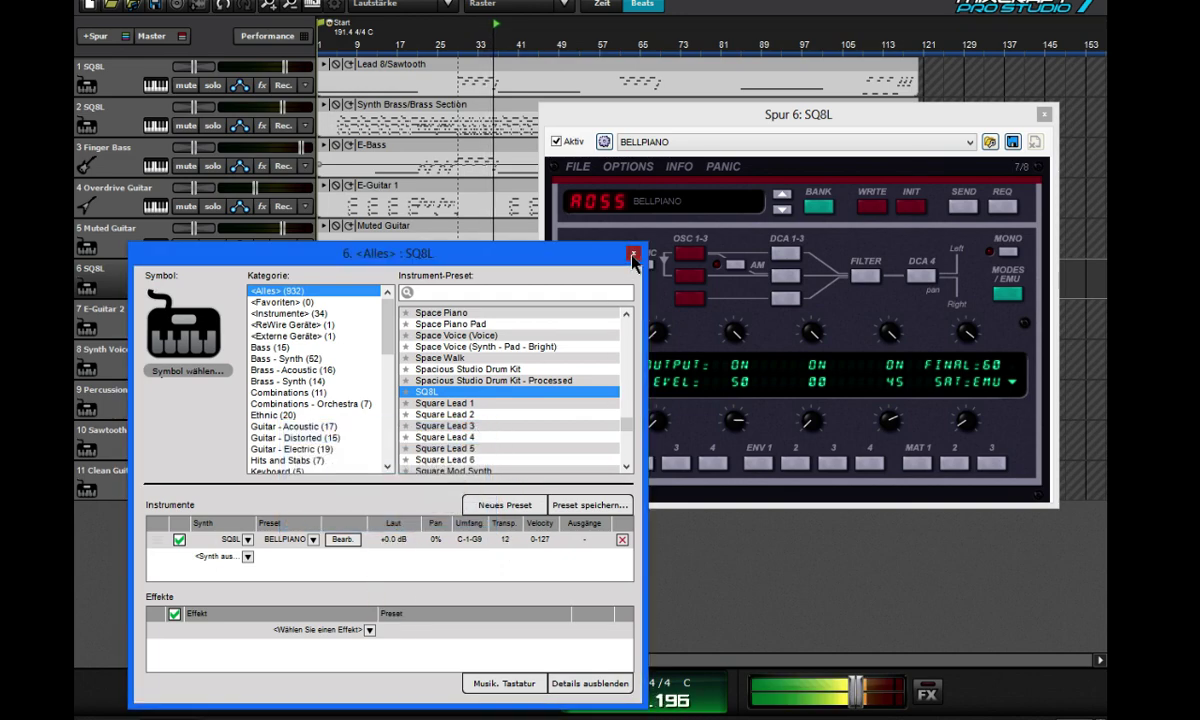
left_click(633, 255)
- Try the A048 VELBAS program in track 6's SQ8L and play the clip again from bar 29
left_click(678, 200)
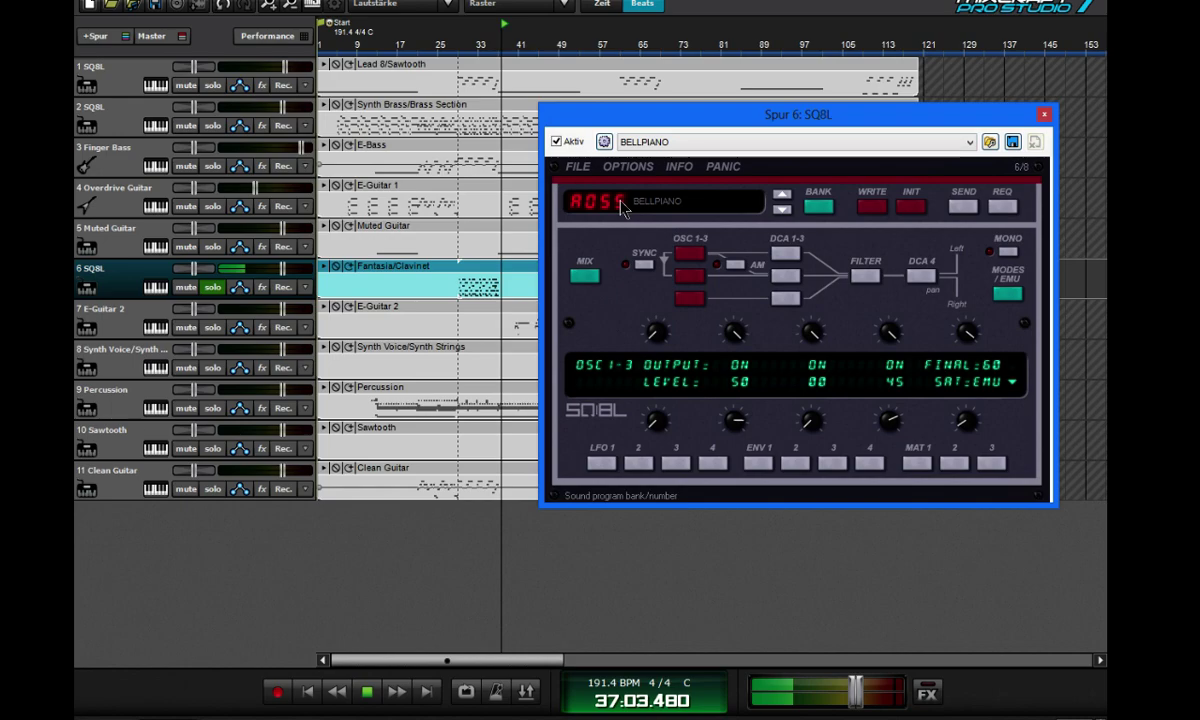
left_click(765, 491)
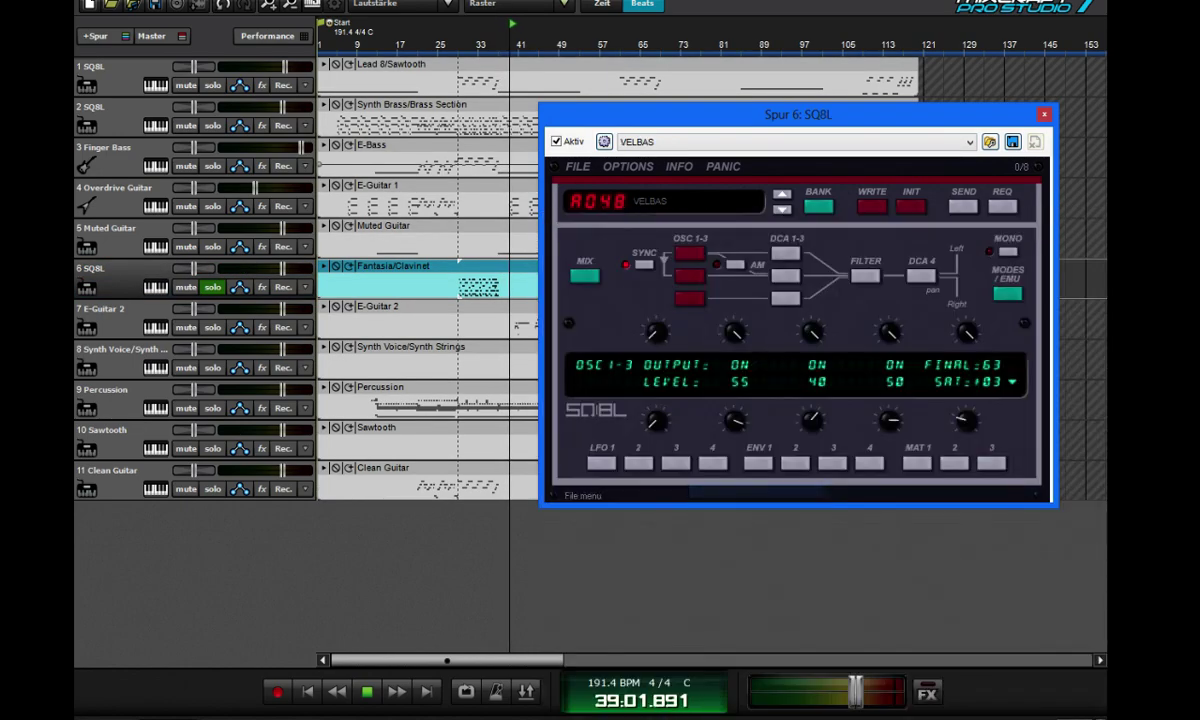
left_click(457, 50)
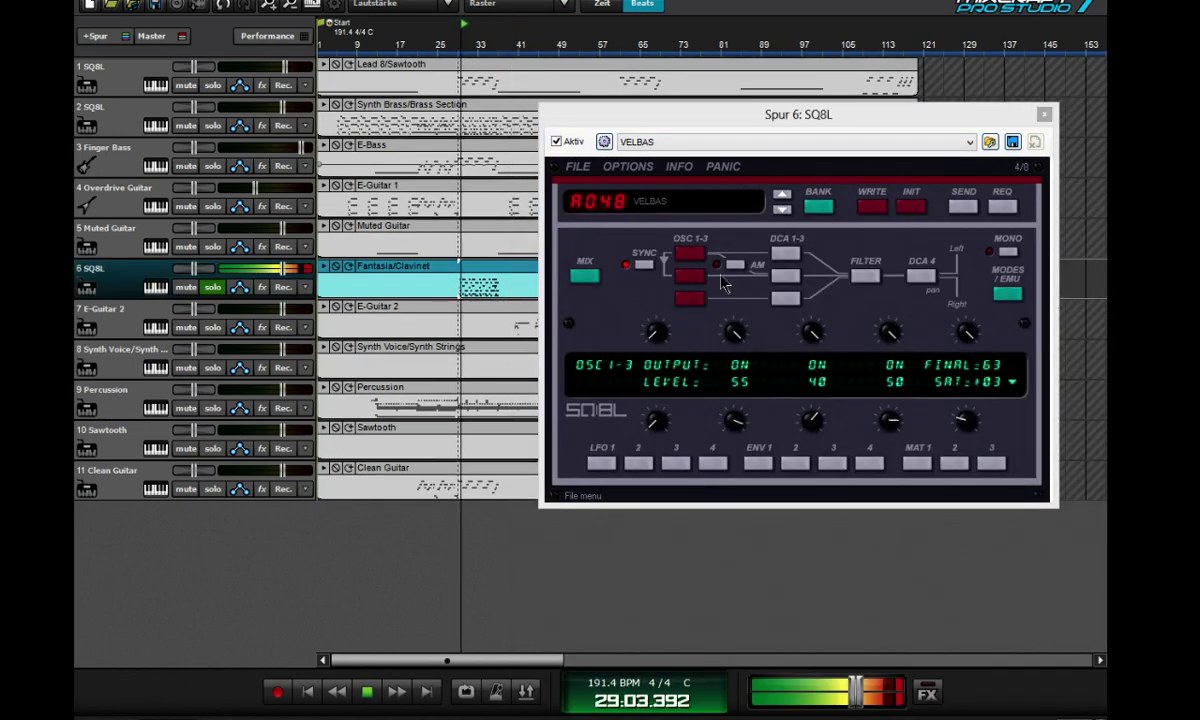
- Audition the STEREO-BELL and ANACHOIR programs in track 6's SQ8L during playback
left_click(660, 200)
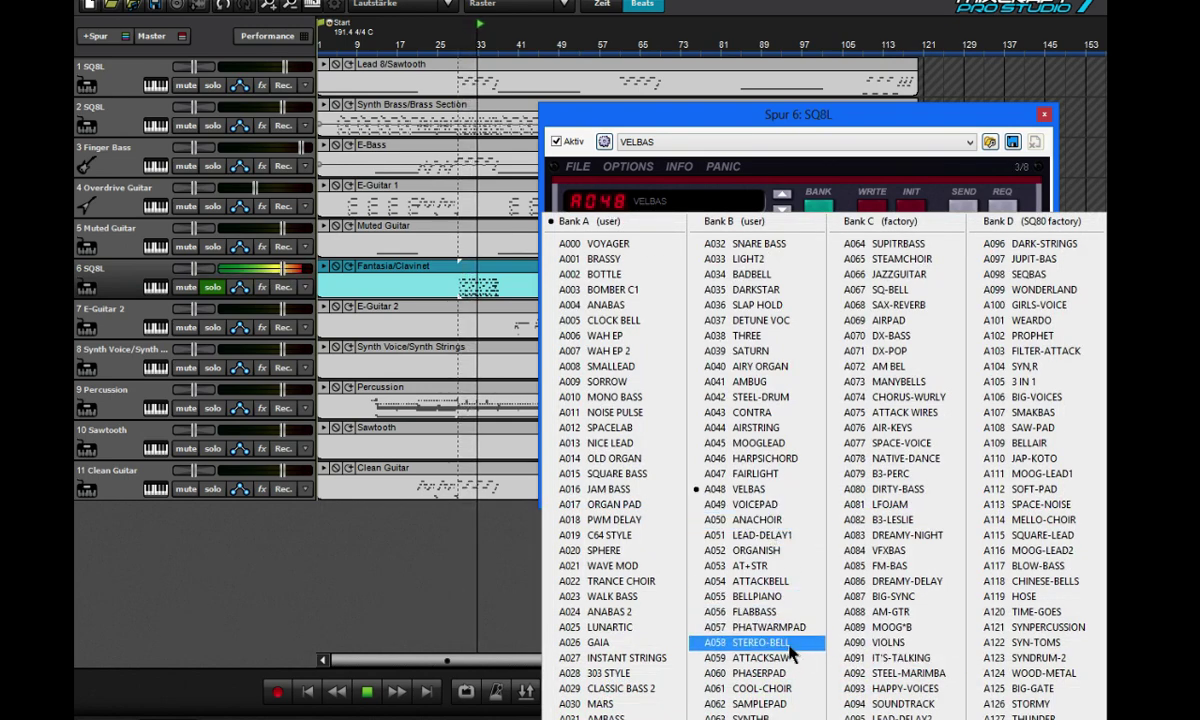
left_click(790, 645)
left_click(620, 200)
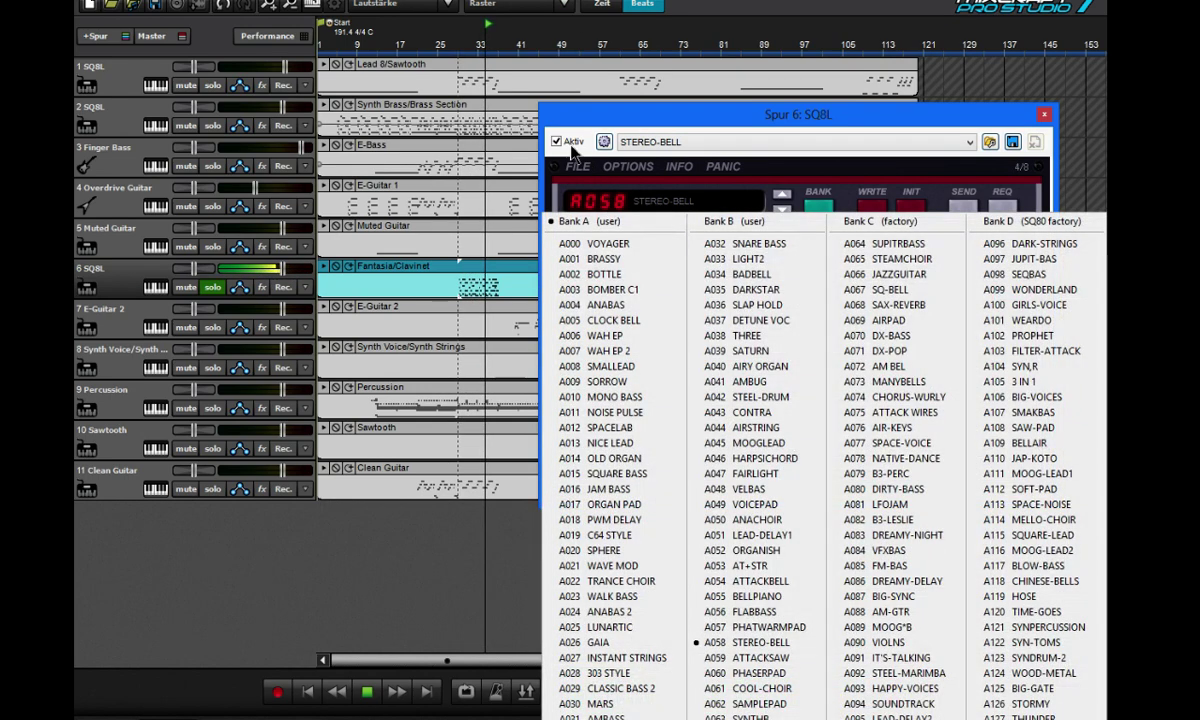
left_click(760, 520)
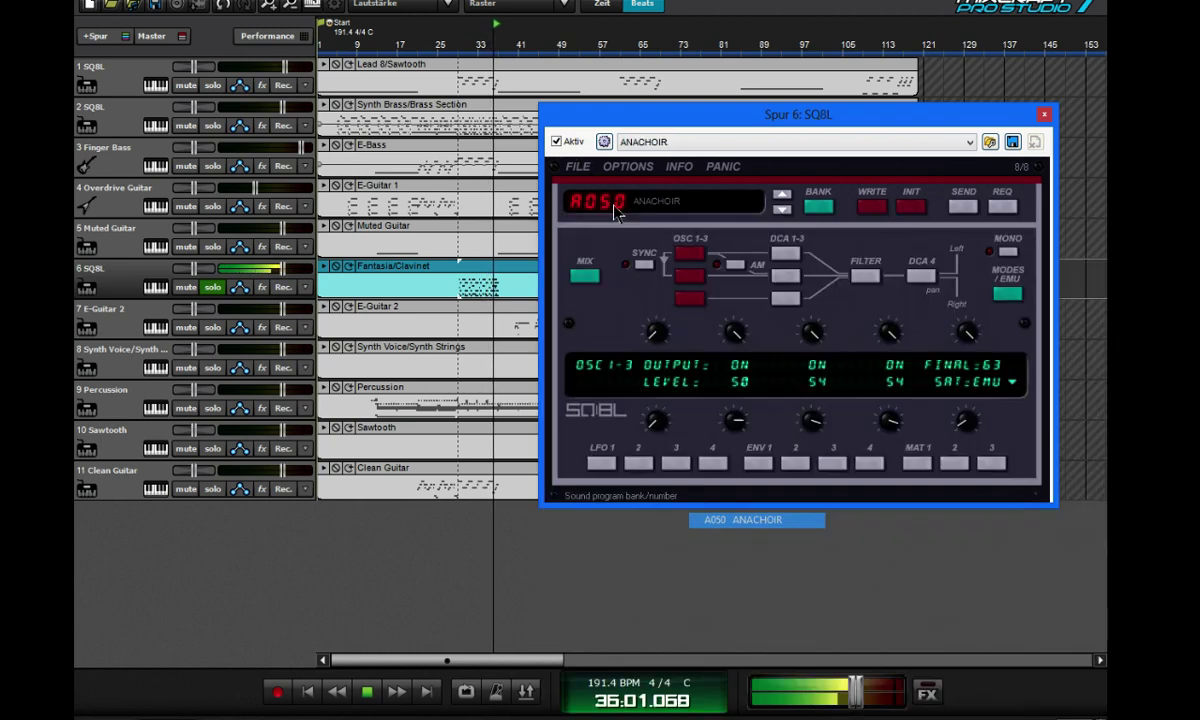
- Try the A020 SPHERE program on the soloed Fantasia/Clavinet track and restart playback from bar 29
left_click(597, 203)
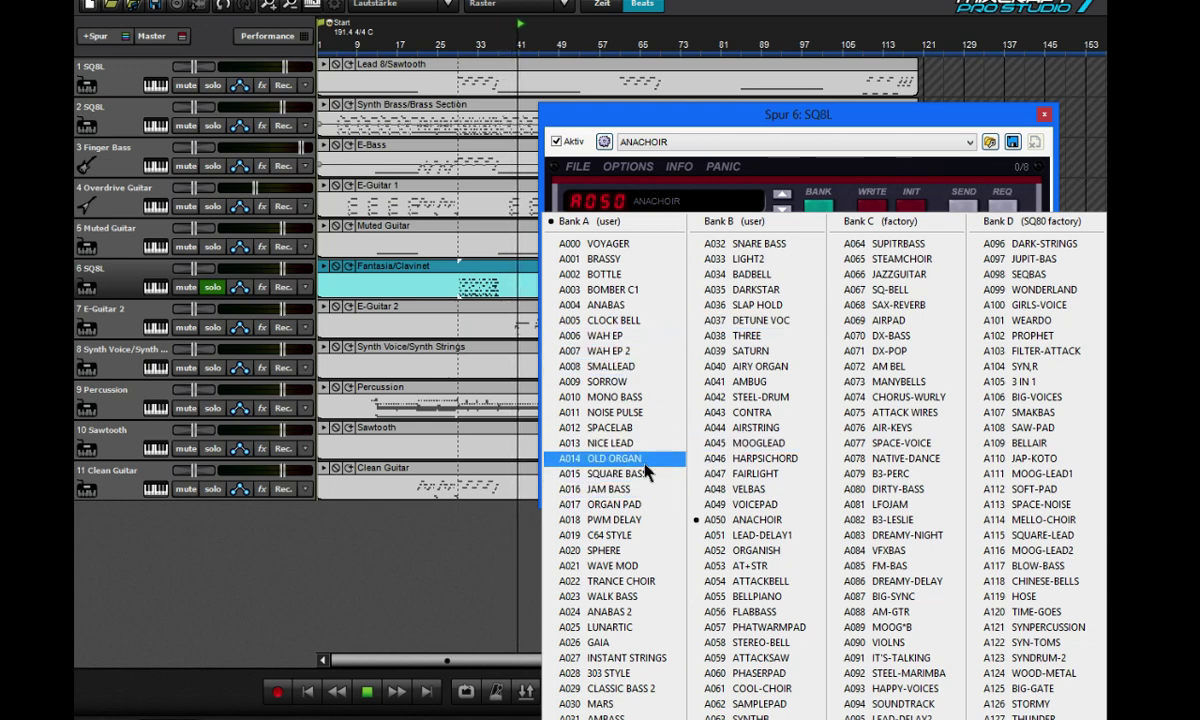
left_click(600, 550)
left_click(457, 48)
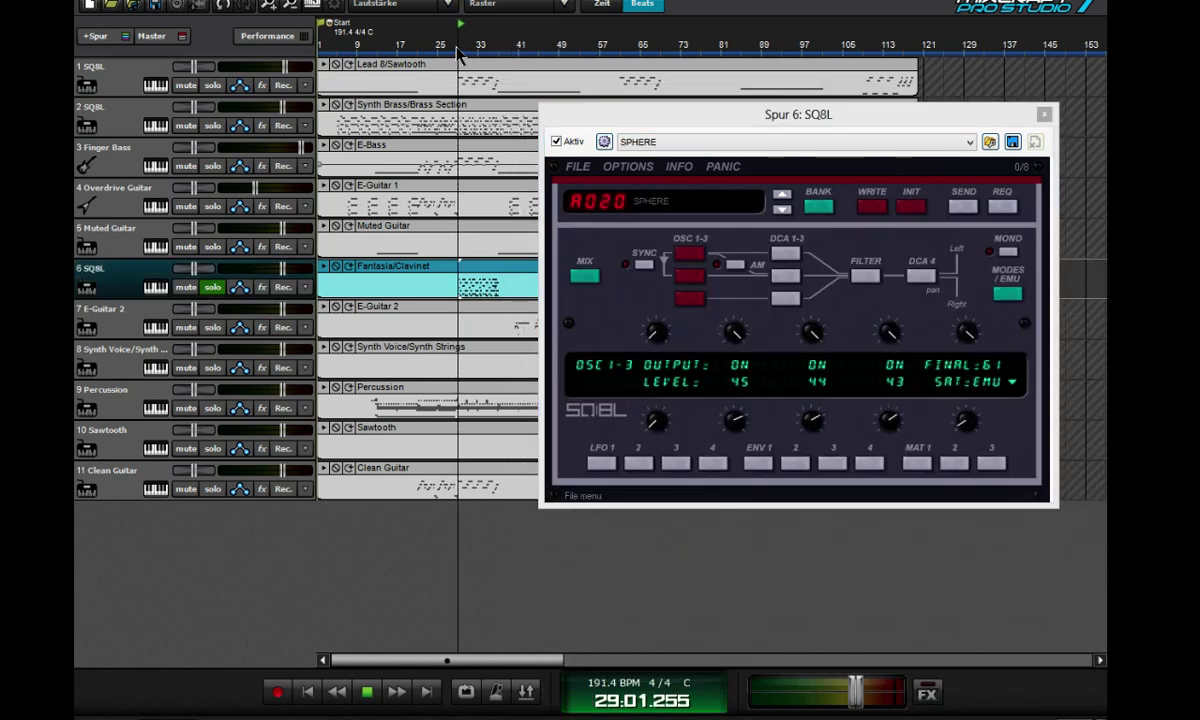
- Audition the GAIA and MARS programs from Bank A in track 6's SQ8L
left_click(590, 203)
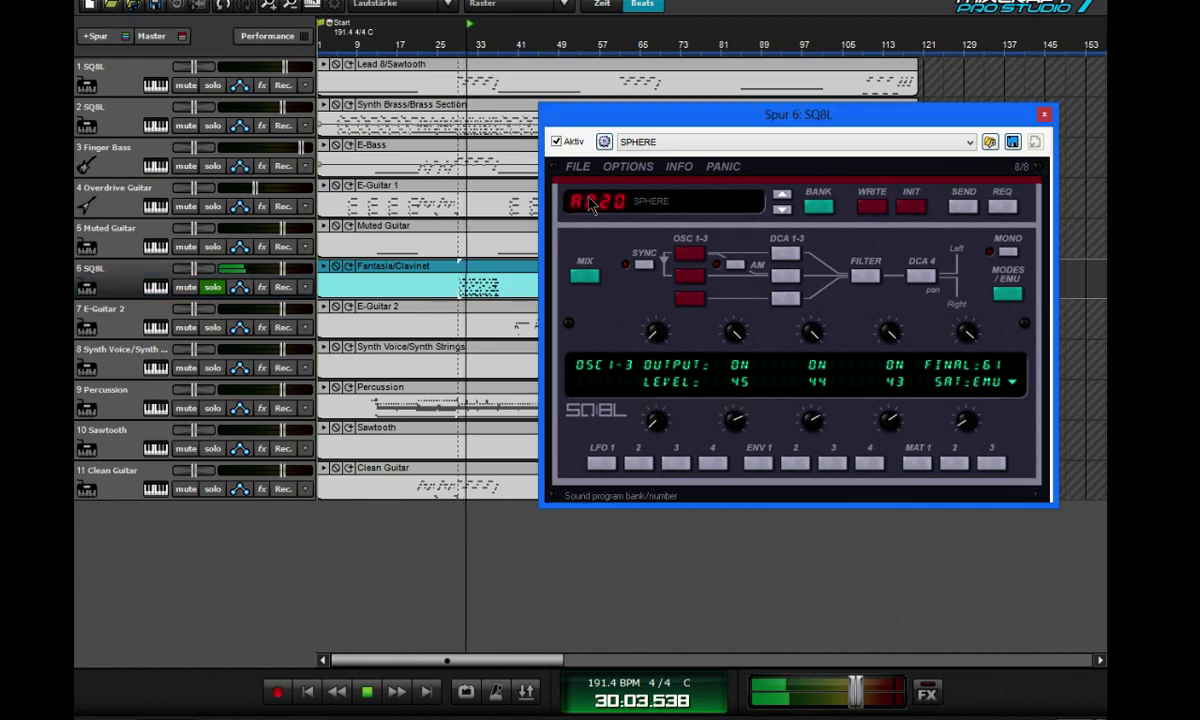
left_click(590, 203)
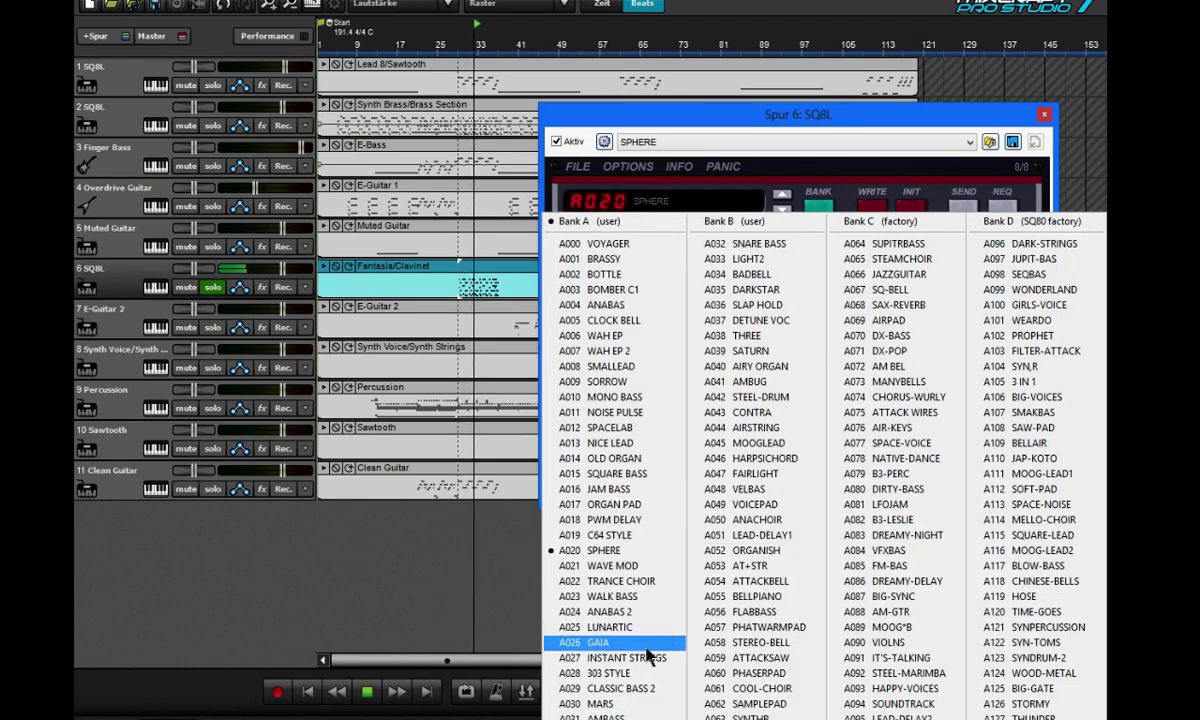
left_click(610, 642)
left_click(600, 210)
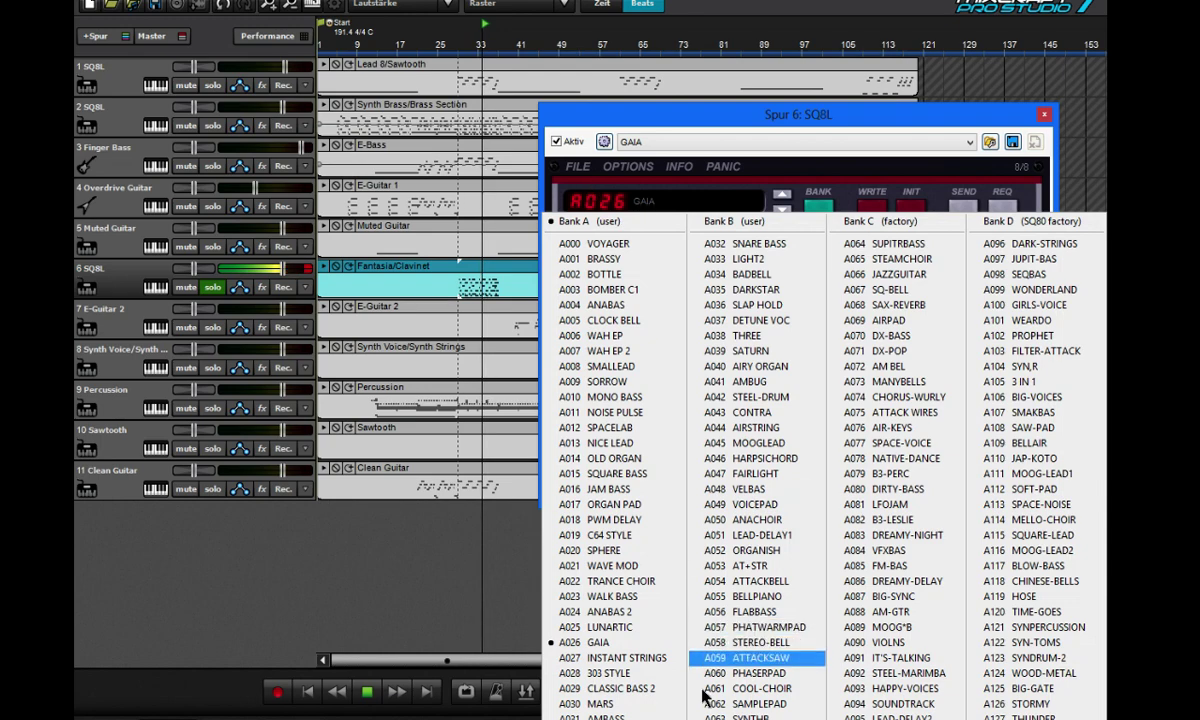
left_click(603, 691)
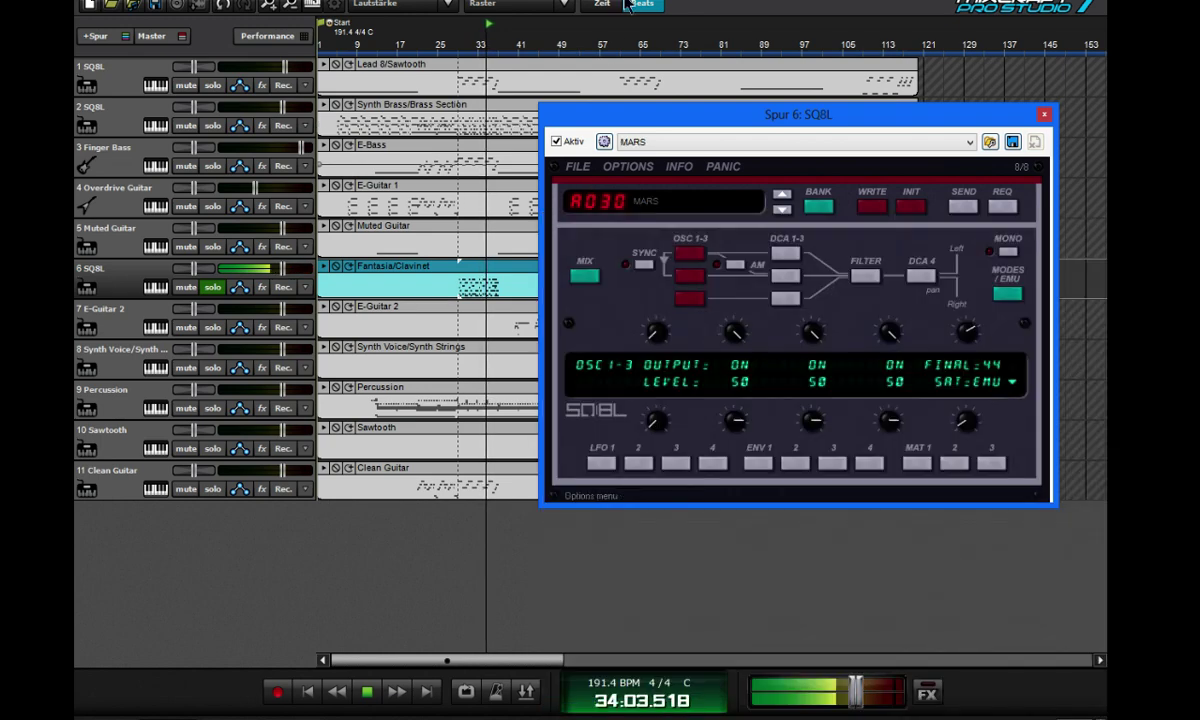
- Set track 6's SQ8L to the A053 AT+STR program, close its editor, and turn off the track's solo
left_click(624, 200)
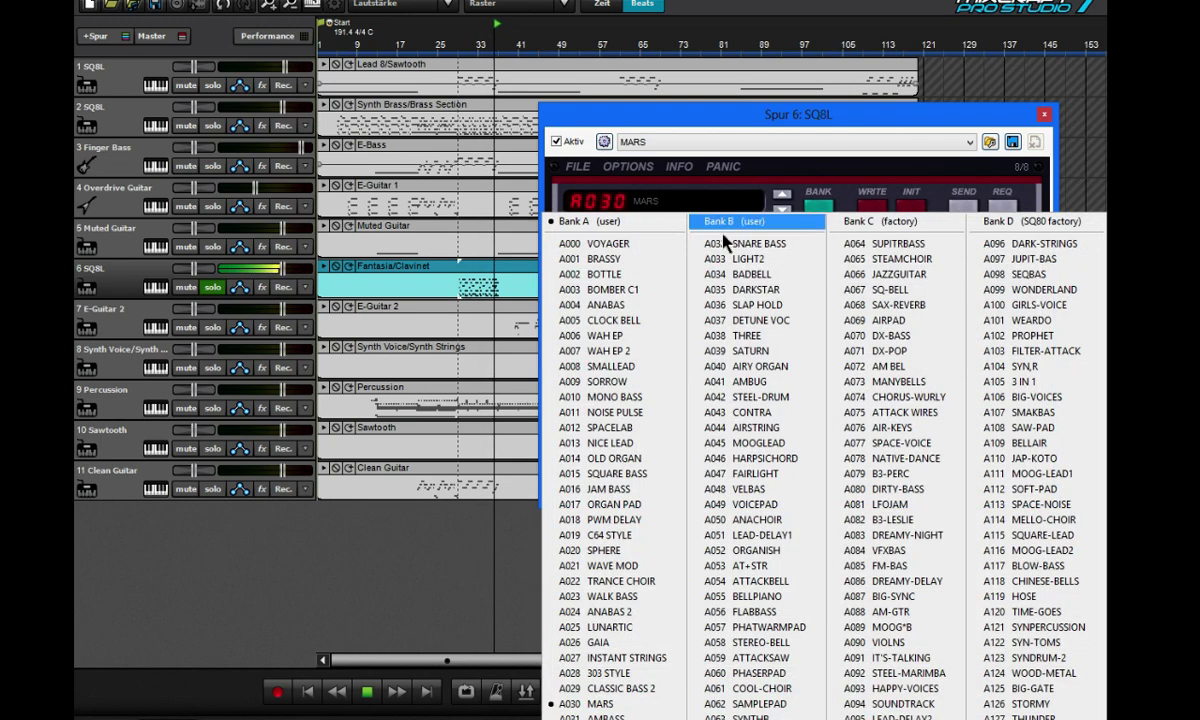
left_click(752, 566)
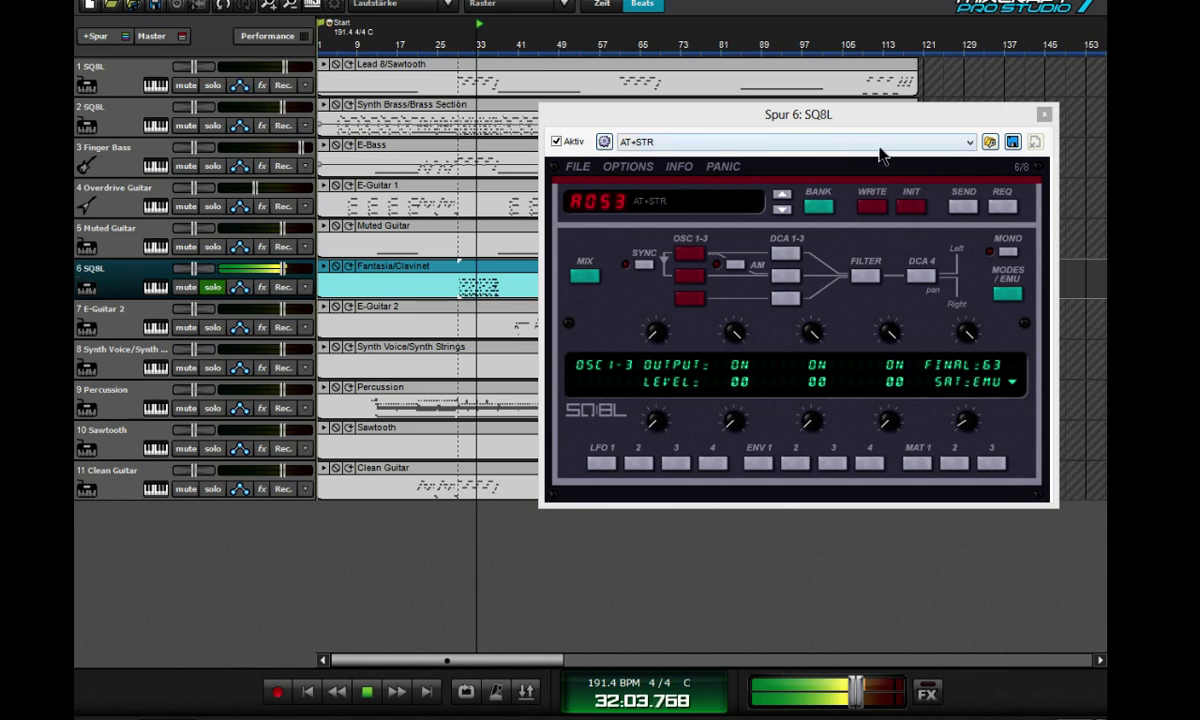
left_click(1044, 114)
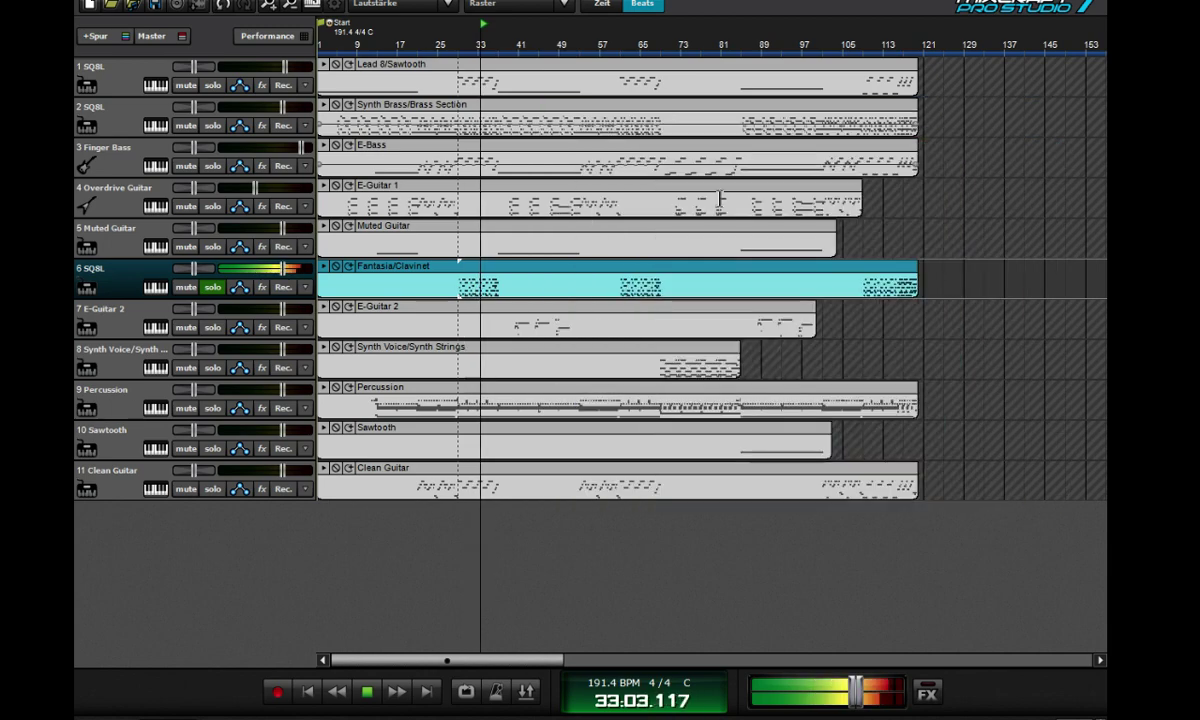
left_click(212, 287)
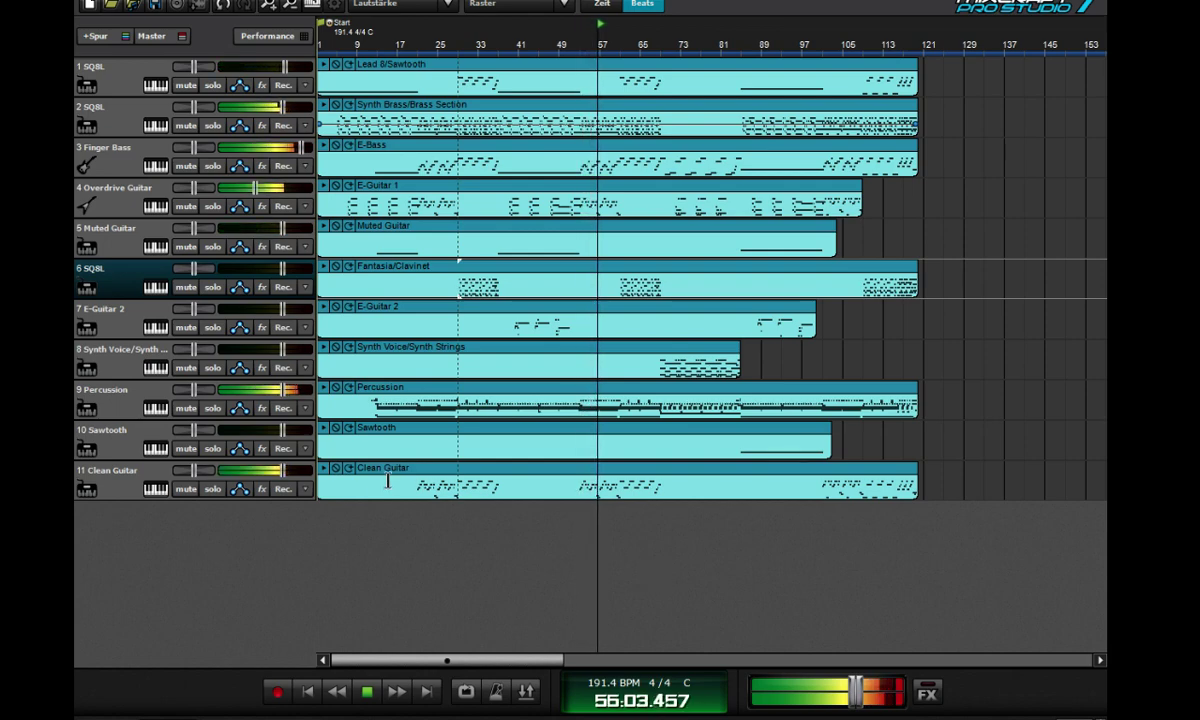
- Solo the Clean Guitar track, search the instrument presets for "cle", and assign Clean Guitar 2
left_click(212, 489)
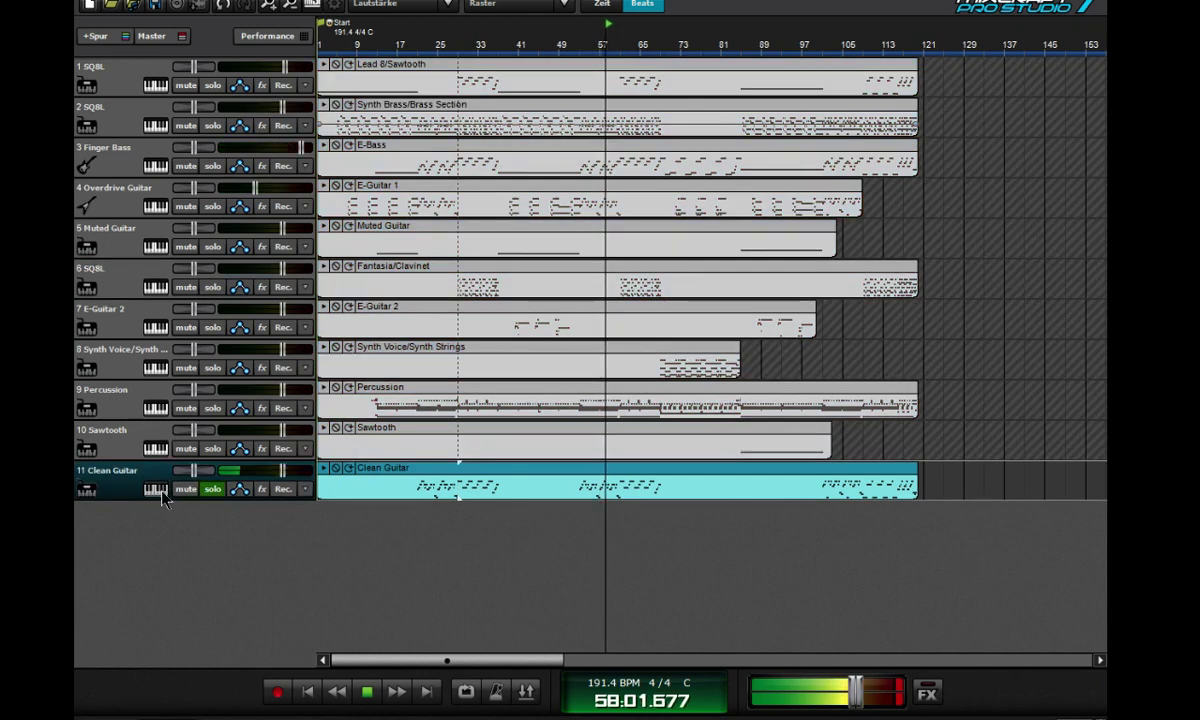
left_click(158, 490)
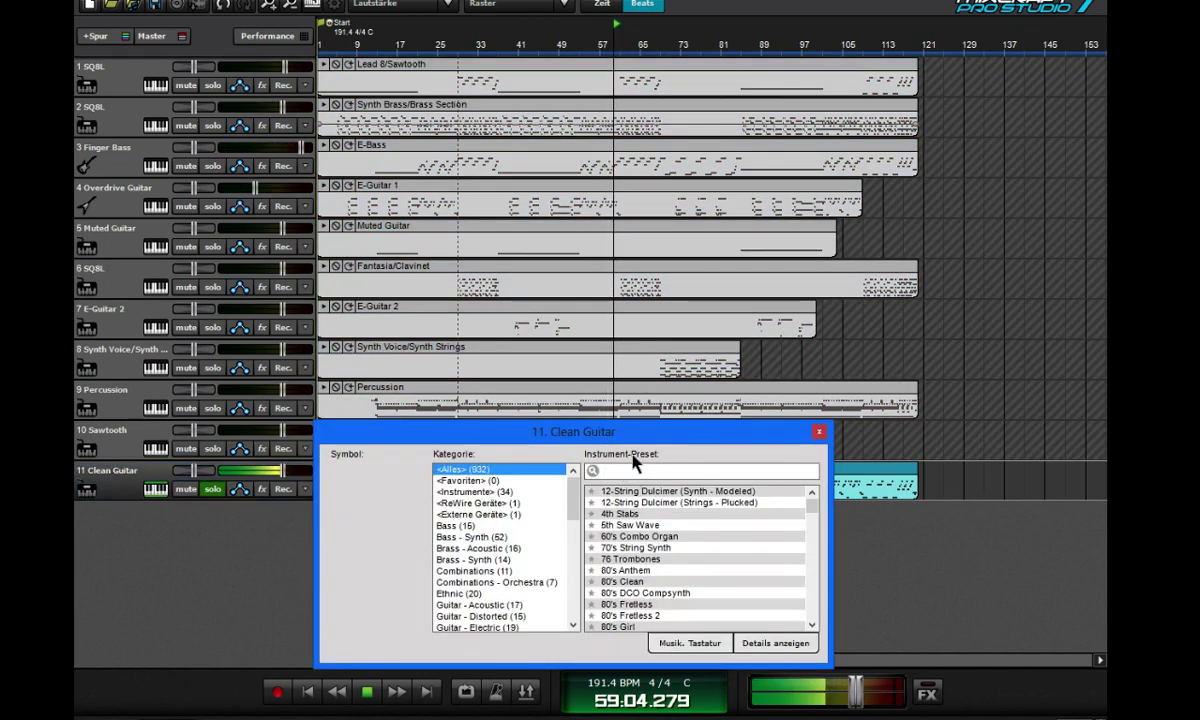
type("cle")
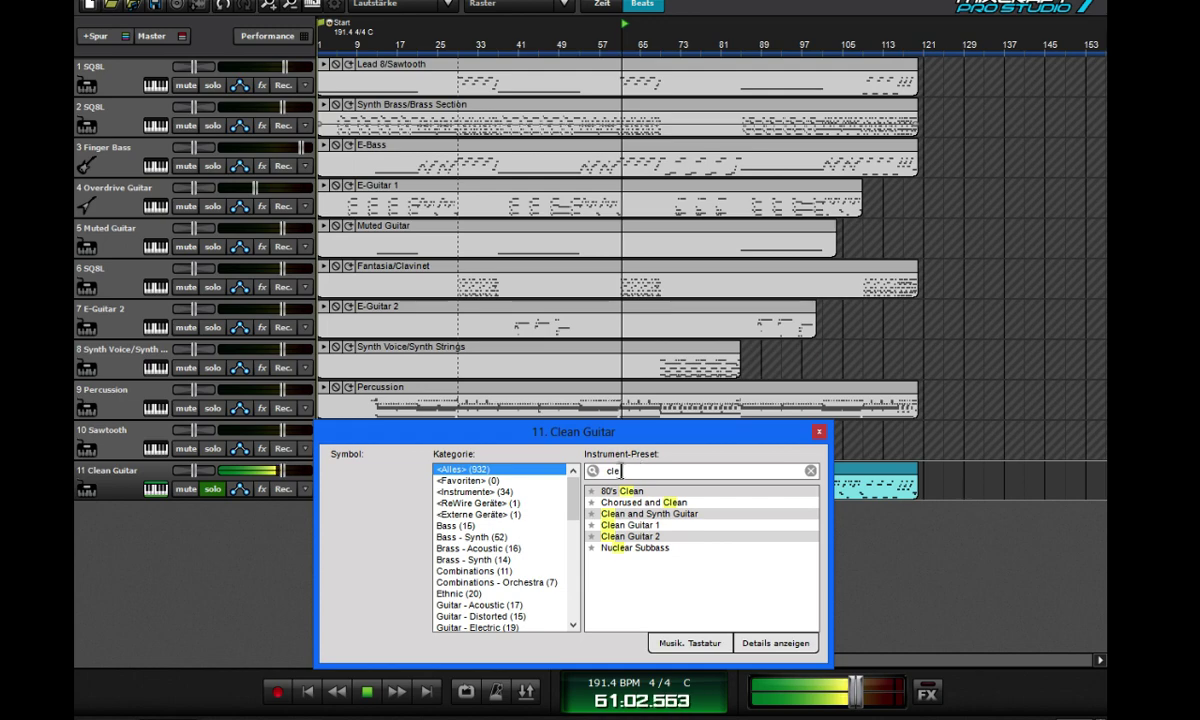
left_click(686, 538)
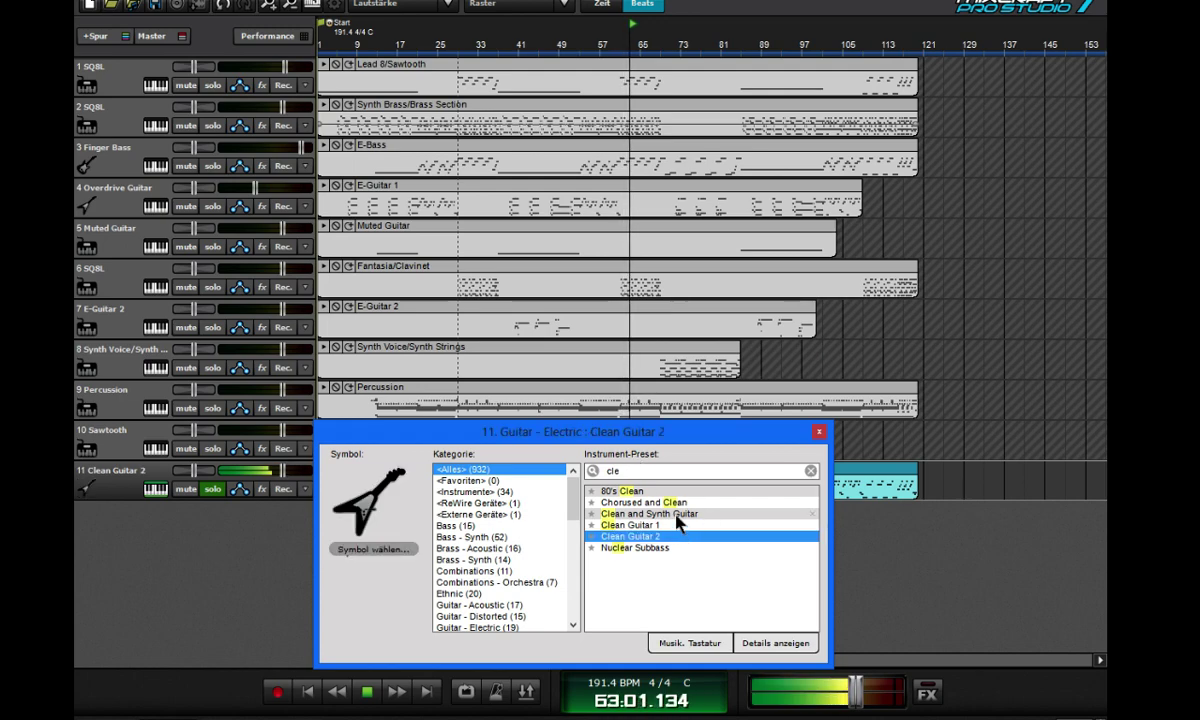
- Compare the Clean and Synth Guitar, Clean Guitar 1 and 80's Clean presets on track 11, and return to Clean Guitar 2
left_click(677, 515)
left_click(670, 525)
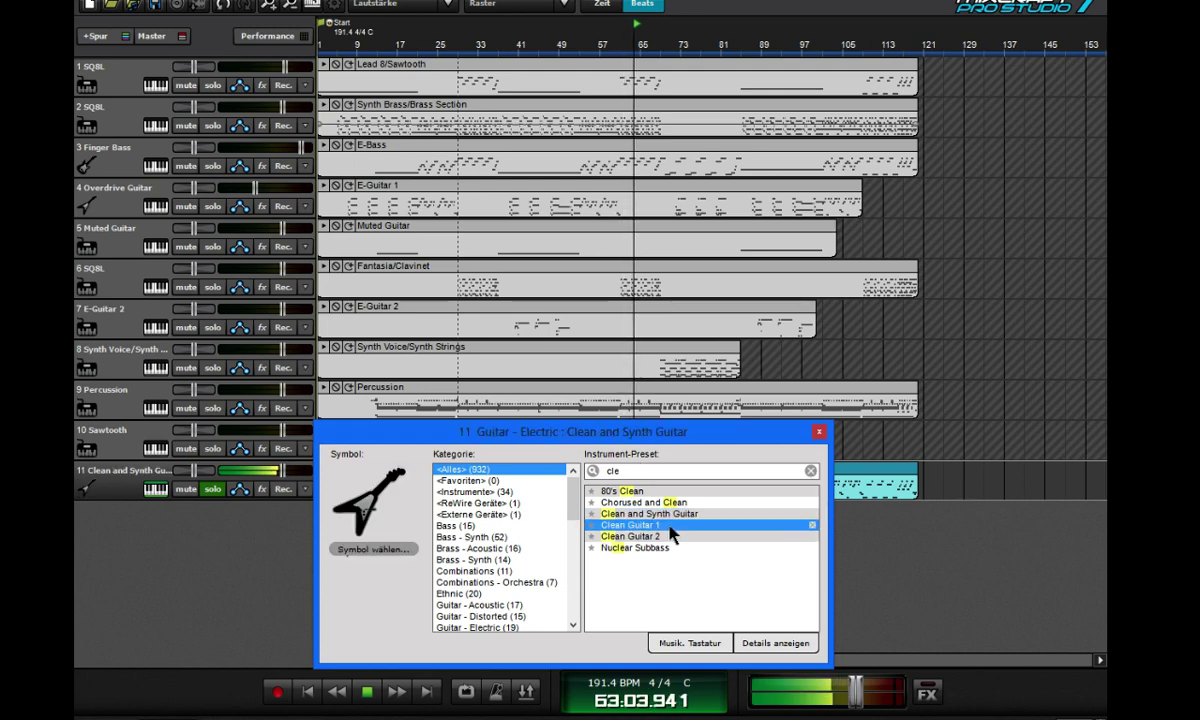
left_click(640, 491)
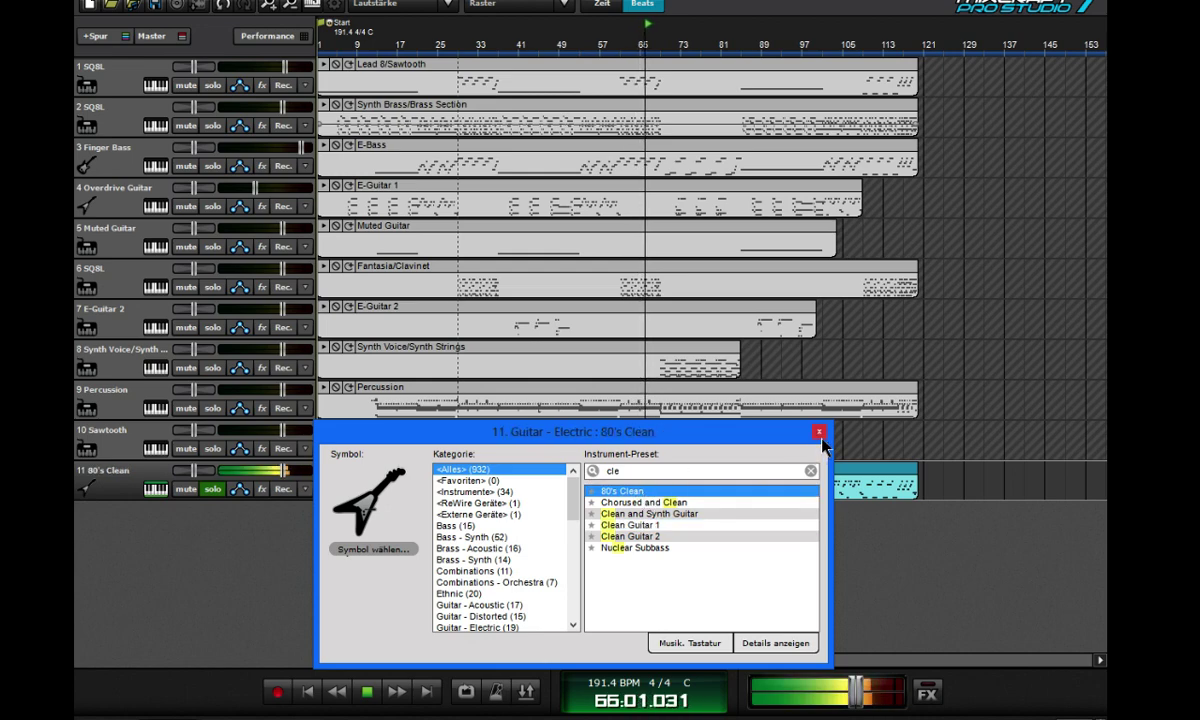
left_click(670, 537)
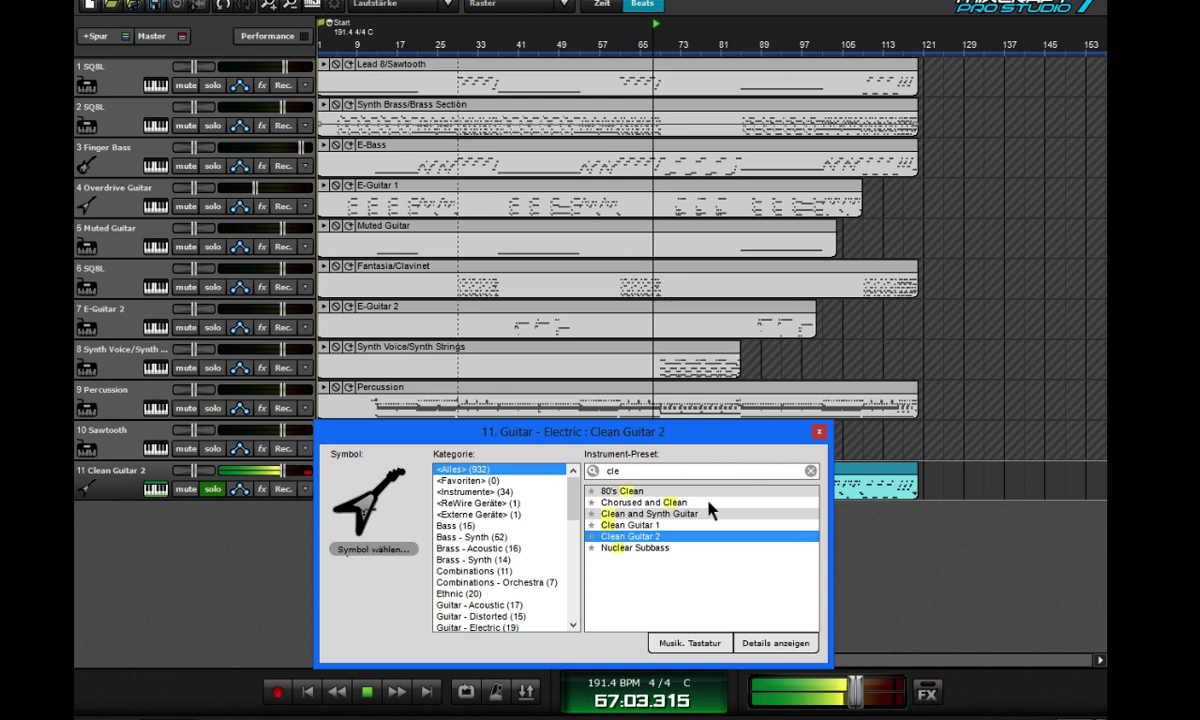
- Try the Clean and Synth Guitar and Clean Guitar 1 presets on track 11, and replay the part from about bar 25
left_click(684, 515)
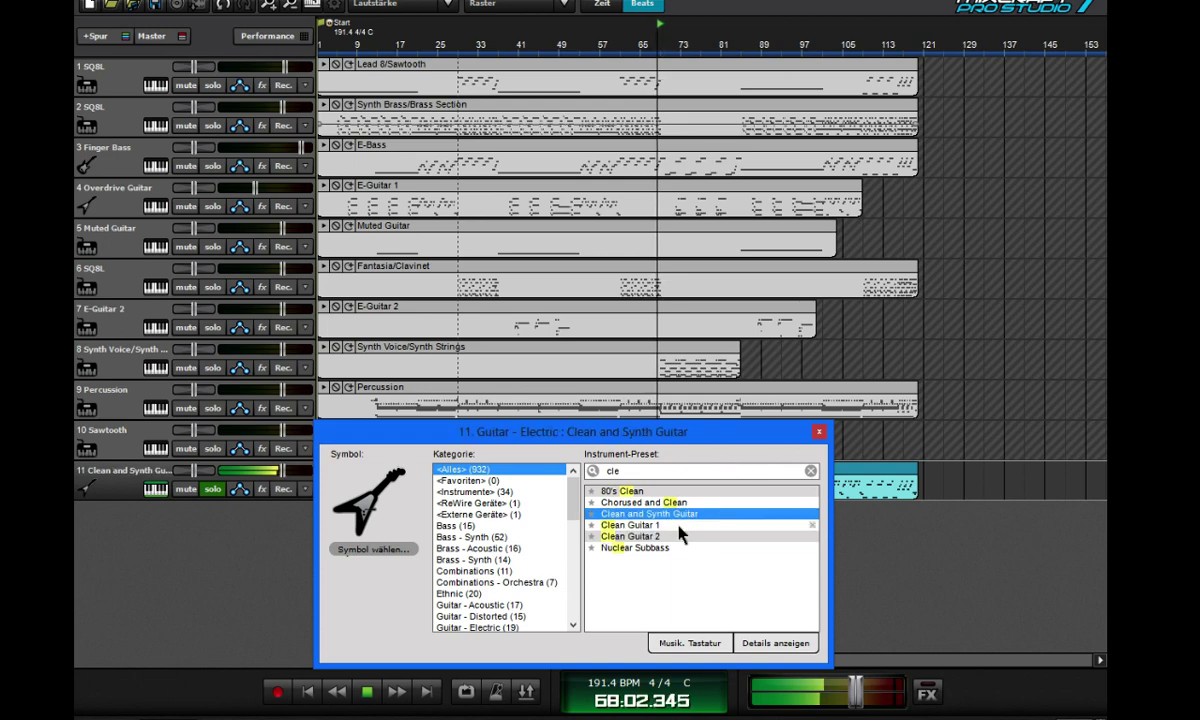
left_click(677, 525)
left_click(818, 434)
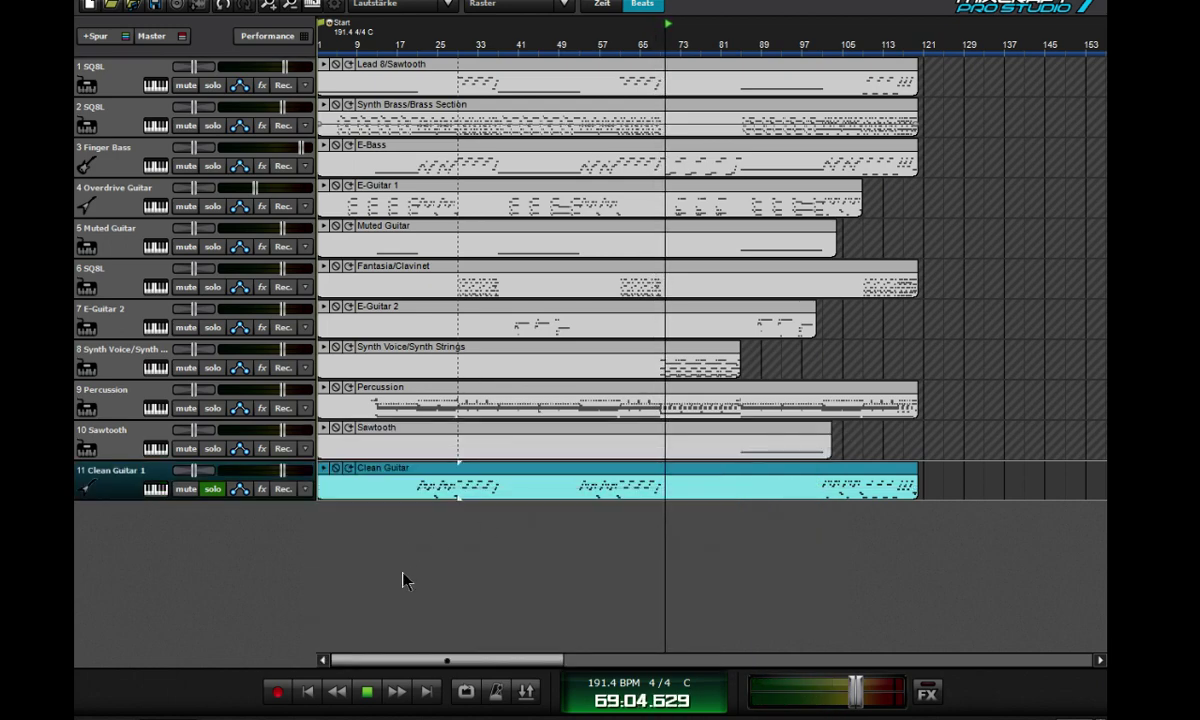
key("space")
left_click(443, 45)
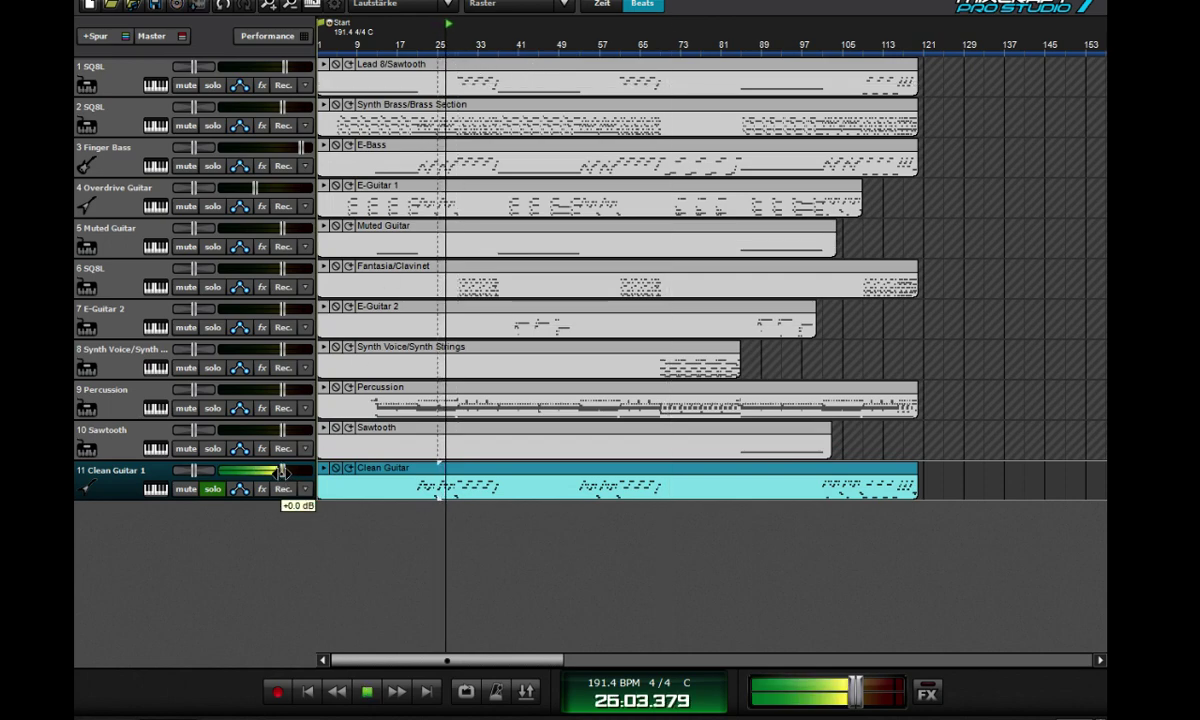
- Search the presets for "azz", audition Jazz Combo, Jazz Guitar and Dirty Jazz Guitar on track 11, and raise the track's volume
left_click(88, 486)
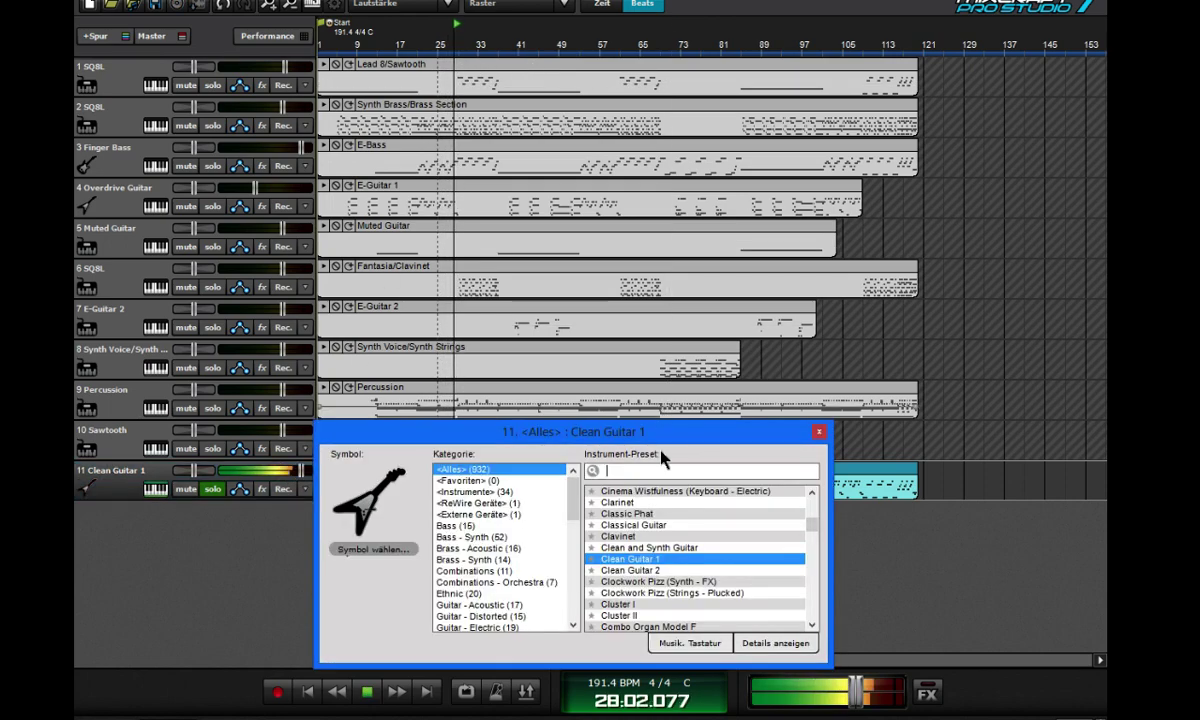
type("azz")
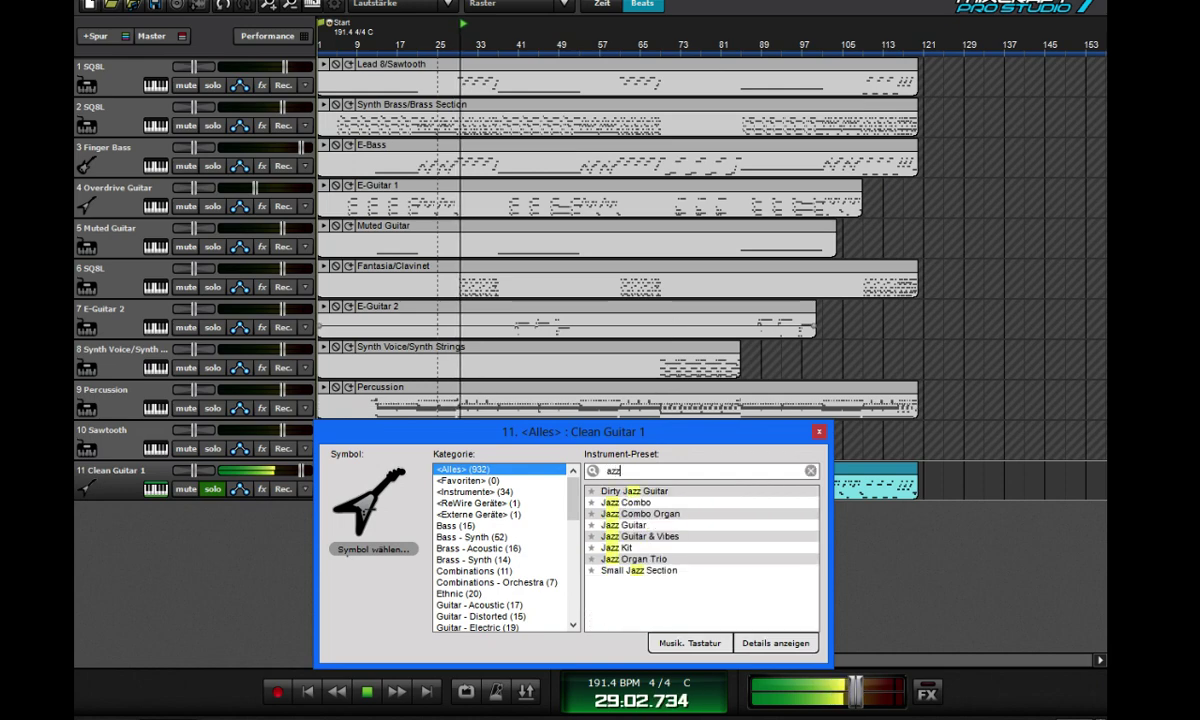
left_click(648, 503)
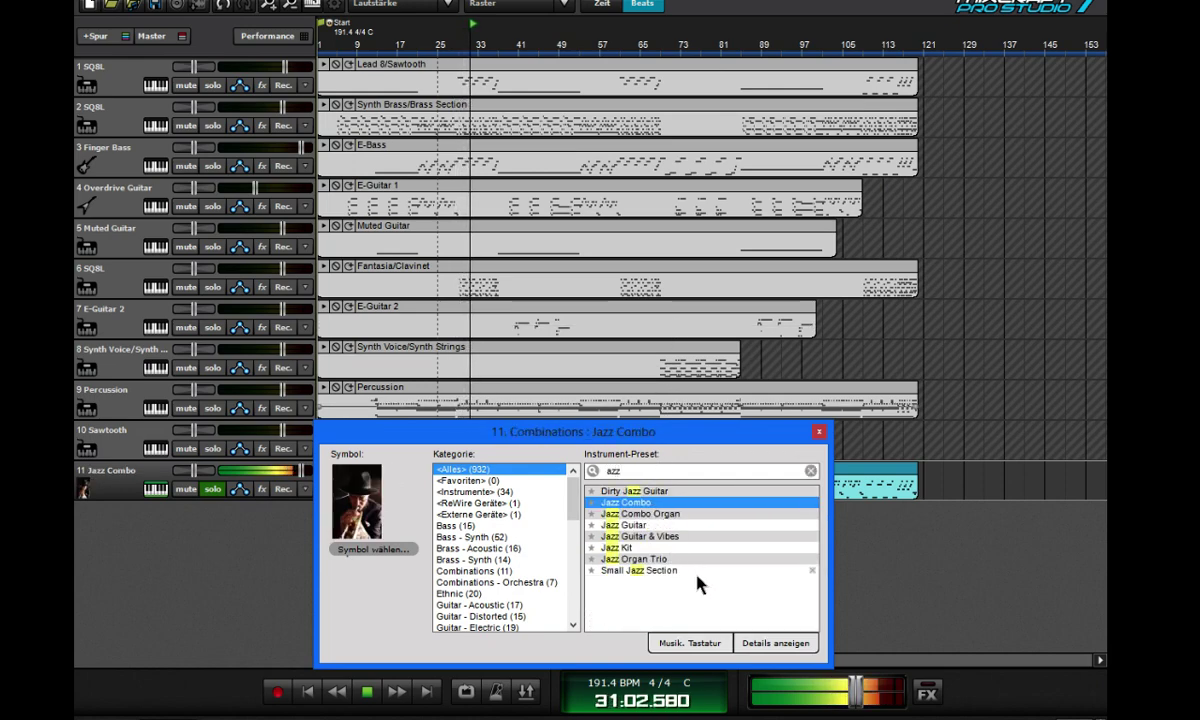
left_click(655, 527)
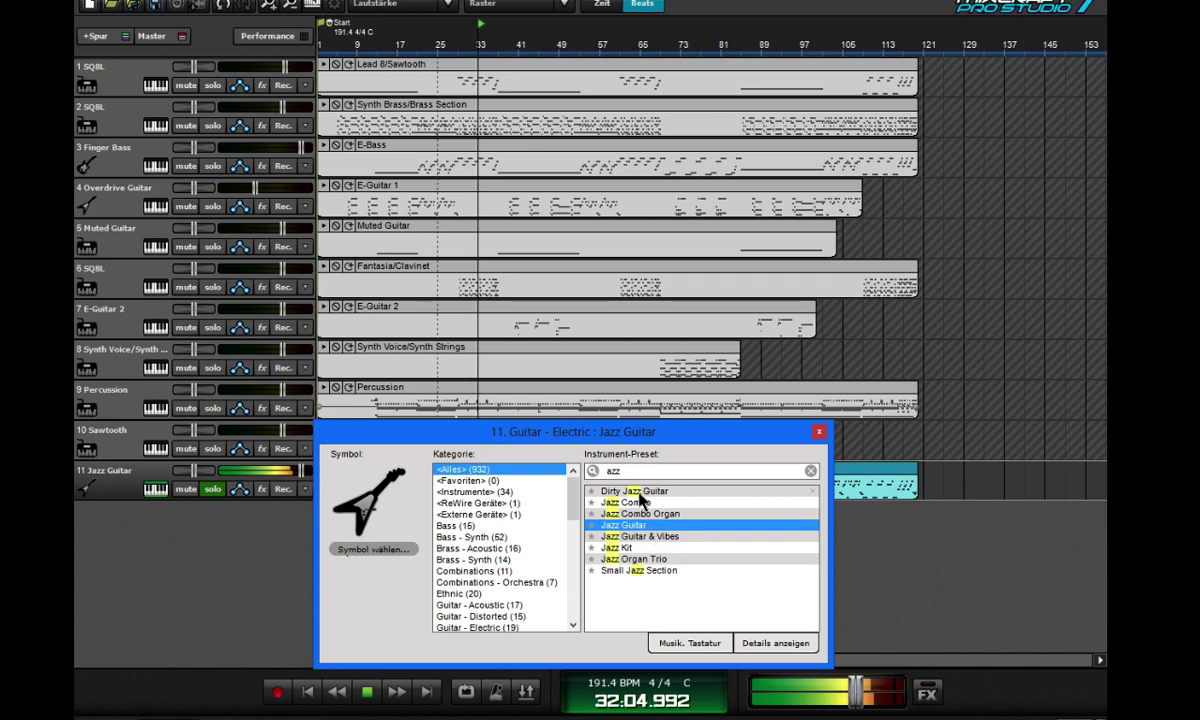
left_click_drag(560, 431, 858, 423)
left_click(413, 48)
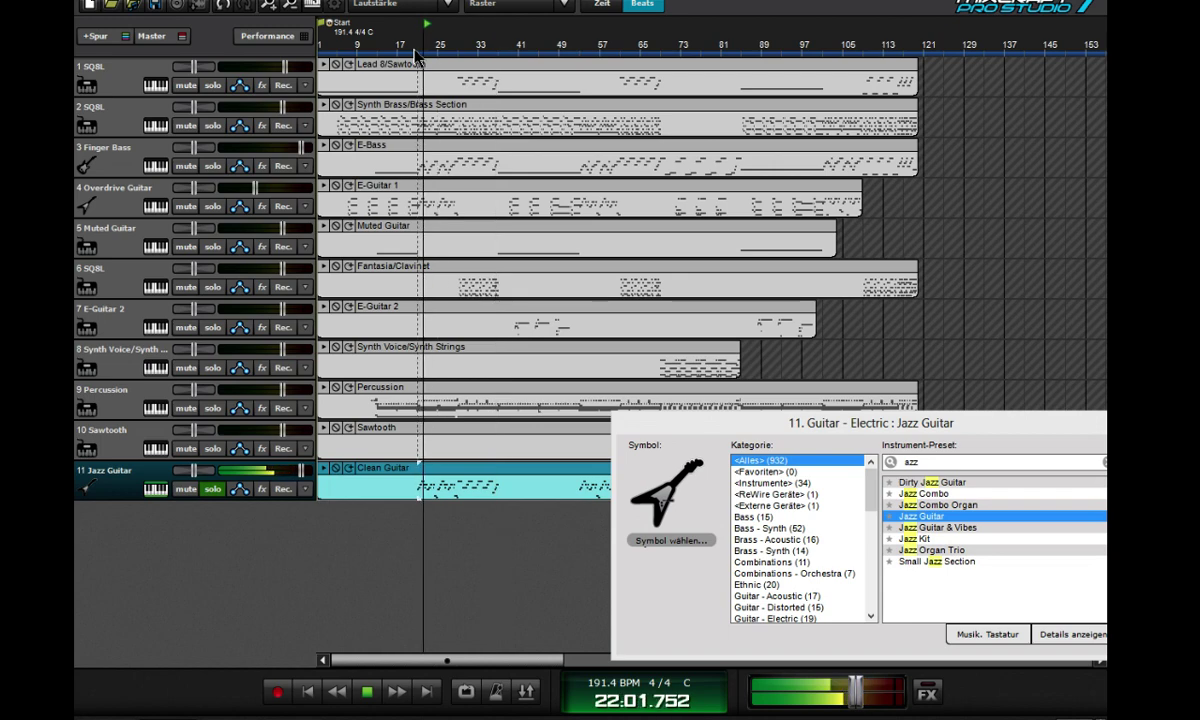
left_click_drag(895, 428, 829, 350)
left_click(882, 425)
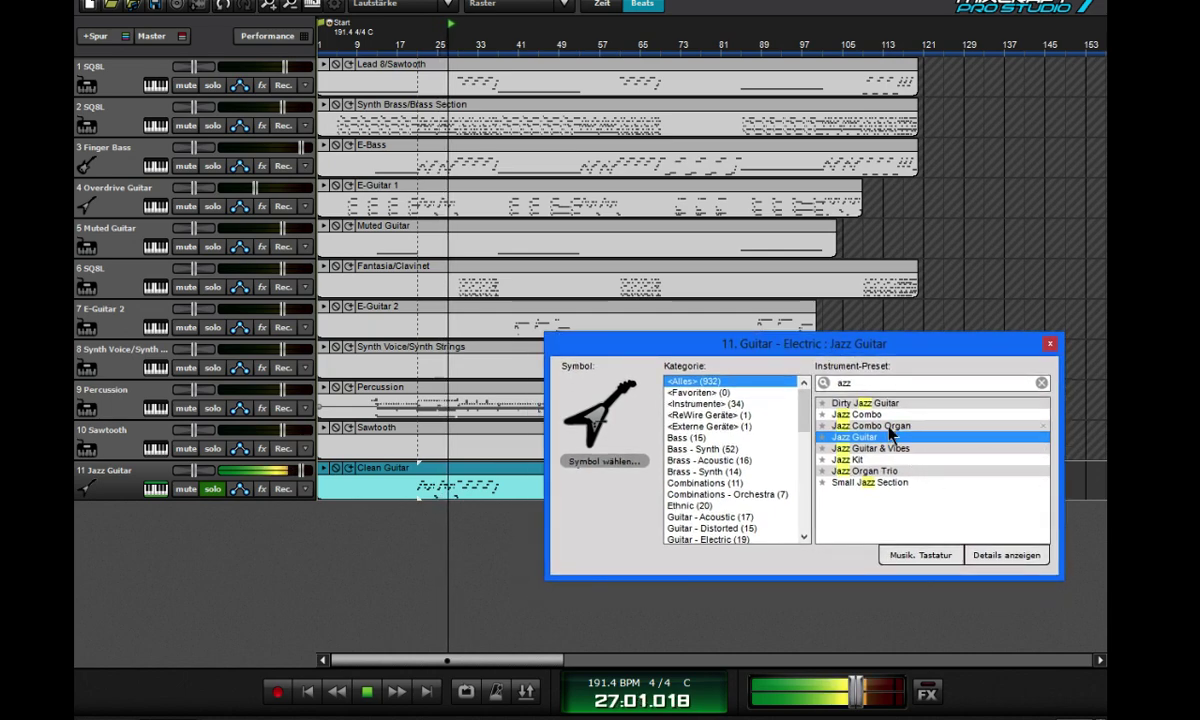
left_click(874, 402)
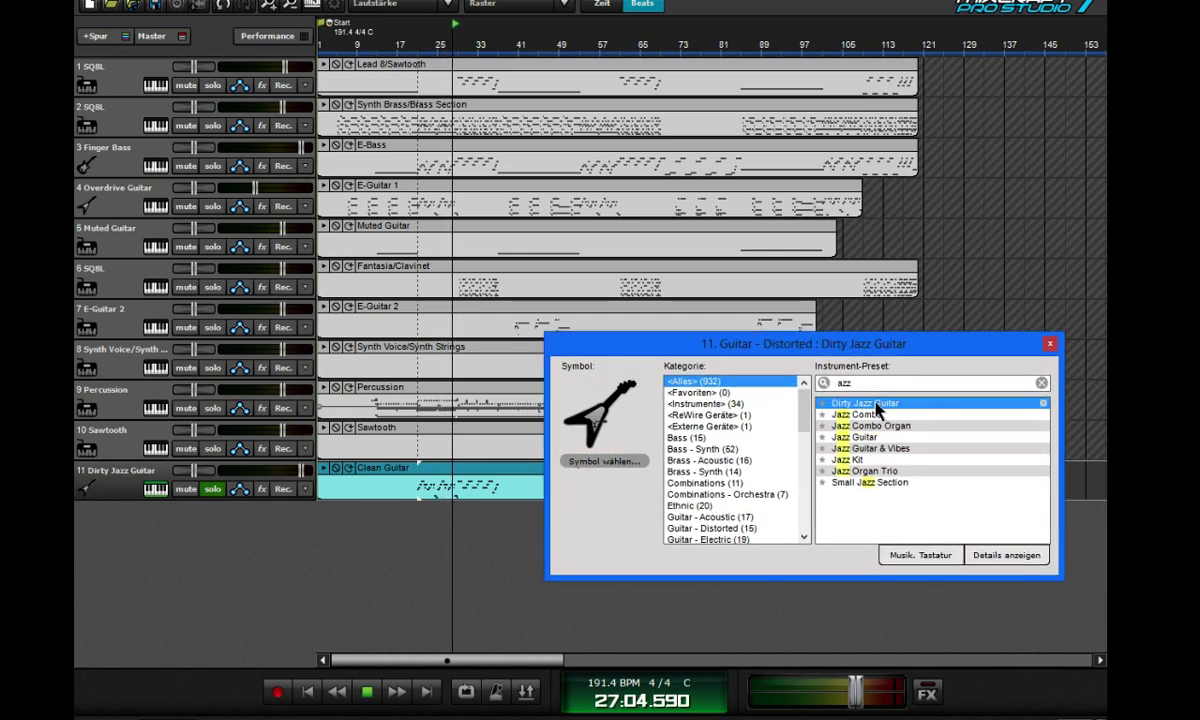
- Search the presets for "clean", assign Chorused and Clean to track 11, and close the instrument selection
key("ctrl+a")
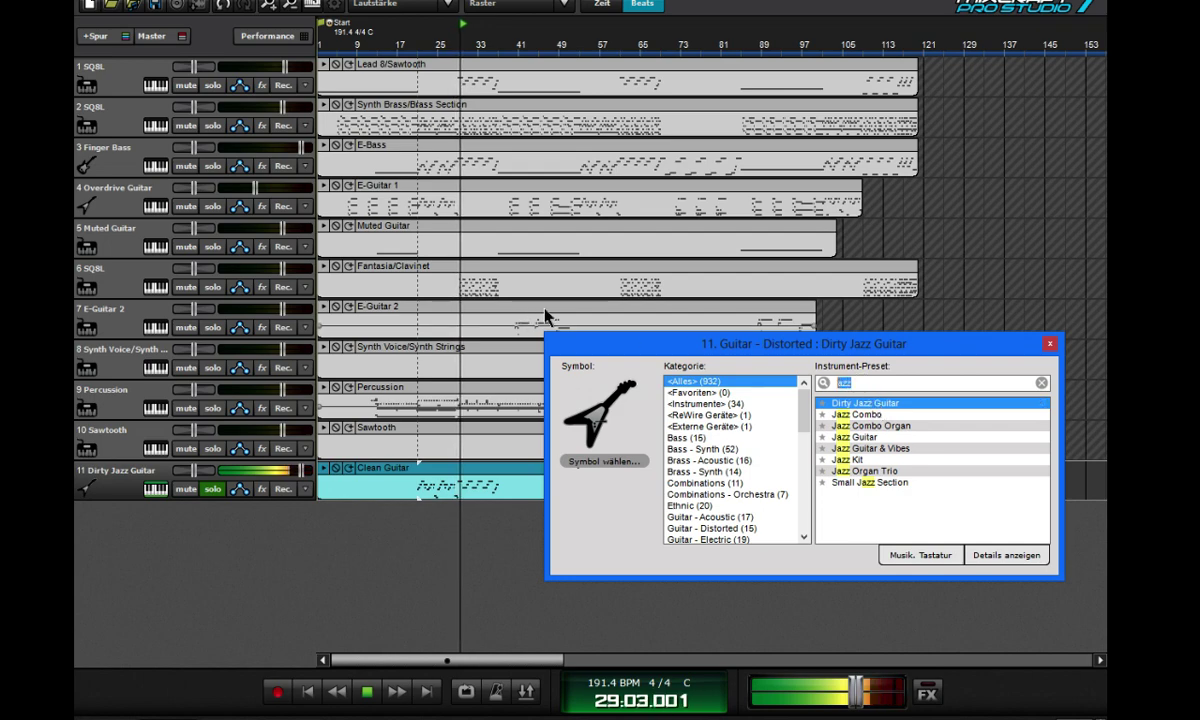
type("clean")
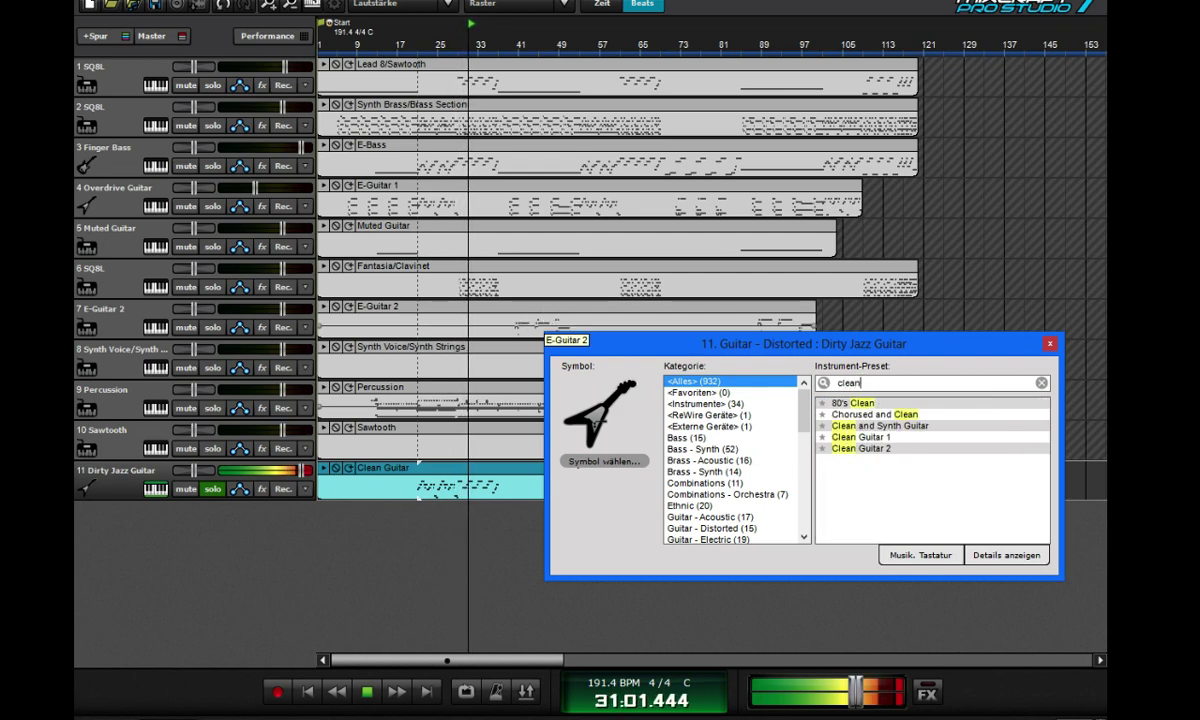
left_click(870, 414)
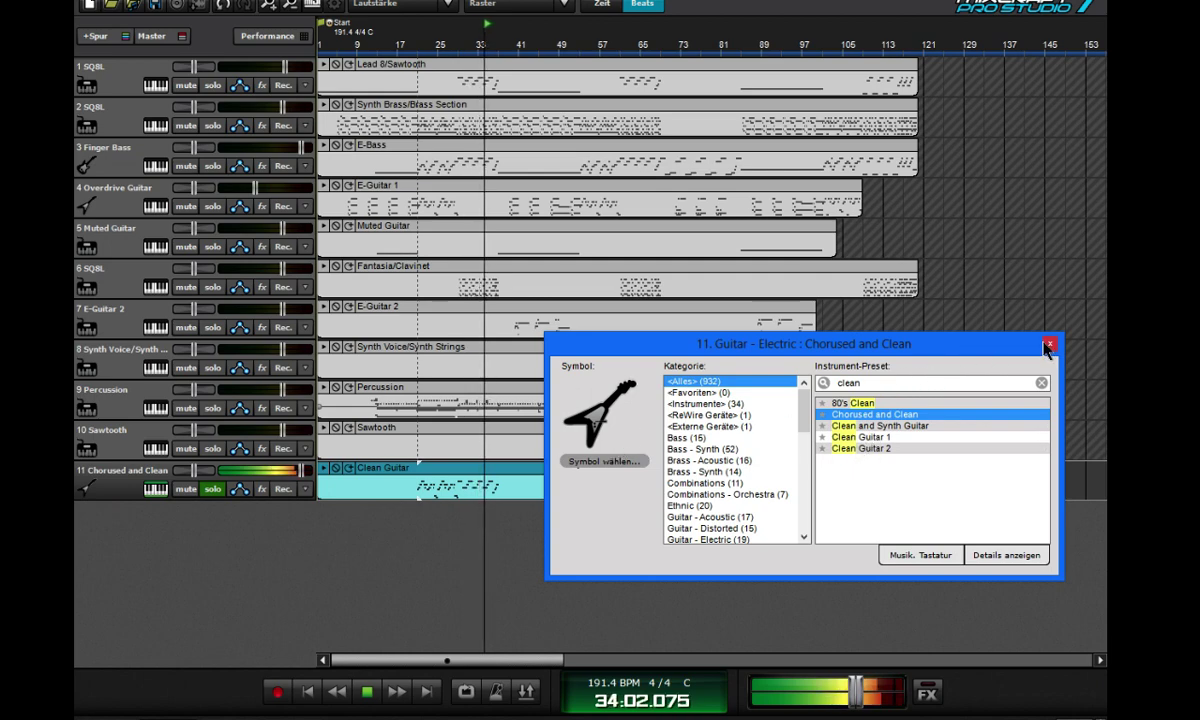
left_click(1049, 343)
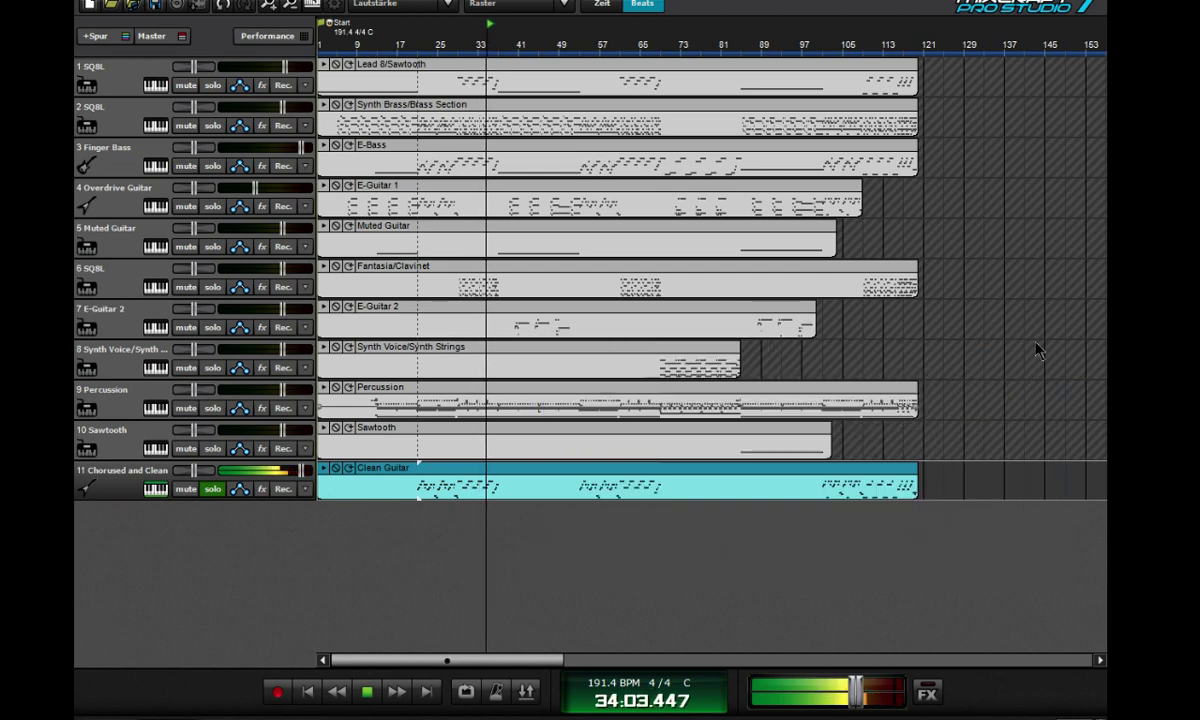
- Replay the Chorused and Clean track from about bar 21 and turn off its solo
left_click(401, 52)
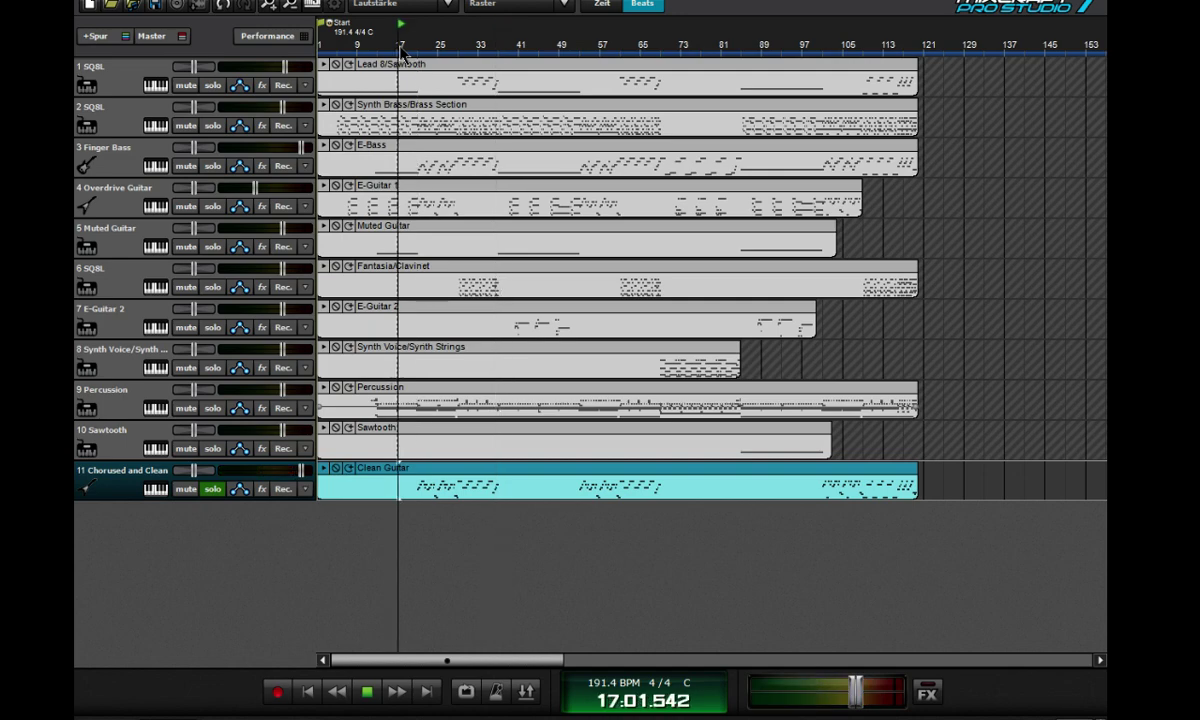
left_click(404, 50)
left_click(413, 50)
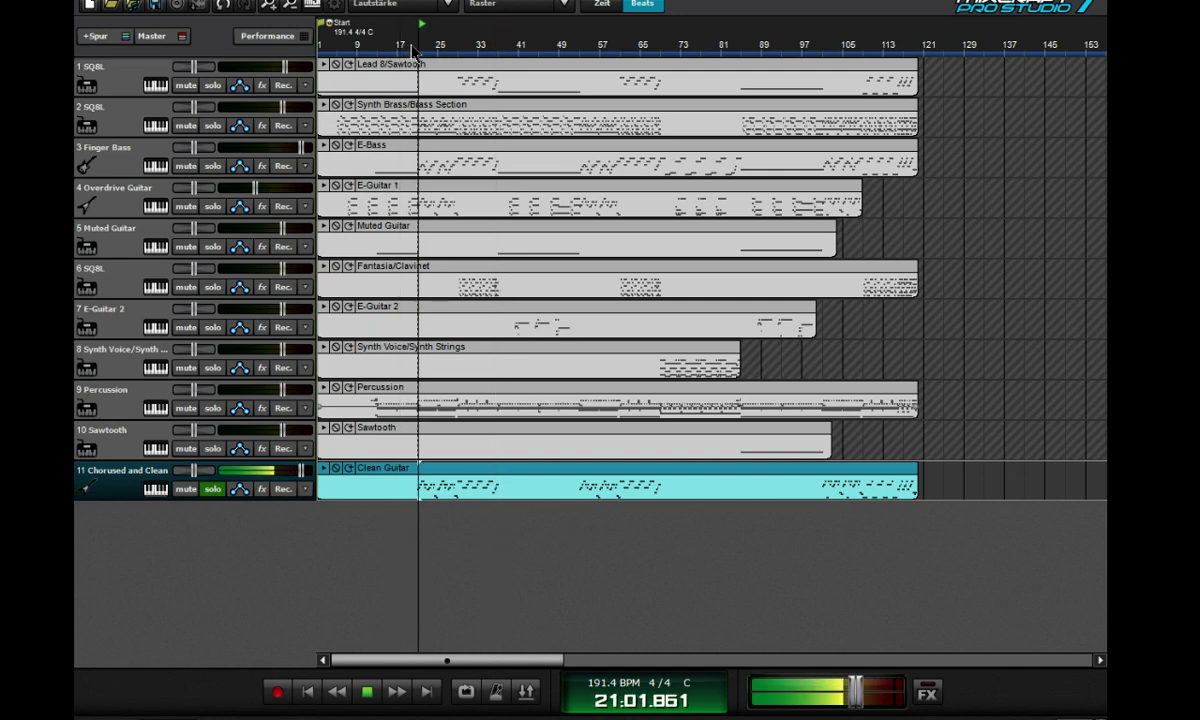
left_click(212, 489)
- Play the full arrangement from the beginning, lower the Overdrive Guitar track's volume, and listen to the new balance
key("ctrl+a")
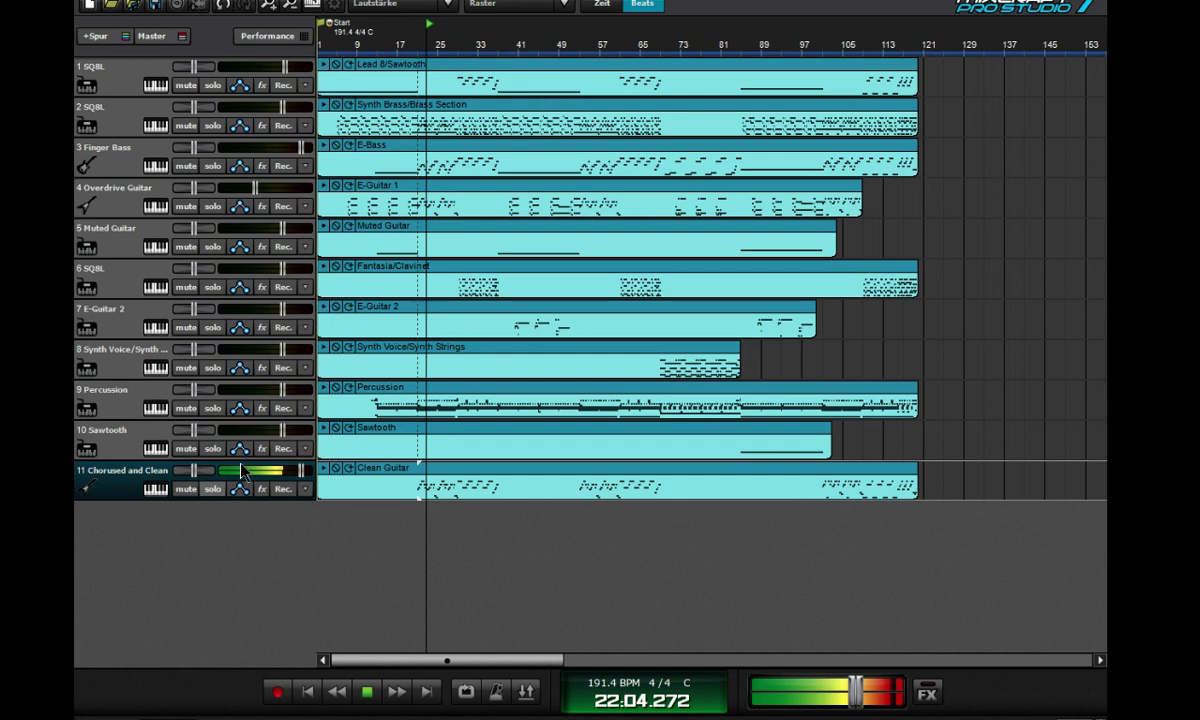
left_click(367, 692)
left_click(397, 692)
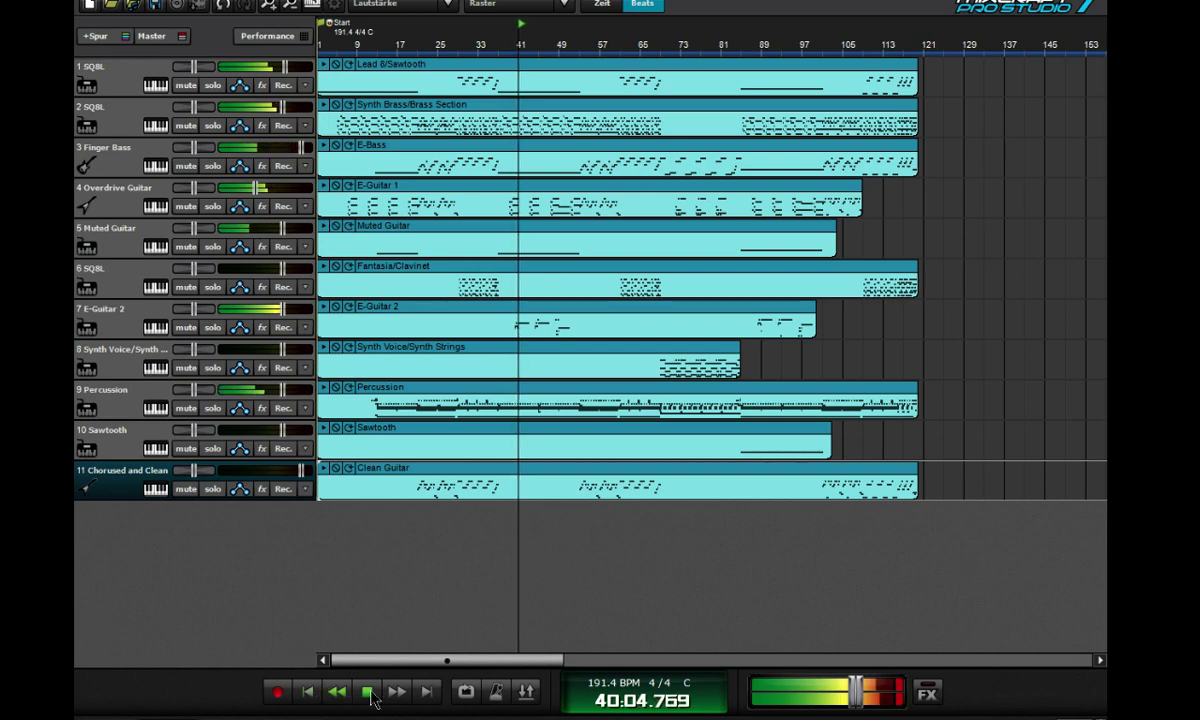
key("space")
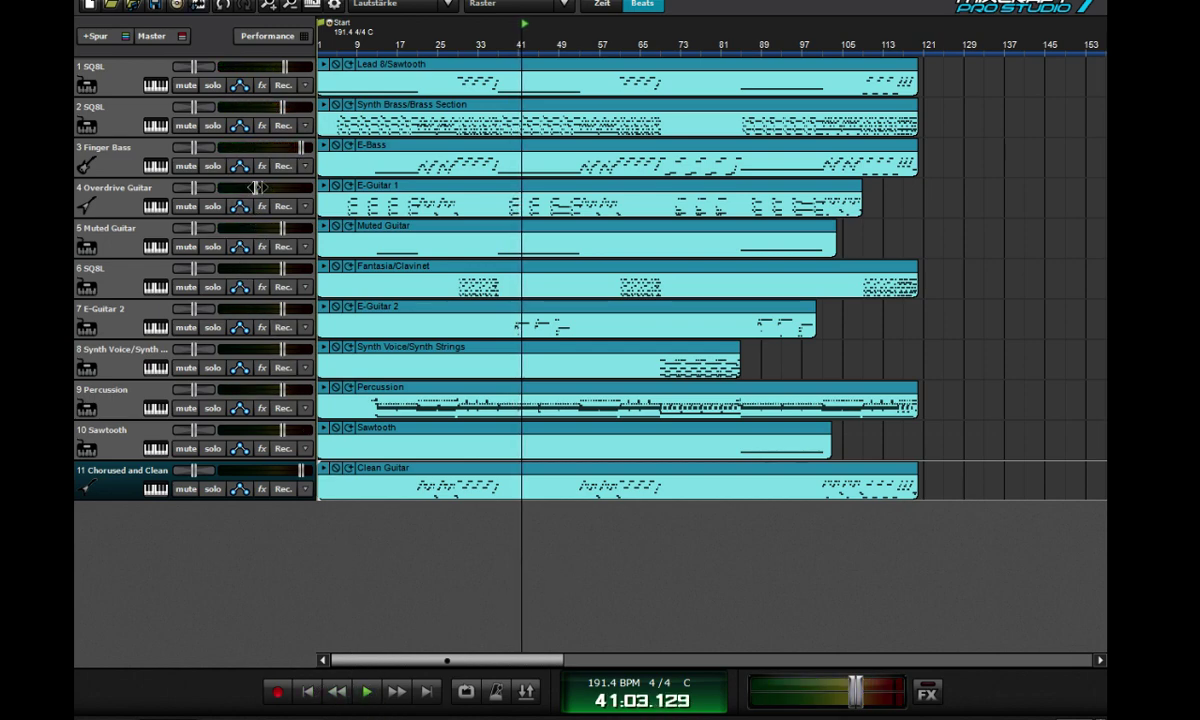
left_click_drag(257, 187, 244, 187)
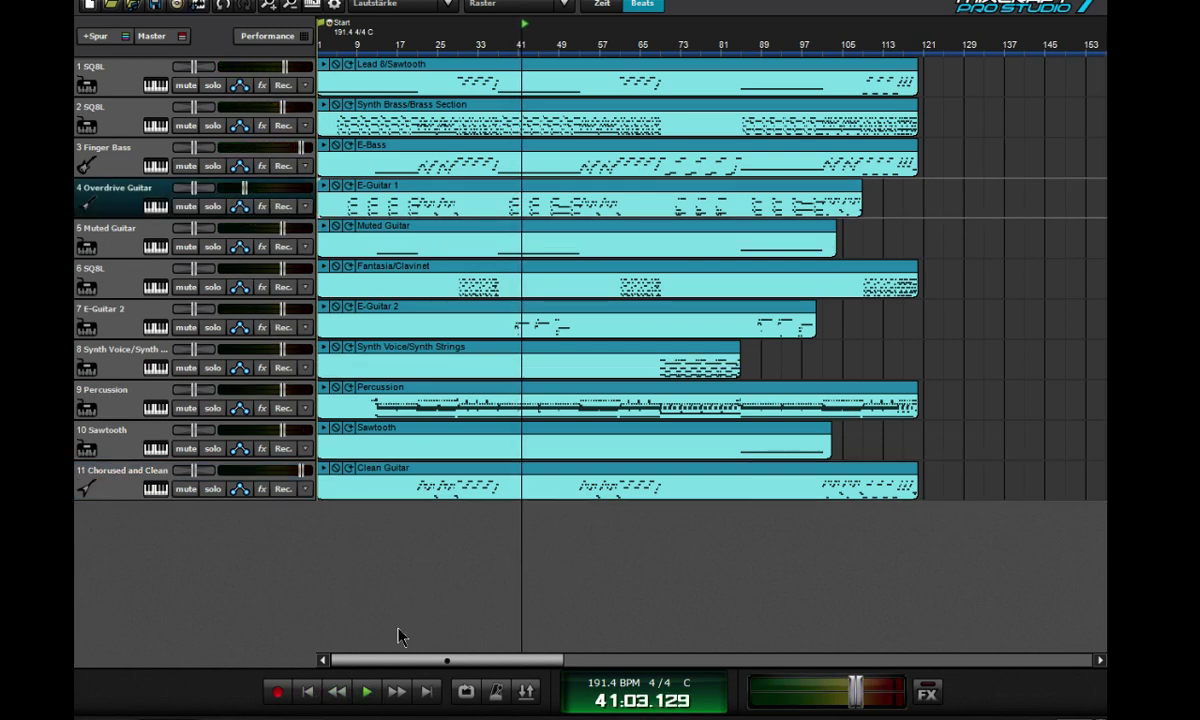
left_click(376, 703)
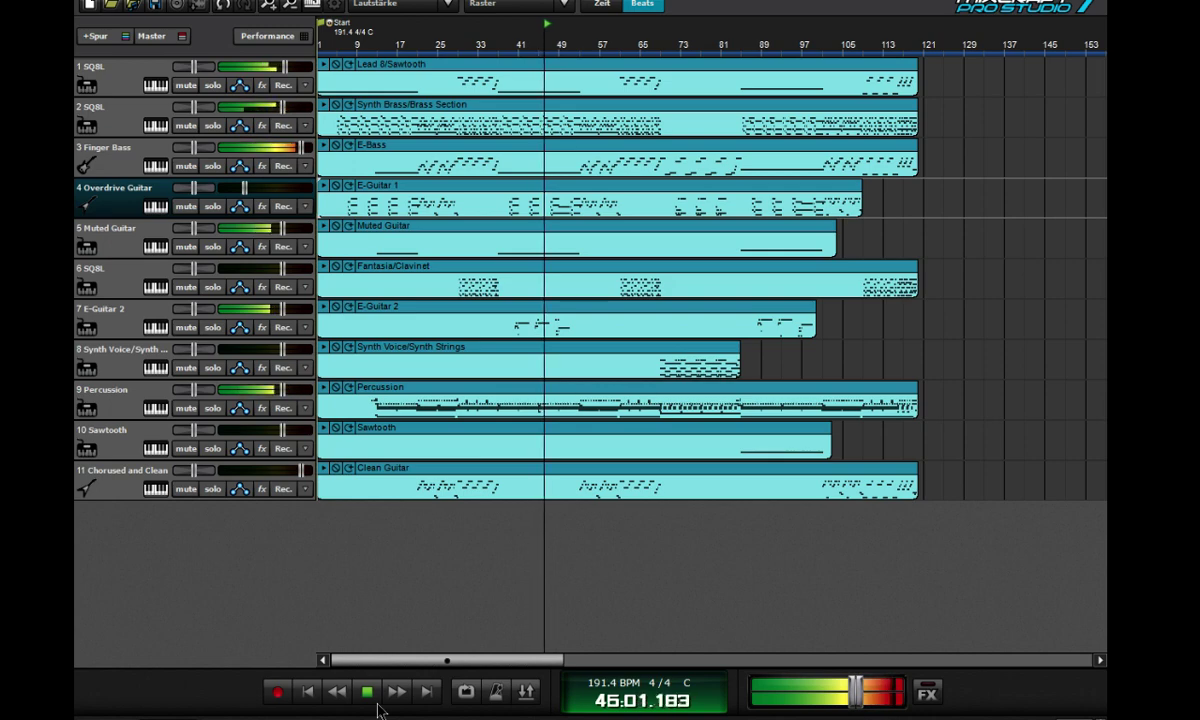
left_click(376, 703)
- Search track 7's instrument presets for "open" and assign Mute-Open Heavy Guitar to the E-Guitar 2 track
left_click(155, 327)
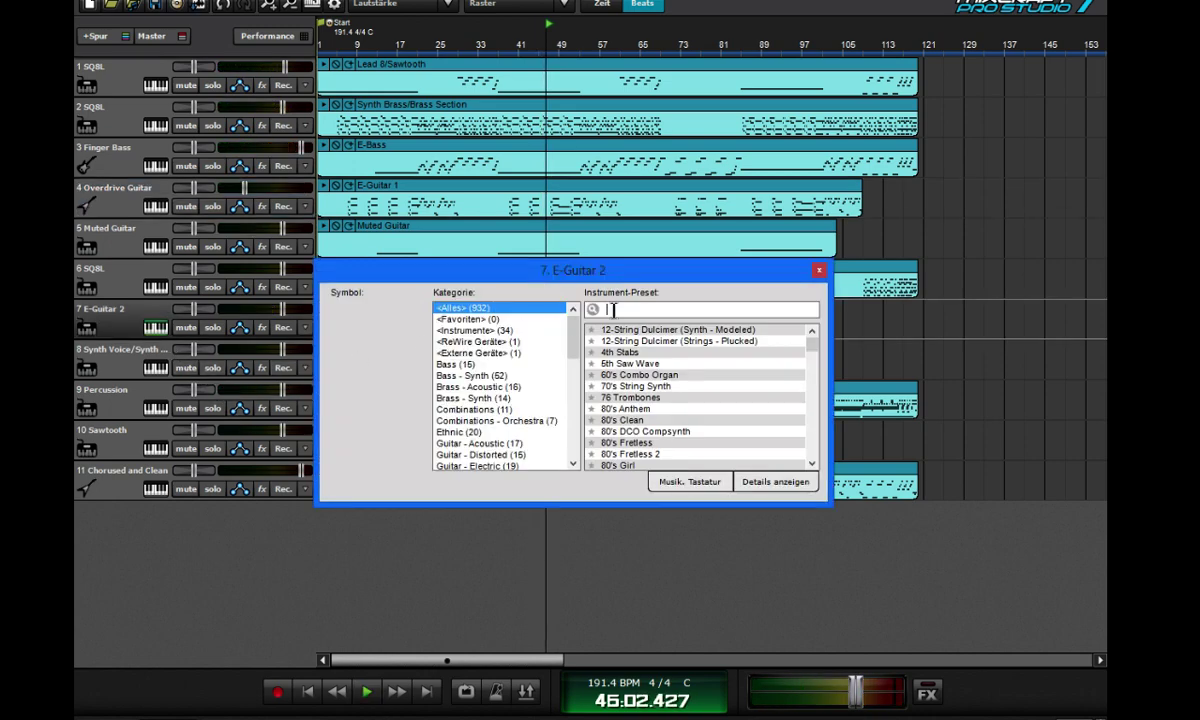
left_click(620, 309)
type("open")
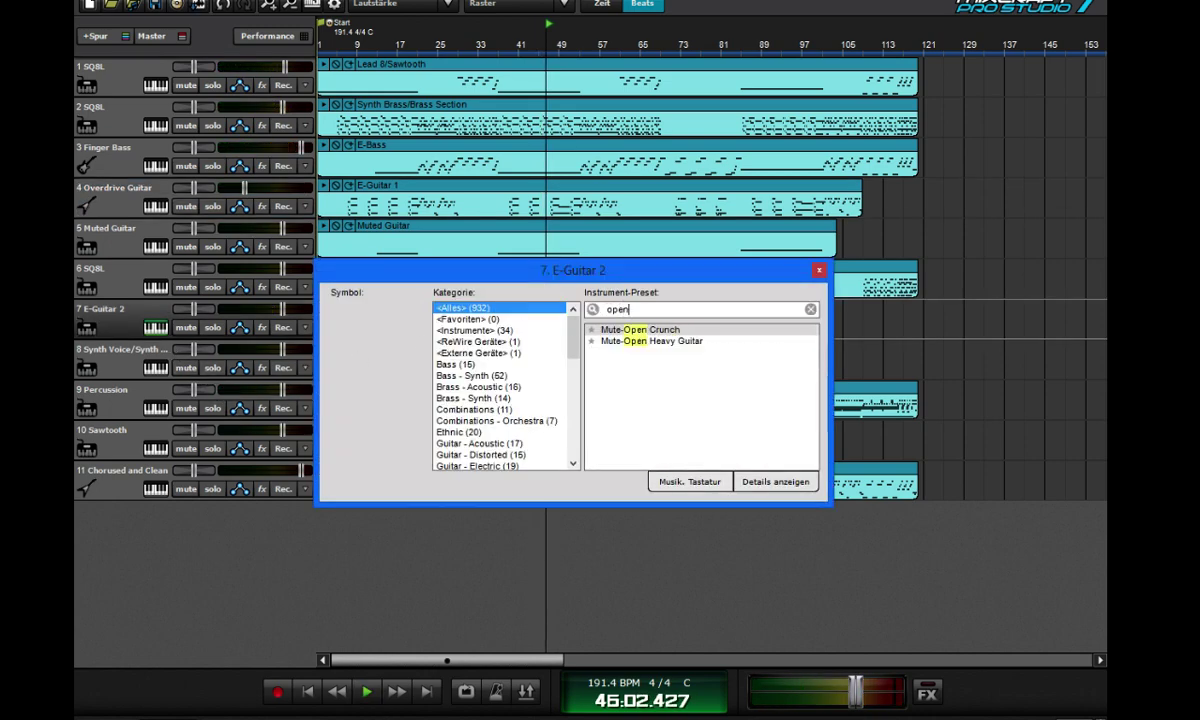
left_click(818, 271)
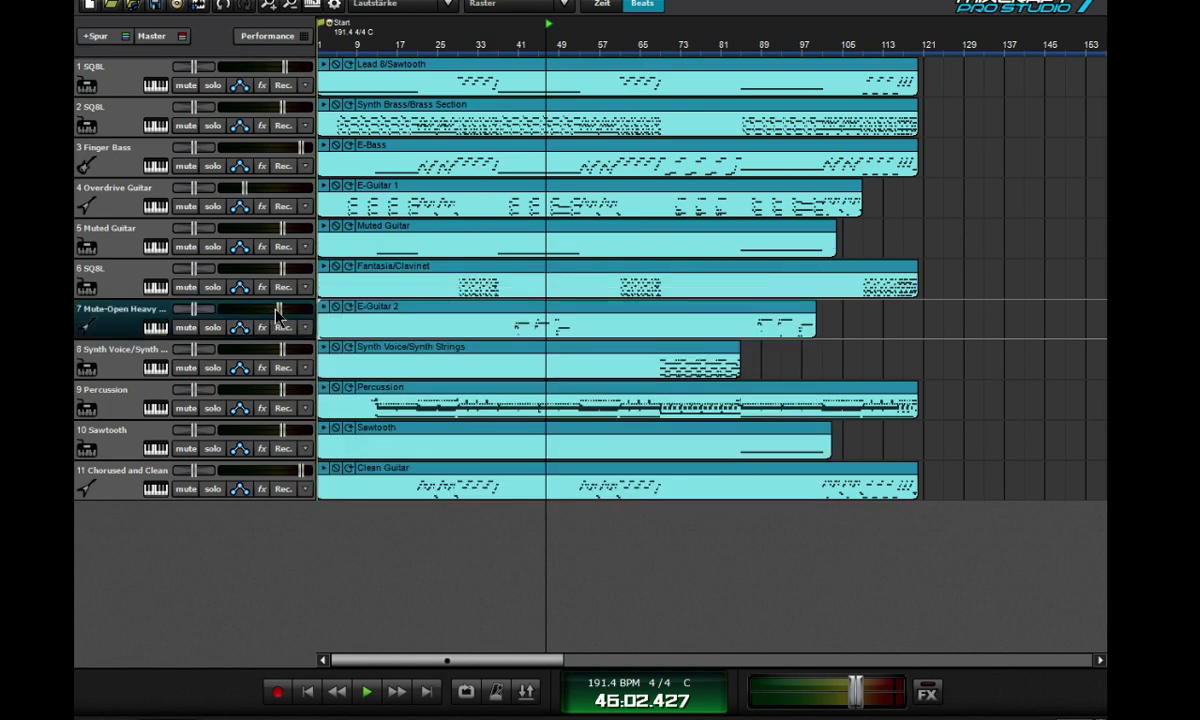
- Play the full mix from bar 29 and raise the Mute-Open Heavy Guitar track's volume
left_click(518, 50)
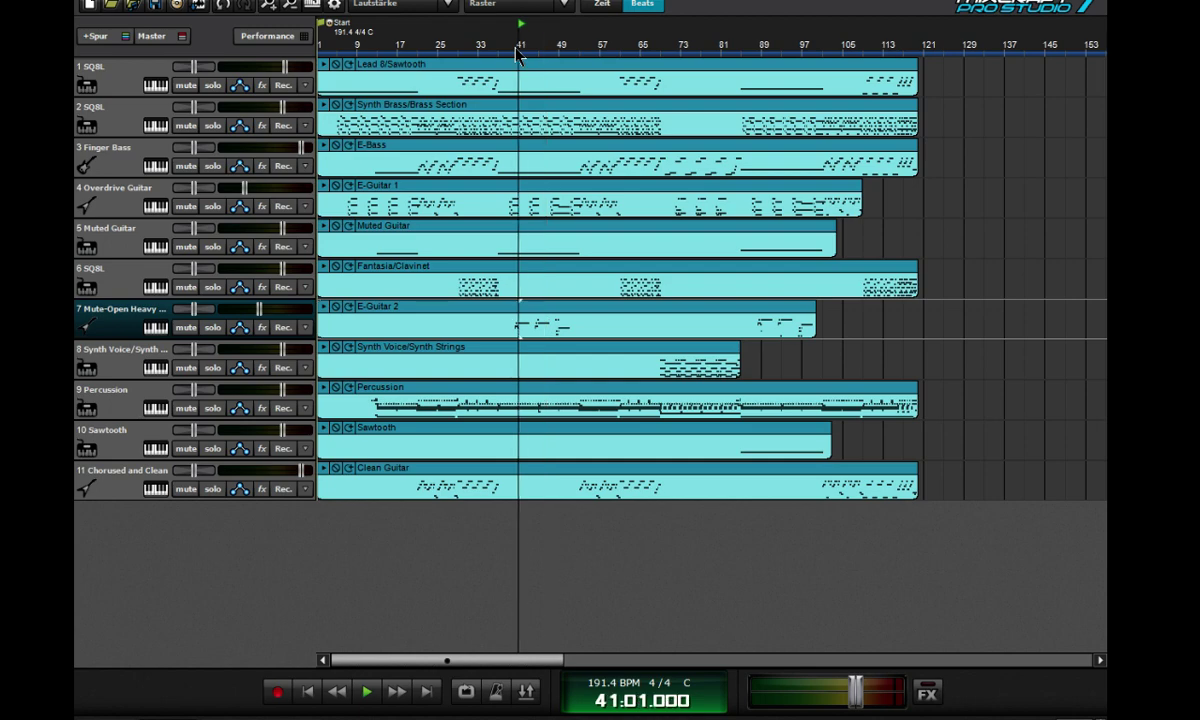
left_click(504, 50)
left_click(513, 52)
key("space")
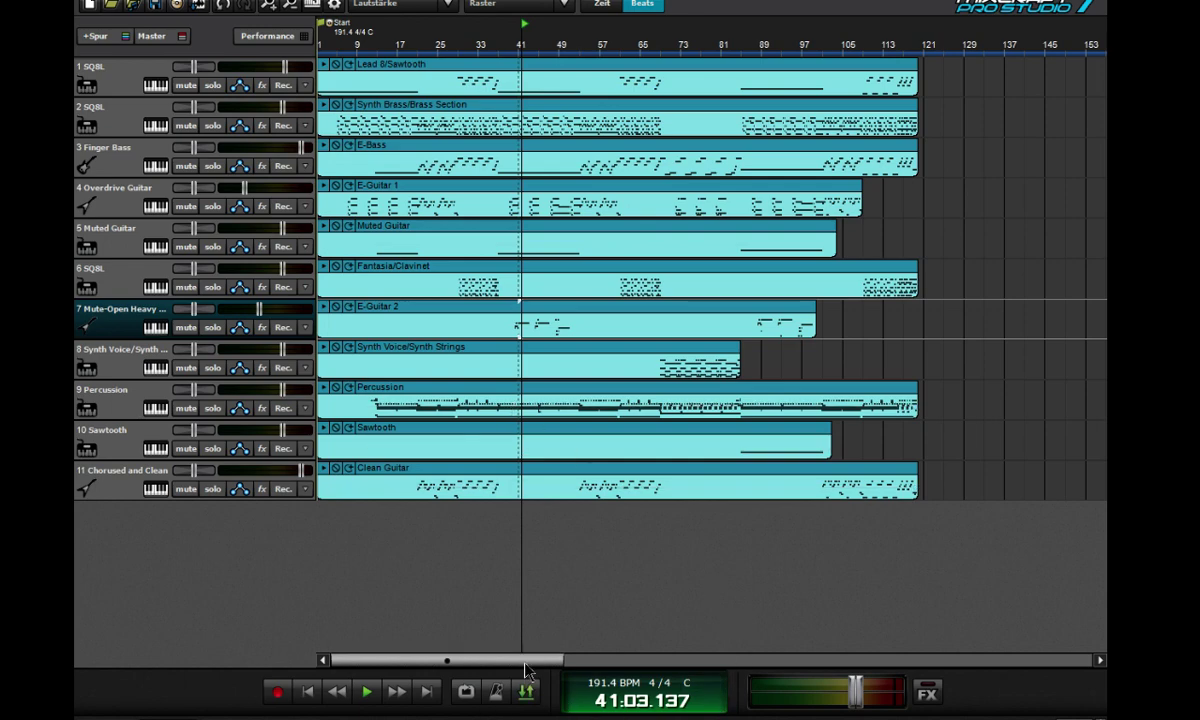
scroll(527, 670, "up", 2)
left_click(549, 52)
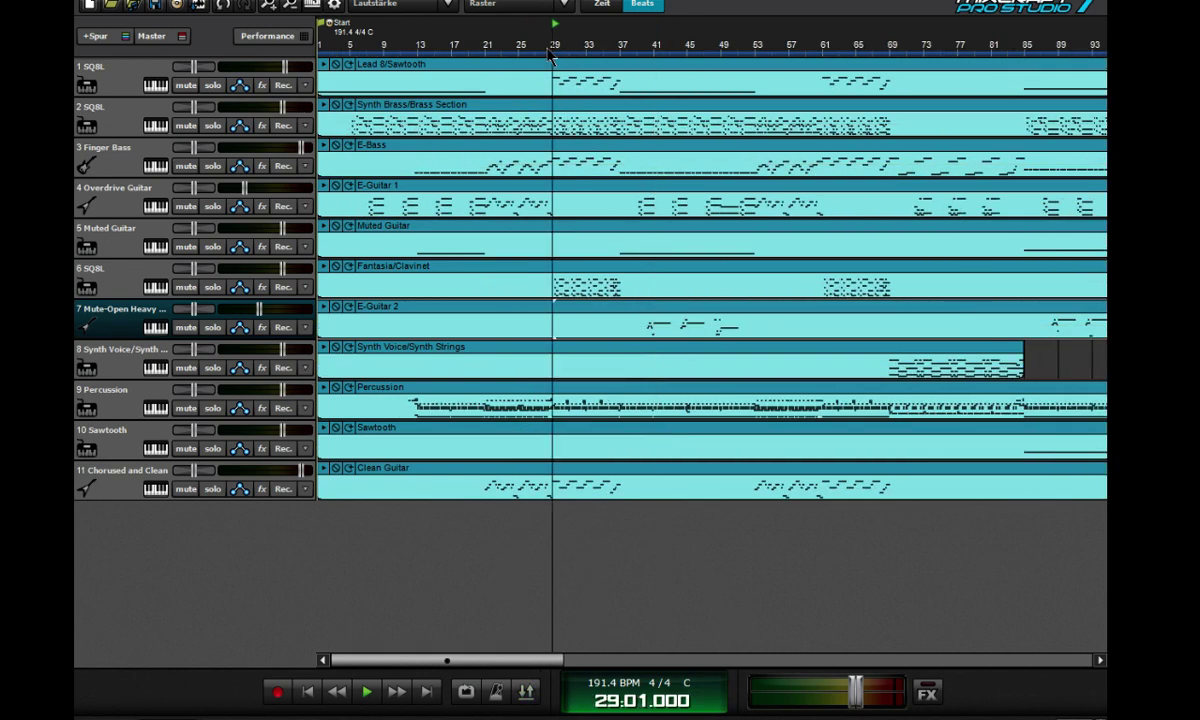
key("space")
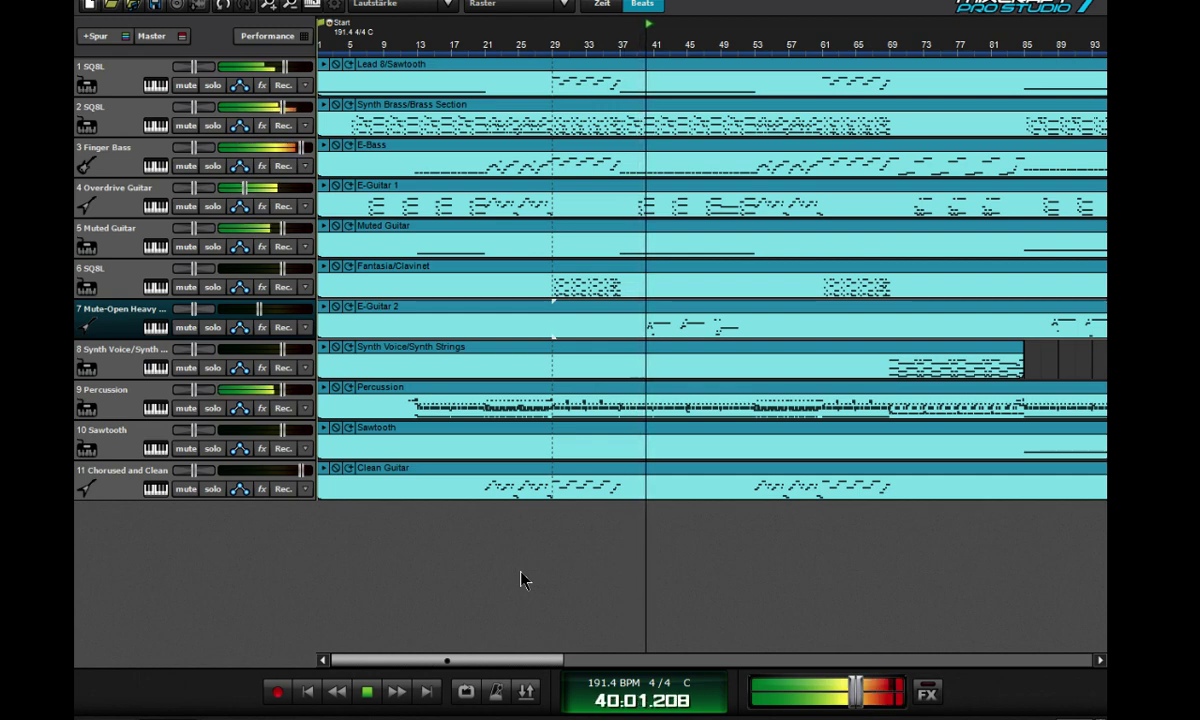
left_click_drag(256, 310, 278, 311)
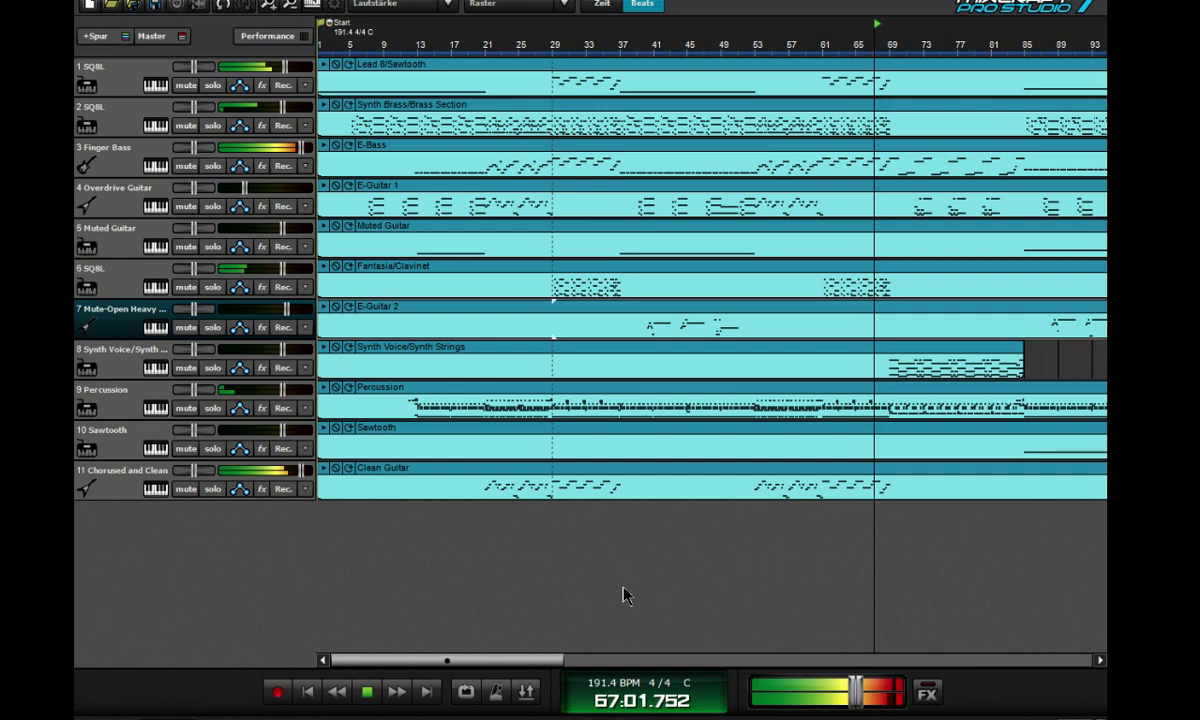
- Solo track 8 at +6.0 dB, search its presets for "spac", and assign Space Voice (Synth - Pad - Bright)
scroll(645, 577, "down", 2)
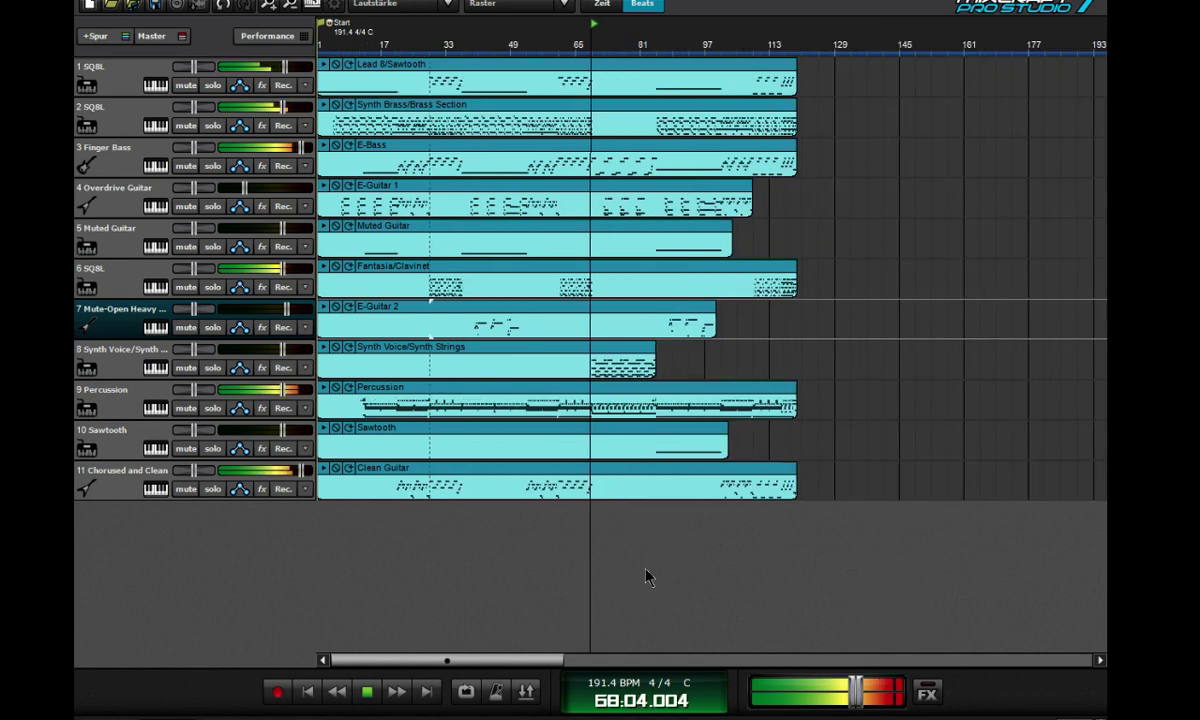
left_click(212, 368)
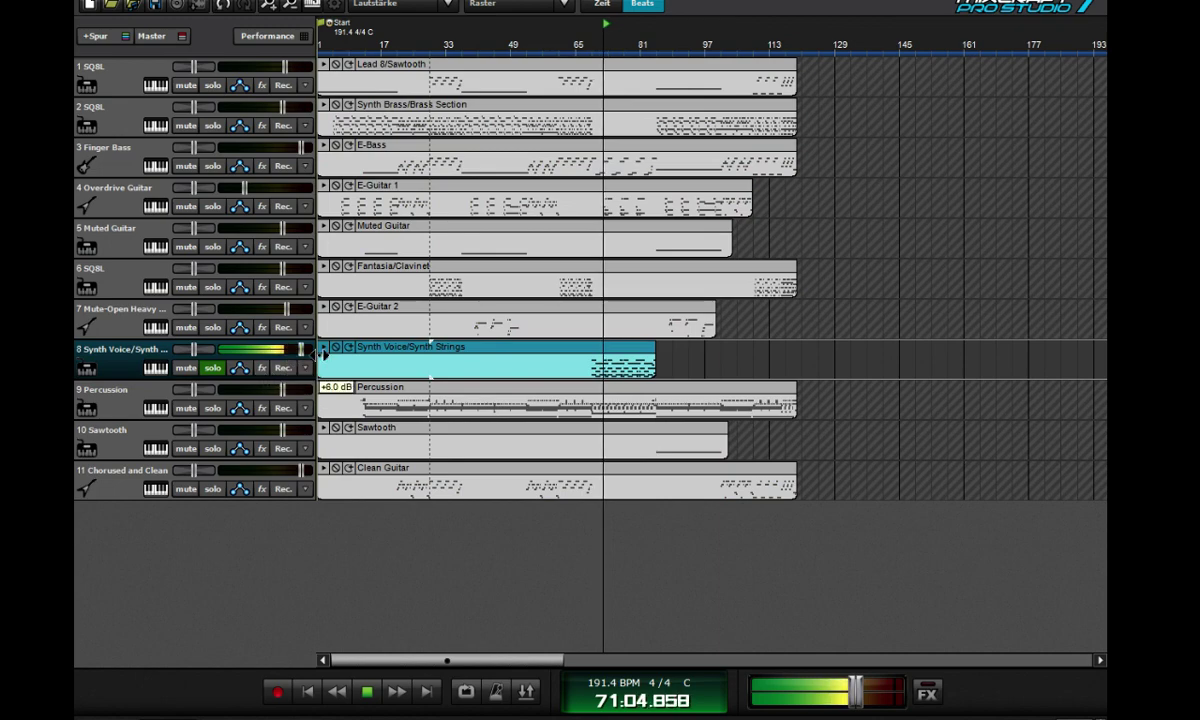
left_click(155, 368)
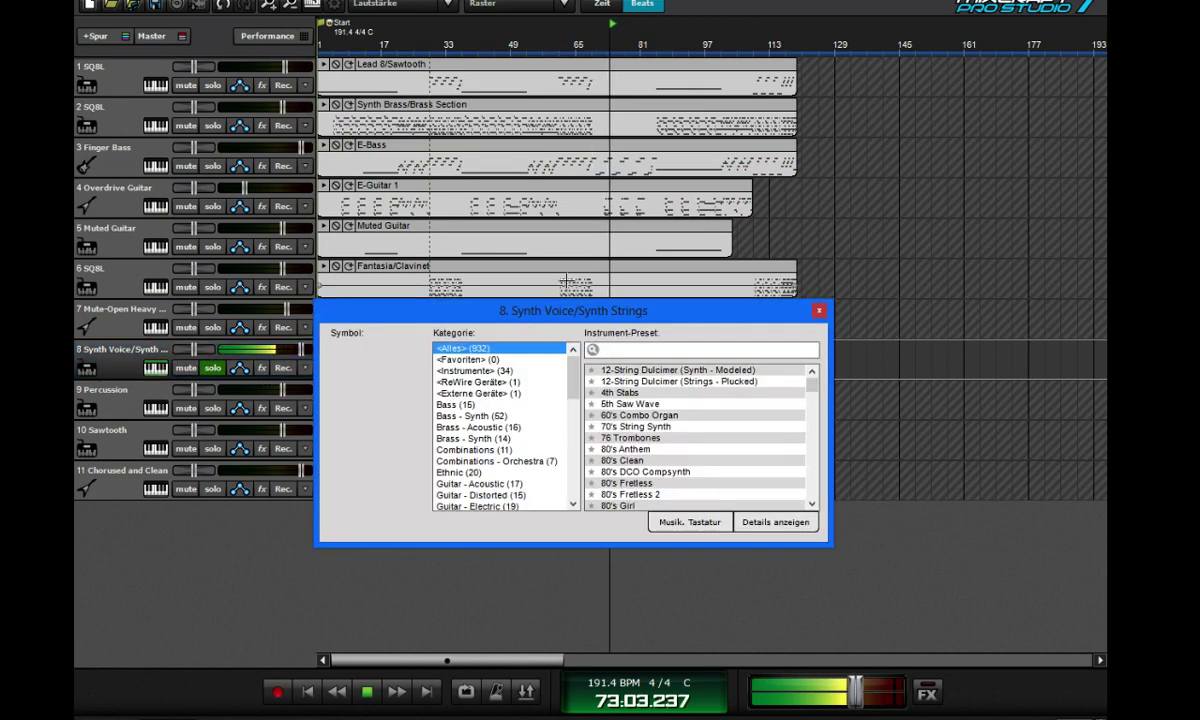
type("spac")
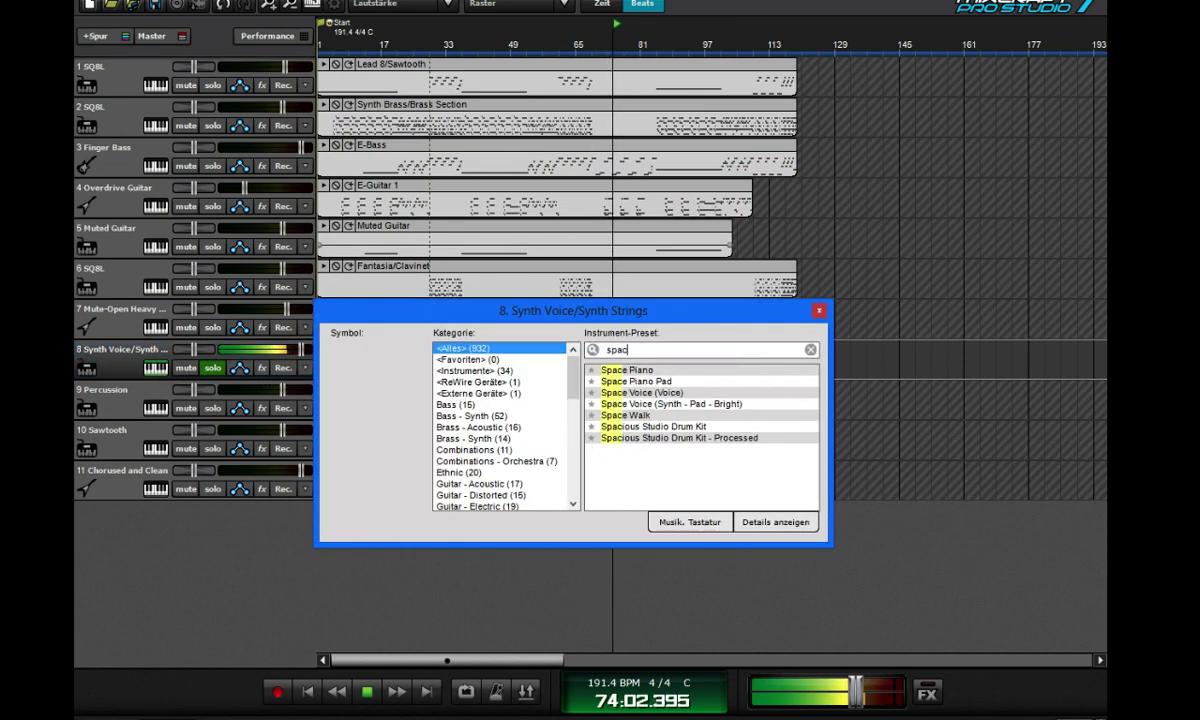
left_click(645, 393)
key("Down")
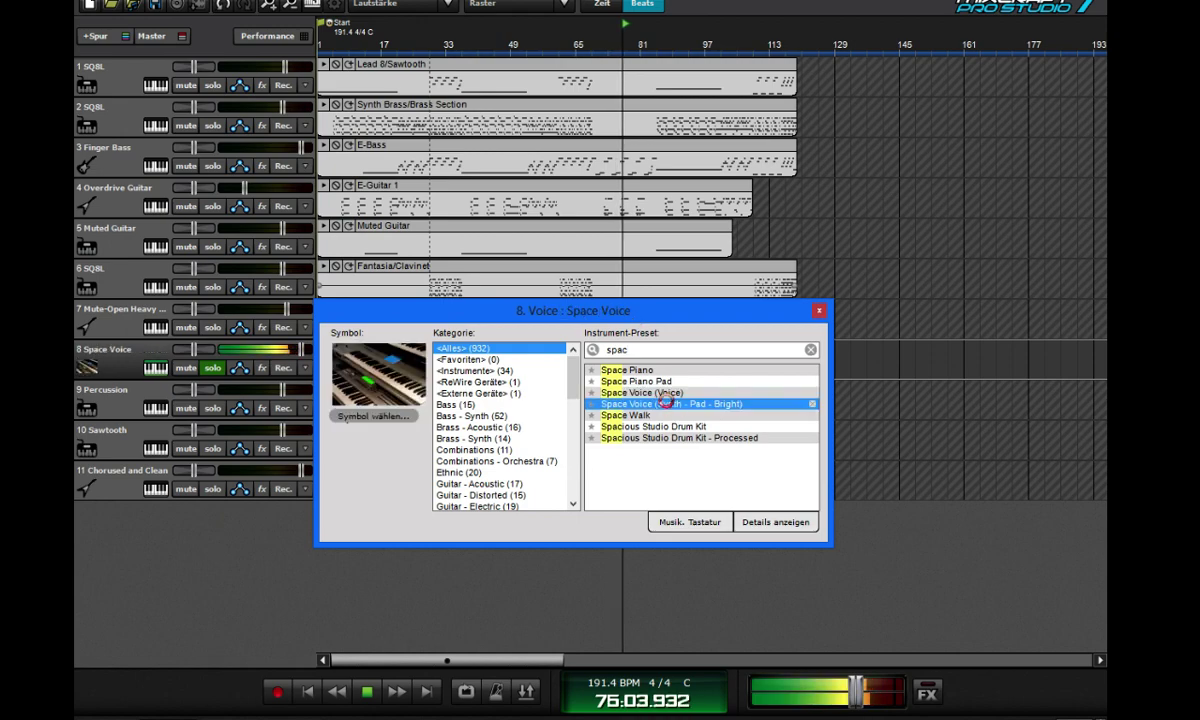
left_click_drag(615, 318, 743, 339)
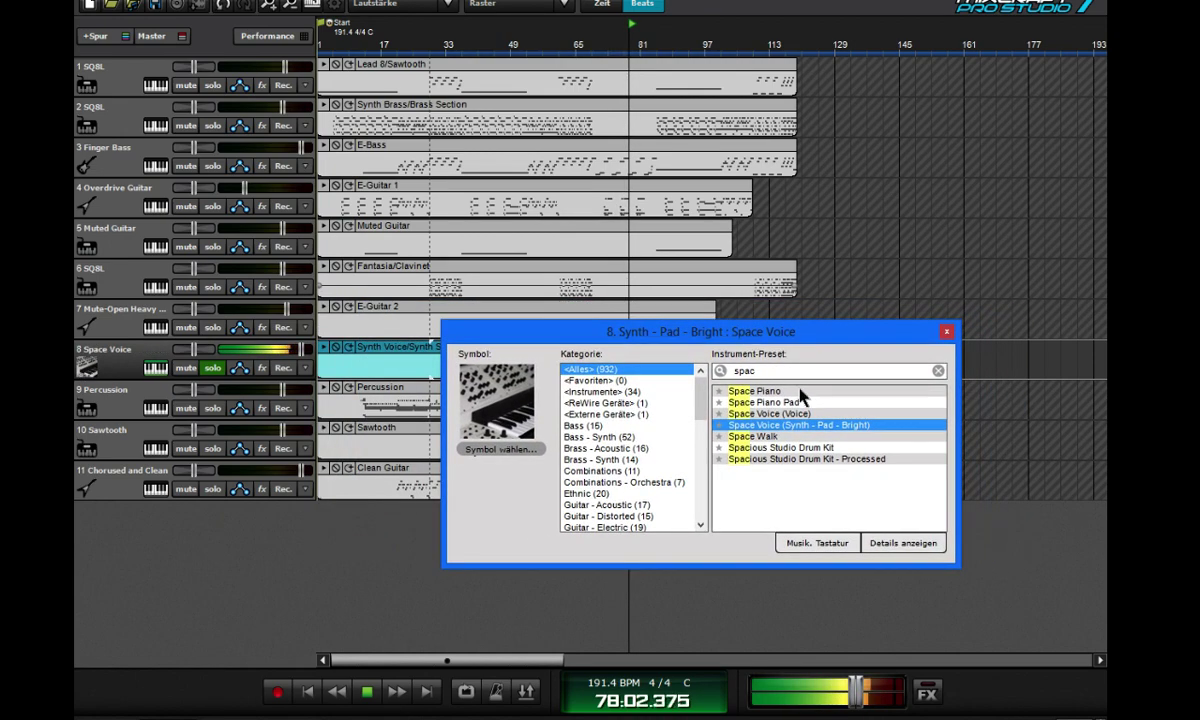
- Search the presets for "voice" and "choir", trying Synth Voice, Star Choir 1, Star Choir 2 and Concert Choir on track 8 during playback
type("voice")
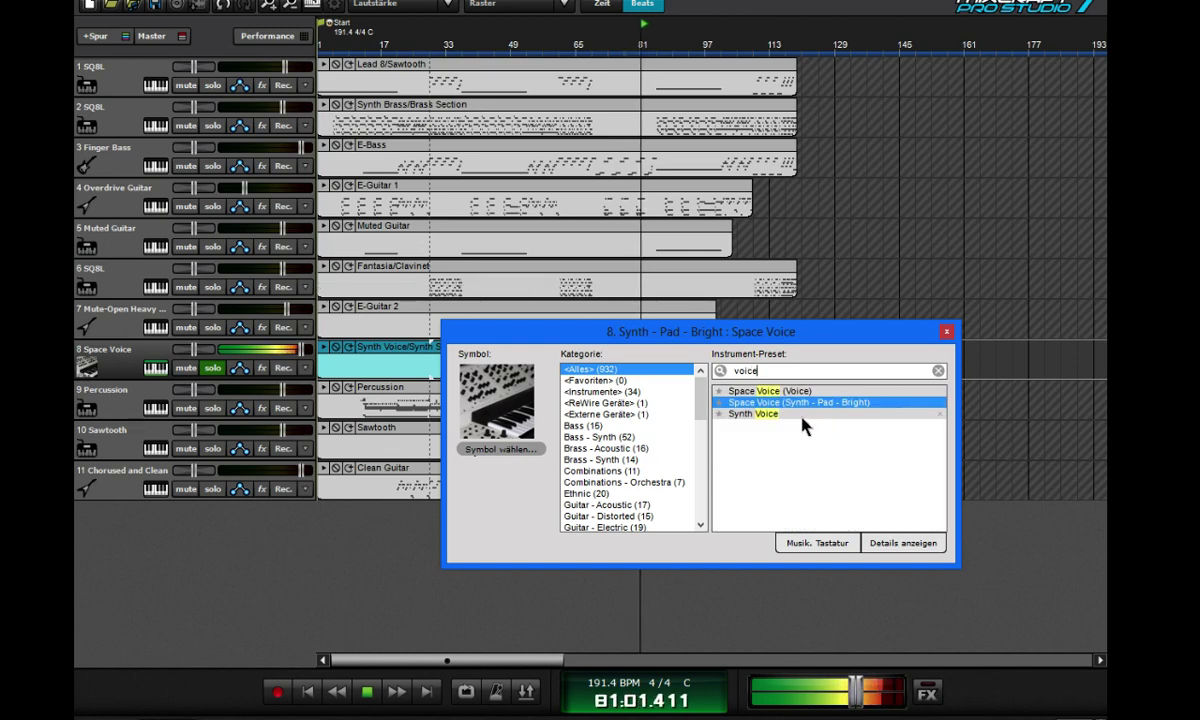
left_click(804, 415)
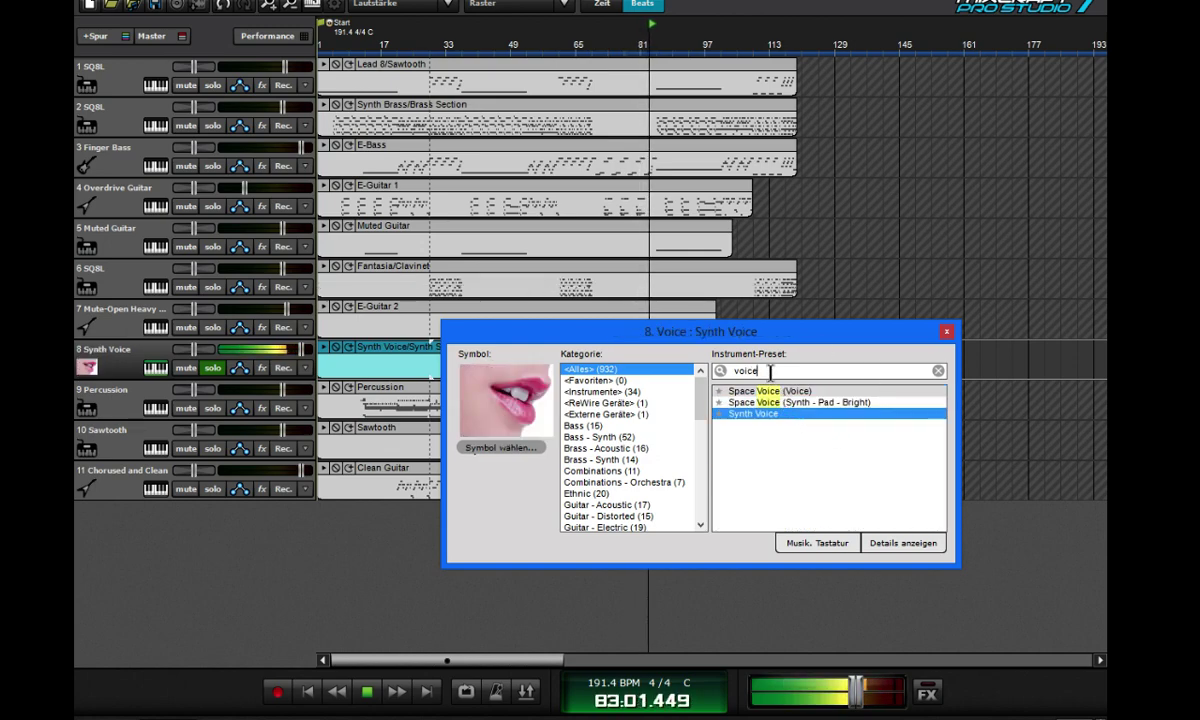
type("choir")
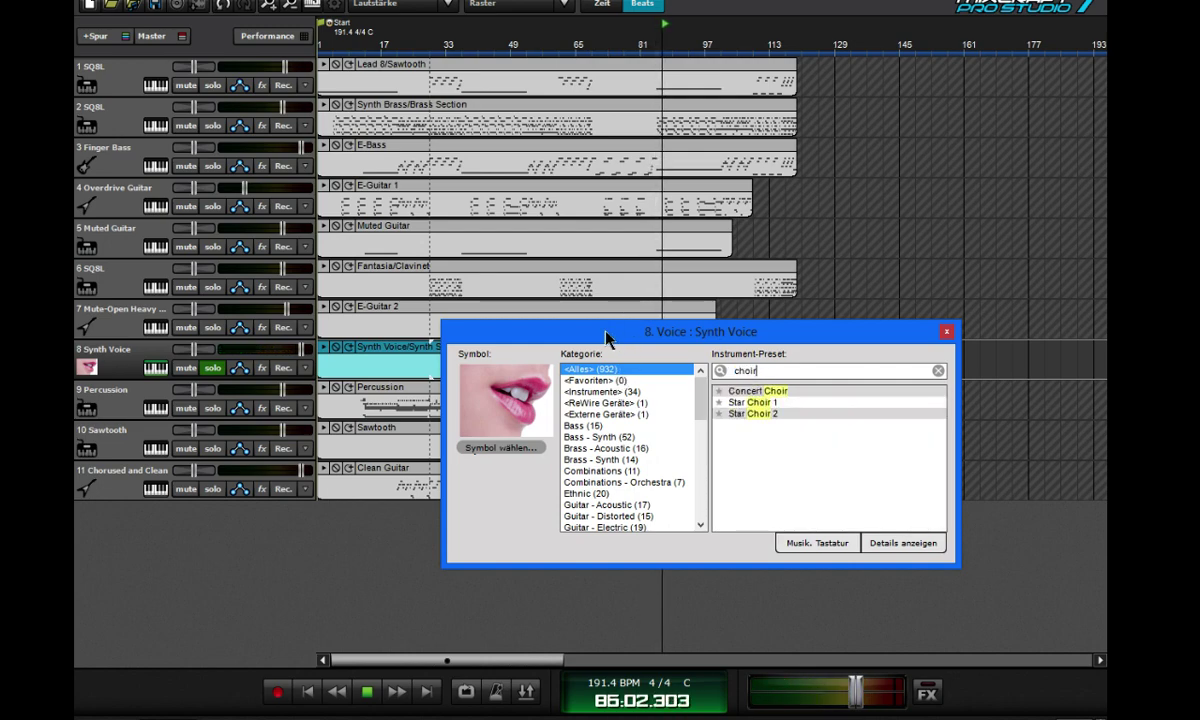
left_click_drag(606, 340, 181, 374)
left_click(593, 45)
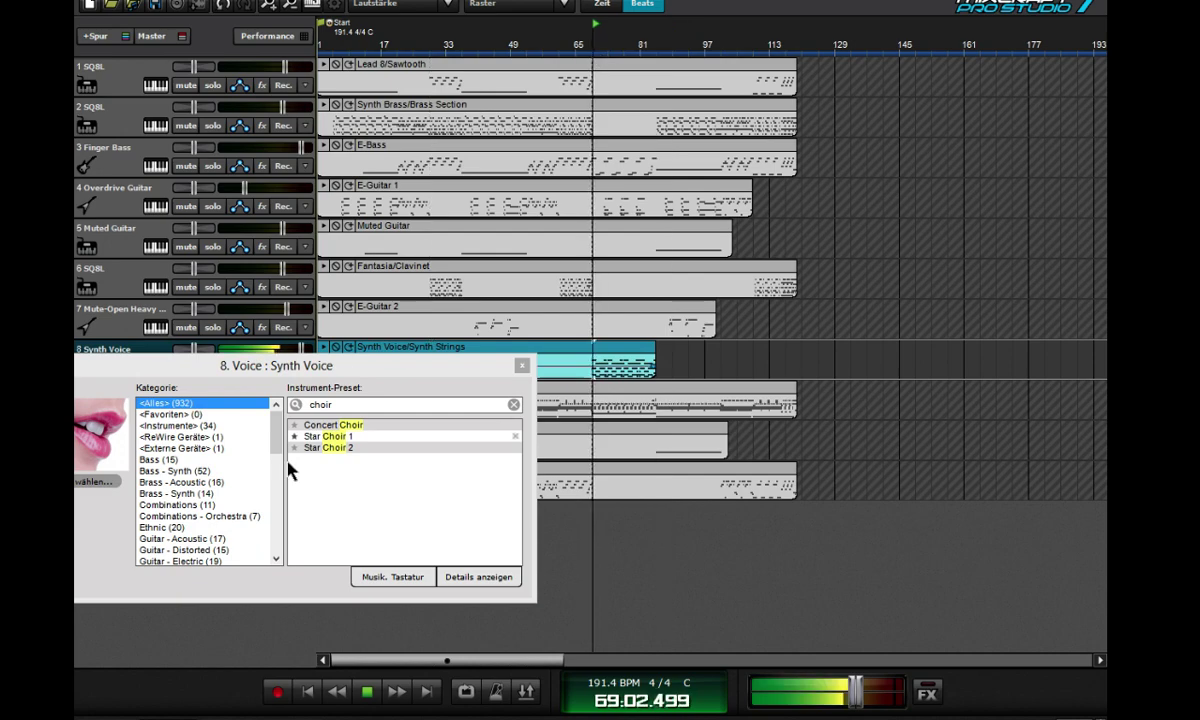
left_click(330, 437)
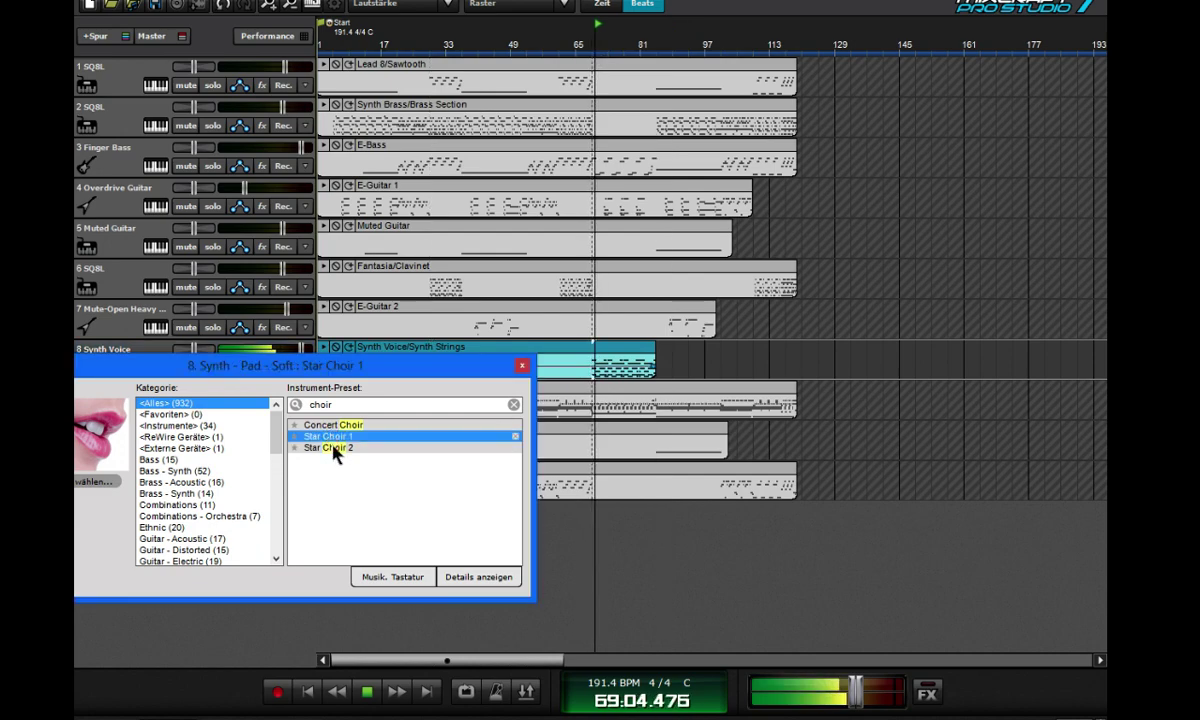
left_click_drag(331, 375, 444, 362)
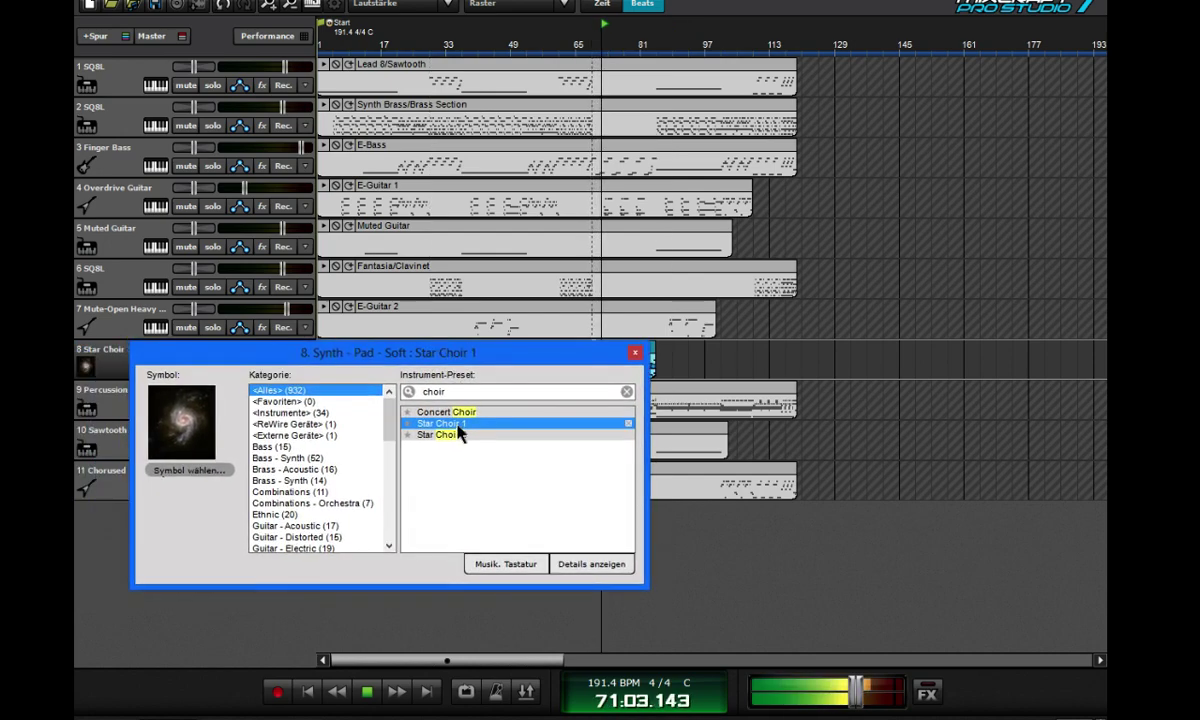
left_click(454, 436)
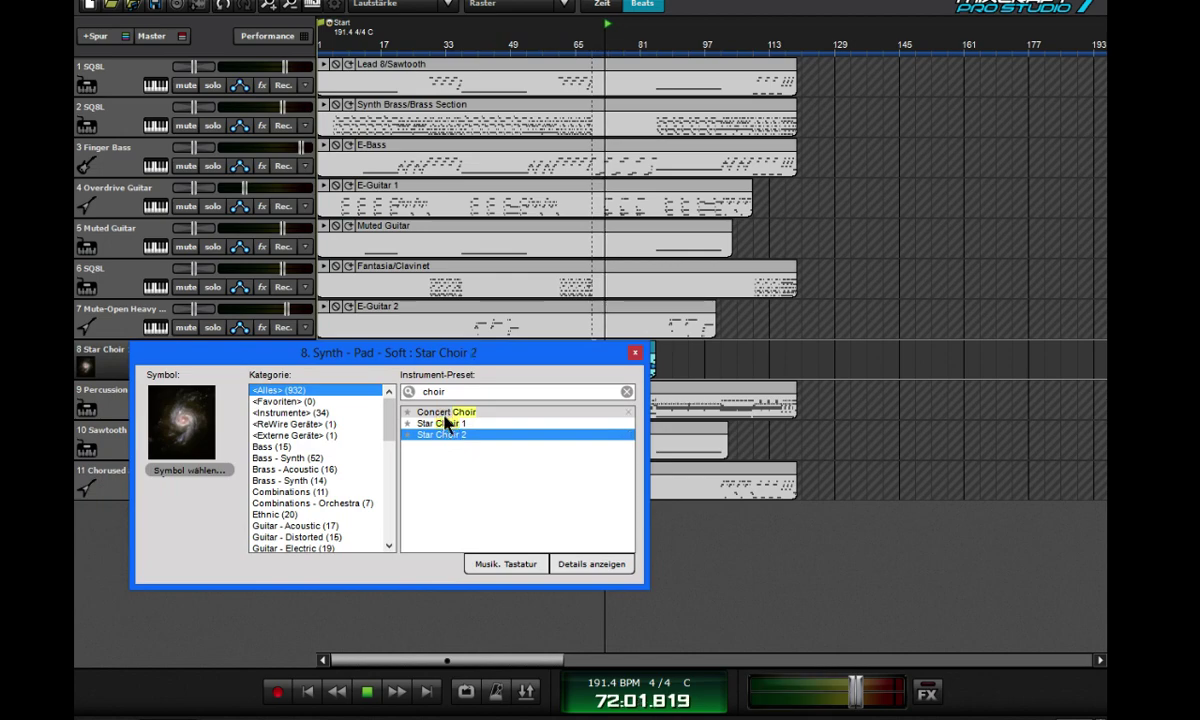
left_click(439, 413)
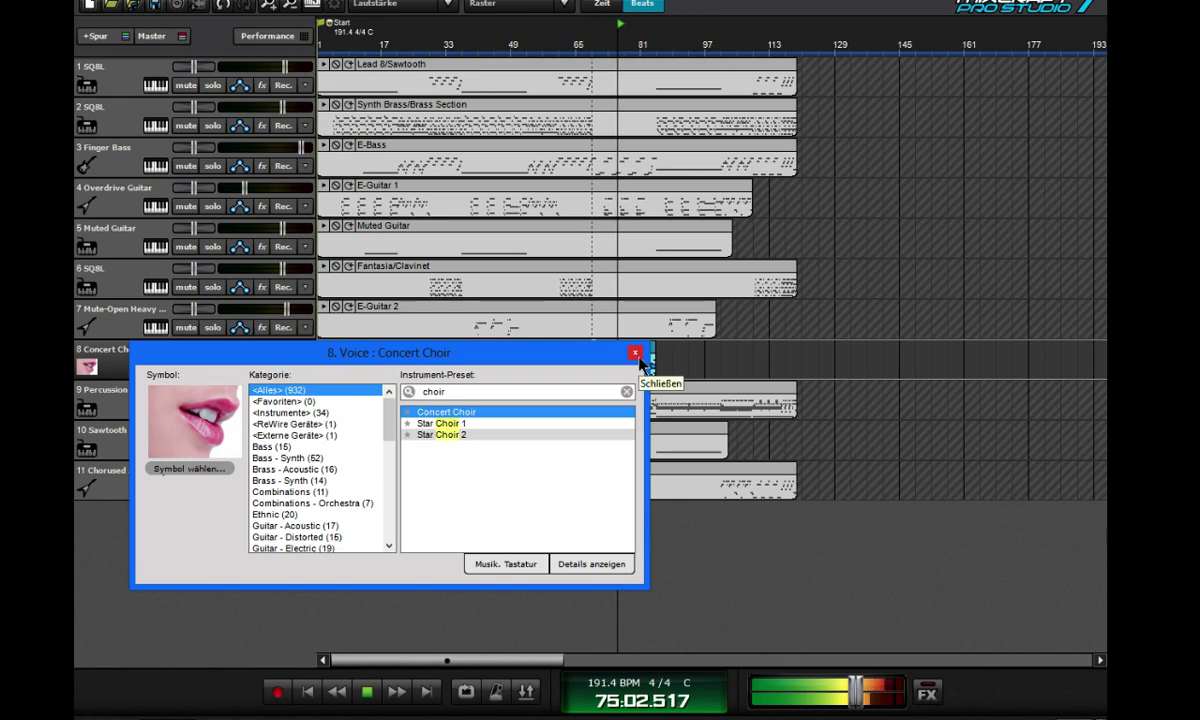
- Search the presets for "oh", try Oooohs on track 8, and replay the voice part from about bar 69
type("ohh")
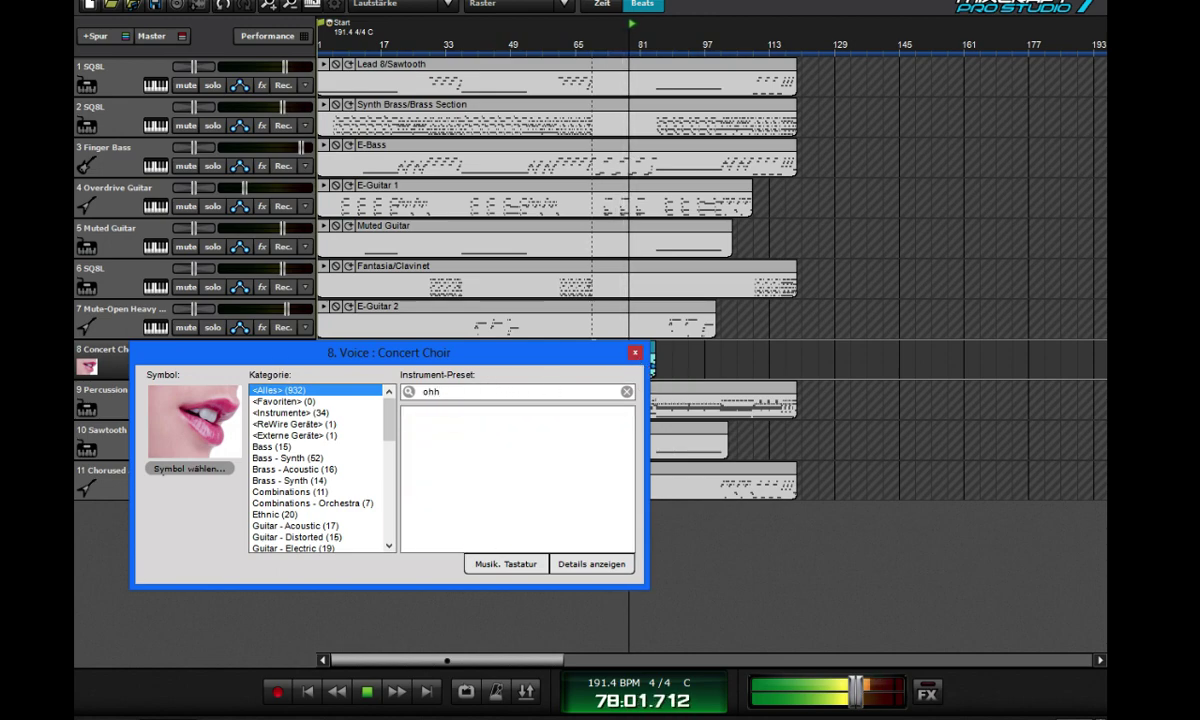
key("BackSpace")
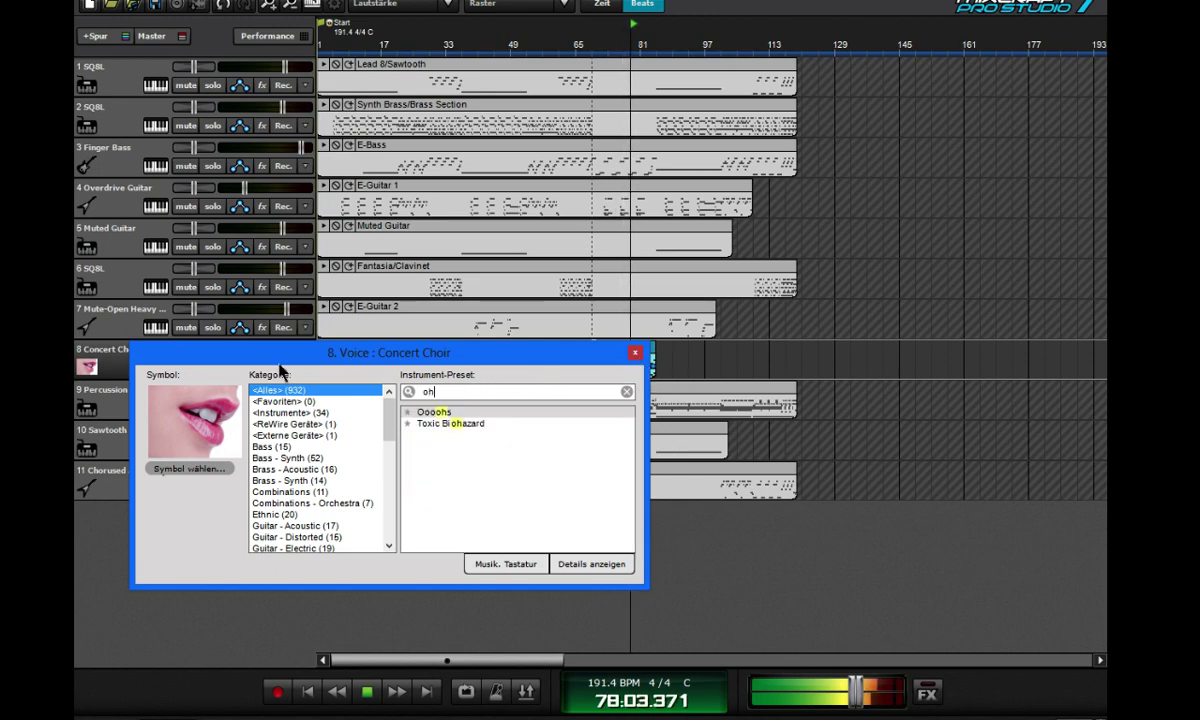
left_click(447, 413)
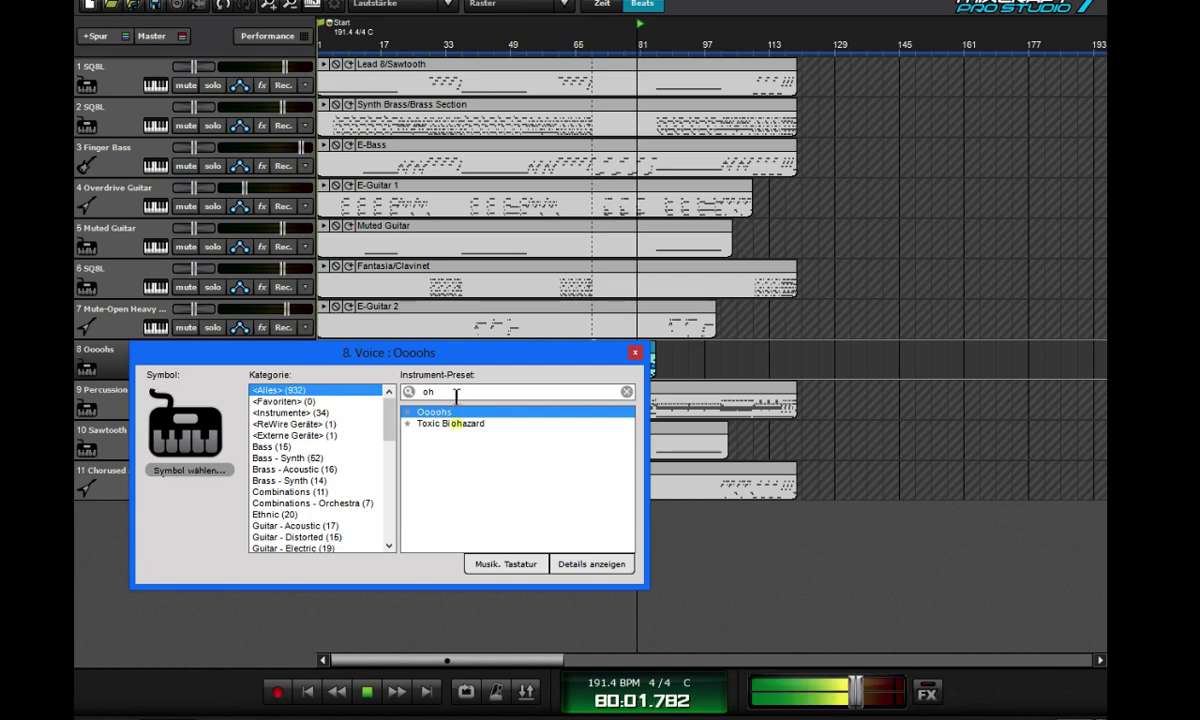
left_click_drag(513, 362, 606, 432)
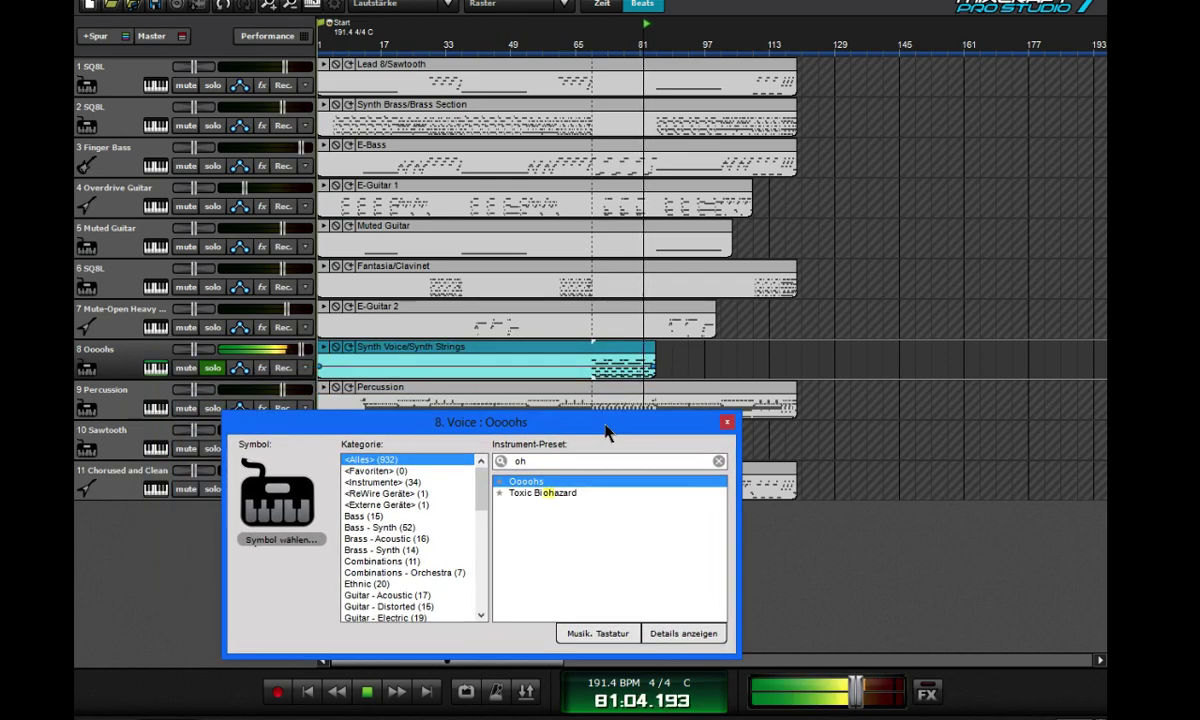
left_click(590, 60)
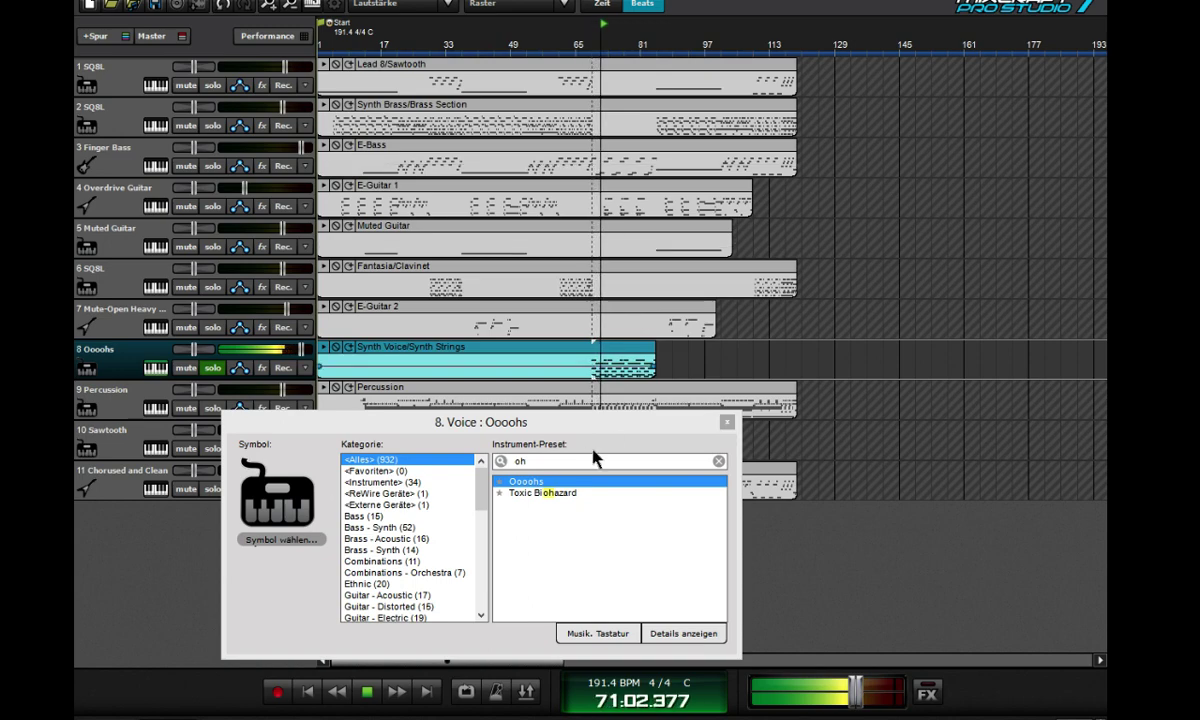
- Search all presets for "synth voi", assign Synth Voice to track 8, and close the preset window
left_click(366, 462)
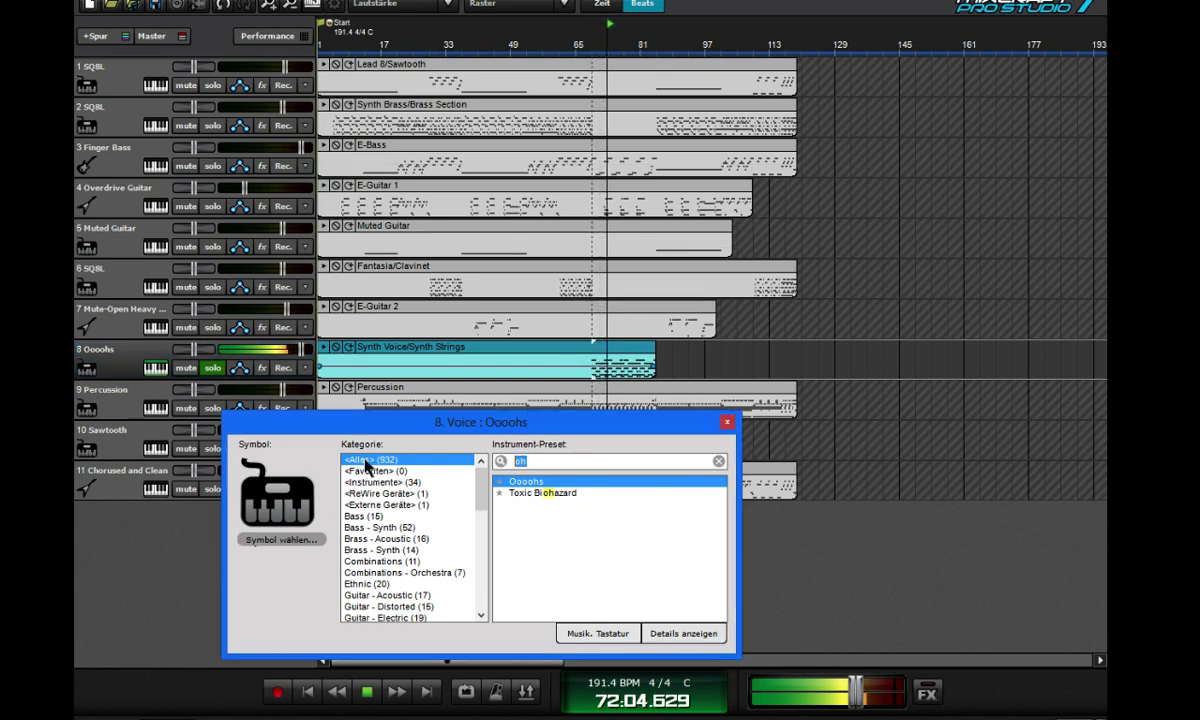
type("syn")
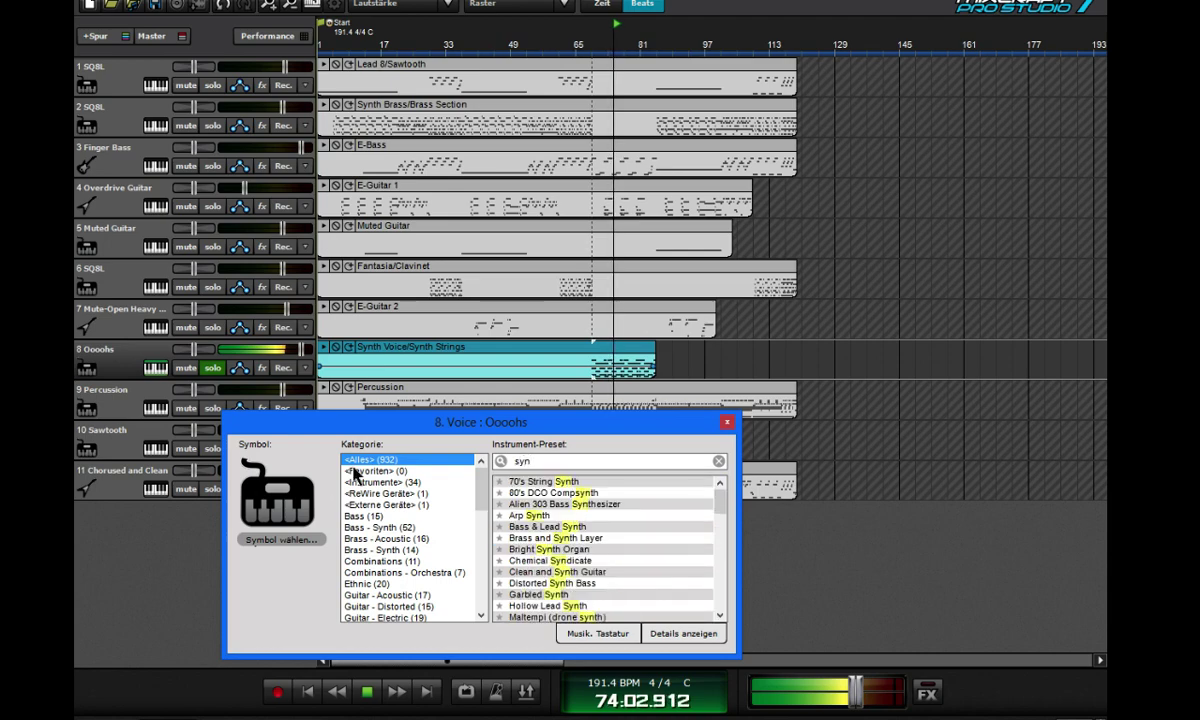
type("th voi")
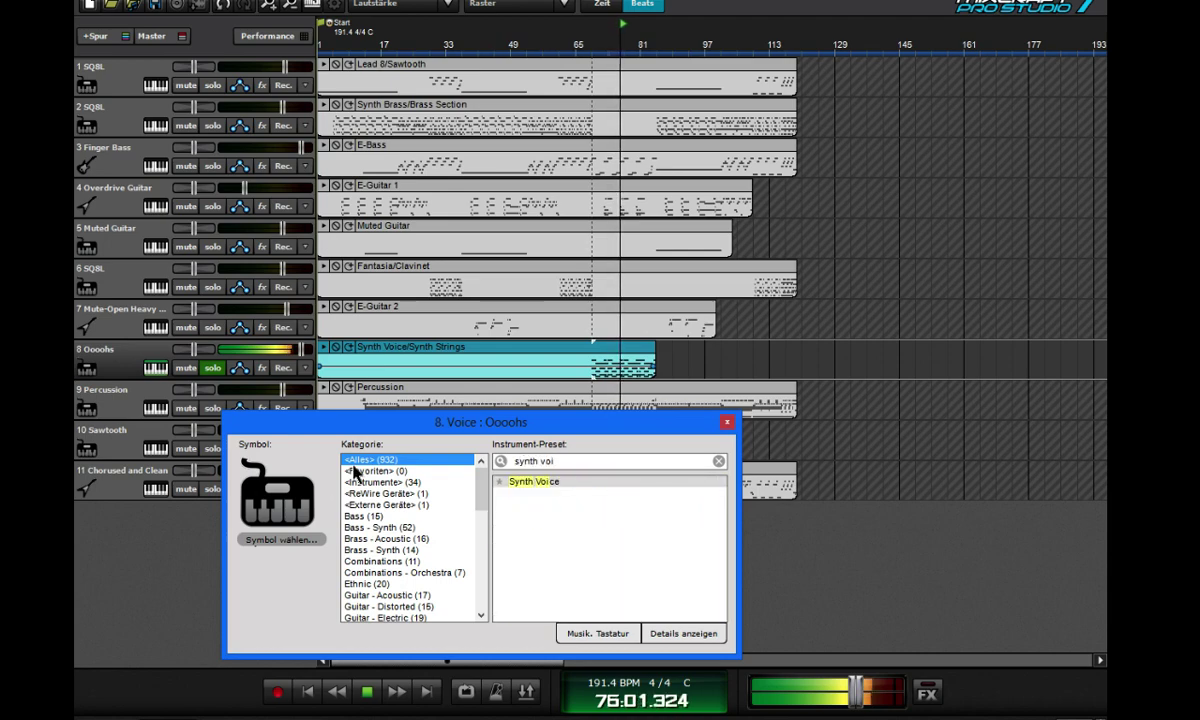
left_click(556, 483)
left_click(726, 423)
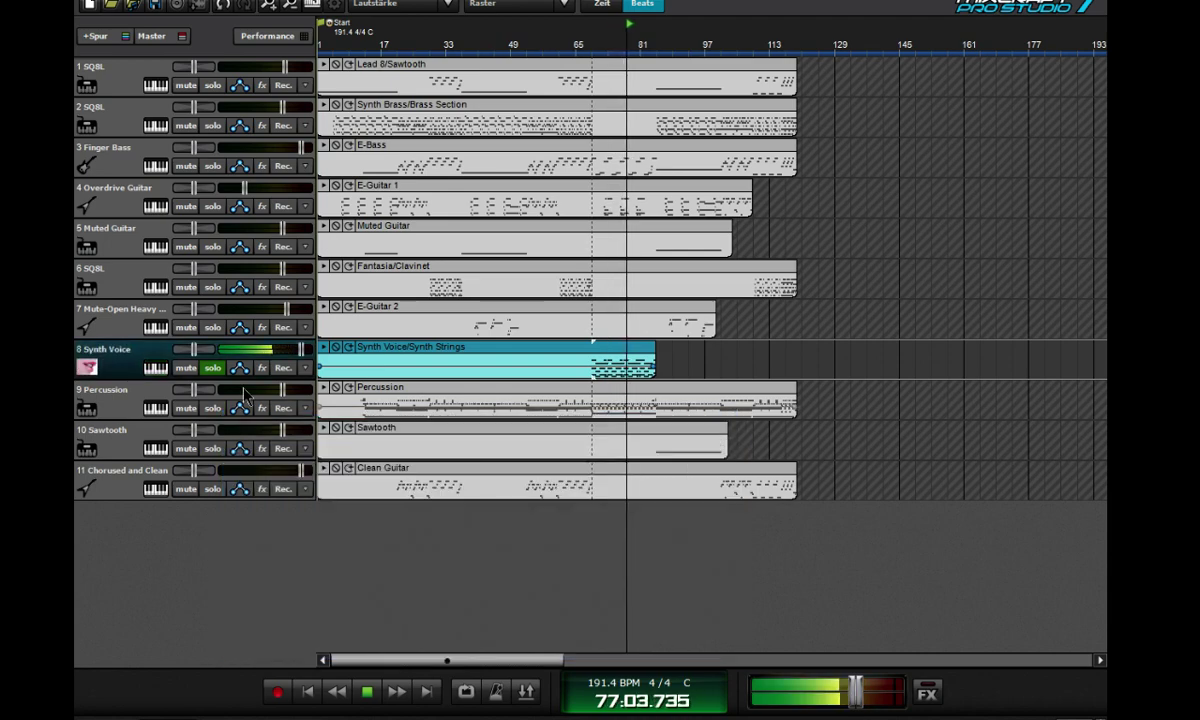
- Reopen track 8's instrument presets, search for "sq", assign SQ8L, and open the synth's editor
double_click(520, 345)
type("s")
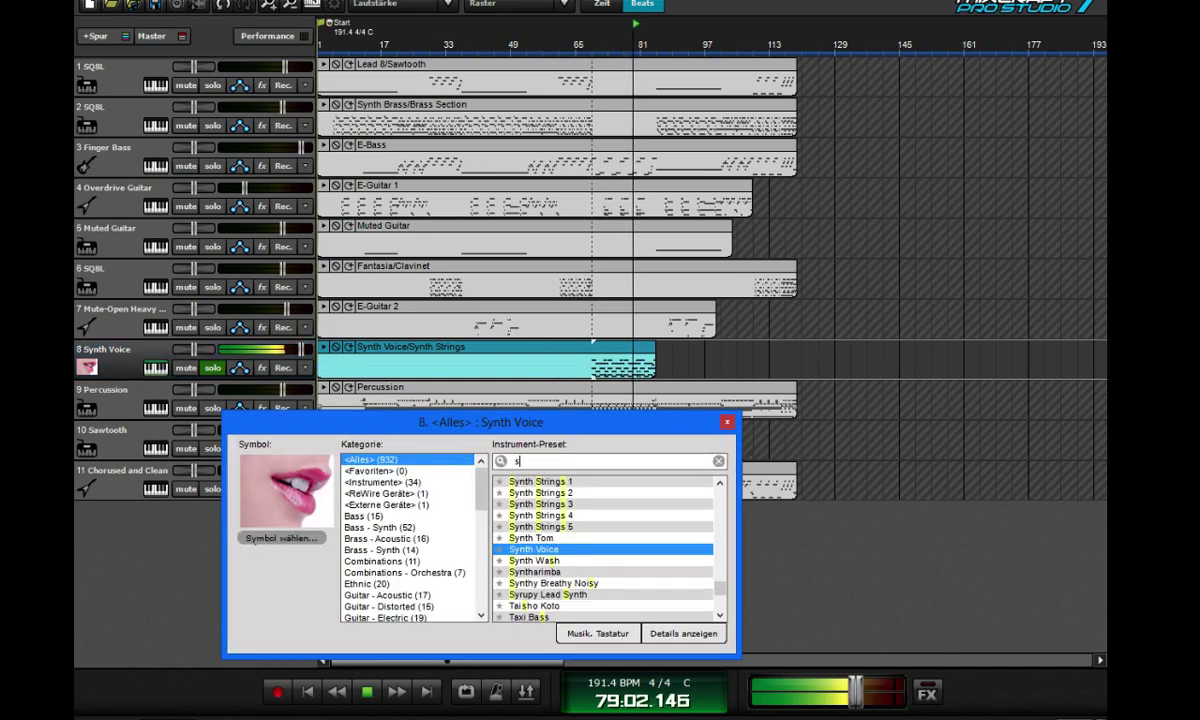
type("q")
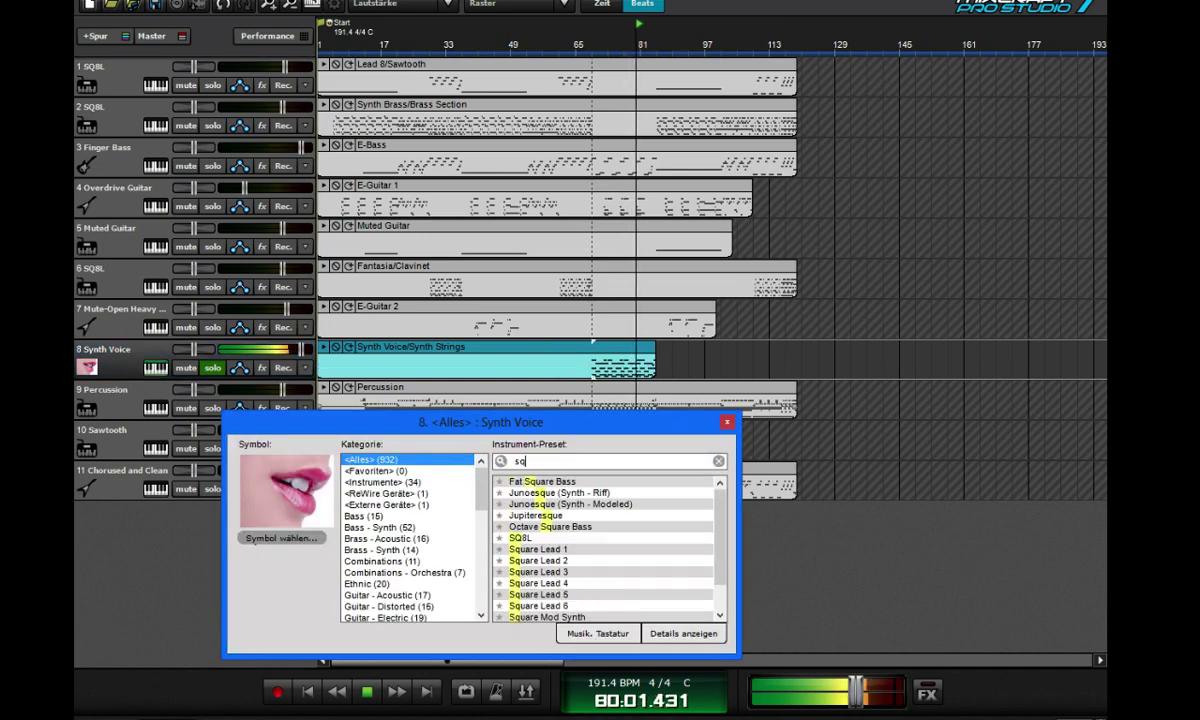
left_click(545, 537)
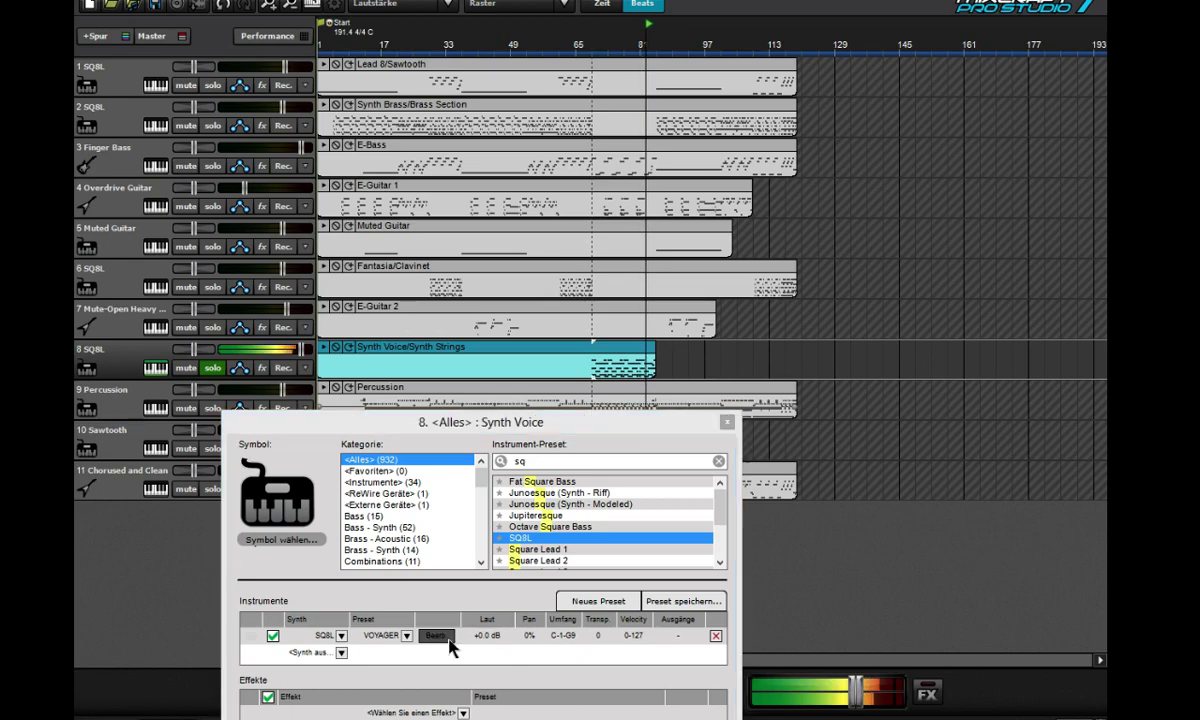
left_click(435, 635)
- Try the AMBUG and ORGAN PAD programs in track 8's SQ8L synth
left_click(430, 258)
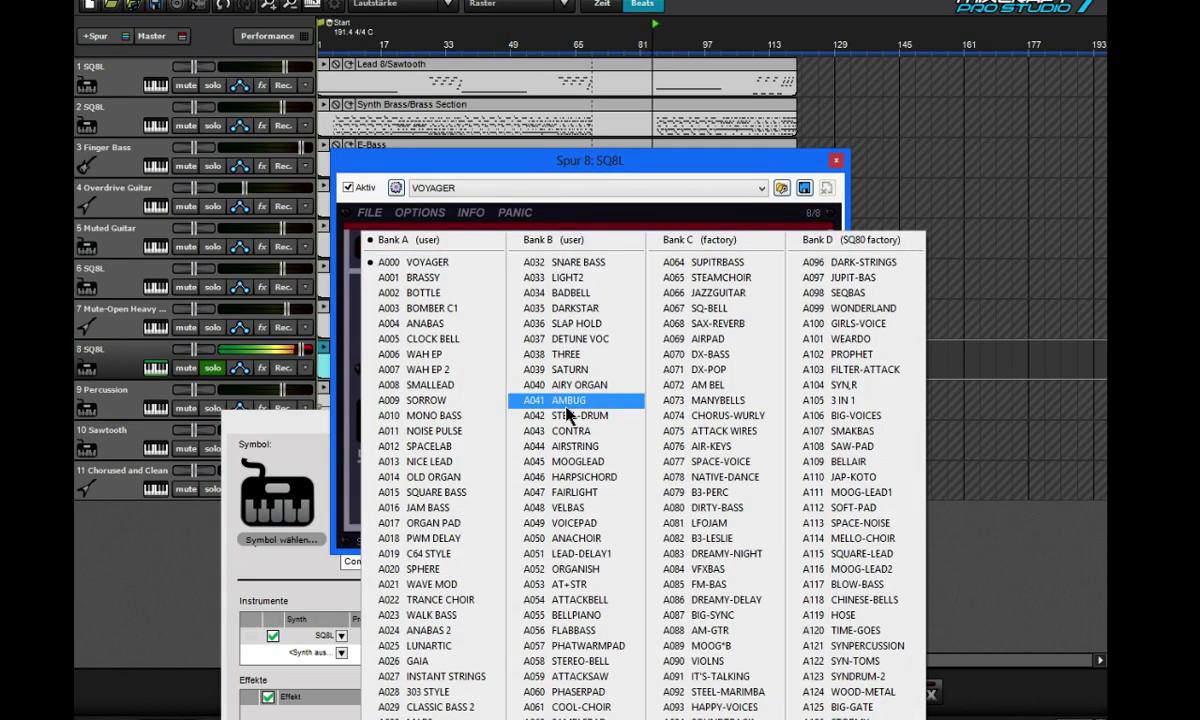
left_click(567, 405)
left_click(398, 258)
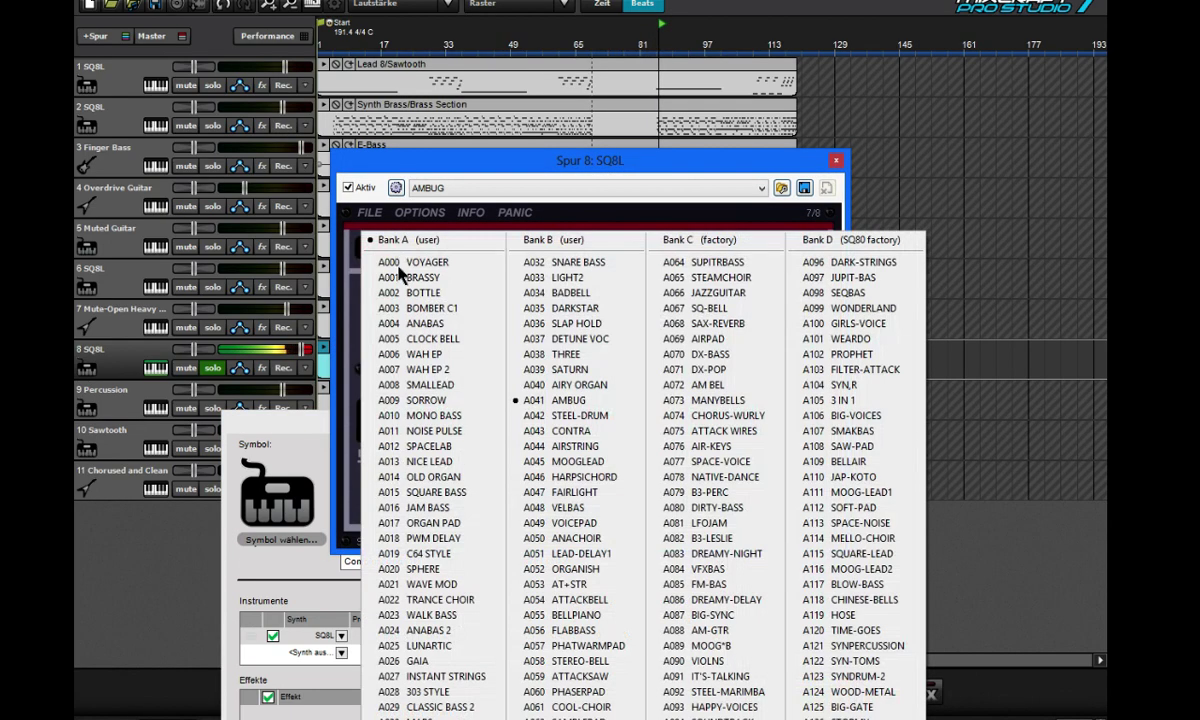
left_click(425, 522)
- Close the preset window, replay track 8 from about bar 73, and lower the track's volume
left_click(316, 426)
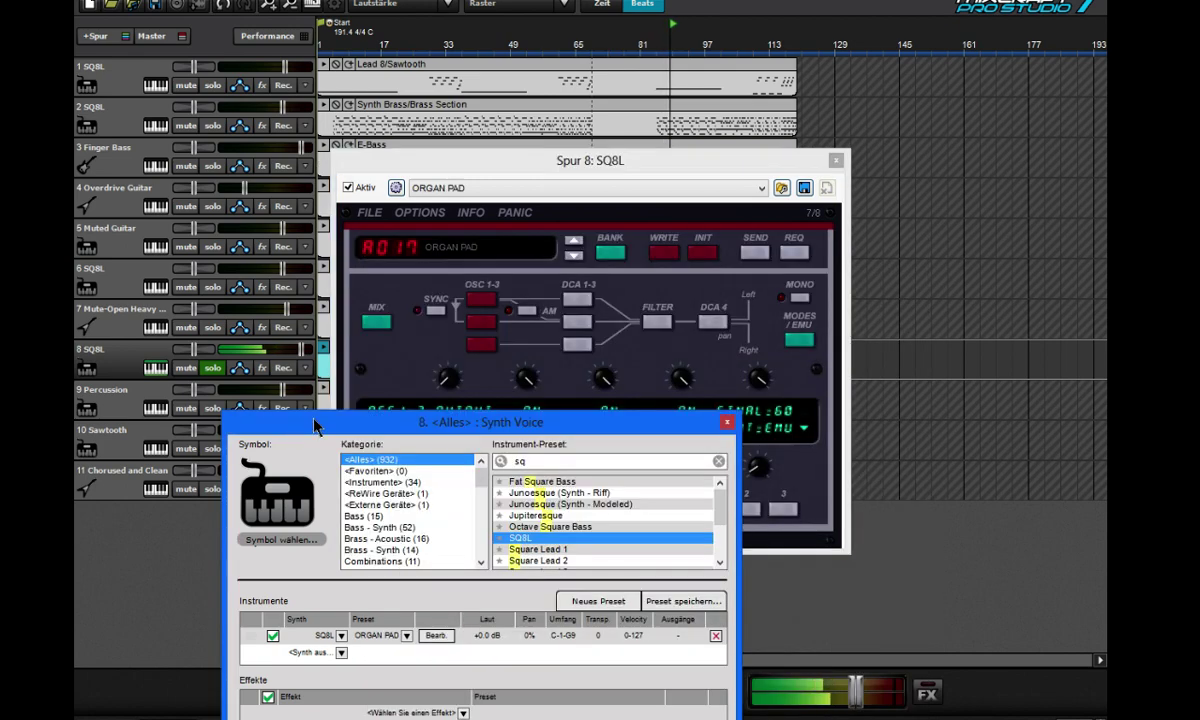
left_click(727, 422)
left_click_drag(590, 161, 265, 168)
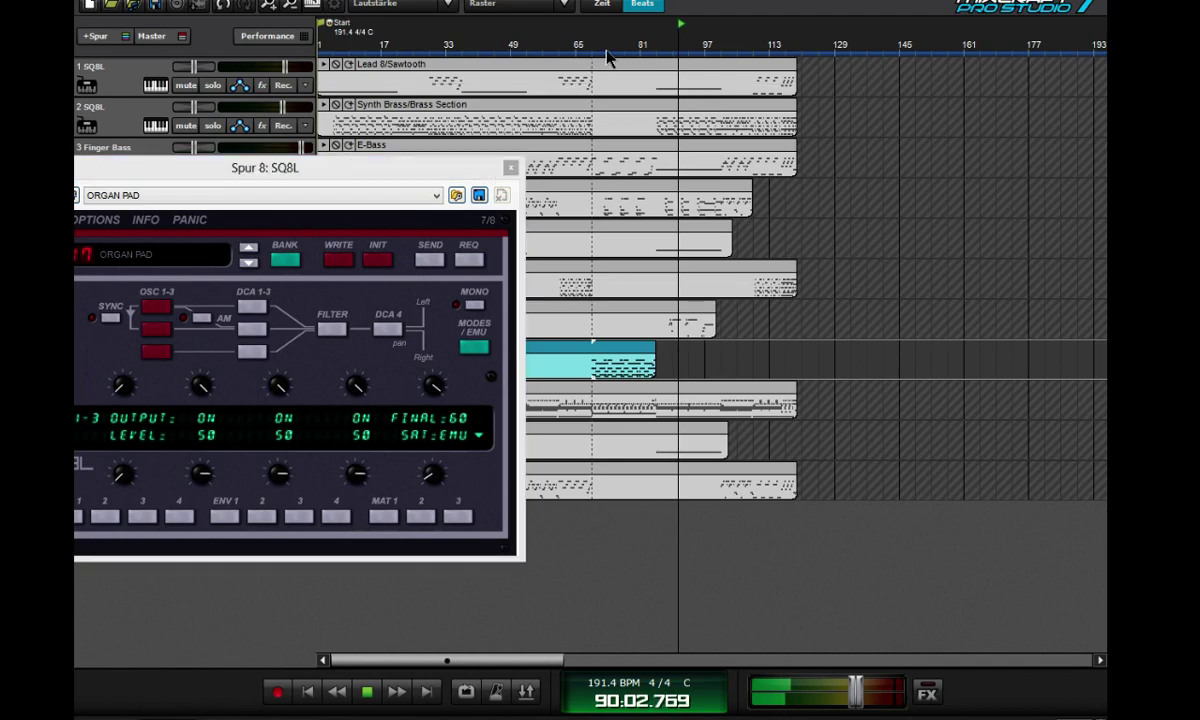
left_click(607, 58)
left_click_drag(420, 168, 800, 148)
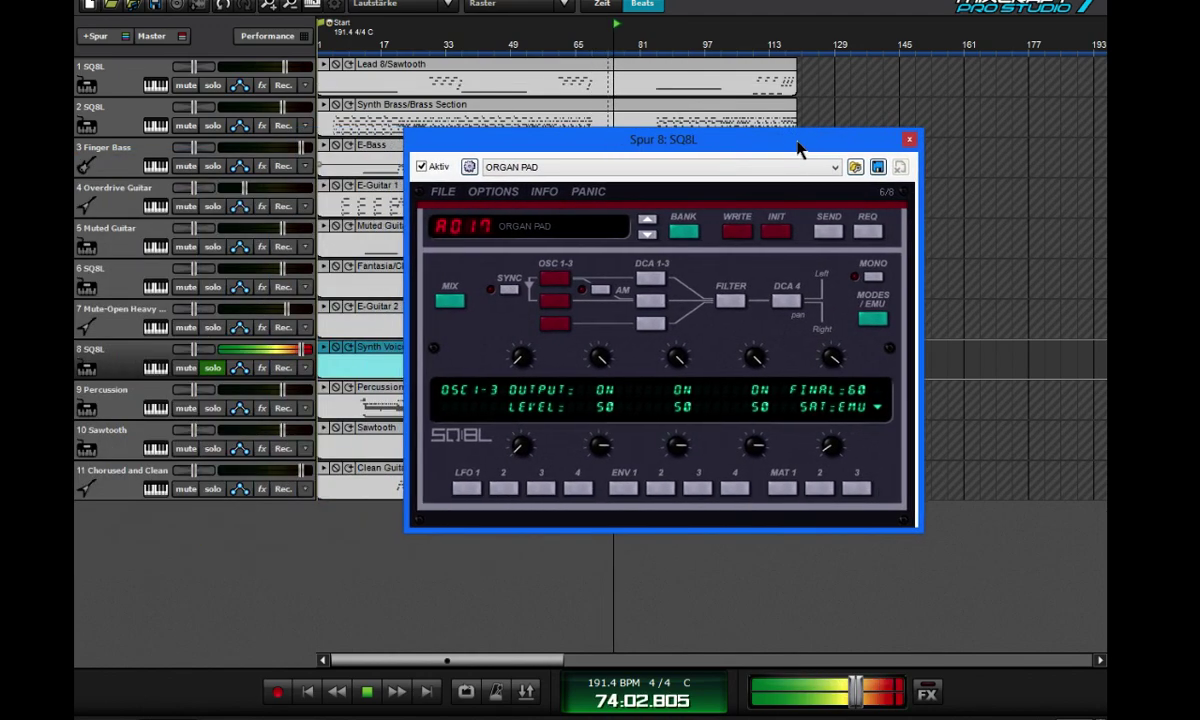
left_click(285, 360)
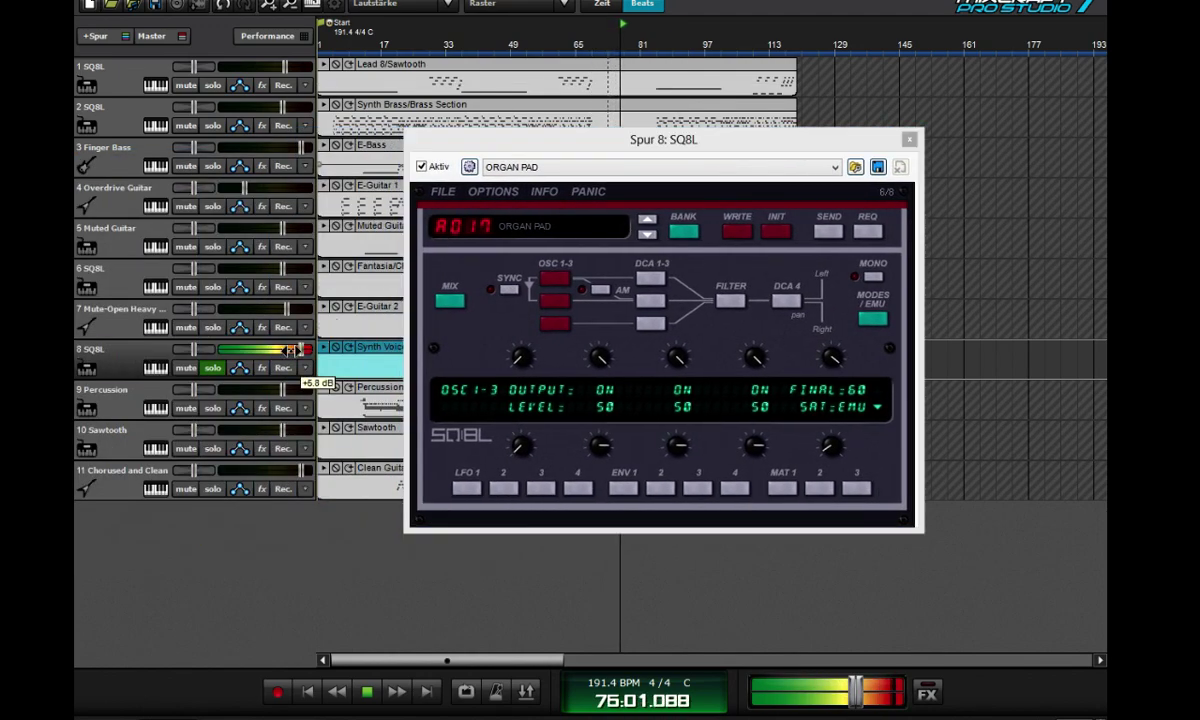
- Load the COOL-CHOIR program in track 8's SQ8L and listen to it
left_click(480, 243)
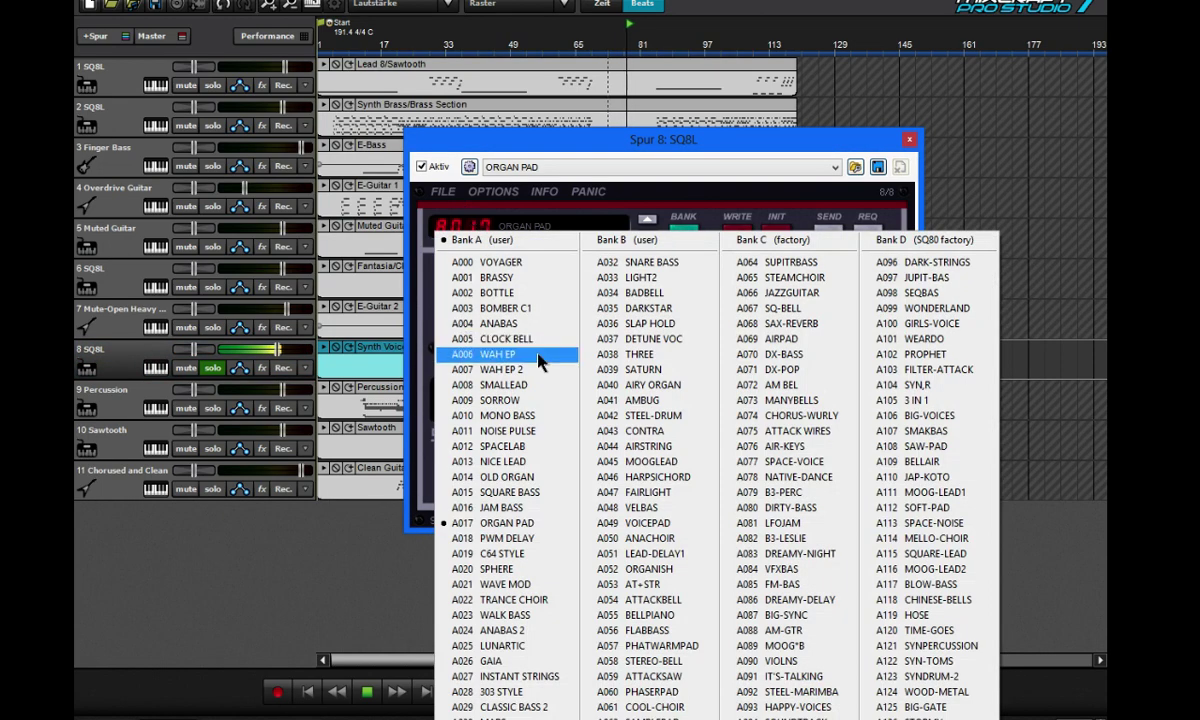
left_click(650, 707)
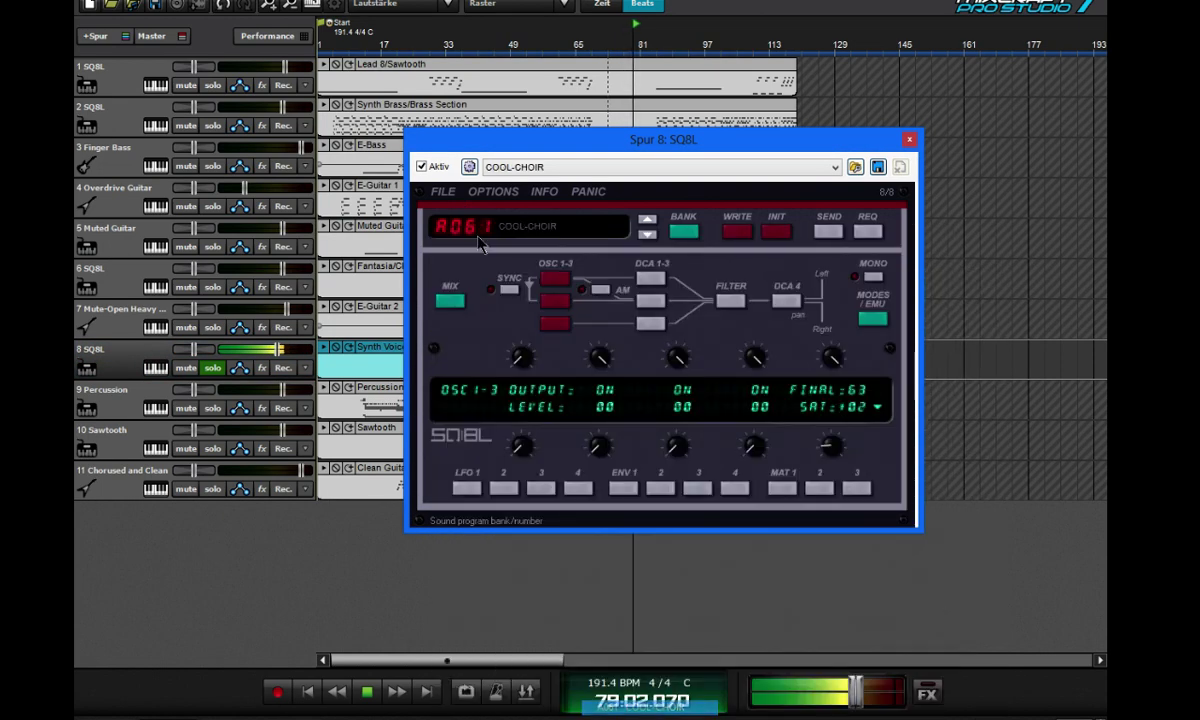
left_click(368, 692)
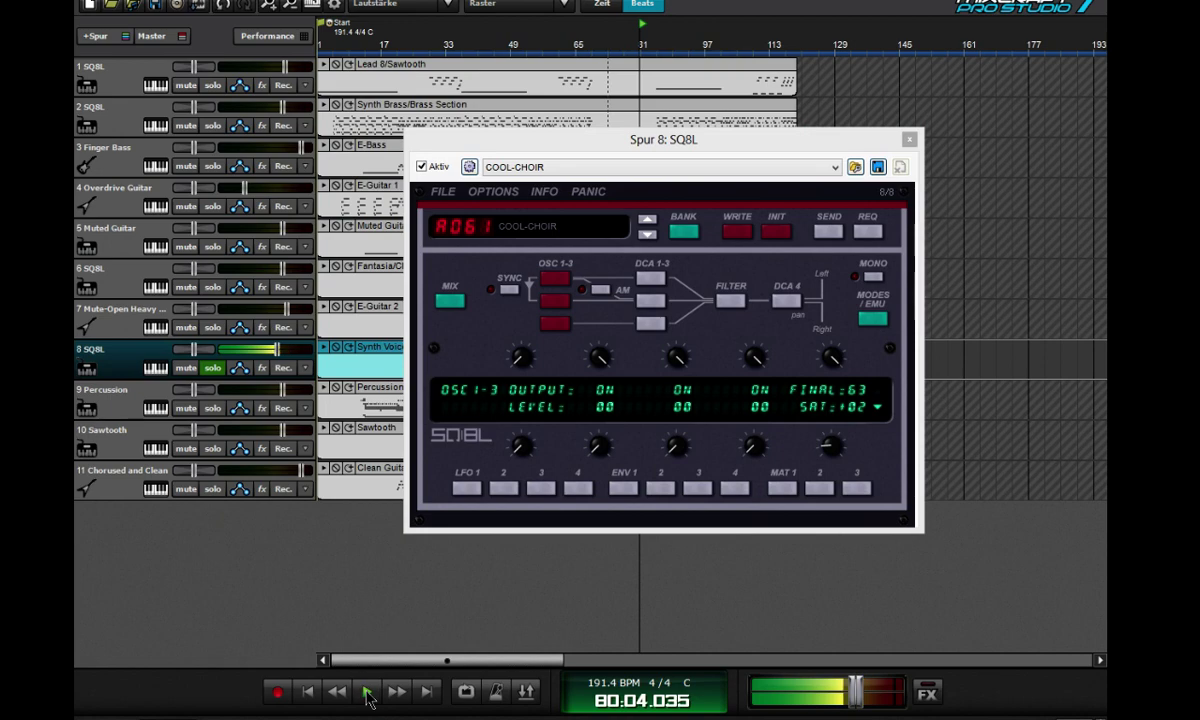
- Load the SPACE-VOICE program in track 8's SQ8L and replay the voice part from about bar 69
left_click(530, 226)
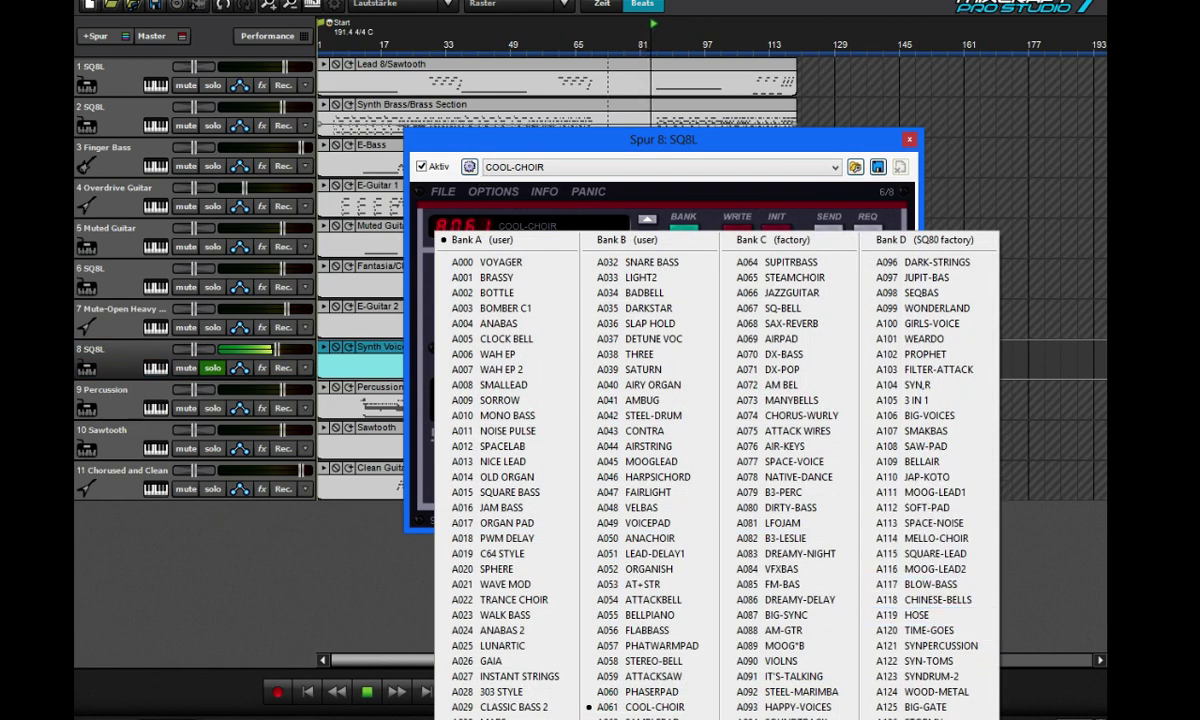
left_click(790, 461)
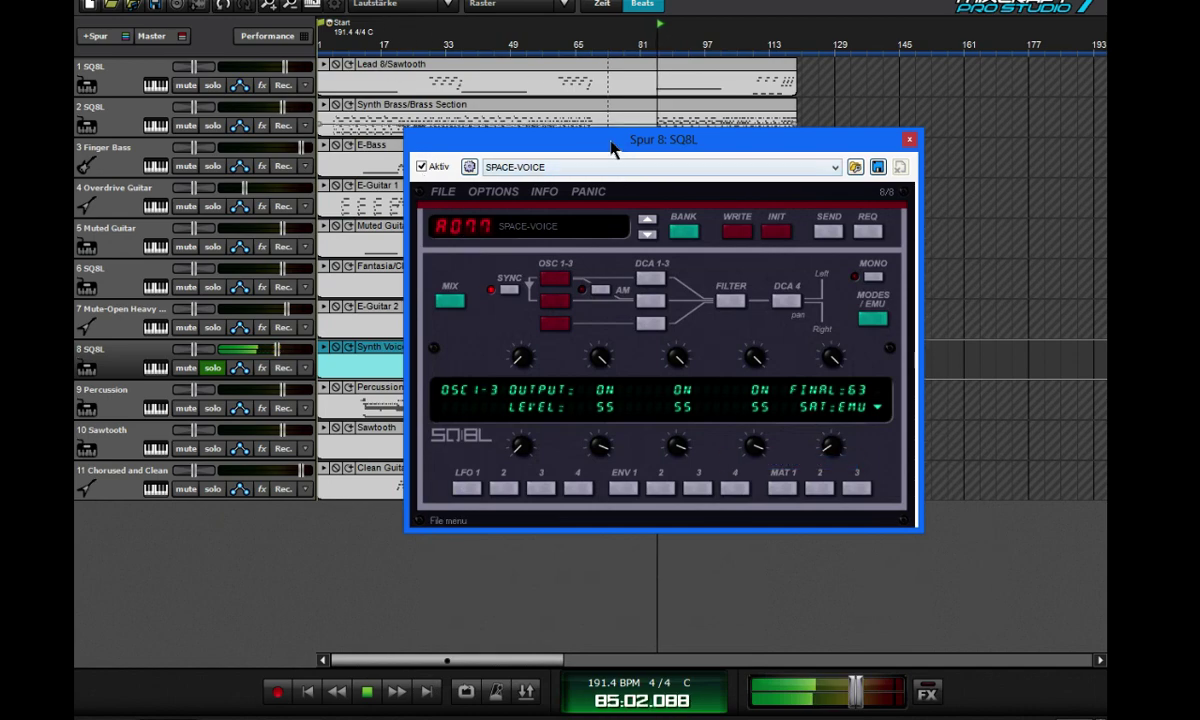
left_click_drag(612, 148, 280, 208)
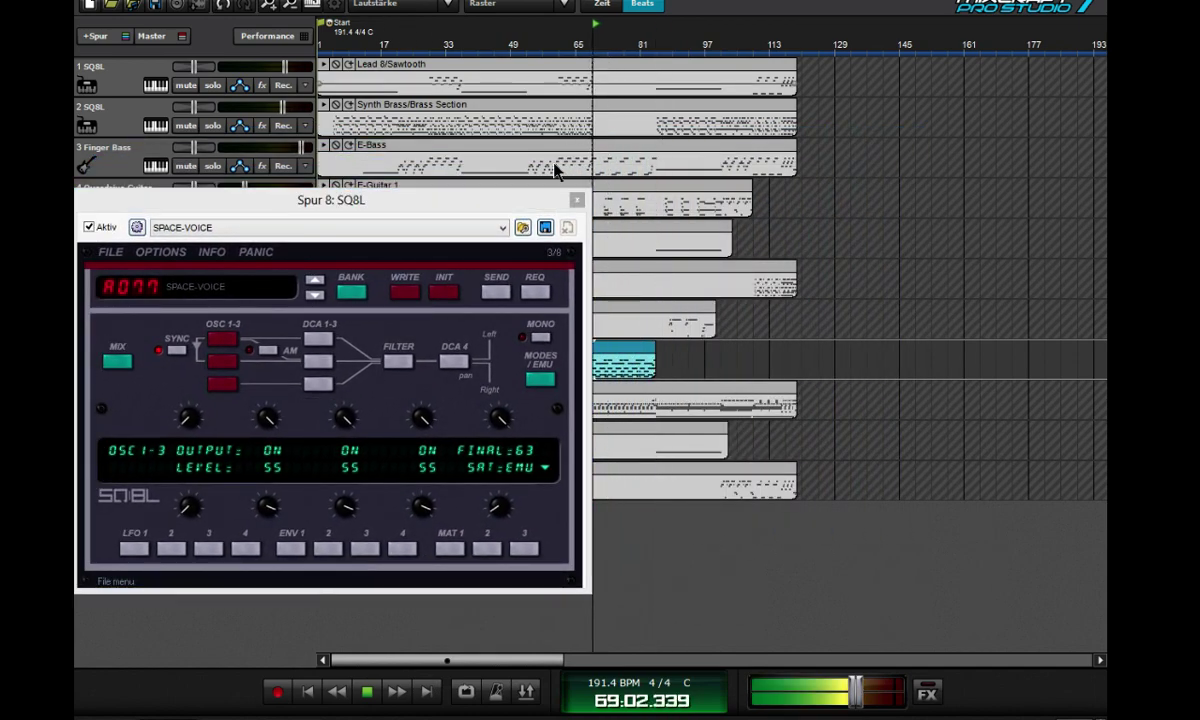
left_click_drag(522, 201, 925, 192)
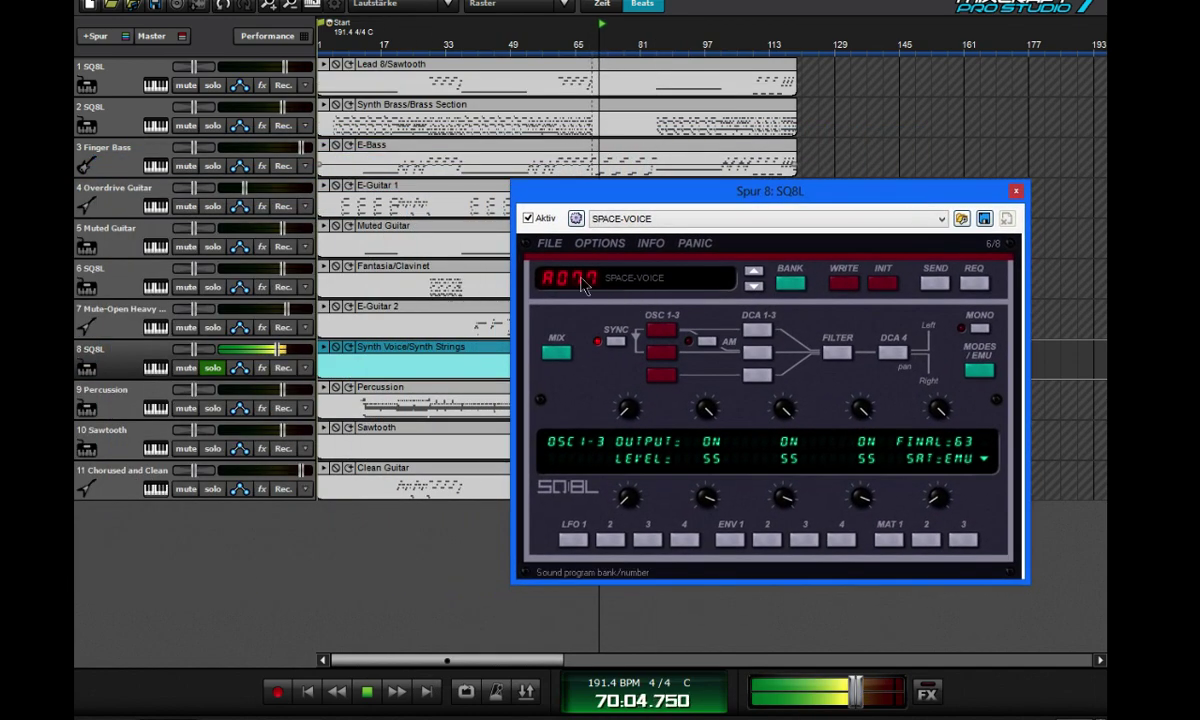
- Load the STEAMCHOIR program from the factory Bank C in track 8's SQ8L
left_click(585, 285)
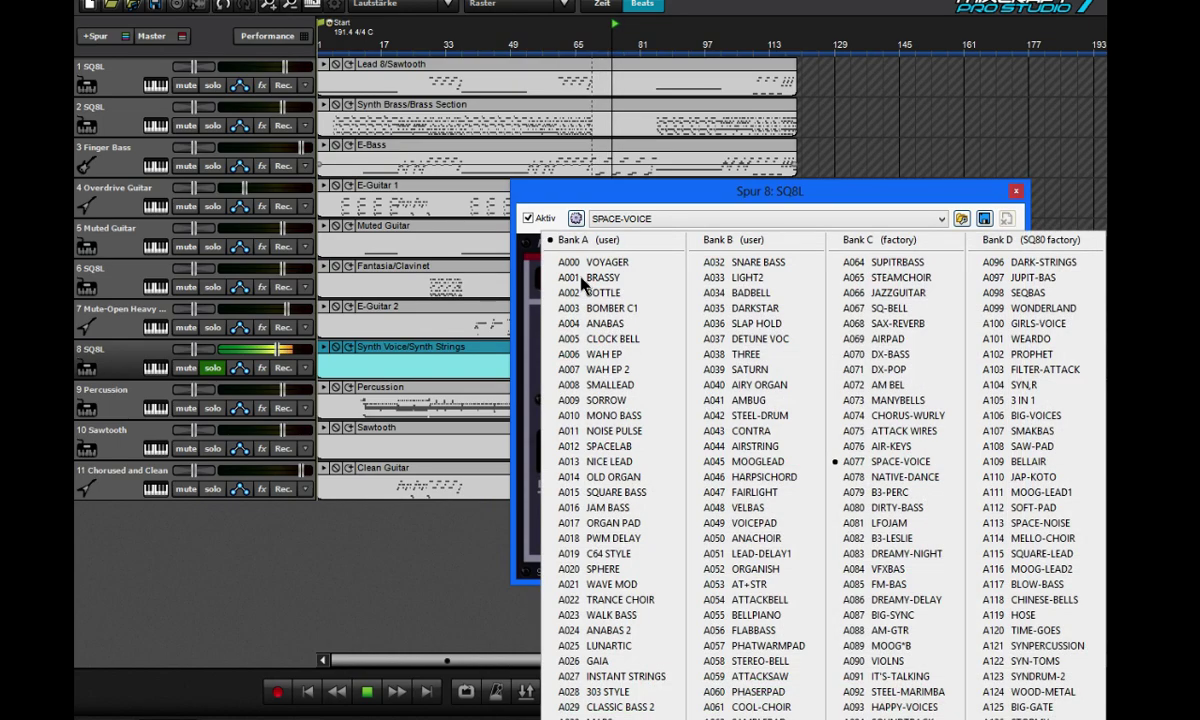
left_click(900, 277)
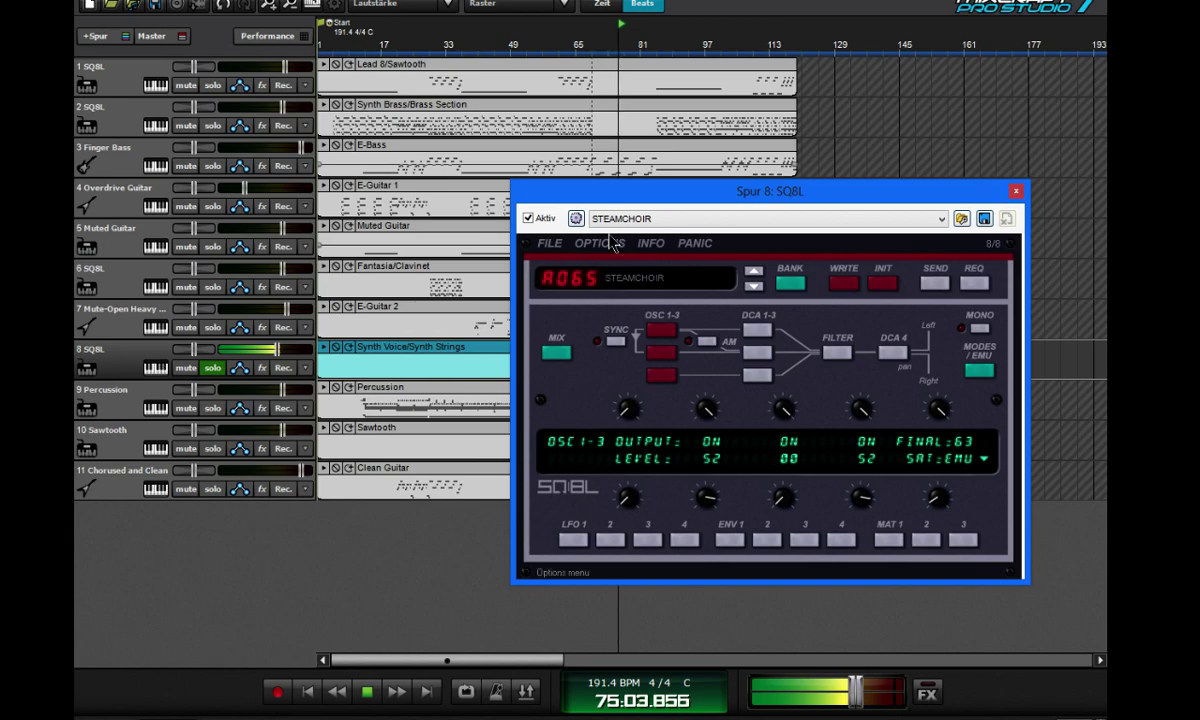
- Load the ANACHOIR program from Bank B in track 8's SQ8L and listen to it
left_click_drag(614, 202, 560, 185)
left_click(512, 270)
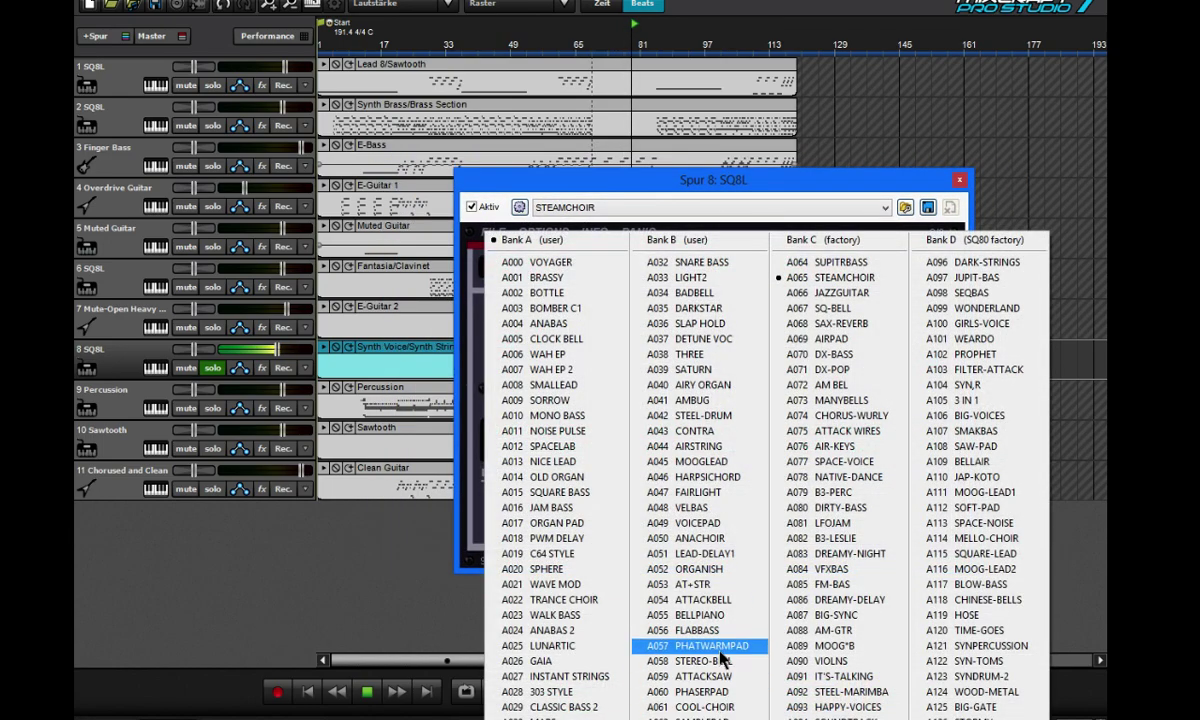
left_click(742, 538)
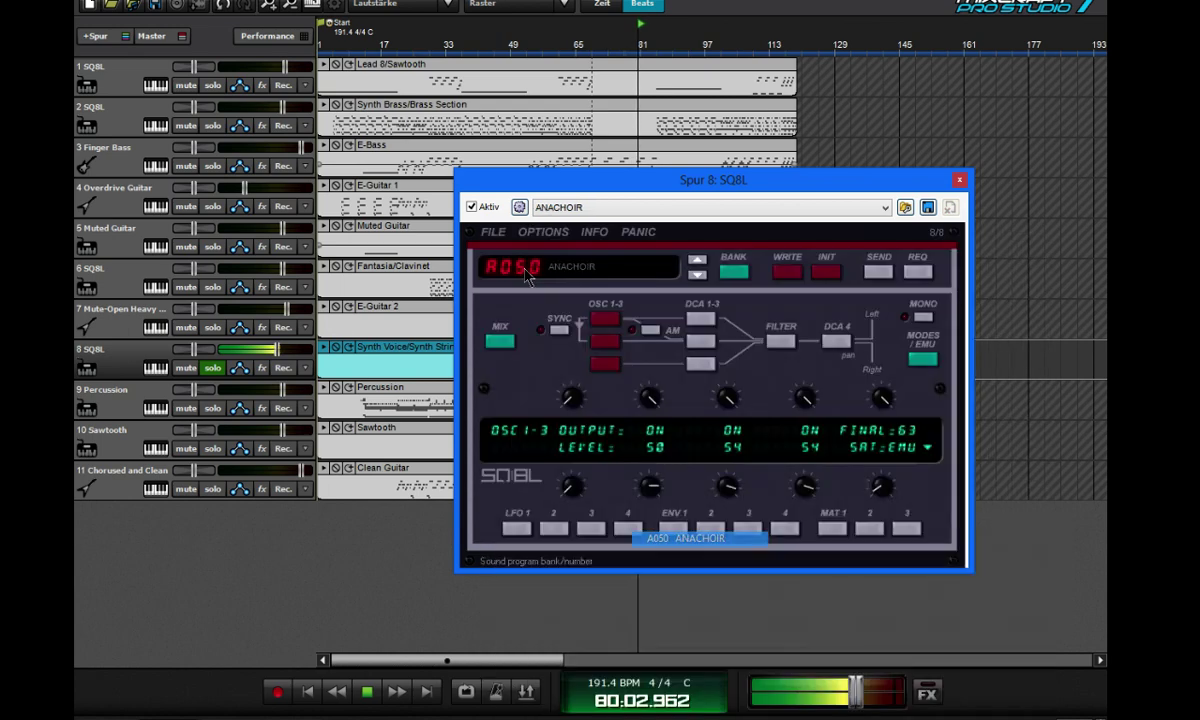
left_click_drag(579, 190, 603, 190)
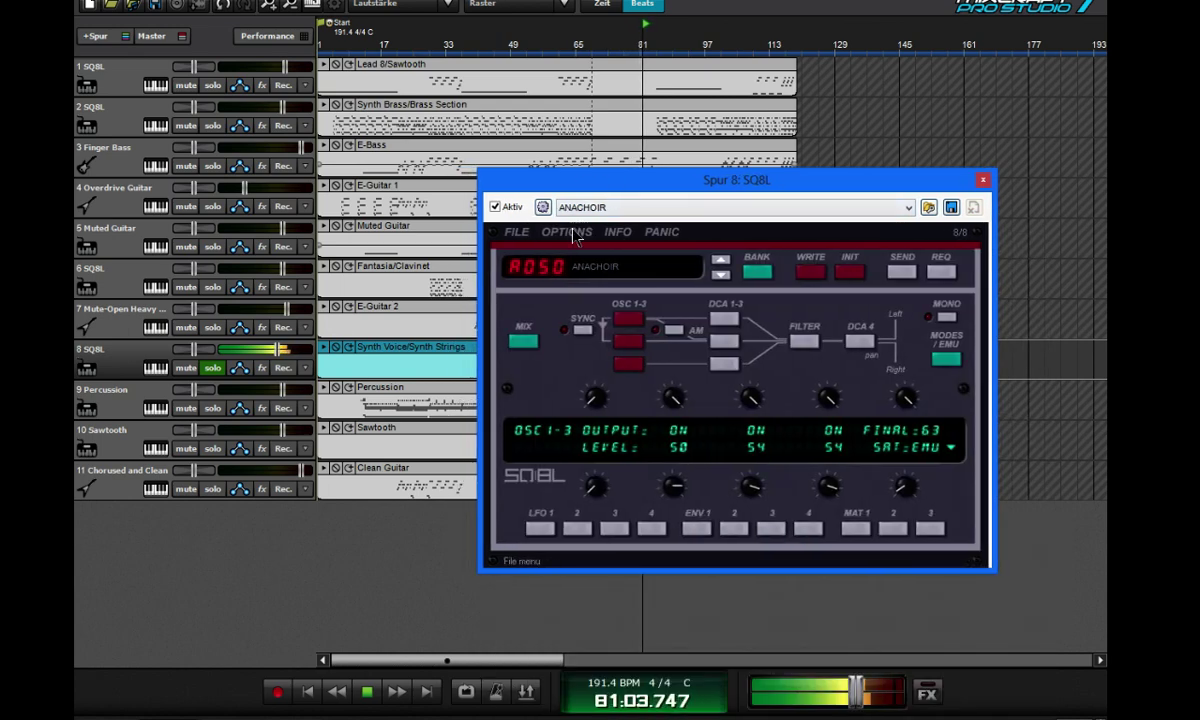
- Load the GIRLS-VOICE program from Bank D in track 8's SQ8L, replay from about bar 69, and close the synth window
left_click(543, 271)
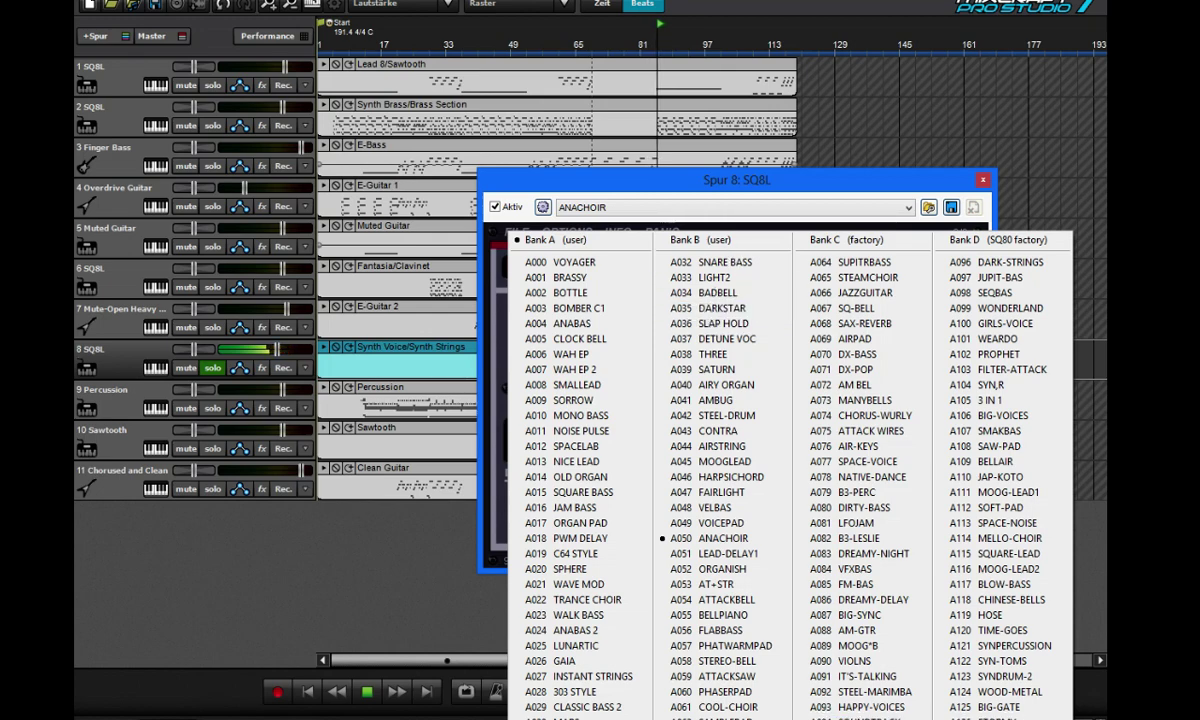
left_click(990, 323)
left_click_drag(595, 195, 135, 363)
left_click(591, 56)
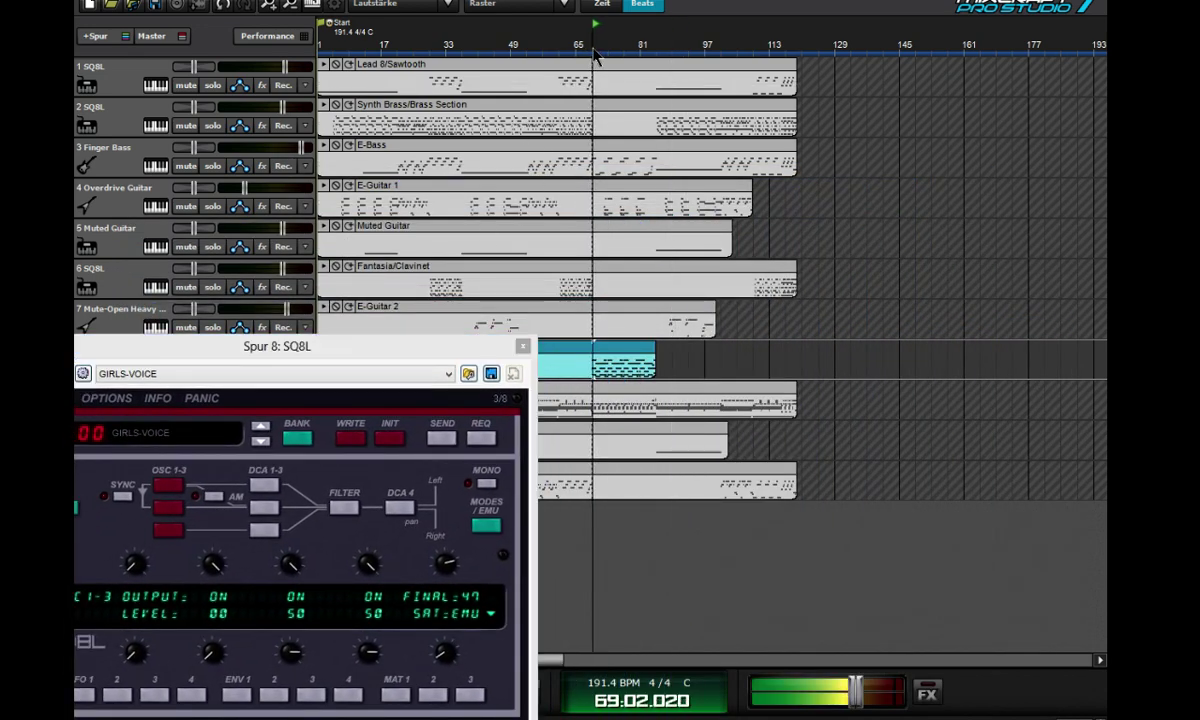
left_click_drag(366, 354, 693, 313)
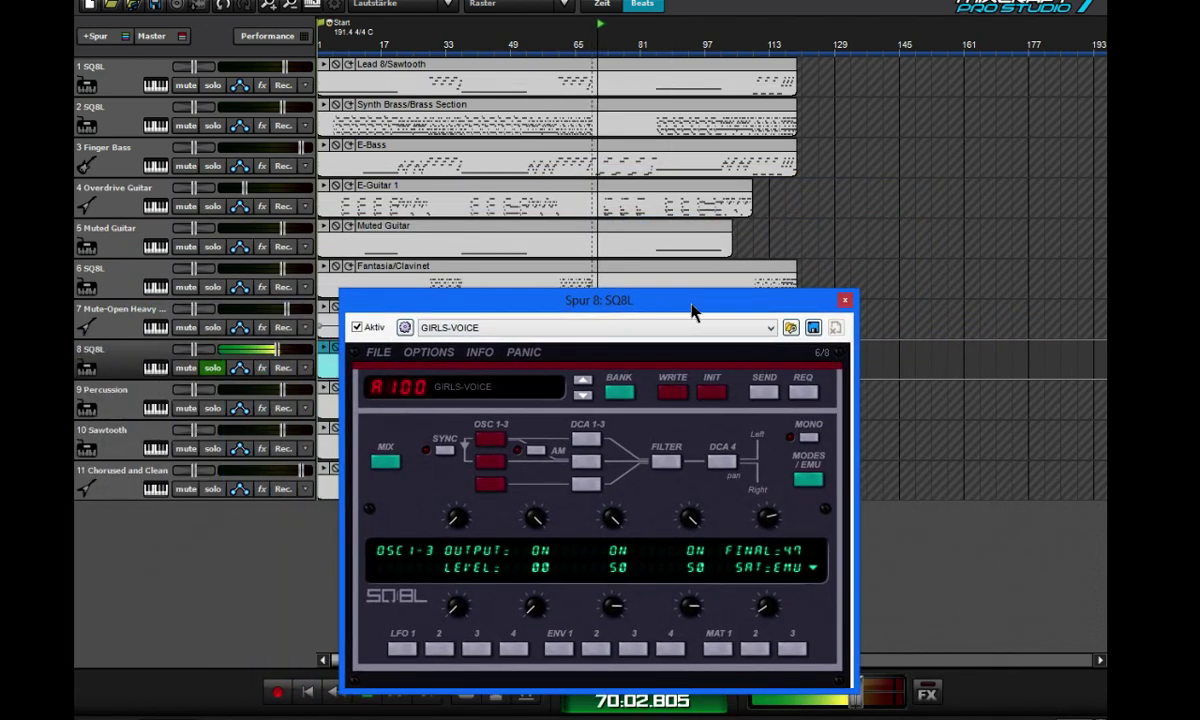
left_click(844, 300)
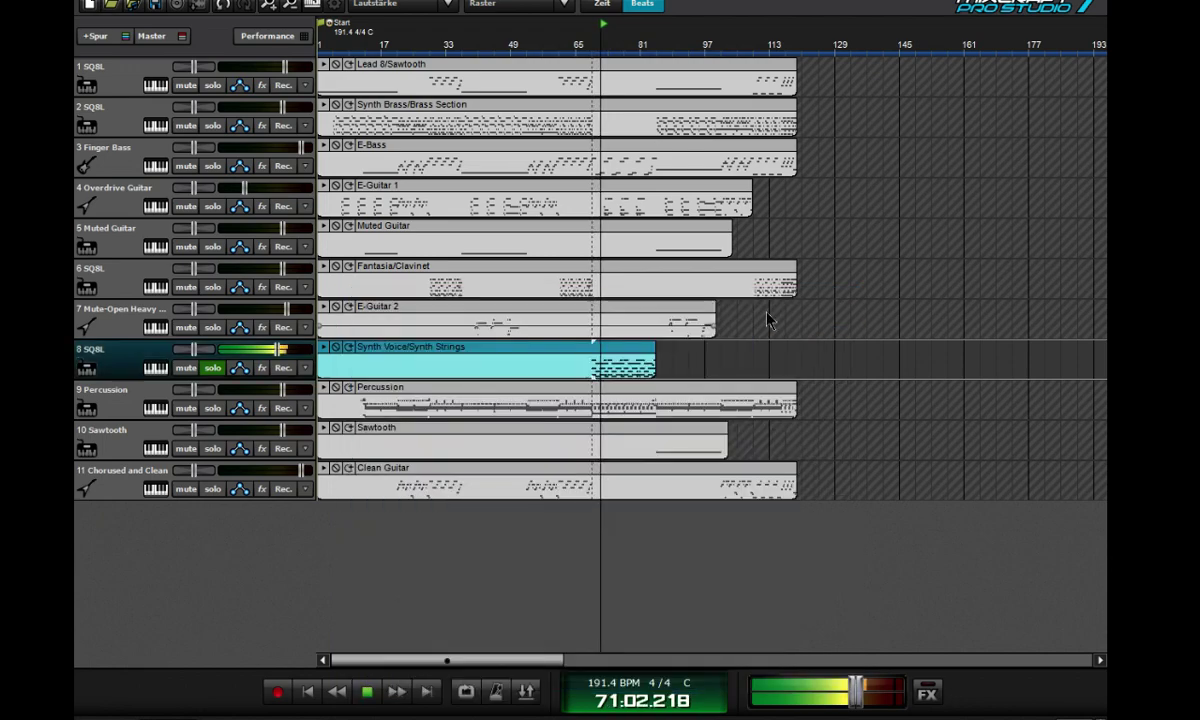
- Add an Acoustica Flanger with the Lasso!! preset to track 8's instrument effects, listen, and stop playback
left_click(156, 368)
left_click_drag(406, 442, 585, 175)
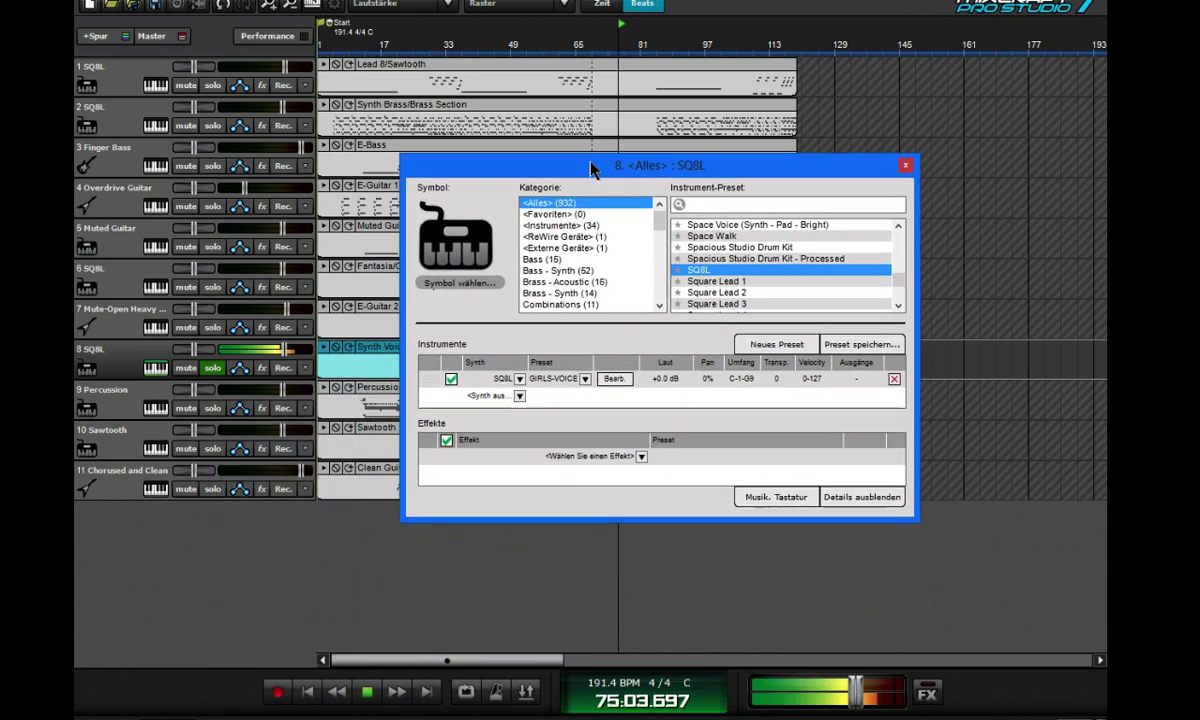
left_click(641, 458)
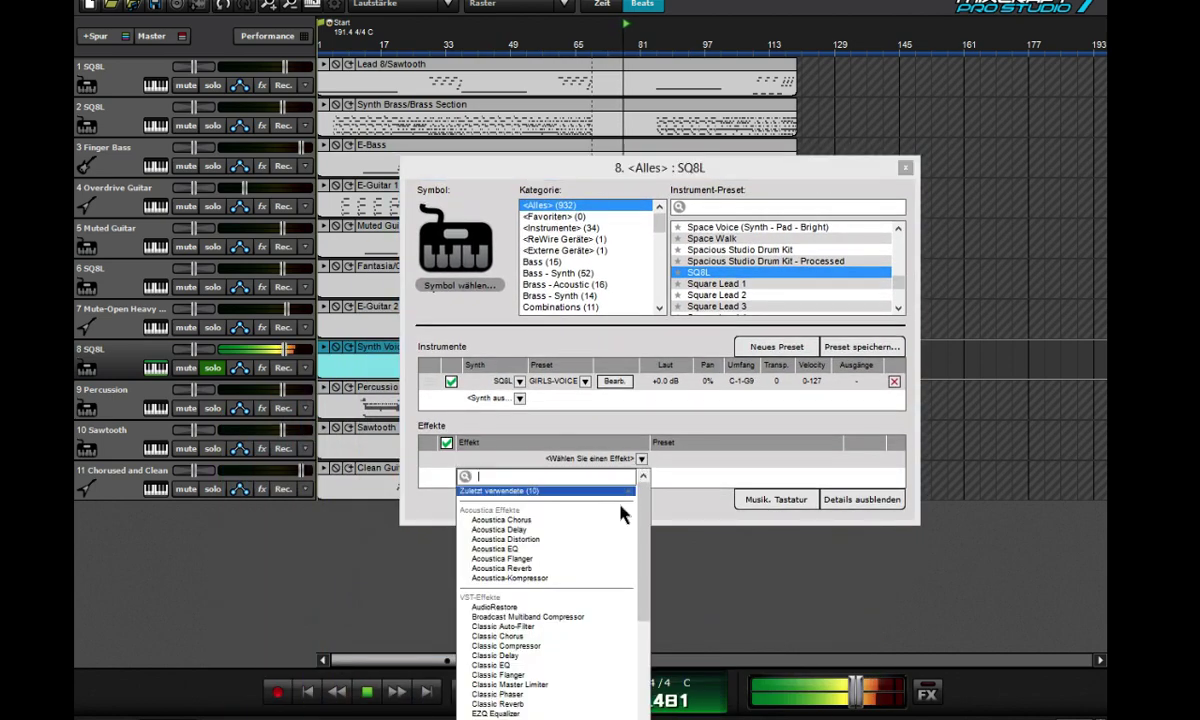
left_click(580, 558)
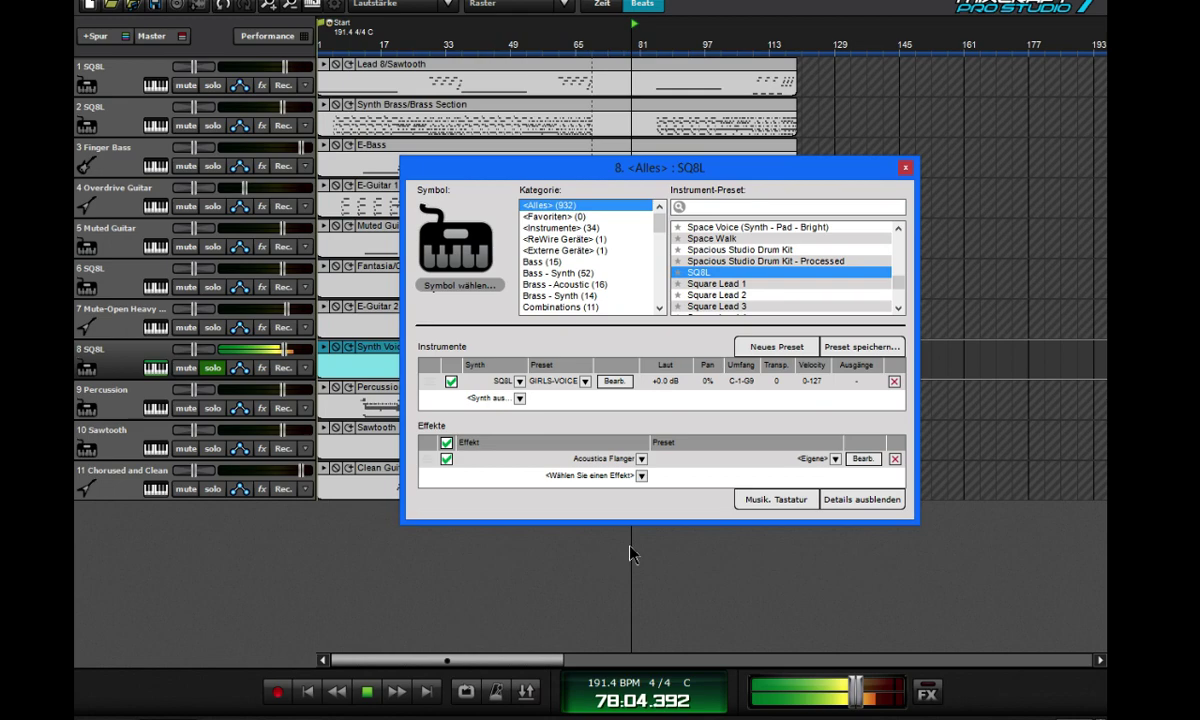
left_click(834, 458)
left_click(792, 522)
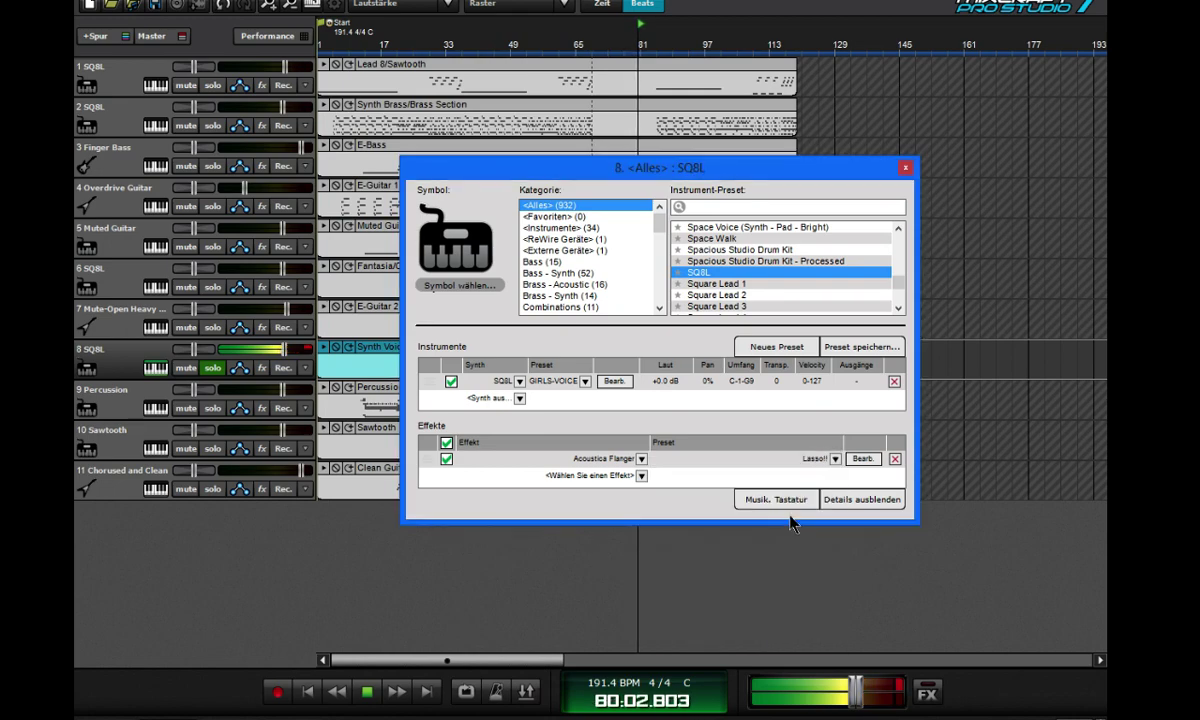
left_click_drag(655, 188, 855, 184)
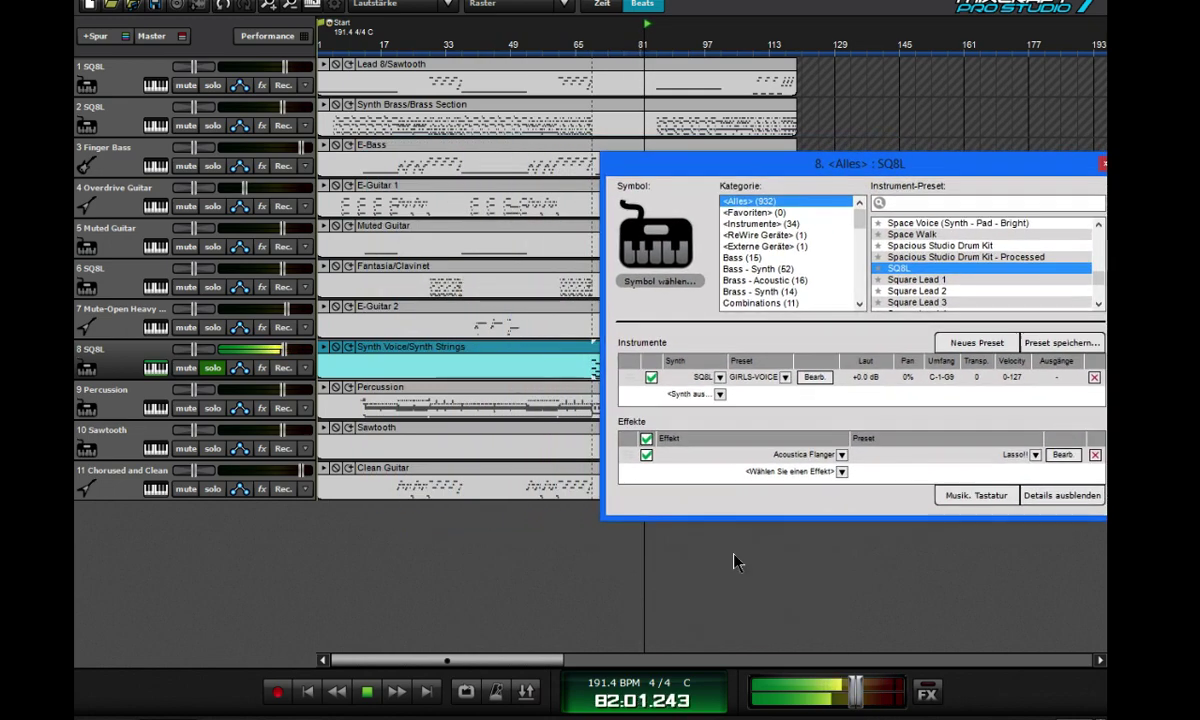
left_click(369, 693)
- Replace track 8's flanger with Fruity Phaser, check its settings, and replay the voice part from about bar 69
left_click(841, 455)
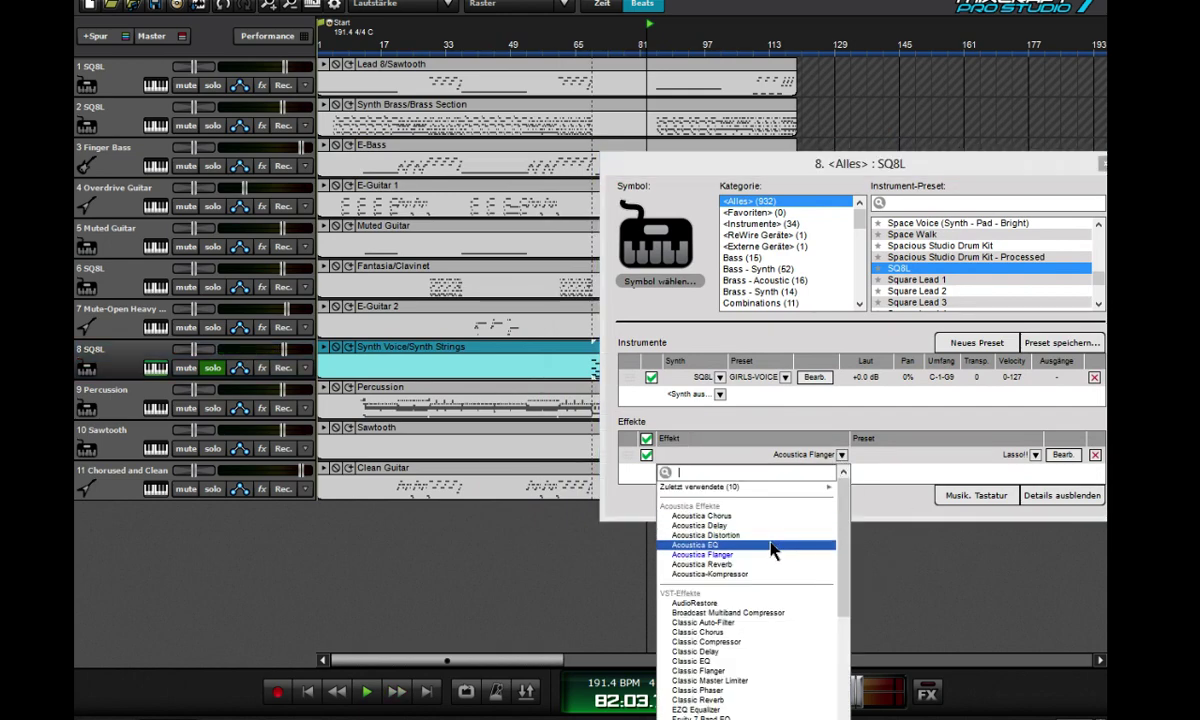
scroll(776, 558, "down", 3)
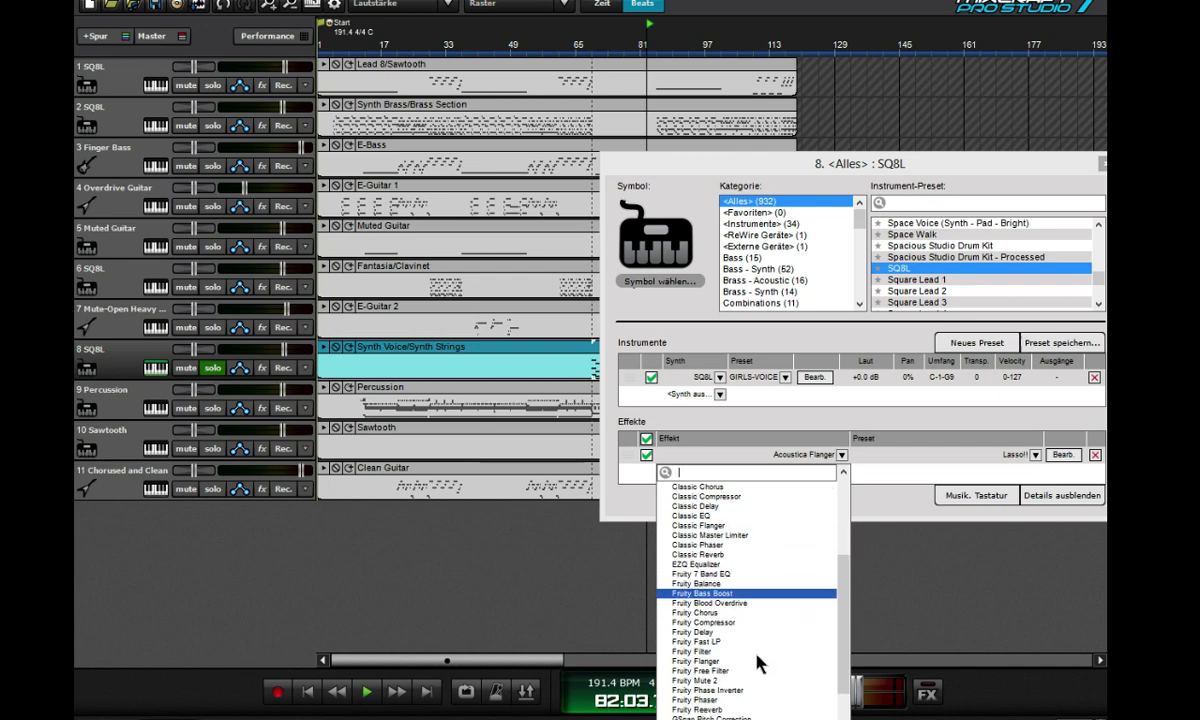
left_click(700, 700)
left_click_drag(740, 172, 412, 182)
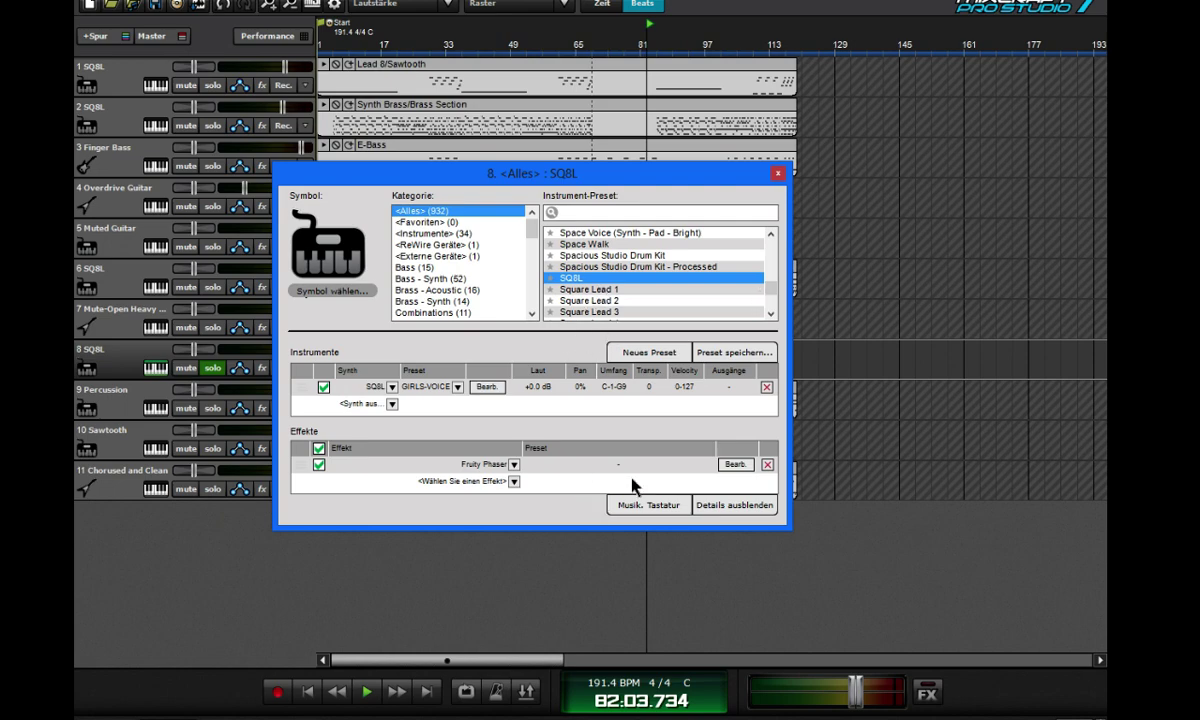
left_click(735, 465)
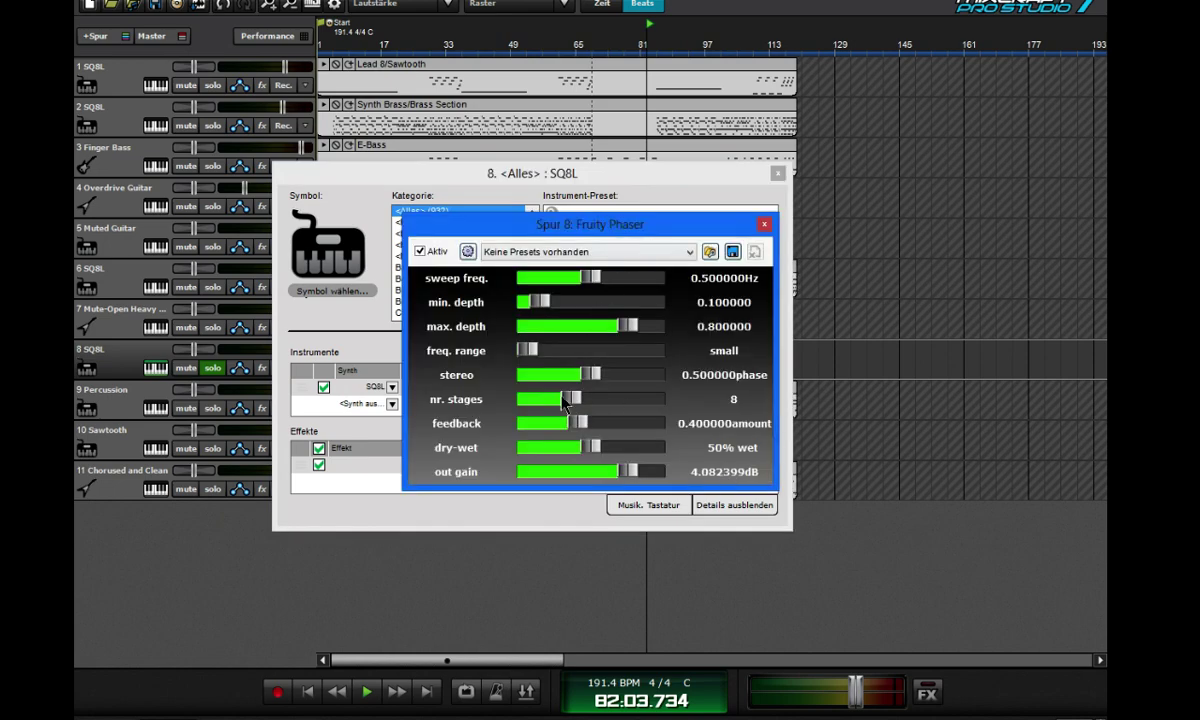
left_click(762, 228)
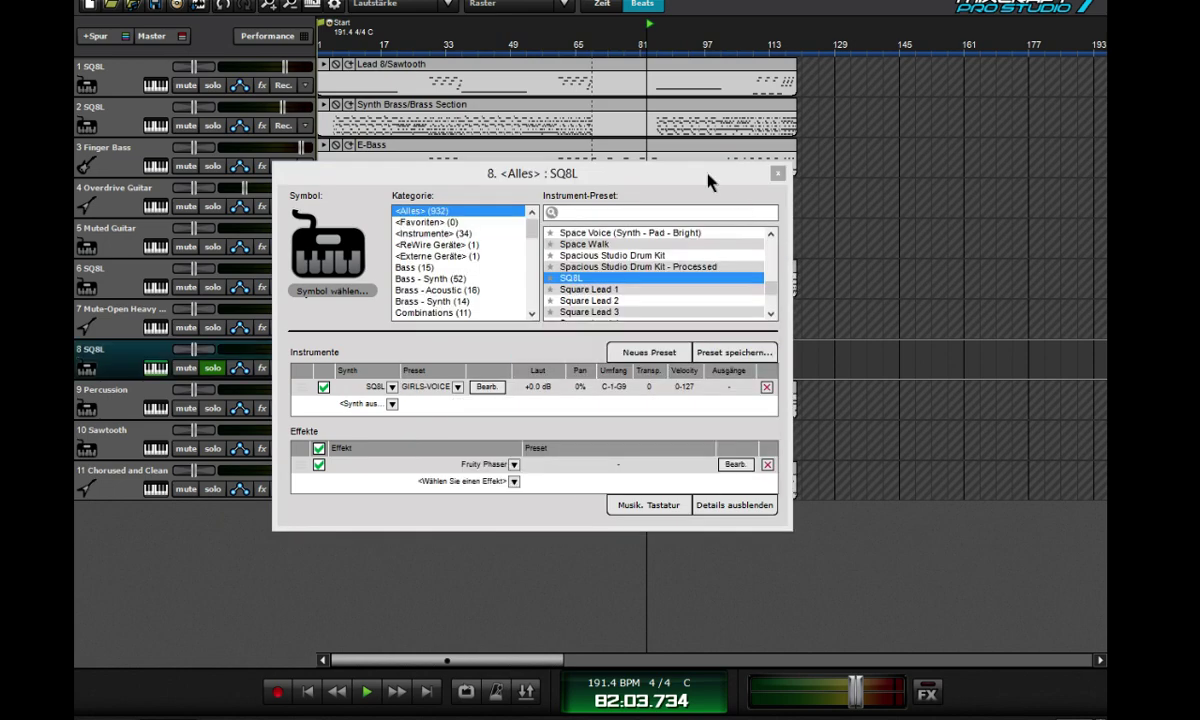
left_click_drag(710, 182, 880, 163)
left_click(595, 55)
- Replace the Fruity Phaser on track 8 with Classic Phaser and replay the voice part from about bar 69
left_click(706, 457)
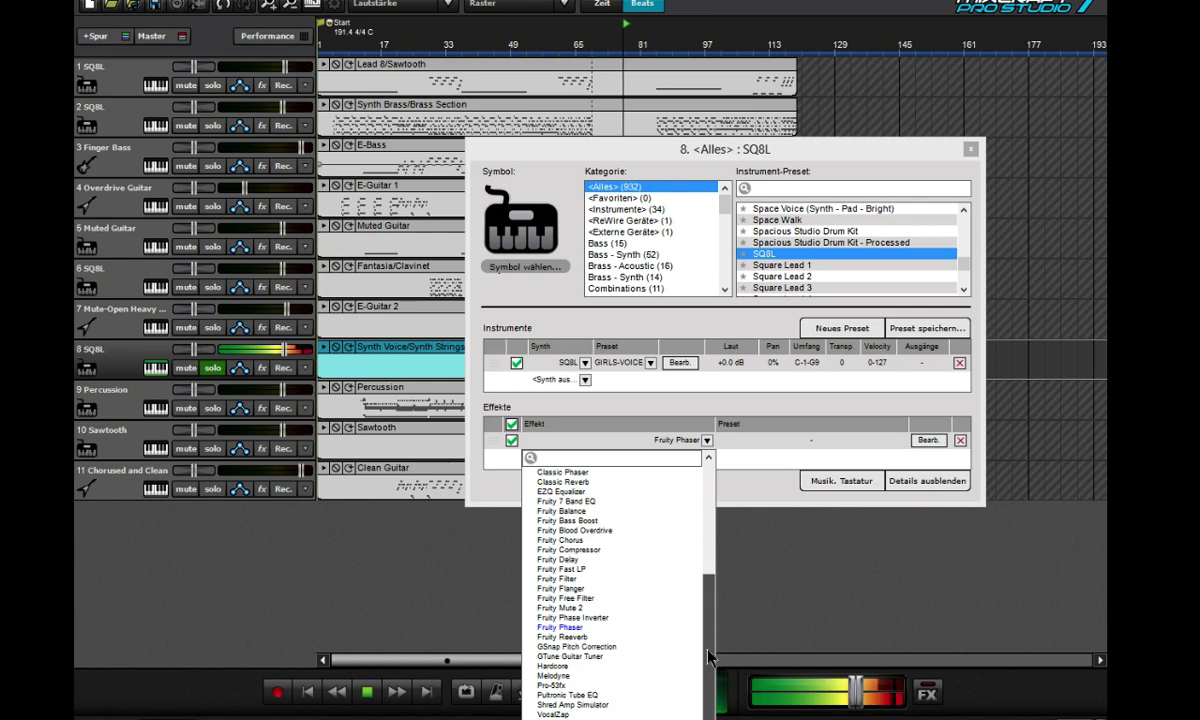
left_click_drag(709, 655, 709, 650)
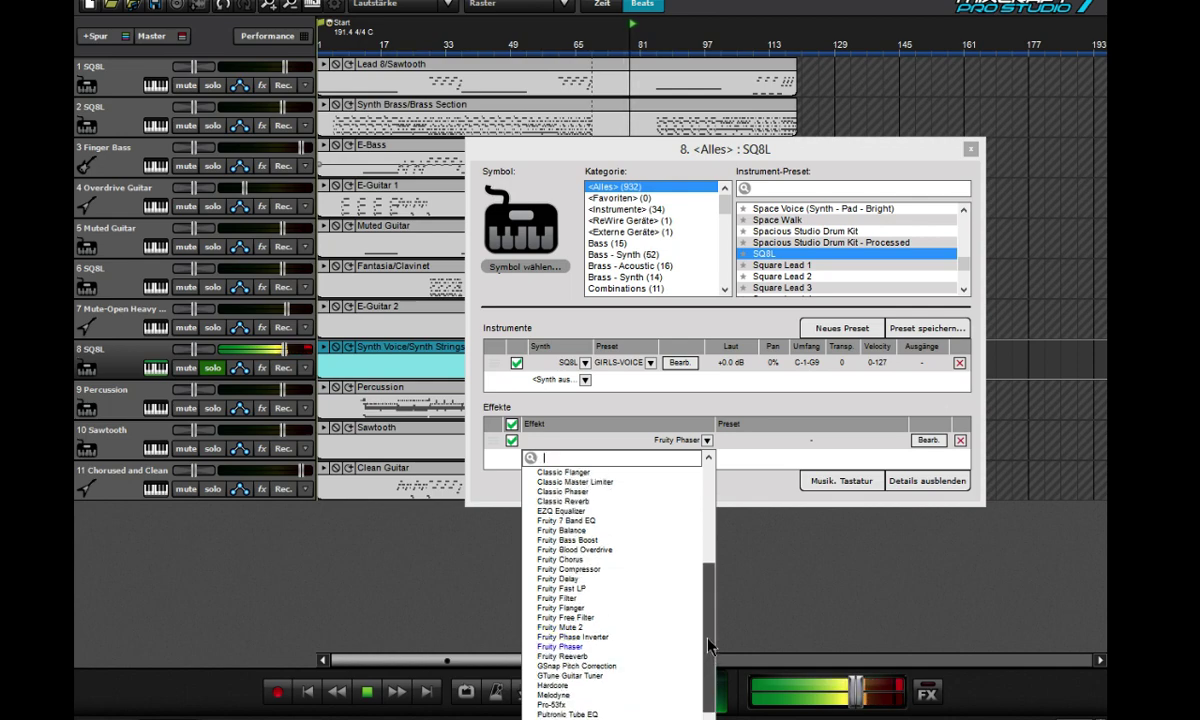
left_click(575, 495)
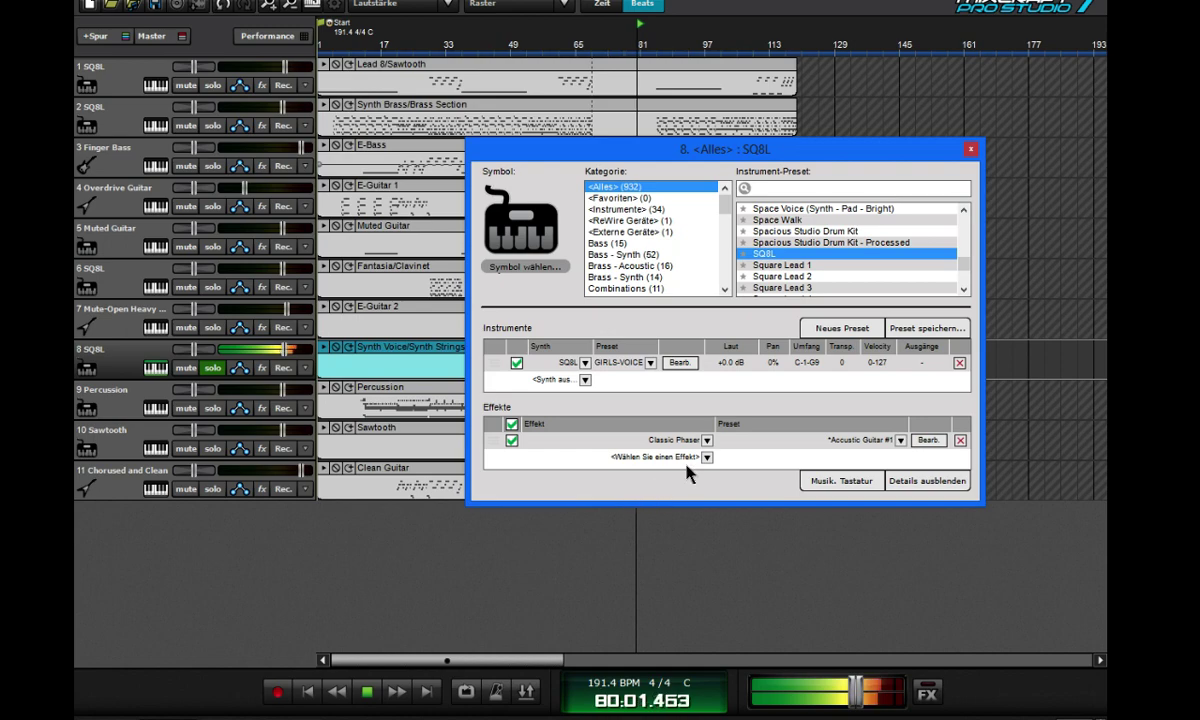
left_click_drag(758, 151, 315, 193)
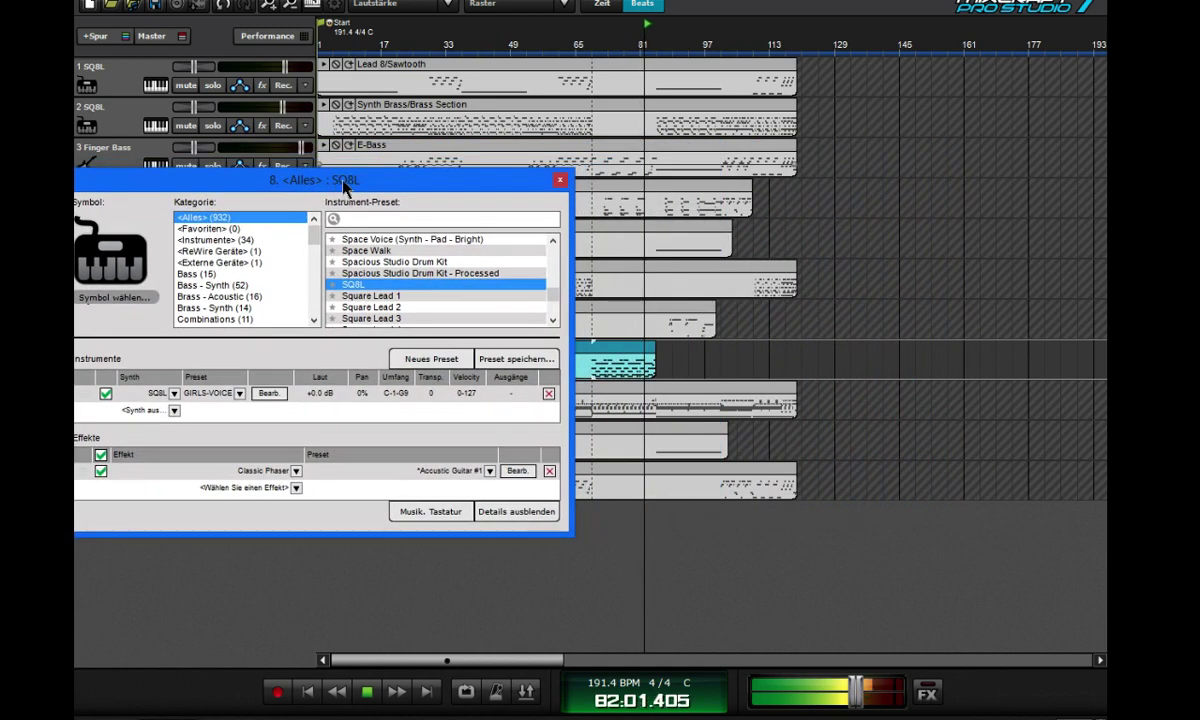
left_click(595, 52)
- Try the Synth Pad #2 and Wub Wub Wub presets of track 8's Classic Phaser
left_click(400, 471)
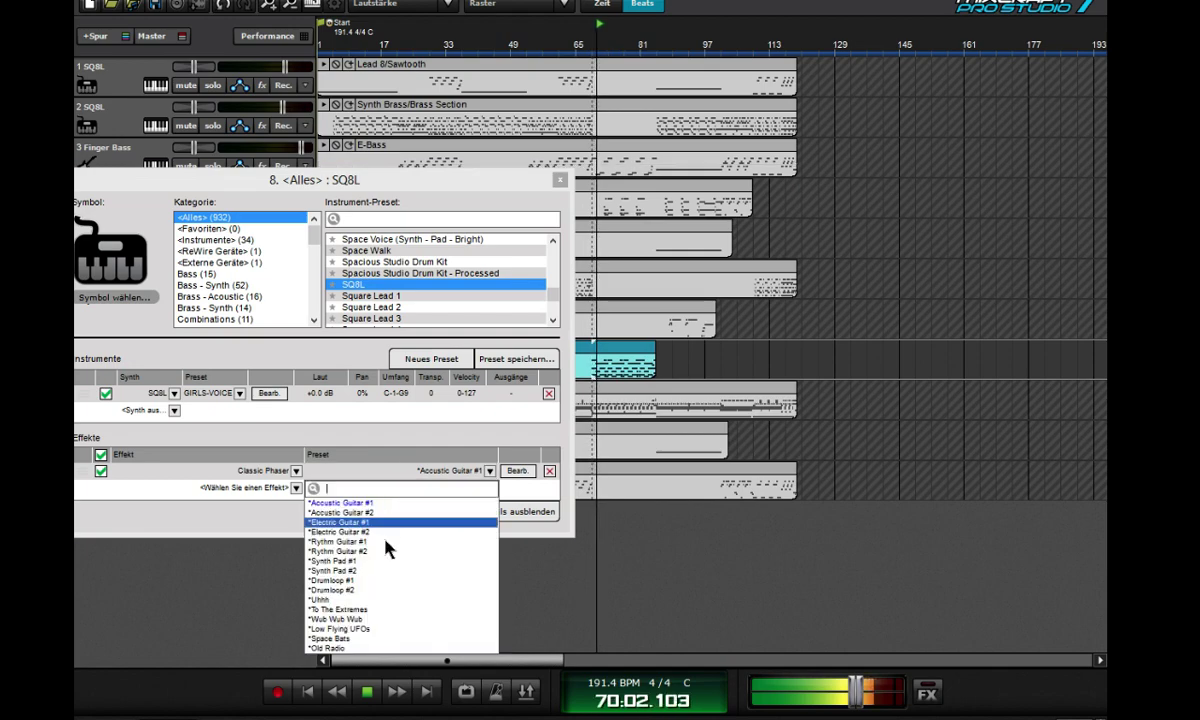
left_click(383, 570)
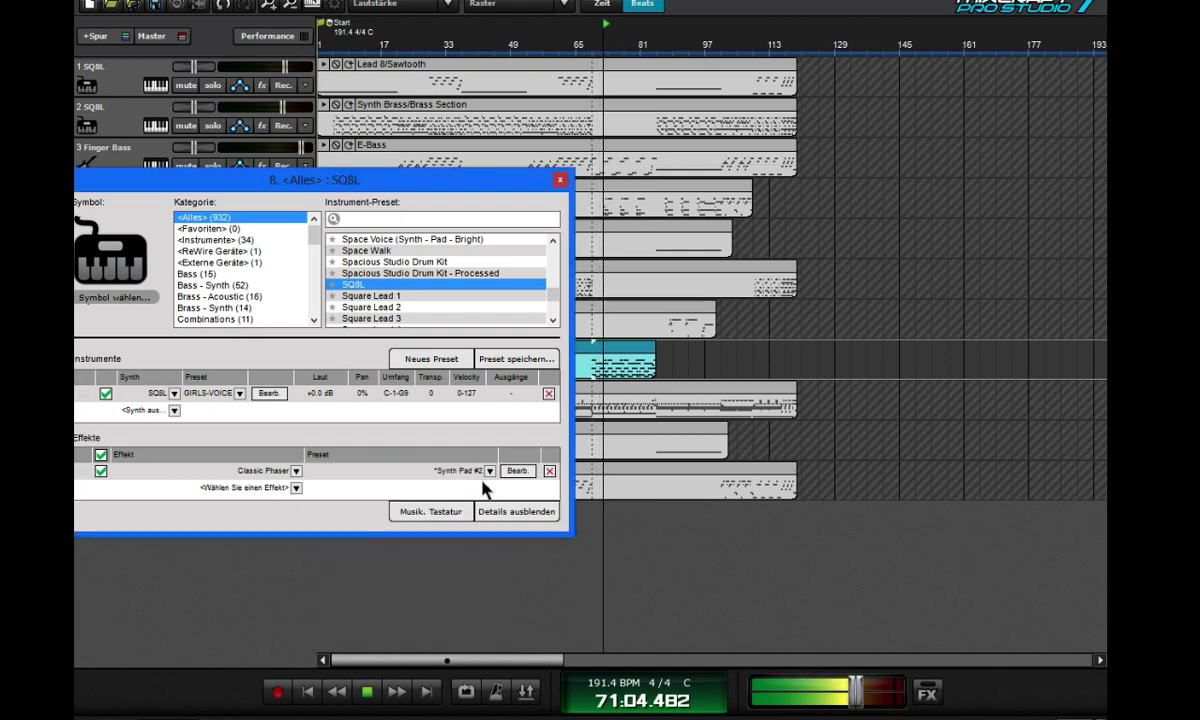
left_click_drag(426, 181, 818, 128)
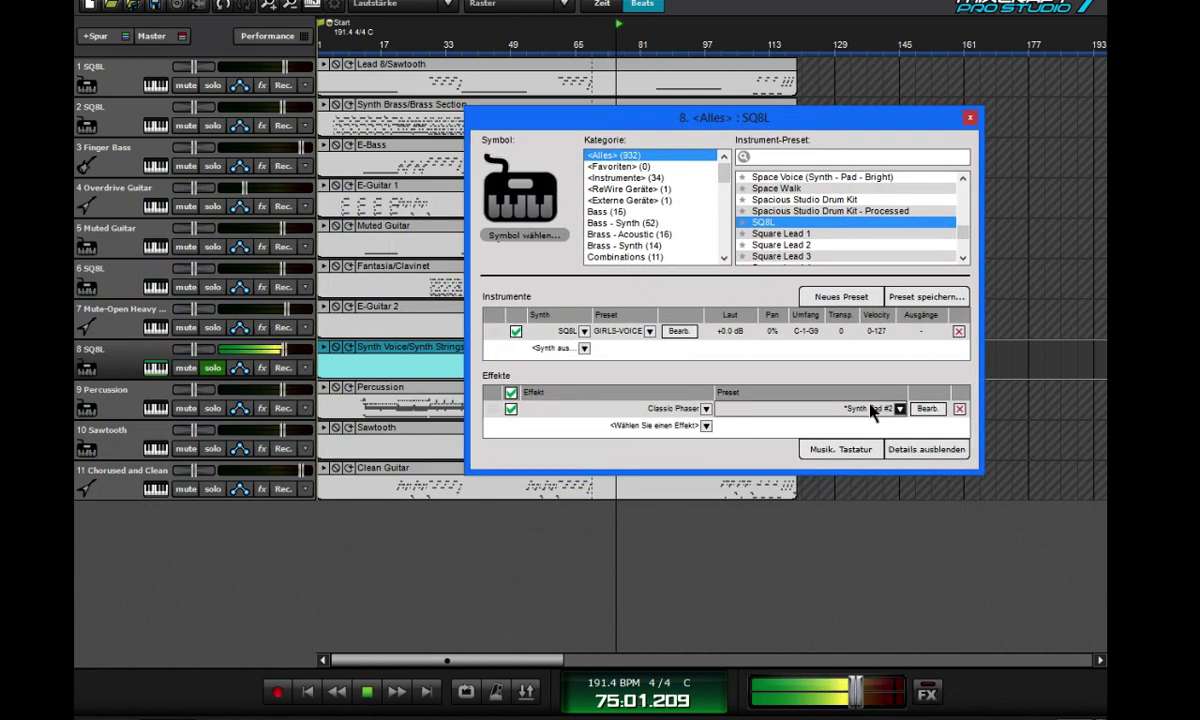
left_click(873, 410)
left_click(822, 566)
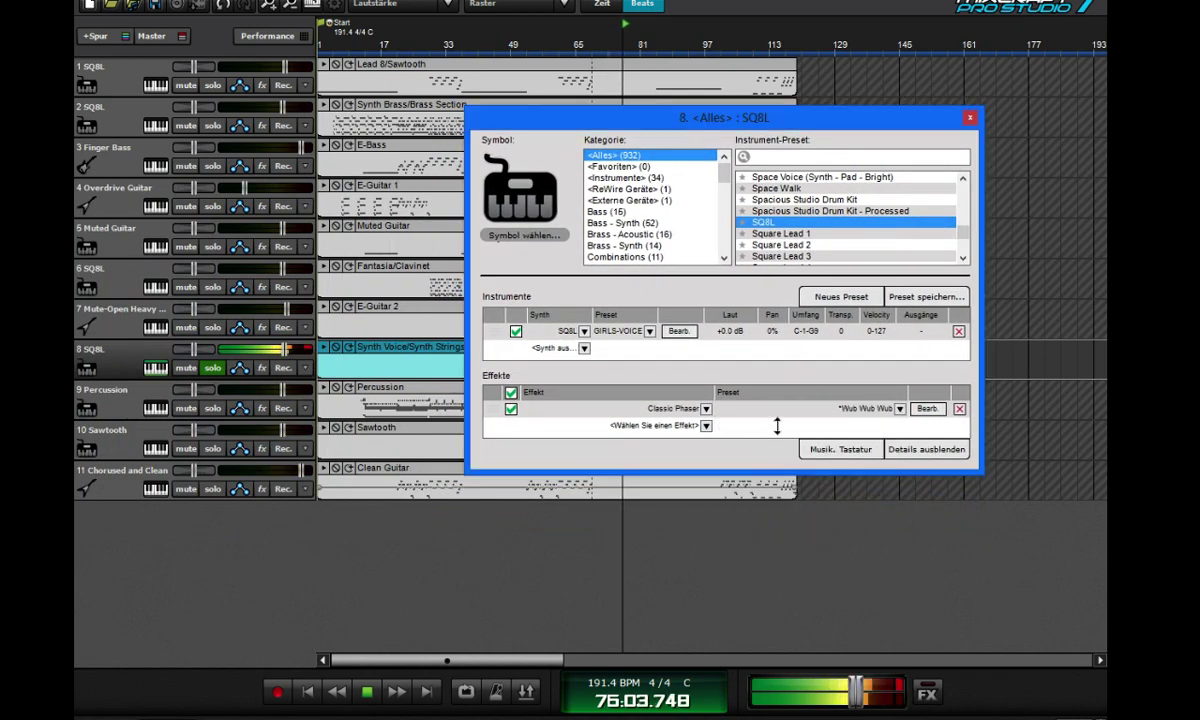
- Set track 8's Classic Phaser to the Electric Guitar #2 preset, lower the track's volume, and stop playback
left_click(860, 409)
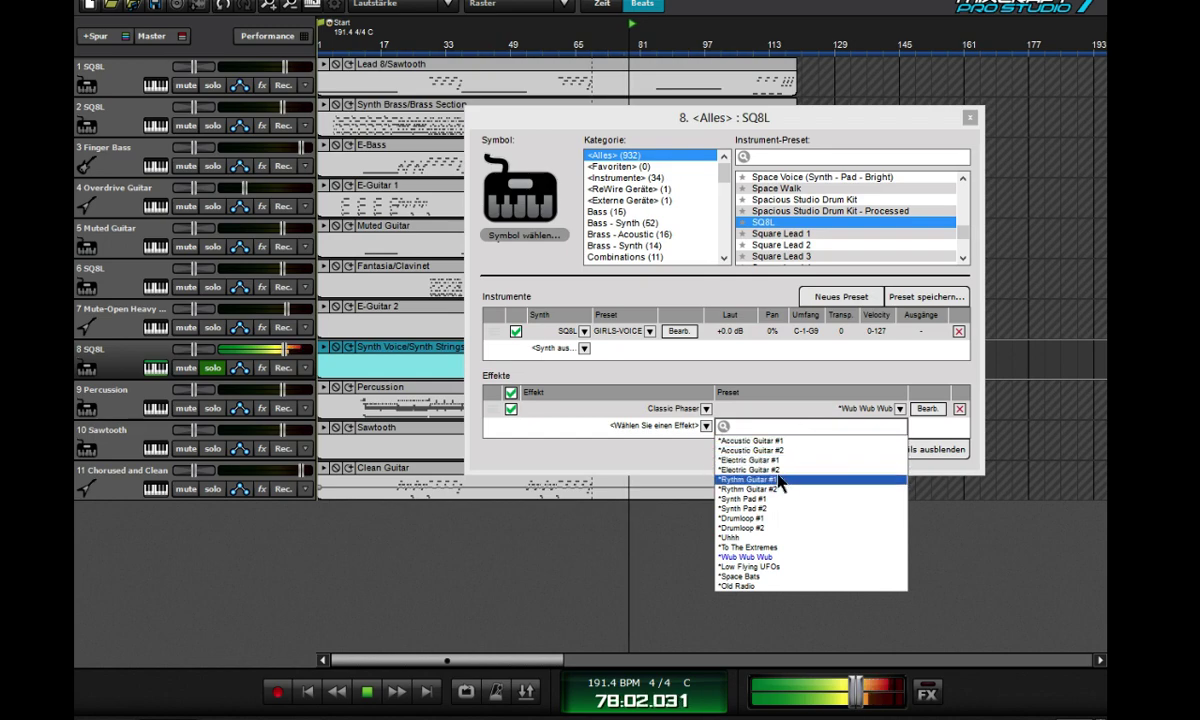
left_click(800, 471)
left_click_drag(757, 128, 895, 118)
left_click_drag(285, 351, 263, 354)
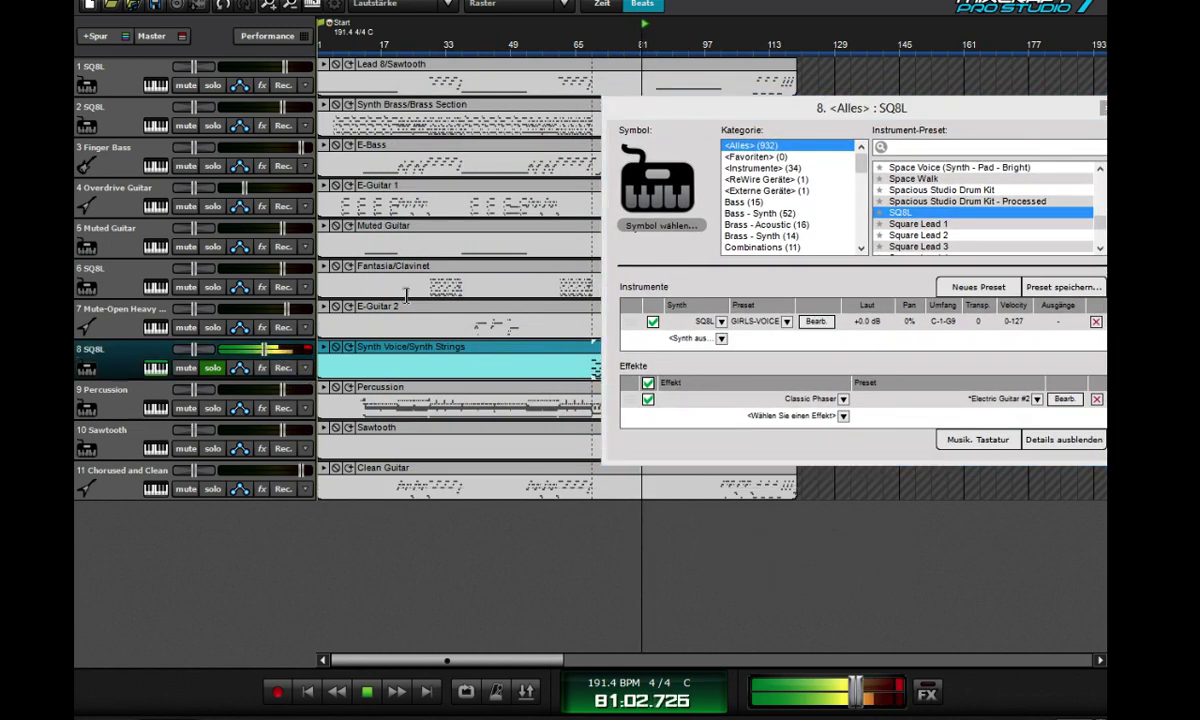
left_click_drag(800, 127, 667, 128)
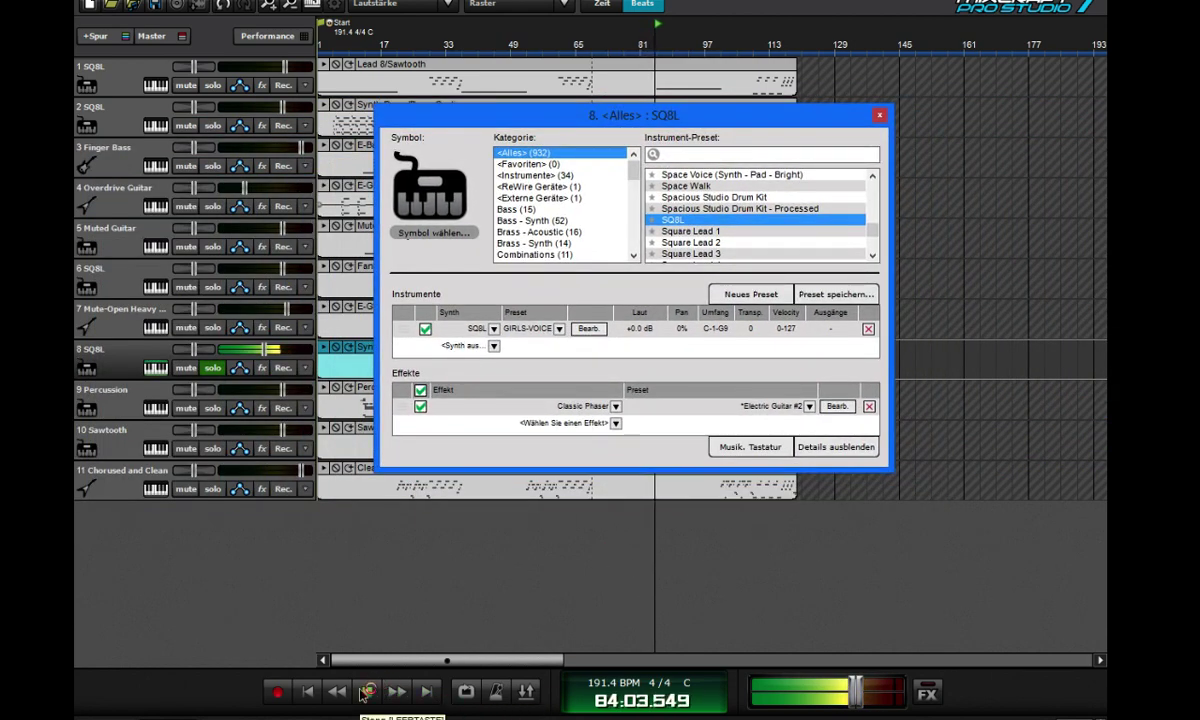
left_click(367, 692)
- Replay track 8 from about bar 65 while trying the Classic Phaser presets Space Bats and Wub Wub Wub
left_click_drag(680, 128, 390, 234)
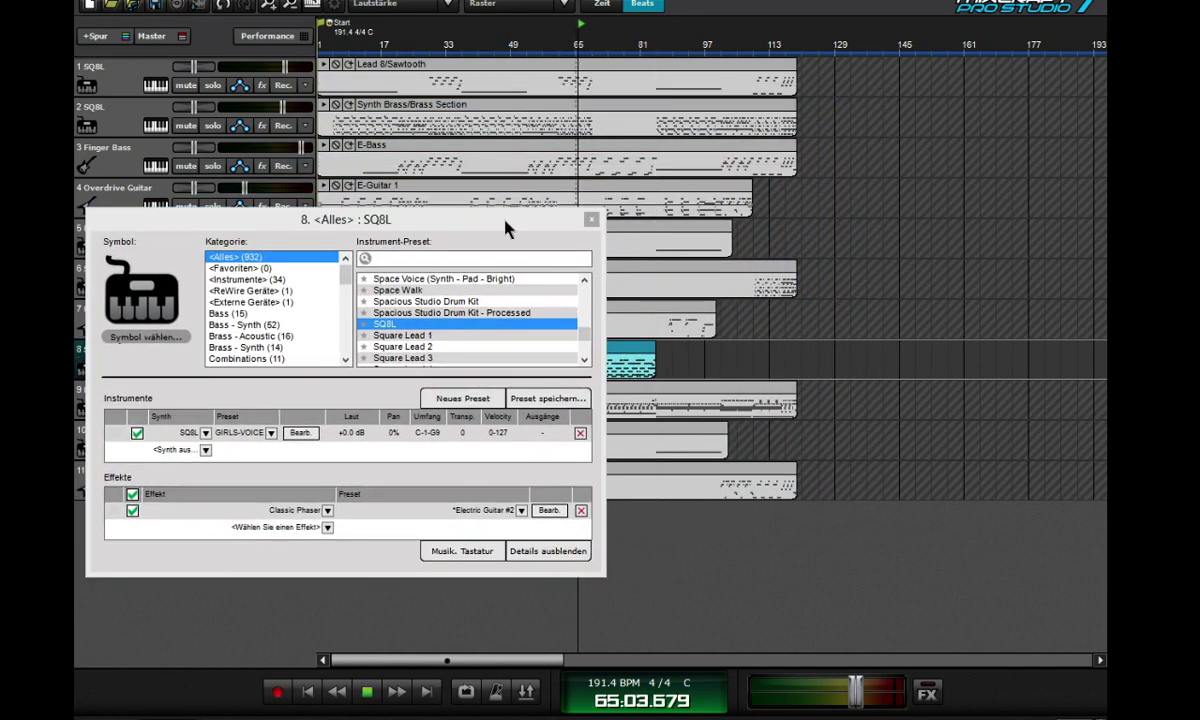
left_click_drag(480, 219, 725, 146)
left_click(763, 438)
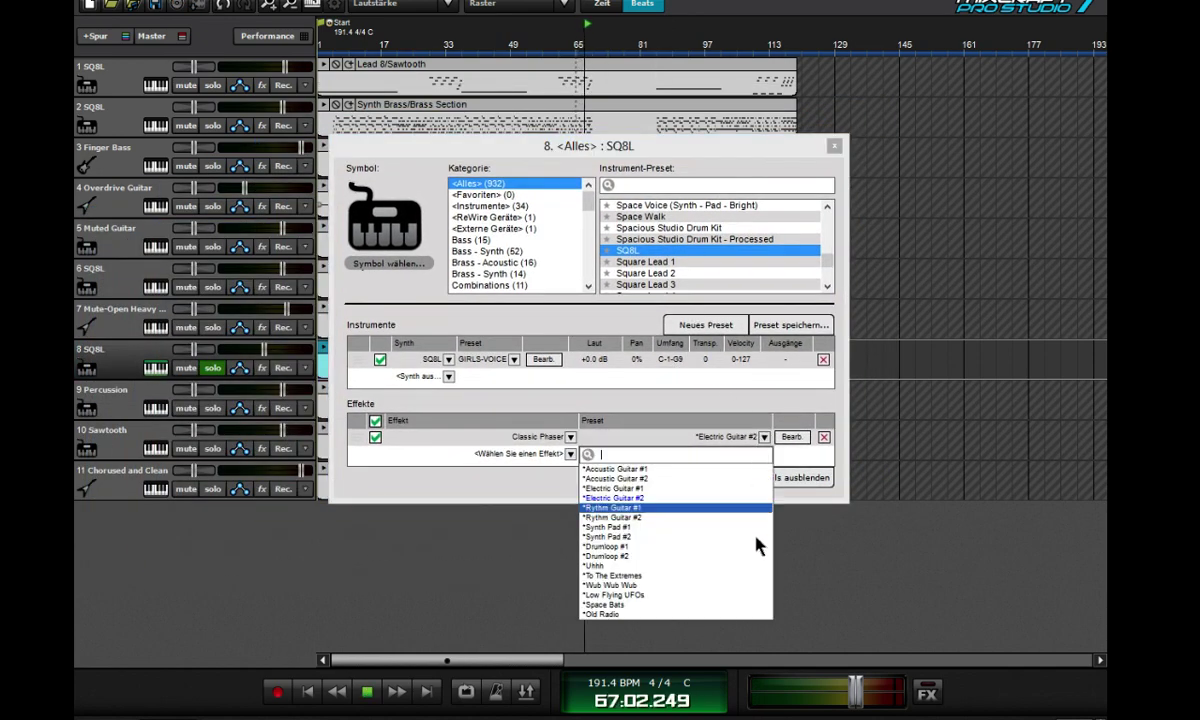
left_click(685, 606)
left_click(740, 437)
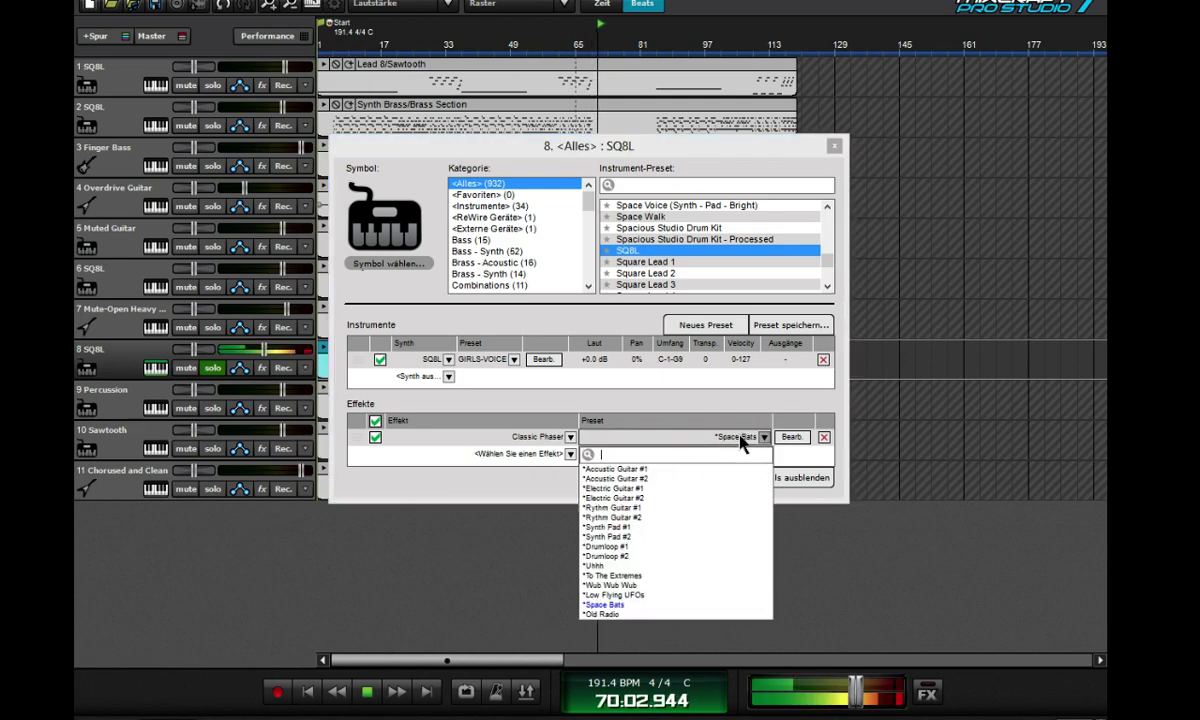
left_click(686, 585)
- Try the Low Flying UFOs, To The Extremes and Drumloop #2 presets of track 8's Classic Phaser
left_click(733, 437)
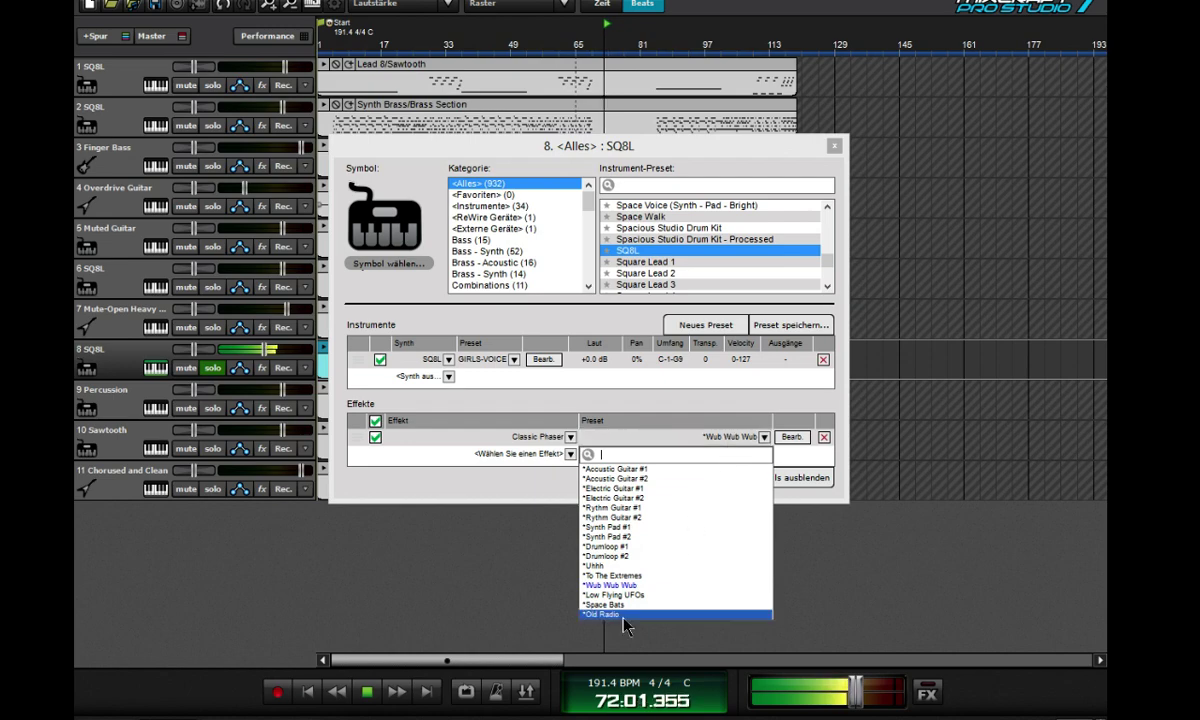
left_click(620, 595)
left_click(724, 446)
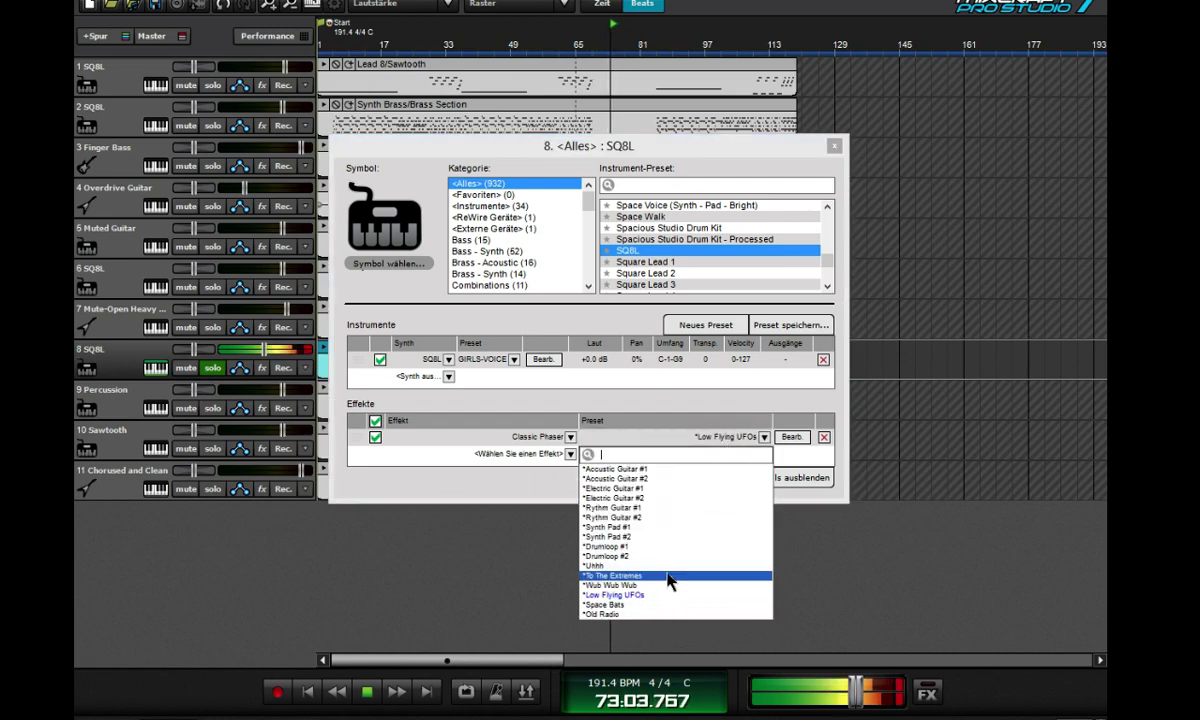
left_click(668, 576)
left_click(722, 446)
left_click(660, 556)
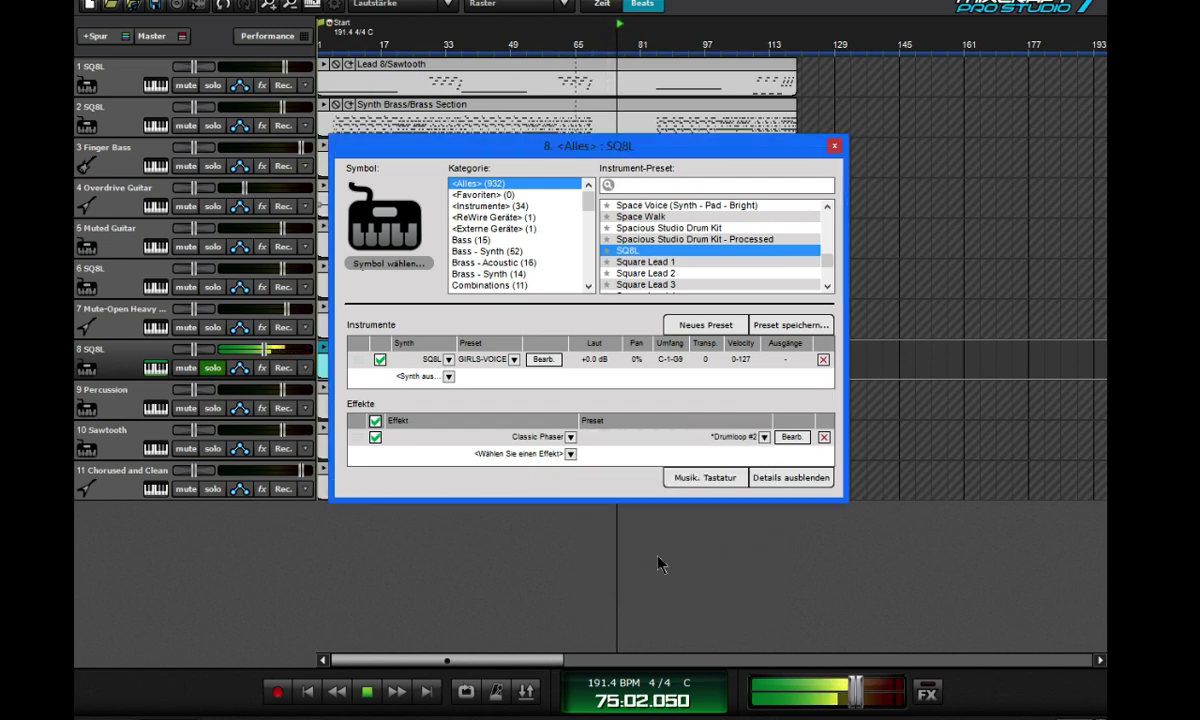
- Try the Accustic Guitar #1 preset of track 8's Classic Phaser and switch it to Uhhh
left_click(724, 442)
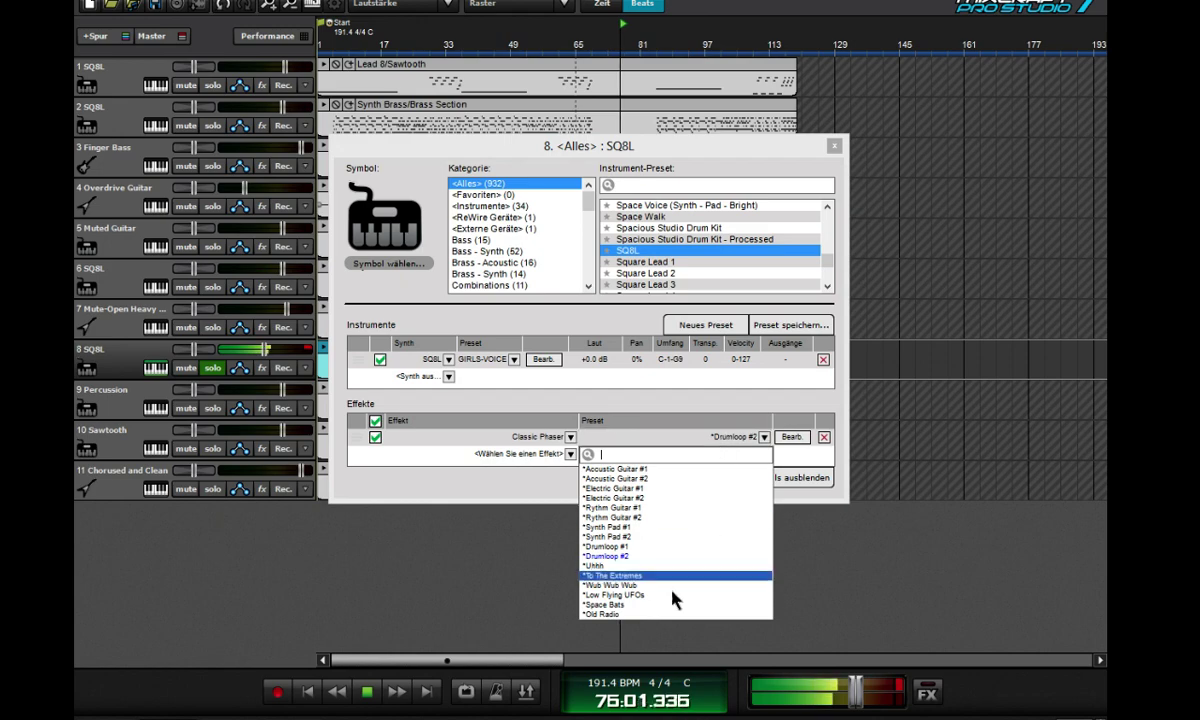
left_click(612, 470)
left_click(724, 440)
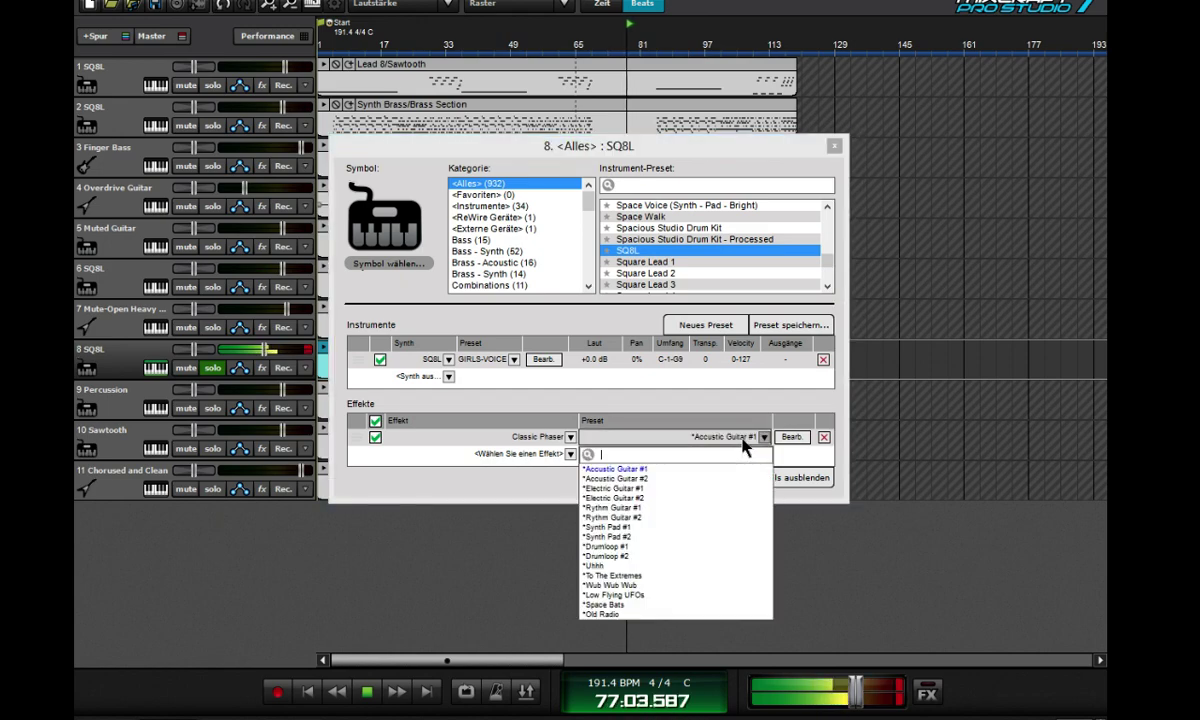
left_click(640, 566)
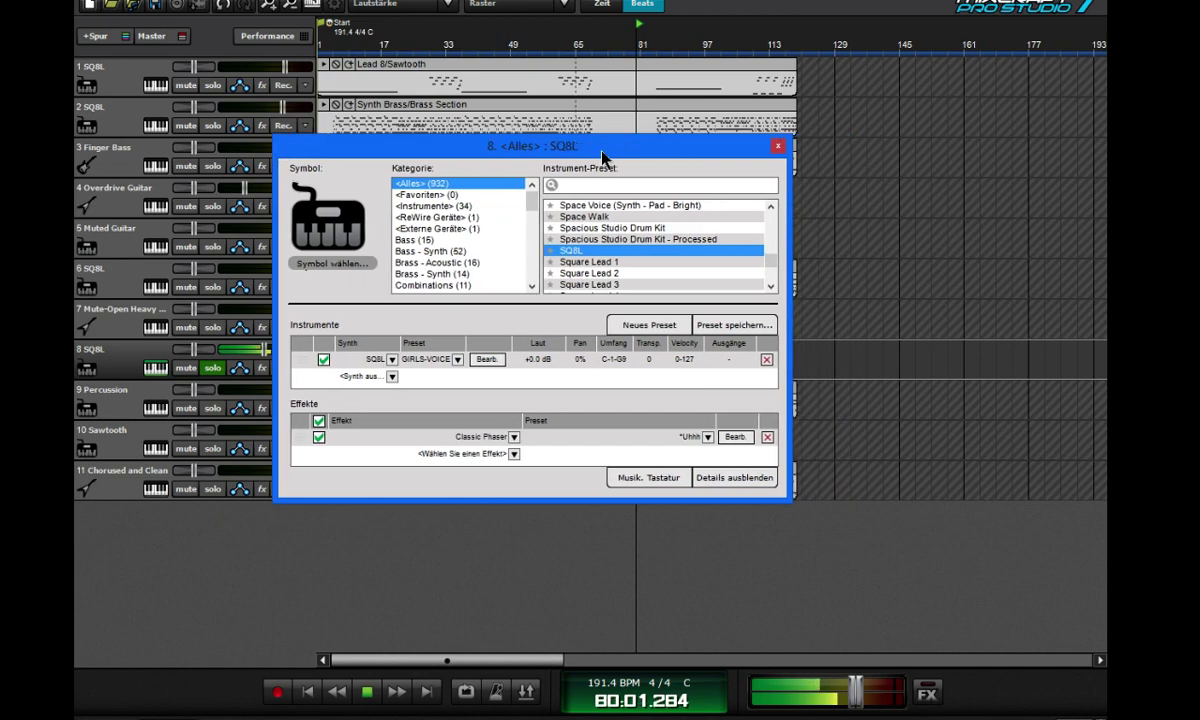
- Open the controls of track 8's Classic Phaser and adjust its modulation rate while the voice part replays
left_click_drag(563, 141, 255, 151)
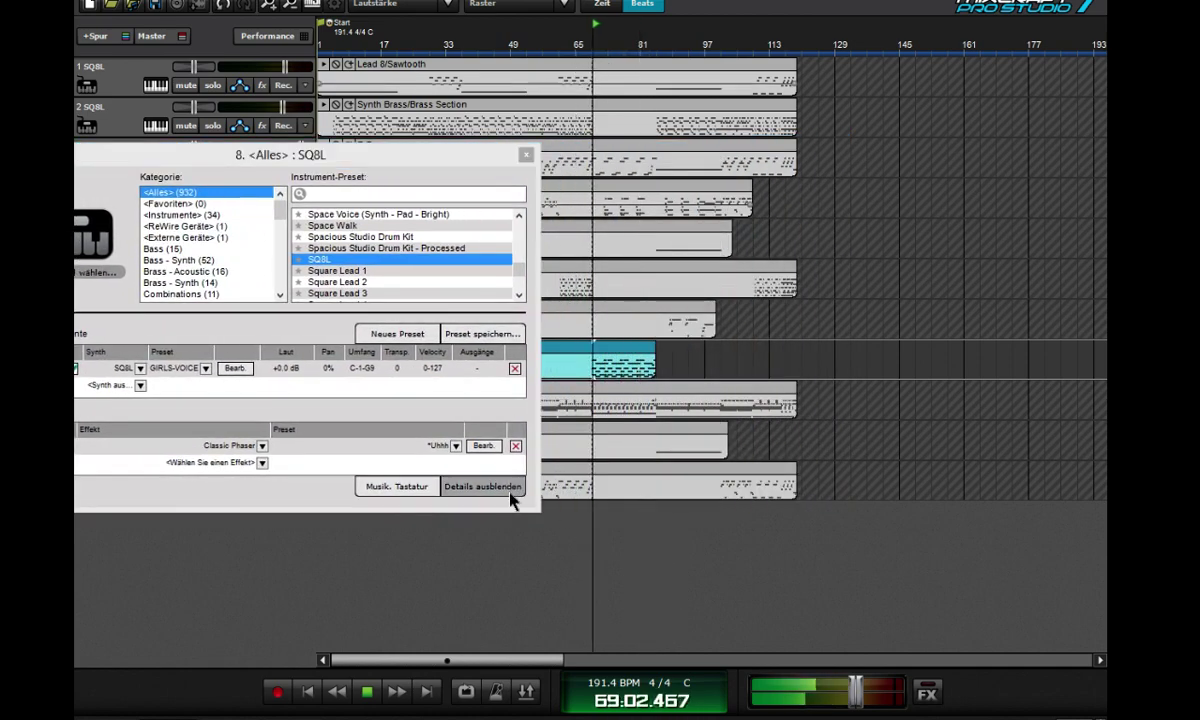
left_click(485, 447)
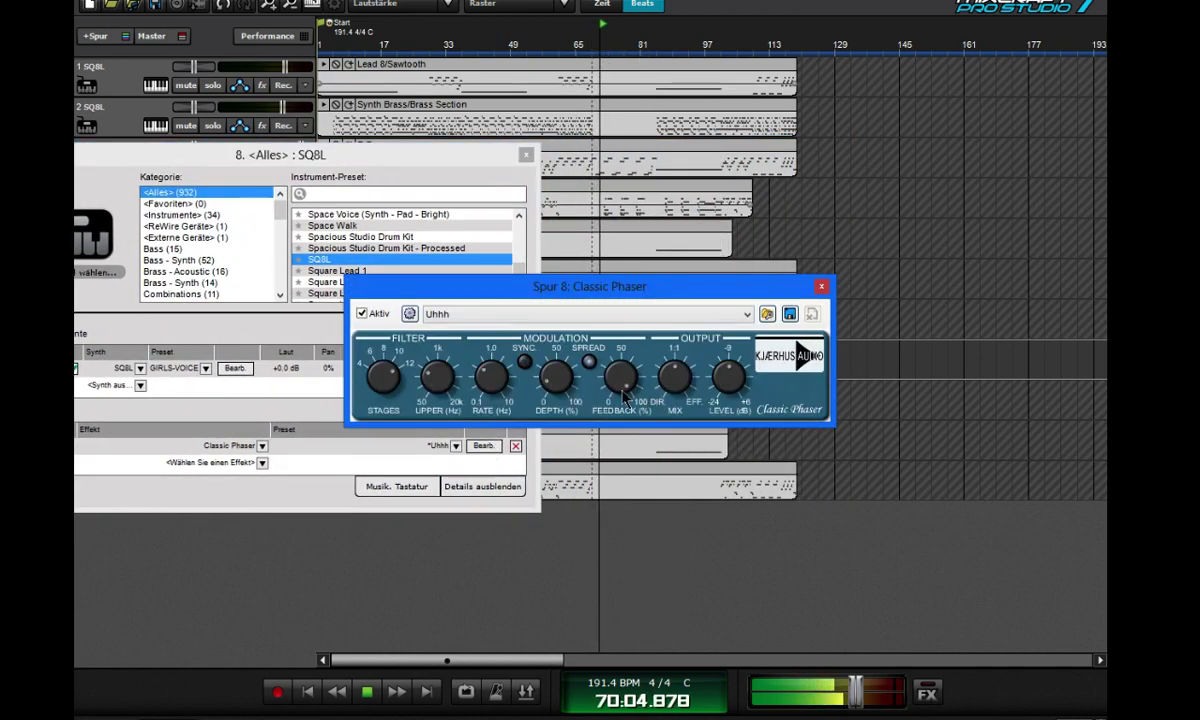
mouse_move(557, 362)
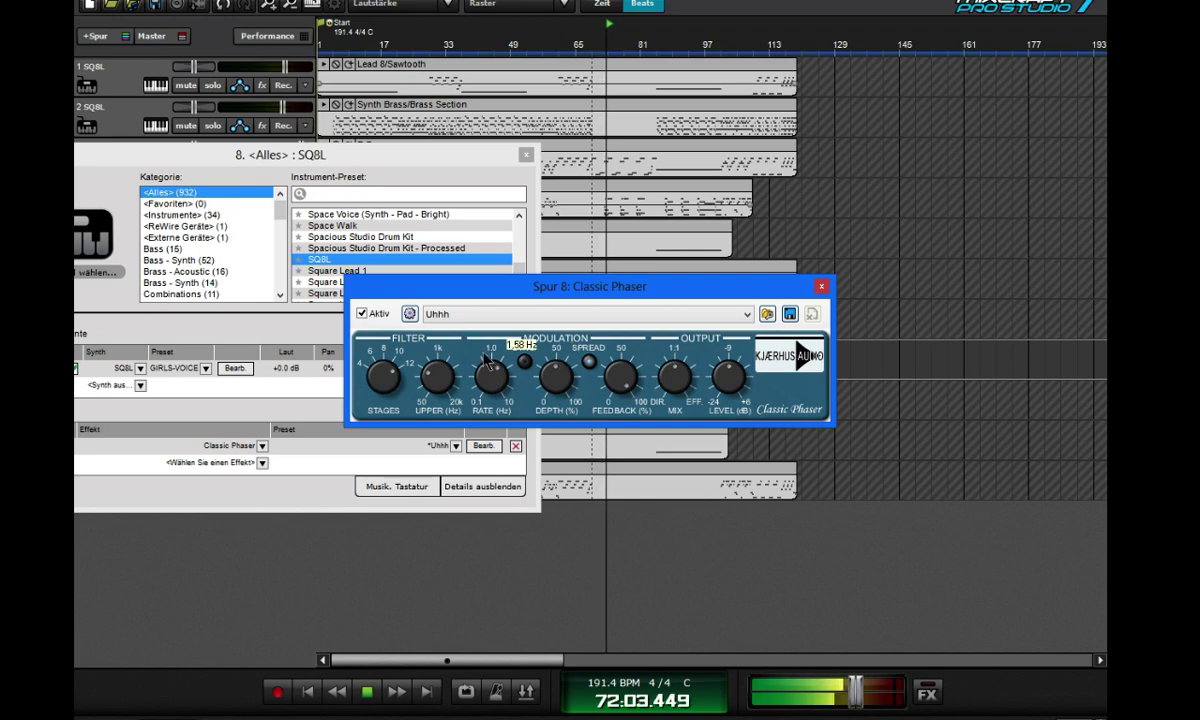
left_click_drag(484, 355, 485, 360)
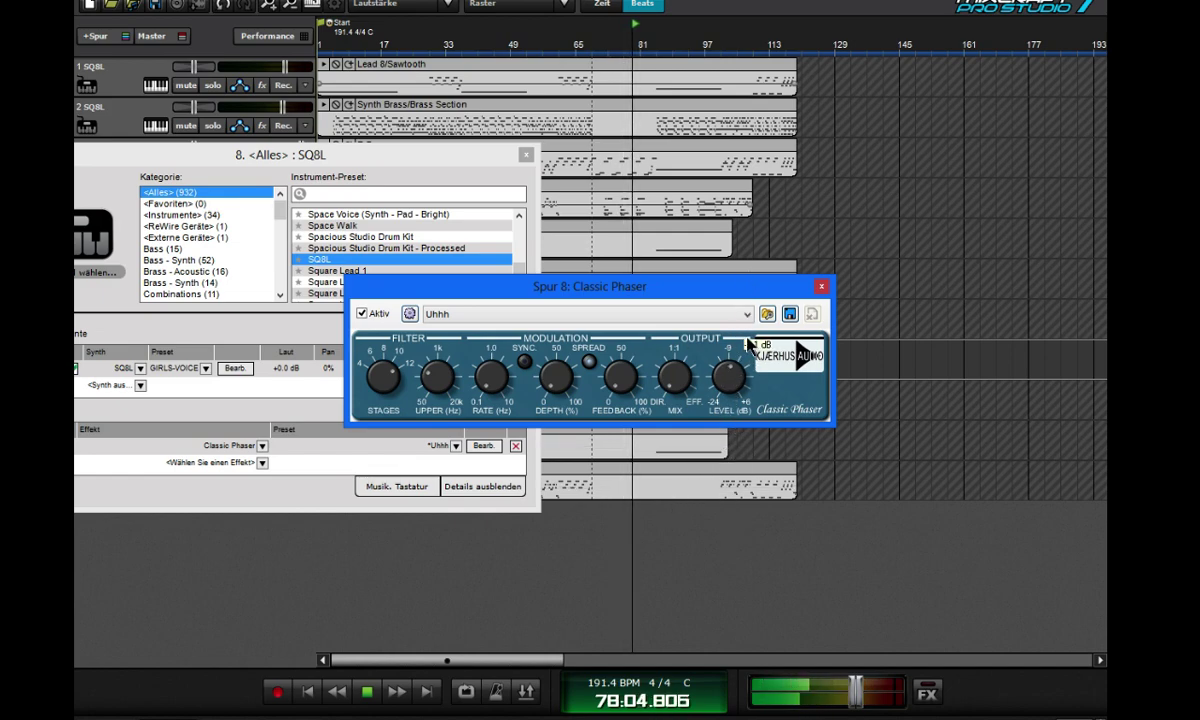
mouse_move(489, 370)
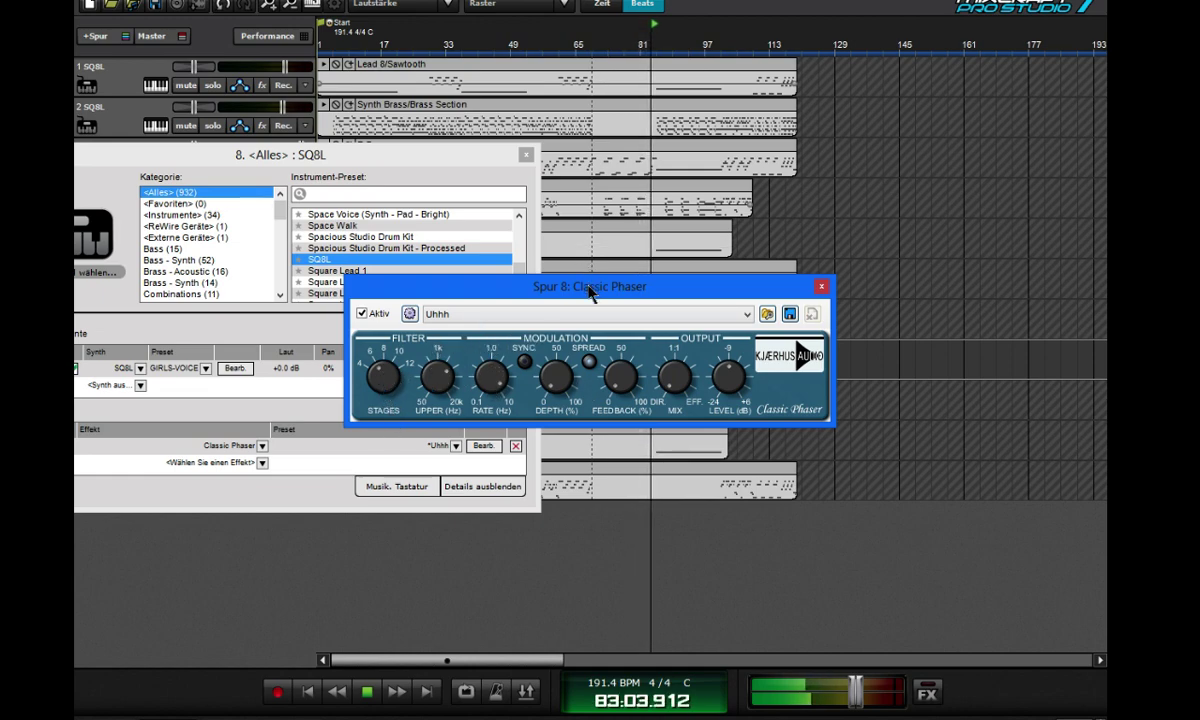
- Replay the voice part from about bar 69 and set the Classic Phaser's mix to about 1.8:0.24 towards the direct signal
left_click_drag(590, 291, 903, 233)
left_click(590, 50)
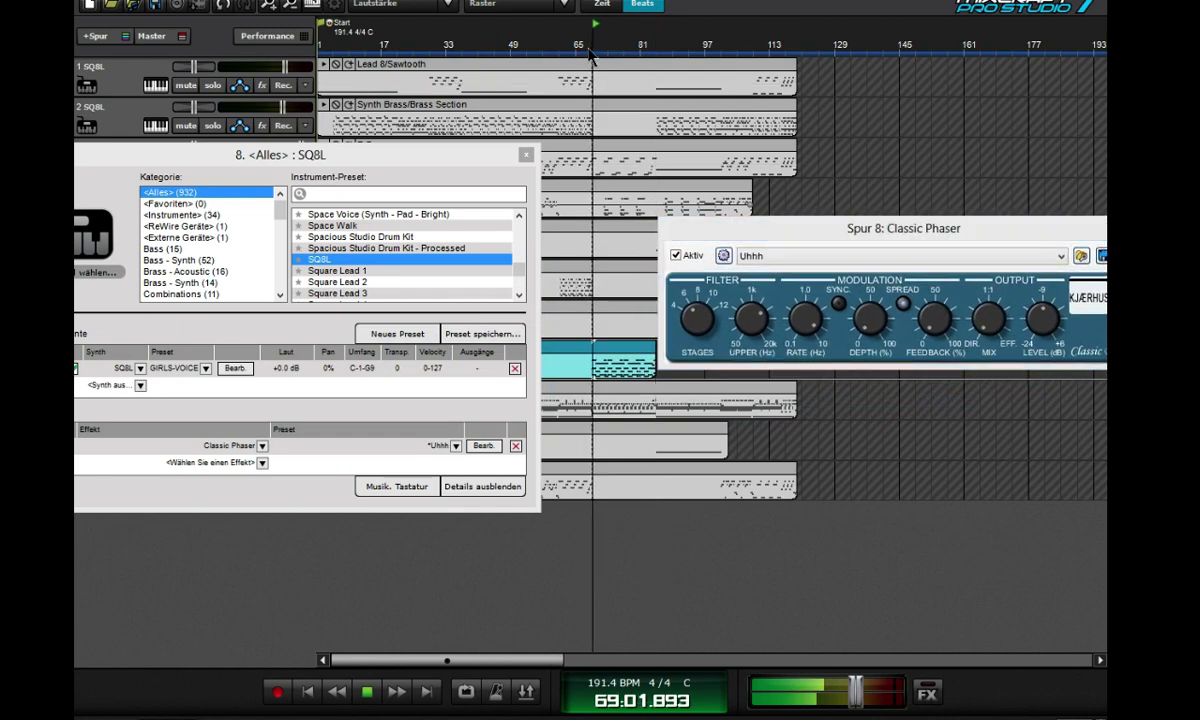
left_click(805, 305)
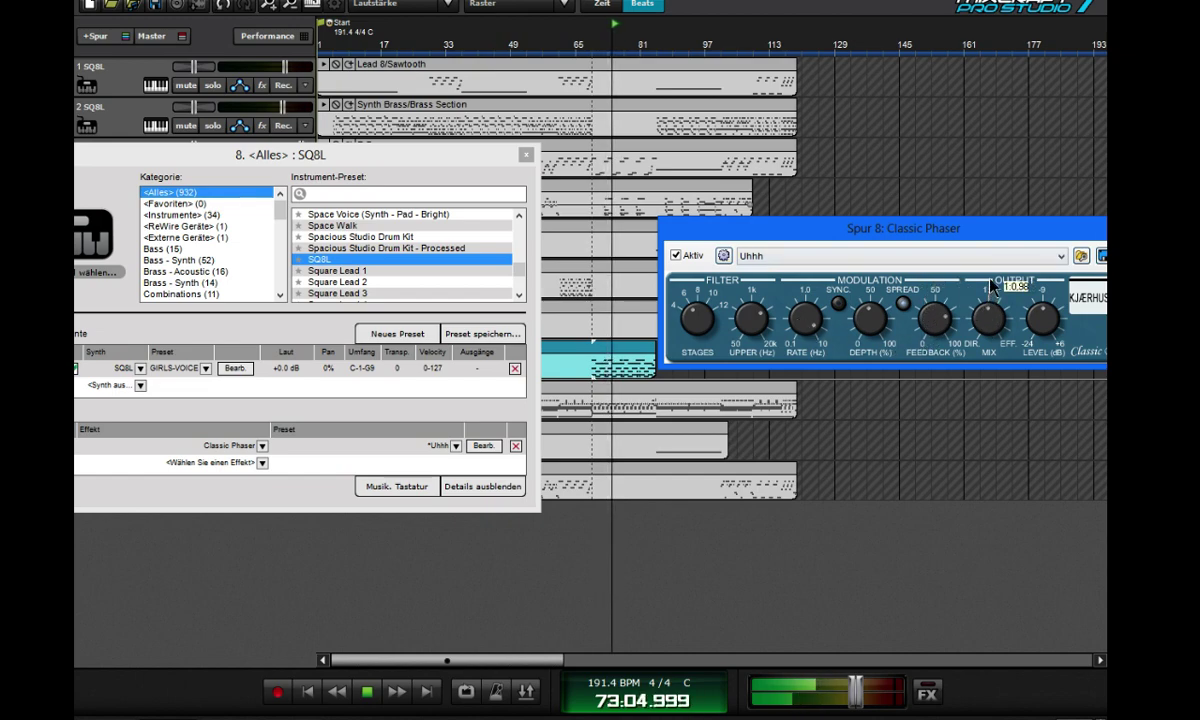
left_click_drag(990, 290, 988, 312)
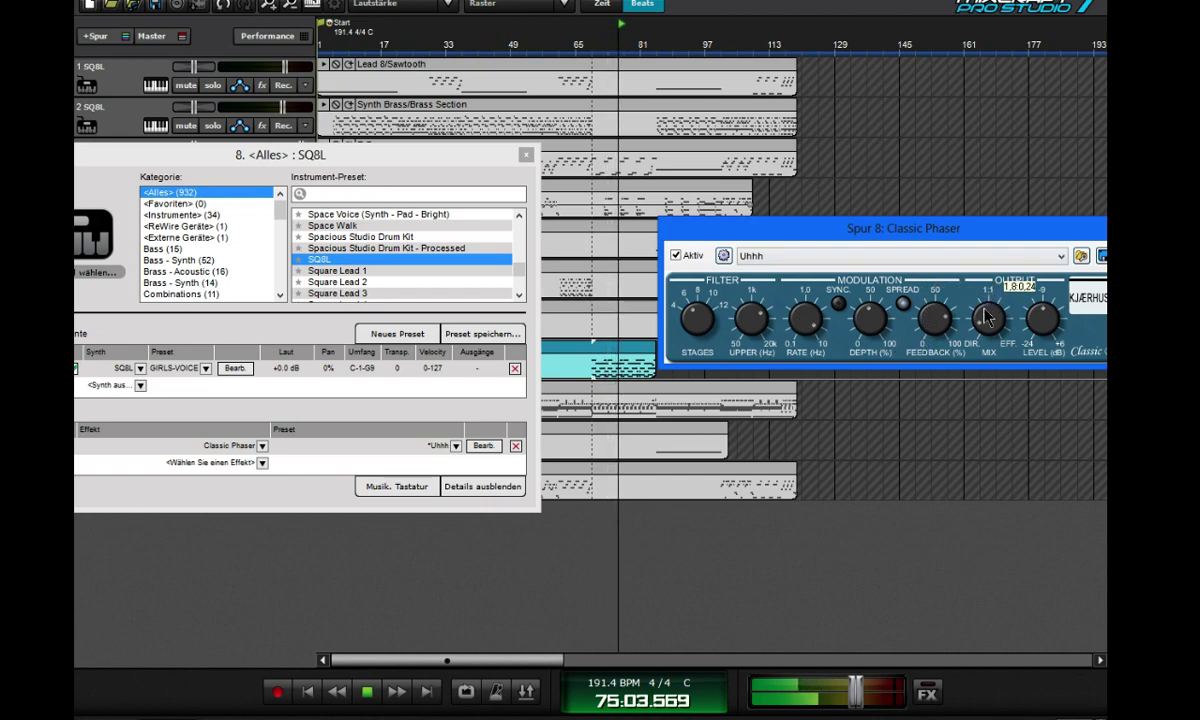
mouse_move(933, 318)
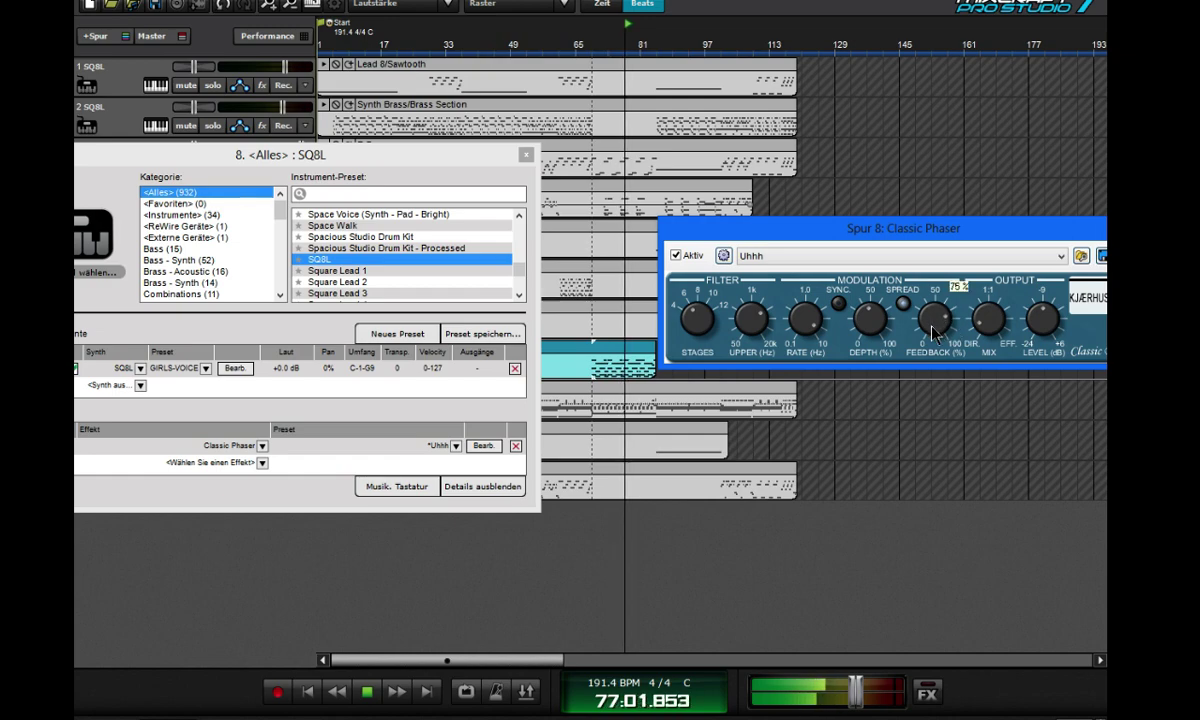
mouse_move(873, 287)
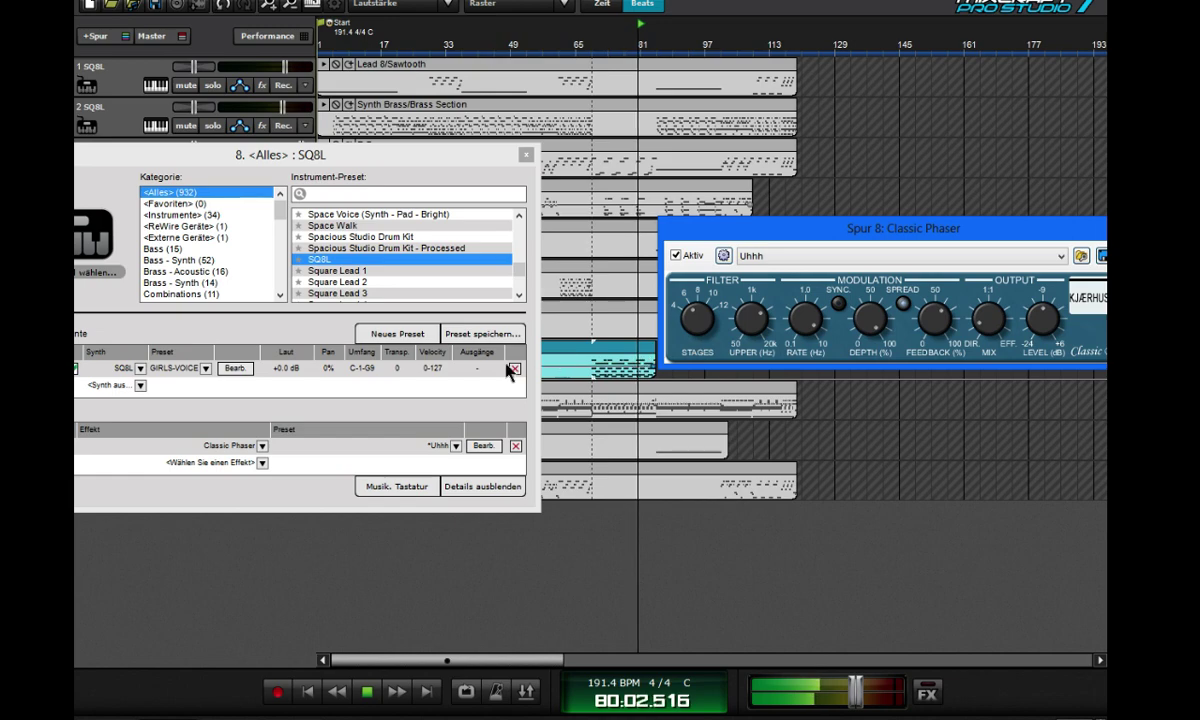
- Switch track 8's Classic Phaser to the Electric Guitar #2 preset and replace the effect with Classic Flanger
left_click(450, 446)
left_click(400, 510)
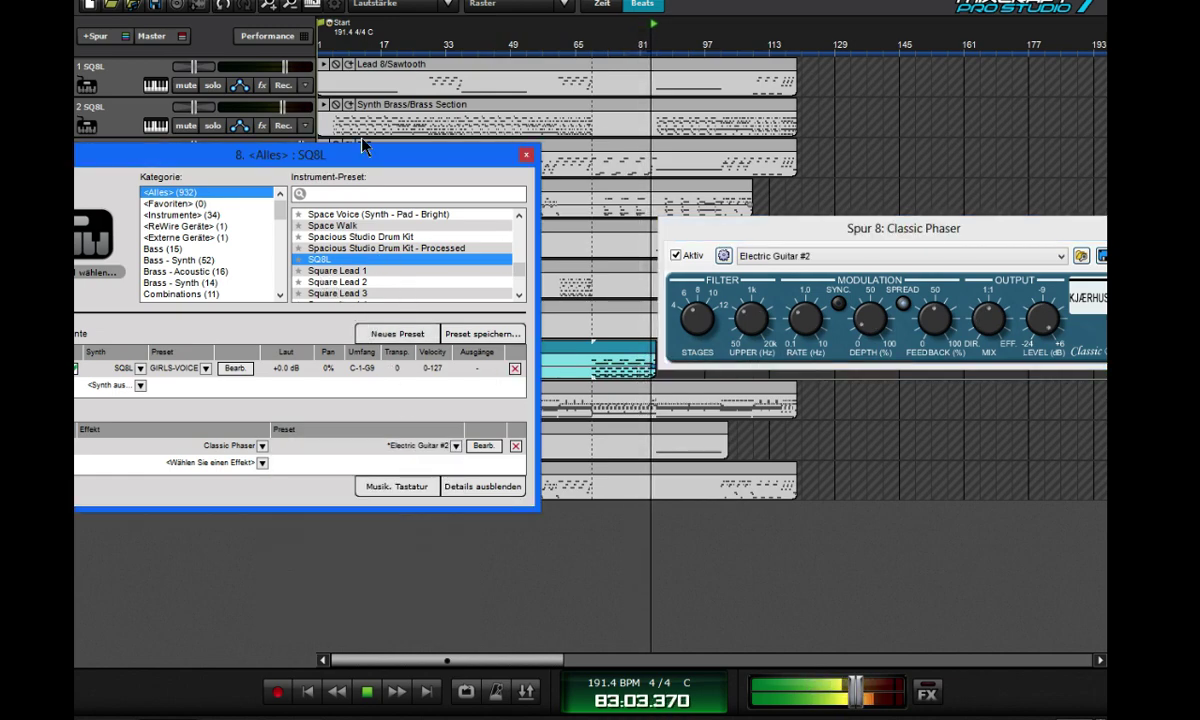
left_click_drag(370, 154, 645, 104)
left_click(535, 396)
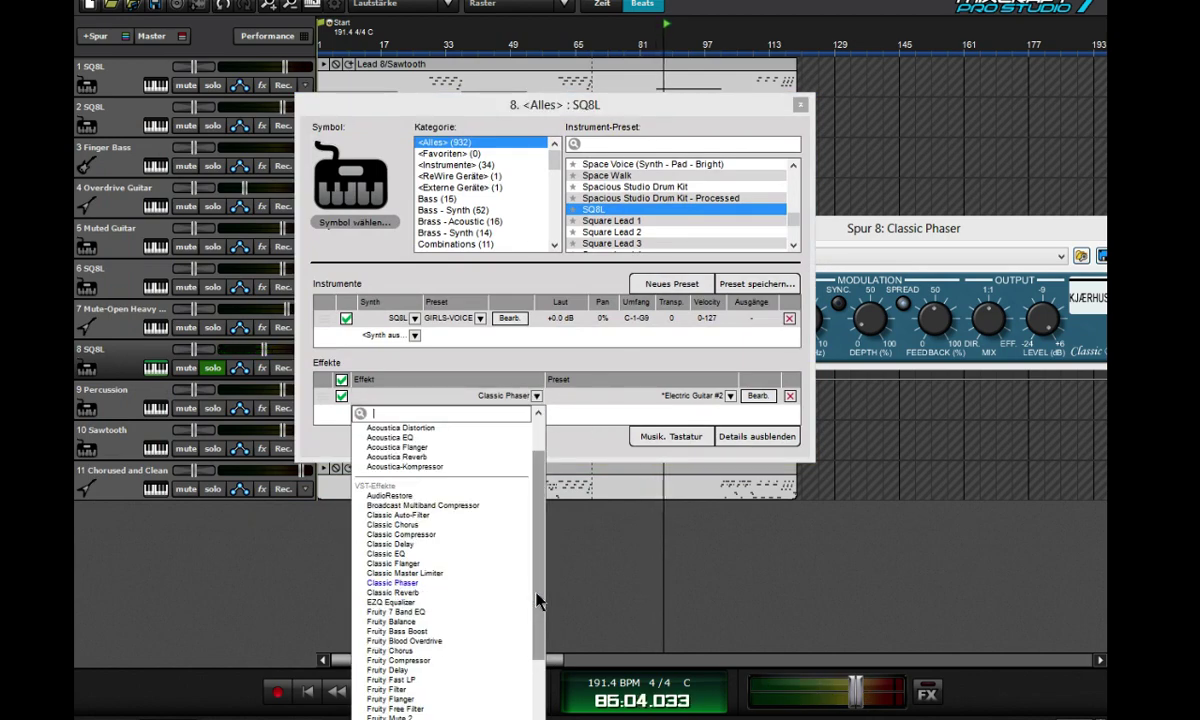
scroll(502, 558, "down", 1)
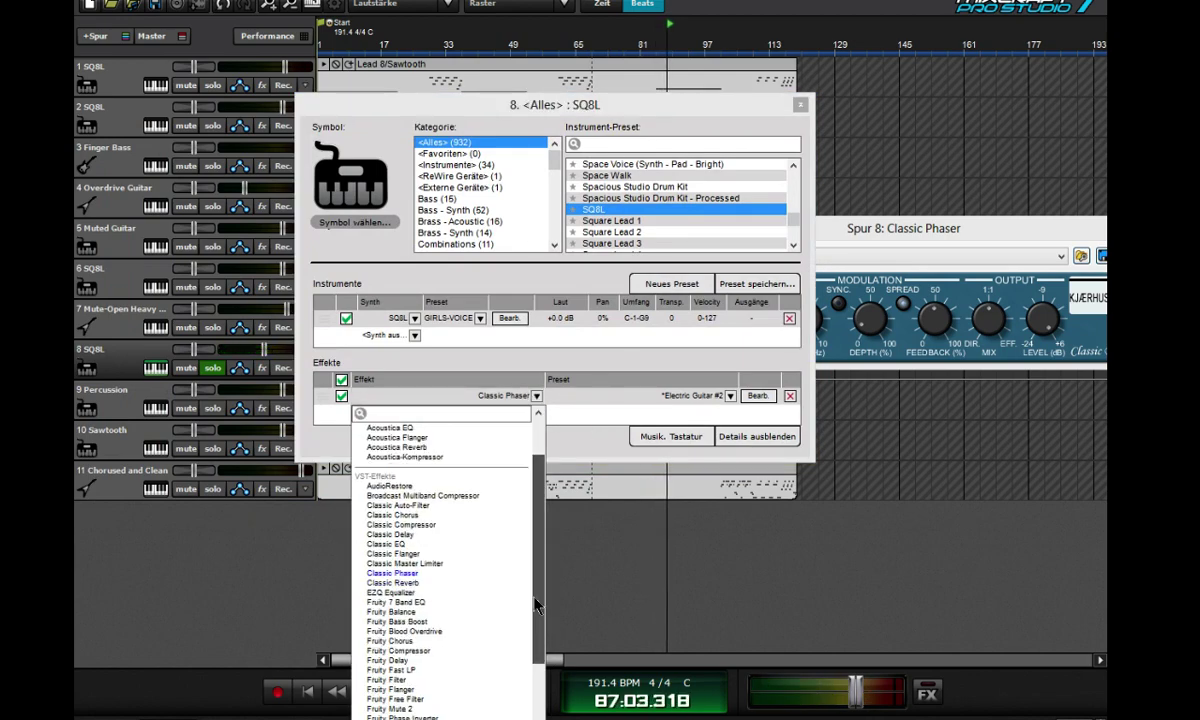
left_click(415, 555)
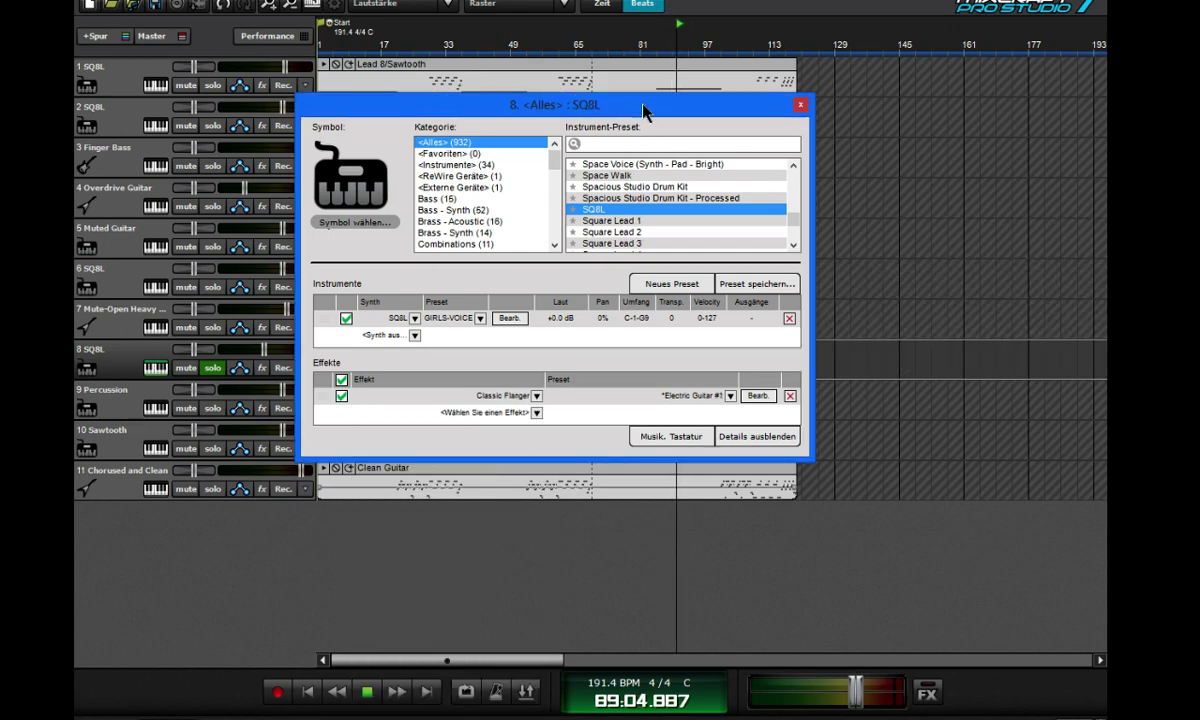
- Replay track 8 from about bar 69 while trying the Classic Flanger presets Spacy Cymbal and Bucket on Head
left_click_drag(645, 110, 849, 121)
left_click(596, 52)
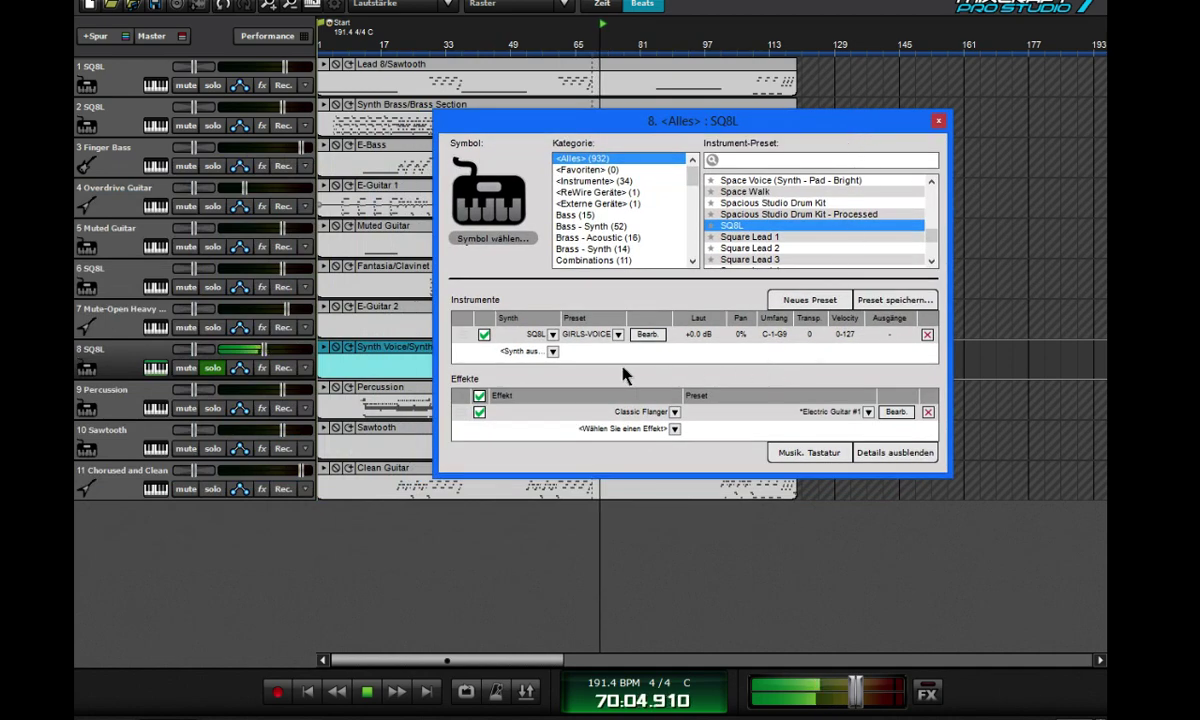
left_click(867, 411)
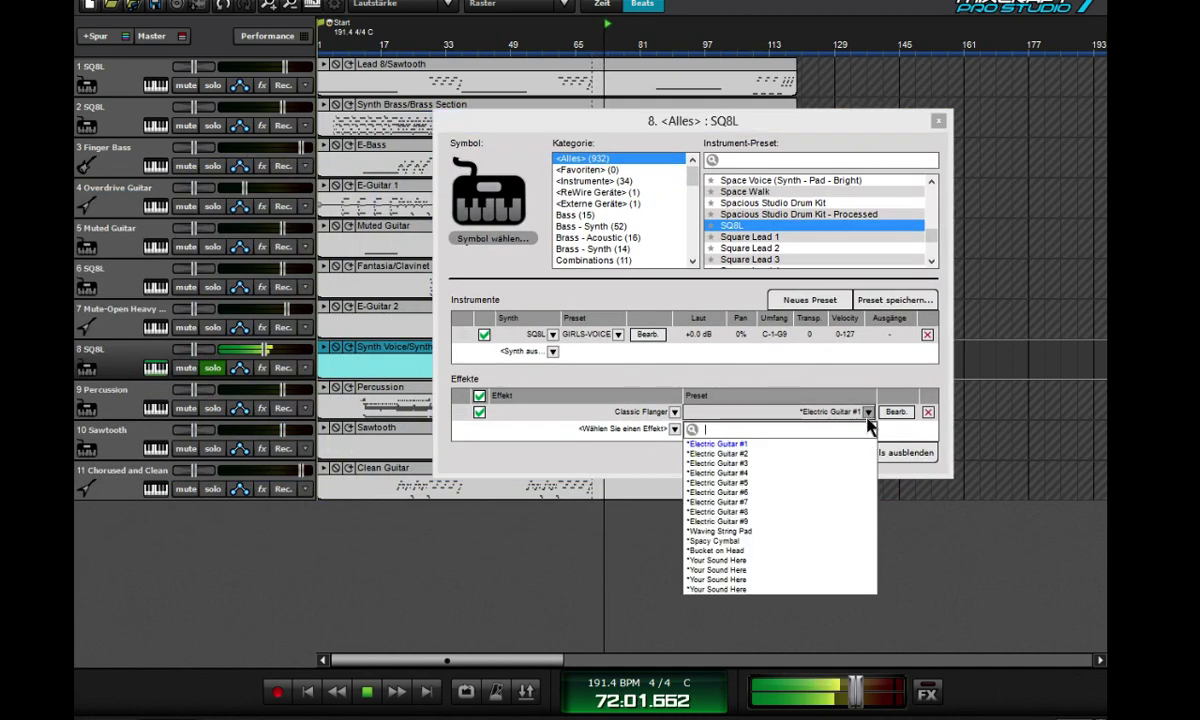
left_click(804, 541)
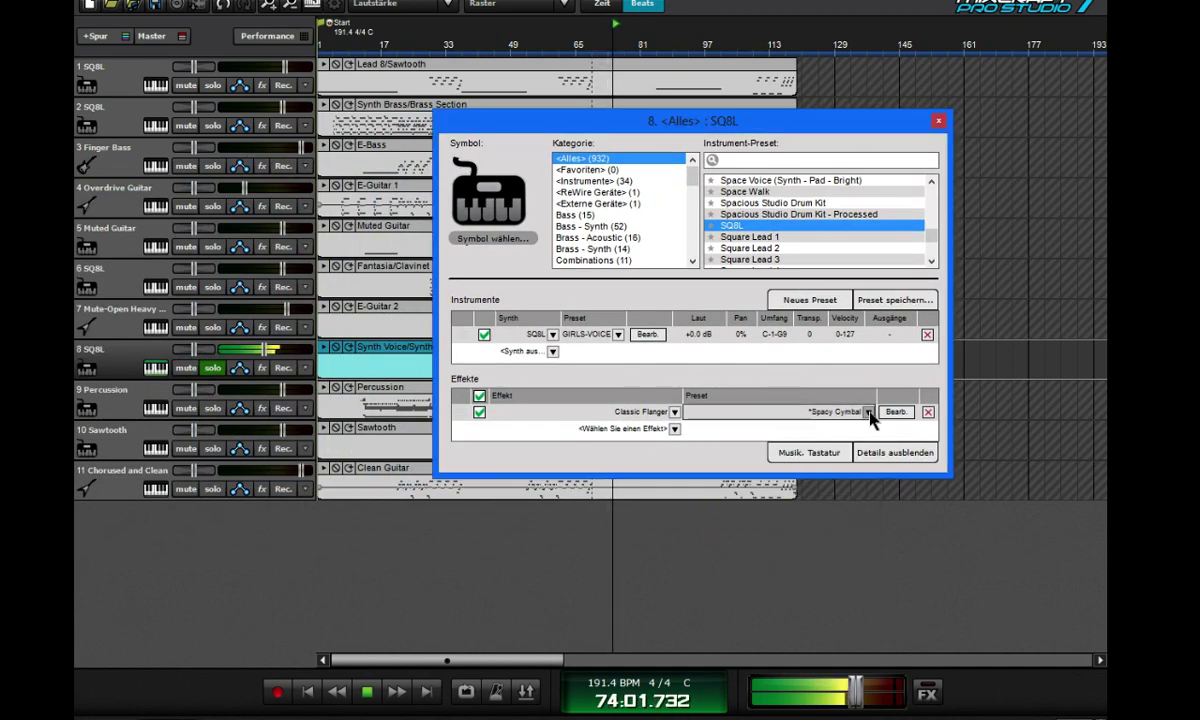
left_click(868, 411)
left_click(760, 538)
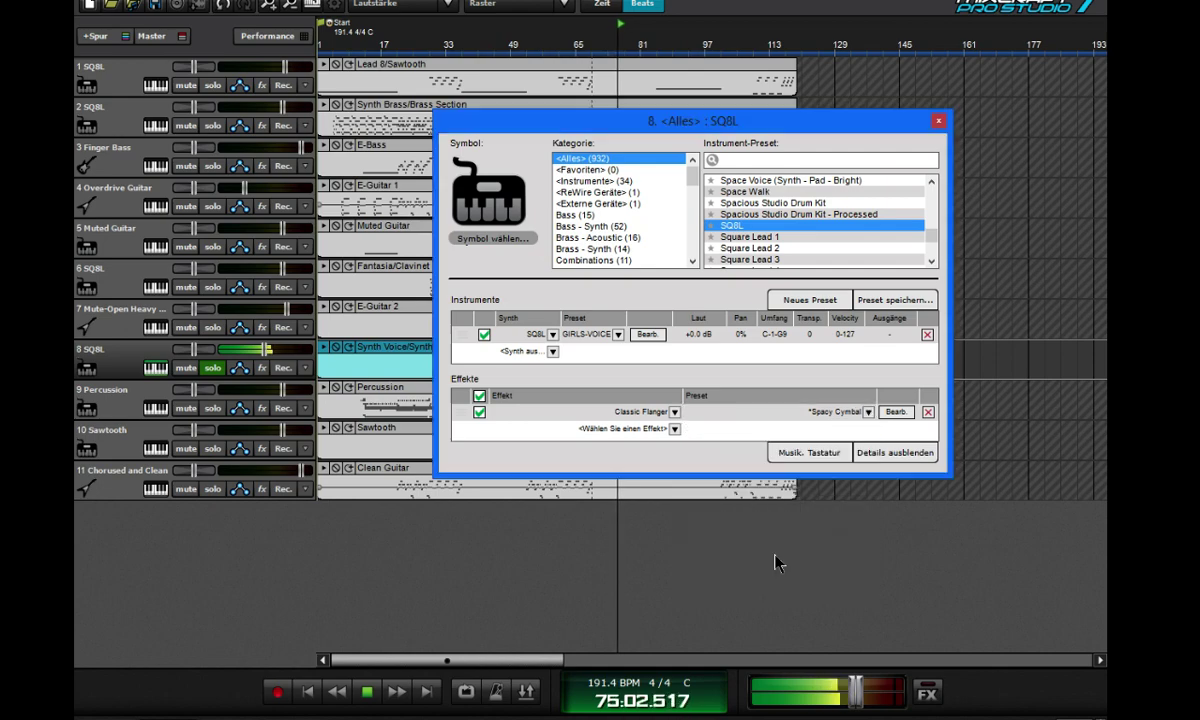
- Try the flanger's Your Sound Here preset, settle on Waving String Pad, and replay the voice part from about bar 69
left_click(847, 413)
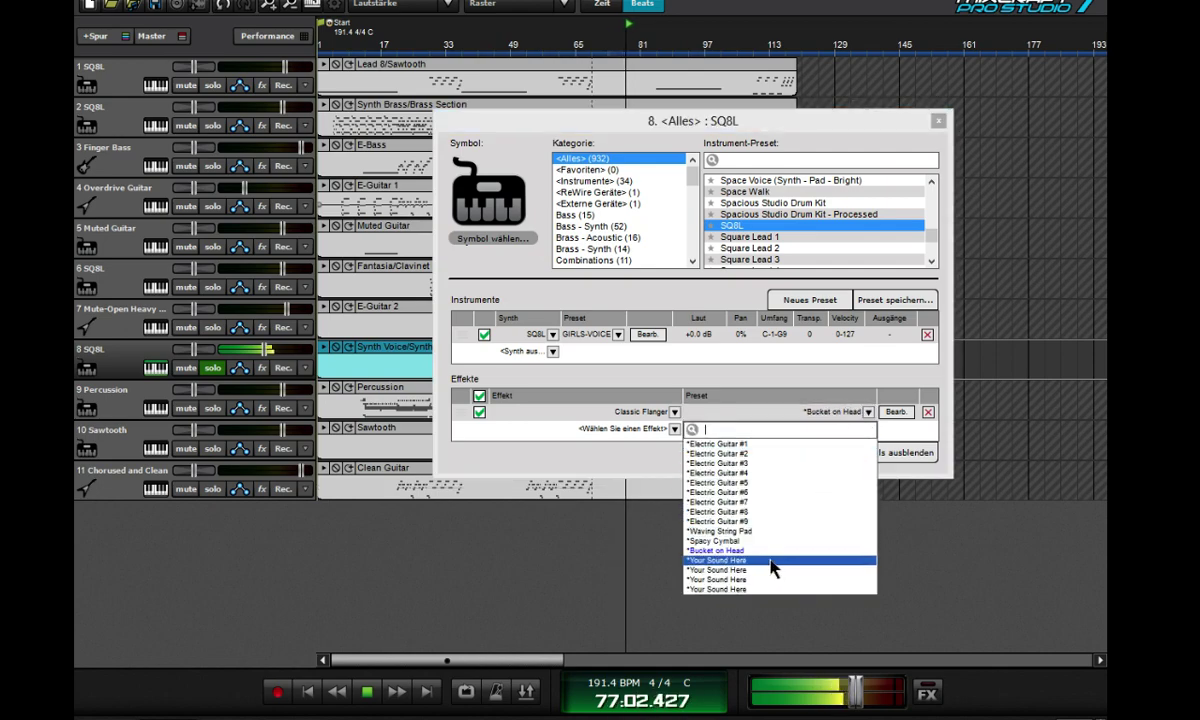
left_click(773, 561)
left_click(868, 411)
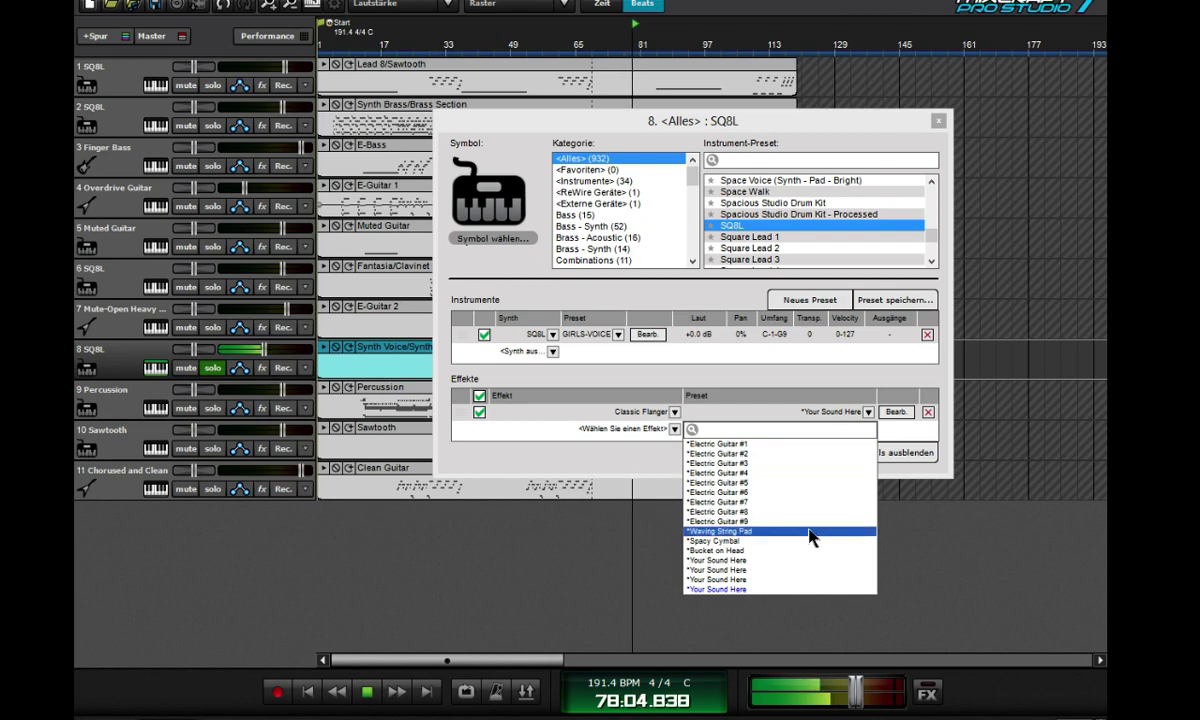
left_click(805, 537)
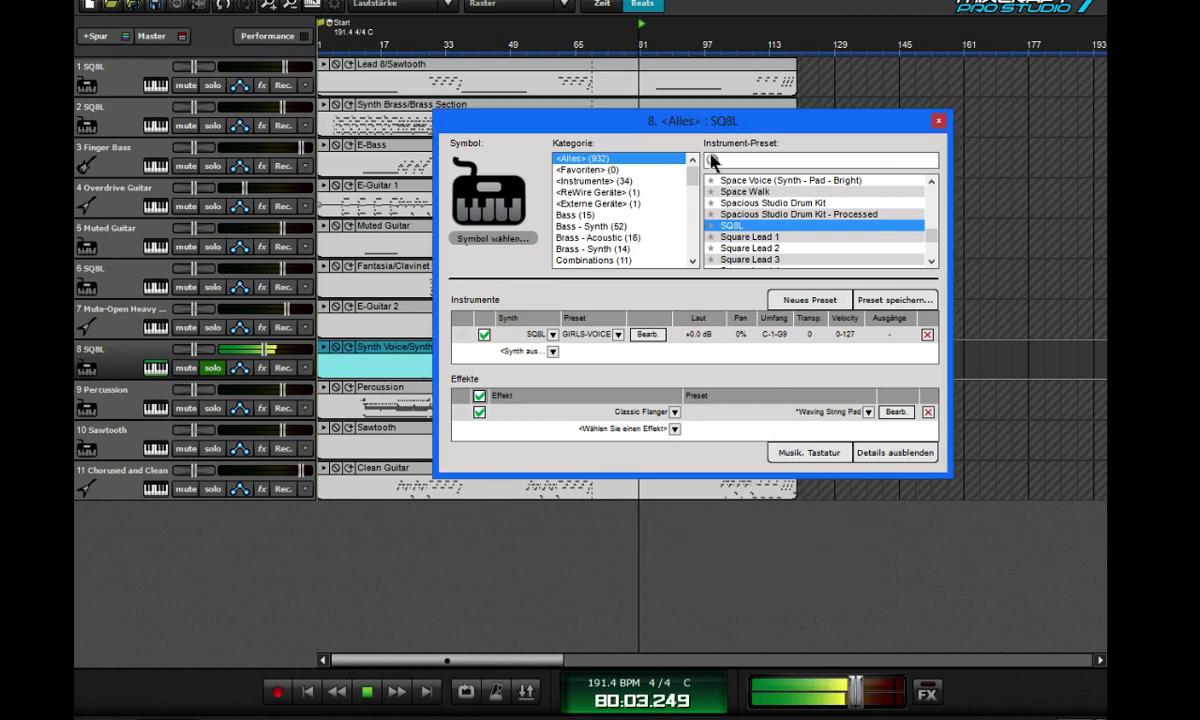
left_click_drag(700, 128, 240, 183)
left_click(594, 44)
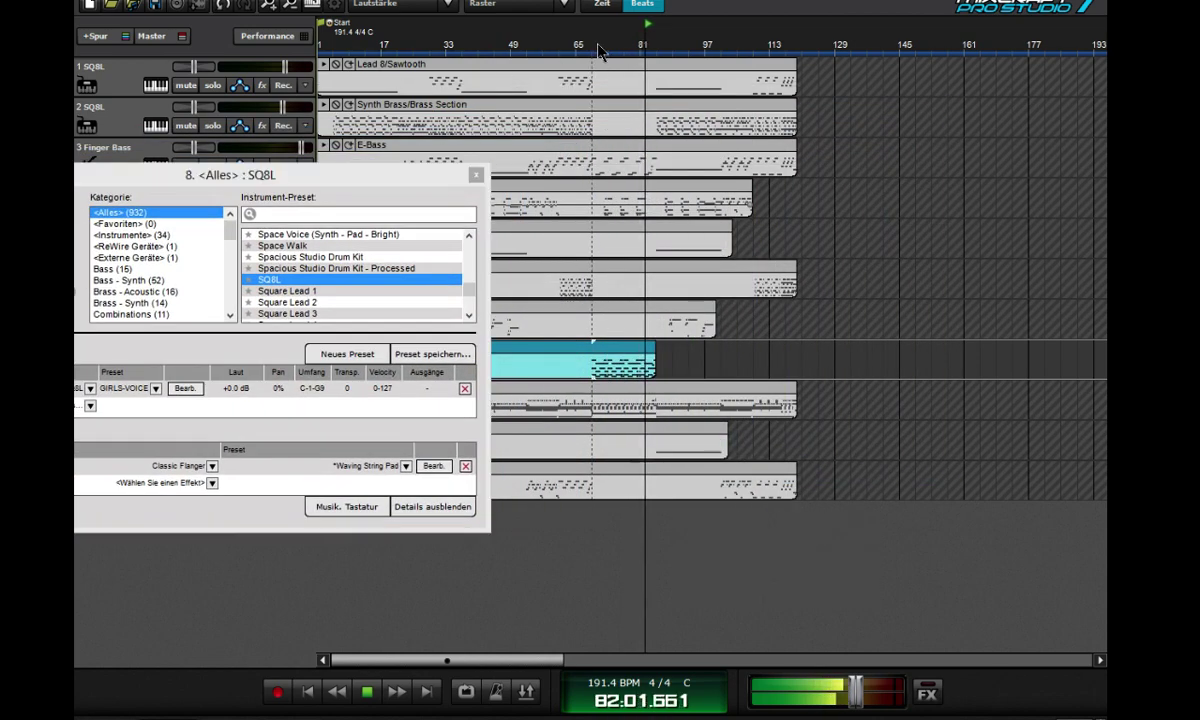
left_click_drag(369, 177, 607, 134)
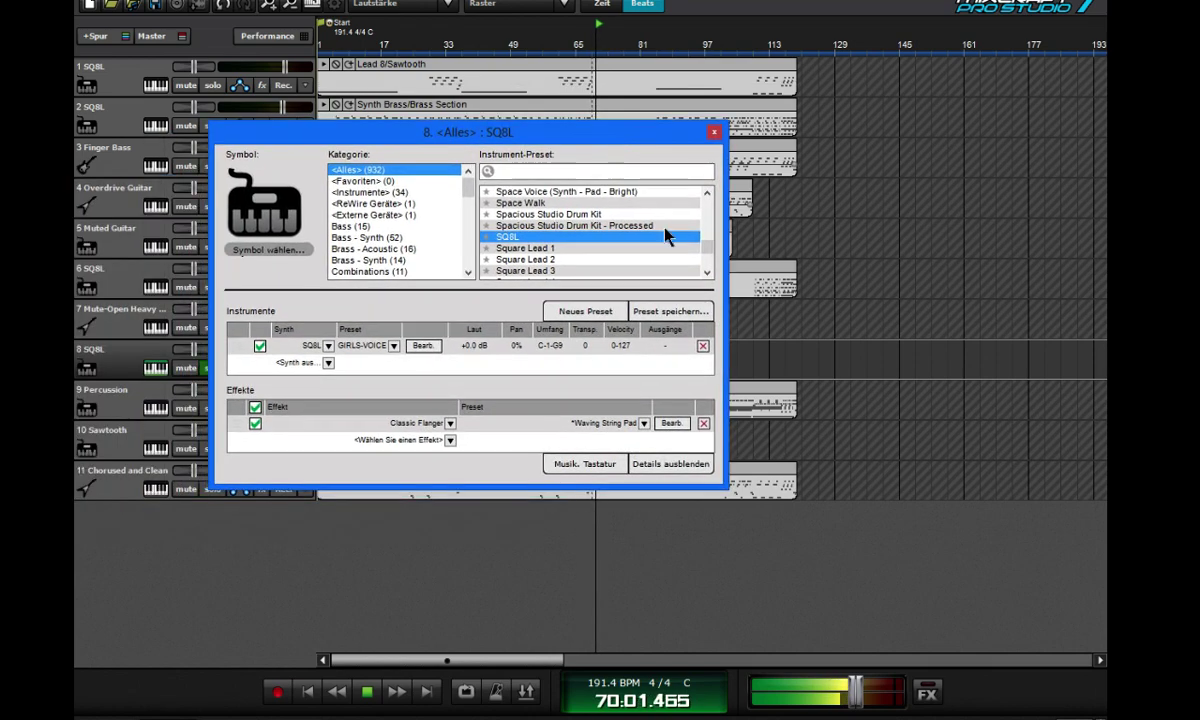
- Adjust the output level and delay time of track 8's Classic Flanger and close its controls
left_click(670, 423)
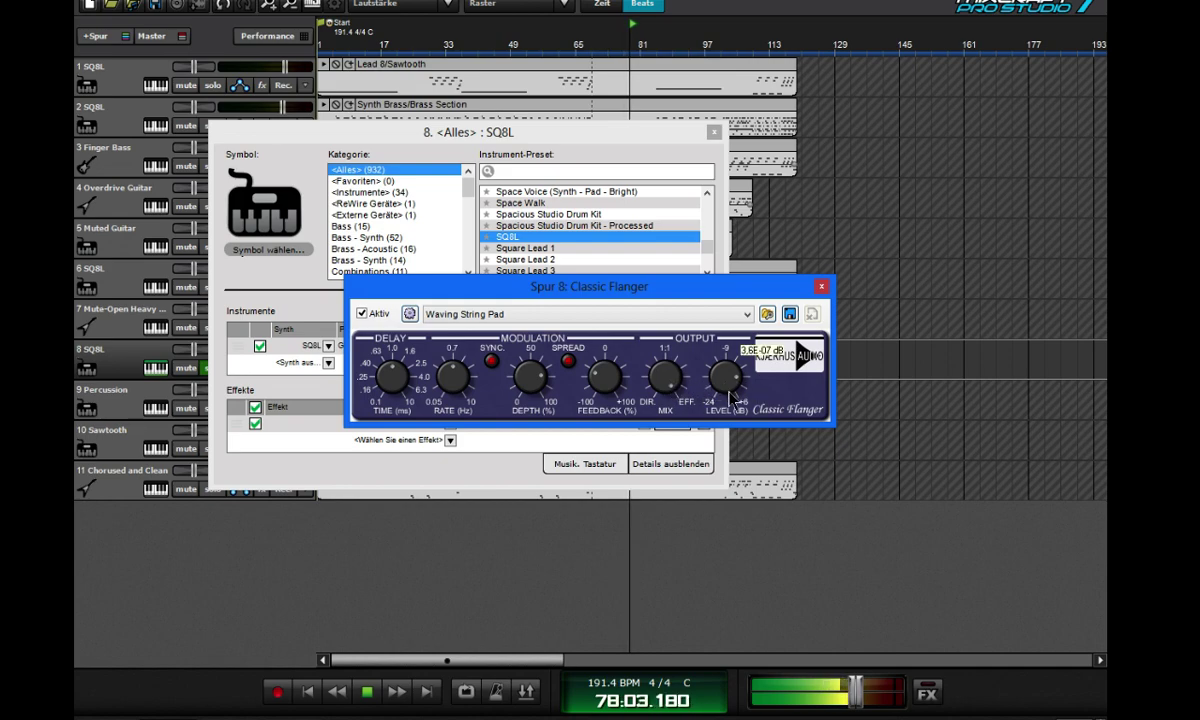
left_click_drag(740, 440, 716, 393)
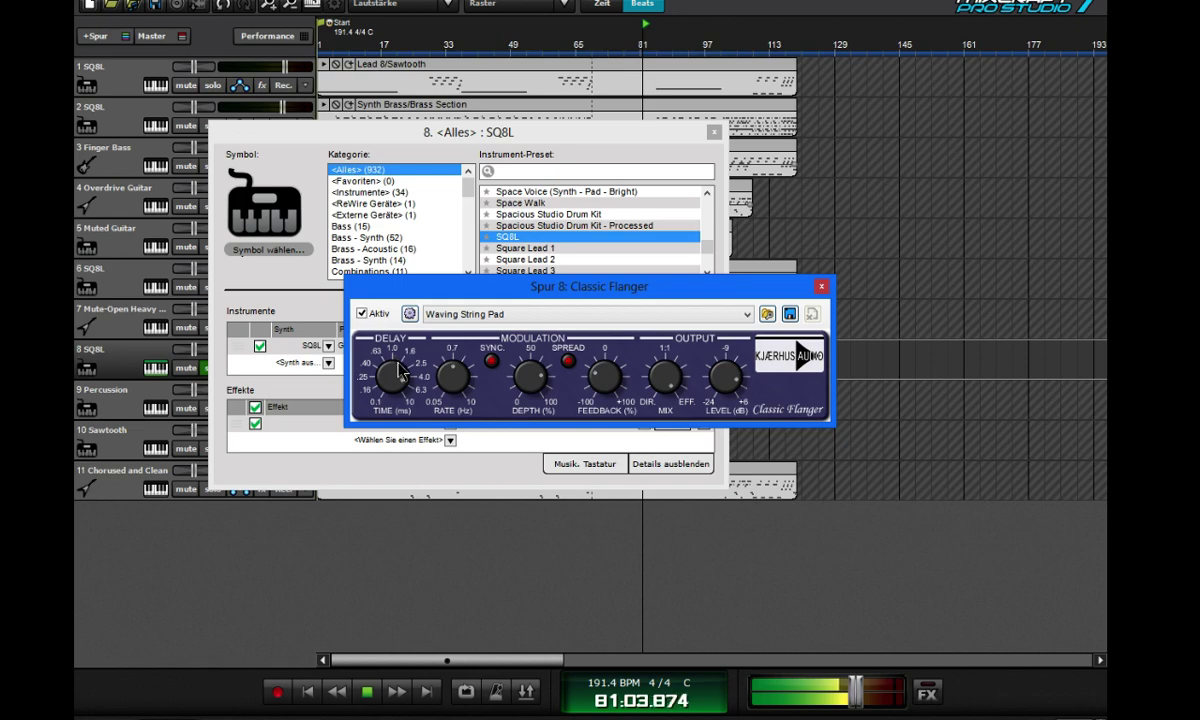
left_click_drag(392, 359, 402, 380)
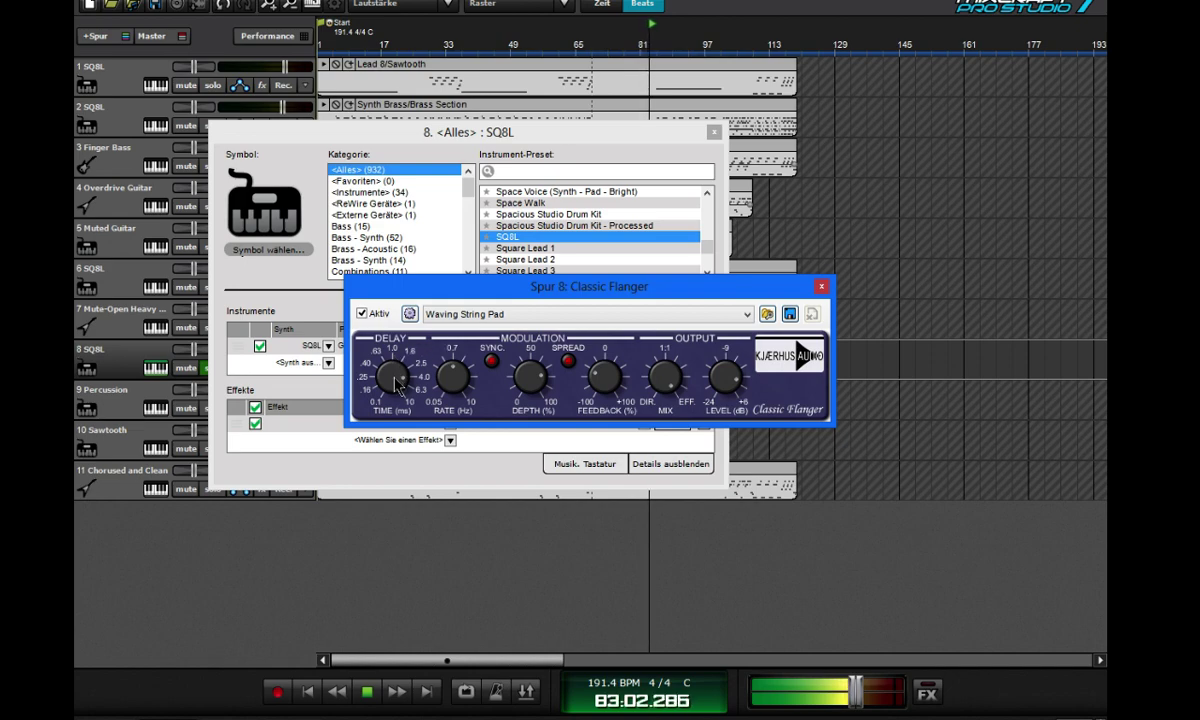
left_click(820, 289)
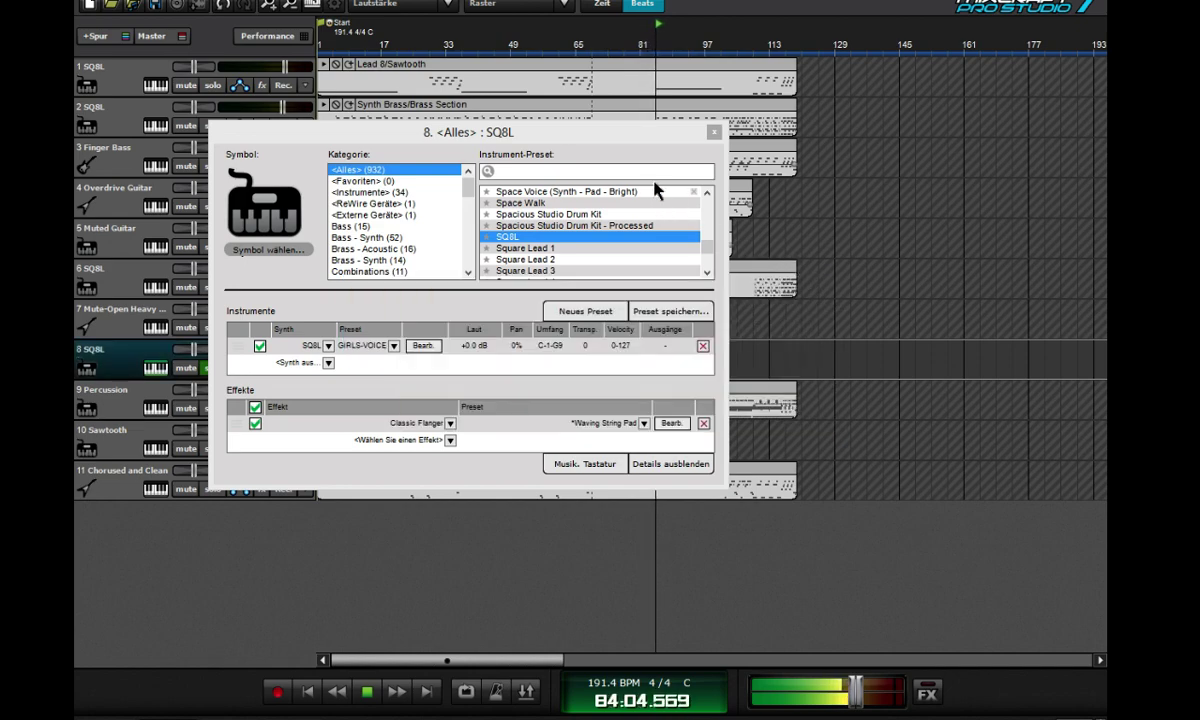
- Close track 8's instrument settings, take the track off solo, and stop playback
left_click(713, 131)
left_click(212, 368)
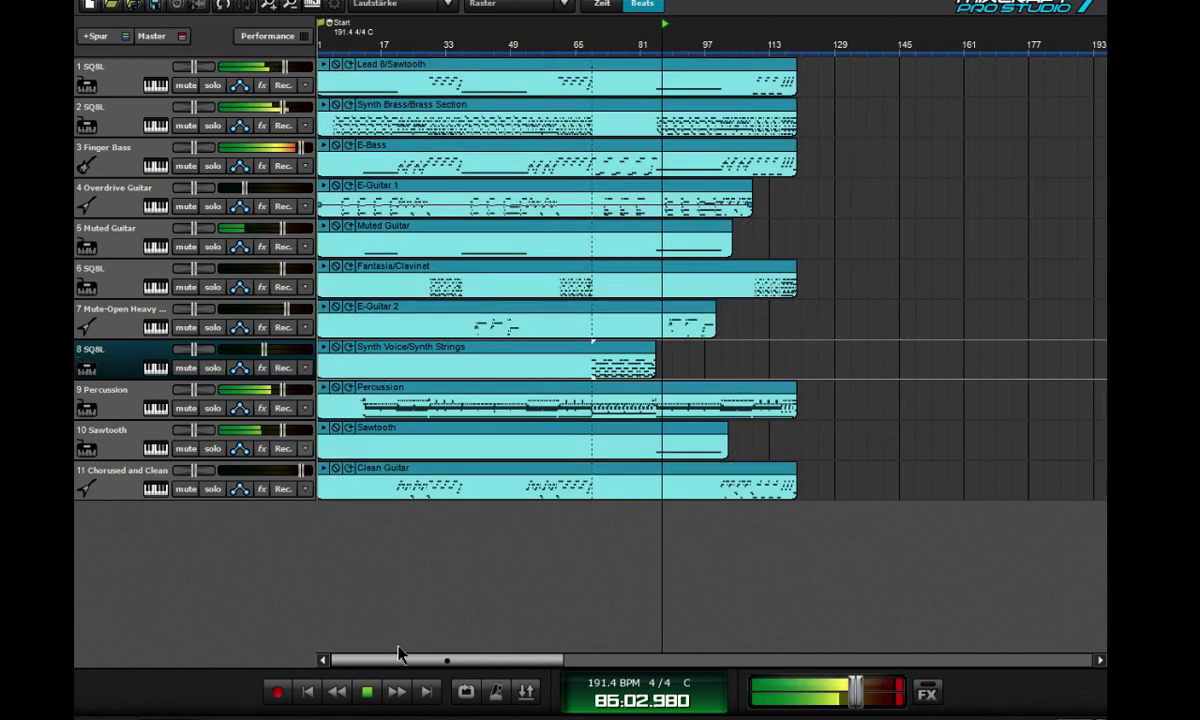
left_click(367, 691)
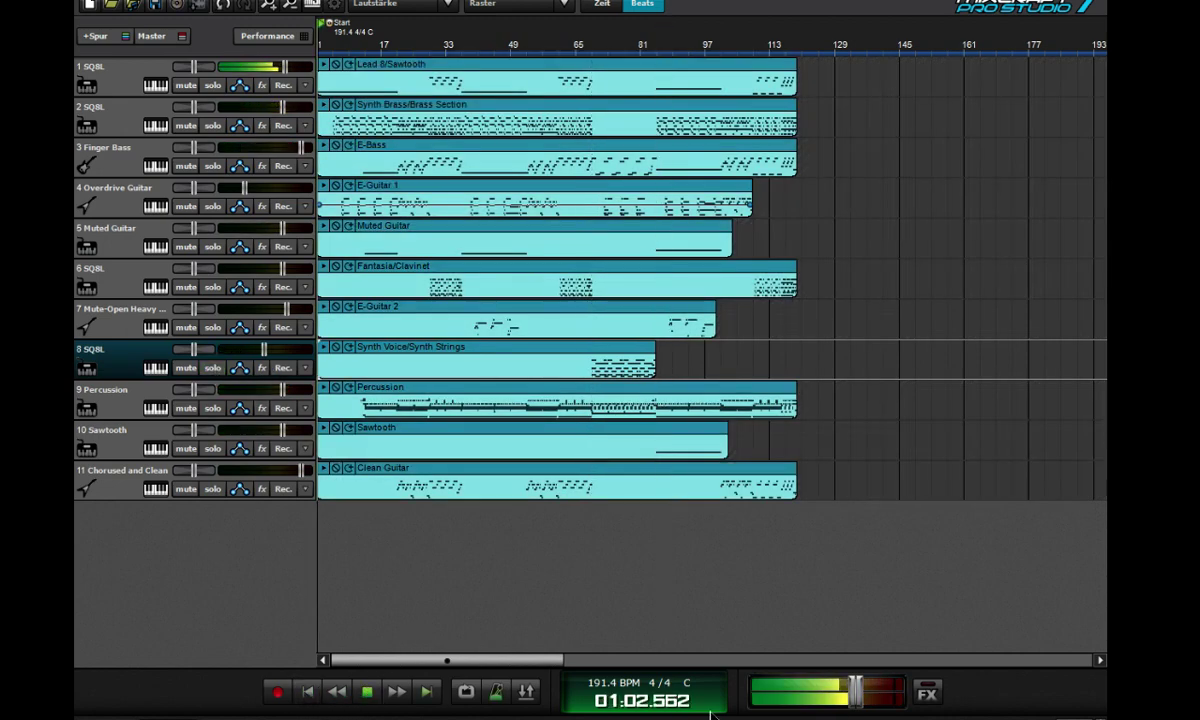
left_click(815, 635)
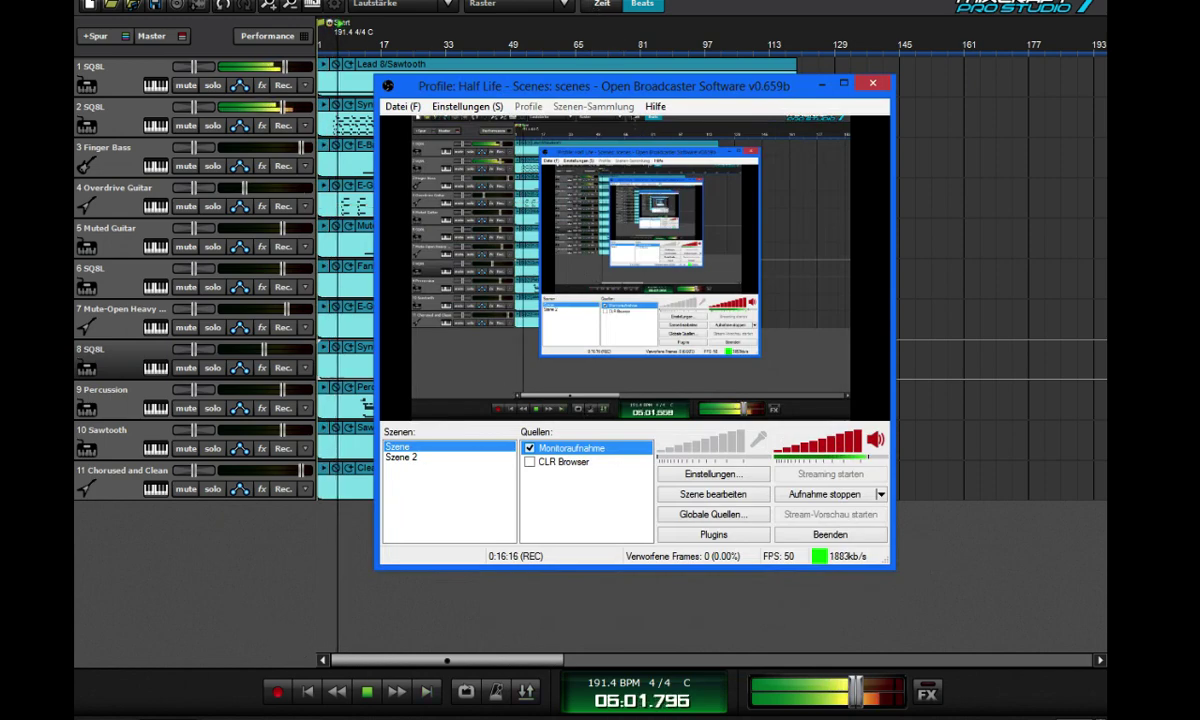
left_click(234, 606)
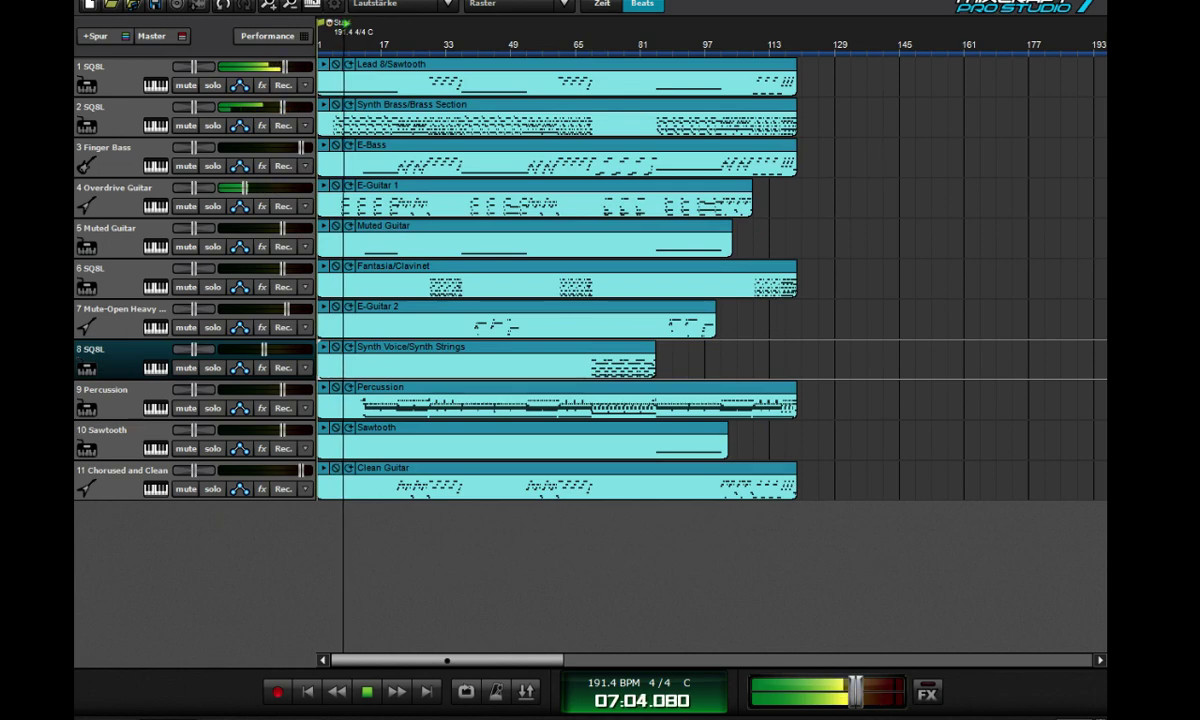
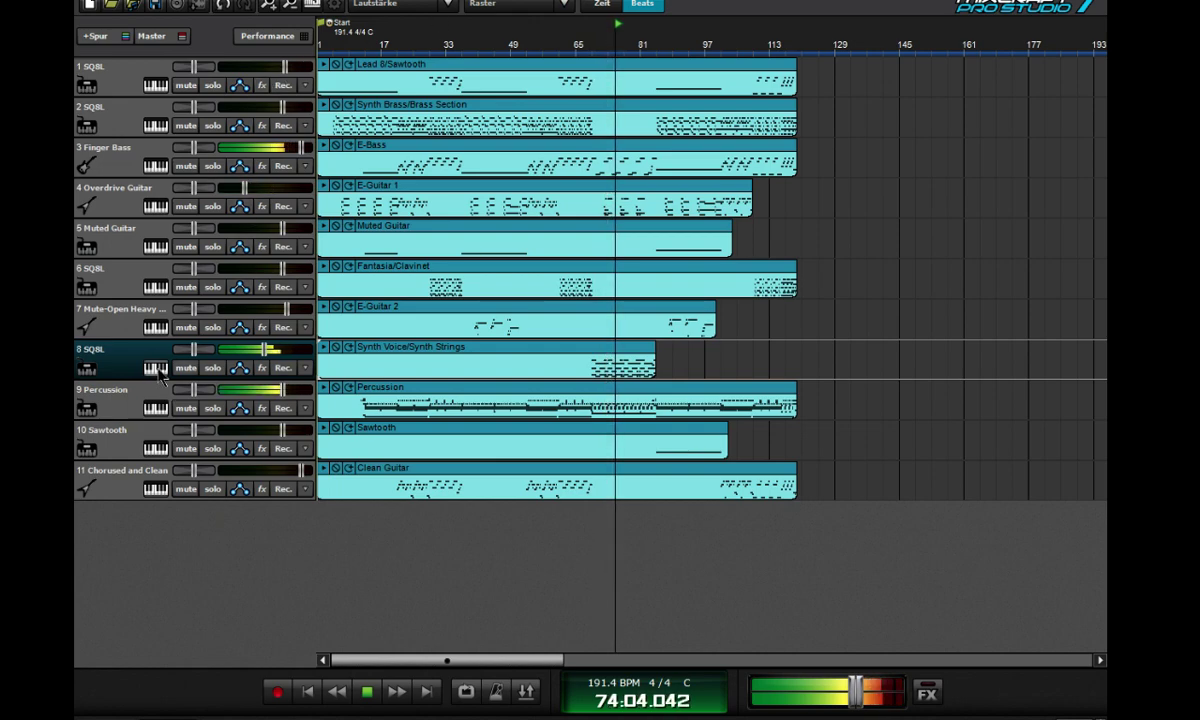
- Search track 8's instrument presets for "synth stri", try Synth Strings 1, 2 and 3, and select Synth Strings 4, keeping the timeline uncovered
left_click(155, 368)
type("sy")
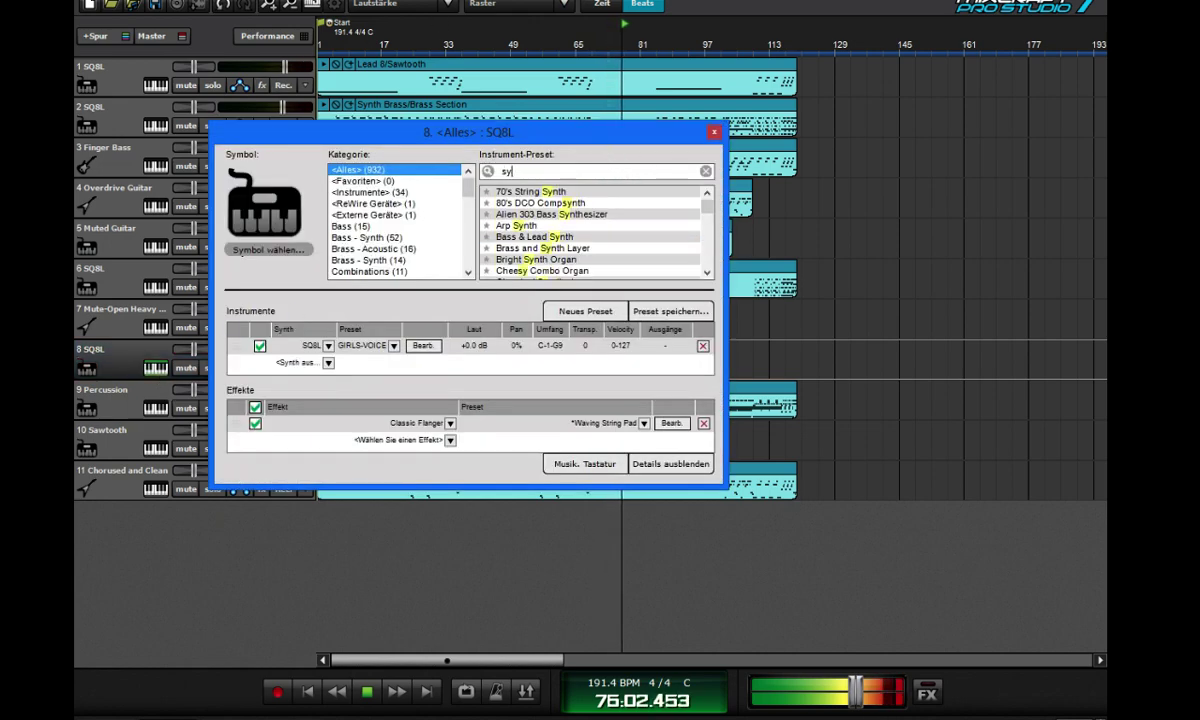
type("nth stri")
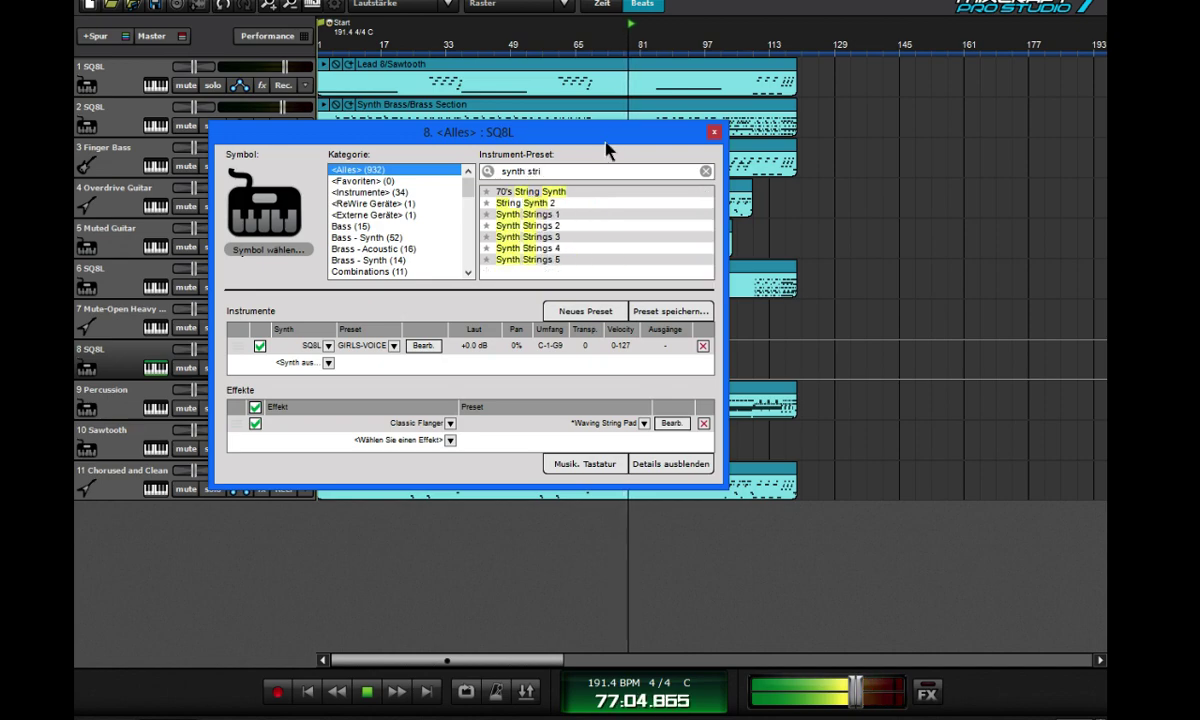
left_click(557, 215)
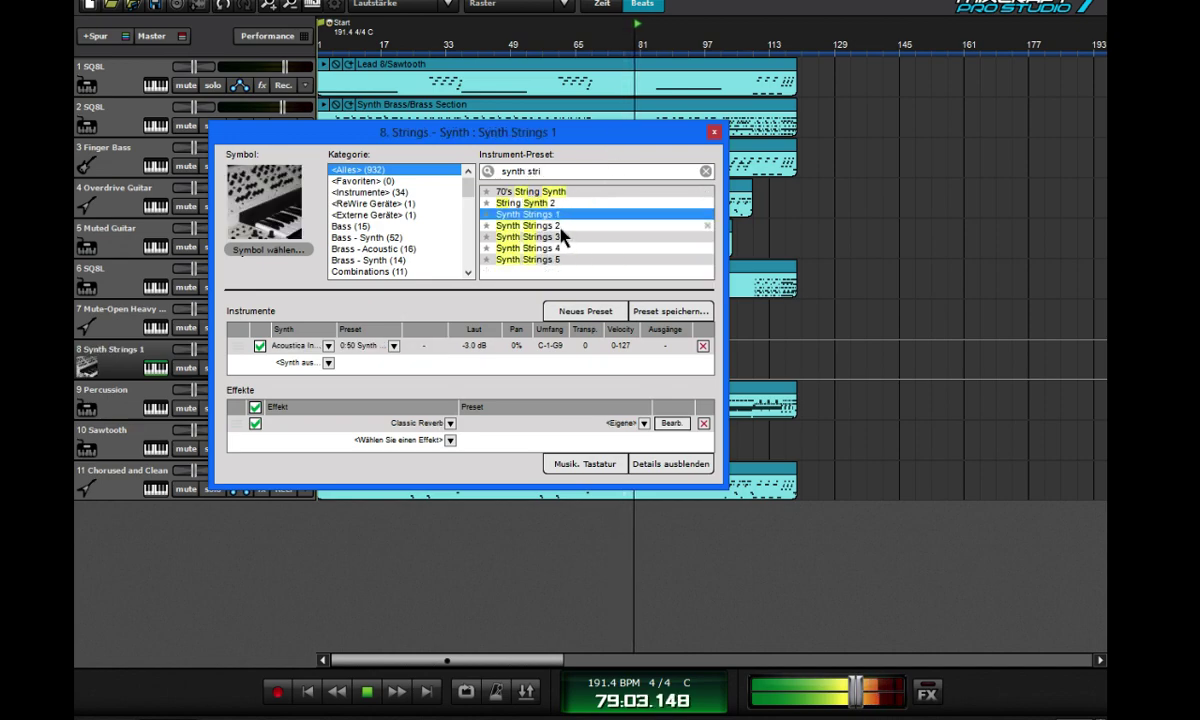
left_click(560, 227)
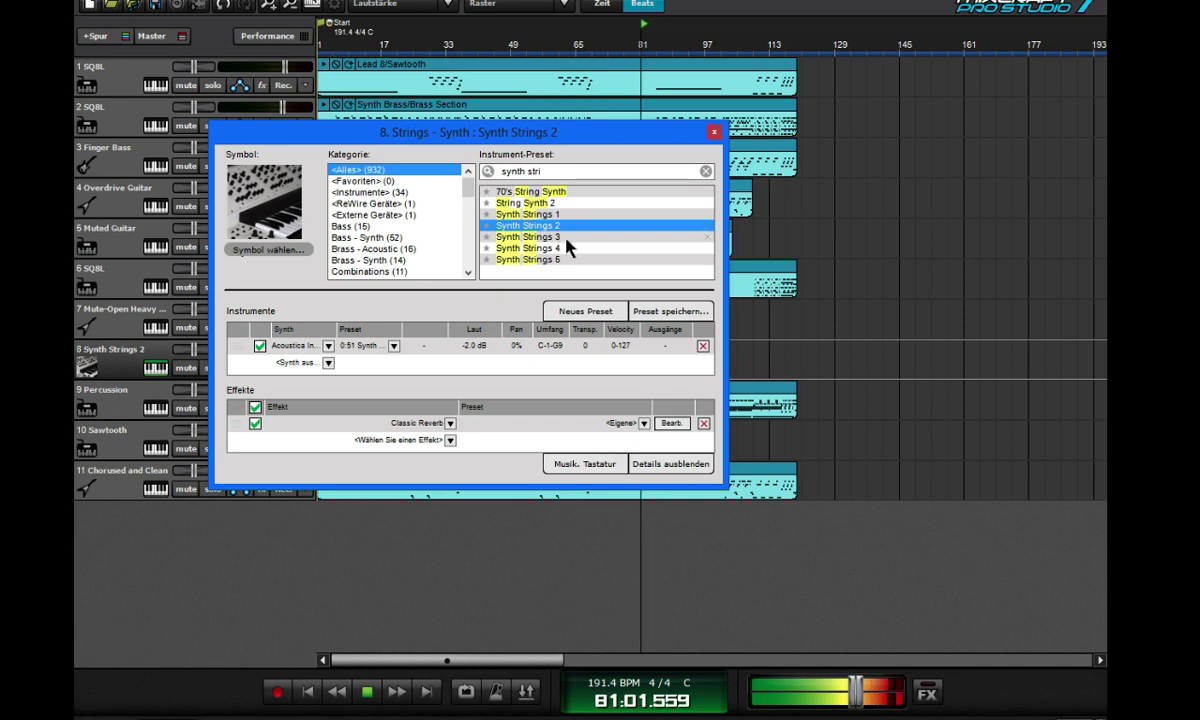
left_click(566, 240)
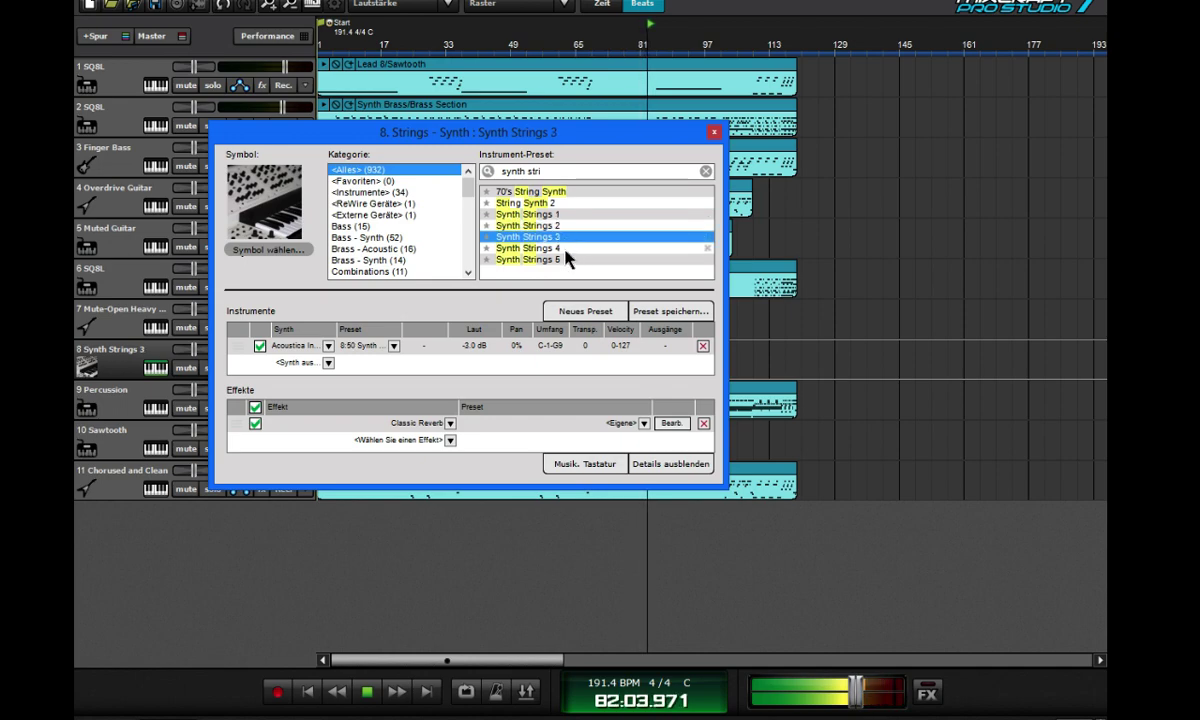
left_click(566, 248)
left_click_drag(587, 138, 428, 168)
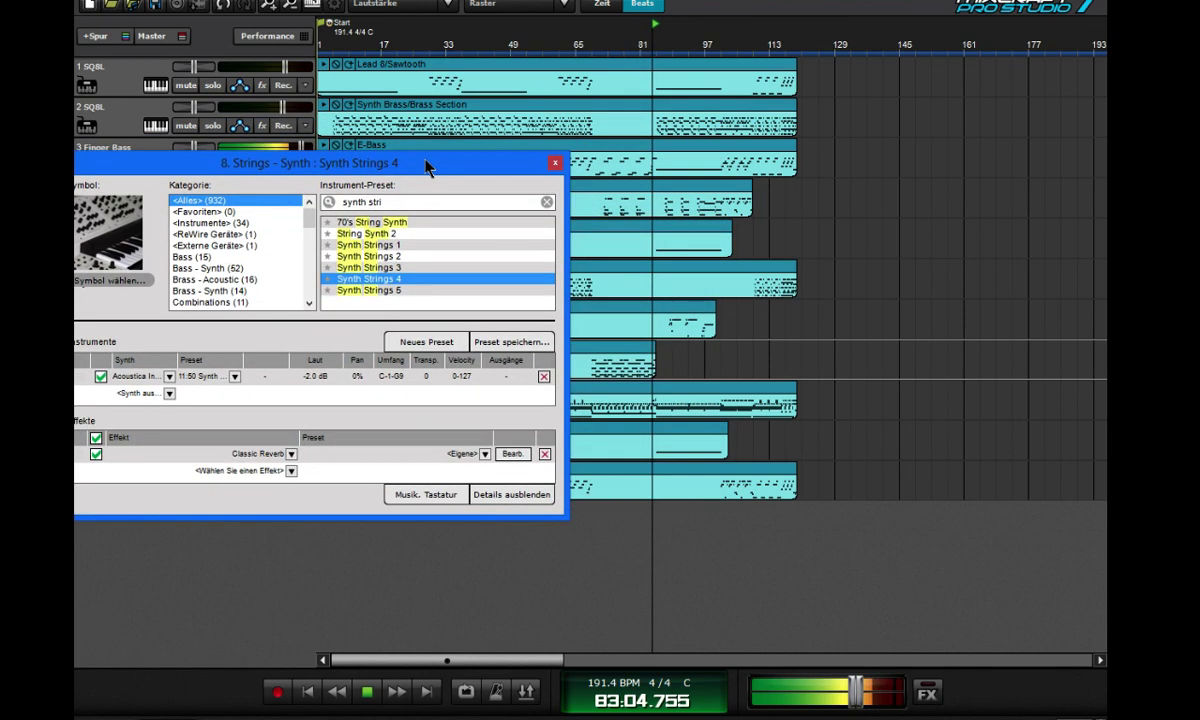
- Play the song from about bar 69 and solo the Synth Strings 4 track
left_click(587, 48)
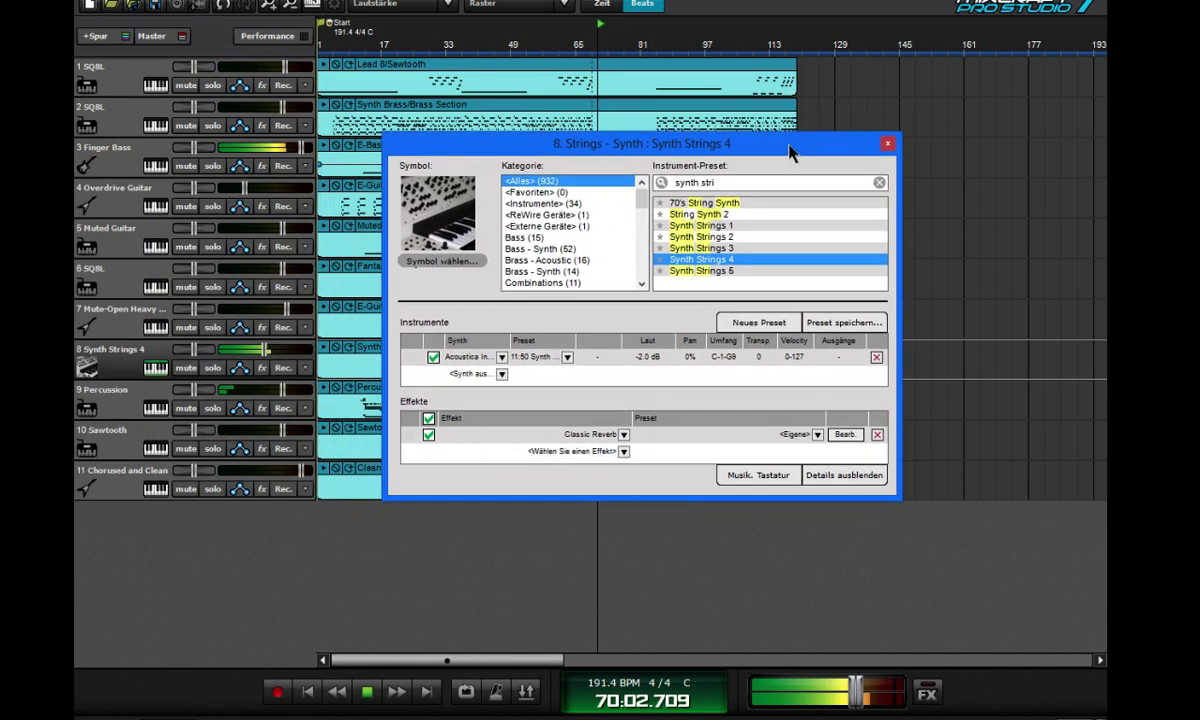
left_click_drag(432, 160, 769, 139)
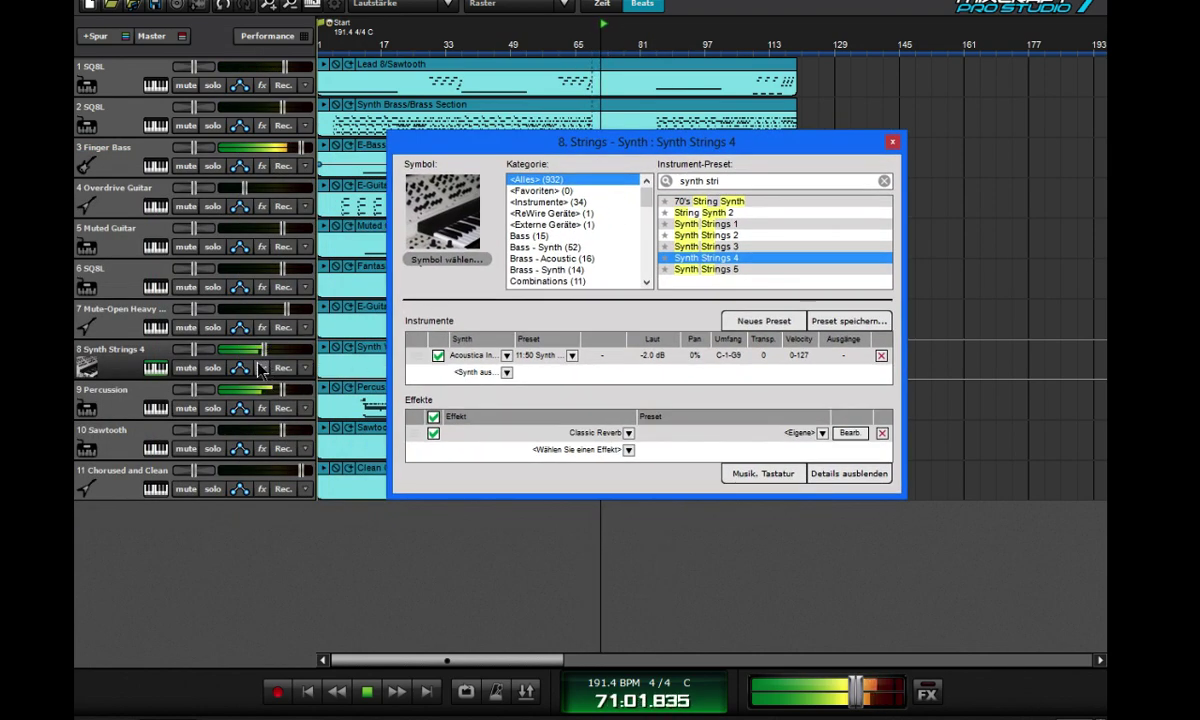
left_click(358, 365)
- Audition the Synth Strings 5 and 70's String Synth presets on track 8, replaying the passage from about bar 69
left_click(704, 269)
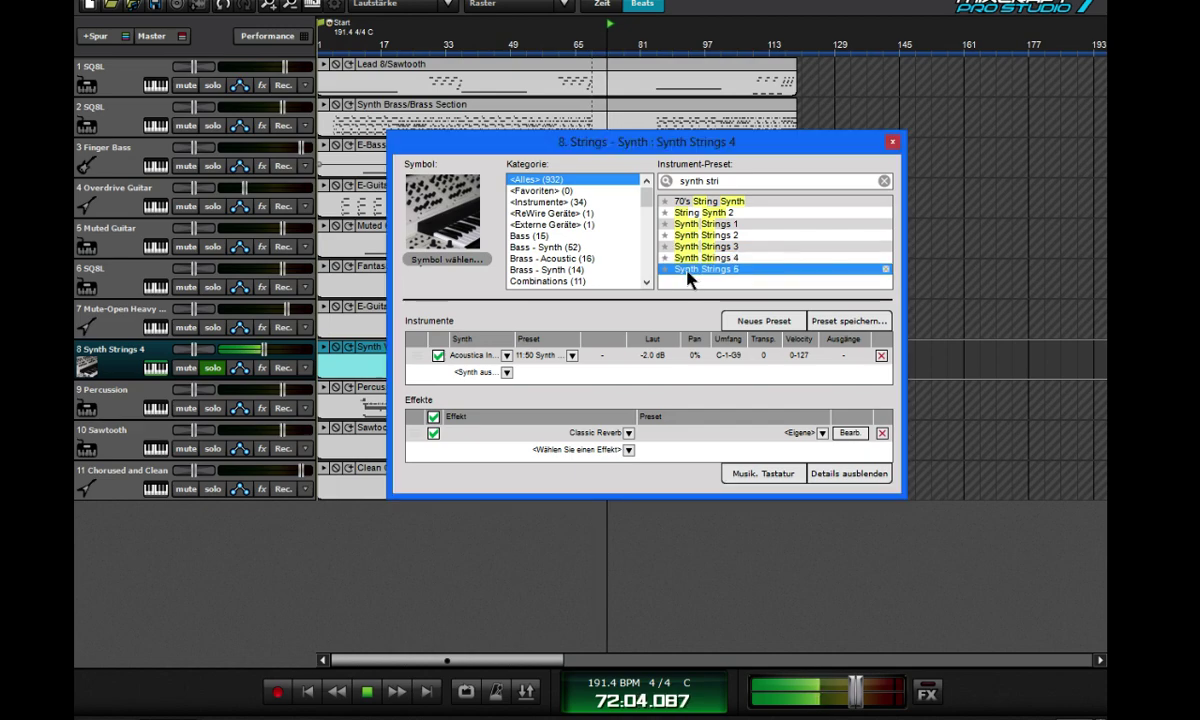
left_click(708, 202)
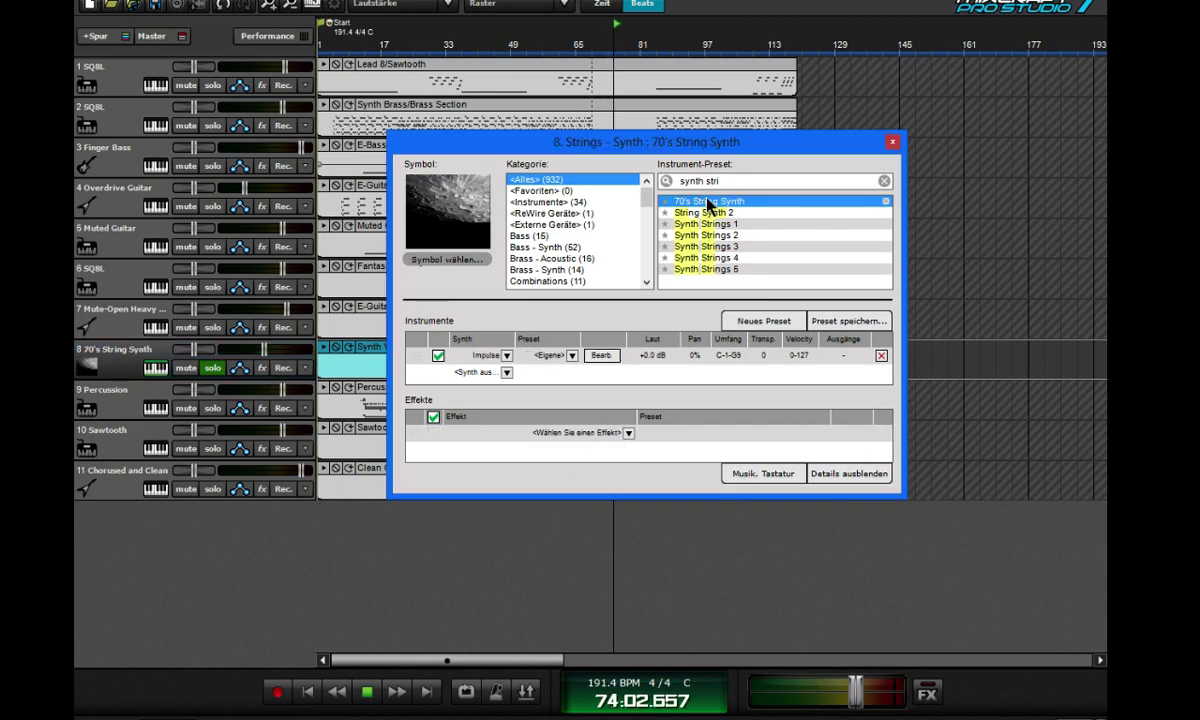
left_click_drag(704, 146, 343, 58)
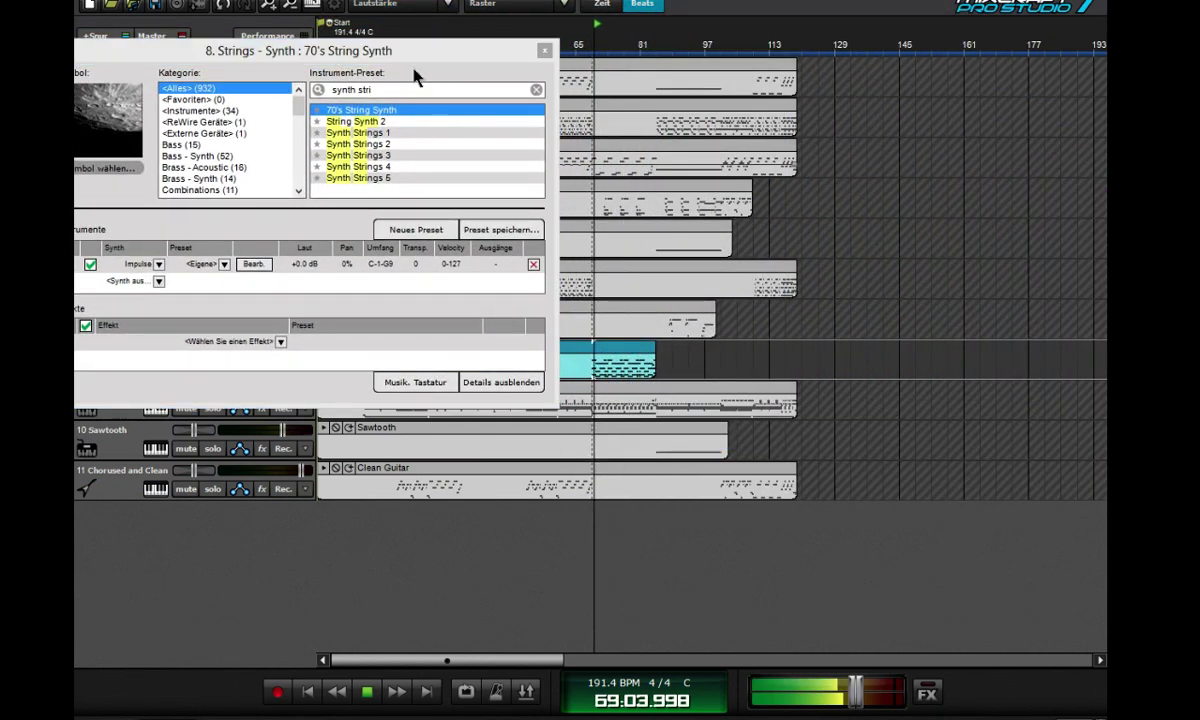
left_click_drag(430, 55, 684, 107)
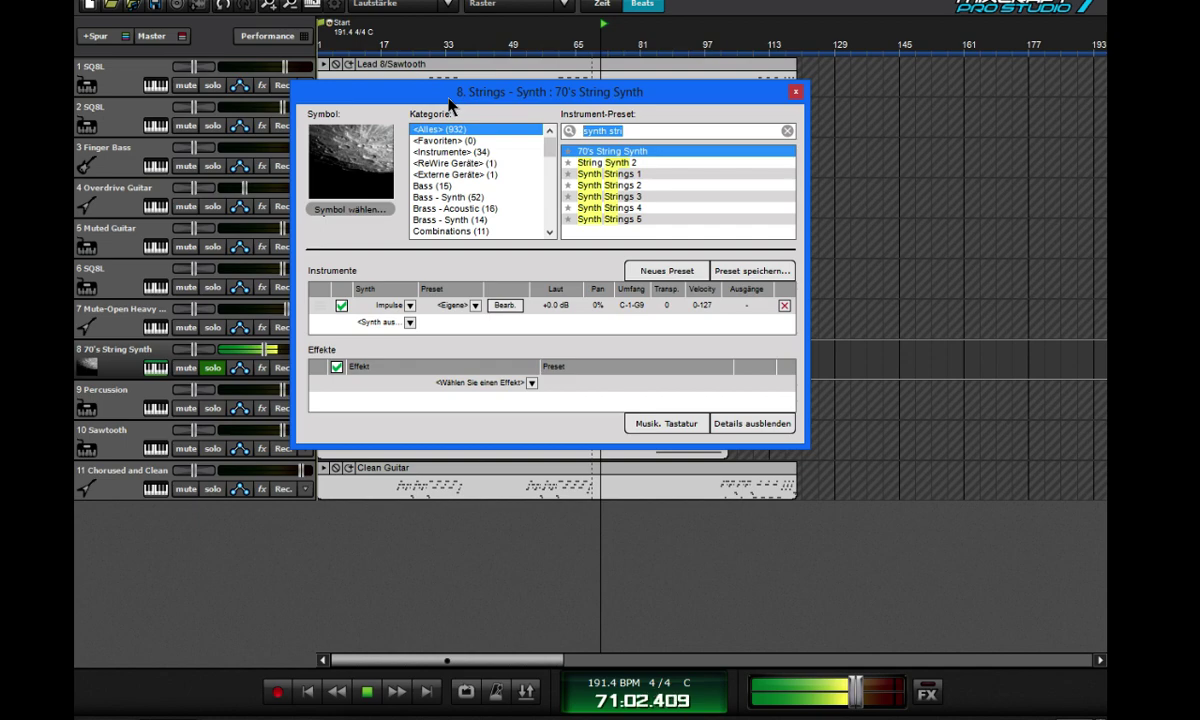
- Search the instrument presets for "synth" and try Bright Synth Organ and Polysynth (Brass - Synth) on track 8
type("c")
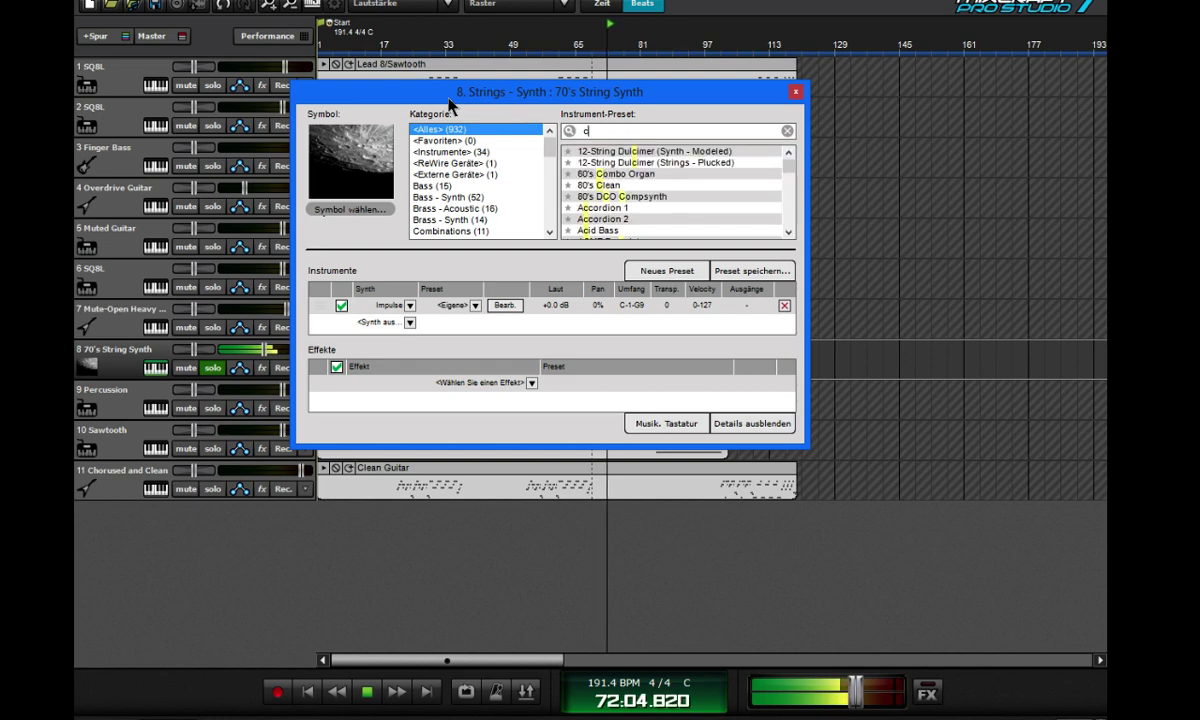
key("BackSpace")
type("synth")
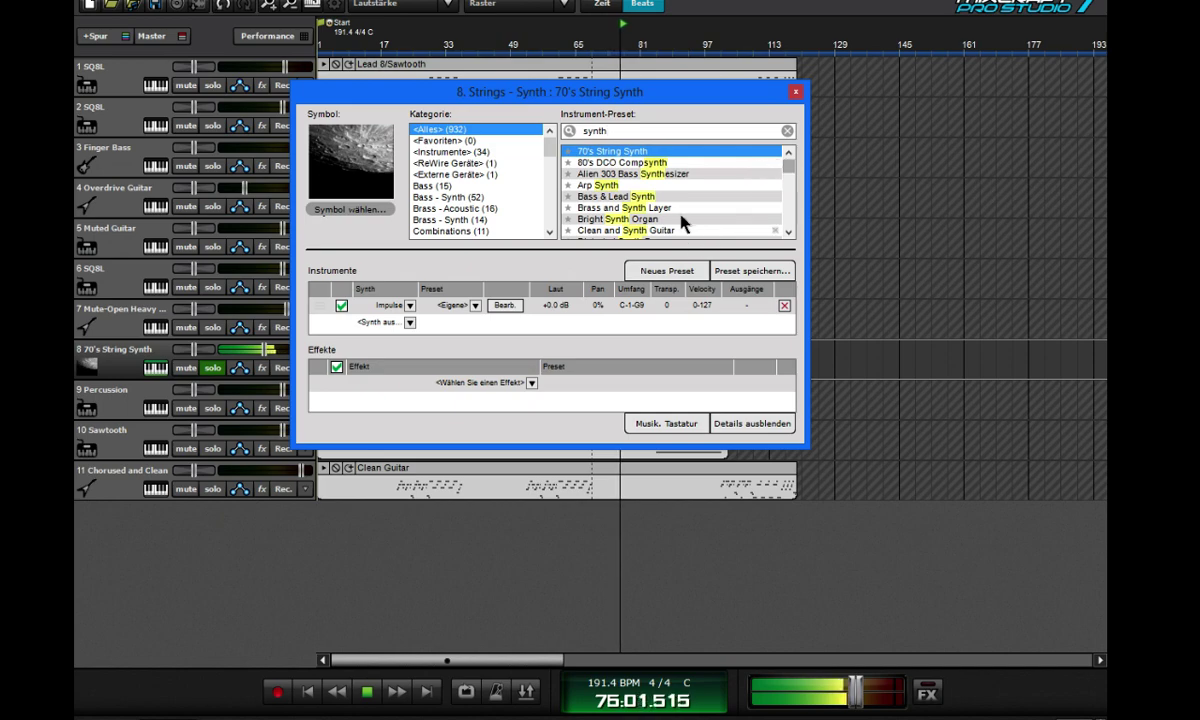
left_click(677, 209)
left_click(672, 218)
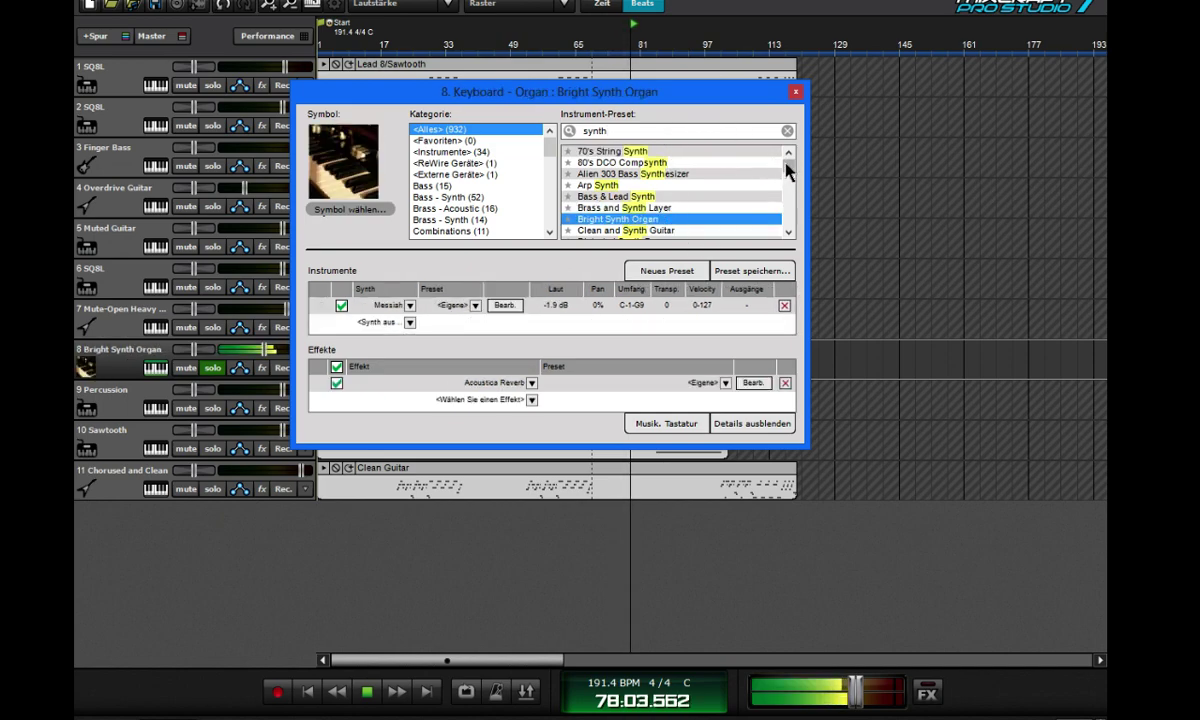
left_click_drag(785, 163, 789, 179)
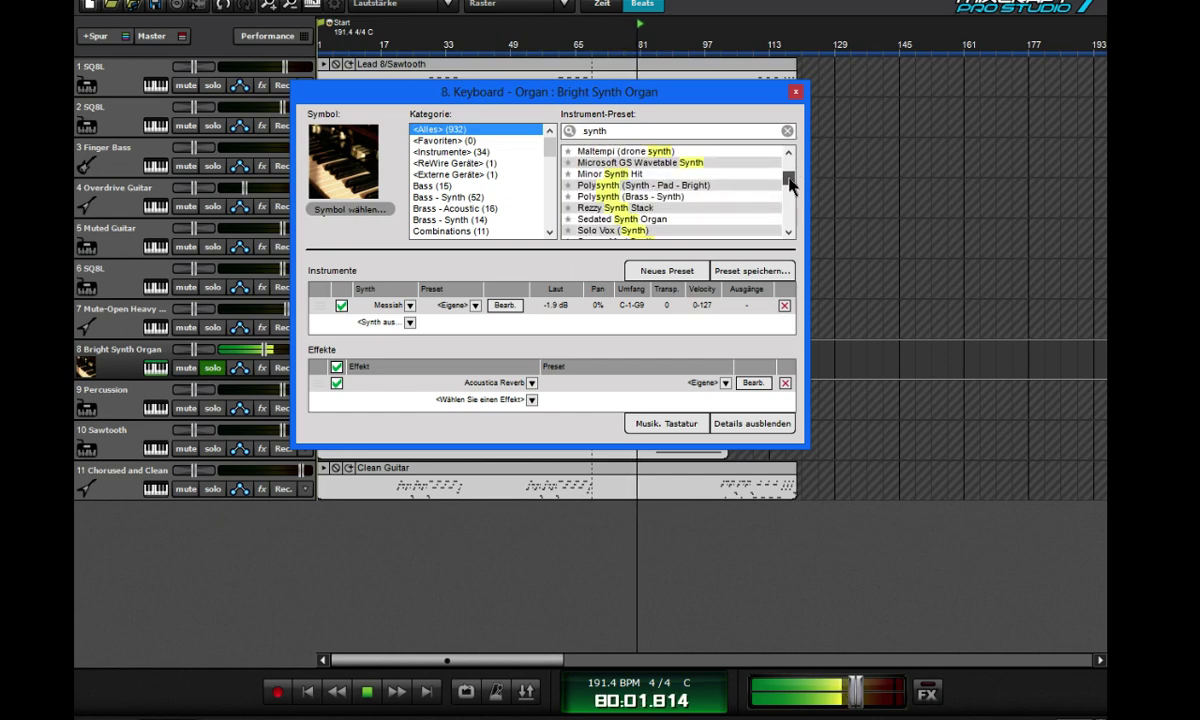
left_click(712, 199)
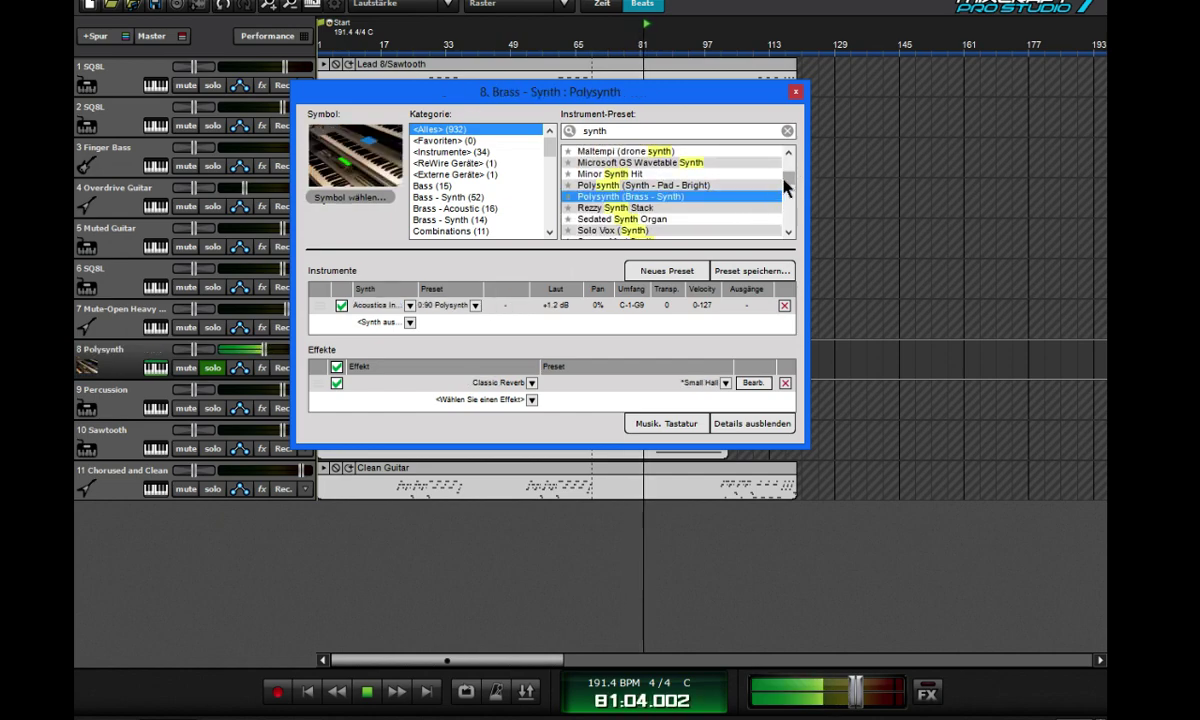
- Load the Synth Voice preset on track 8 and replay the passage from about bar 69
left_click_drag(786, 188, 781, 222)
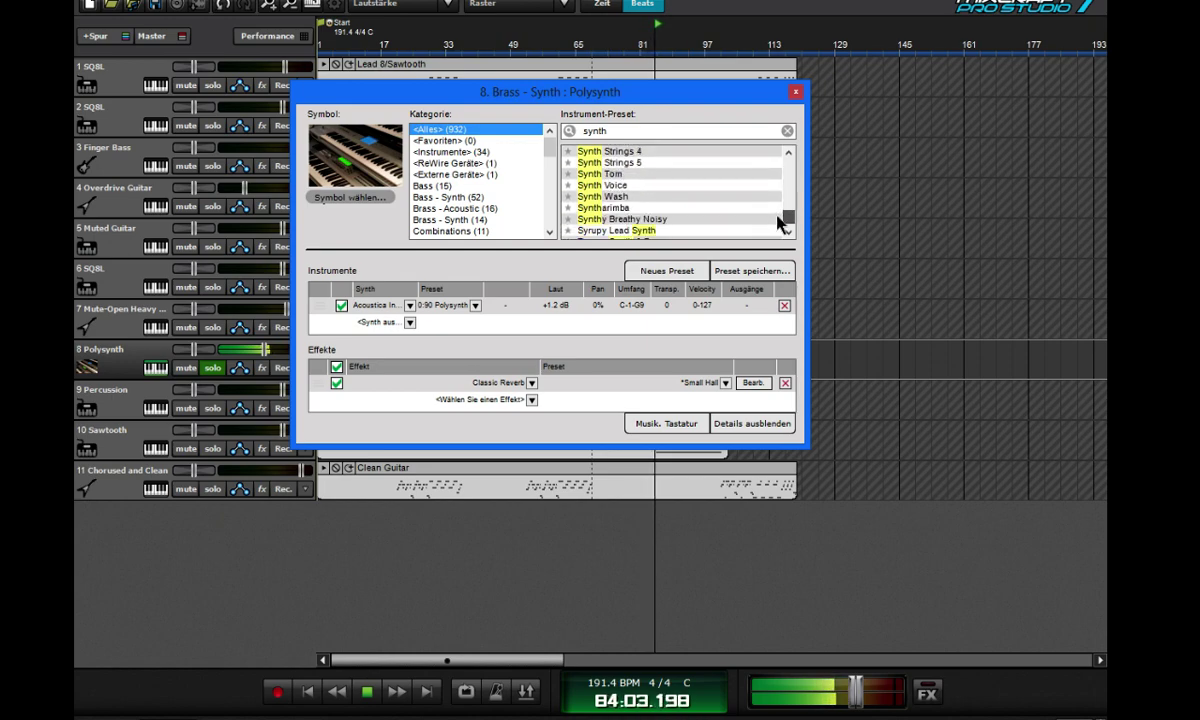
left_click(665, 186)
left_click_drag(650, 93, 397, 118)
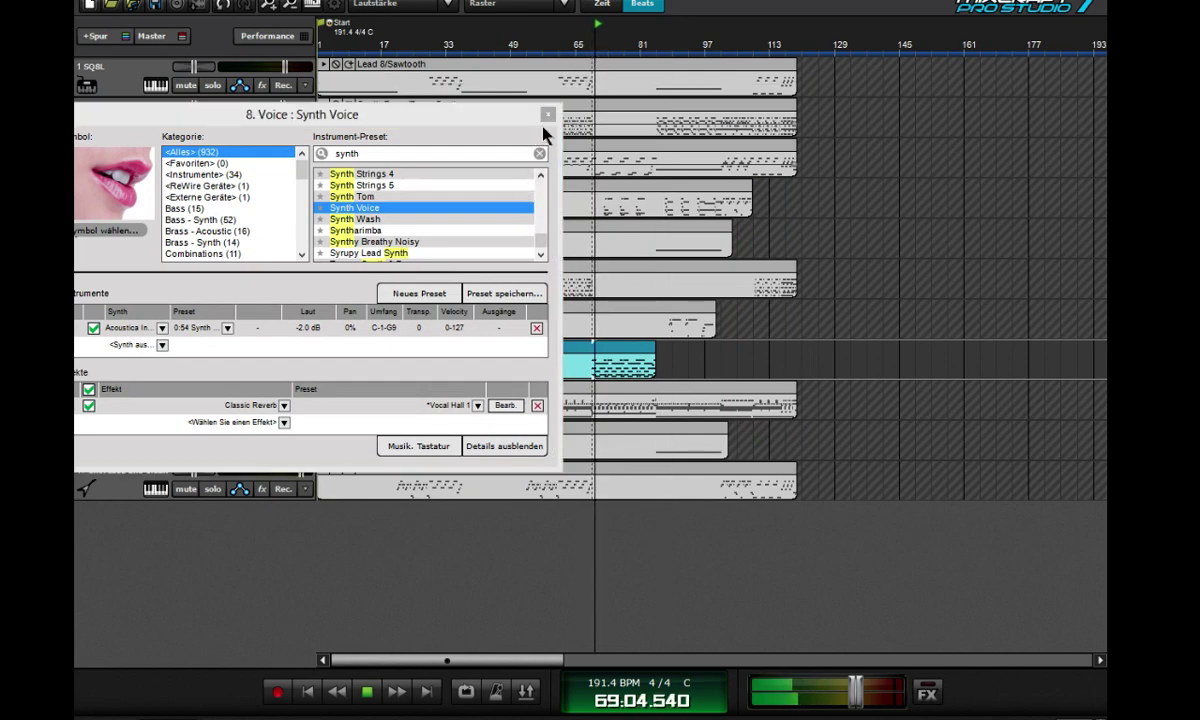
left_click_drag(544, 128, 808, 120)
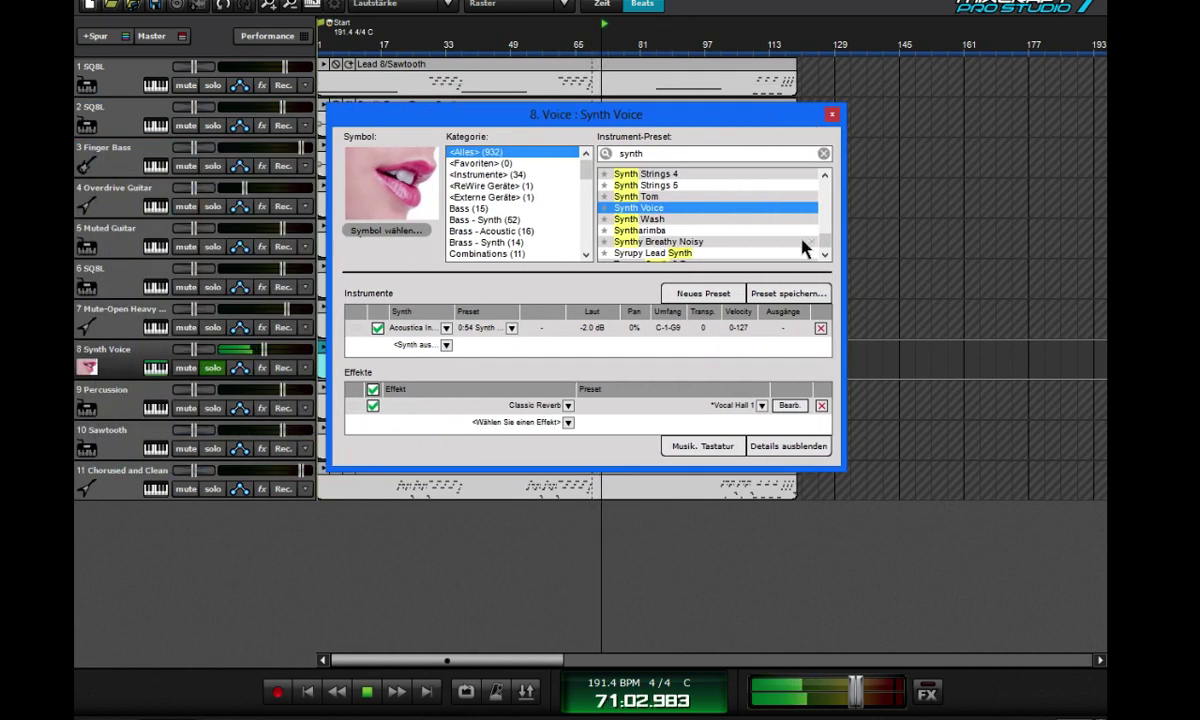
- Add the Fruity Filter as a second effect after Classic Reverb on the Synth Voice track
left_click(567, 424)
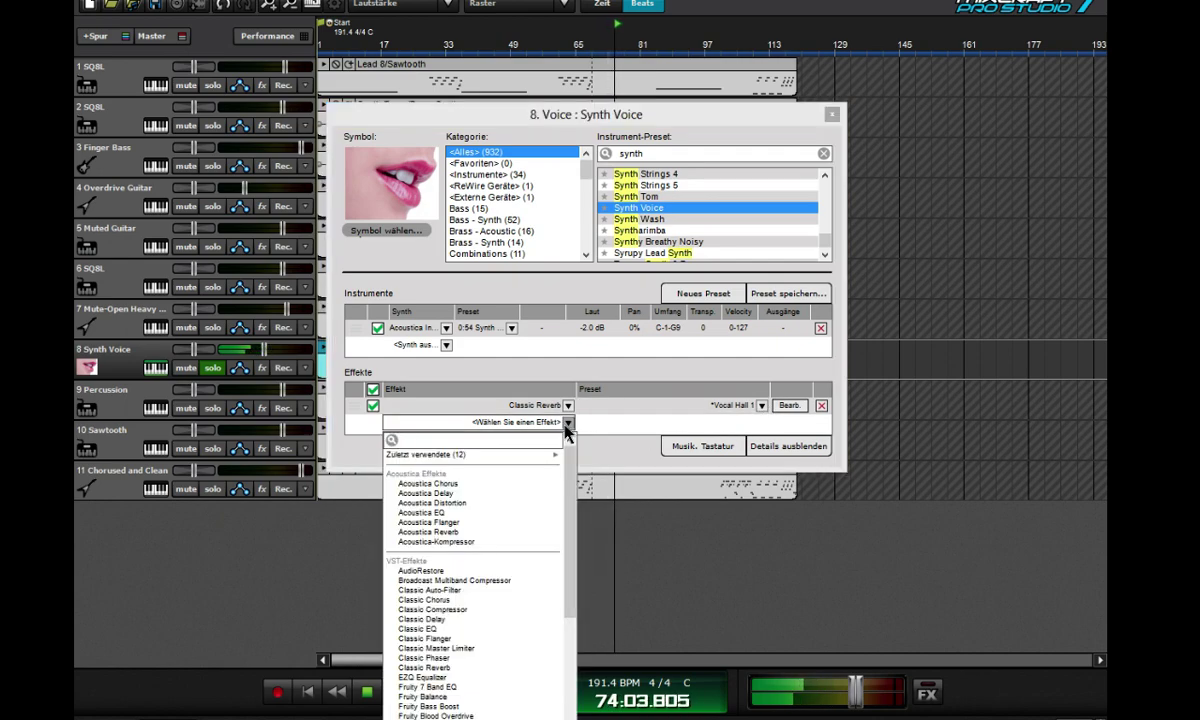
left_click(567, 425)
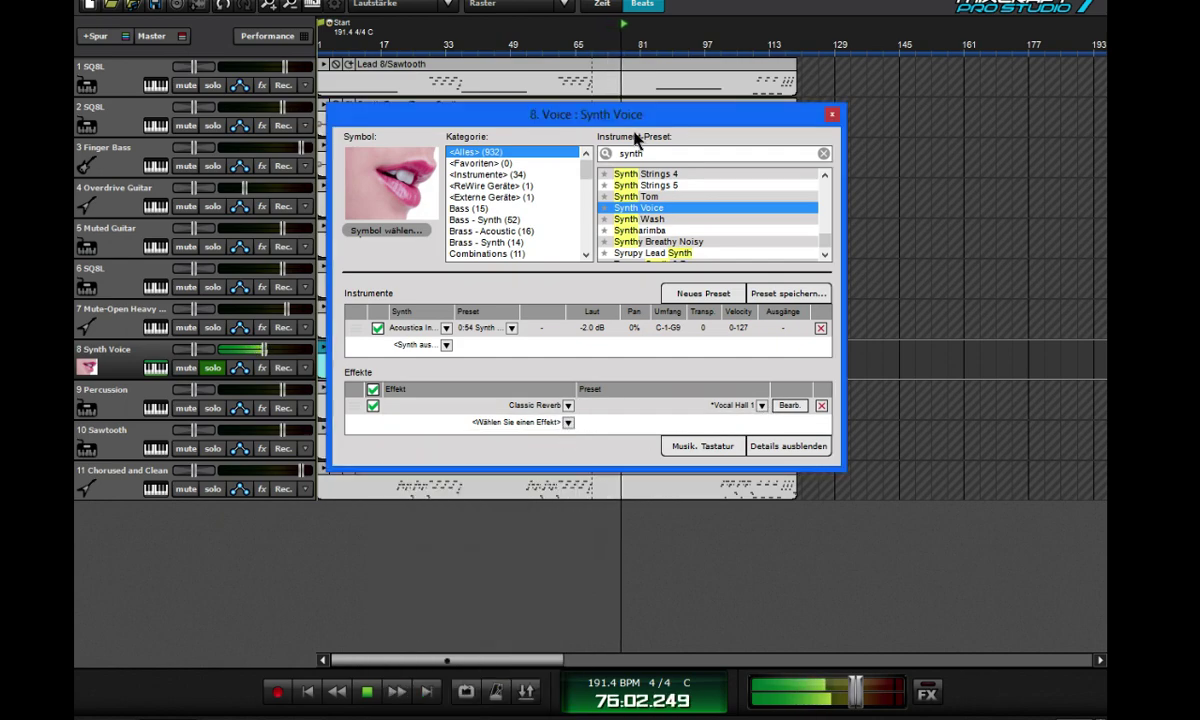
left_click_drag(603, 106, 645, 59)
left_click(609, 377)
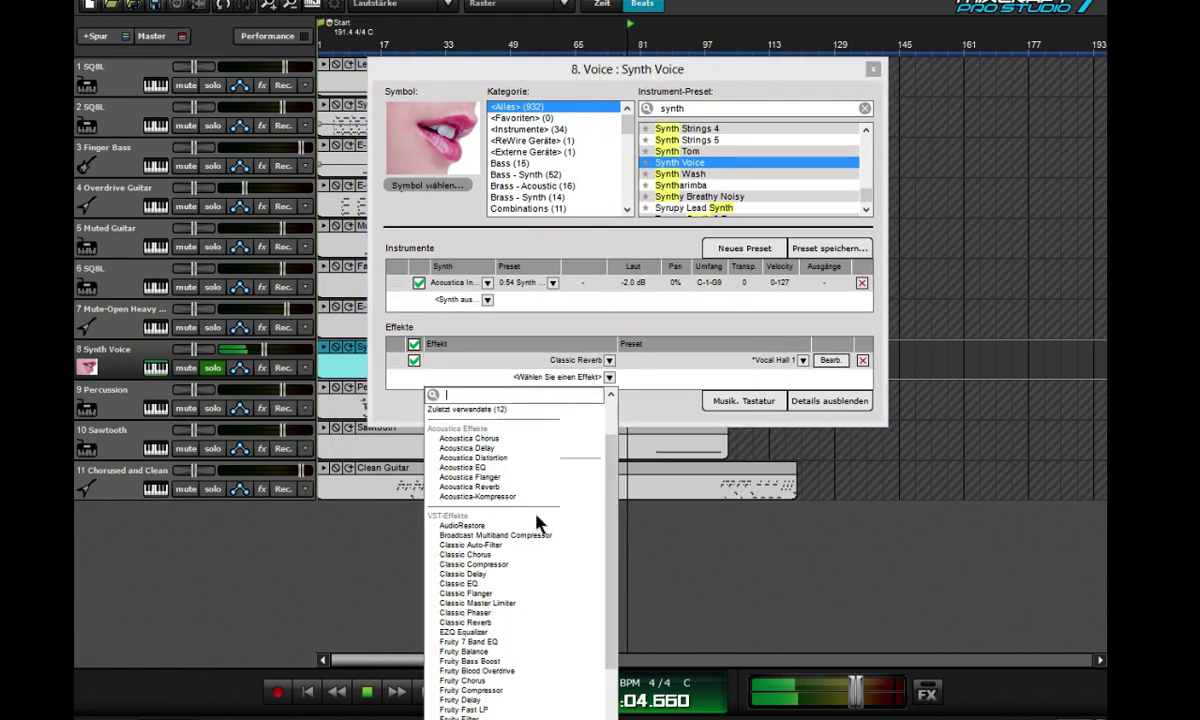
scroll(560, 600, "down", 3)
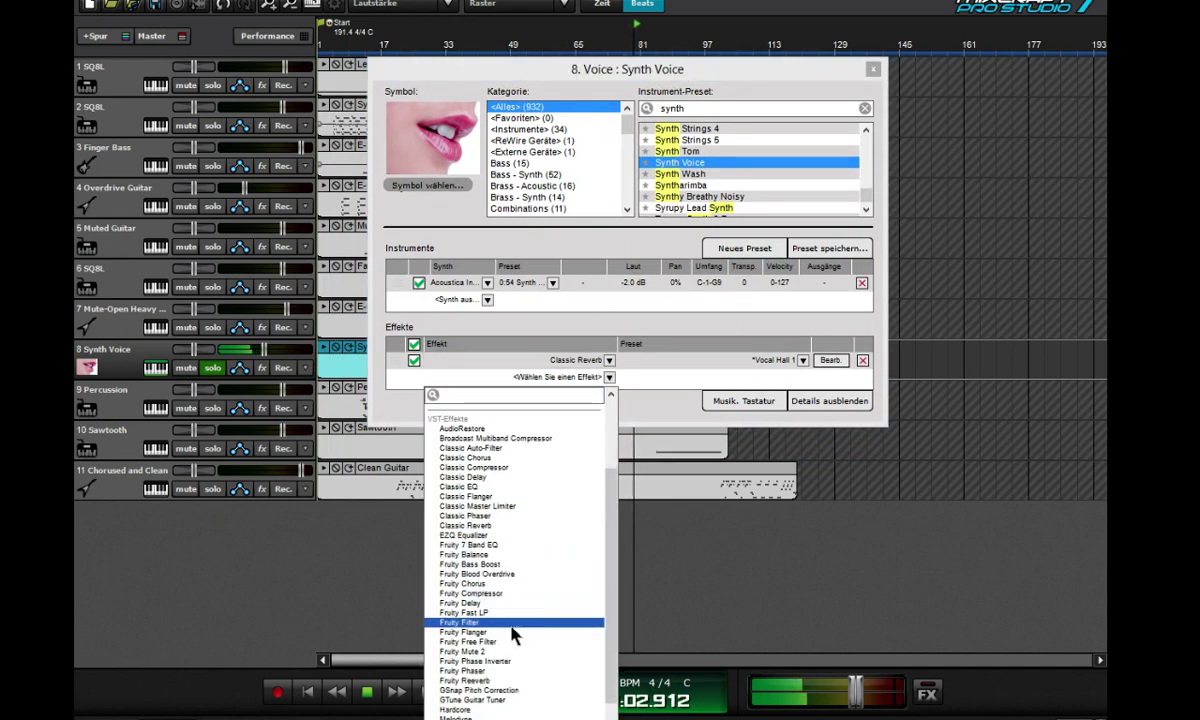
left_click(510, 624)
left_click(577, 379)
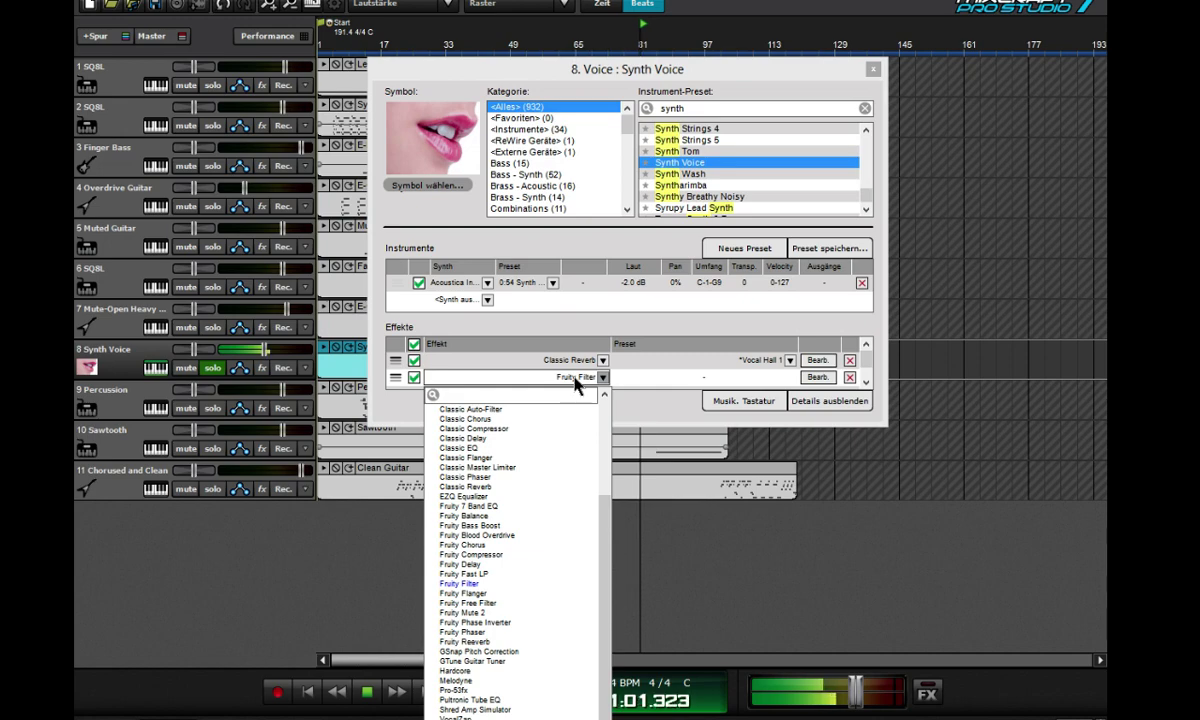
left_click(577, 381)
- Raise the Fruity Filter's band pass to about one third of its range and replay from about bar 69
left_click(816, 377)
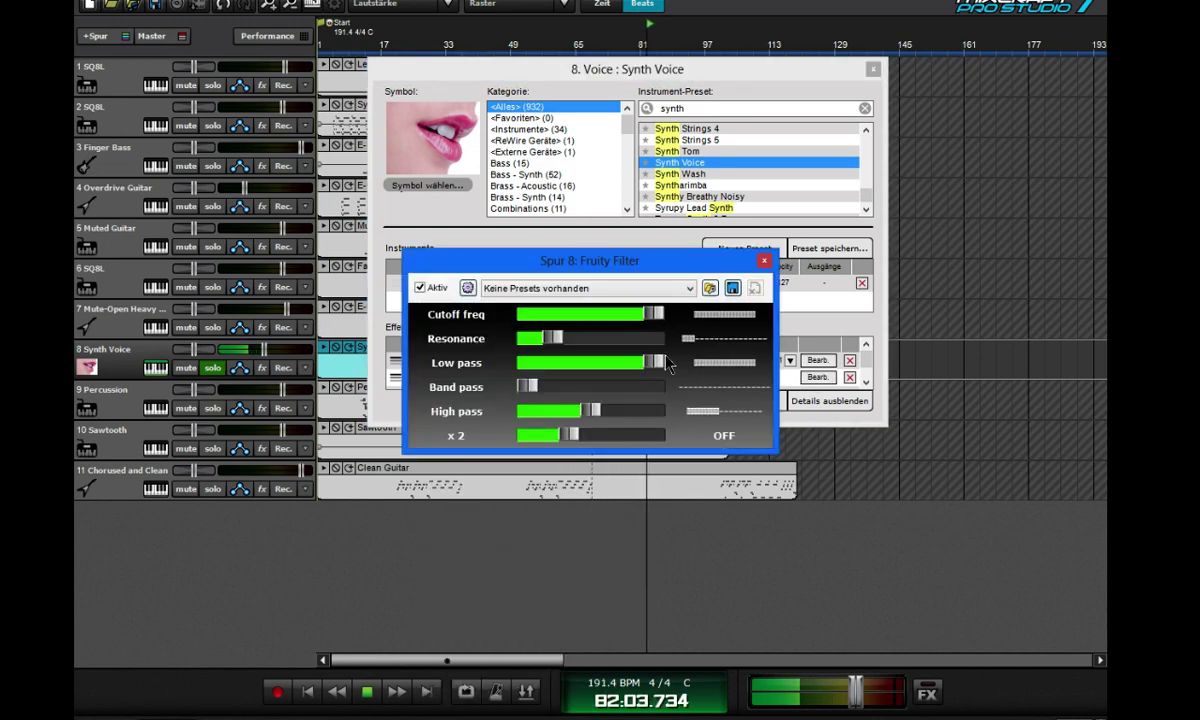
left_click_drag(603, 394, 580, 397)
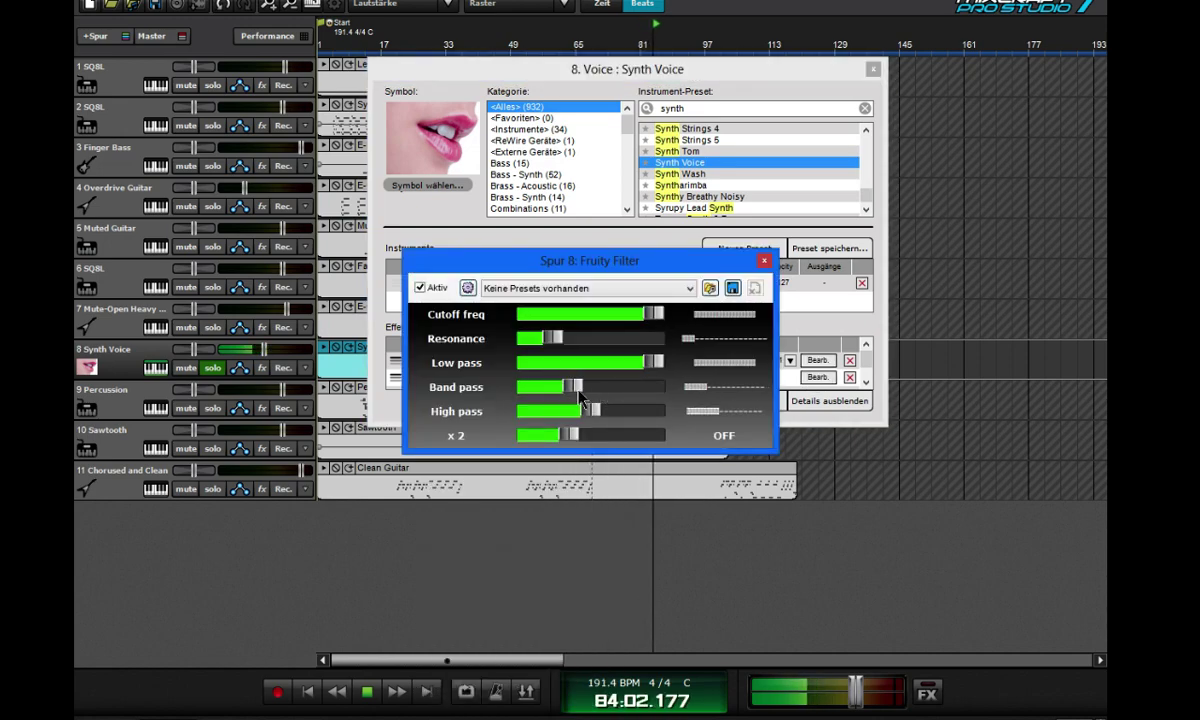
left_click(764, 261)
left_click_drag(600, 69, 238, 95)
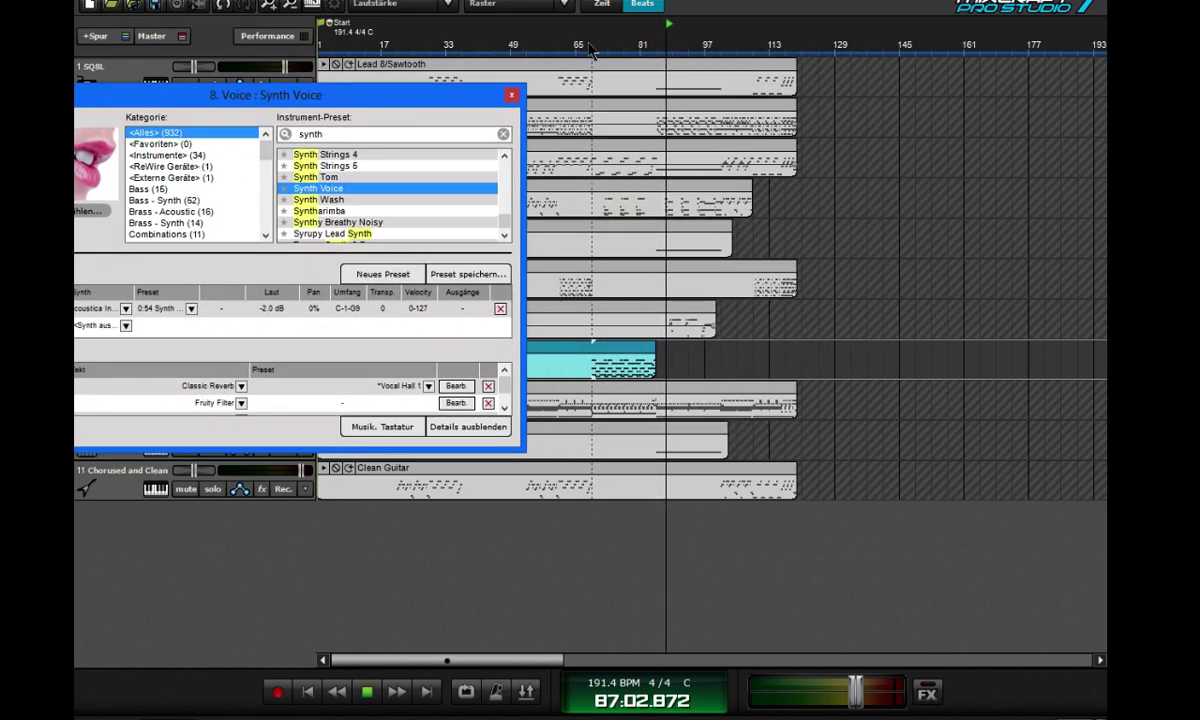
left_click_drag(505, 97, 849, 114)
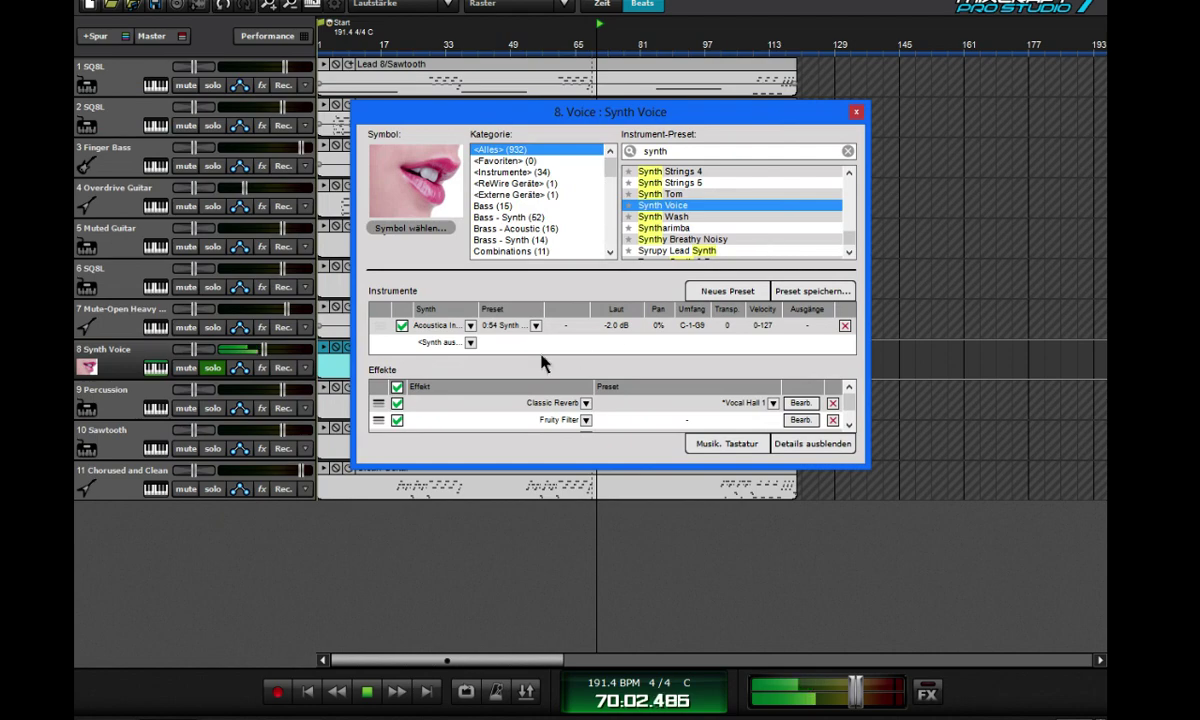
- Replace the Fruity Filter with Fruity Phase Inverter and adjust its state setting
left_click(585, 419)
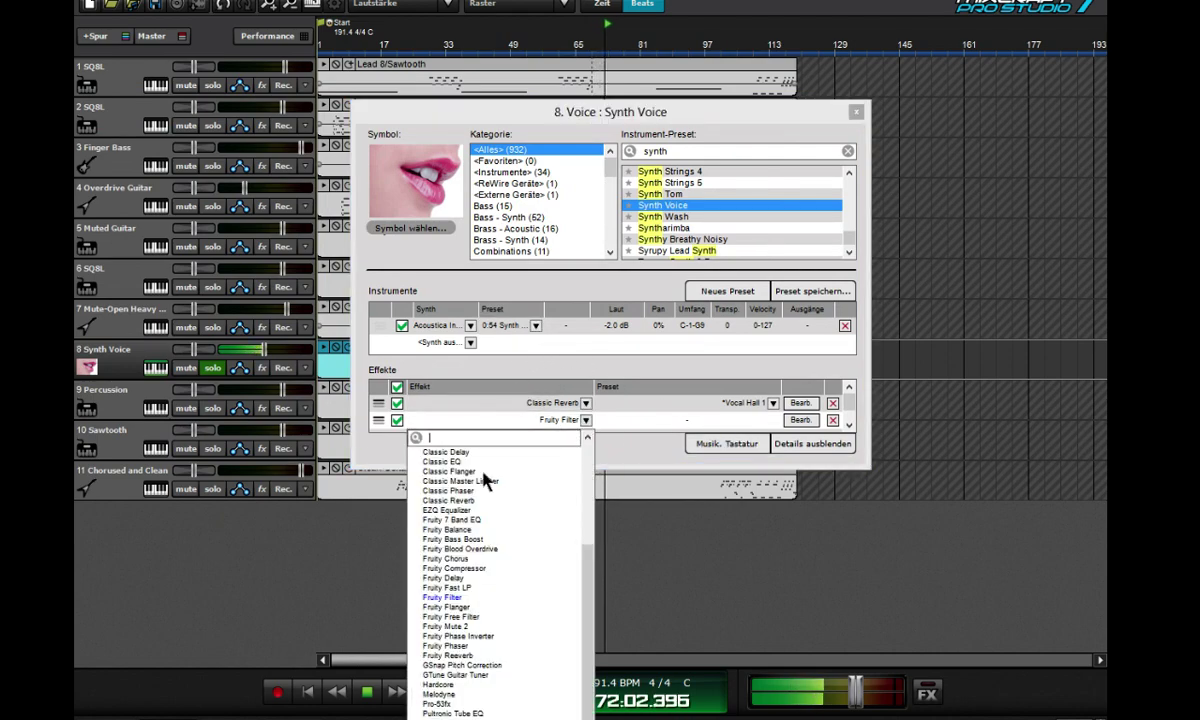
left_click(505, 640)
scroll(565, 425, "down", 1)
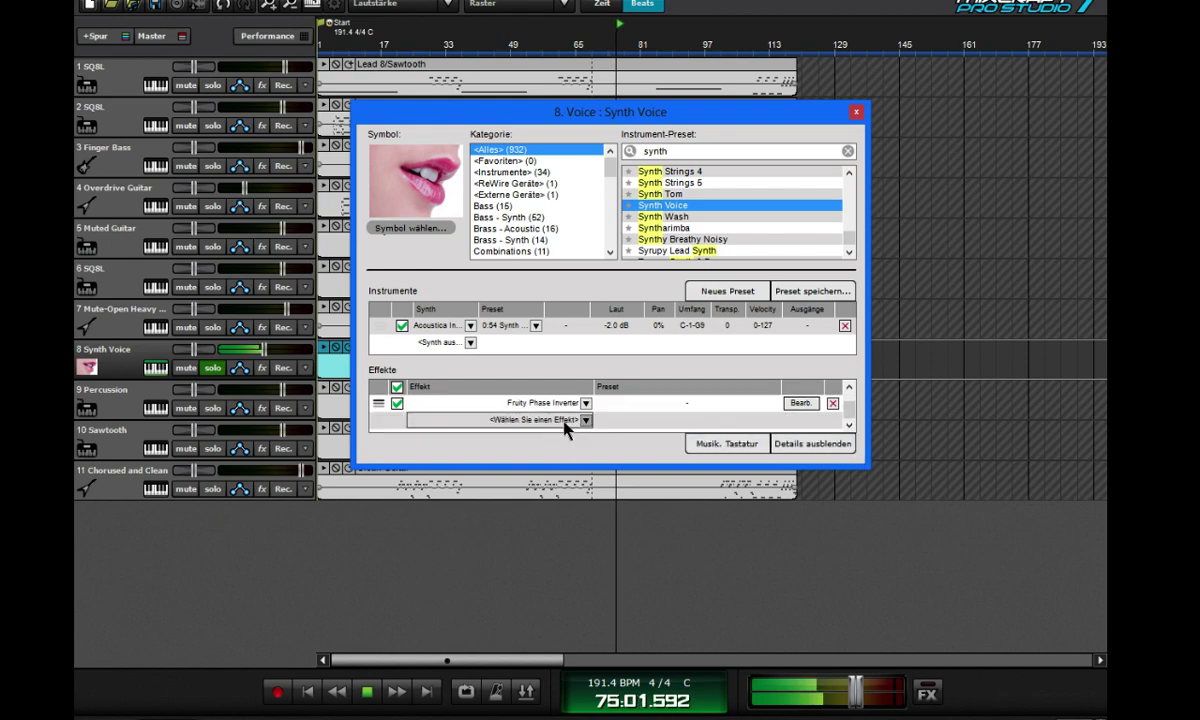
left_click(790, 403)
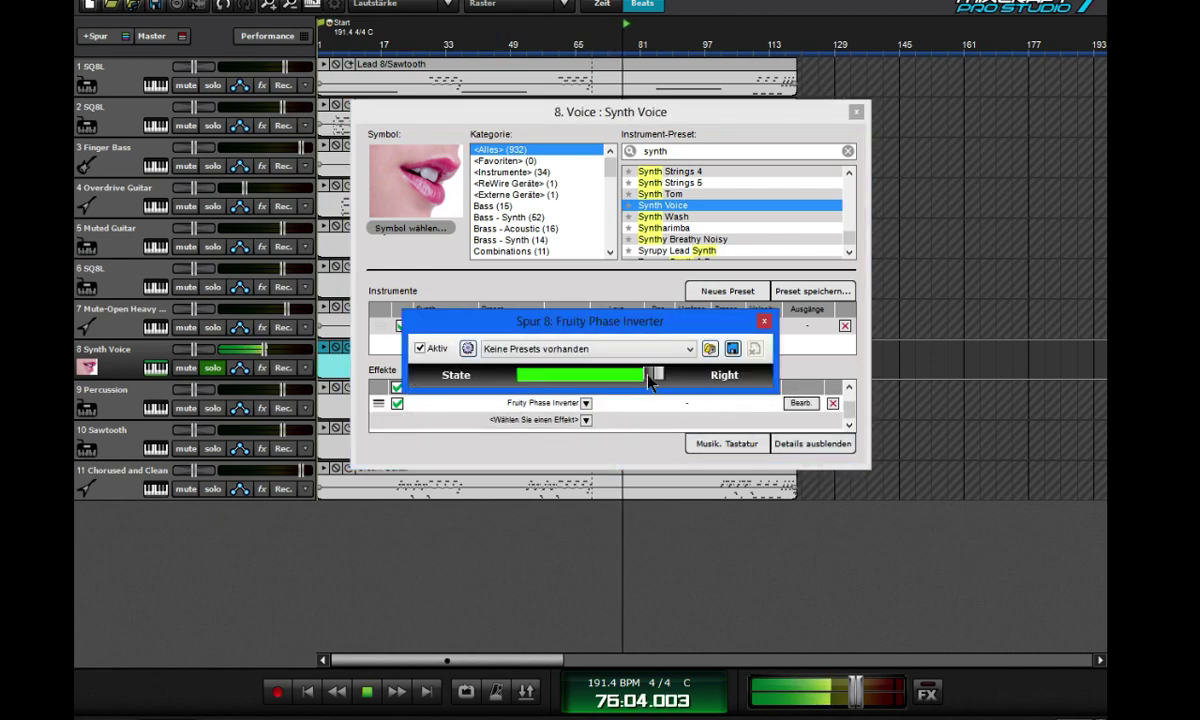
left_click_drag(650, 378, 556, 380)
left_click(760, 322)
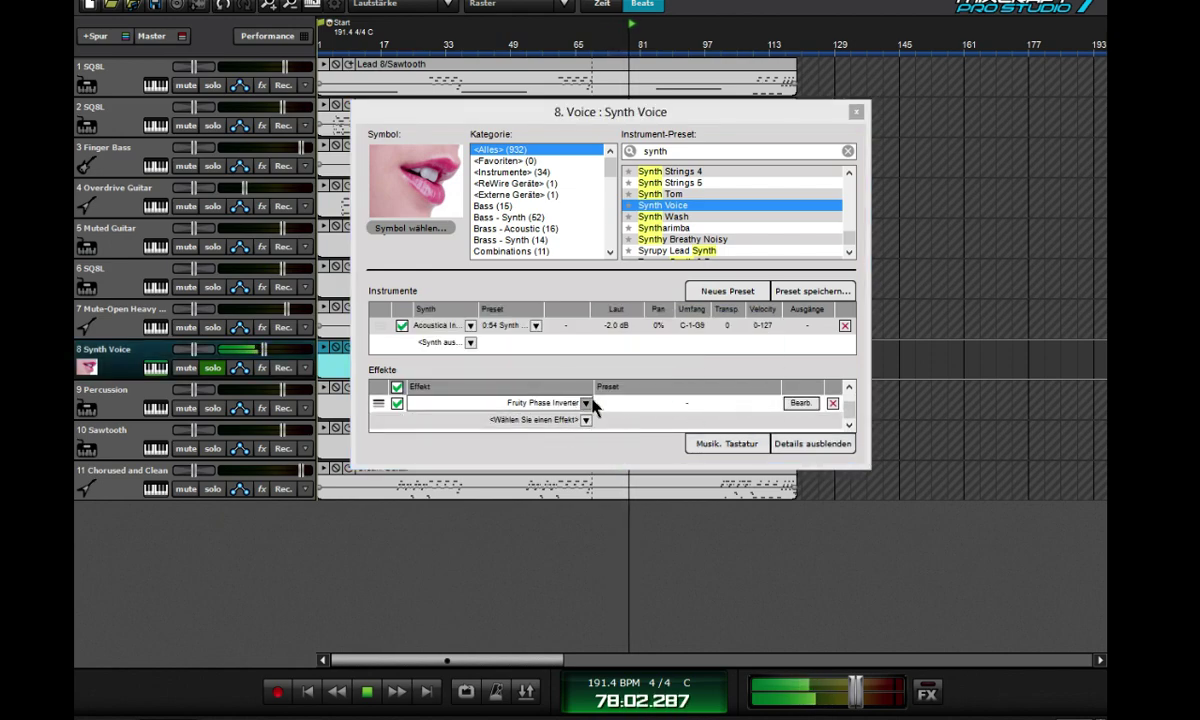
- Replace the Fruity Phase Inverter with Fruity Phaser, setting stereo to 0.916 phase and frequency range to large
left_click(586, 403)
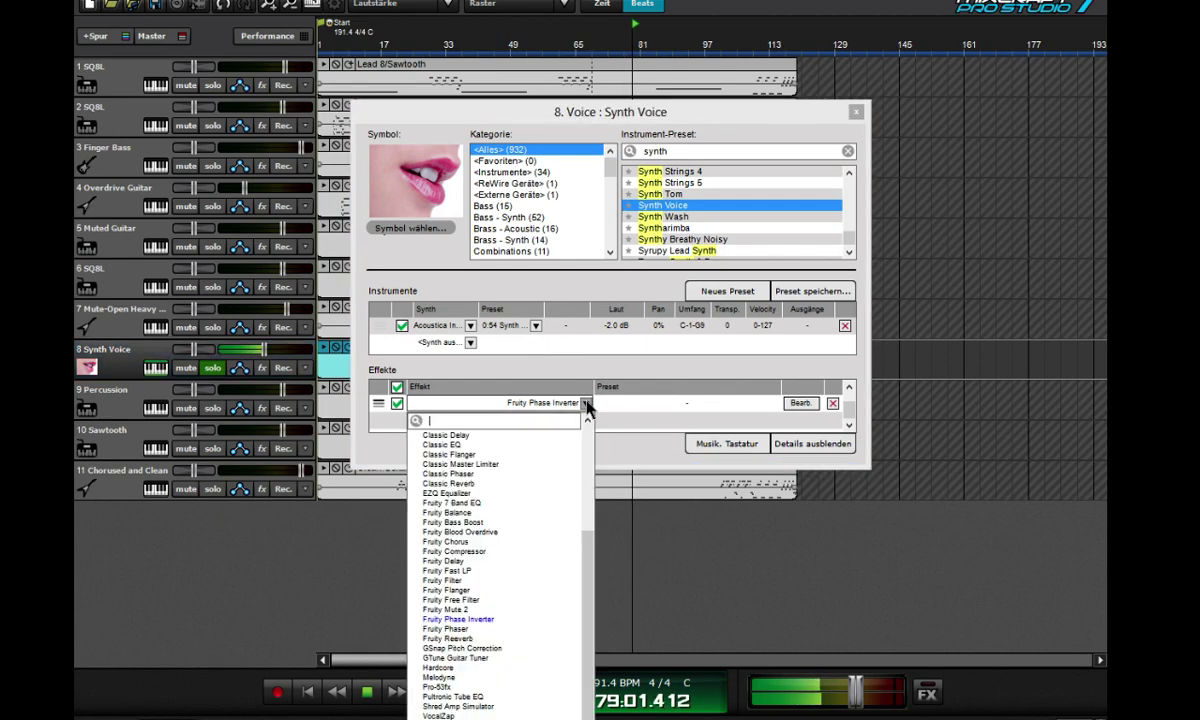
left_click(536, 629)
left_click(800, 403)
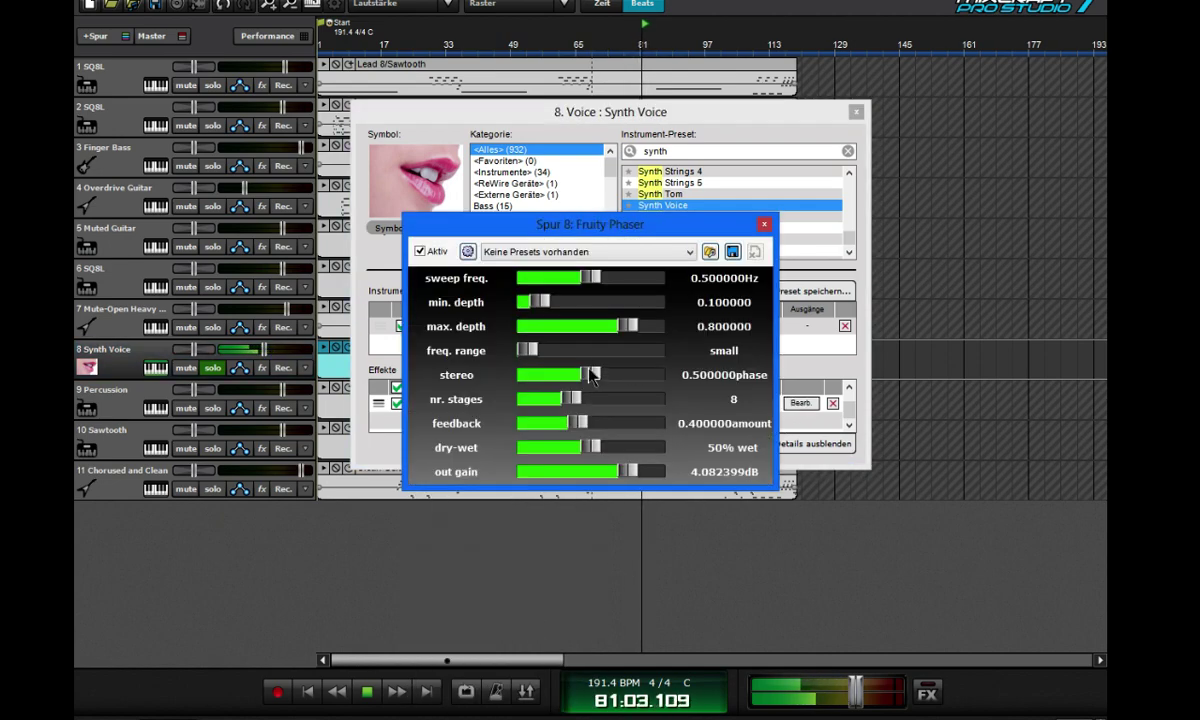
left_click_drag(565, 376, 645, 383)
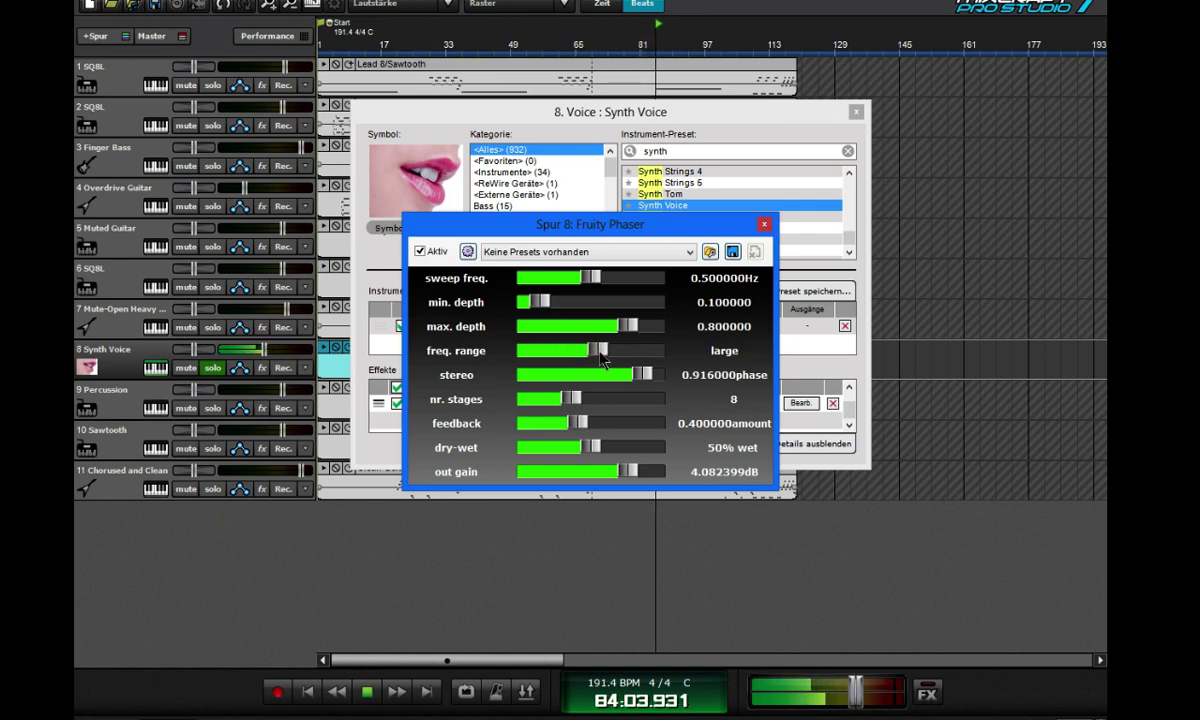
- Set the phaser's sweep frequency to 0.82 Hz, minimum depth 0.653, stages 13, feedback 0.326 and output gain about 3.74 dB
left_click(790, 126)
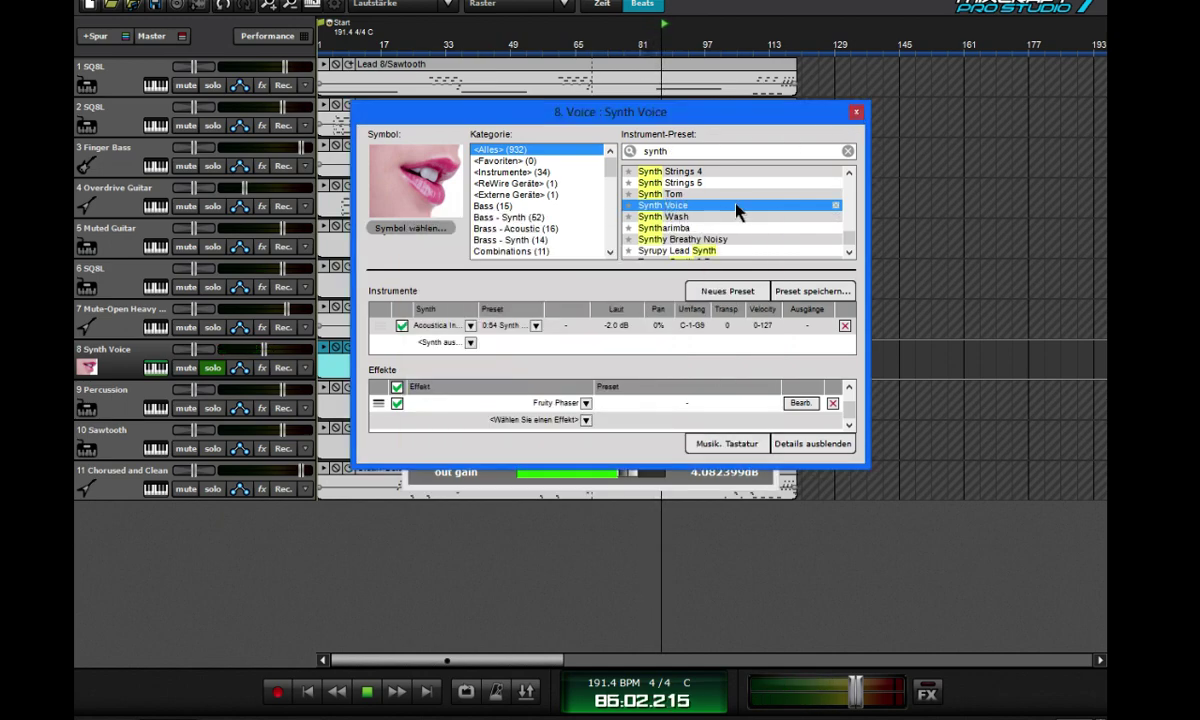
left_click_drag(688, 118, 1016, 123)
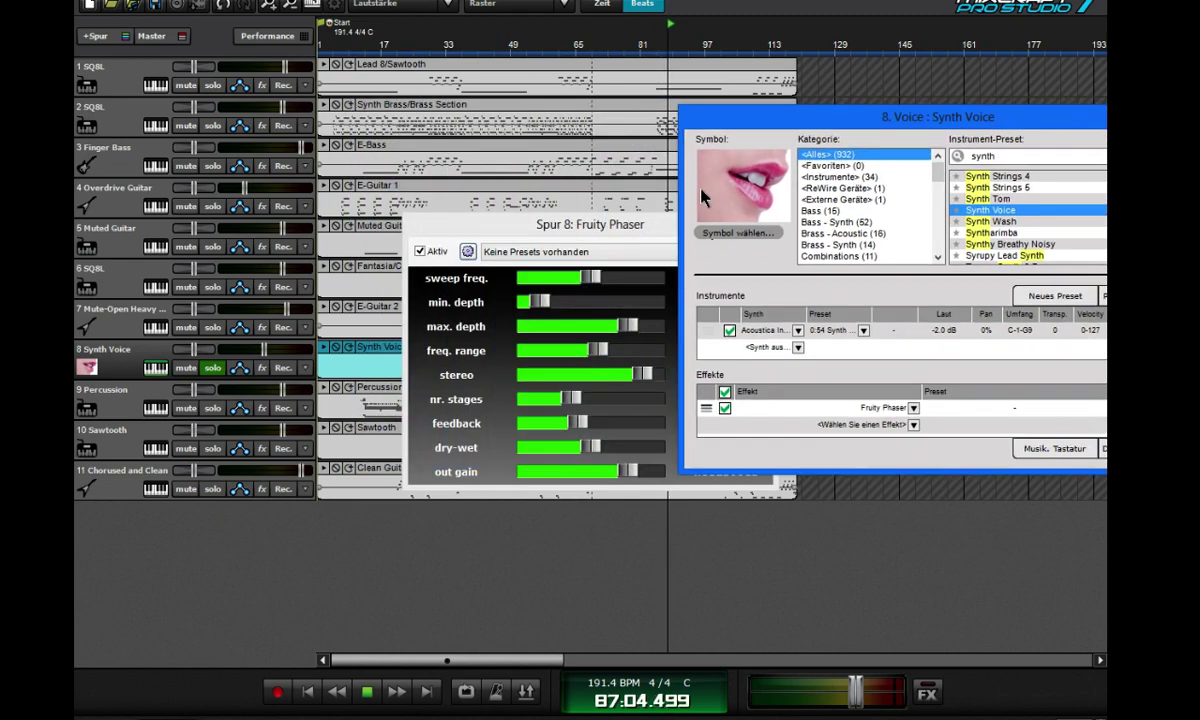
left_click_drag(560, 224, 449, 319)
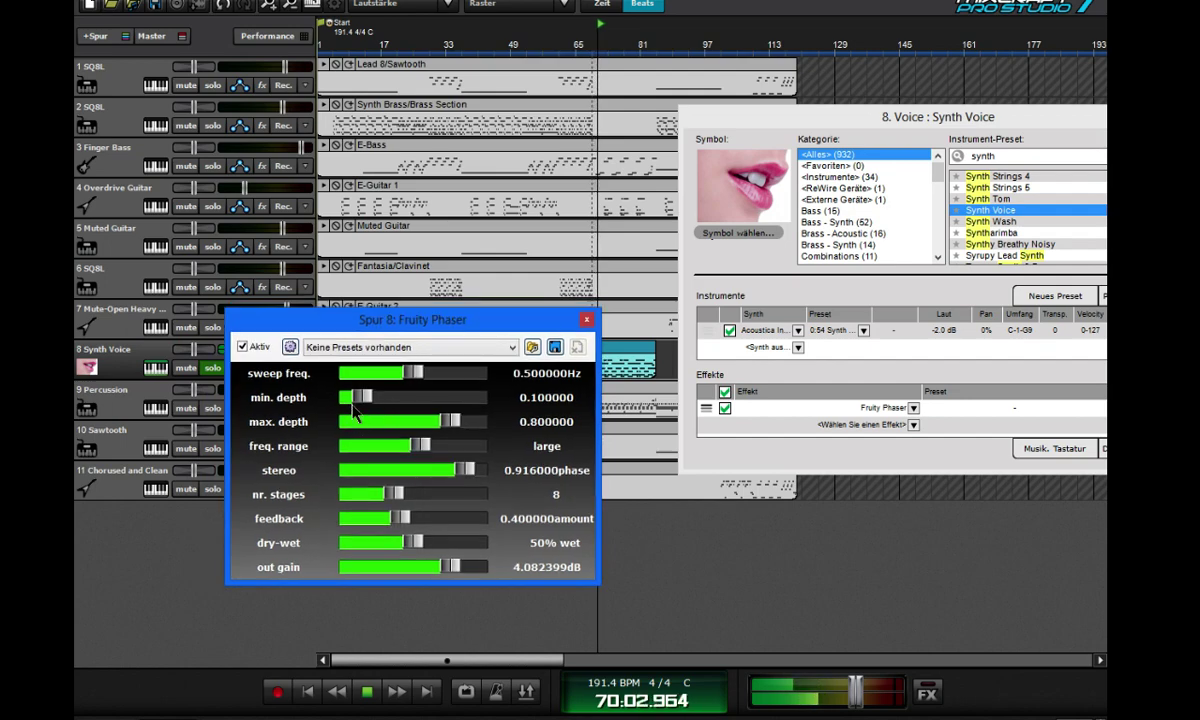
left_click_drag(407, 401, 455, 378)
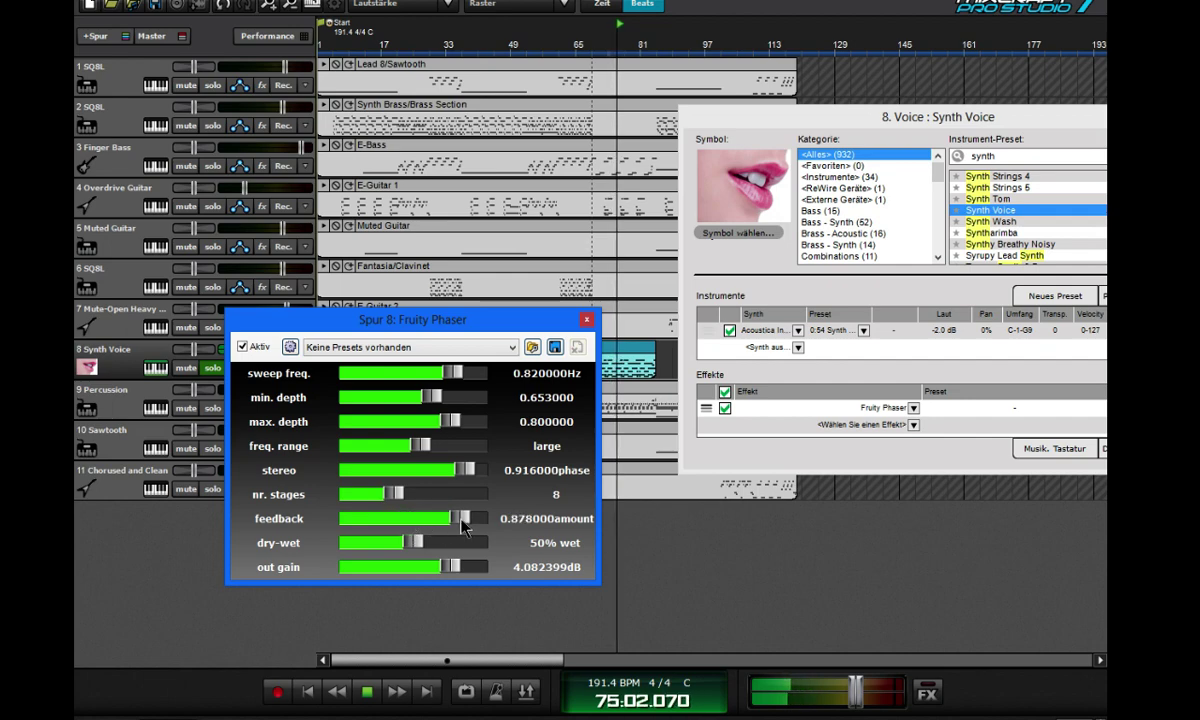
left_click_drag(401, 518, 421, 499)
mouse_move(452, 567)
left_mouse_down()
mouse_move(383, 571)
mouse_move(477, 567)
mouse_move(446, 567)
left_mouse_up()
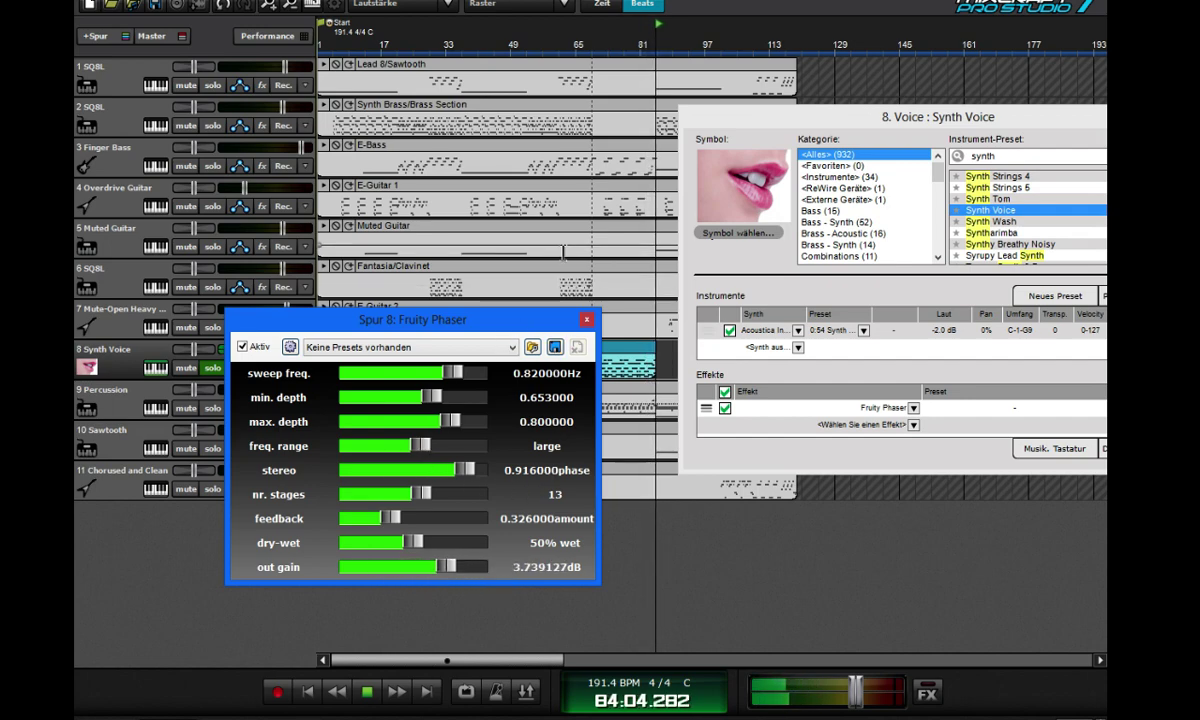
- Replay from about bar 61, search the instrument presets for "spac" and load Space Piano on track 8
left_click(630, 58)
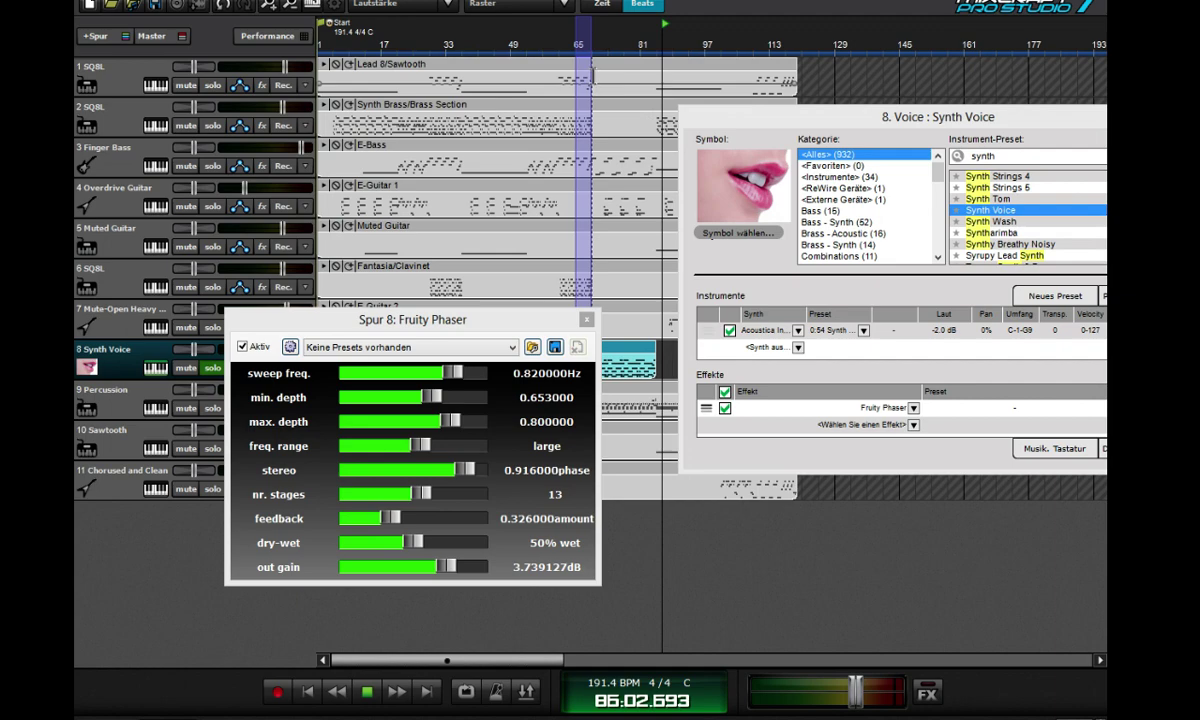
left_click(560, 55)
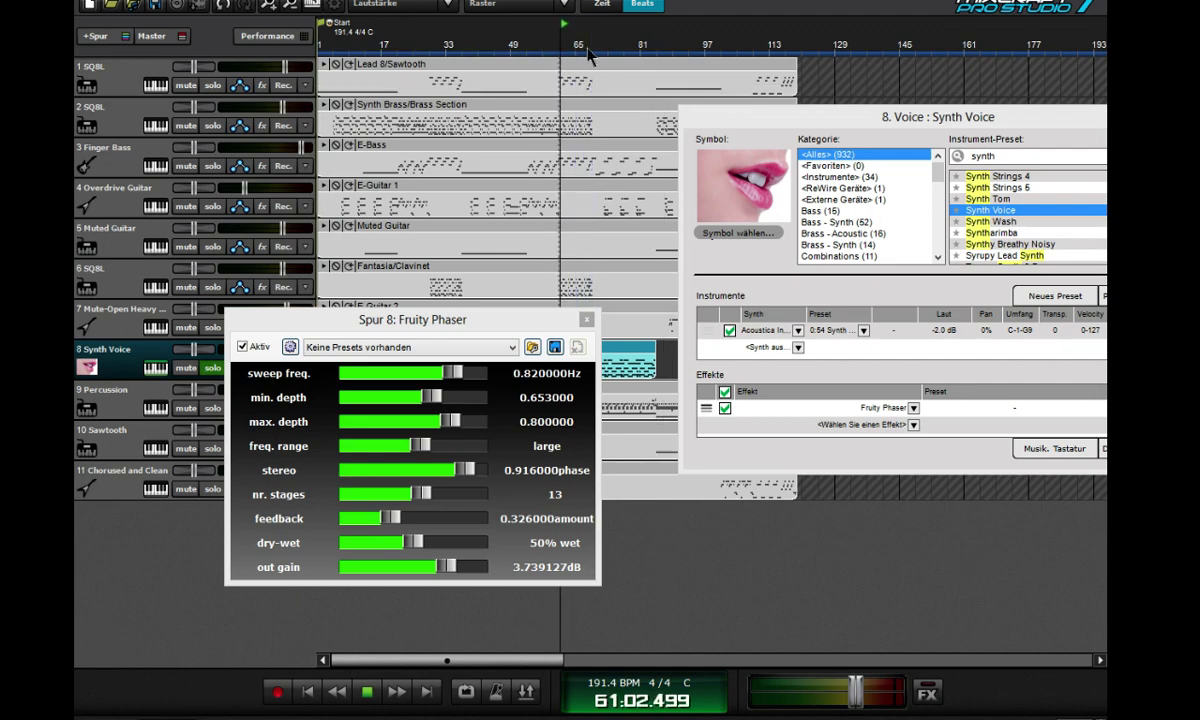
double_click(1010, 156)
type("spac")
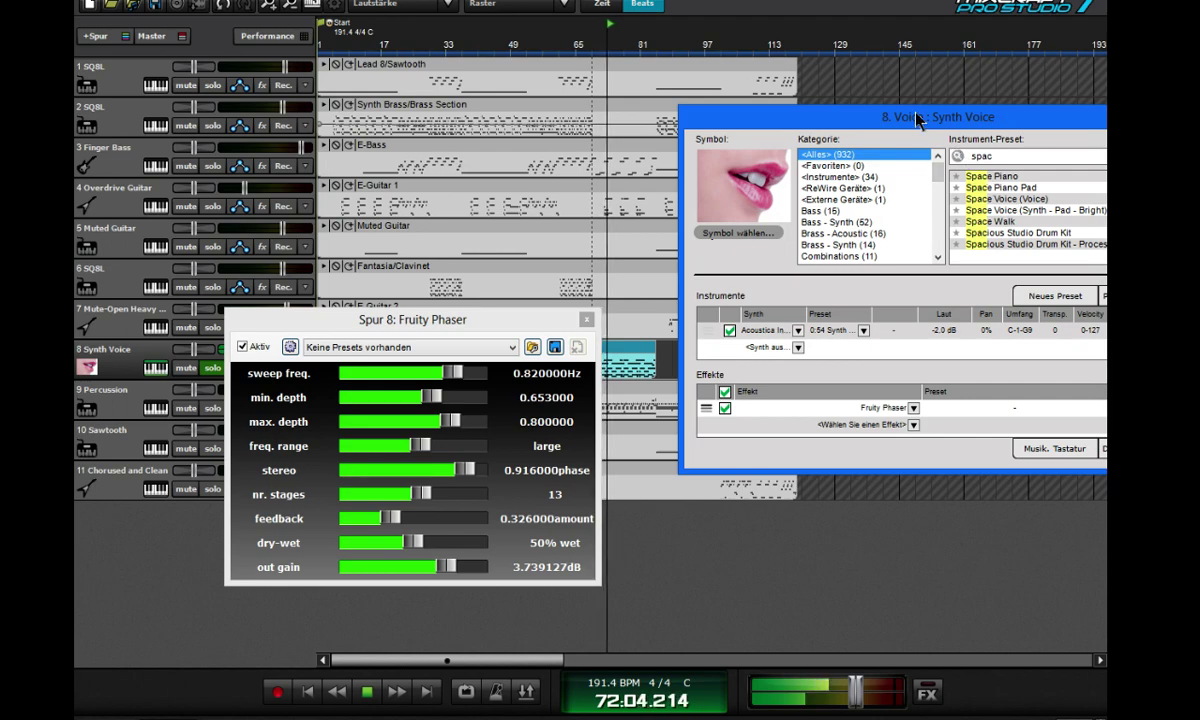
left_click_drag(916, 118, 773, 97)
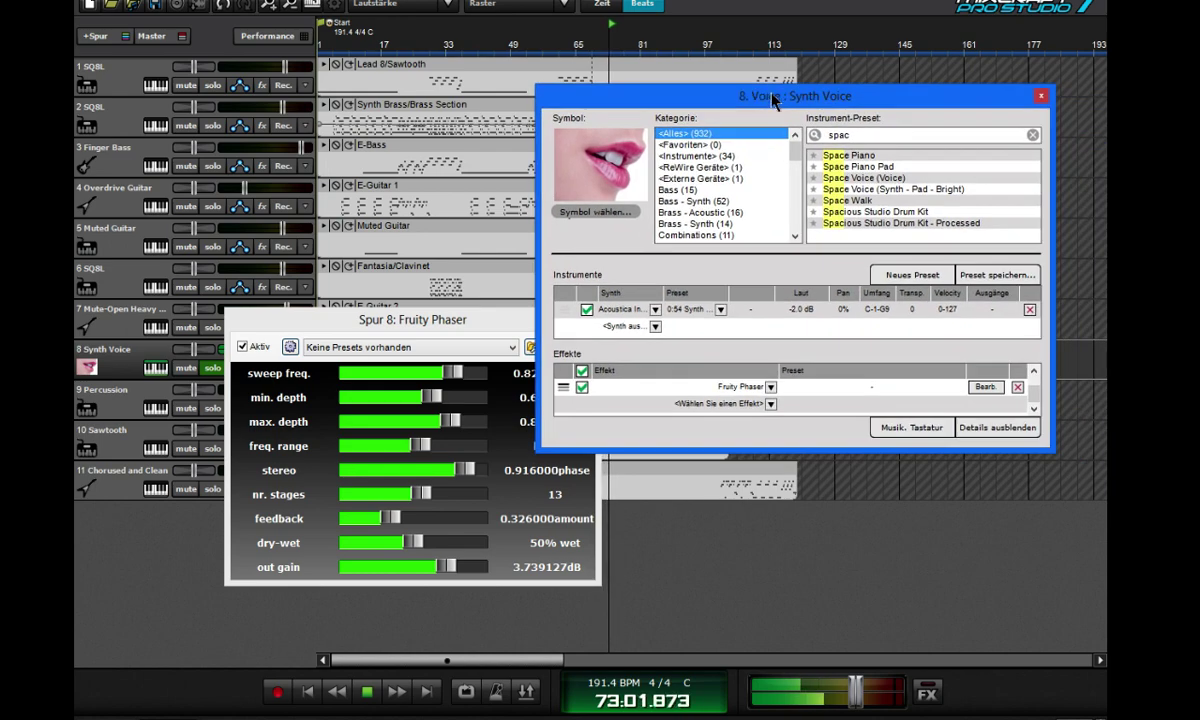
left_click(859, 156)
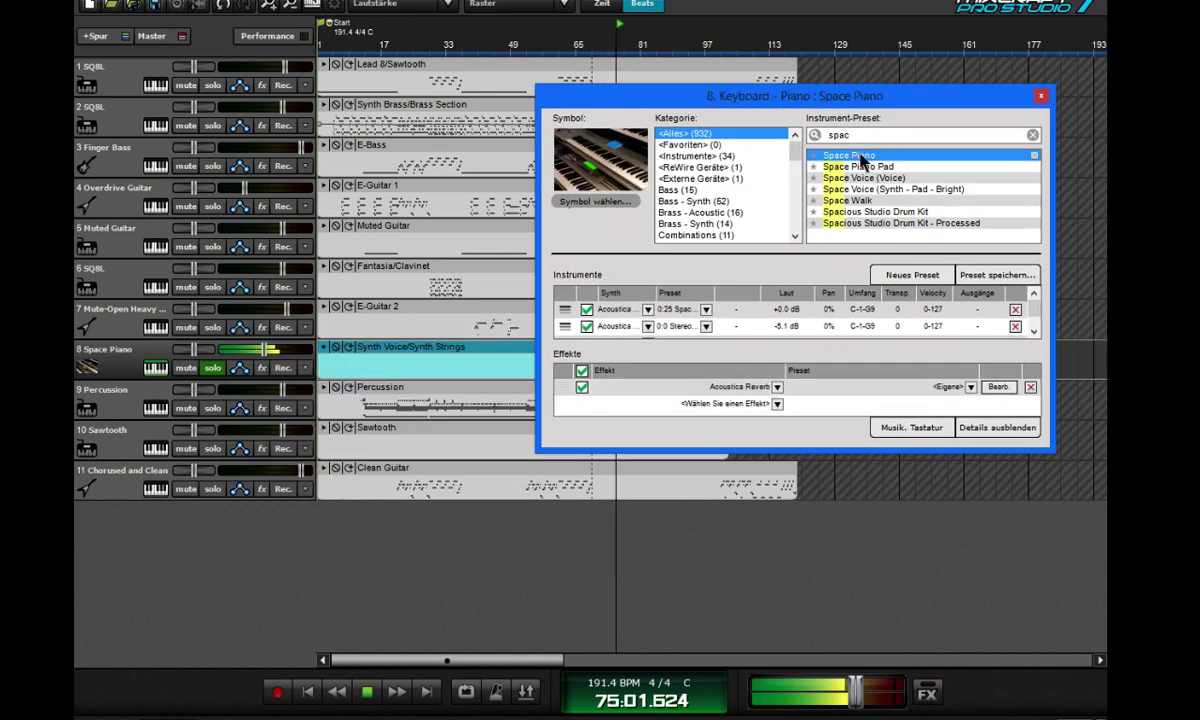
- Audition Space Voice (Voice) and Space Voice (Synth - Pad - Bright) on track 8, ending on the Voice version
left_click(852, 178)
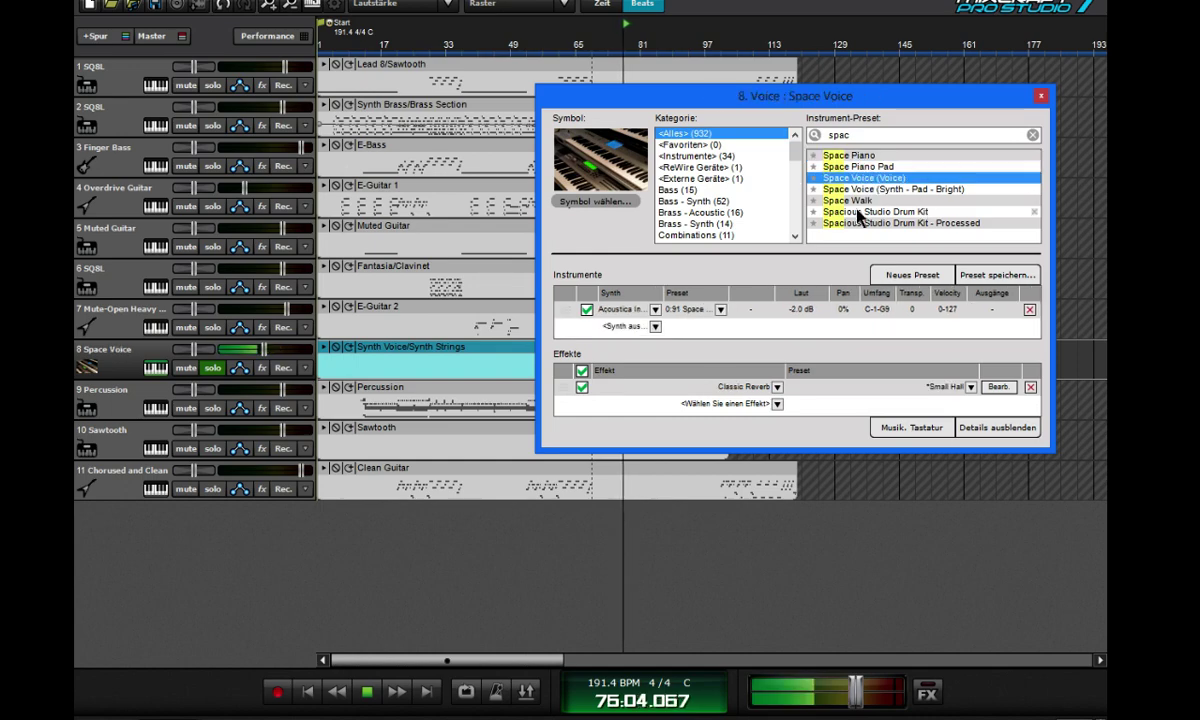
left_click(869, 190)
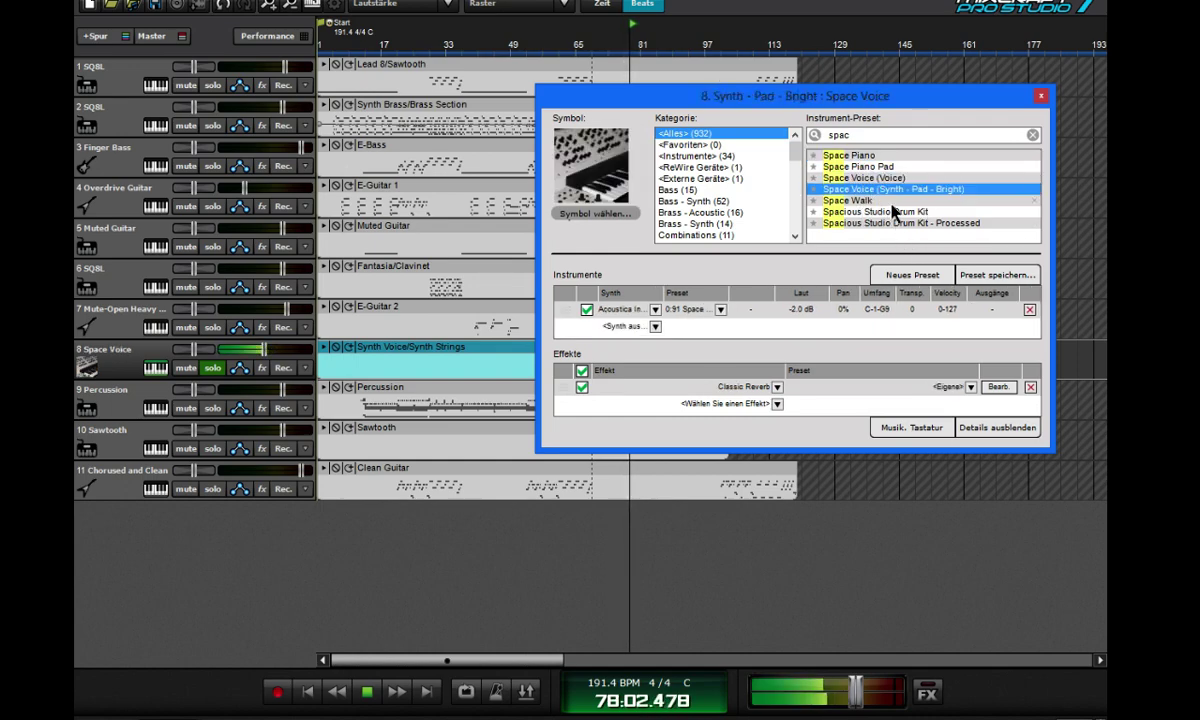
left_click(887, 178)
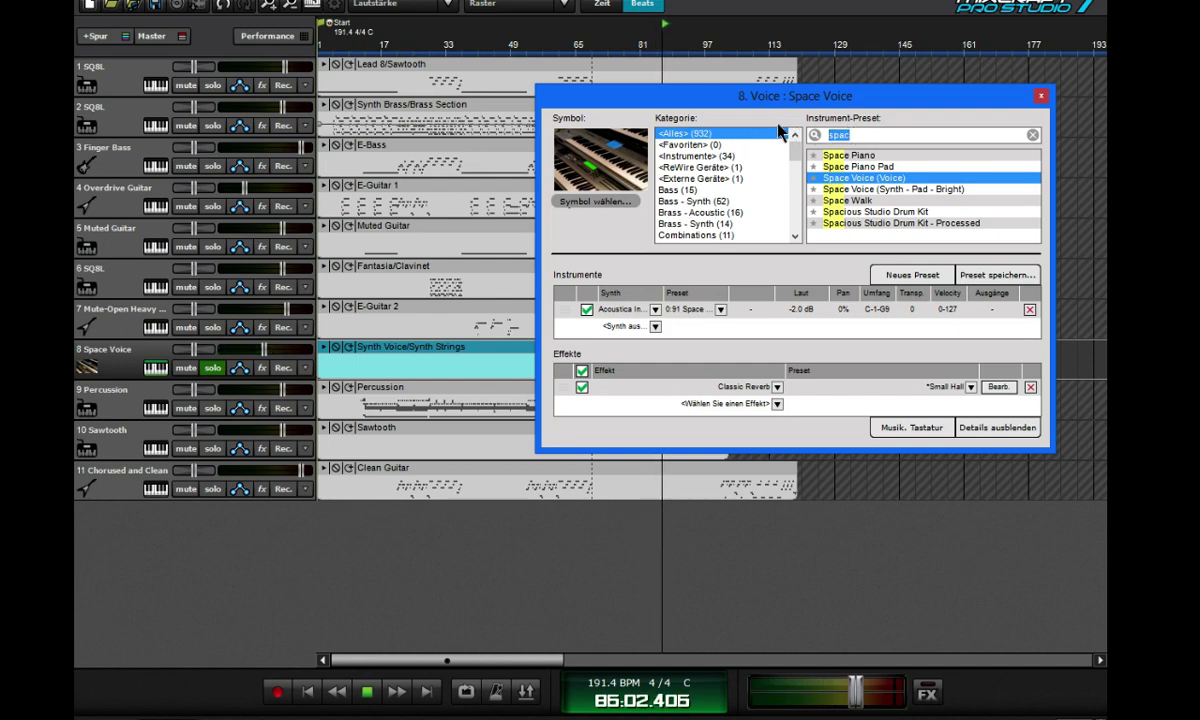
- Search the presets for "oh", load Oooohs on track 8 and replay its clip from near the first notes
type("oh")
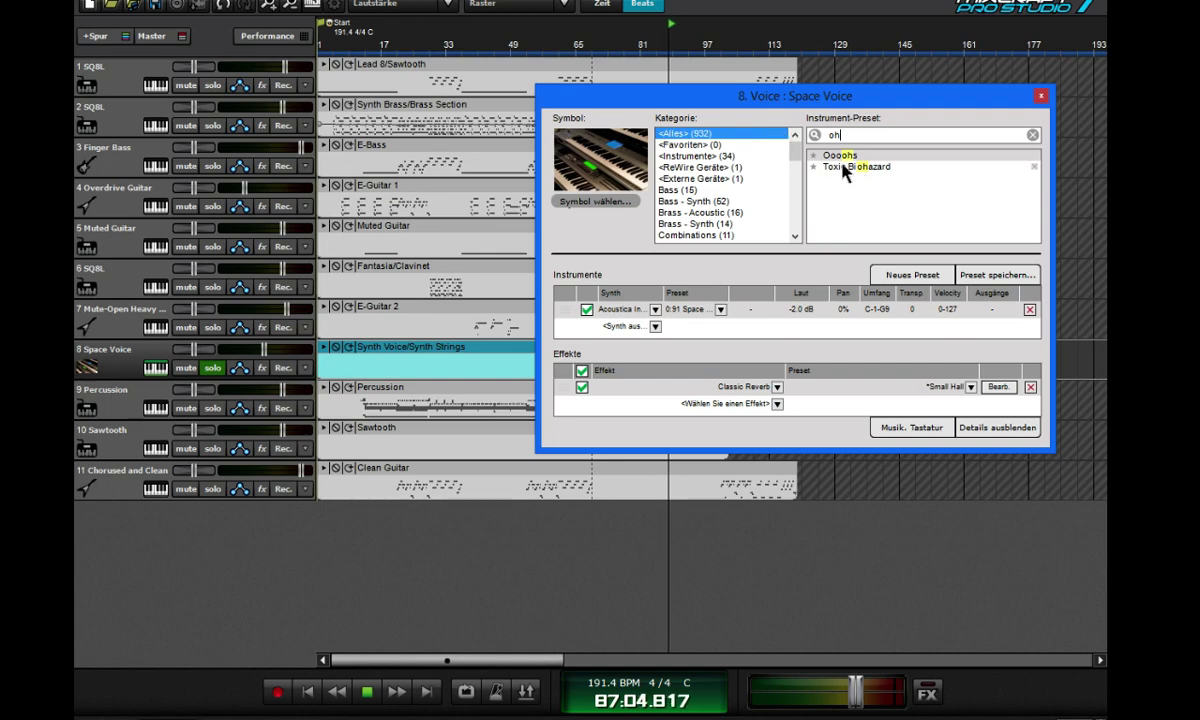
left_click(840, 156)
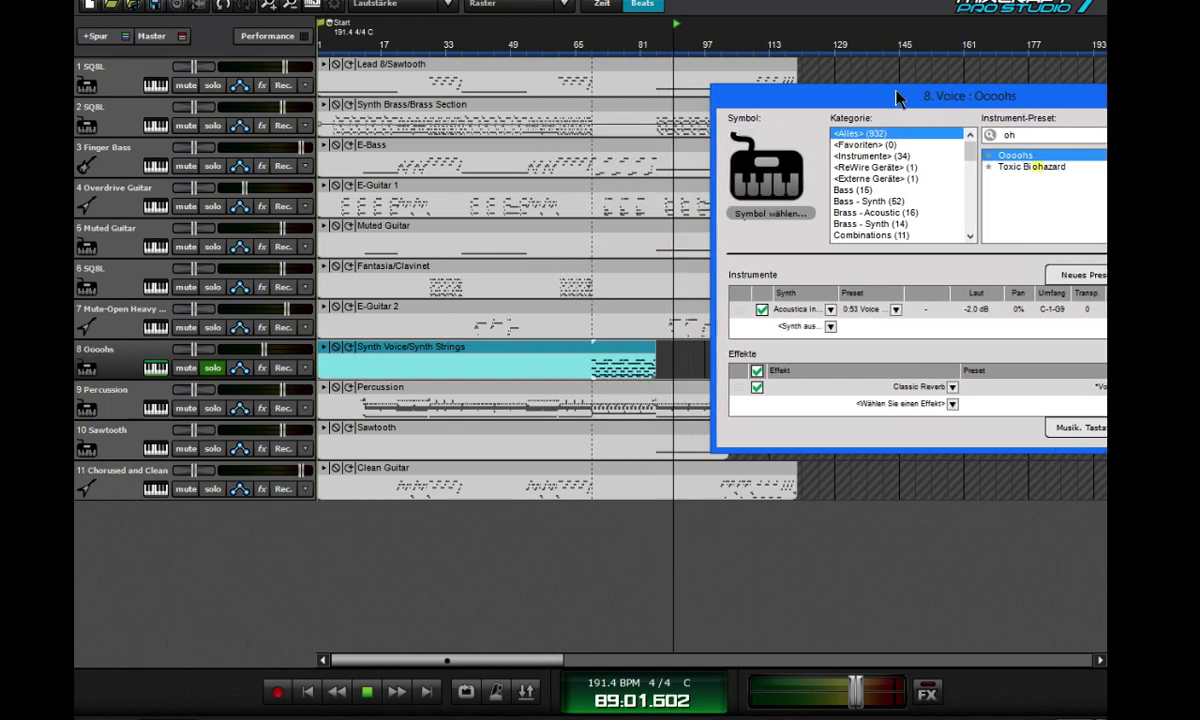
left_click(601, 55)
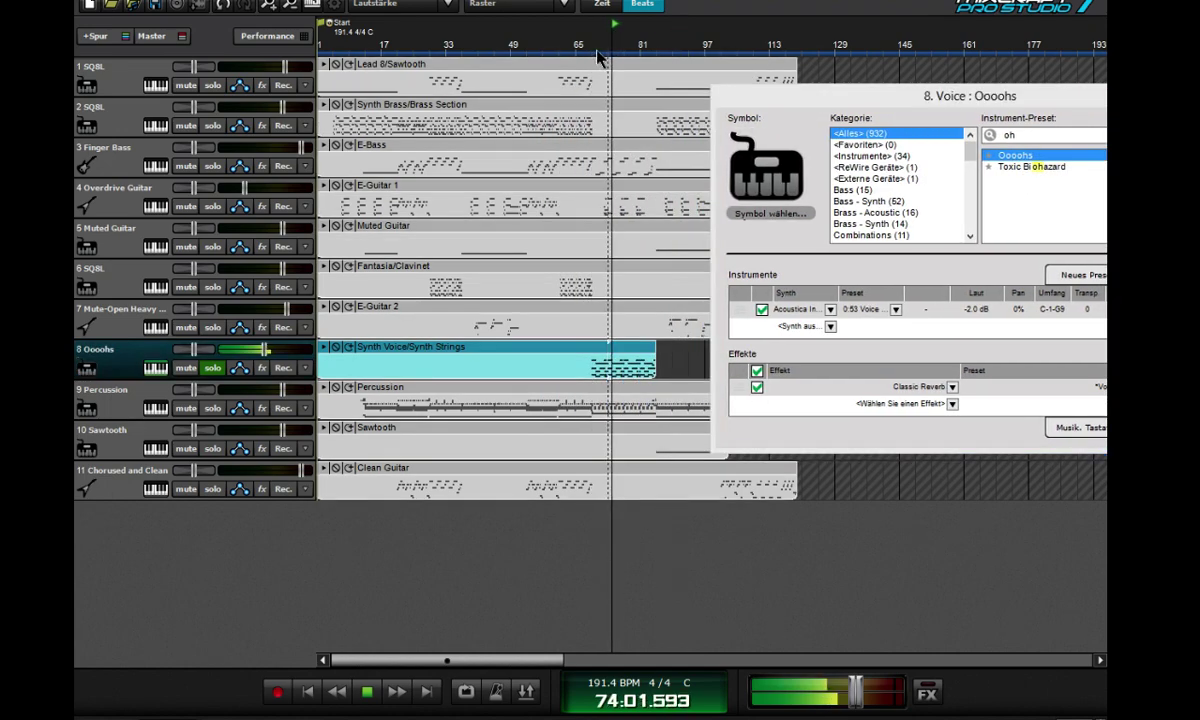
left_click(598, 57)
- Search the instrument presets for "ah" and "ahh", and close track 8's instrument window
left_click_drag(853, 100, 652, 102)
key("BackSpace")
key("BackSpace")
type("ah")
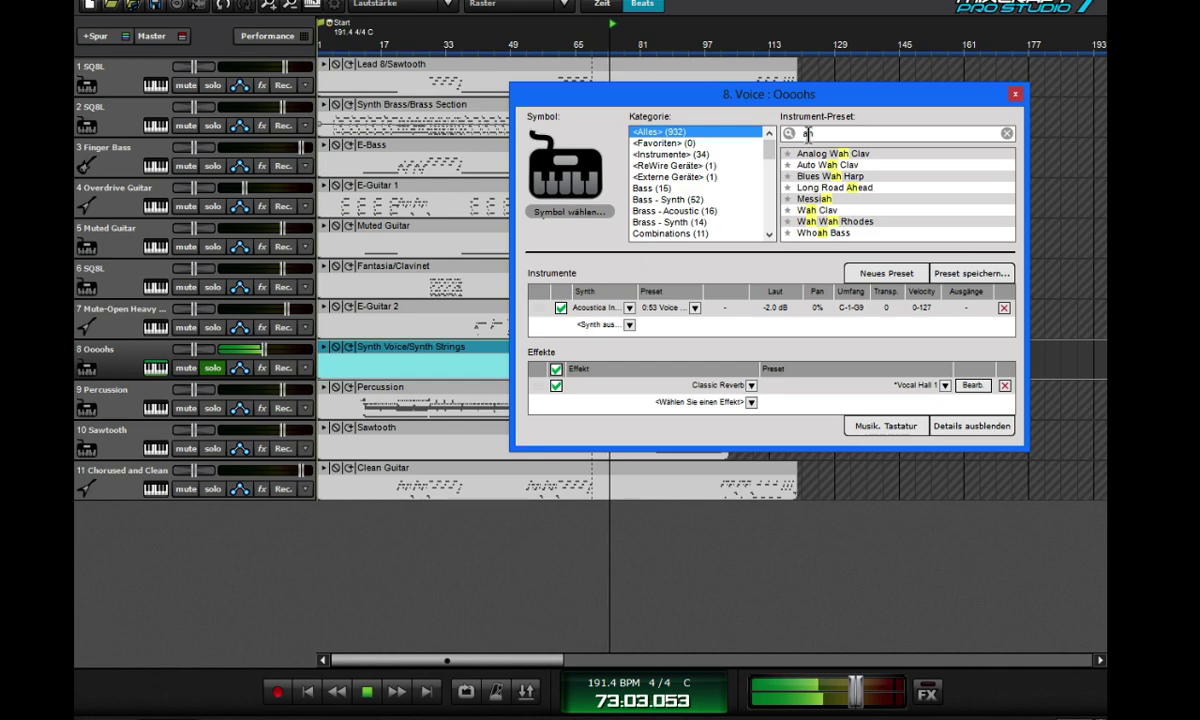
type("a")
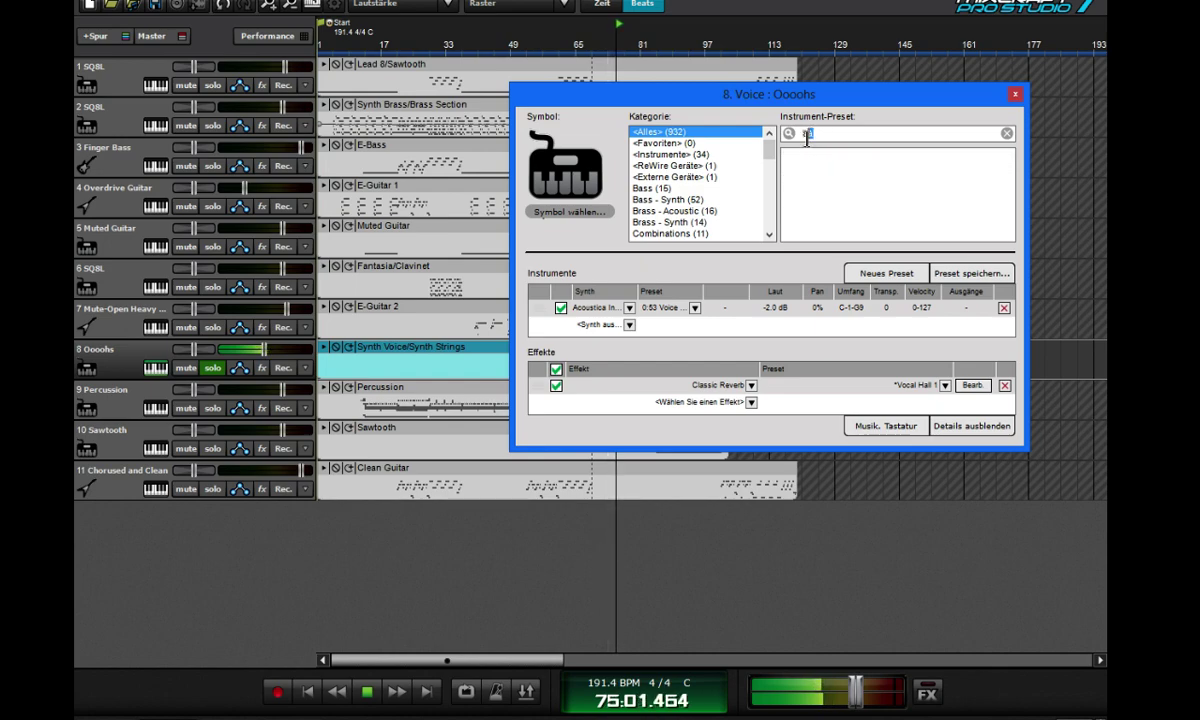
type("ahh")
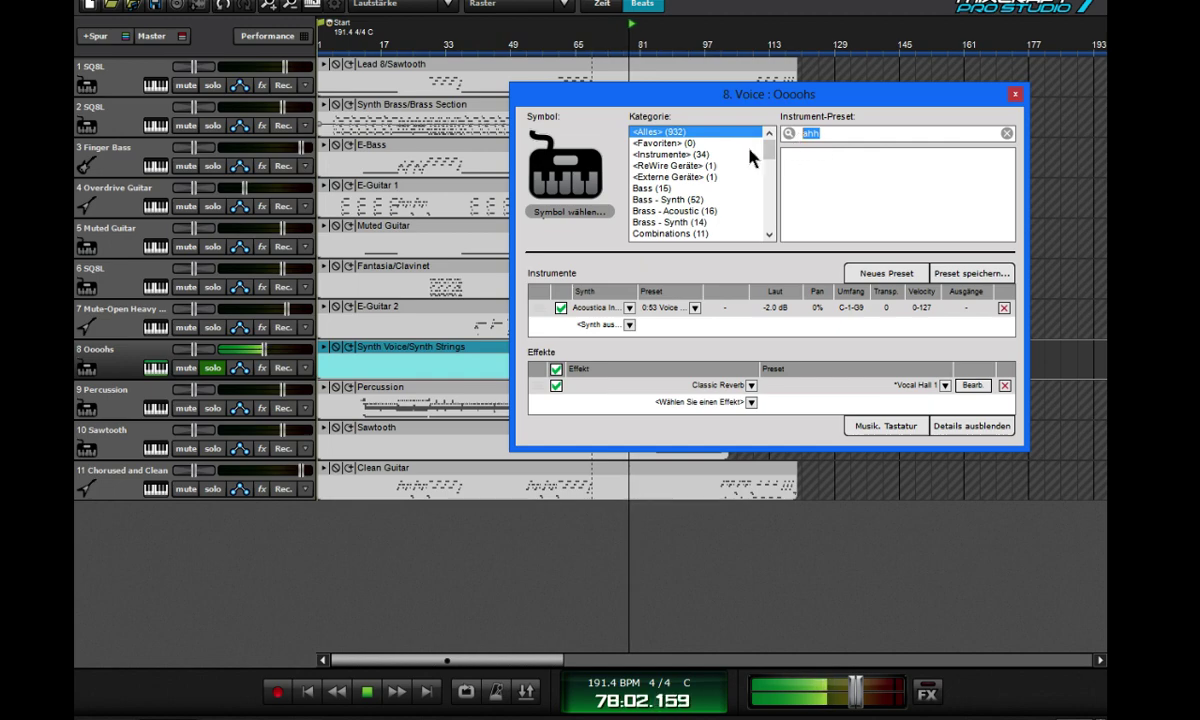
left_click(1014, 94)
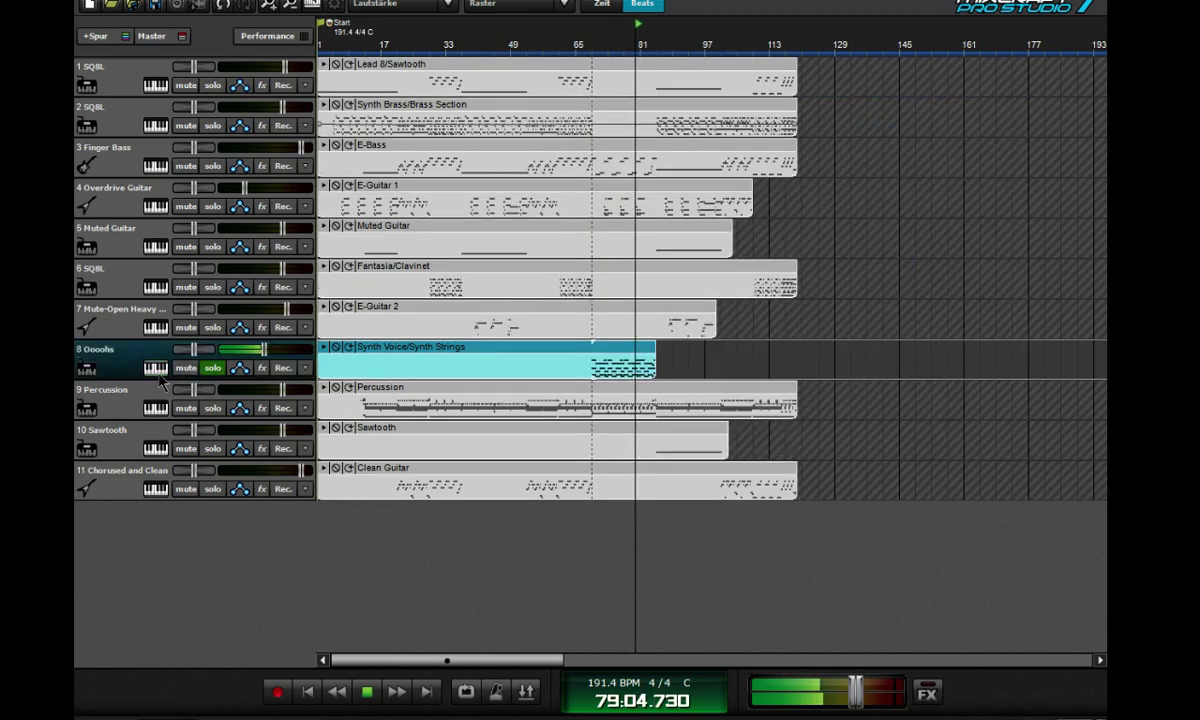
- Reopen track 8's instrument settings, search the presets for "sq" and load the SQ8L synth
left_click(155, 367)
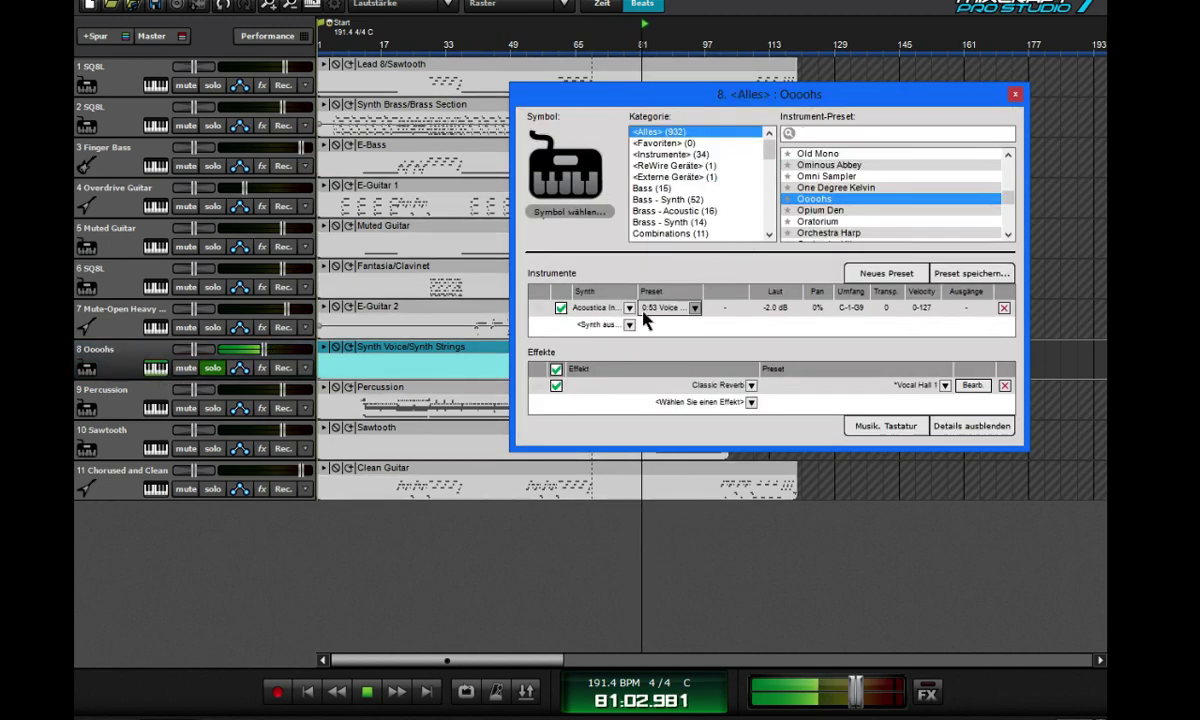
left_click(694, 309)
left_click(694, 309)
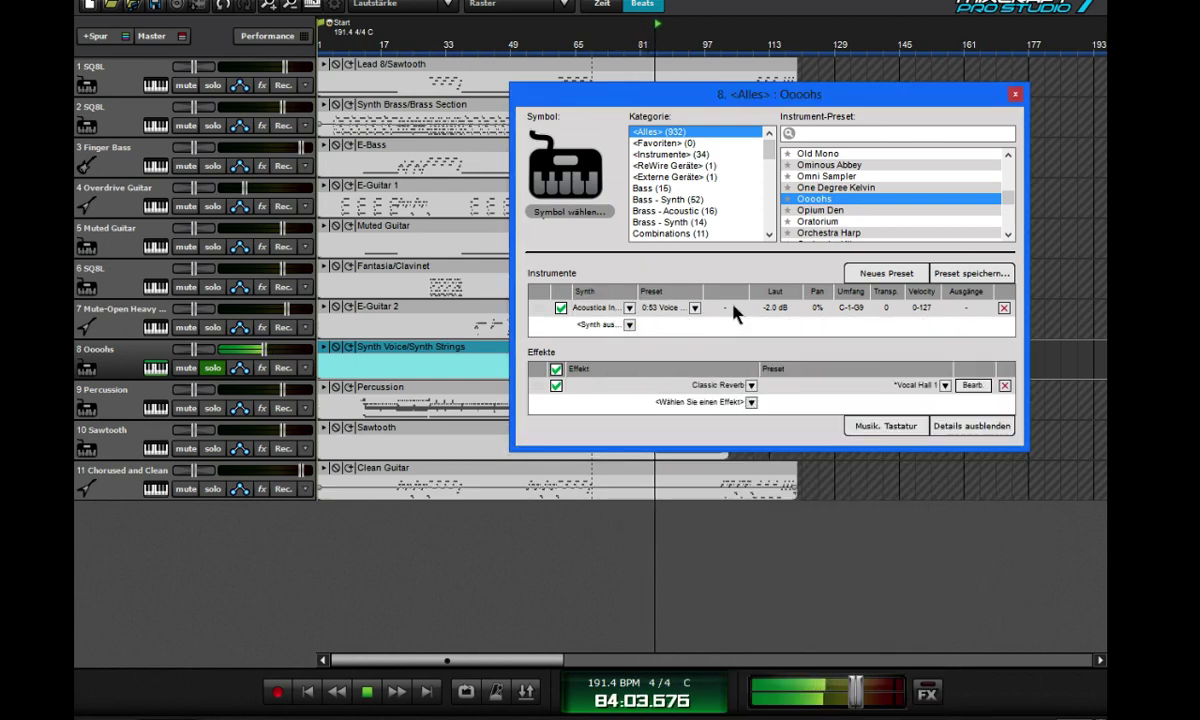
left_click(813, 136)
type("q")
key("BackSpace")
type("sq")
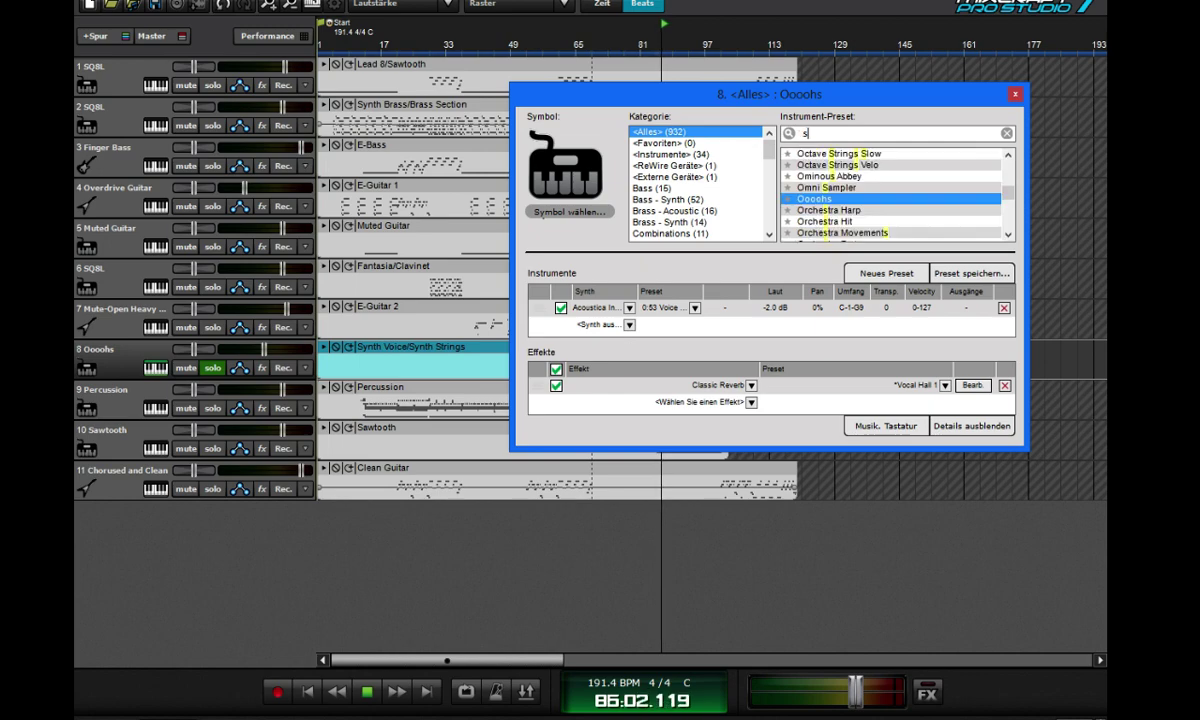
left_click(838, 211)
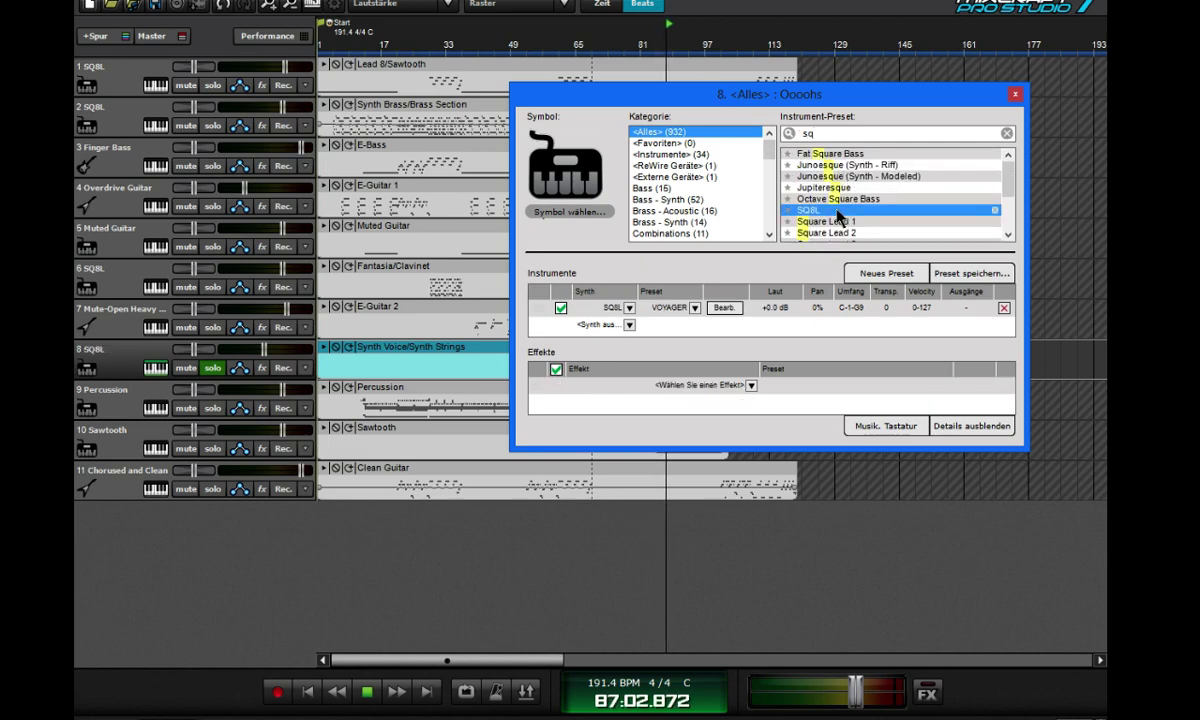
- Open the SQ8L editor for track 8 and load sound A049 VOICEPAD
left_click(694, 308)
left_click(724, 307)
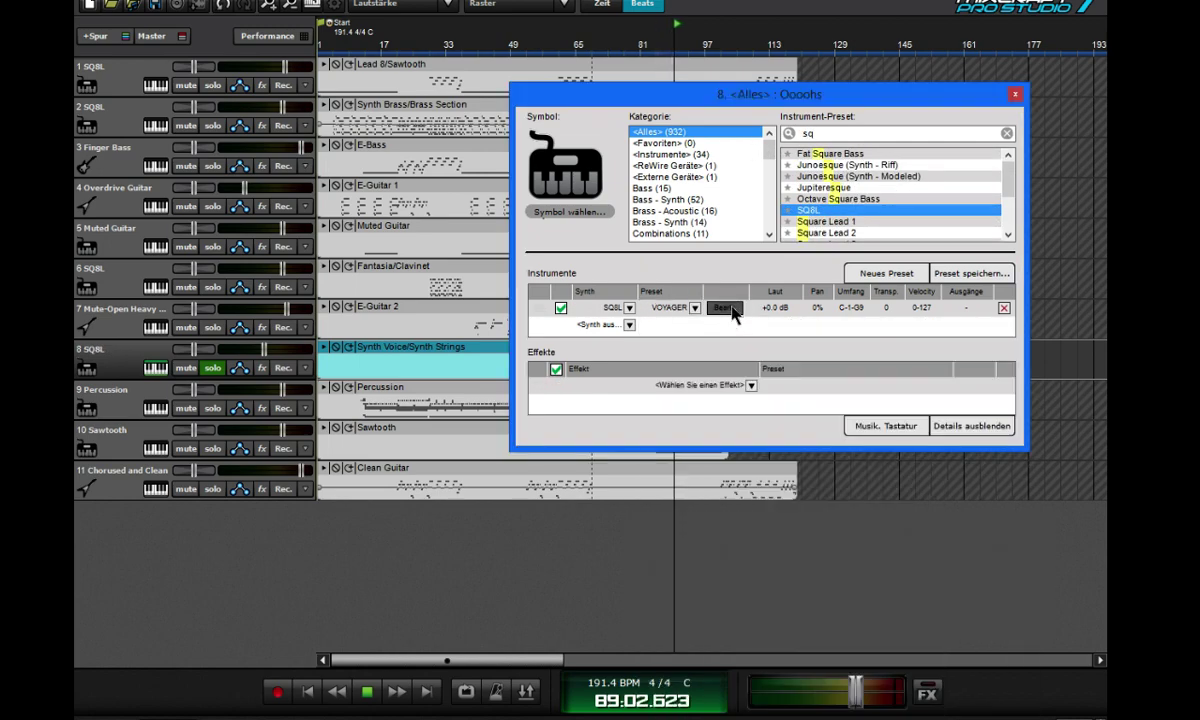
left_click(410, 255)
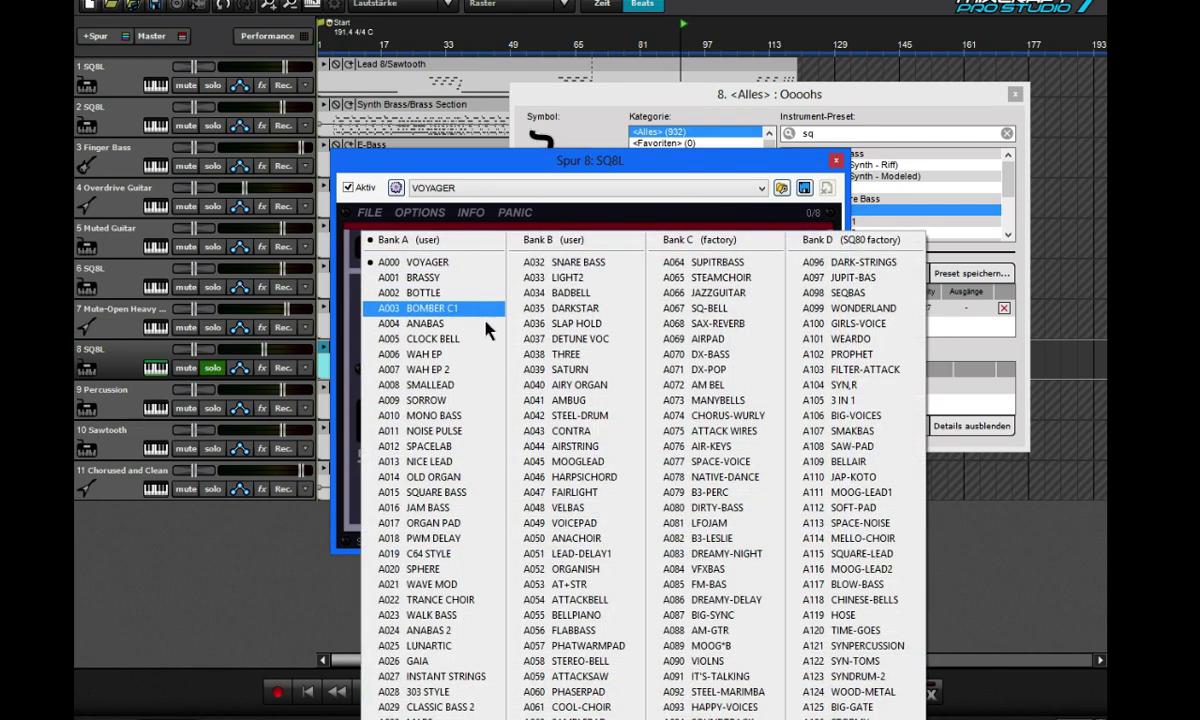
left_click(565, 522)
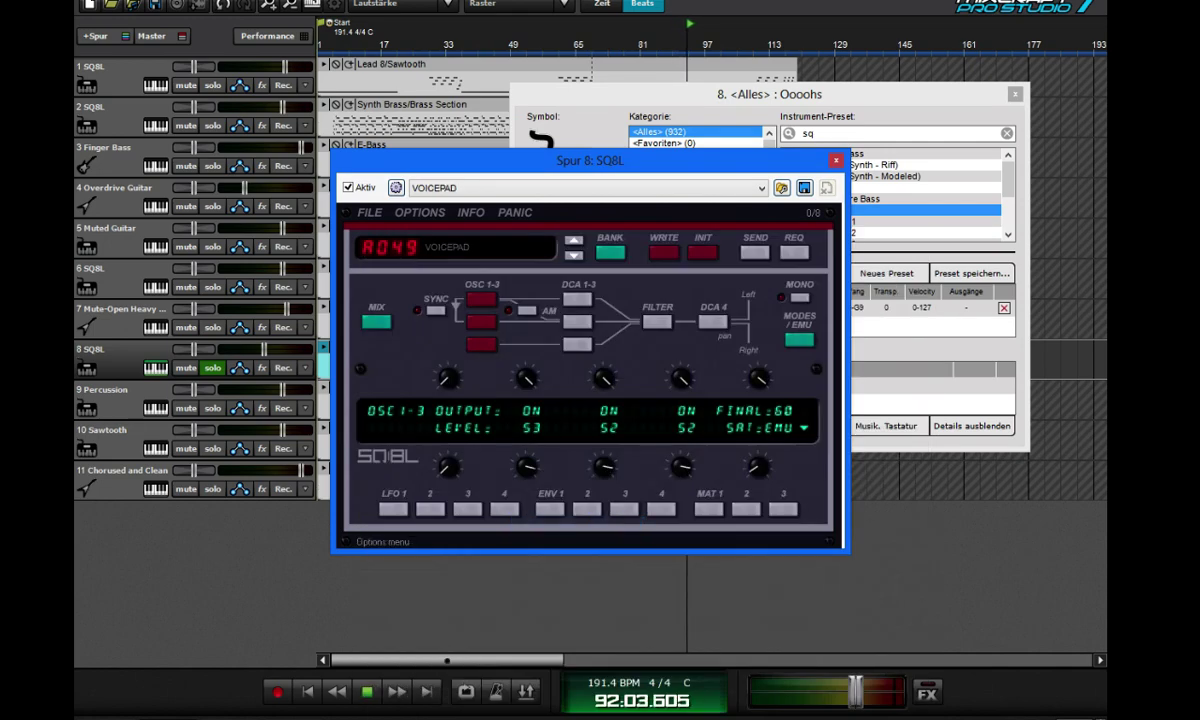
- Replay track 8 from about bar 69 and arrange the SQ8L editor and instrument window side by side
left_click_drag(400, 163, 758, 179)
left_click_drag(616, 104, 787, 107)
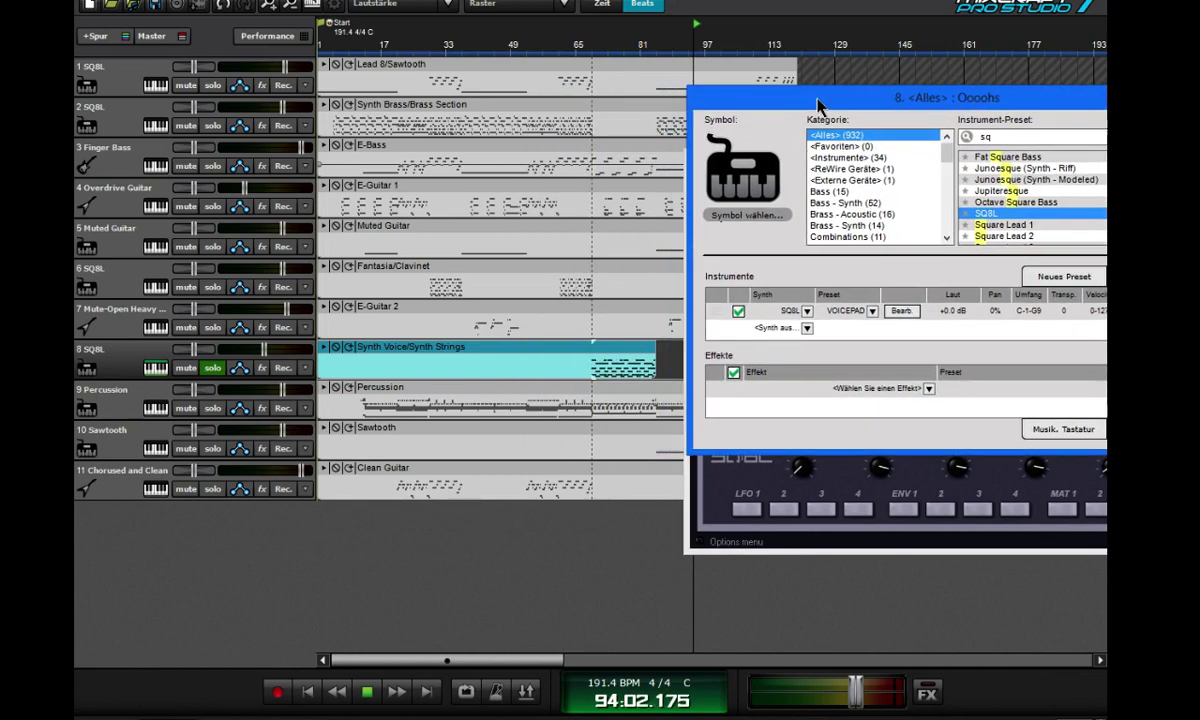
left_click(613, 52)
left_click(595, 50)
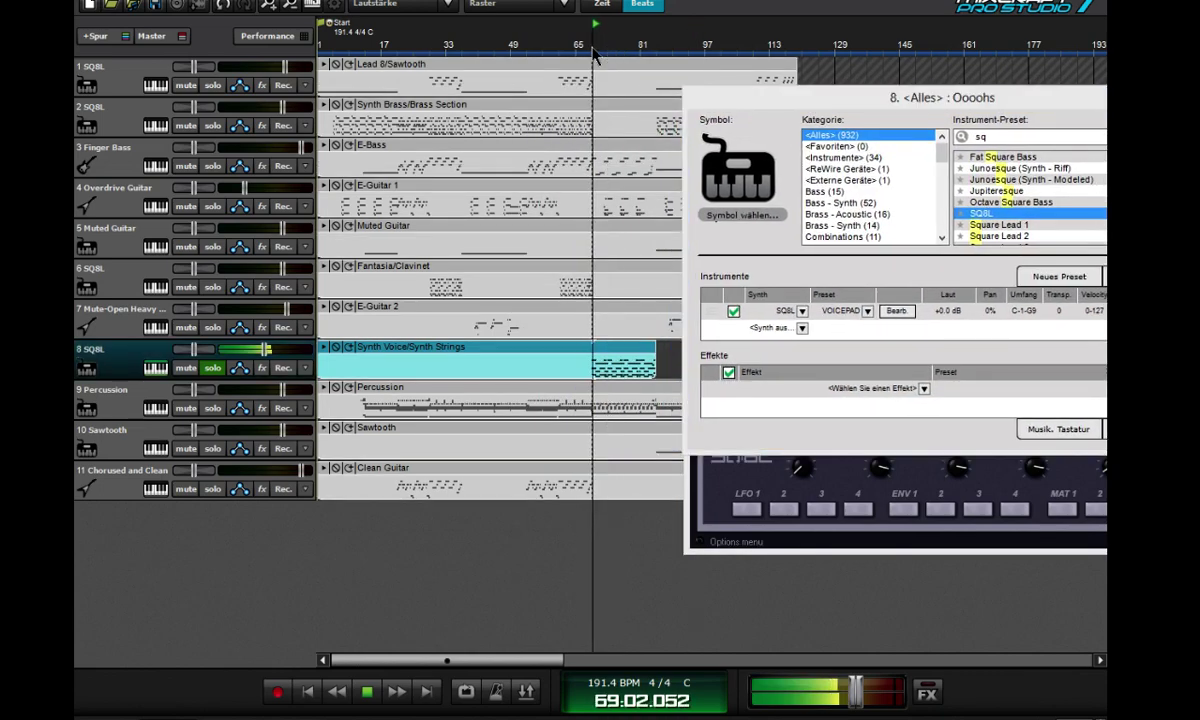
left_click_drag(773, 105, 157, 118)
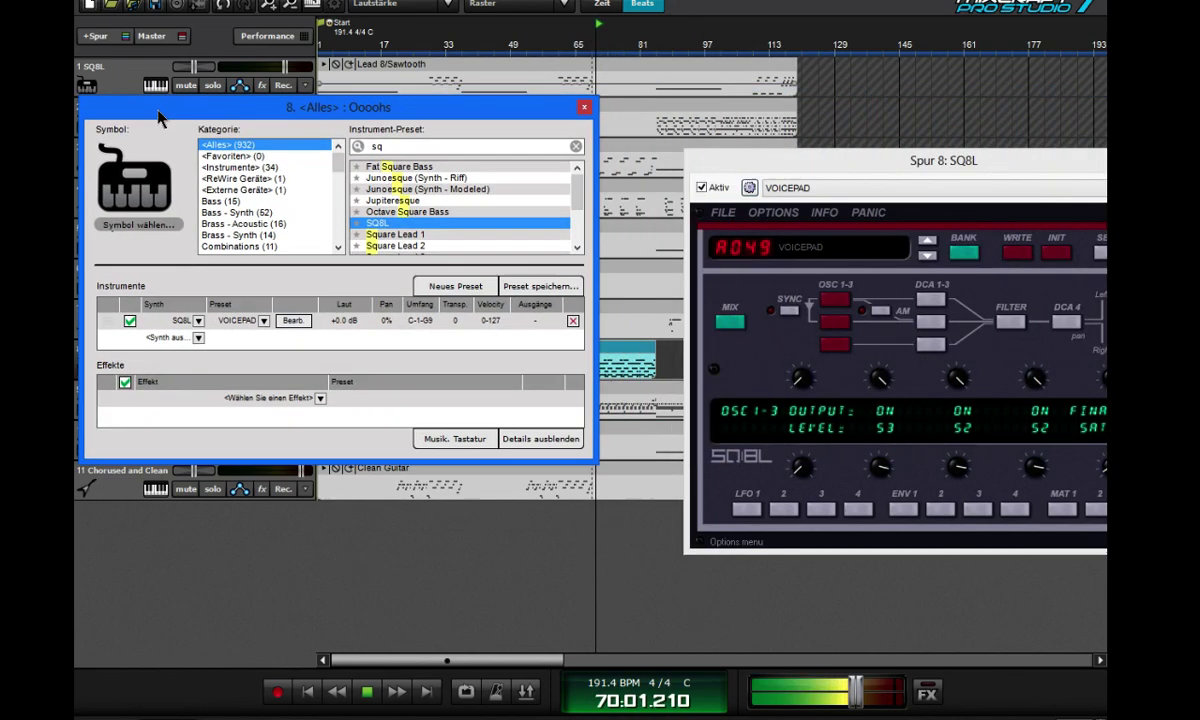
- Switch the SQ8L to sound bank B and load B011 BELPNO
scroll(735, 250, "up", 1)
left_click(740, 255)
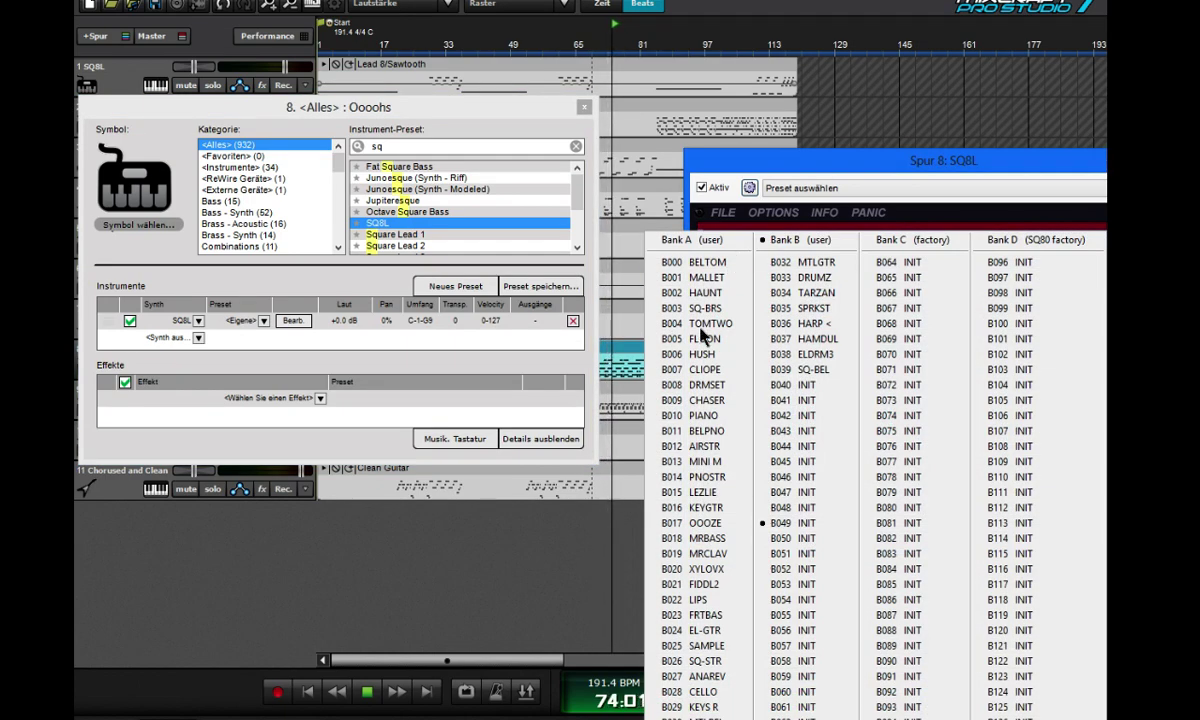
left_click(705, 430)
left_click_drag(823, 173, 757, 160)
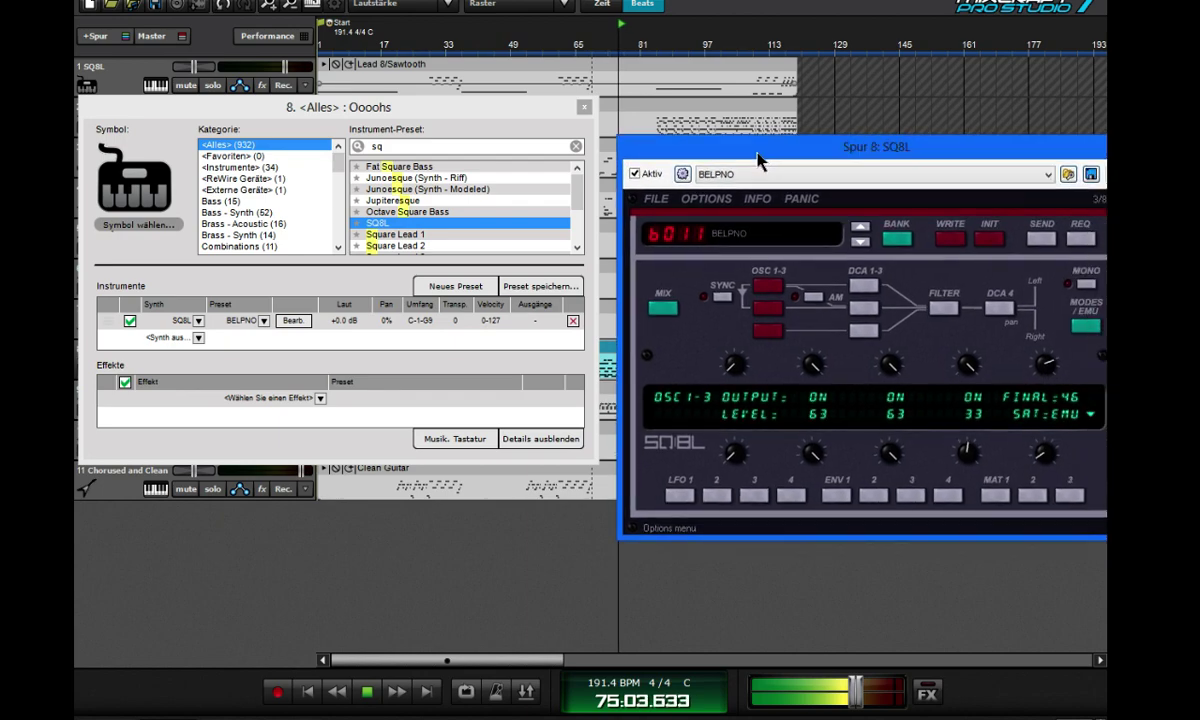
- Audition the SQ8L sounds B010 PIANO and B016 KEYGTR
left_click(699, 236)
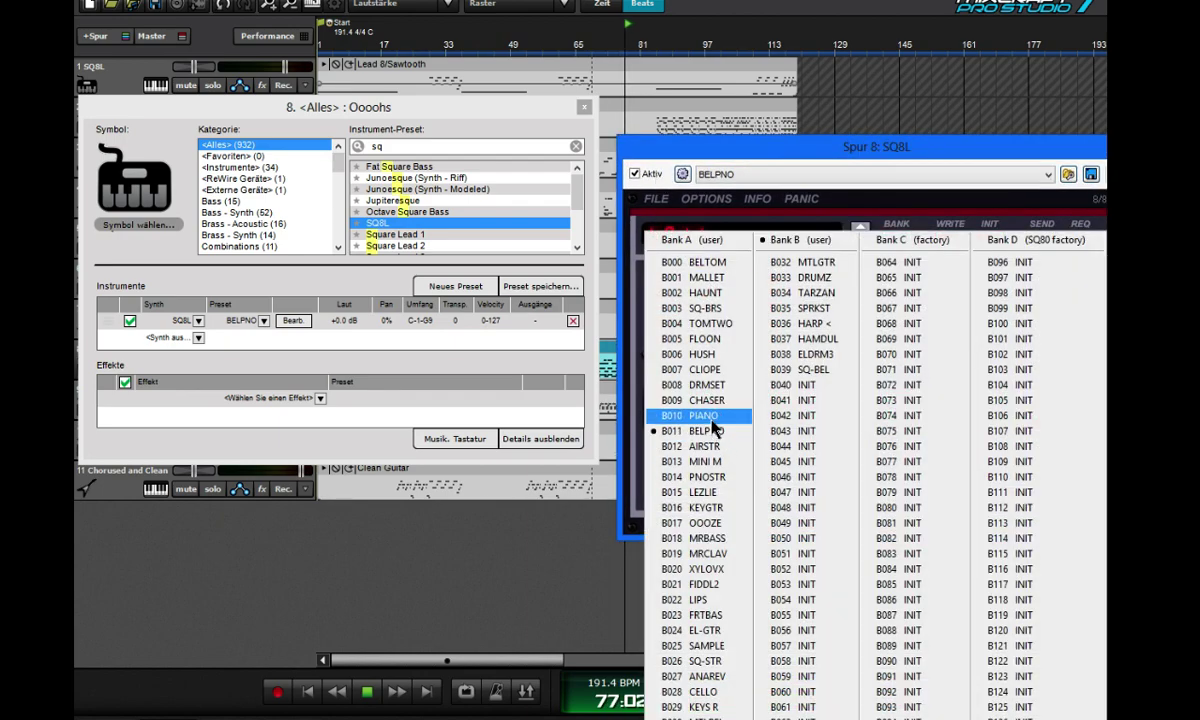
left_click(710, 415)
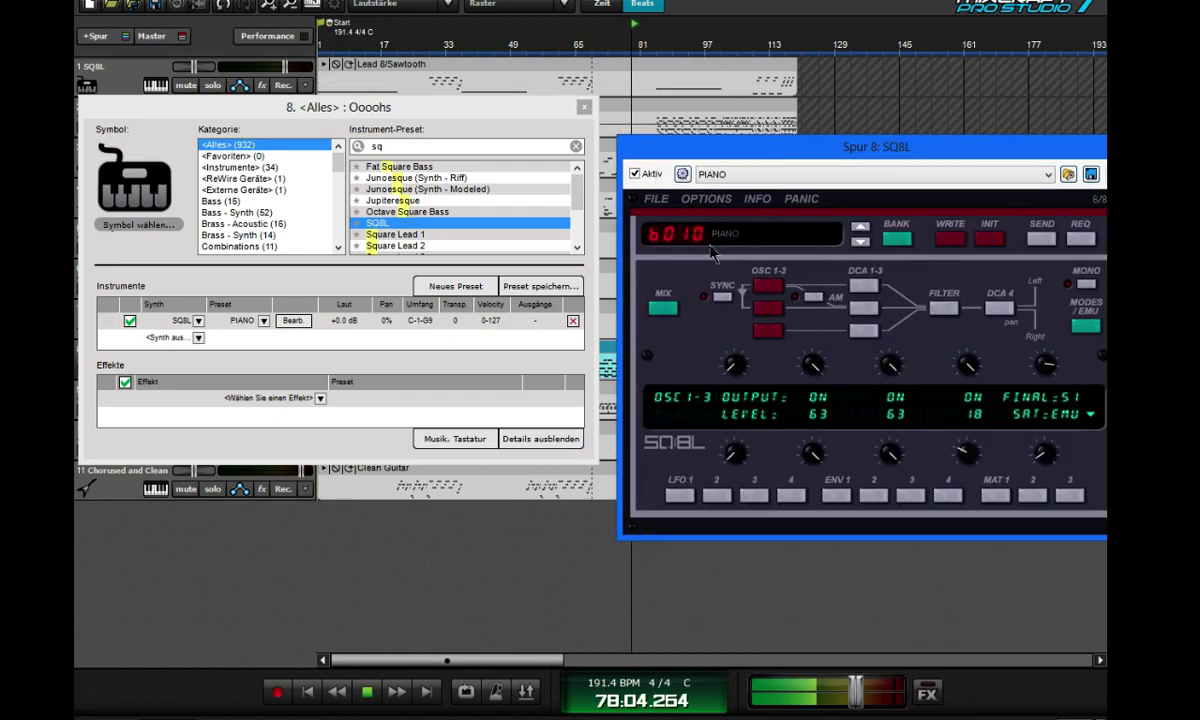
left_click(691, 240)
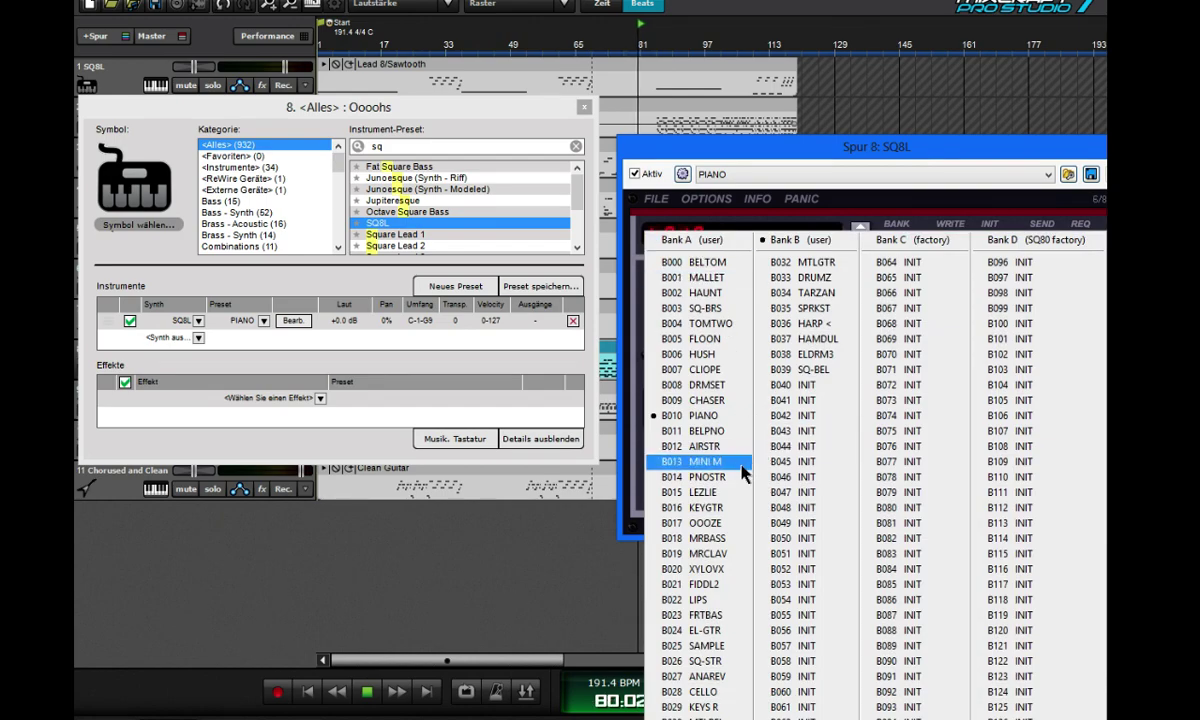
left_click(705, 507)
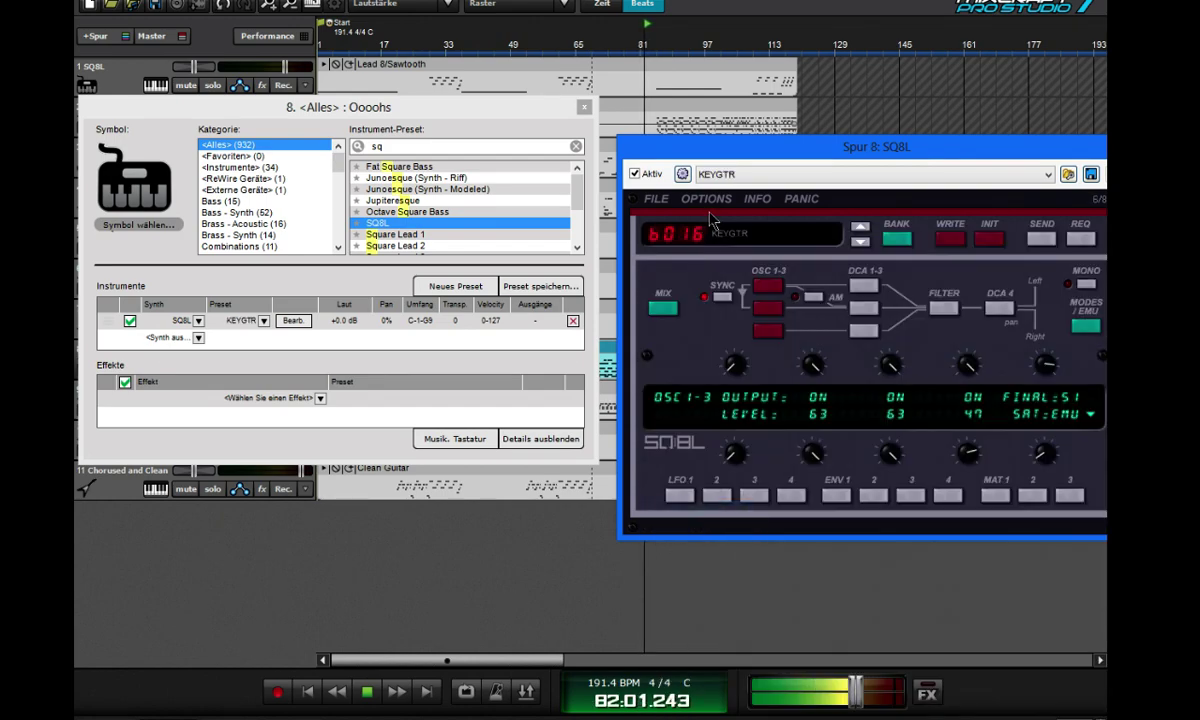
- Load the SQ8L sound B039 SQ-BEL and replay track 8 from about bar 69
left_click(686, 248)
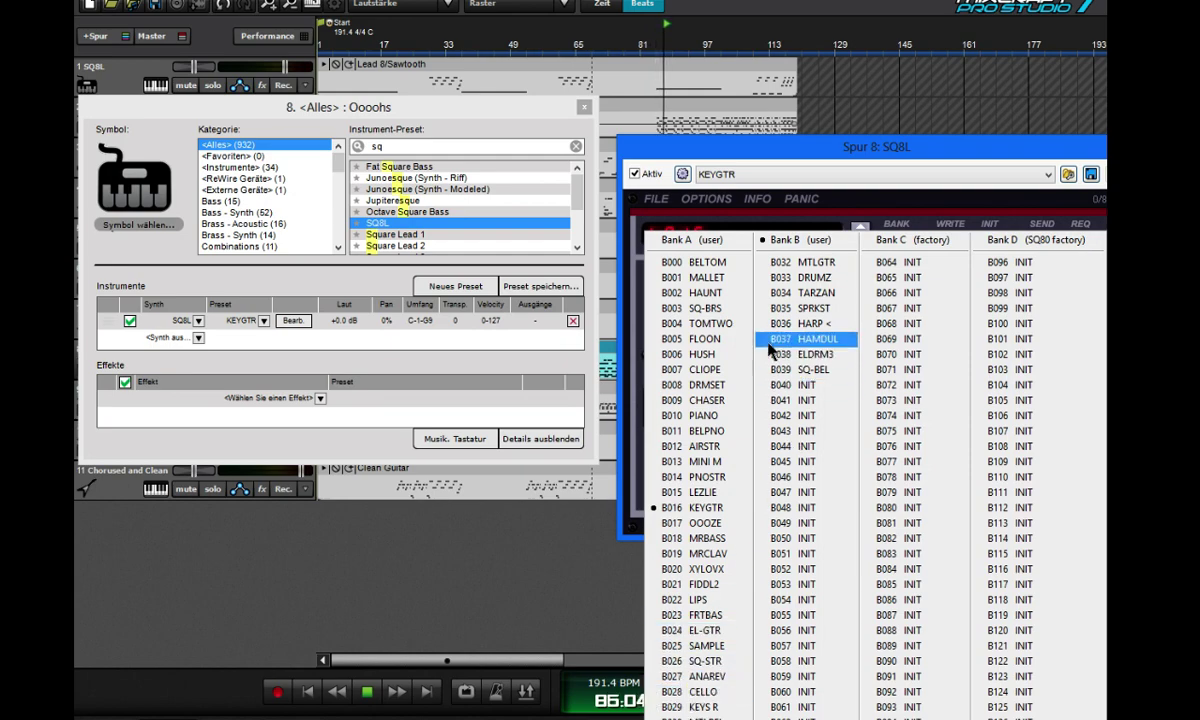
left_click(810, 369)
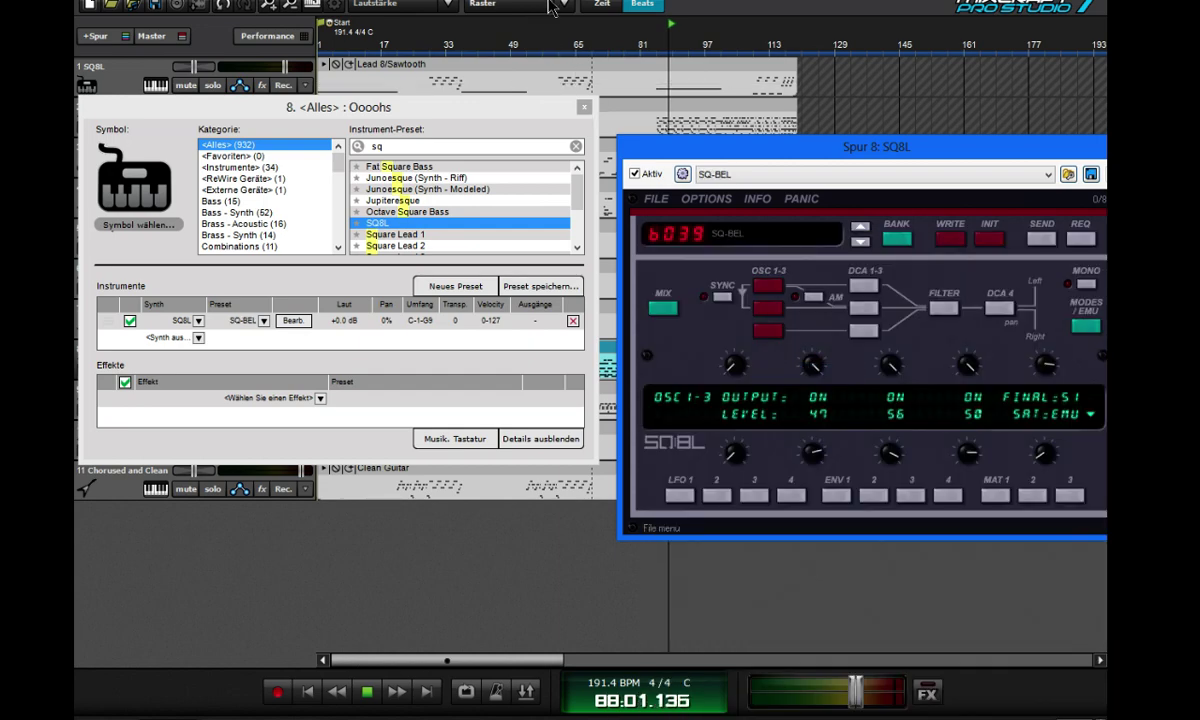
left_click(590, 45)
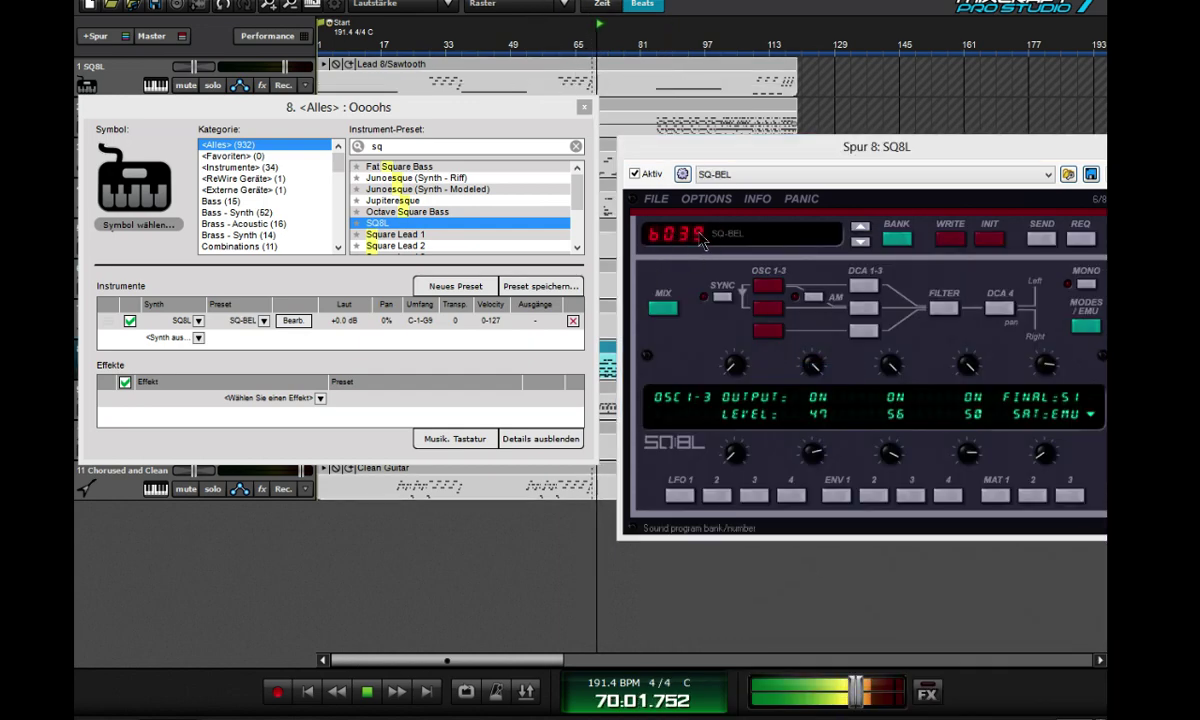
- Switch the SQ8L to sound bank C, load C087 BIG-SYNC and close track 8's instrument window
left_click(890, 240)
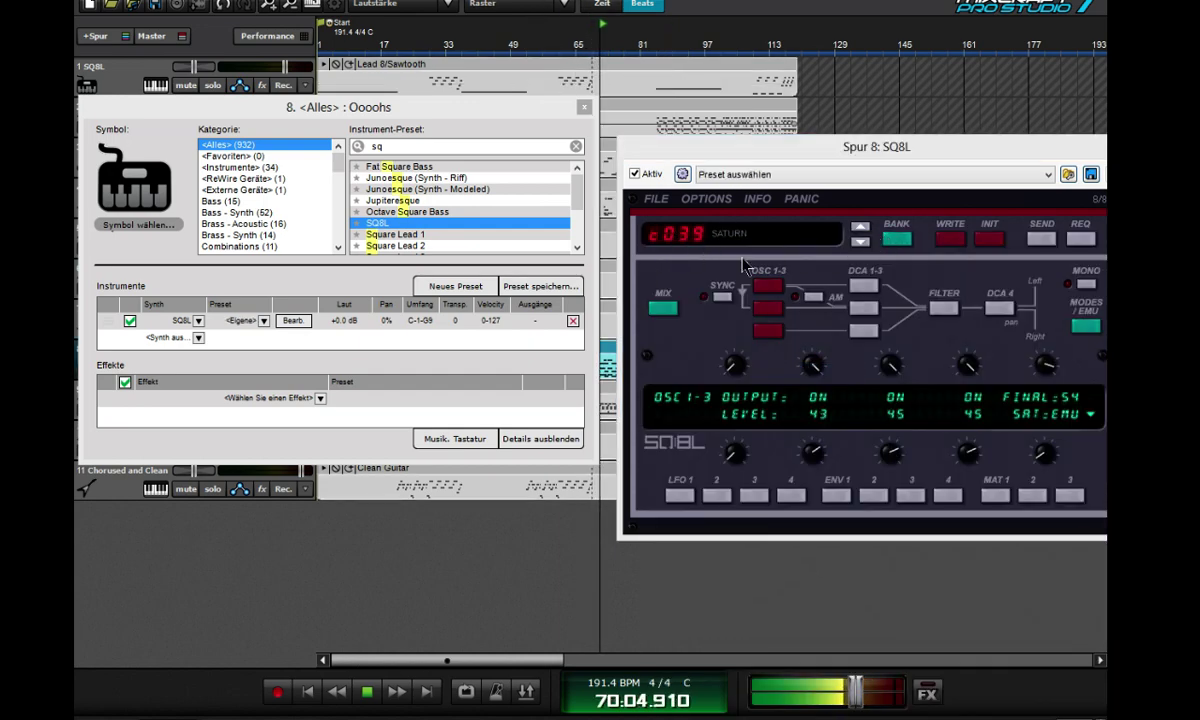
left_click(678, 238)
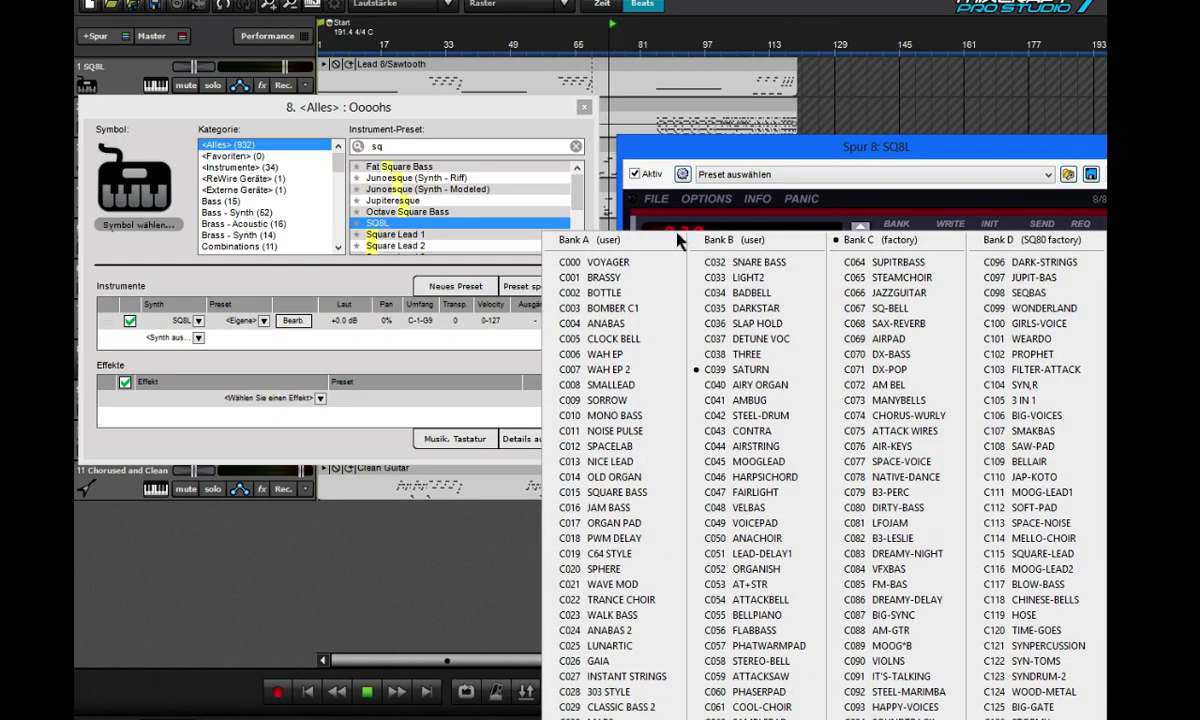
left_click(890, 614)
left_click(585, 107)
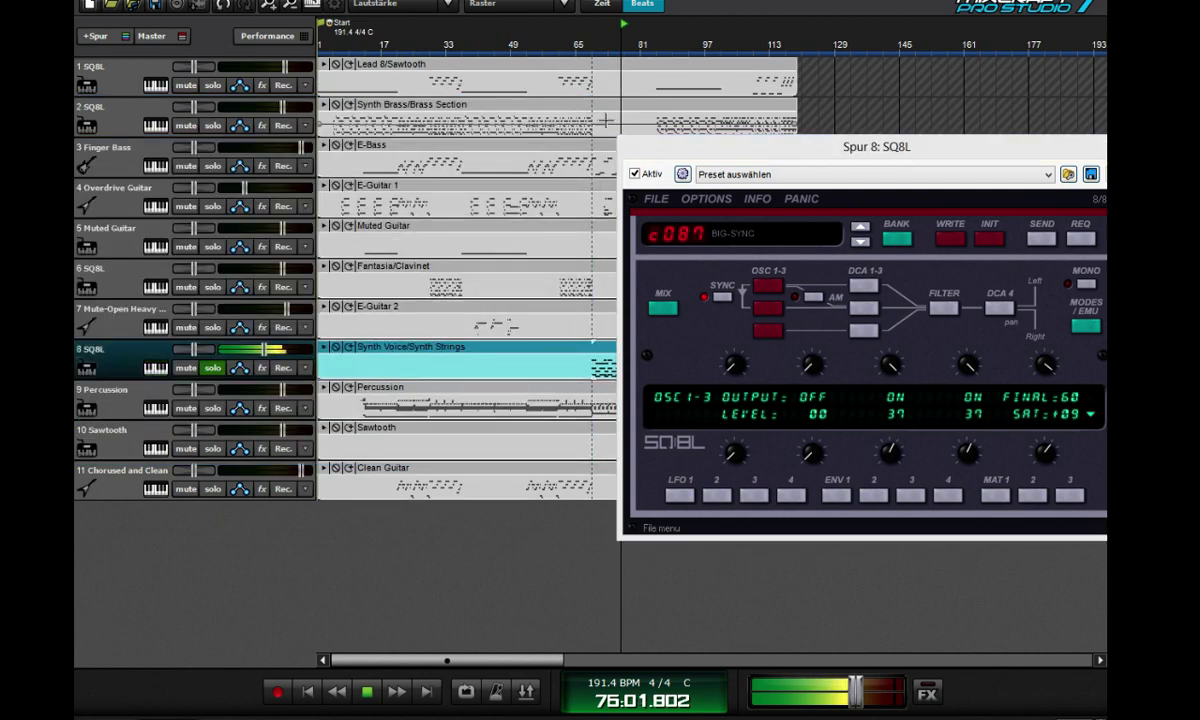
- Audition the SQ8L sounds C066 JAZZGUITAR and C060 PHASERPAD, replaying track 8 from about bar 73
left_click(689, 238)
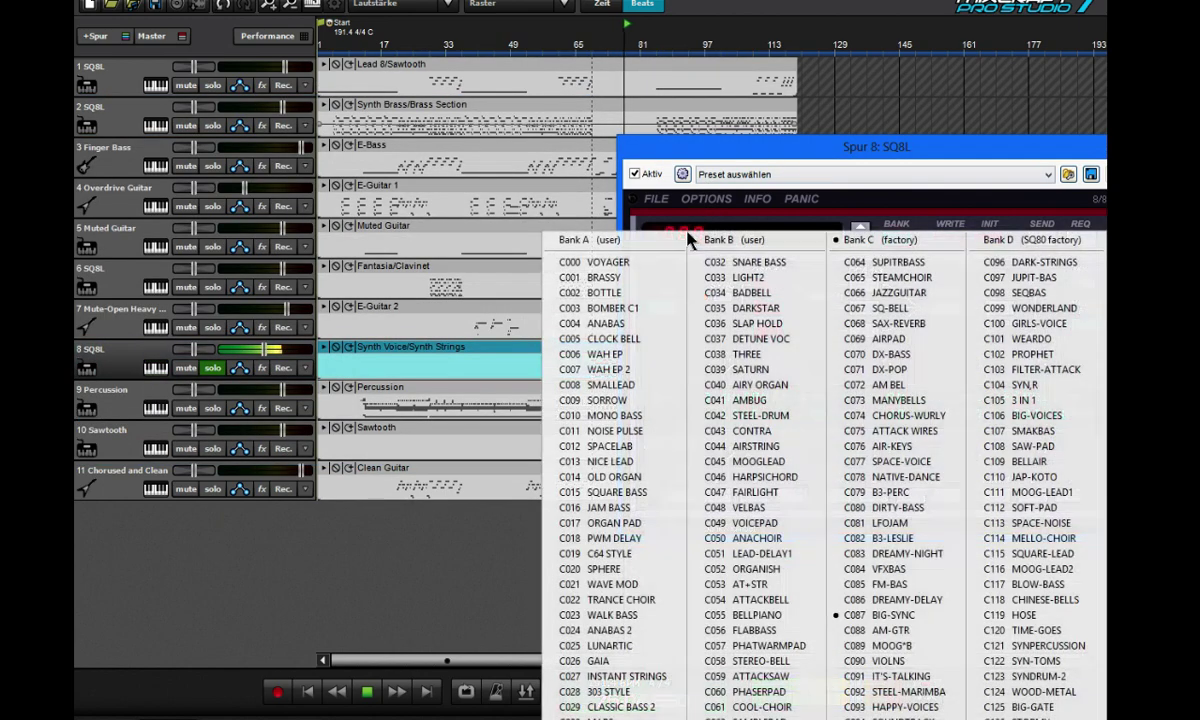
left_click(908, 293)
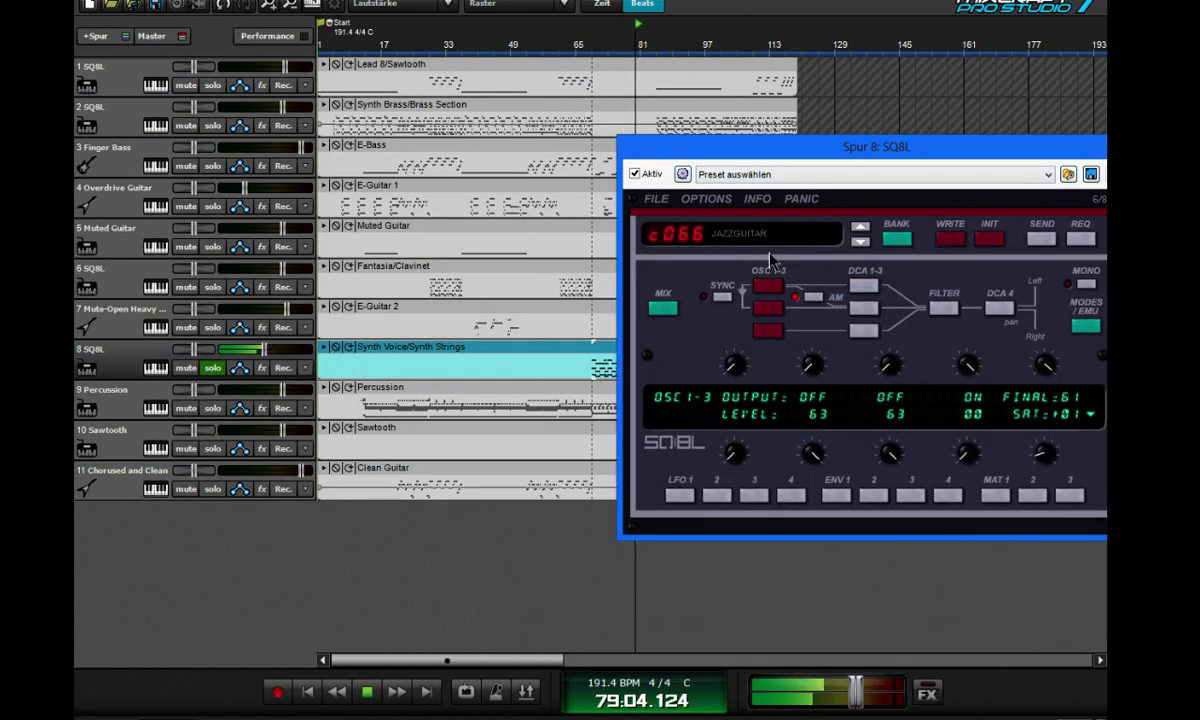
left_click(660, 233)
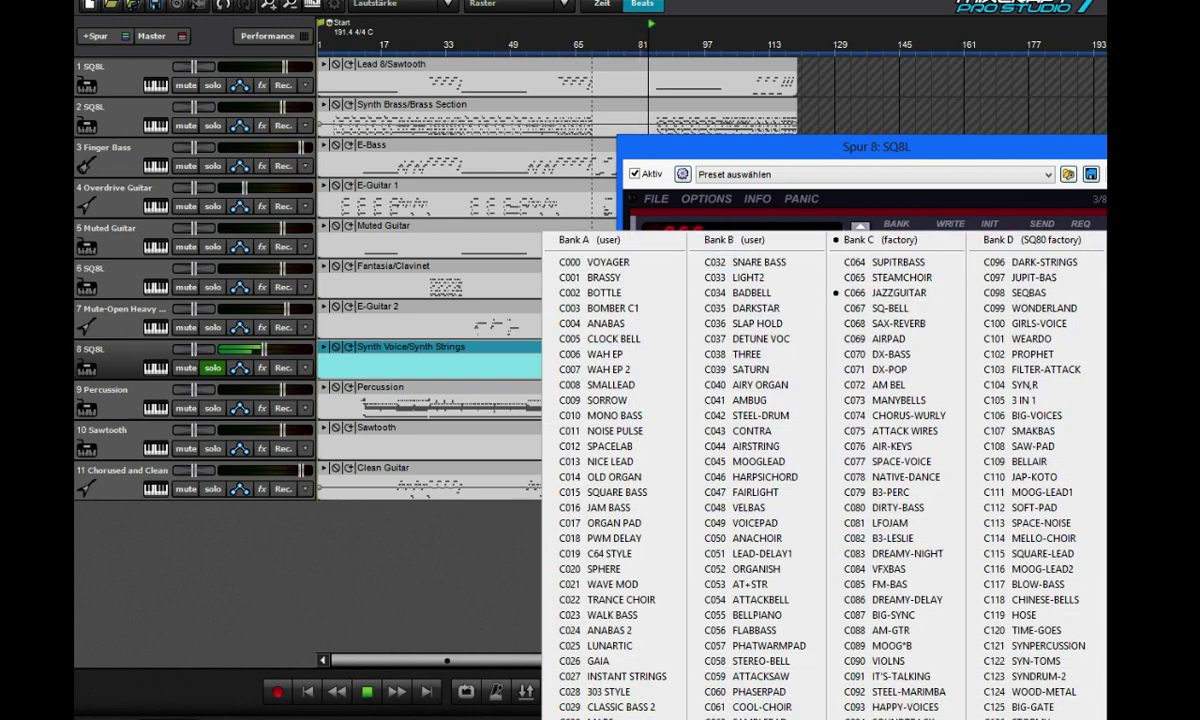
left_click(760, 691)
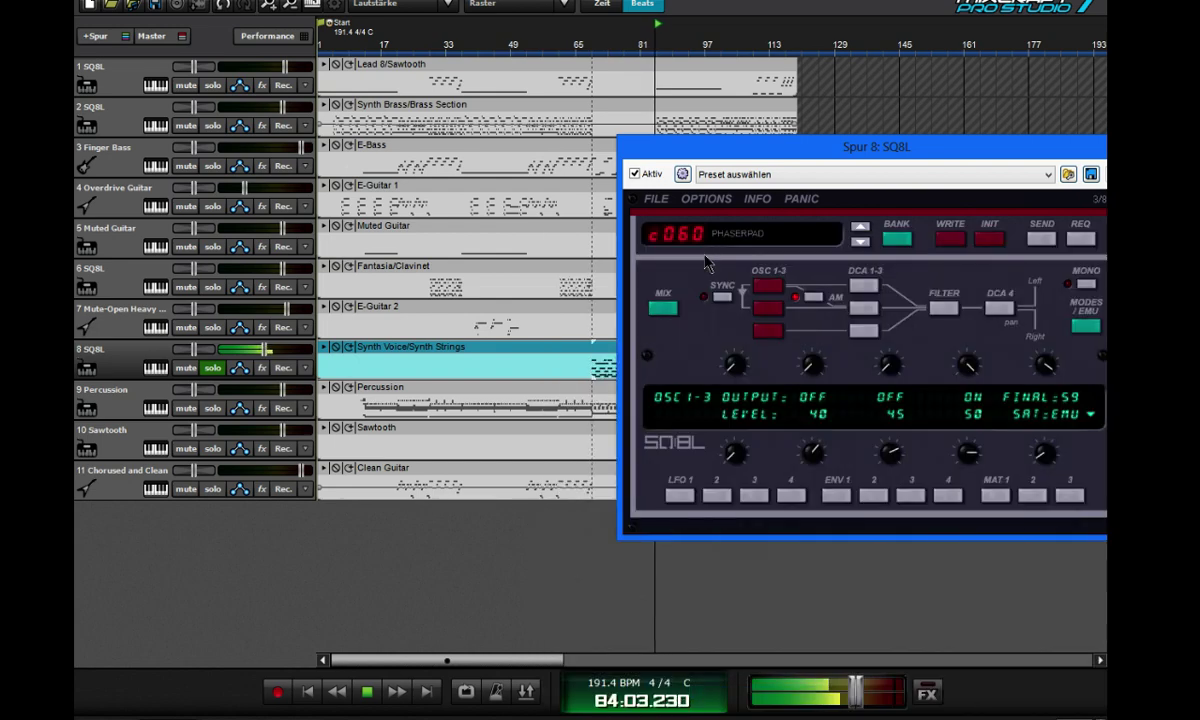
left_click_drag(689, 160, 740, 158)
left_click(606, 52)
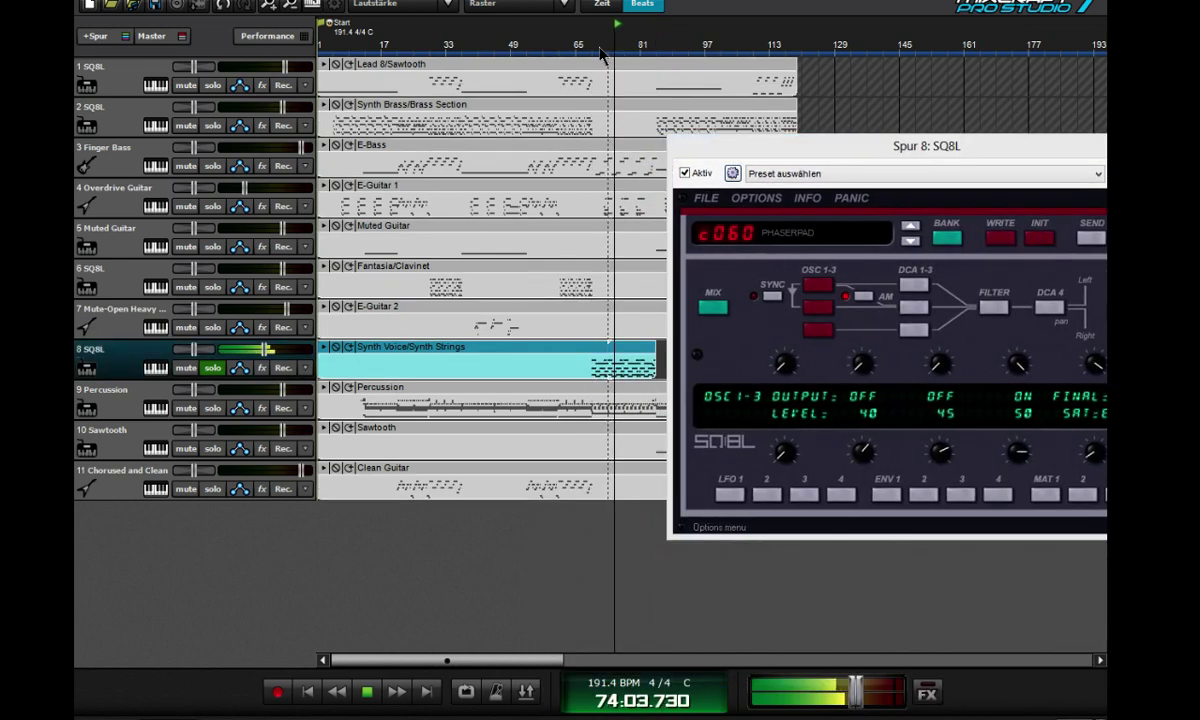
left_click_drag(800, 152, 662, 130)
- Load another SQ8L sound from the factory bank C, replay track 8 from about bar 73 and close the synth editor
left_click(607, 212)
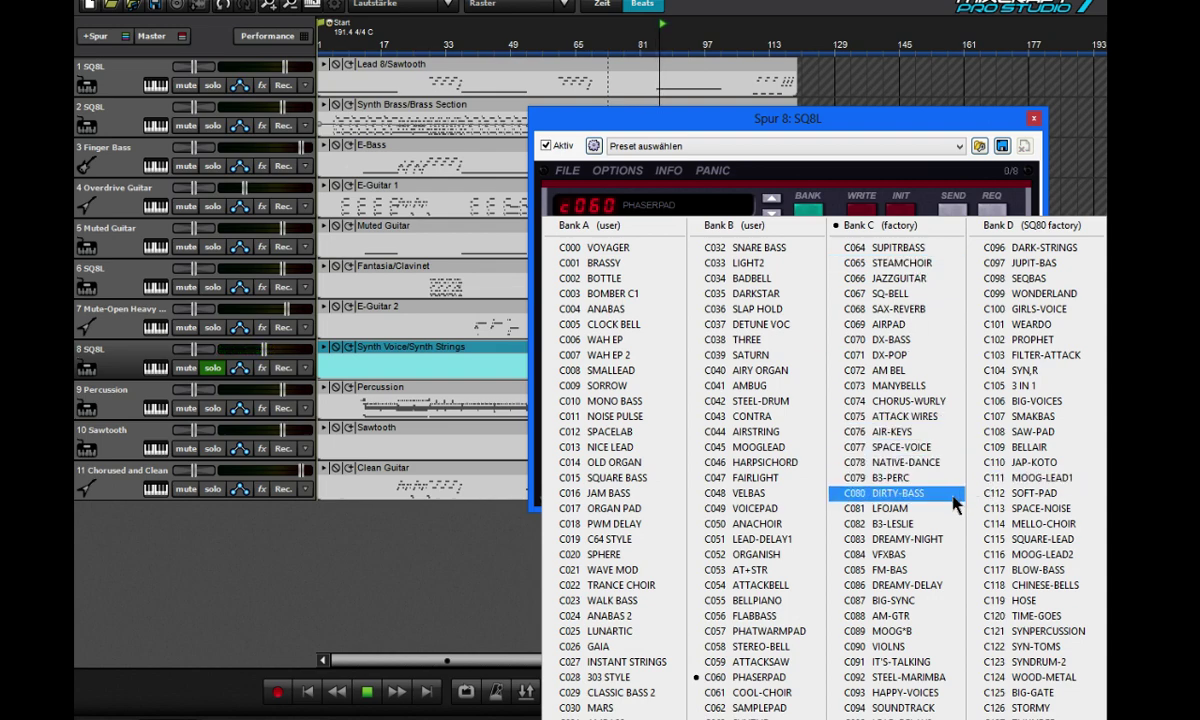
left_click(928, 700)
left_click_drag(609, 115, 386, 122)
left_click(608, 46)
left_click(743, 115)
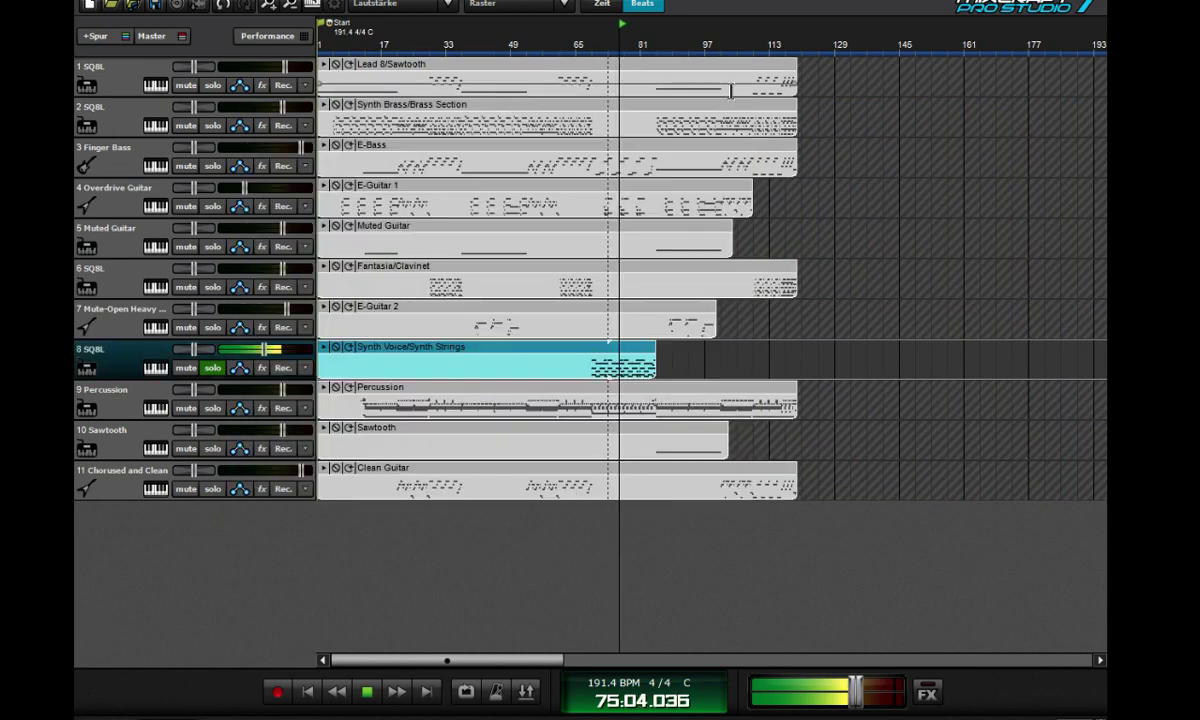
- Transpose track 8's SQ8L synth by 24 semitones
left_click(160, 368)
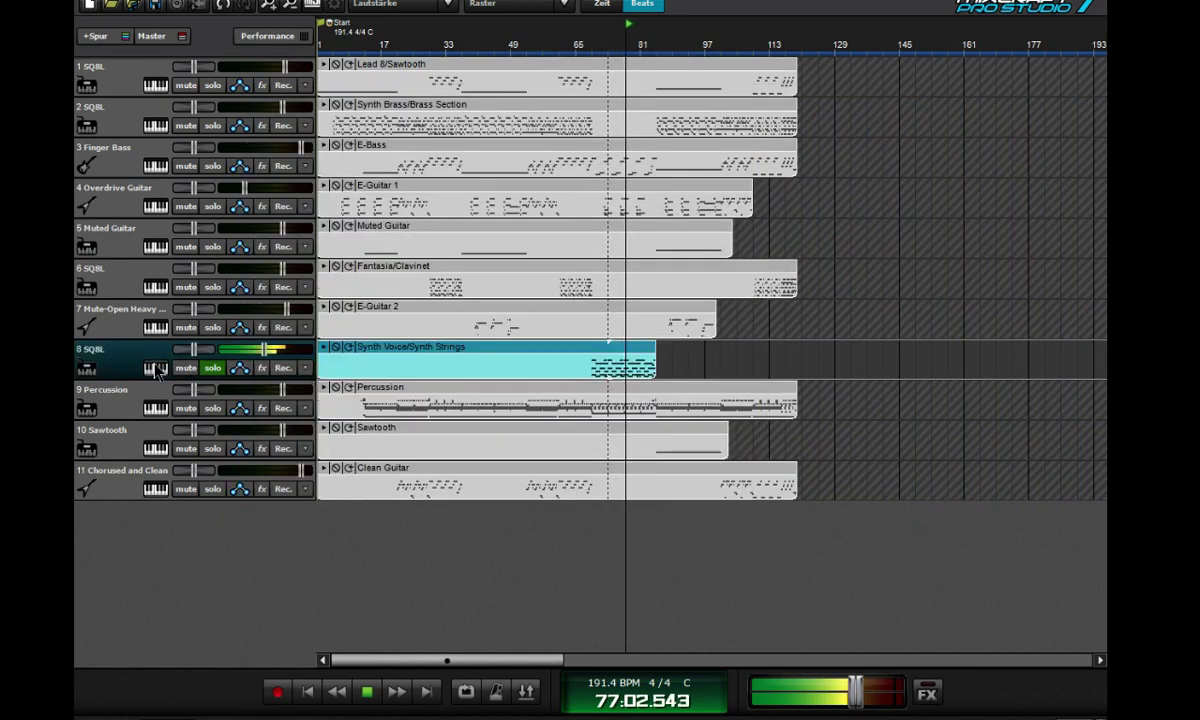
left_click(456, 325)
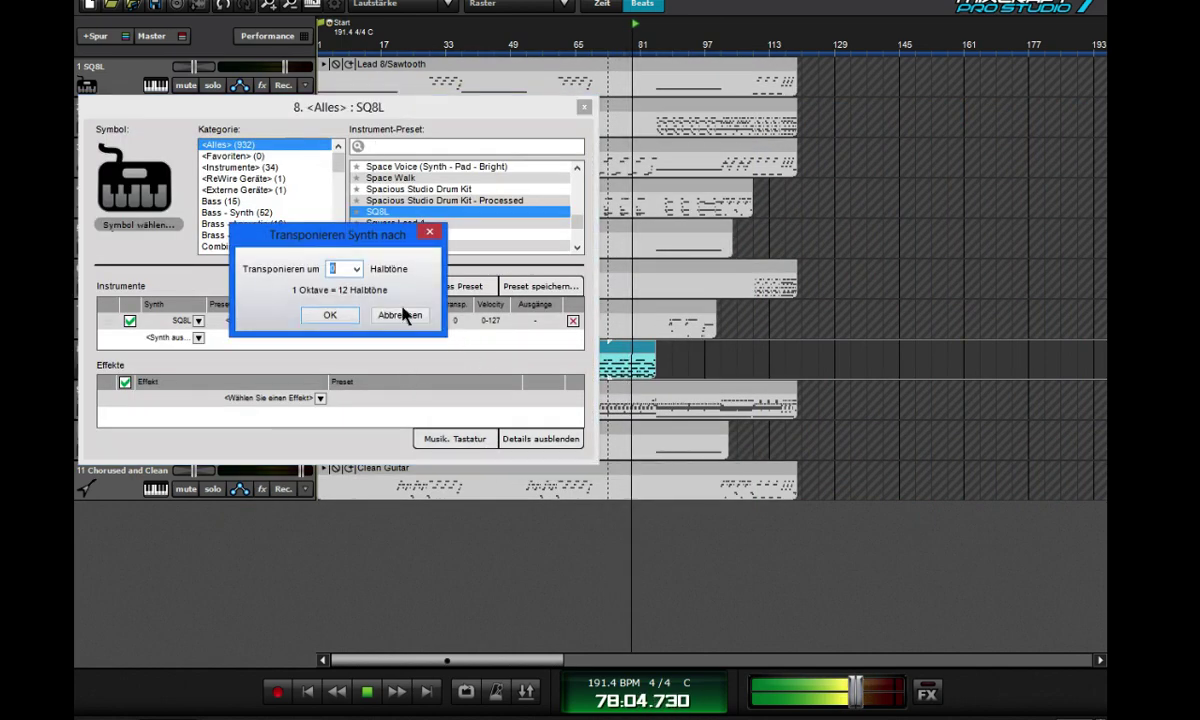
left_click(356, 269)
left_click(333, 329)
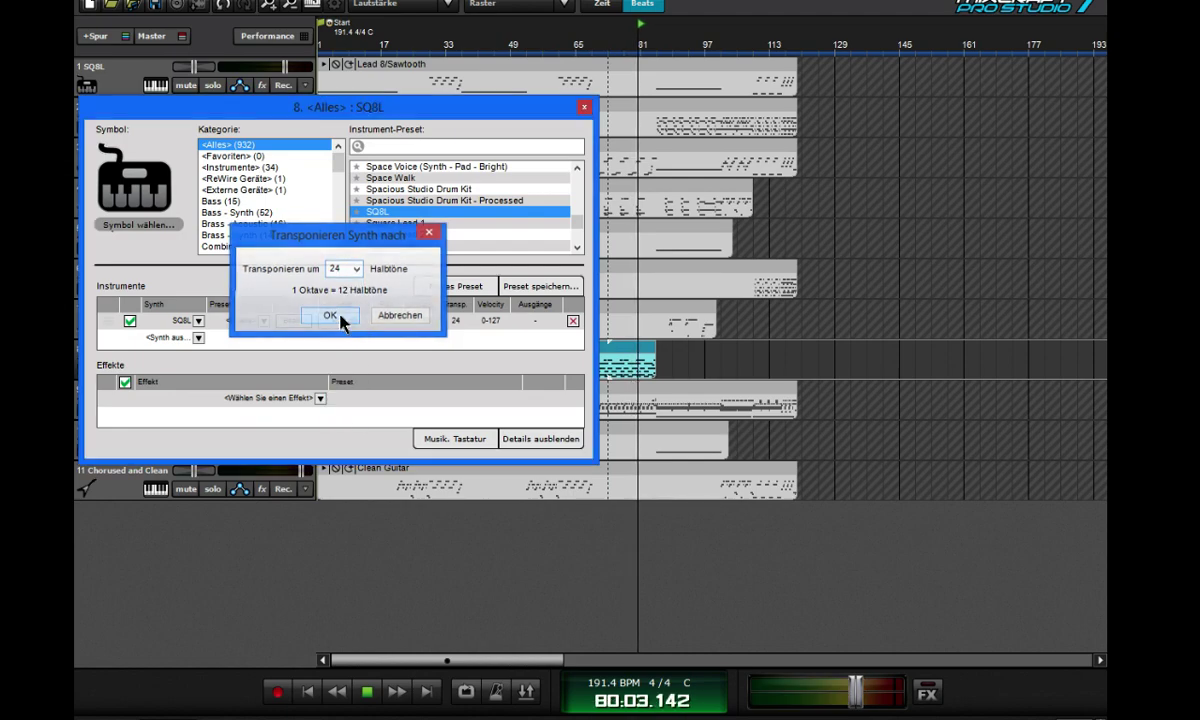
left_click(330, 315)
- Set the transposition of track 8's SQ8L to 12 semitones and replay the track from about bar 69
left_click(458, 320)
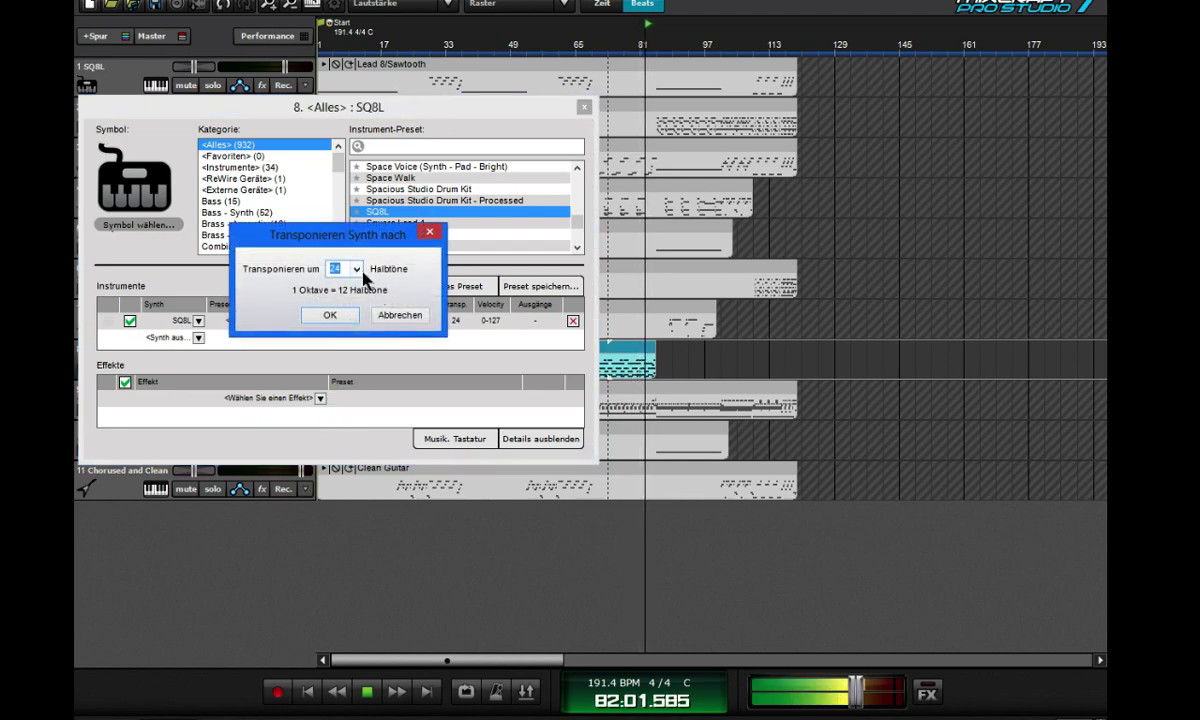
left_click(355, 269)
left_click(345, 342)
left_click(343, 317)
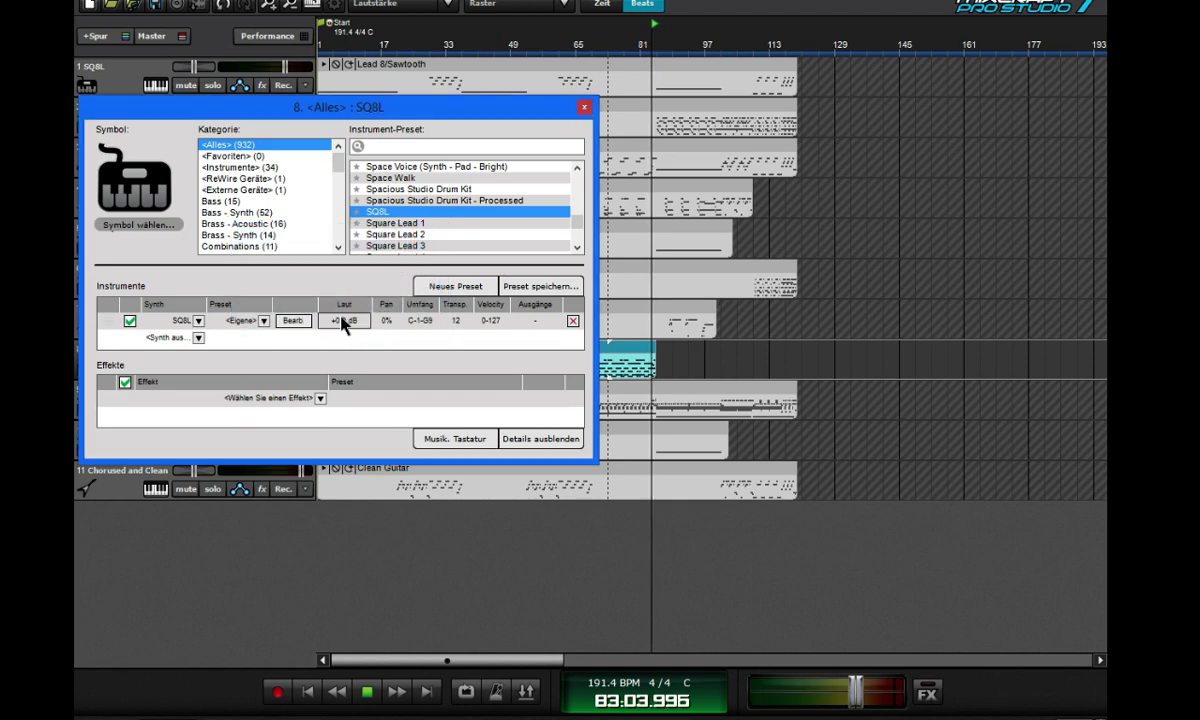
left_click(585, 106)
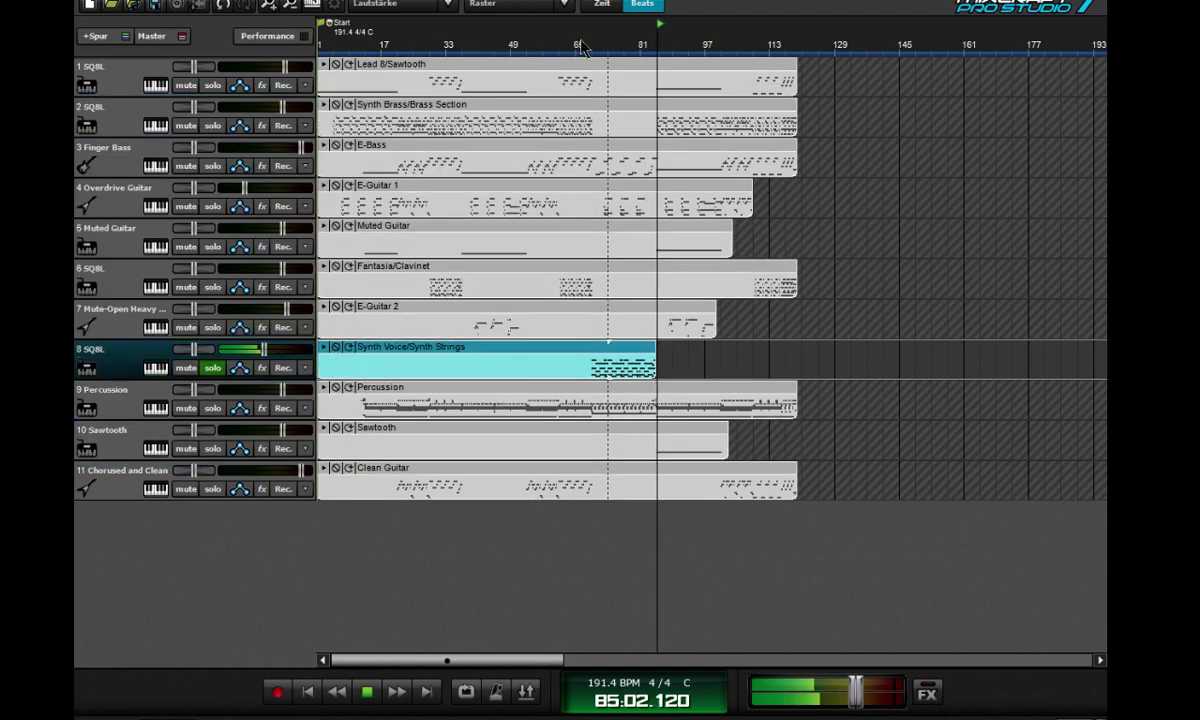
left_click(580, 46)
left_click(592, 48)
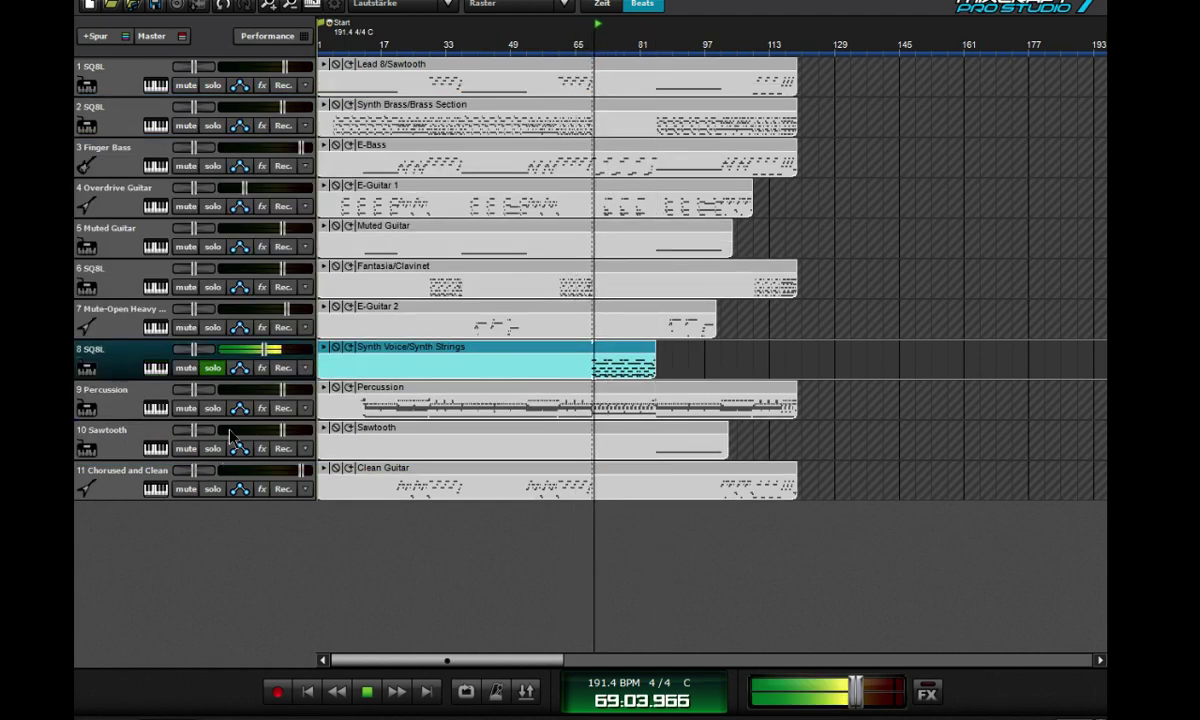
- Add the Fruity Flanger effect to track 8's instrument
left_click(155, 369)
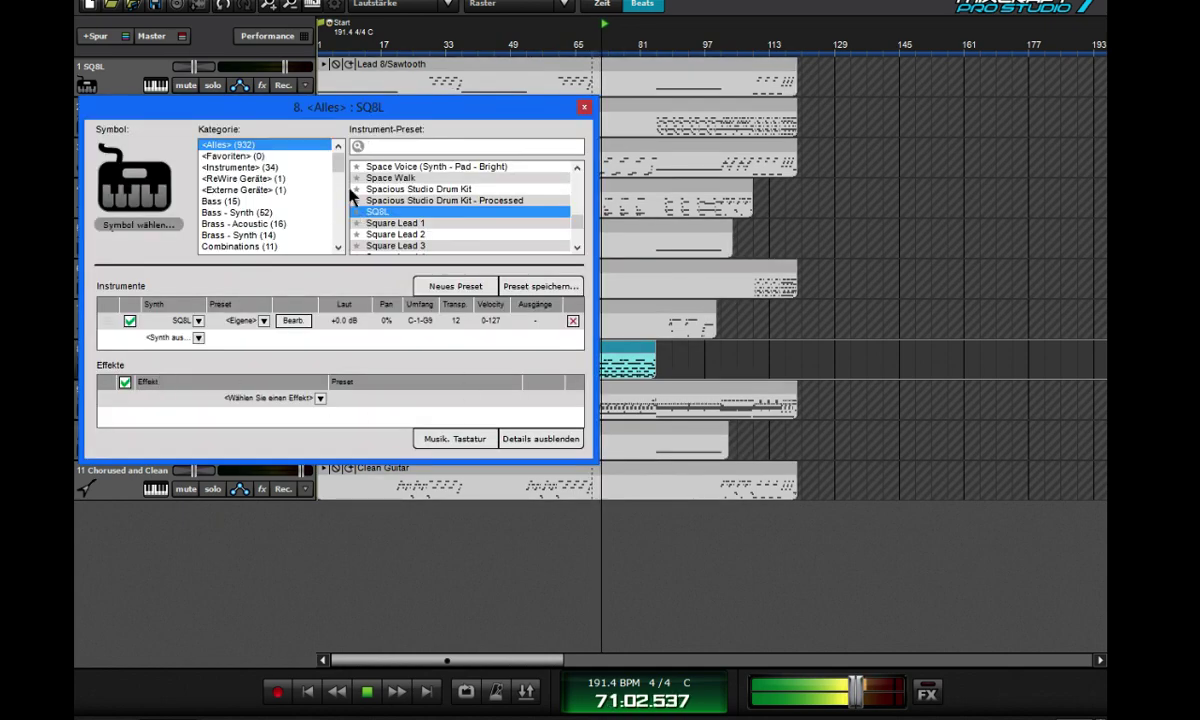
left_click_drag(354, 107, 661, 103)
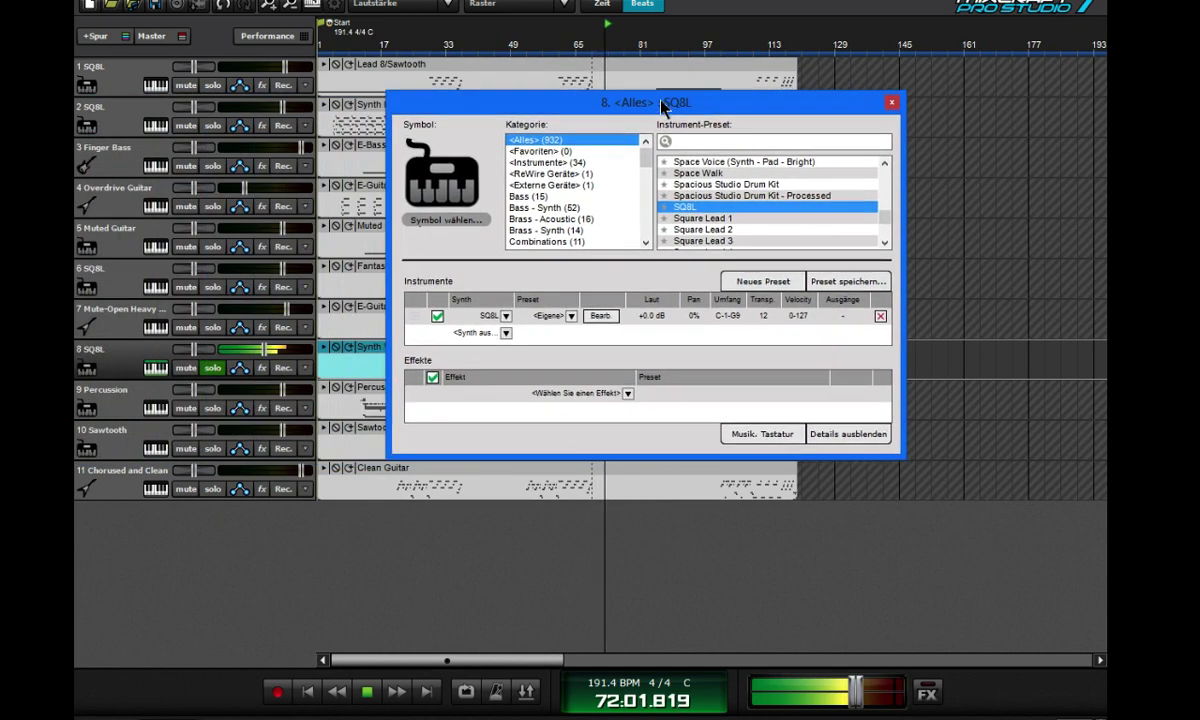
left_click(627, 394)
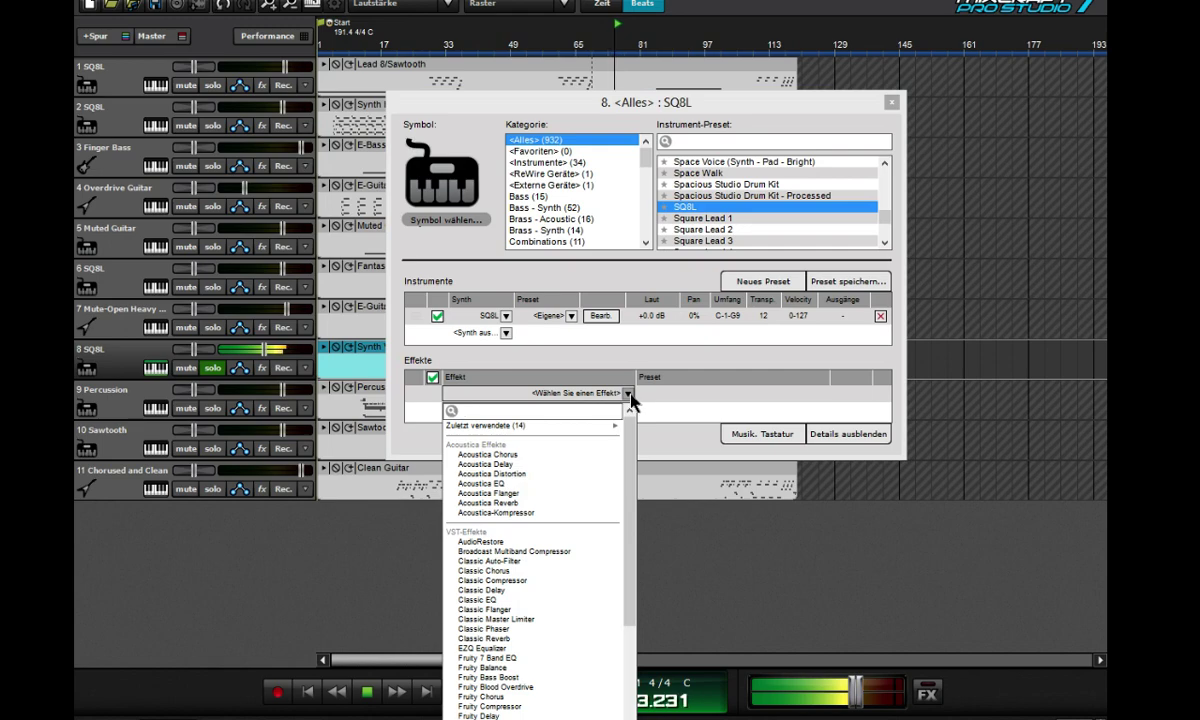
scroll(531, 541, "down", 2)
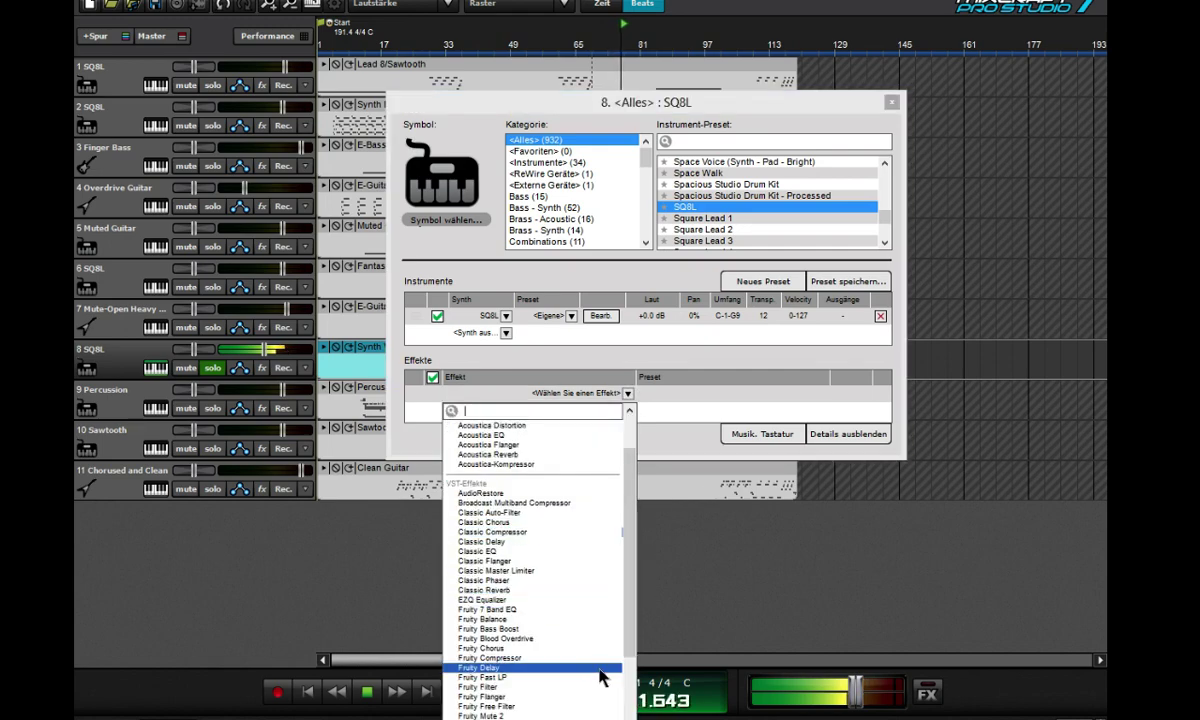
scroll(530, 688, "down", 2)
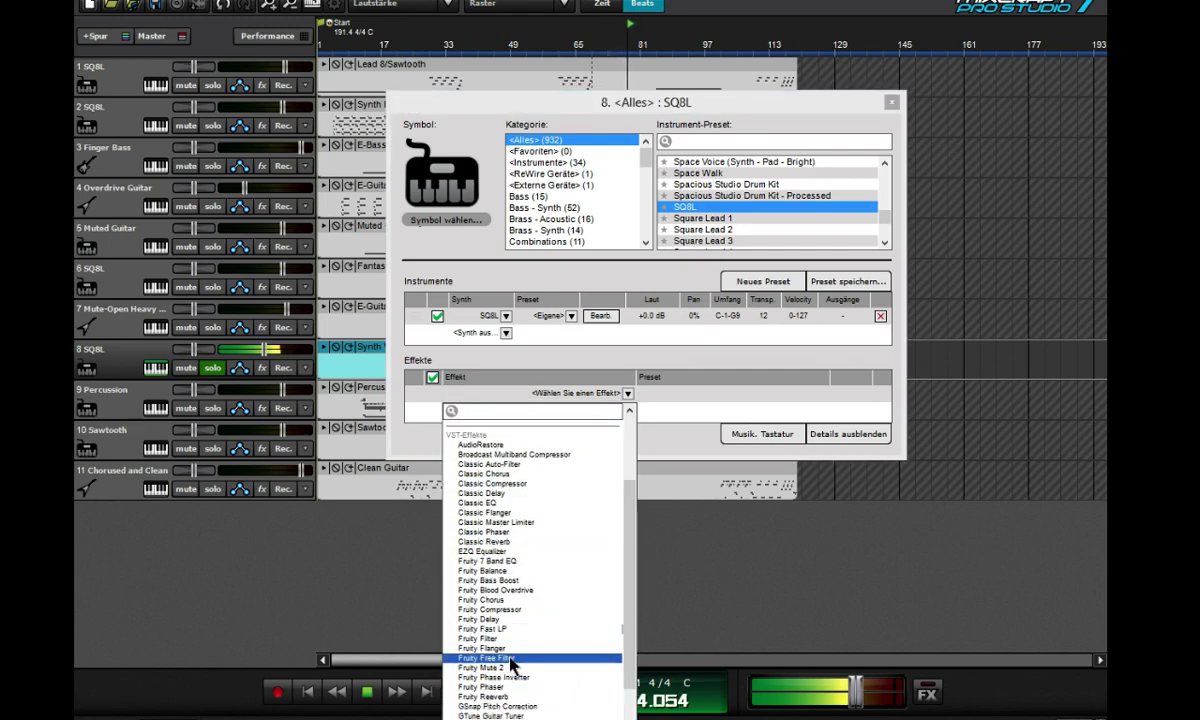
left_click(510, 648)
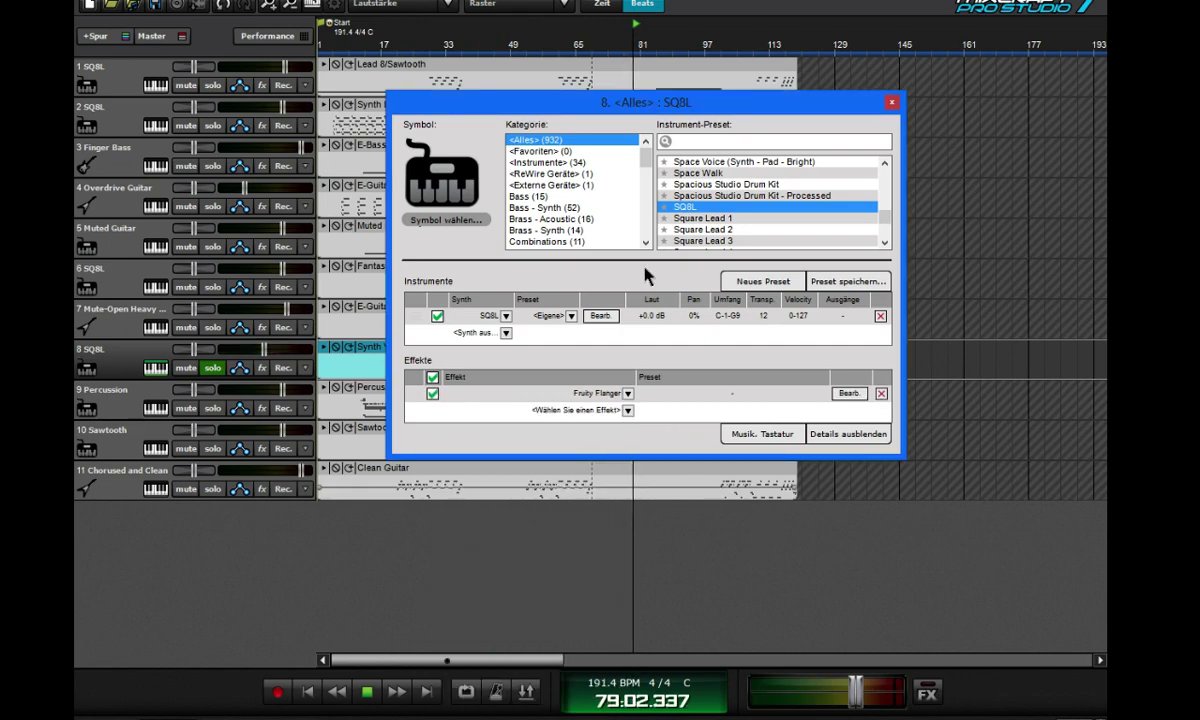
- Raise the shape, damp and delay of track 8's Fruity Flanger while replaying the track from about bar 69
left_click_drag(640, 110, 647, 303)
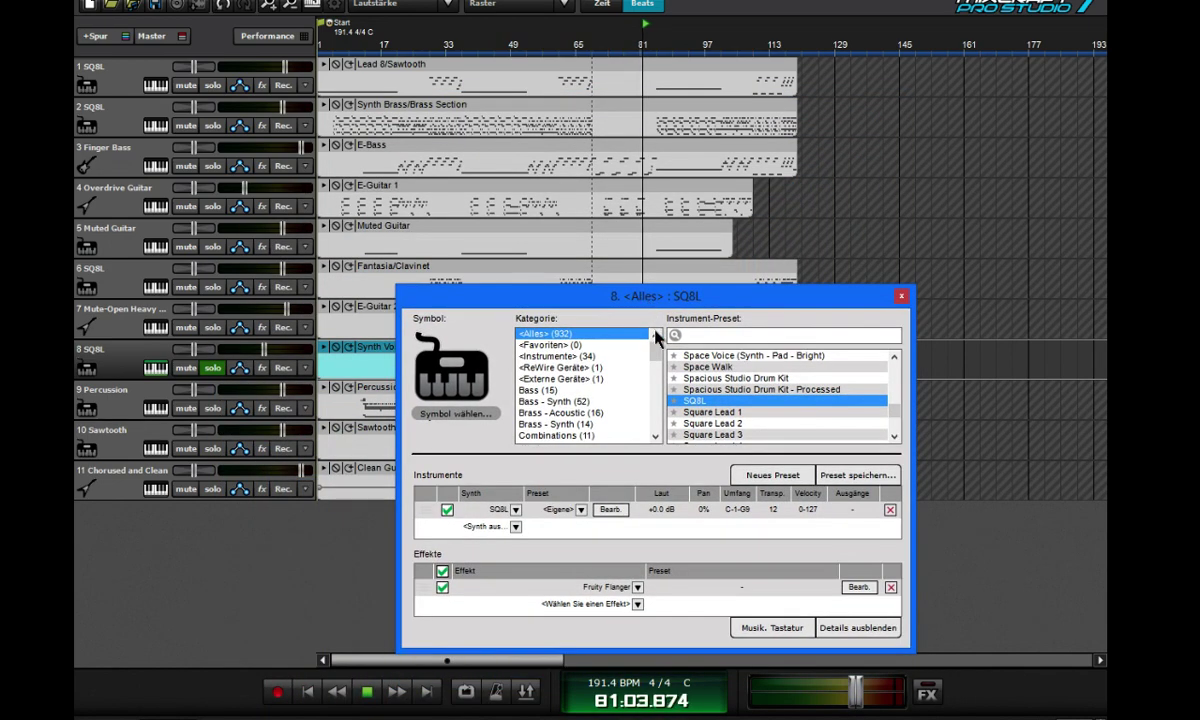
left_click(858, 588)
left_click_drag(558, 194, 280, 202)
left_click_drag(592, 288, 878, 264)
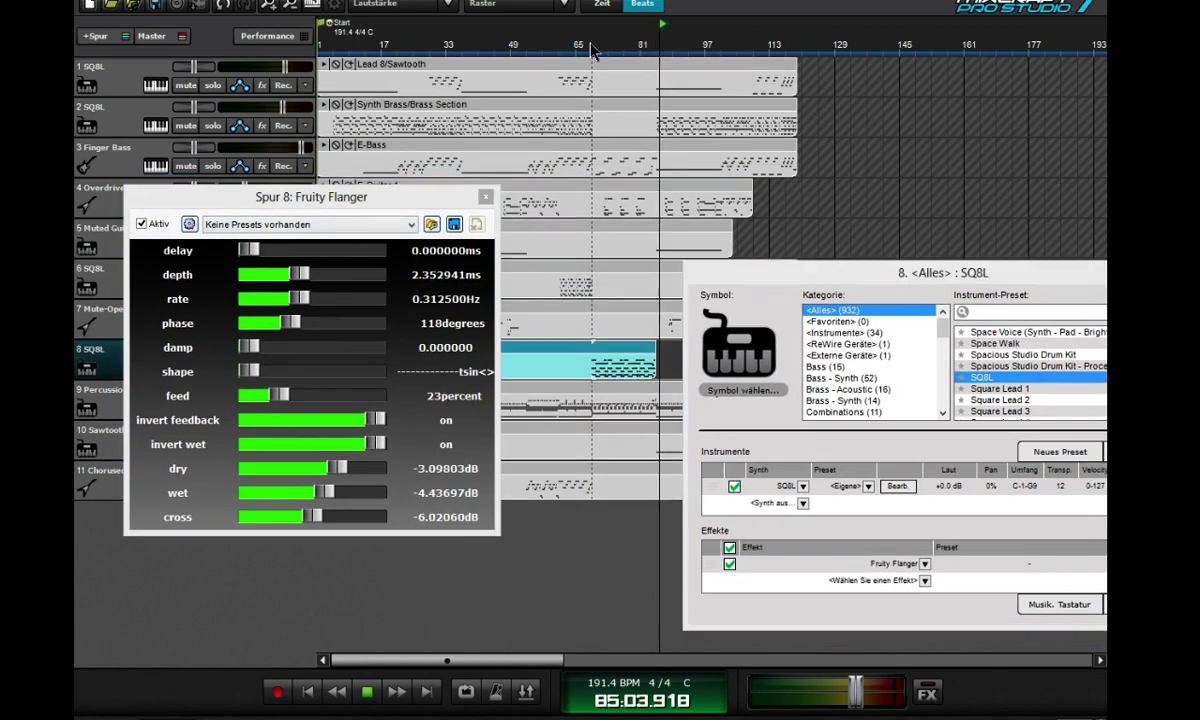
left_click_drag(248, 371, 307, 378)
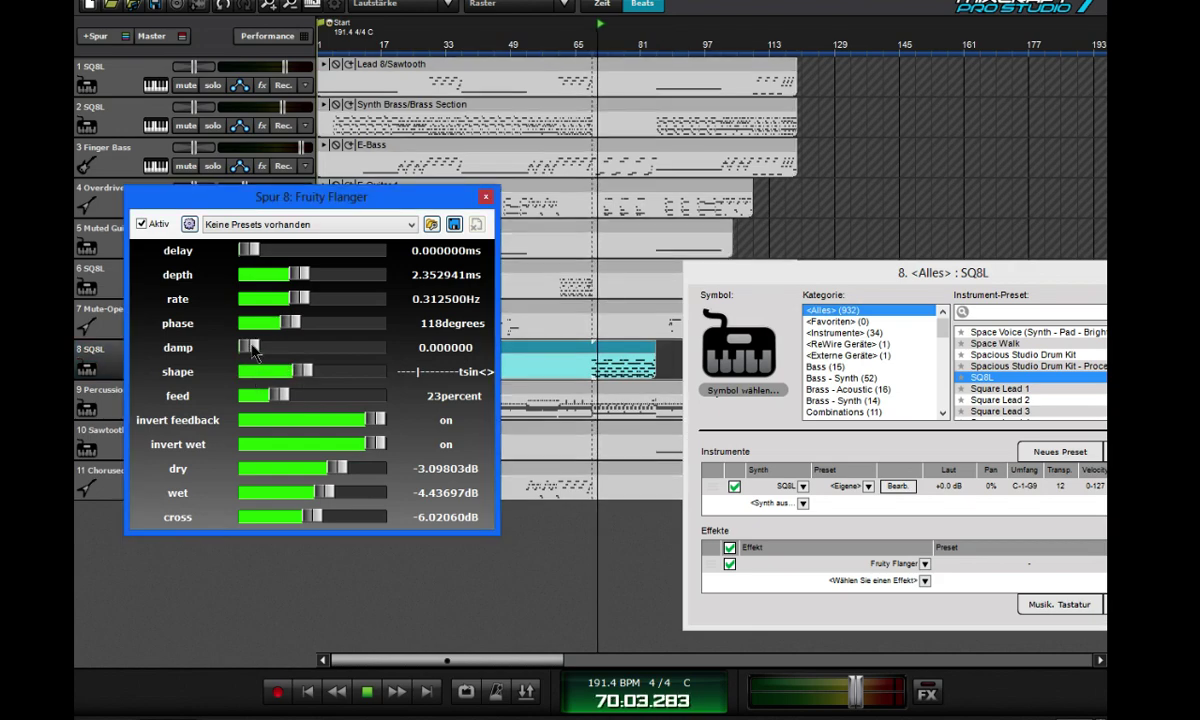
left_click_drag(248, 347, 288, 348)
left_click_drag(248, 250, 330, 252)
left_click(485, 196)
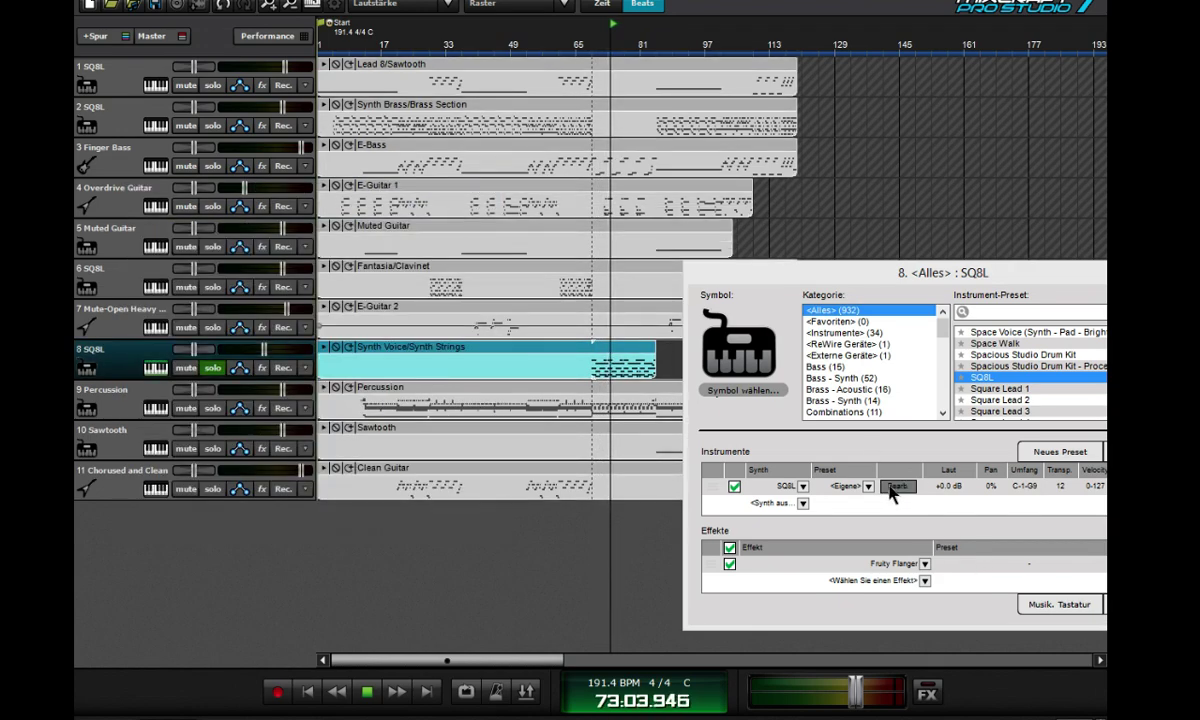
- Replace the Fruity Flanger on track 8 with the Fruity Phaser and close the instrument window
left_click(903, 568)
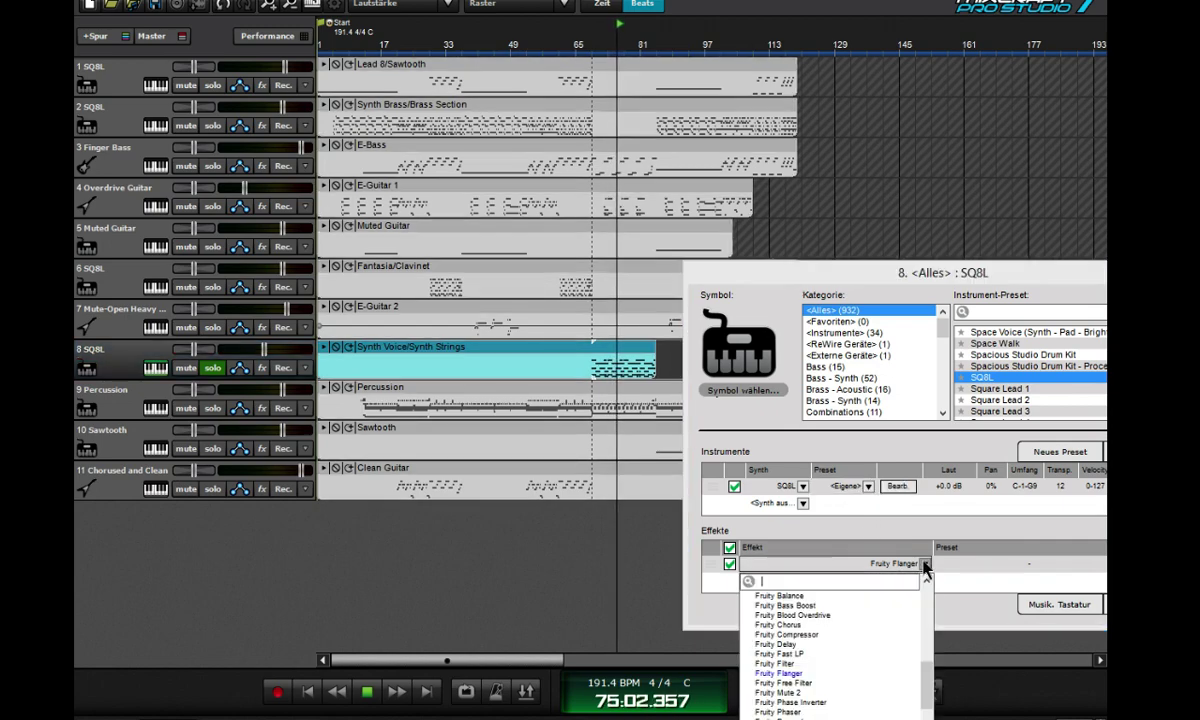
left_click(815, 712)
left_click_drag(924, 273, 330, 256)
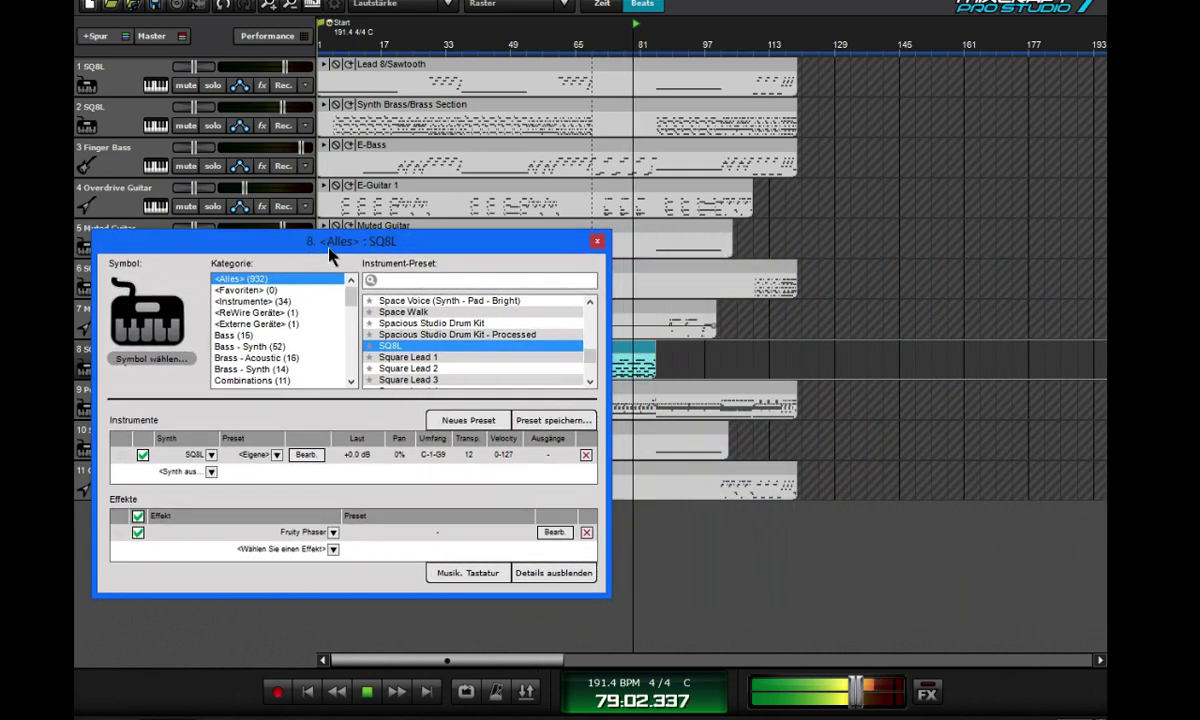
left_click(597, 241)
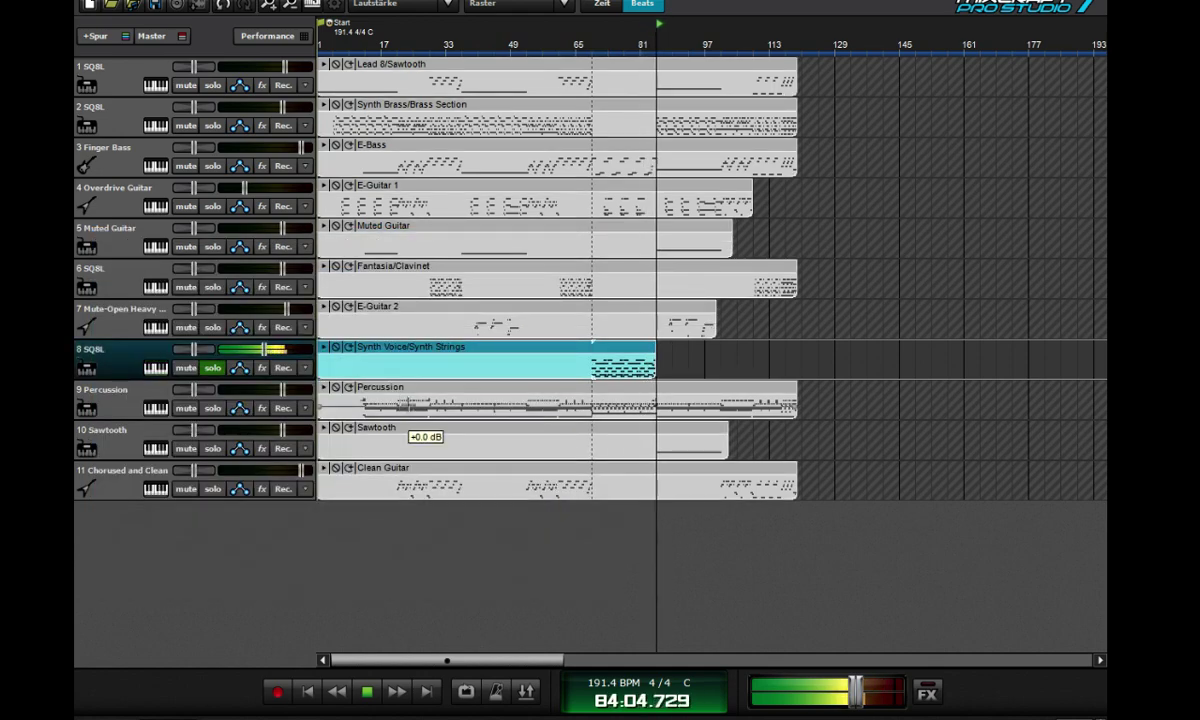
- Take track 8 out of solo, select all clips and play the song from the beginning
left_click(356, 690)
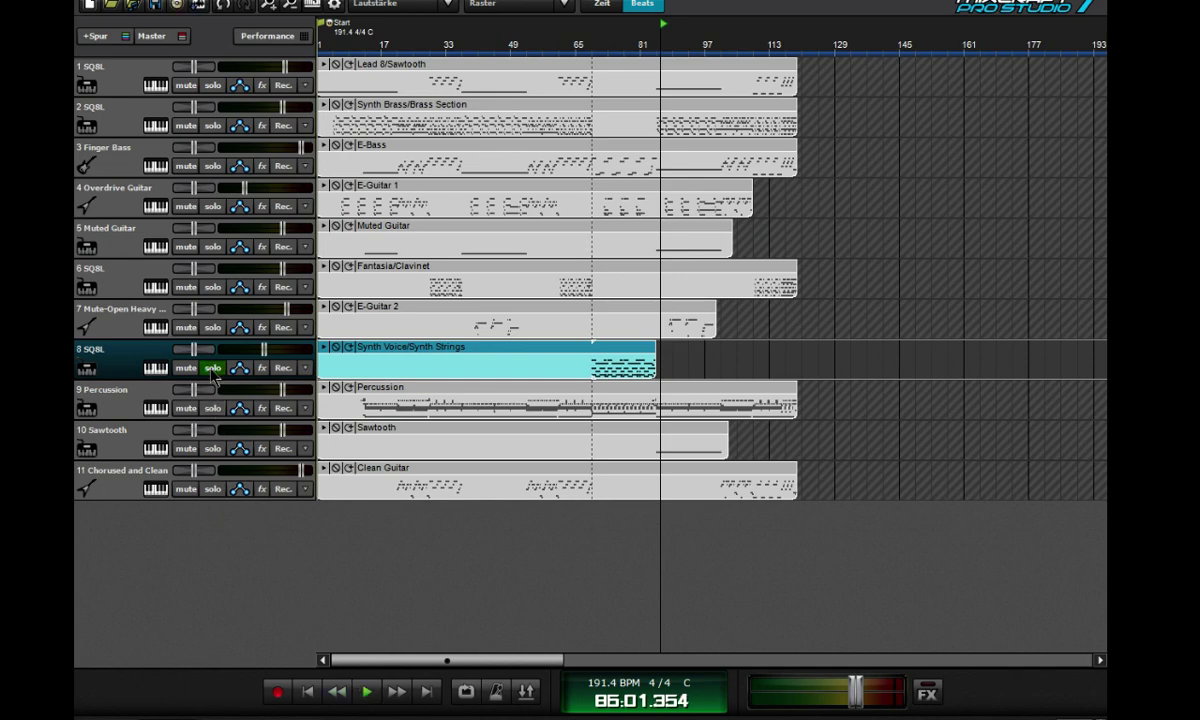
key("ctrl+a")
key("Home")
left_click(376, 693)
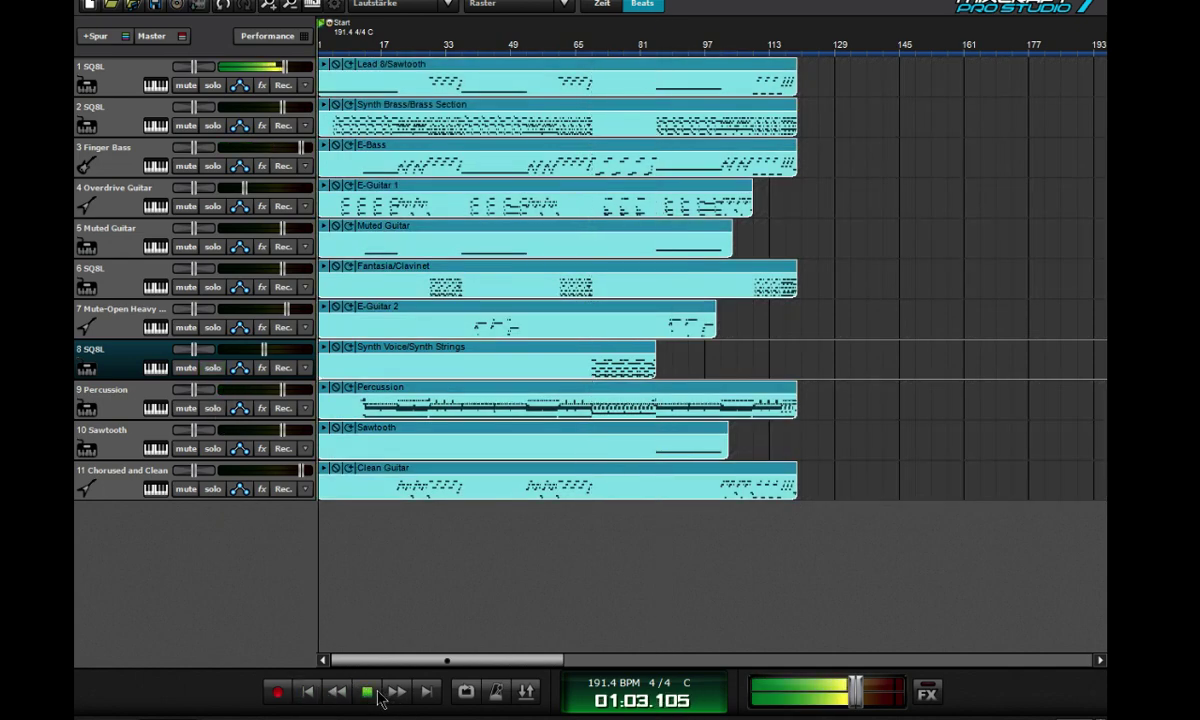
- Restart the whole song from the beginning with the Overdrive Guitar track's volume lowered to -16.0 dB
left_click(372, 693)
left_click(308, 693)
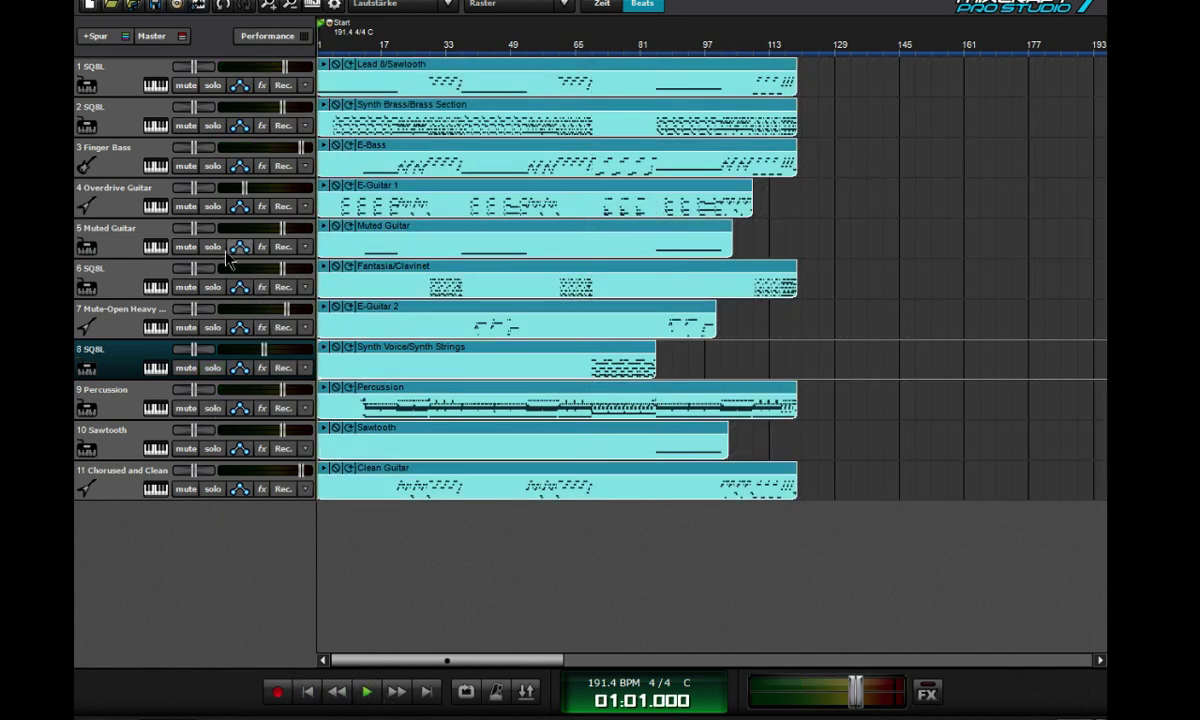
left_click(243, 187)
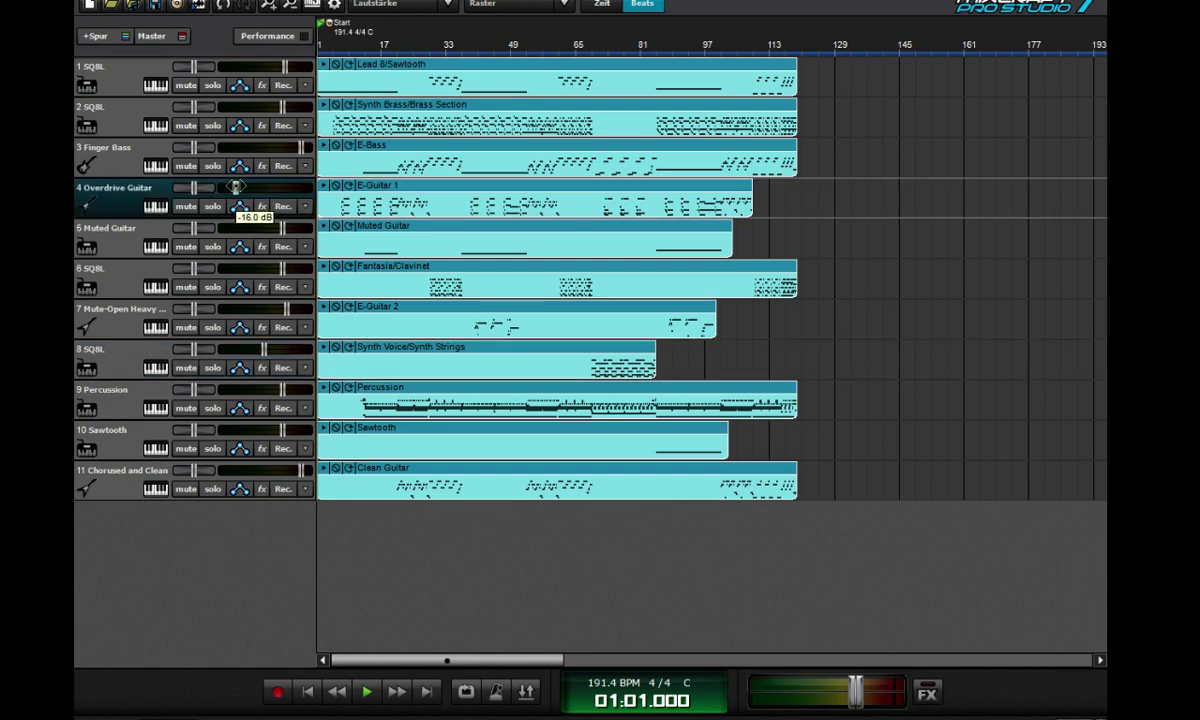
left_click(370, 692)
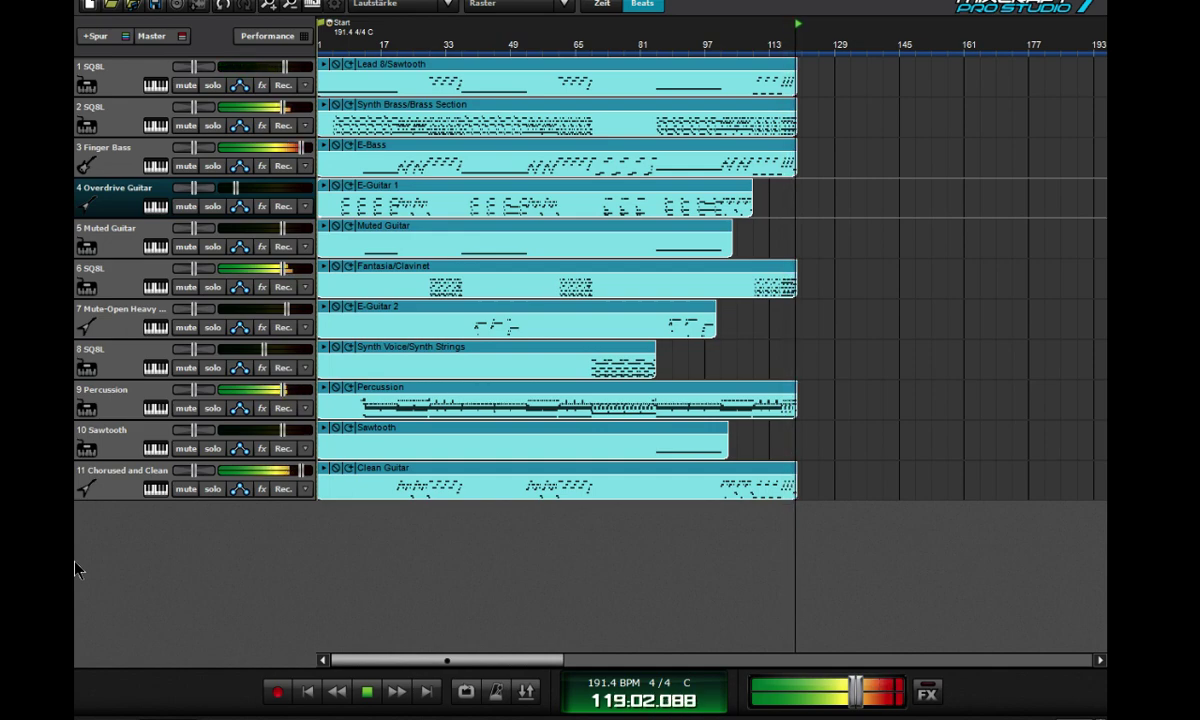
- Assign the Heavy Metal Kit - Processed preset to the track 9 Percussion and play the song from the beginning
left_click(307, 692)
left_click(154, 408)
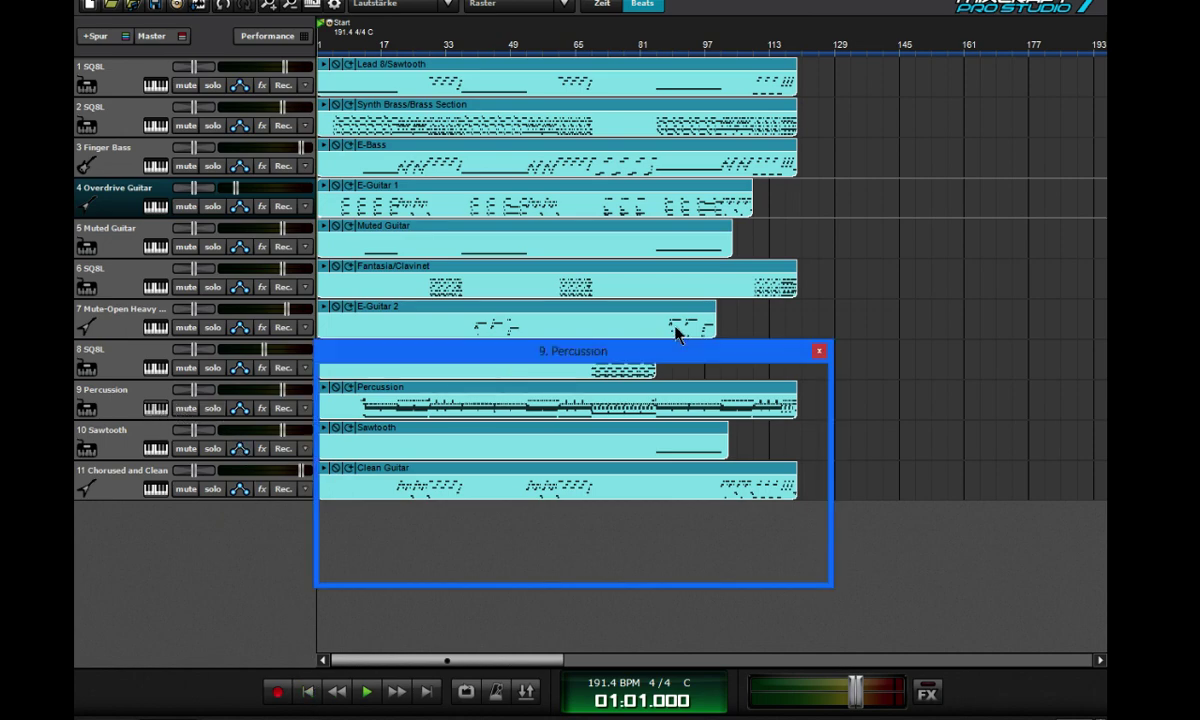
type("metal")
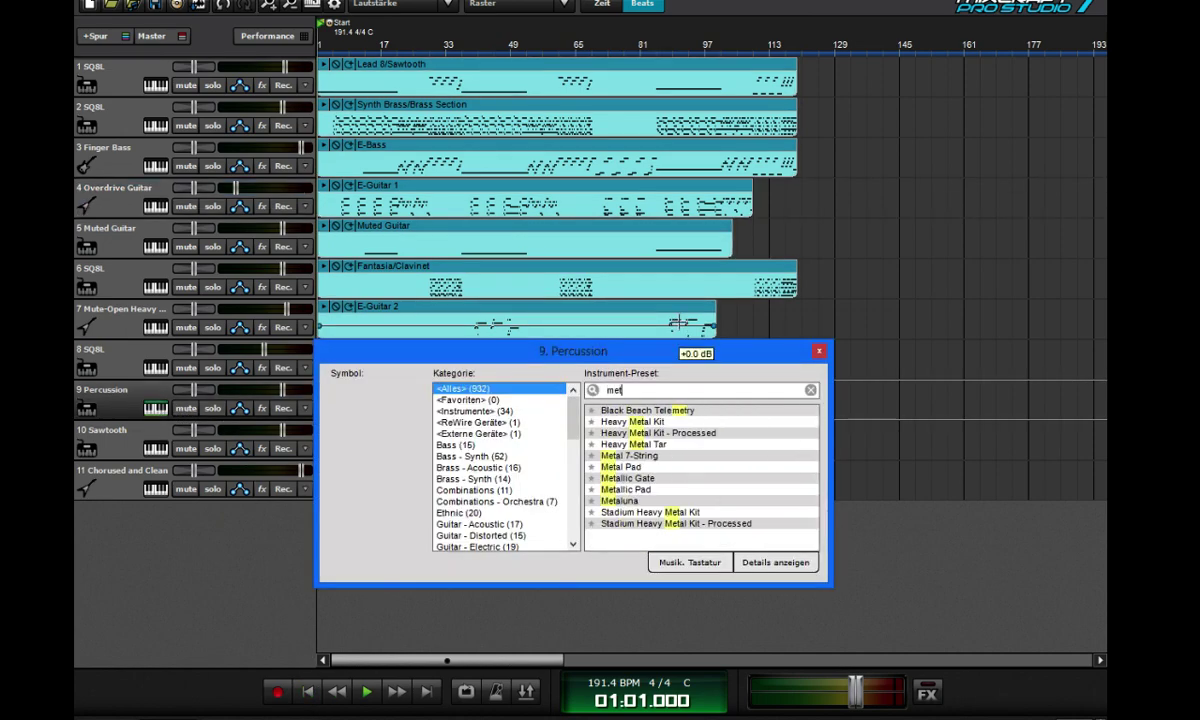
left_click(688, 424)
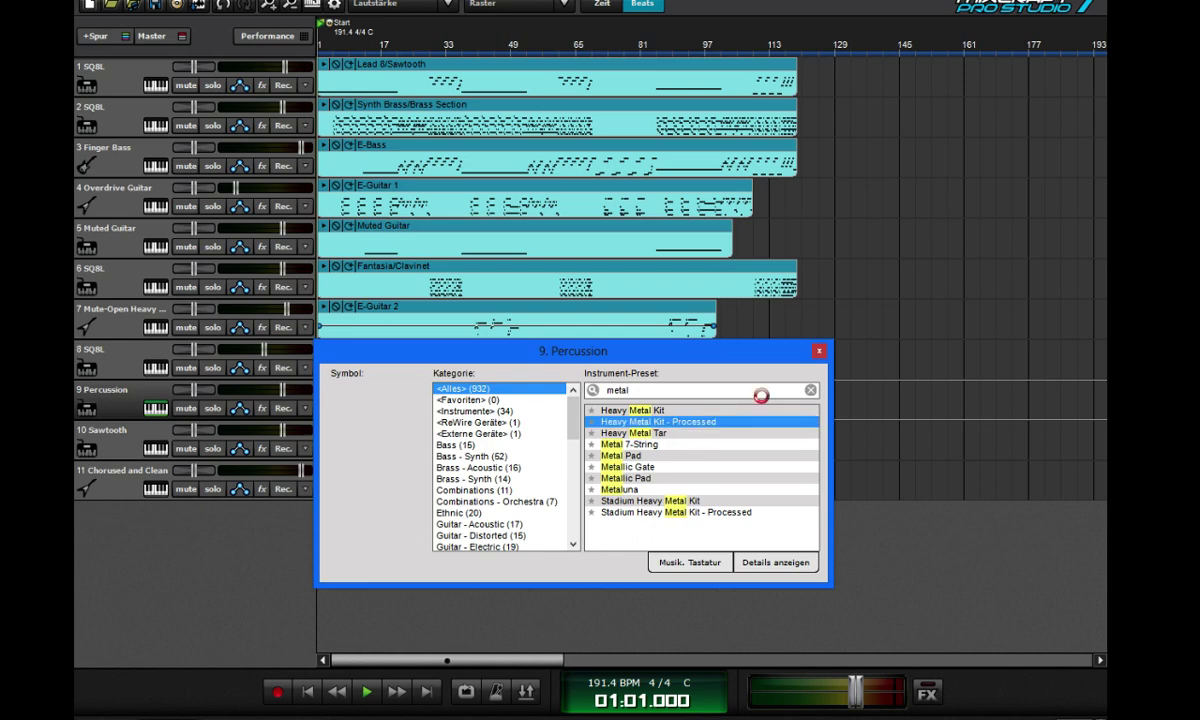
left_click(820, 350)
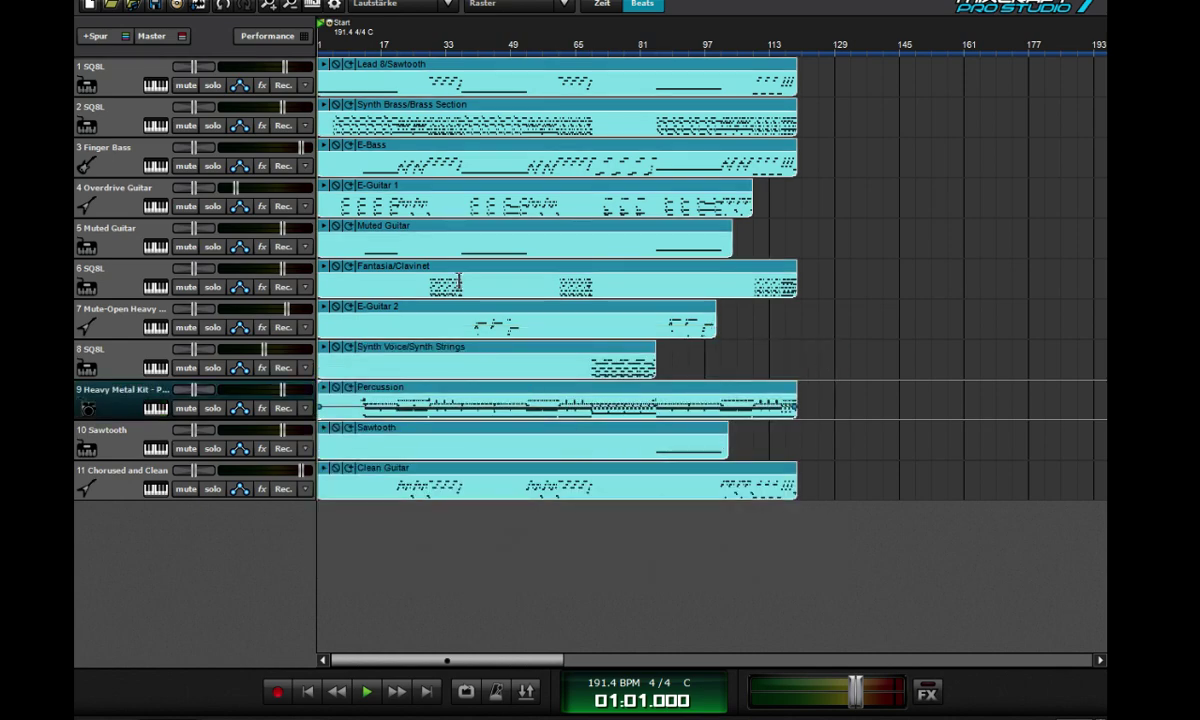
key("space")
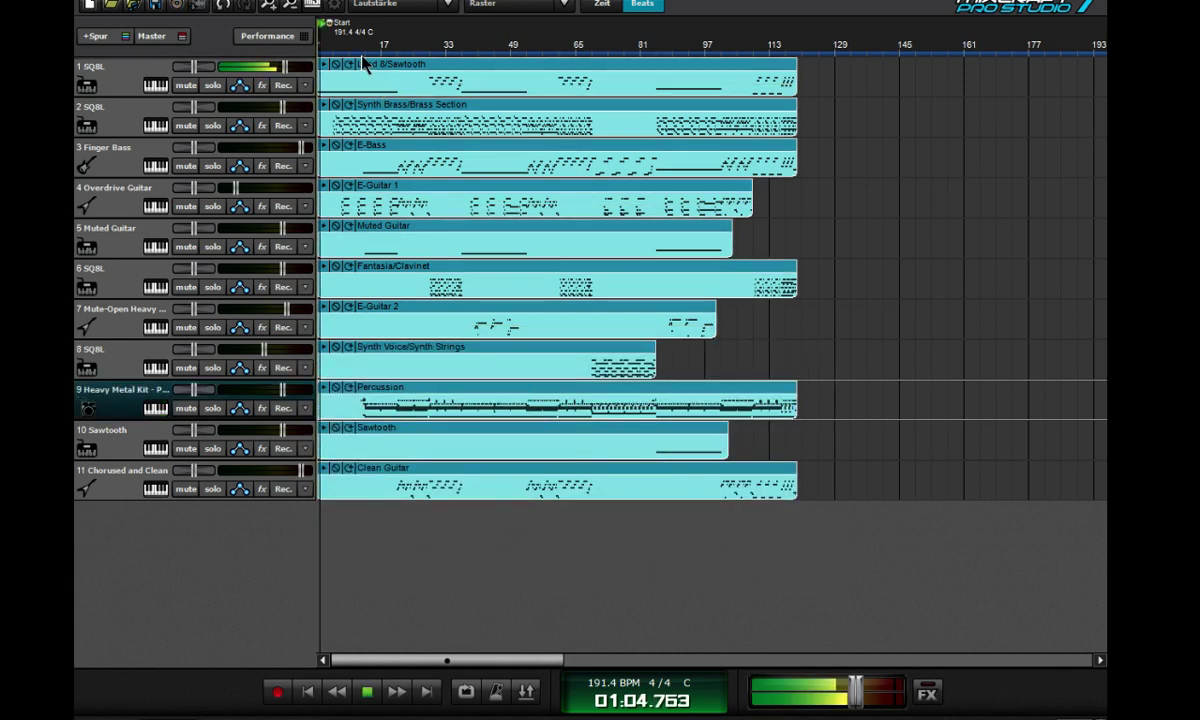
- Slightly lower the volumes of tracks 6 and 11, raise track 4 a little and play from the beginning to about bar 32
left_click(368, 692)
left_click(309, 692)
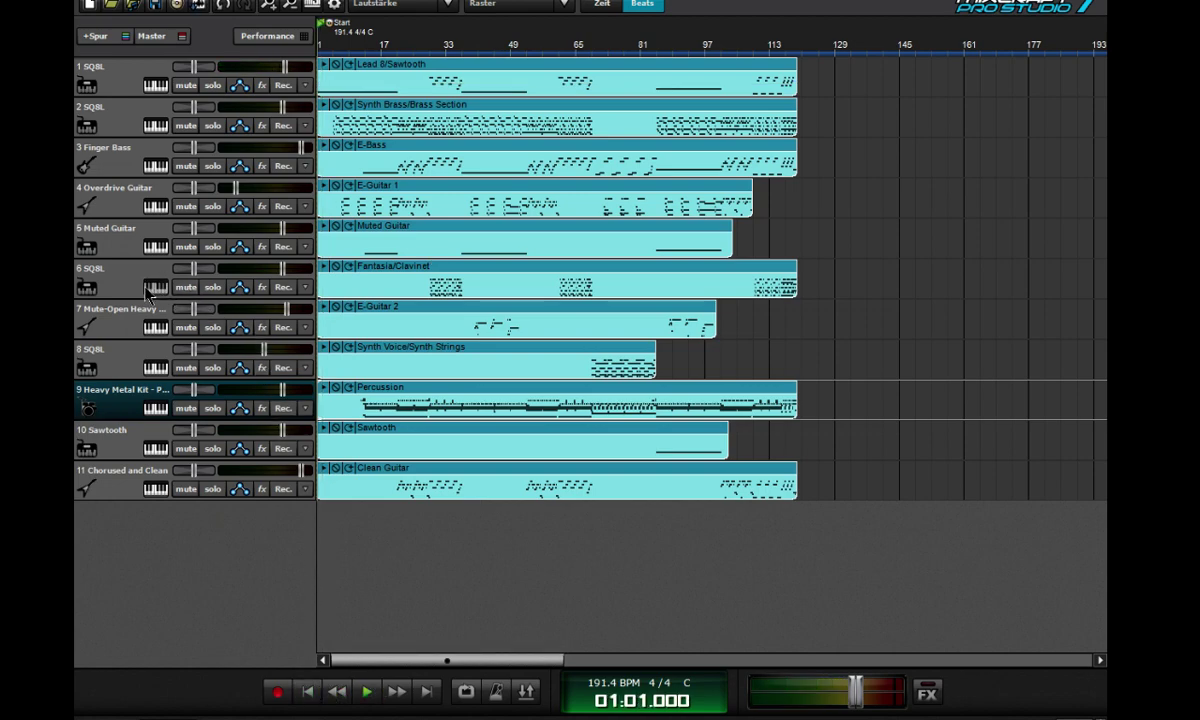
left_click(150, 289)
left_click(632, 255)
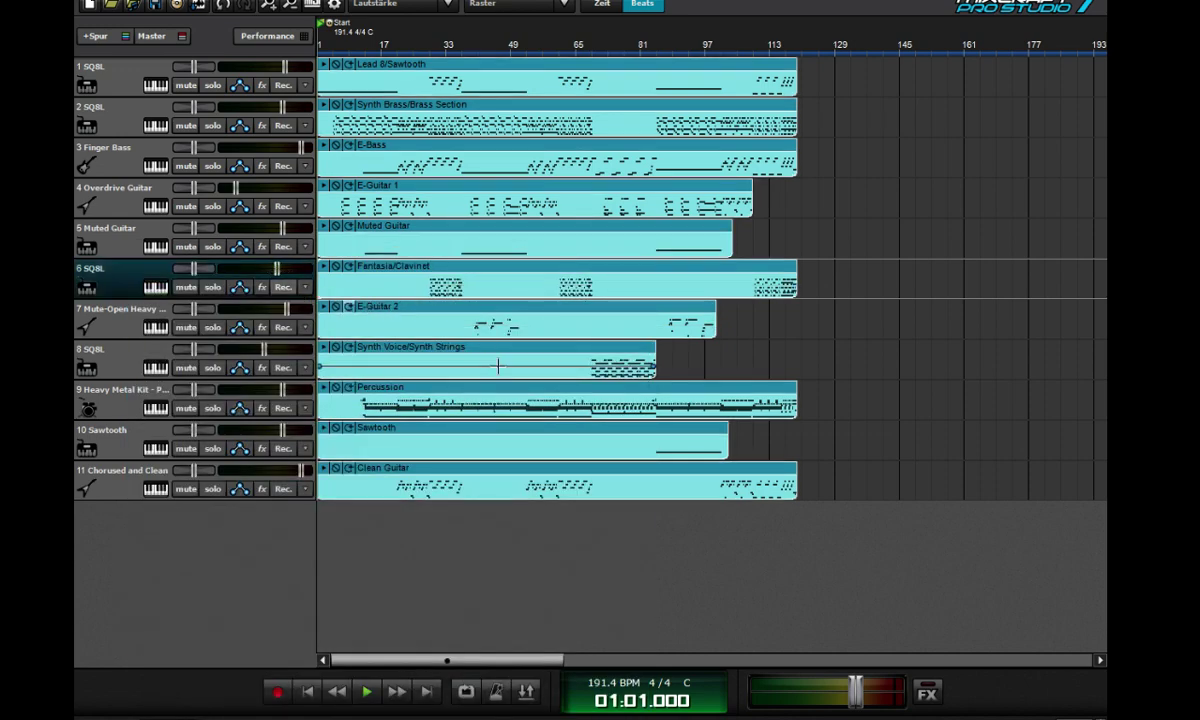
left_click_drag(303, 470, 293, 471)
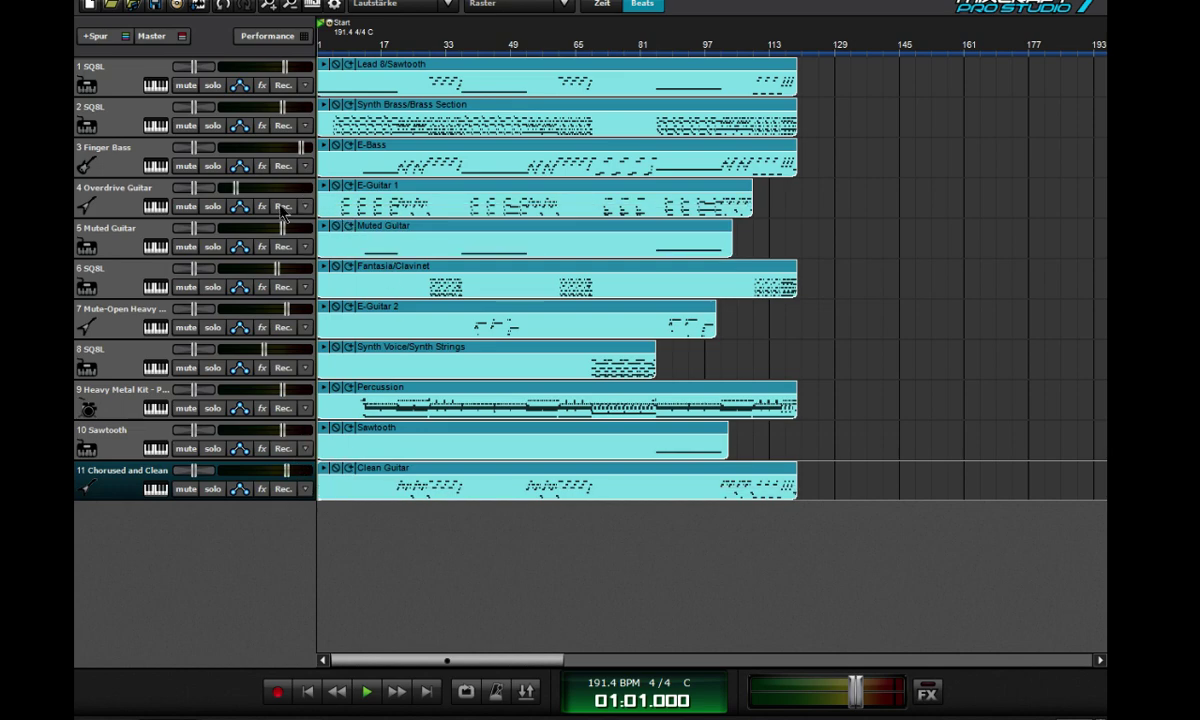
left_click_drag(235, 188, 240, 188)
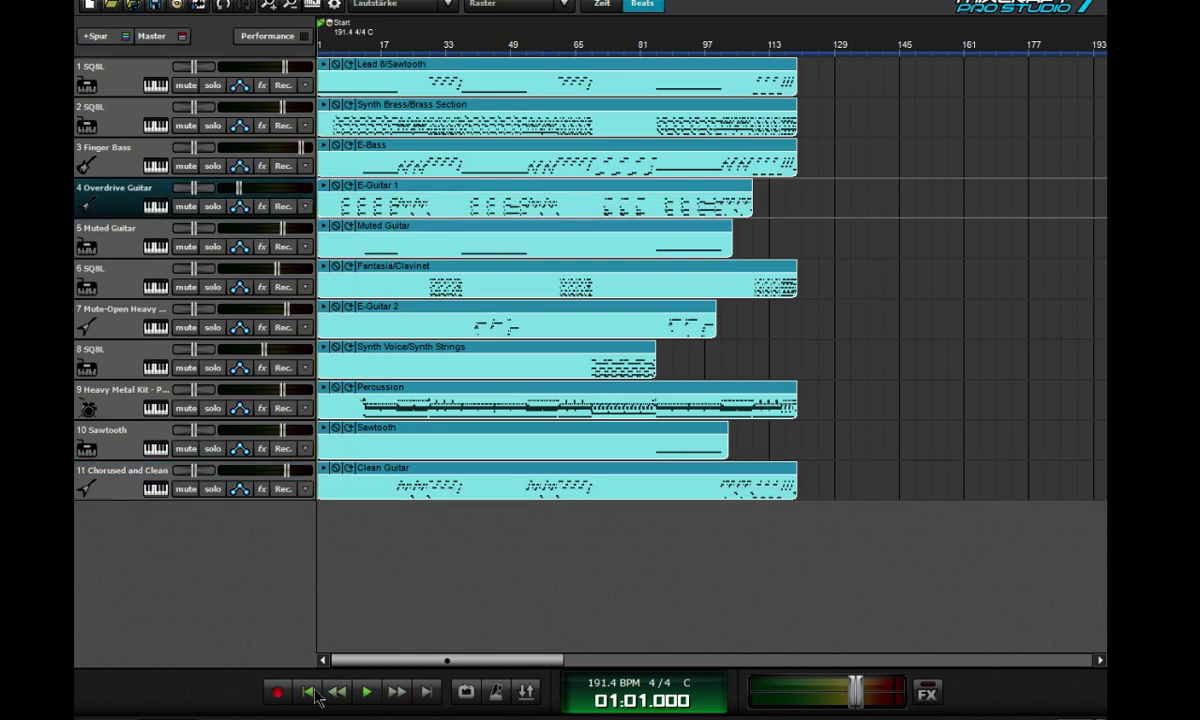
left_click(367, 693)
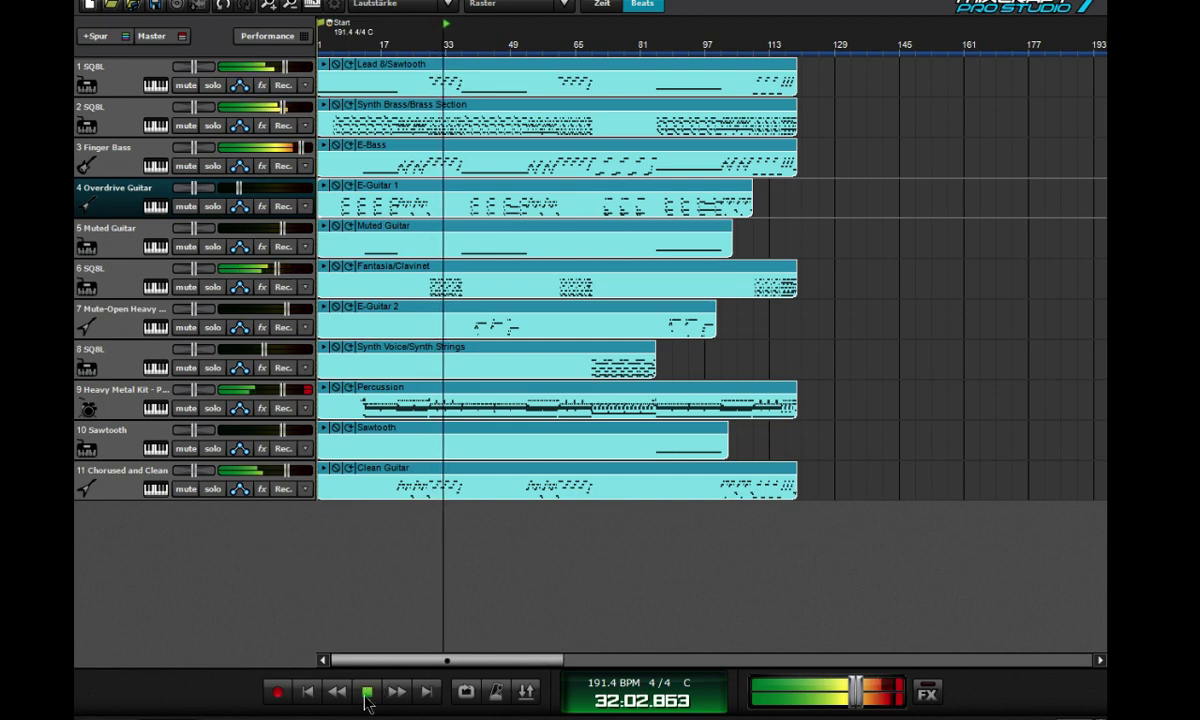
left_click(367, 691)
- Find the studio kits among the instrument presets and assign Spacious Studio Drum Kit to track 9
left_click(155, 410)
left_click(155, 409)
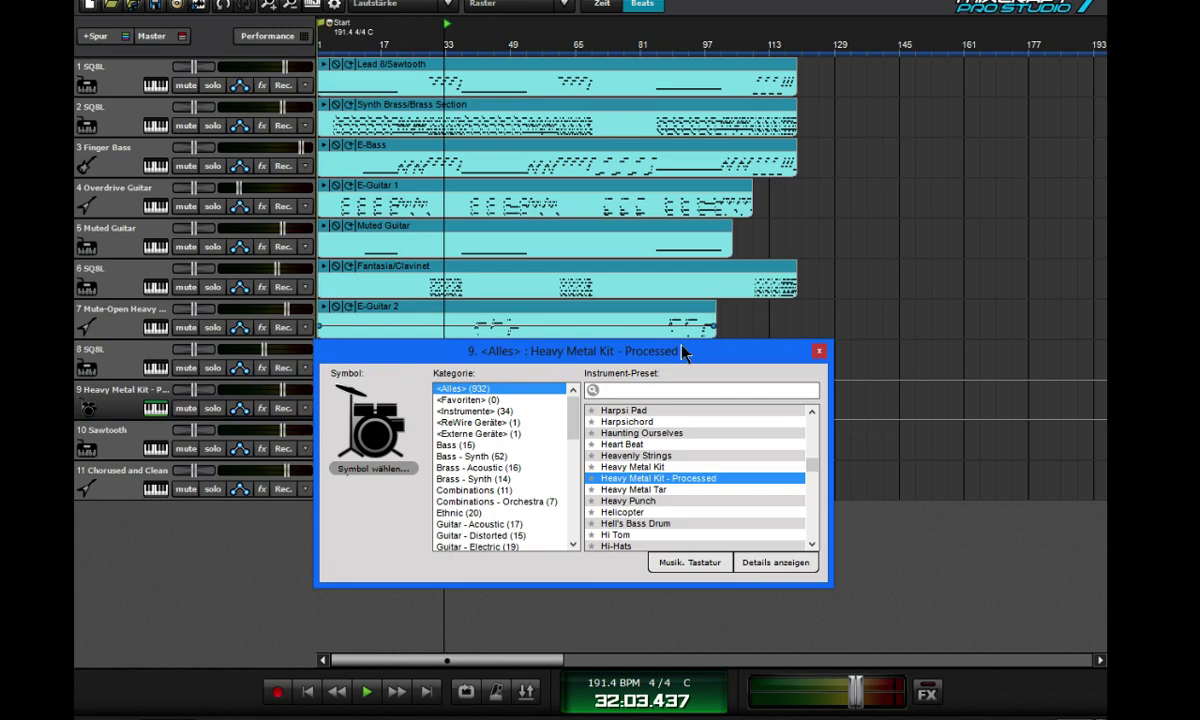
type("b")
key("BackSpace")
type("st")
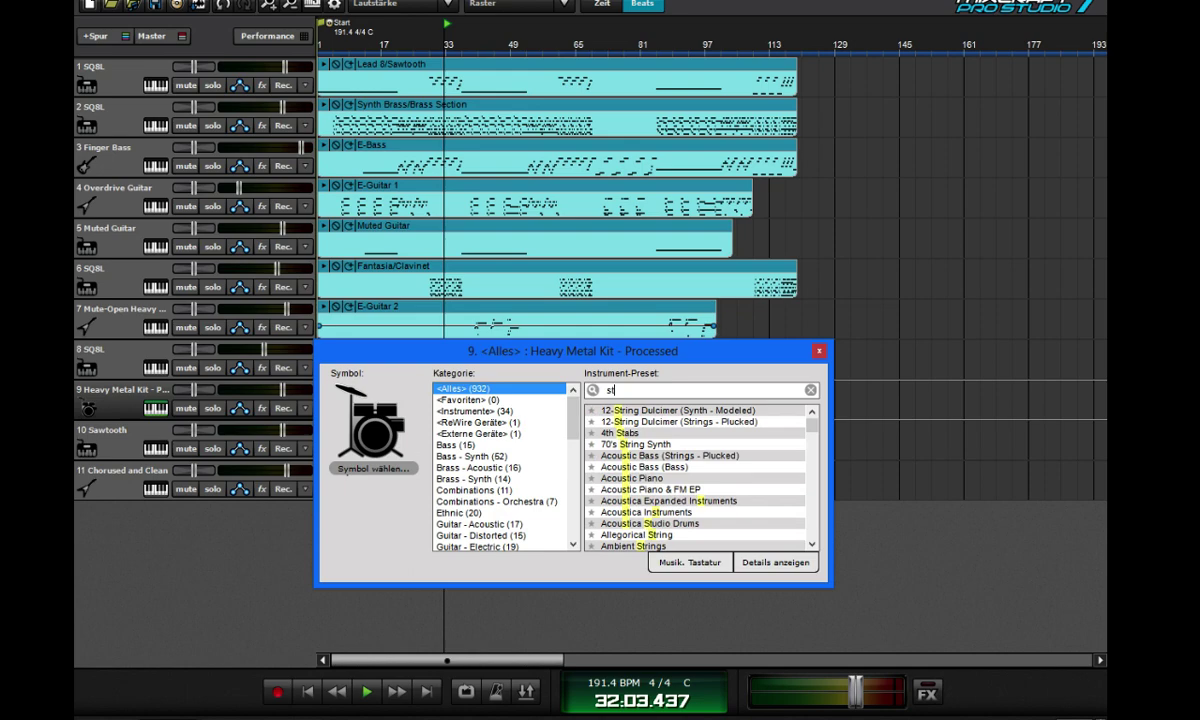
type("udi")
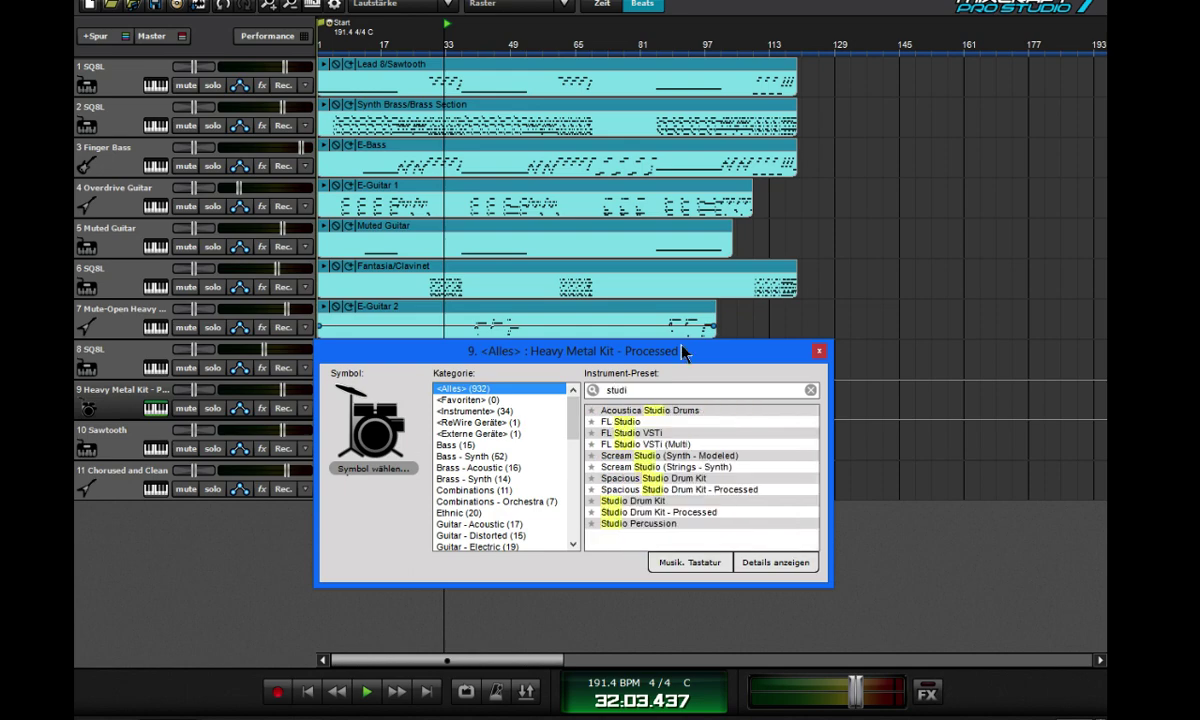
left_click(712, 477)
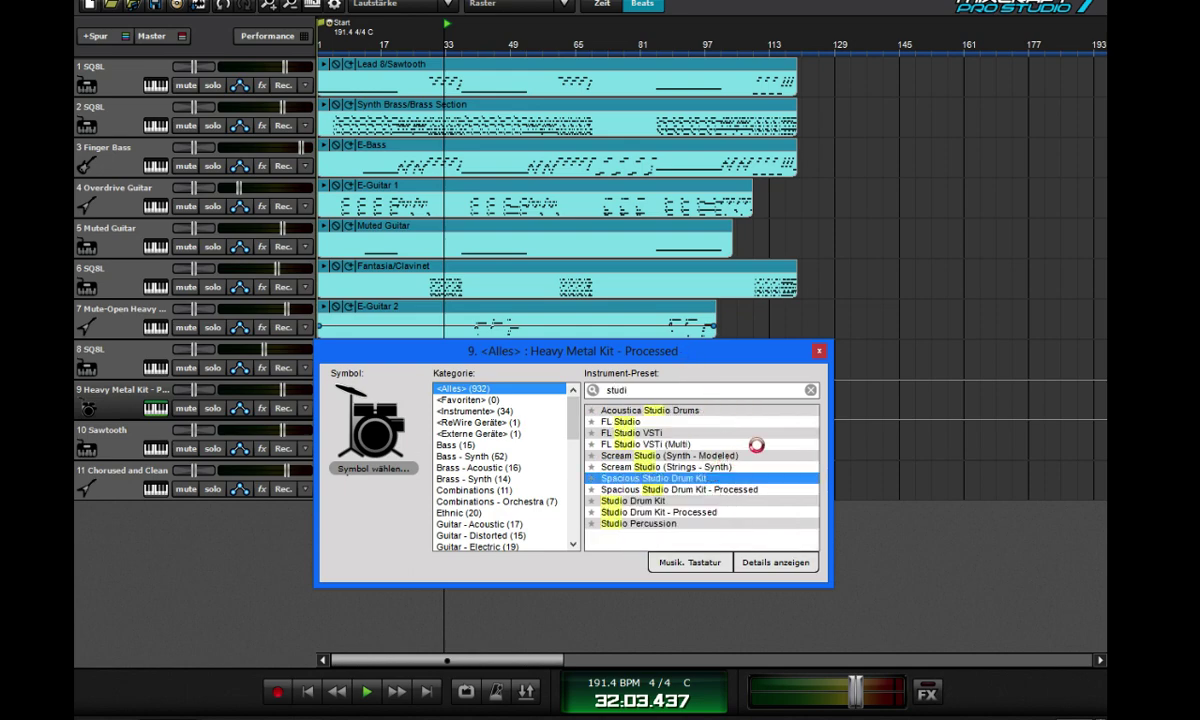
left_click(817, 349)
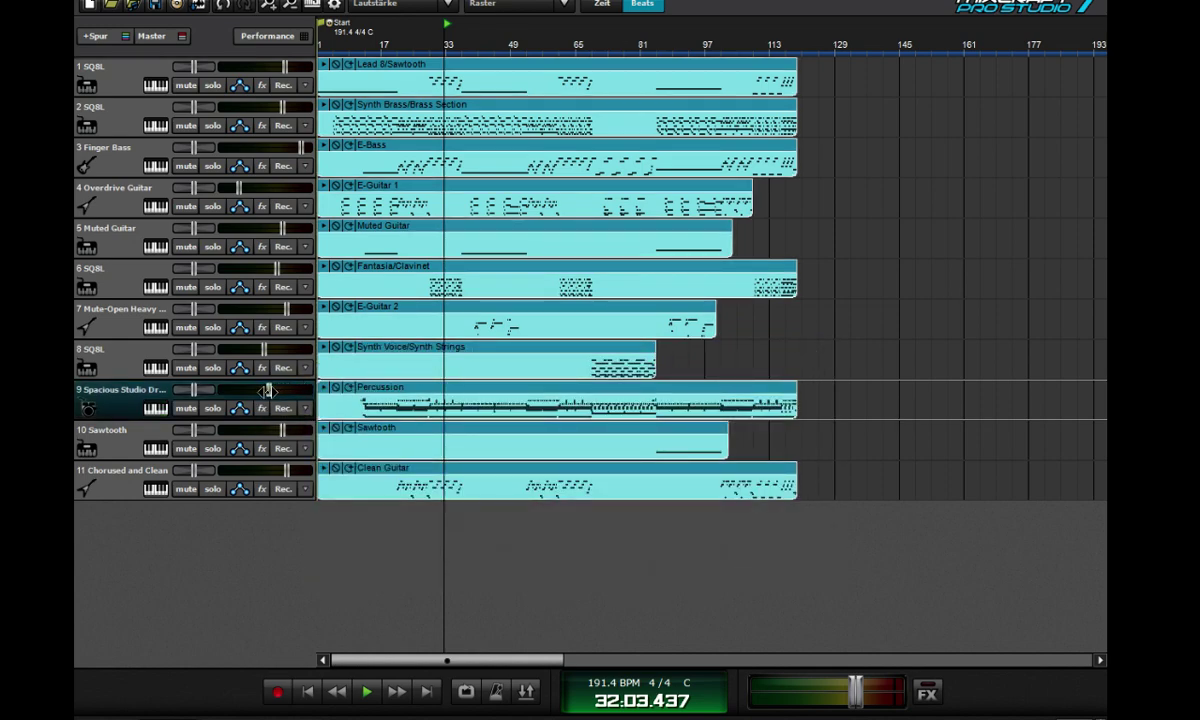
- During playback from bar 32, set track 9's volume to +0.0 dB and switch its preset to Spacious Studio Drum Kit - Processed
key("space")
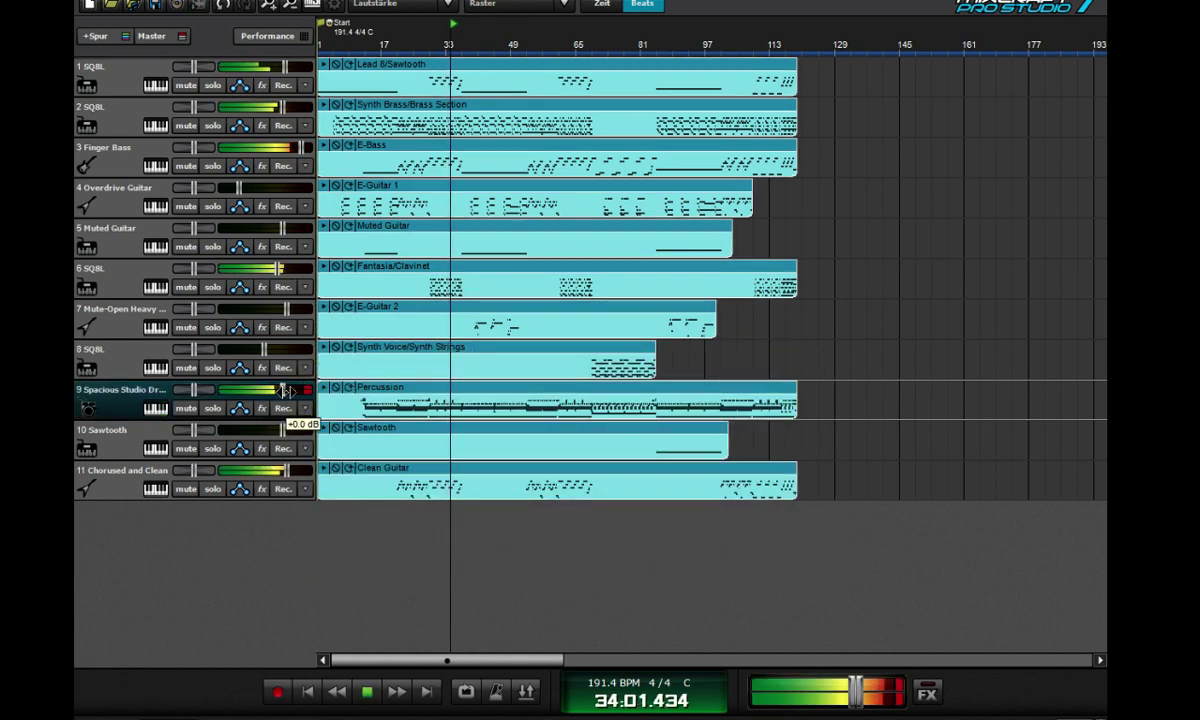
left_click_drag(268, 391, 283, 391)
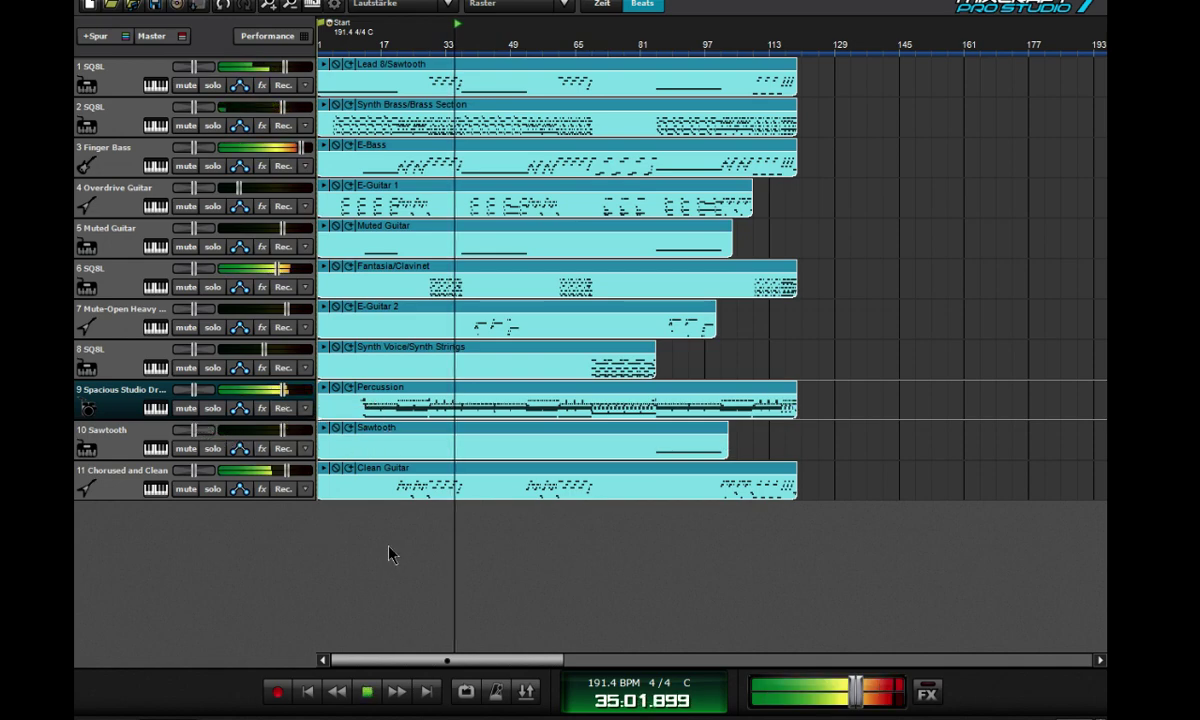
left_click(155, 408)
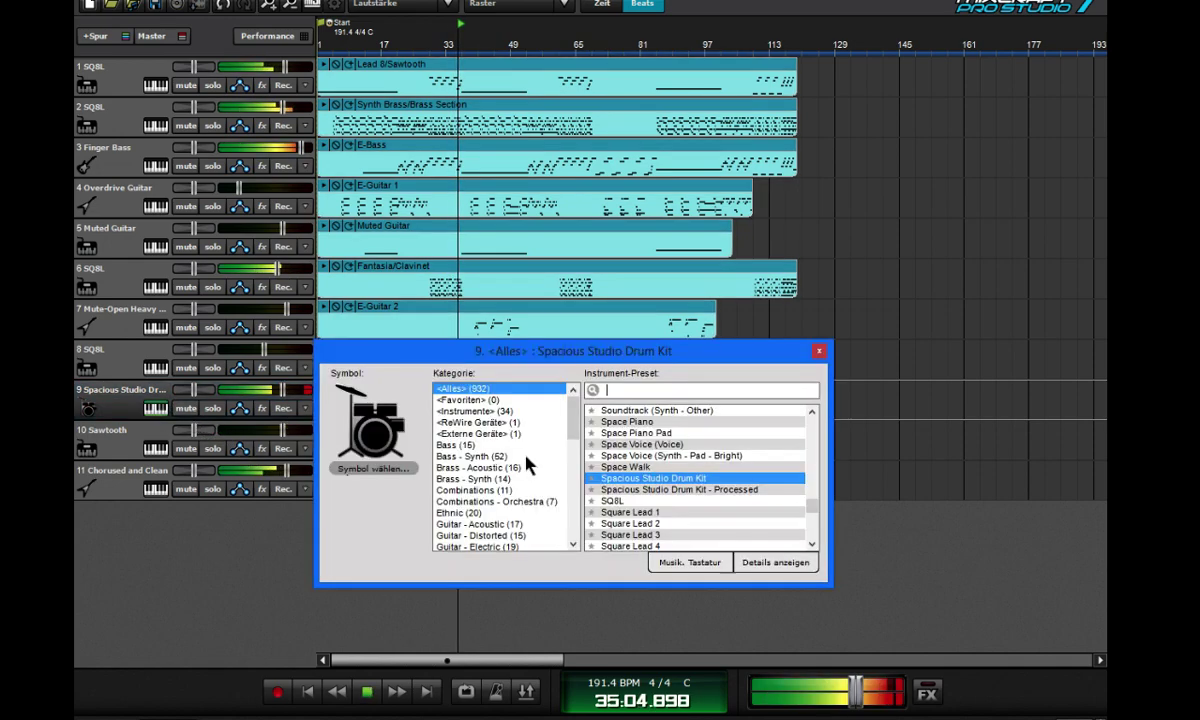
left_click(652, 489)
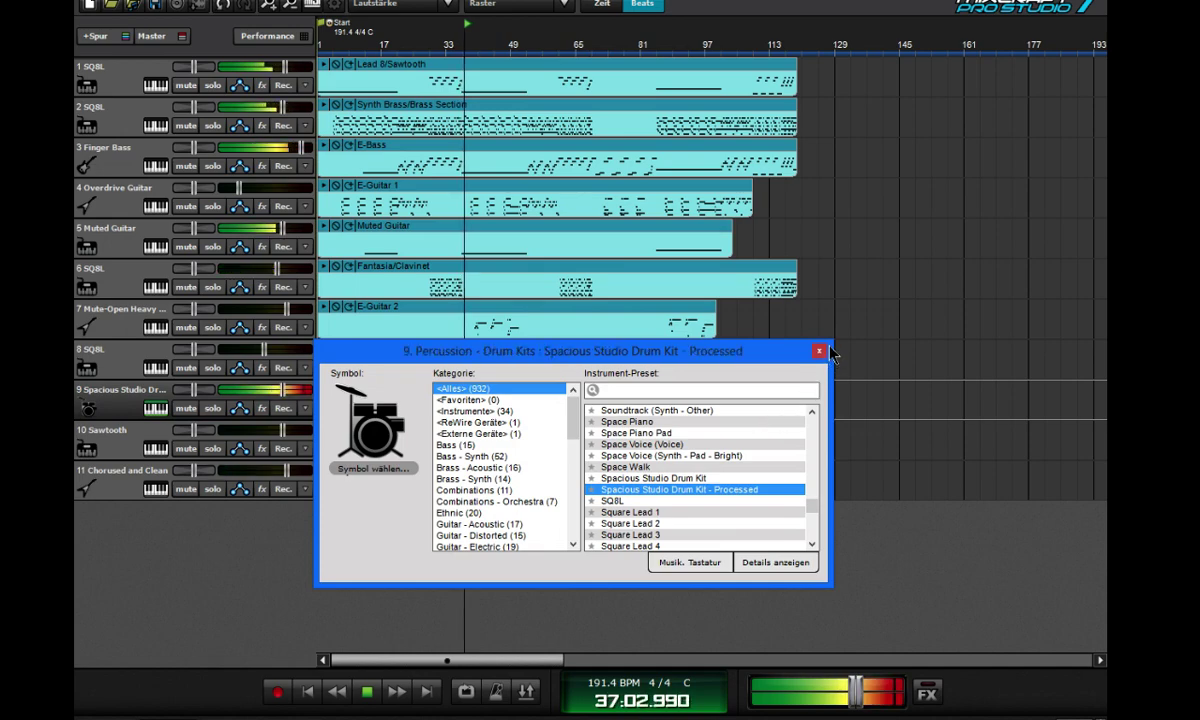
left_click(819, 351)
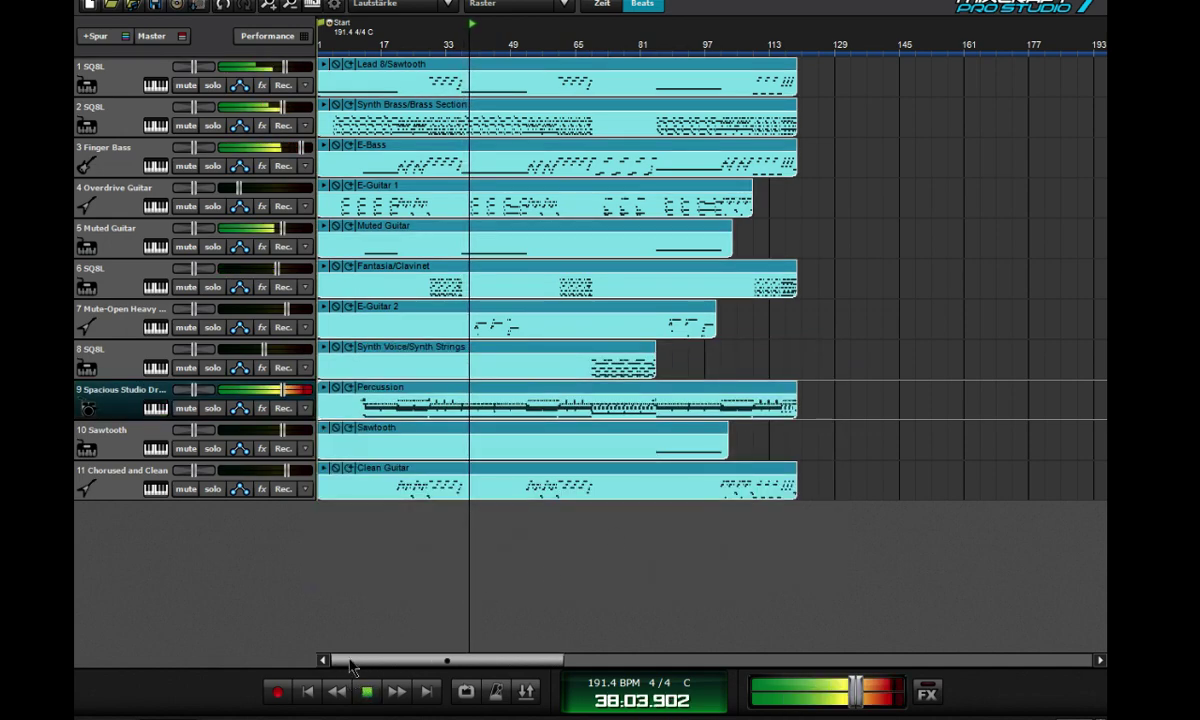
- Lower track 9's volume slightly, then briefly restart the song from the beginning and stop it
mouse_move(283, 390)
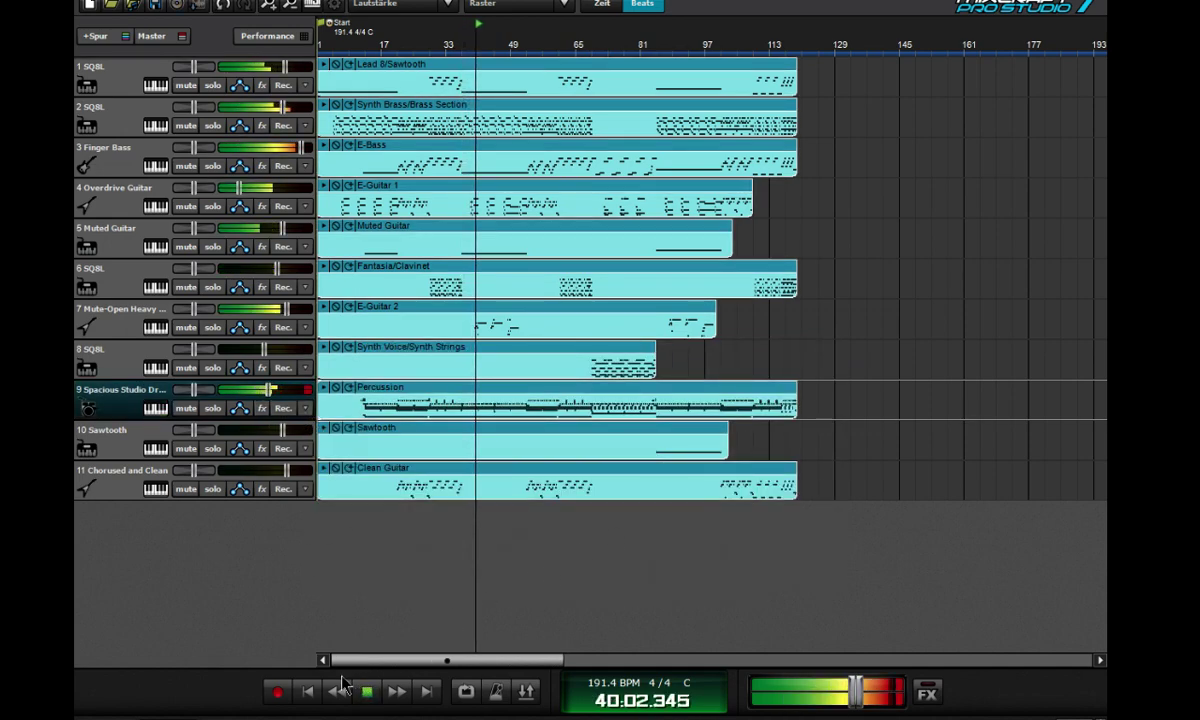
left_click(367, 692)
left_click(307, 692)
left_click(367, 692)
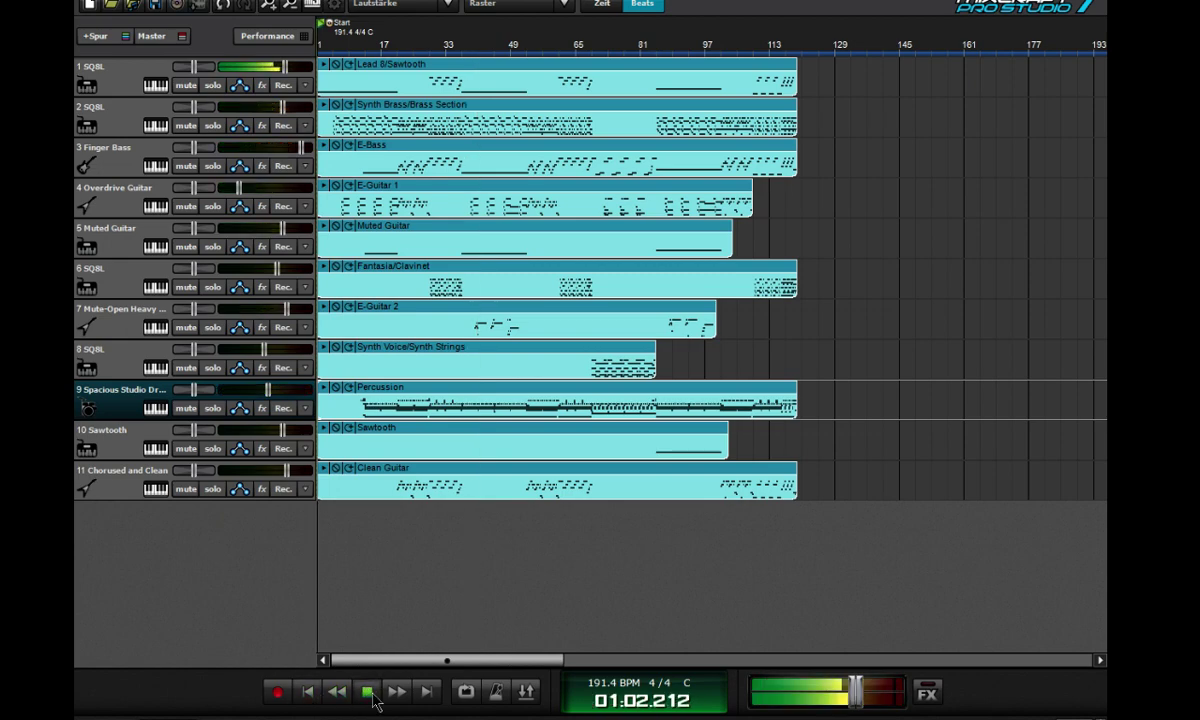
left_click(367, 692)
- Replace track 7's instrument with the Overdrive Guitar preset and play the song from the beginning
left_click(197, 337)
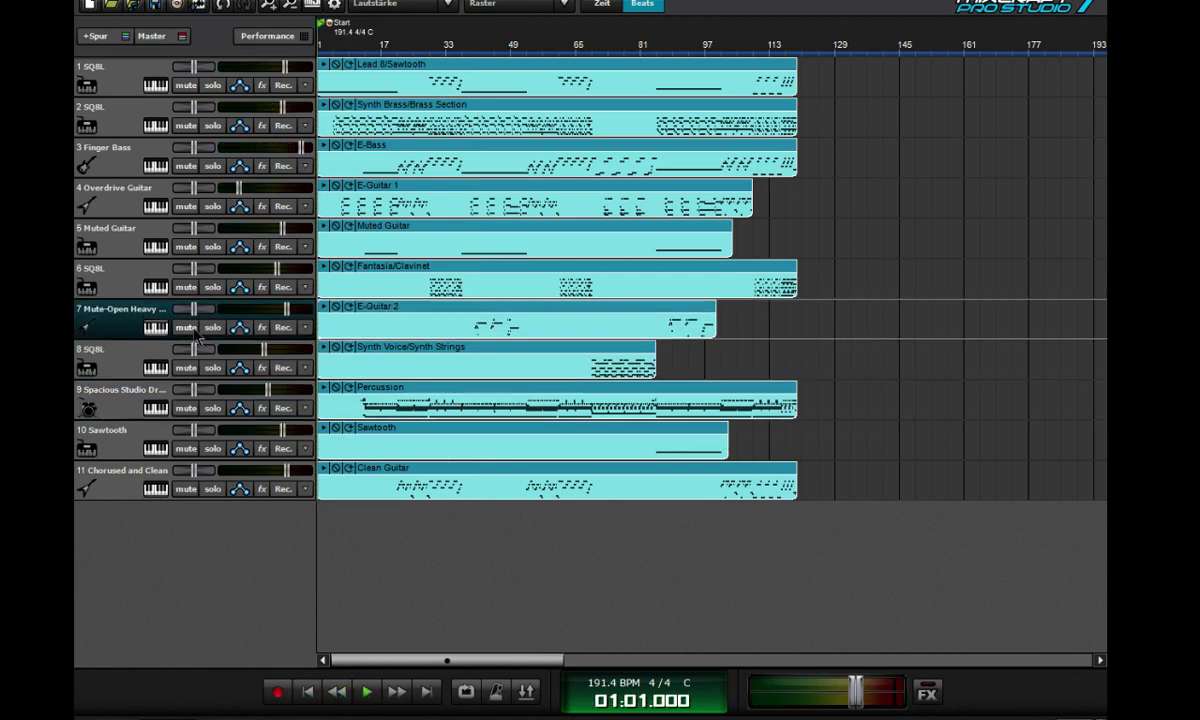
left_click(157, 328)
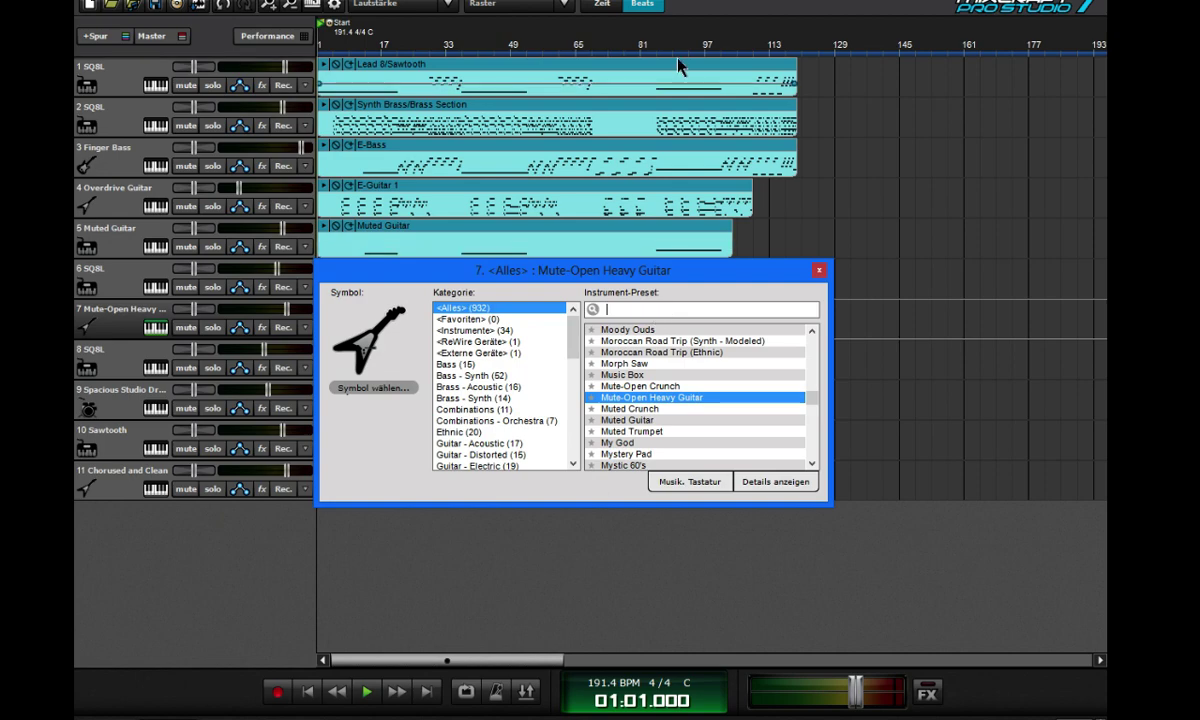
type("ove")
left_click(652, 353)
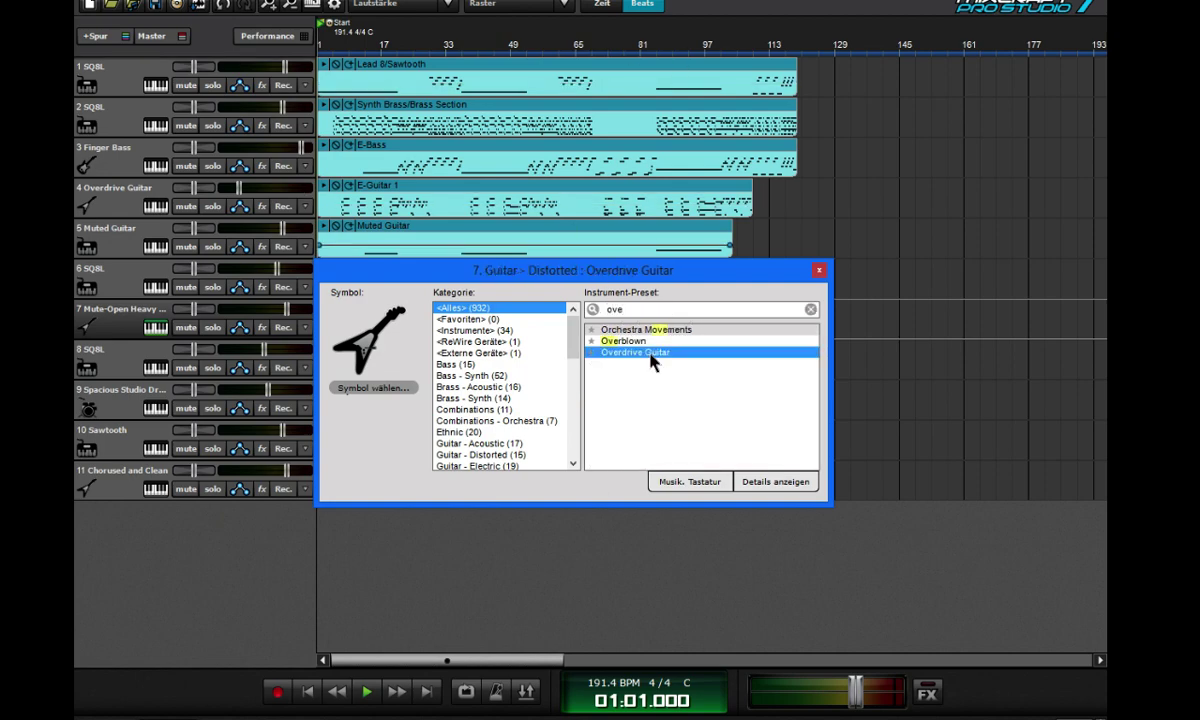
left_click(819, 270)
key("space")
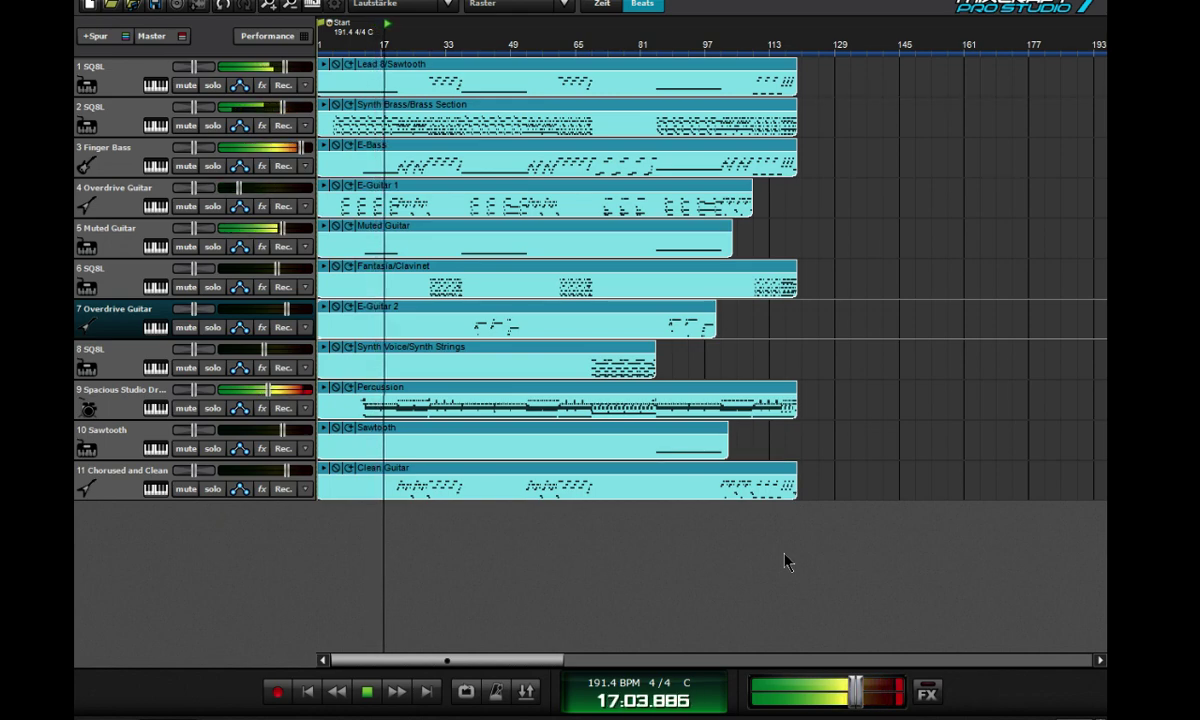
- Raise track 9's drum volume during playback, then stop and return to the beginning of the song
left_click(274, 390)
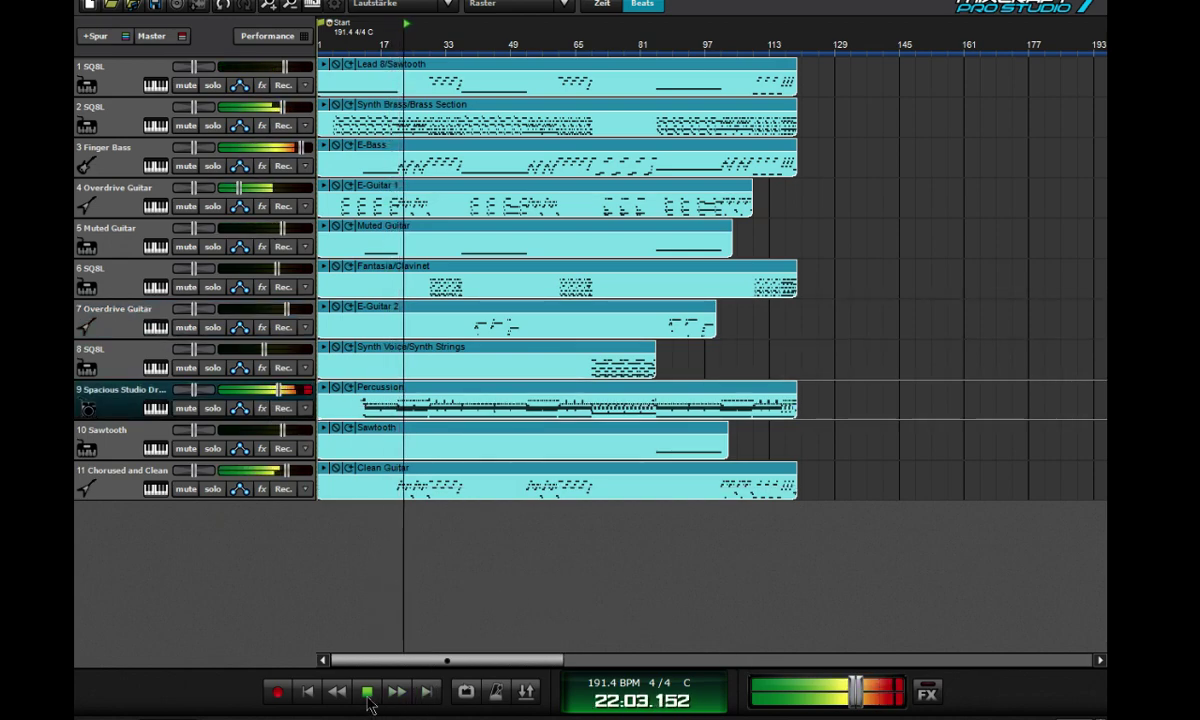
mouse_move(279, 392)
left_mouse_down()
mouse_move(293, 398)
mouse_move(282, 401)
left_mouse_up()
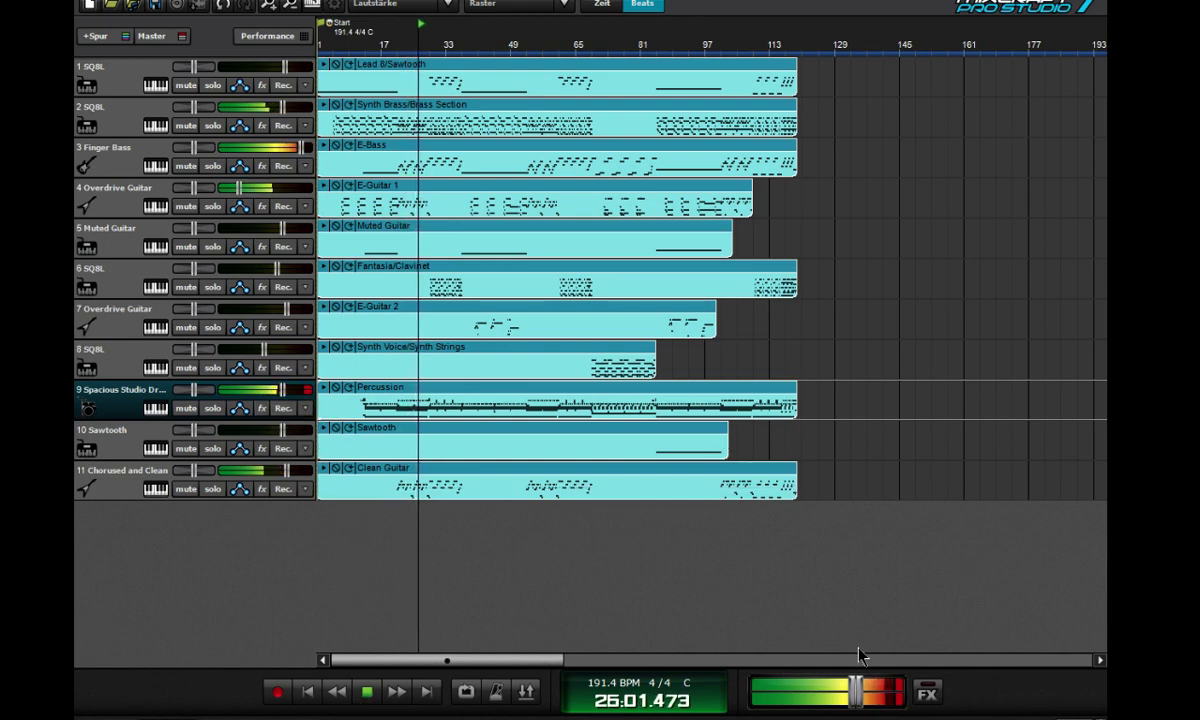
left_click(307, 692)
left_click(367, 692)
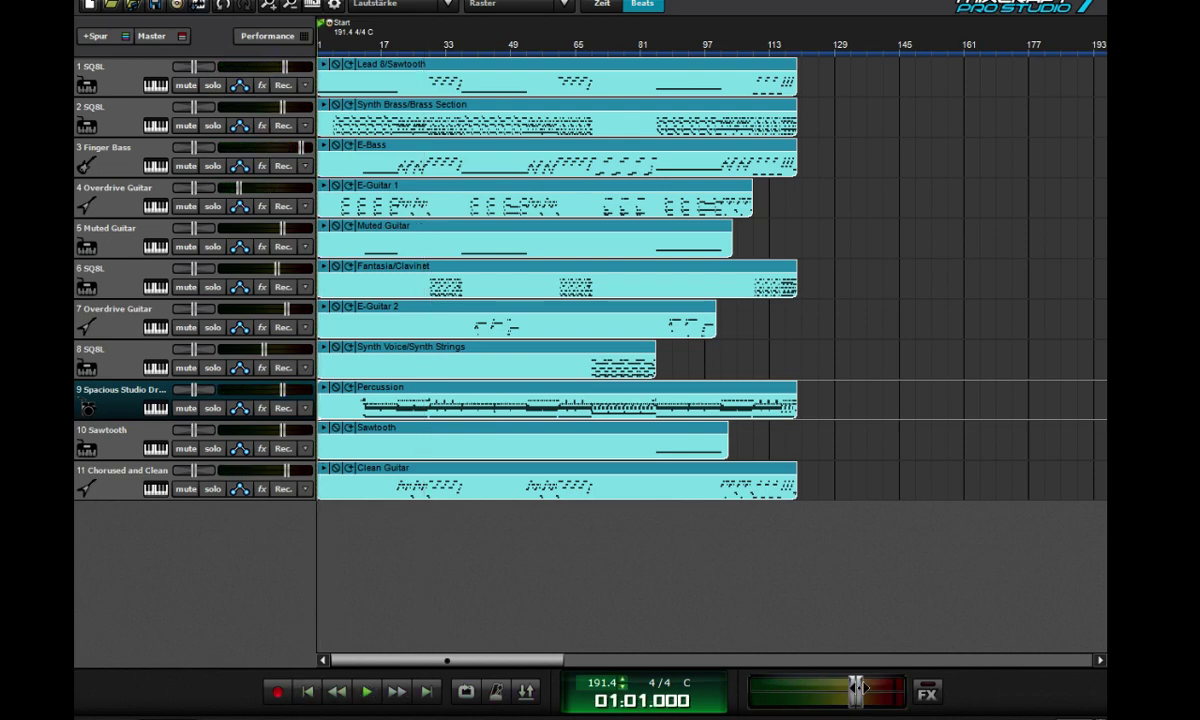
- Play the song from the beginning with the master volume lowered slightly and check the running recording in Open Broadcaster Software
left_click(367, 692)
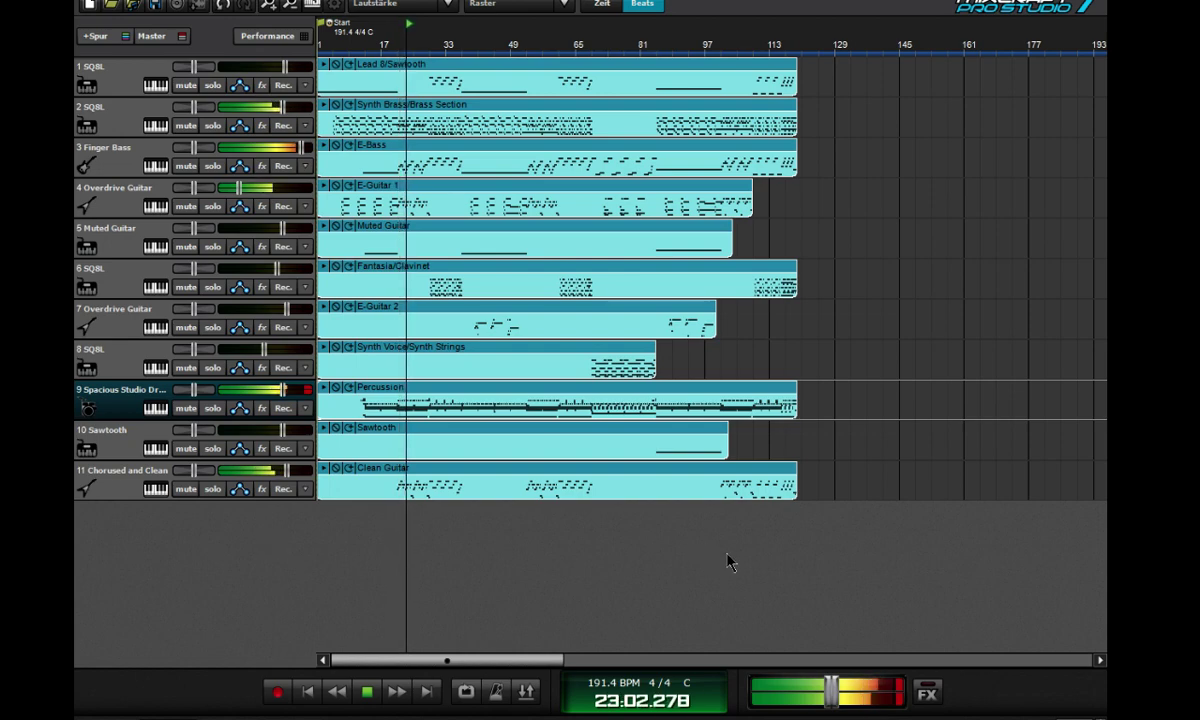
left_click(810, 645)
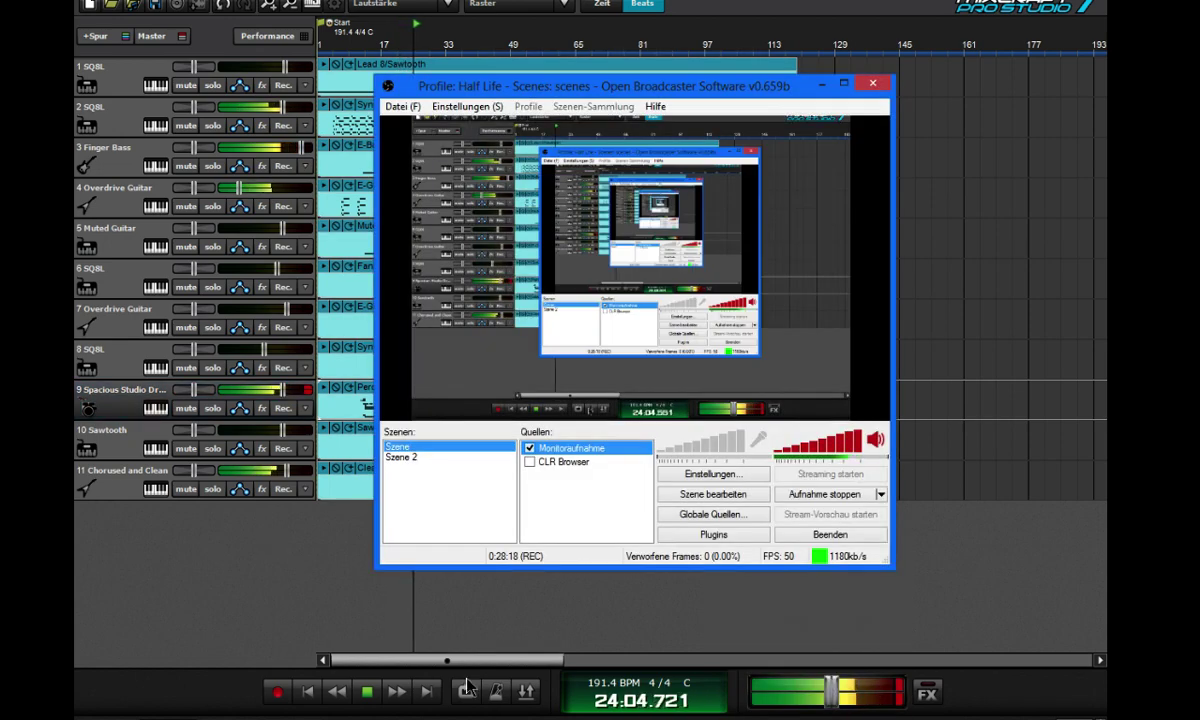
left_click(240, 580)
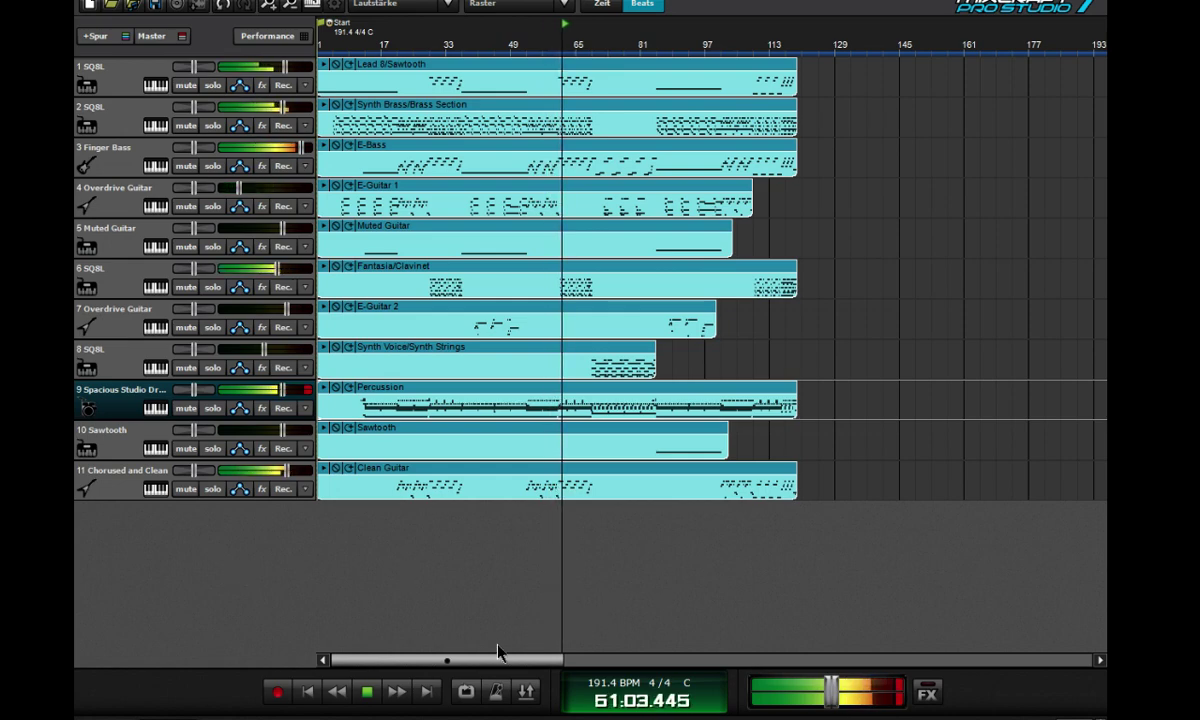
- Replay the passage from bar 41 briefly, stop it and select the track 7 Overdrive Guitar
key("space")
left_click(479, 52)
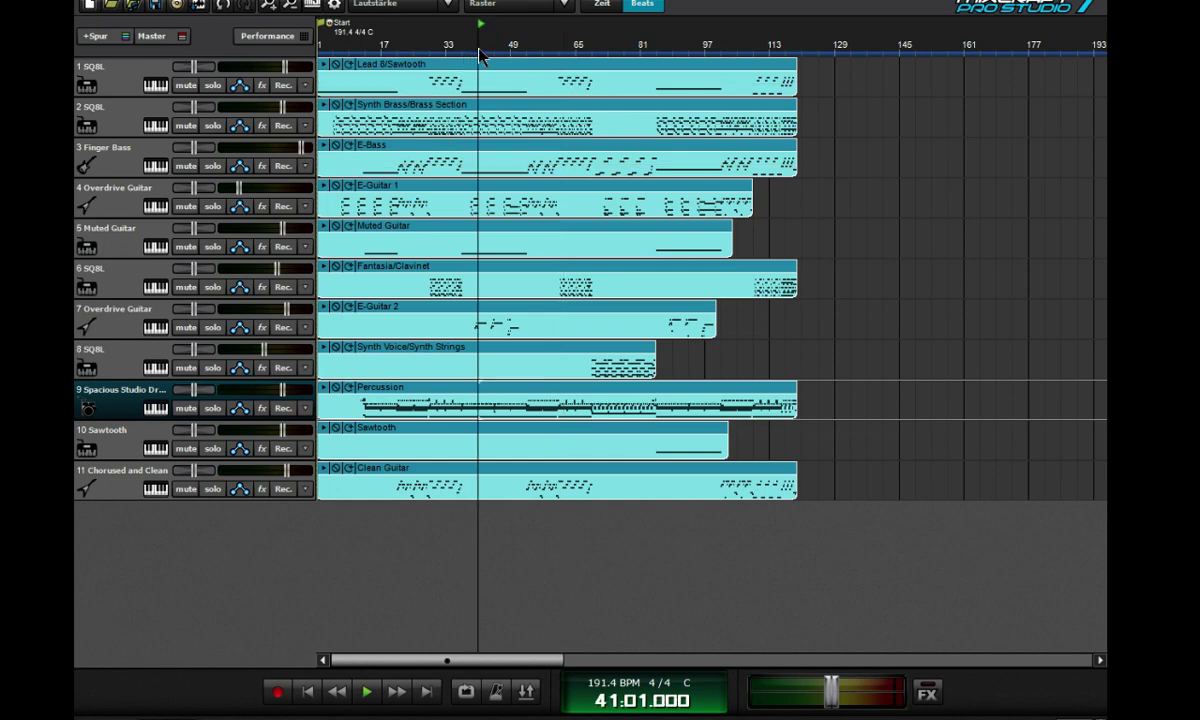
key("space")
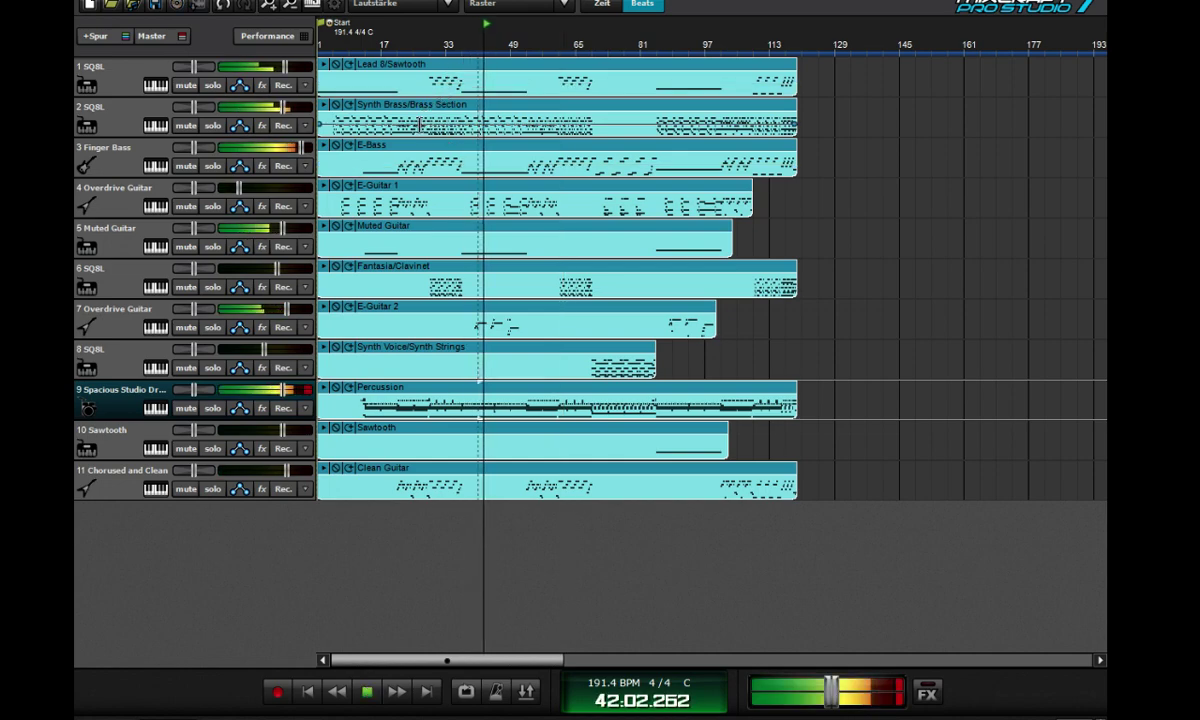
key("space")
left_click(113, 333)
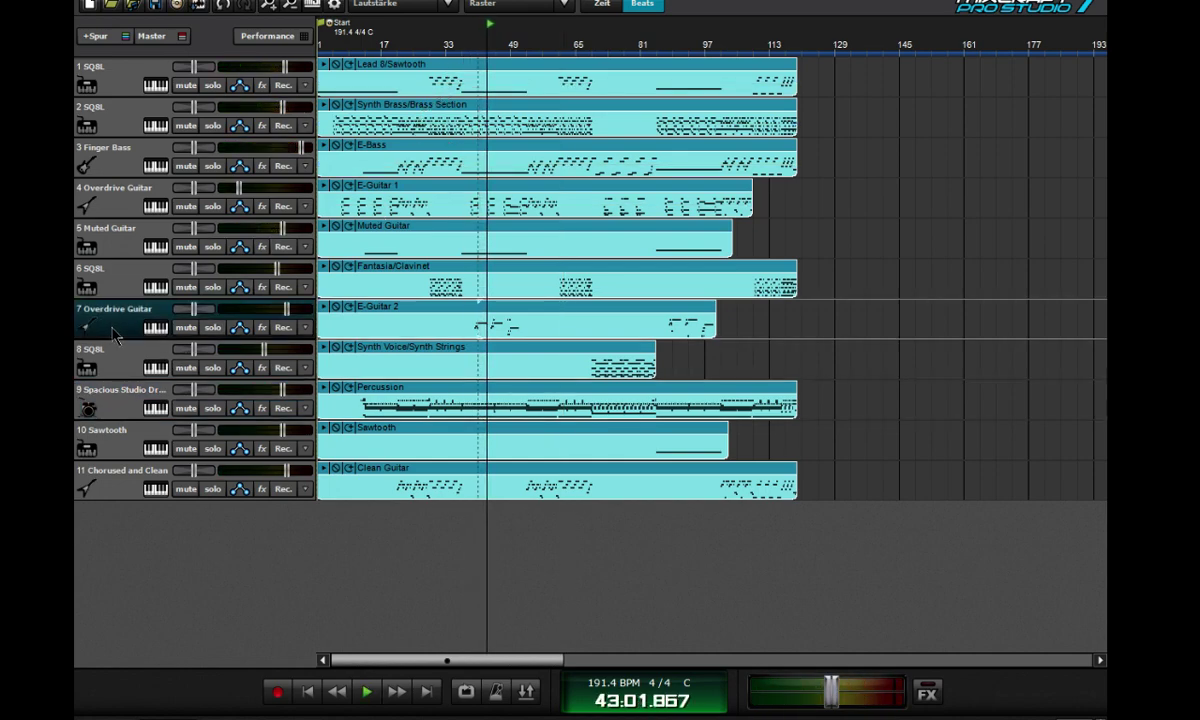
- Add the Voxengo Amp Simulator effect to the Overdrive Guitar instrument on track 7
left_click(163, 331)
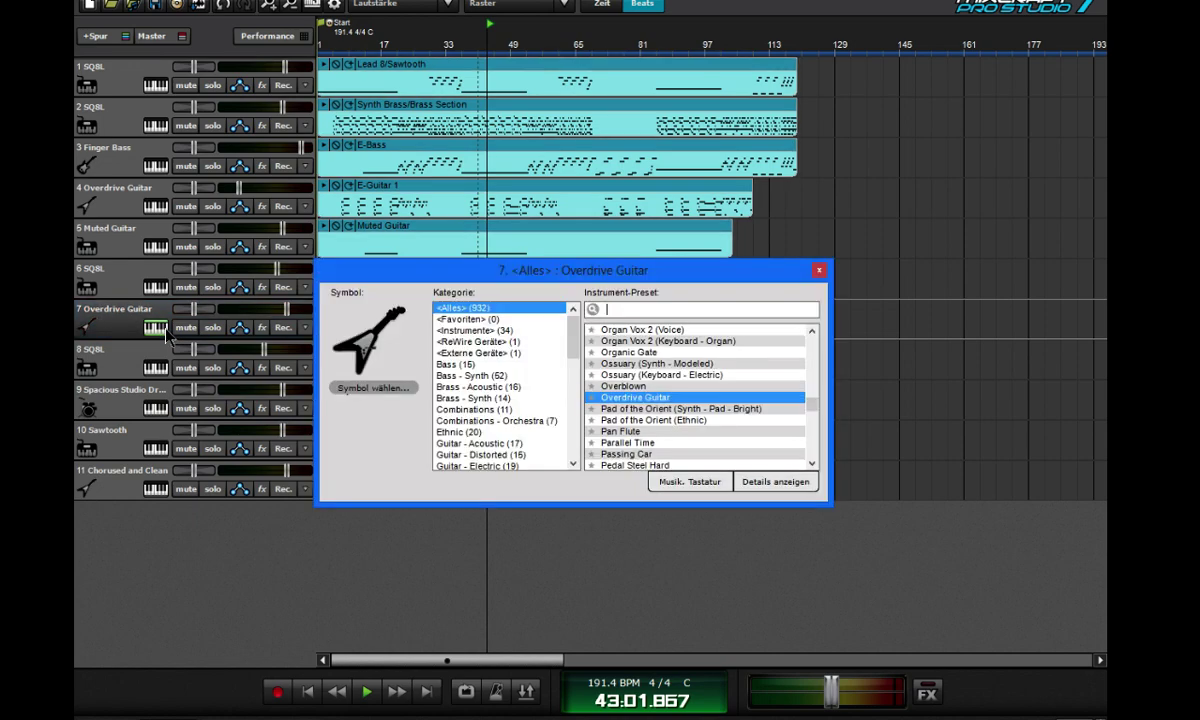
left_click(765, 481)
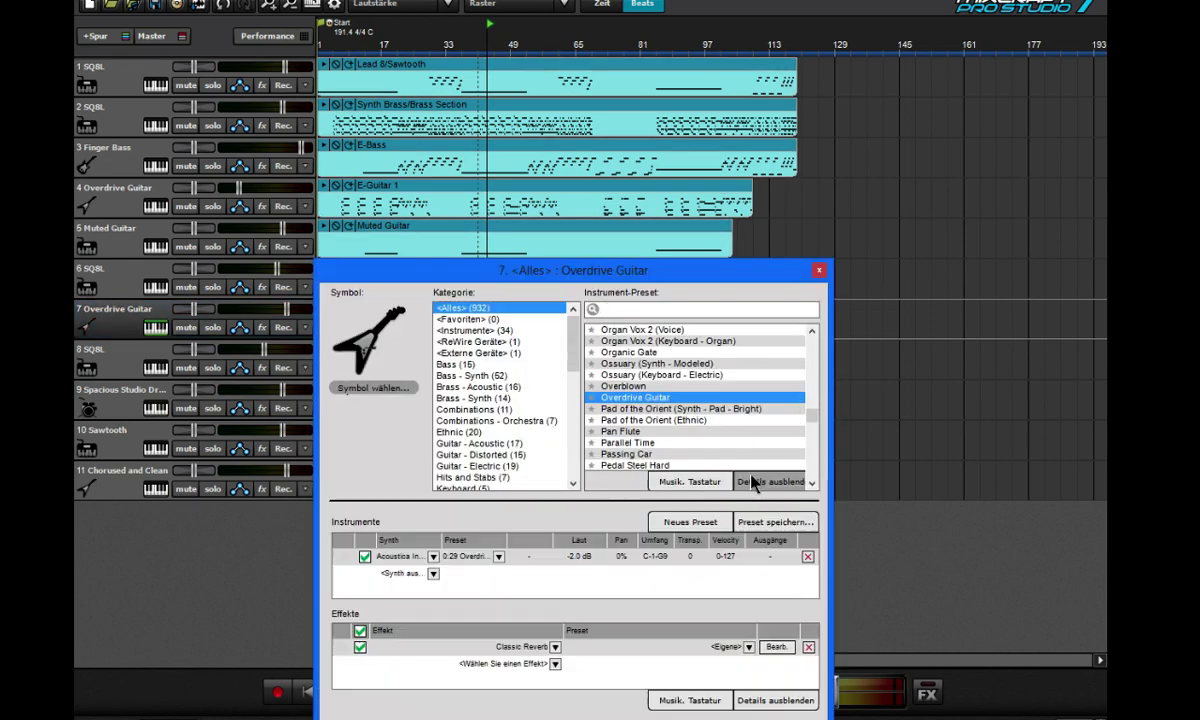
left_click(555, 665)
scroll(470, 570, "down", 3)
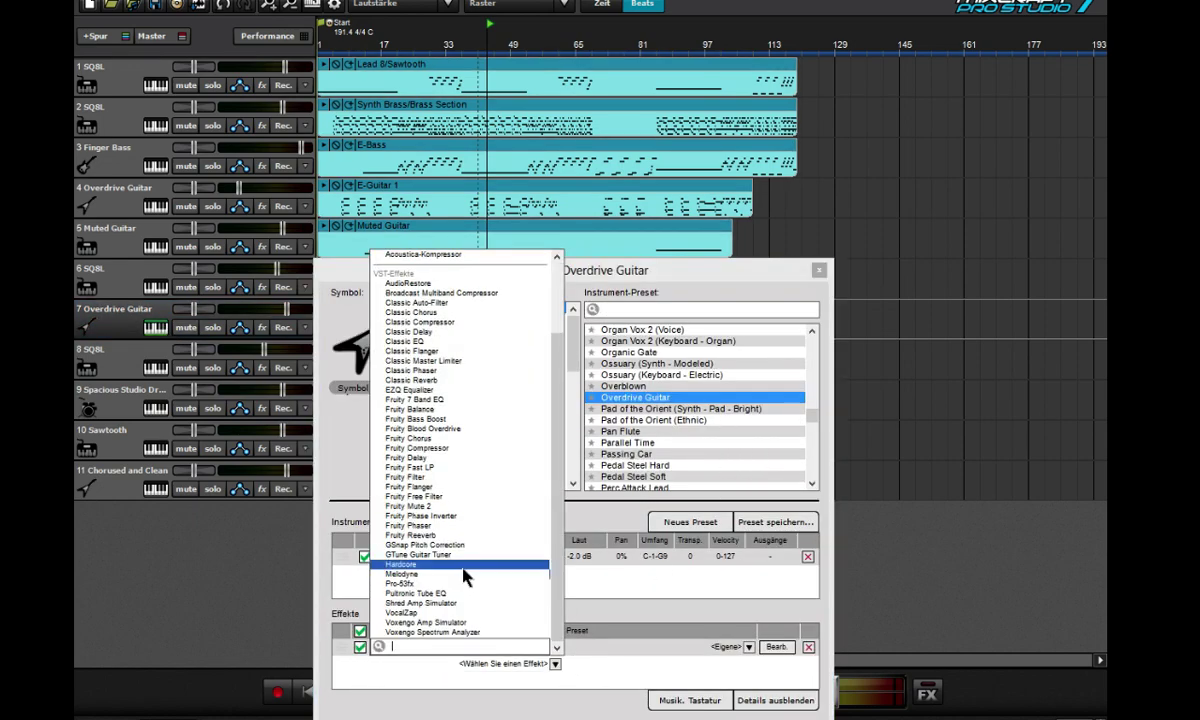
left_click(484, 623)
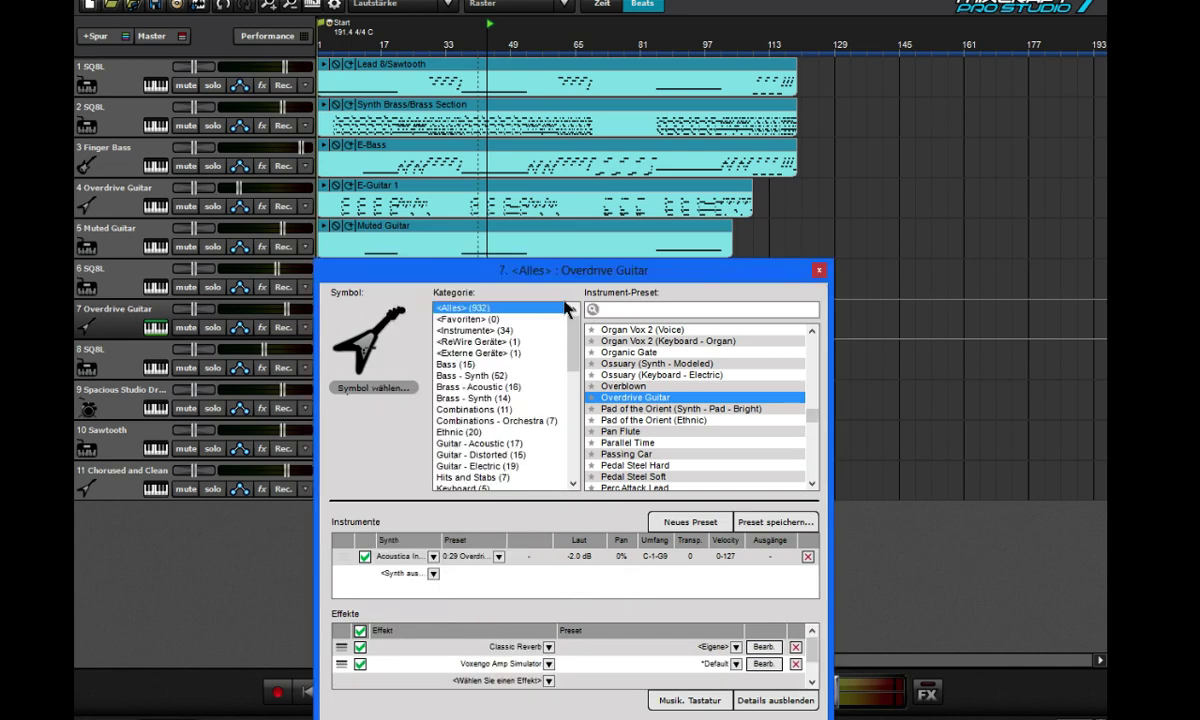
- Play the passage from bar 41 with the new effect, lower track 7's volume slightly and replay from about bar 37
left_click_drag(519, 279, 812, 258)
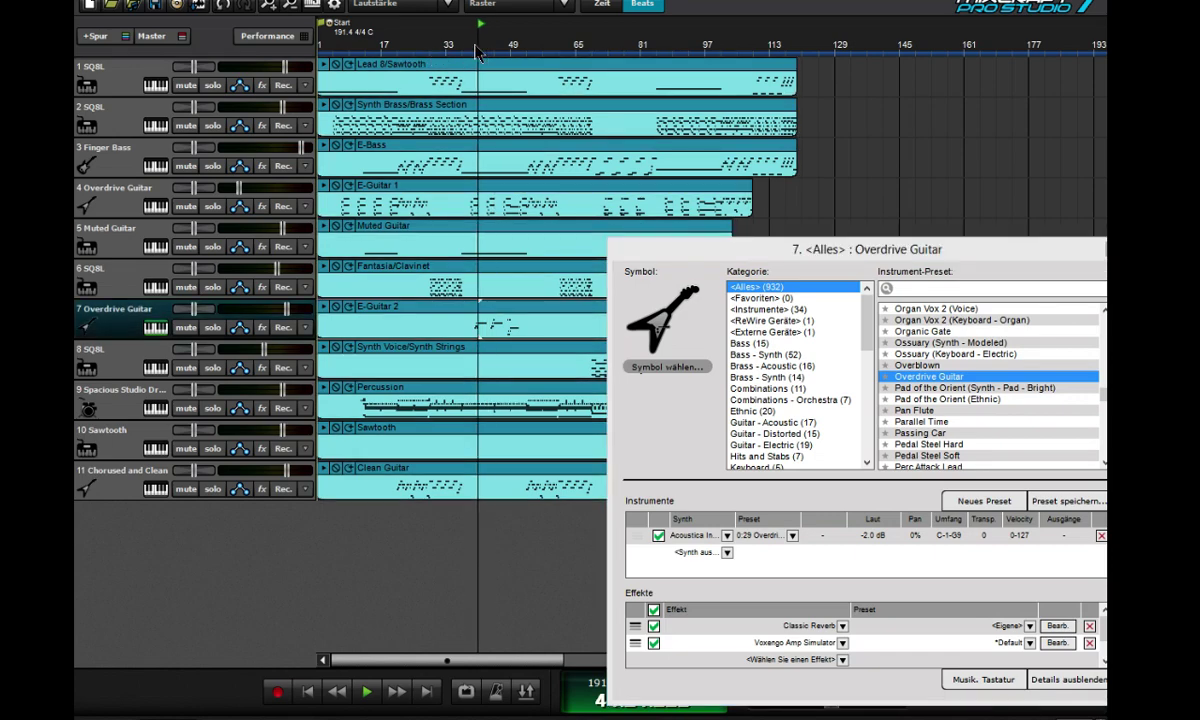
double_click(478, 52)
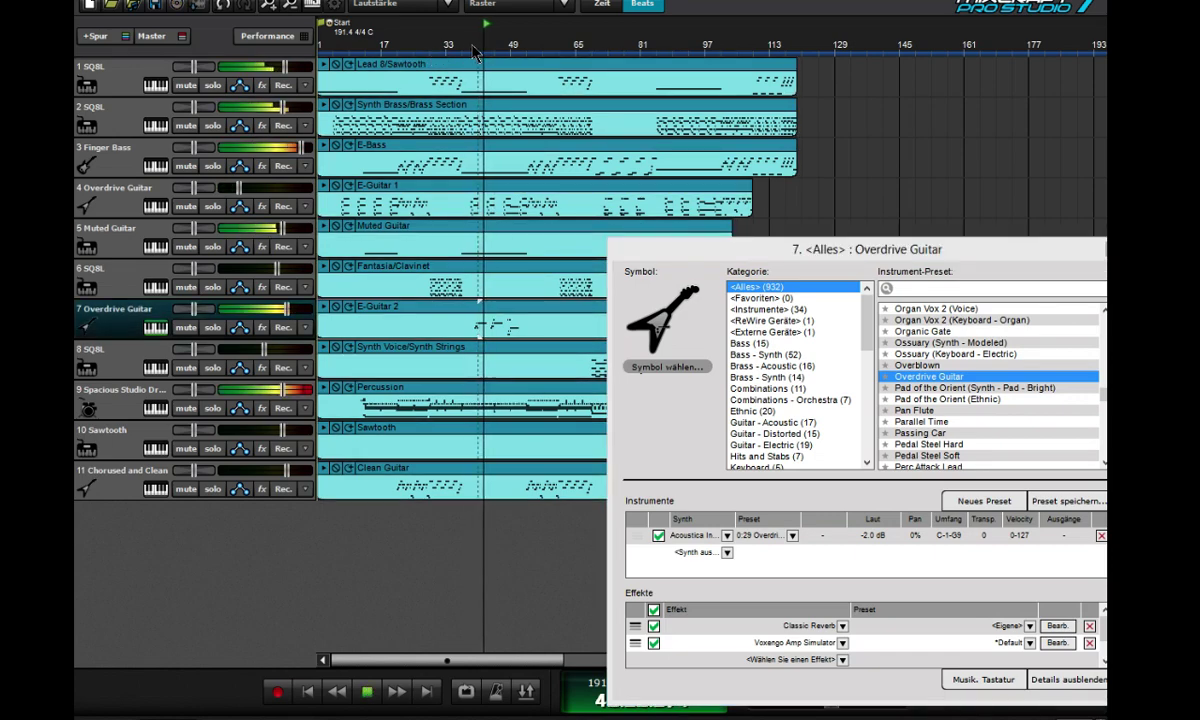
key("space")
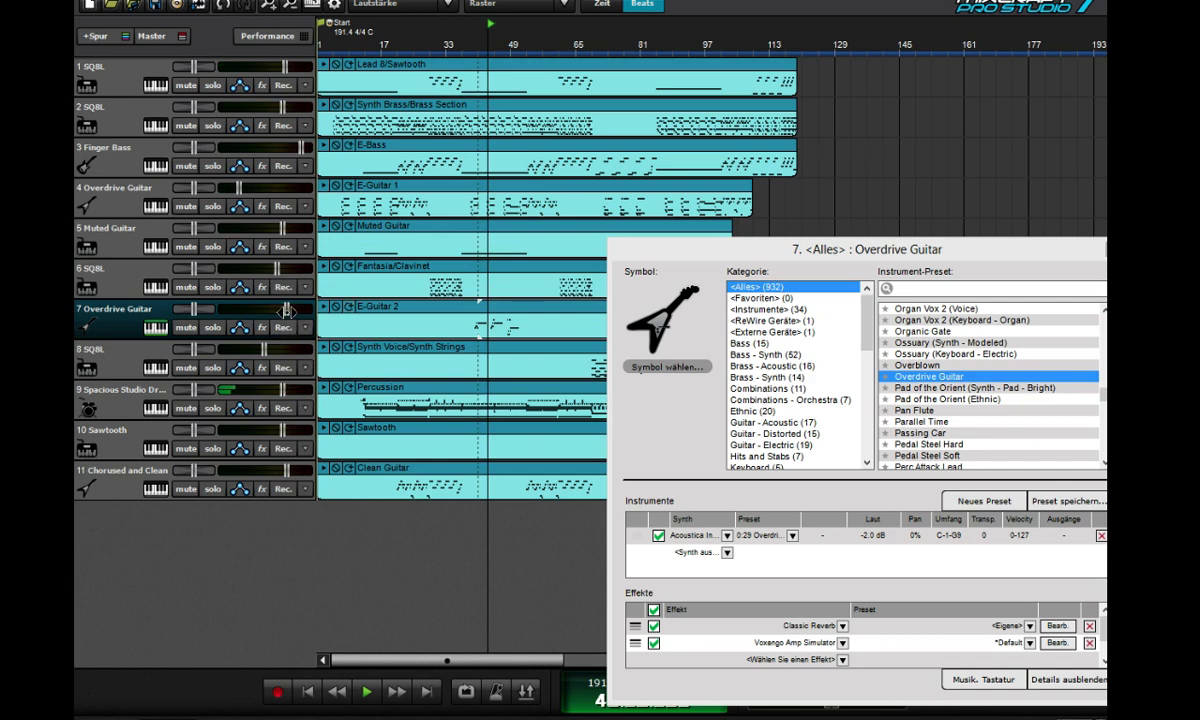
double_click(452, 52)
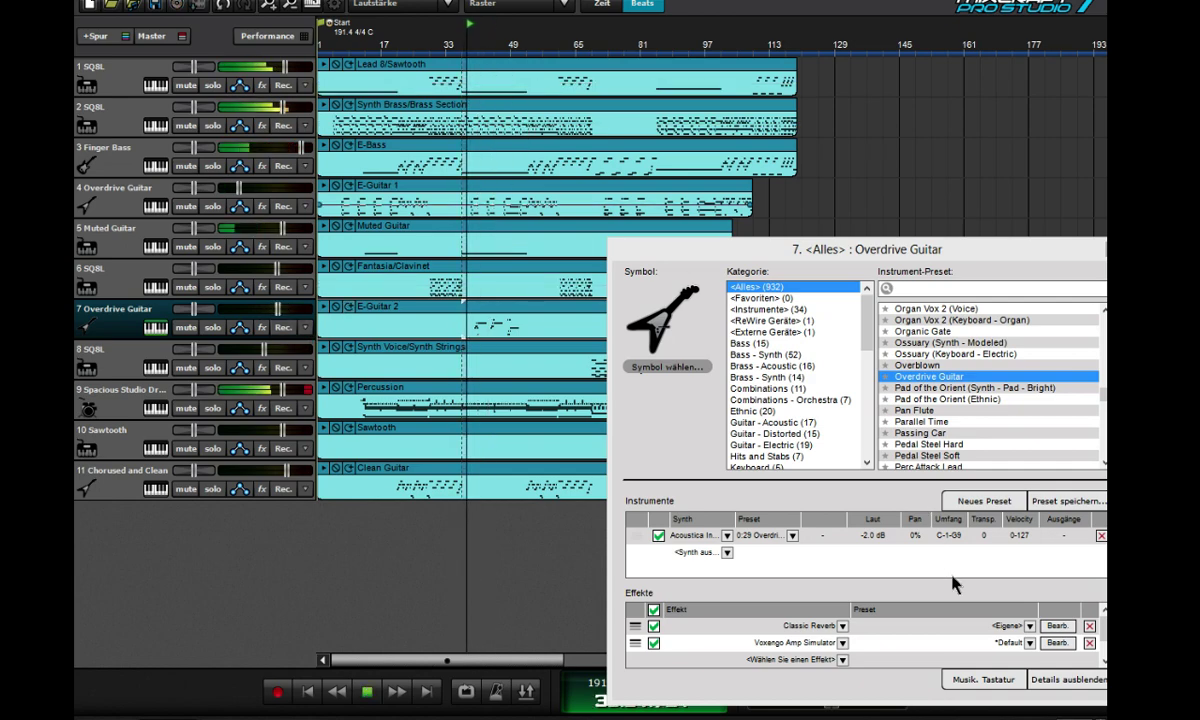
- Inspect the Voxengo Amp Simulator's settings for track 7, then close the effect and instrument windows
left_click(1030, 644)
left_click(1030, 644)
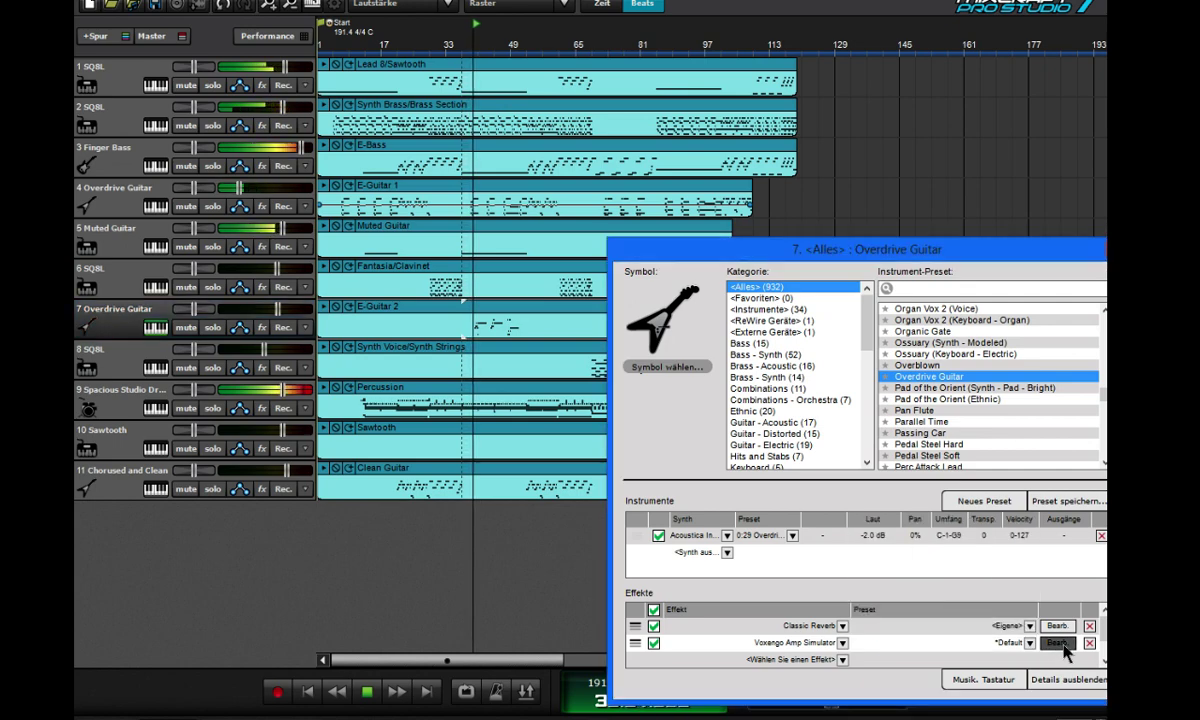
left_click(1058, 643)
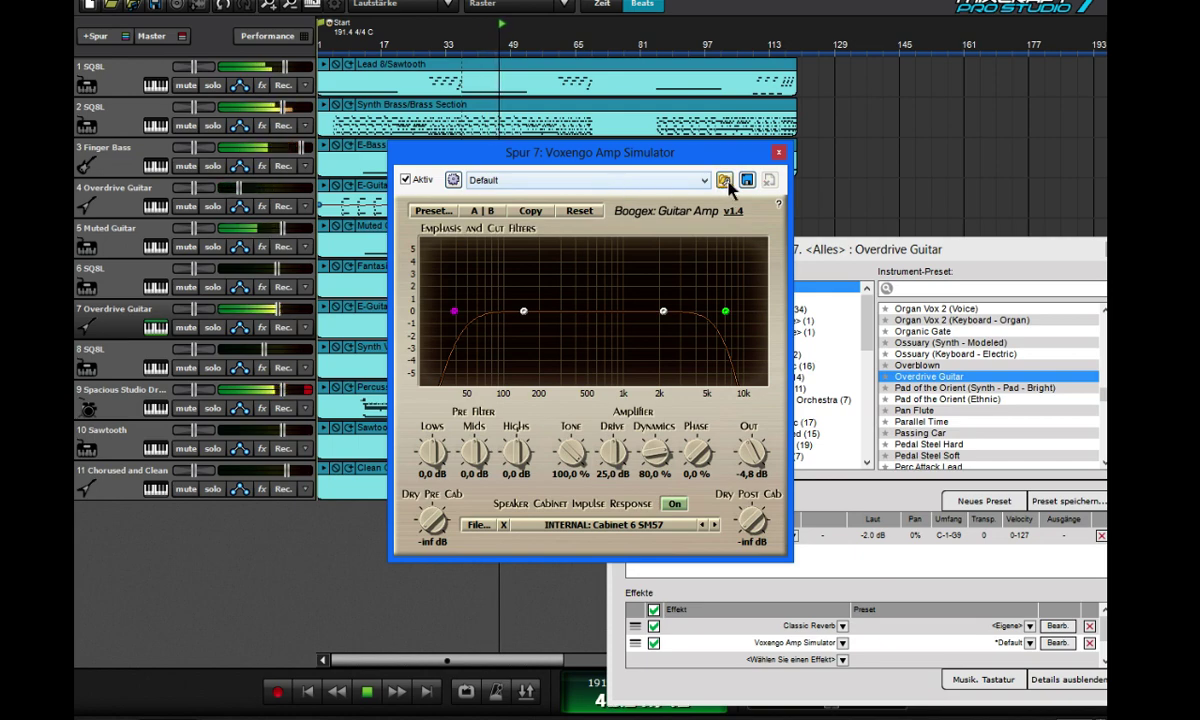
left_click(778, 152)
left_click_drag(1030, 250, 922, 253)
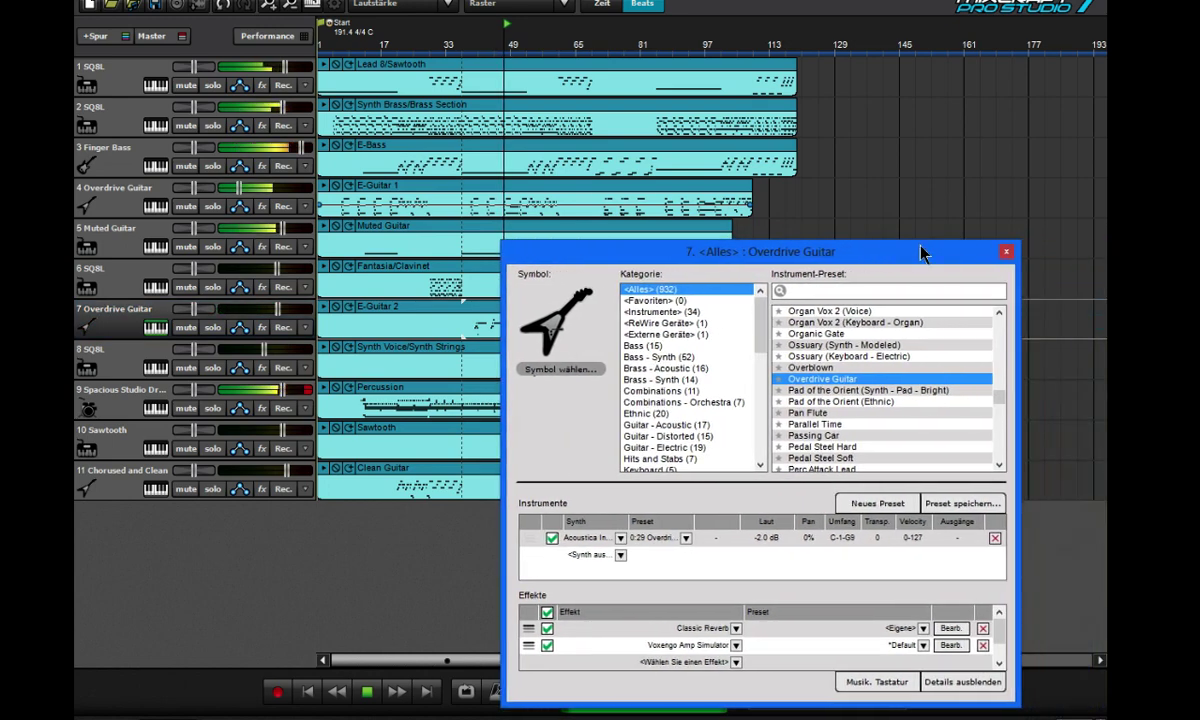
left_click(1006, 251)
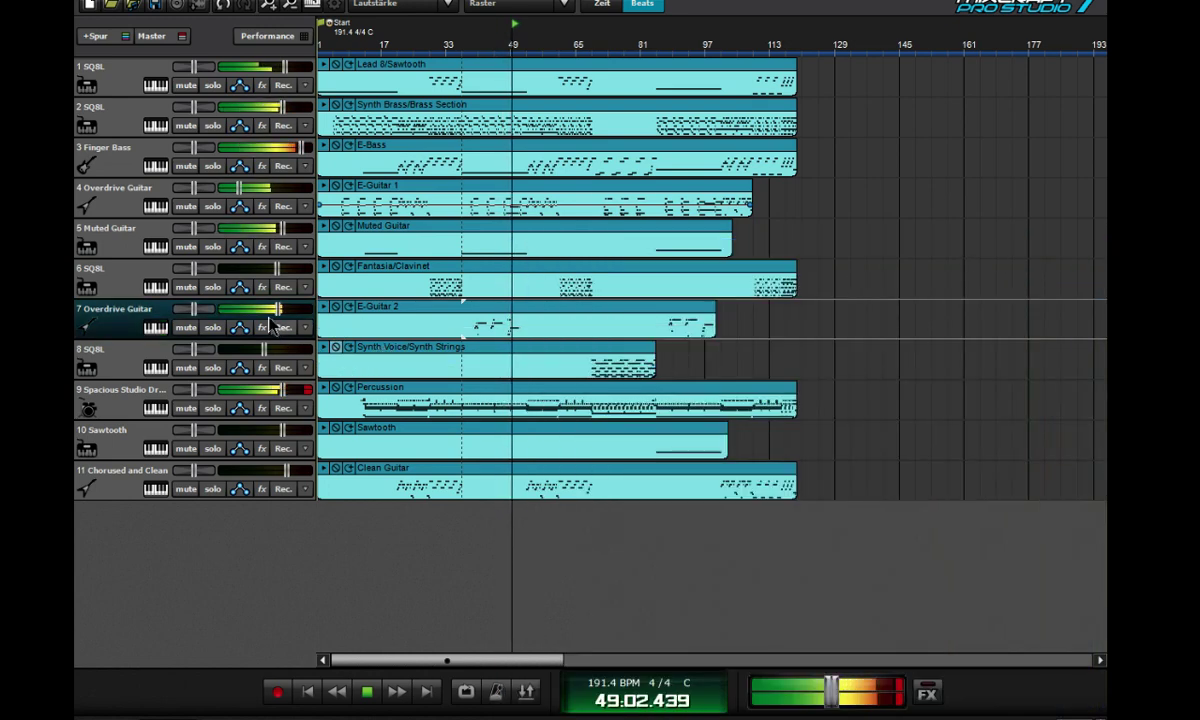
- Lower track 7's volume further during playback, then stop and briefly play the song from the beginning
left_click_drag(279, 309, 268, 308)
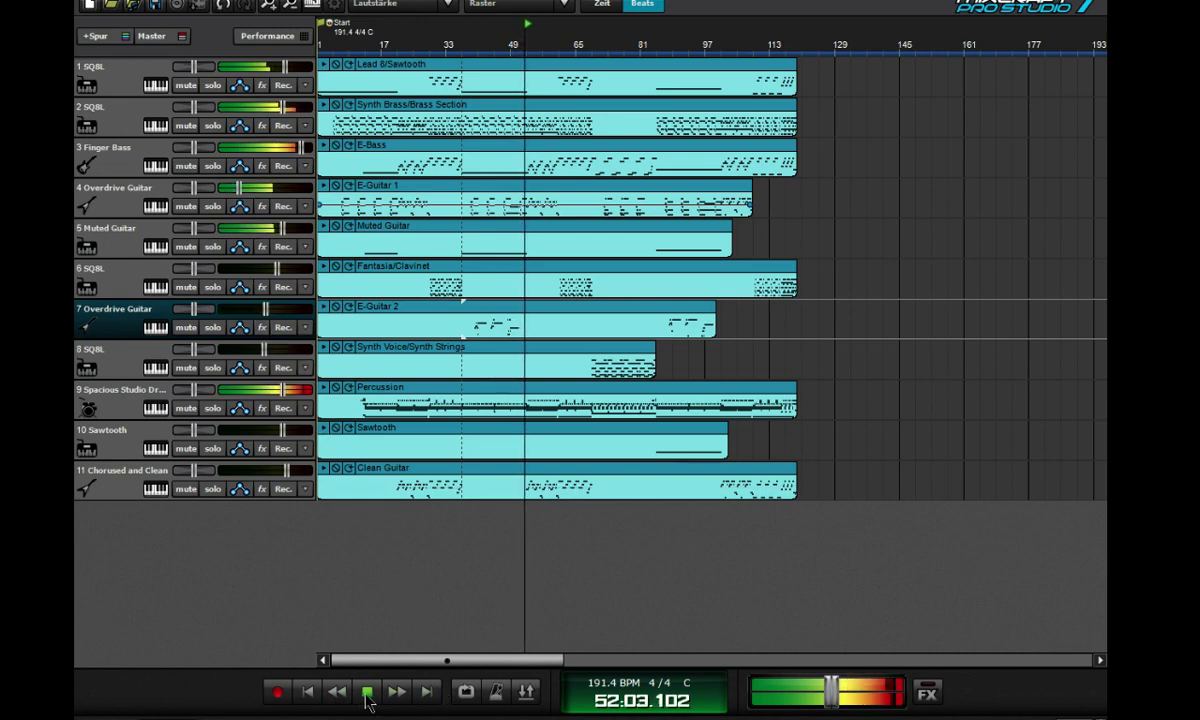
left_click(367, 693)
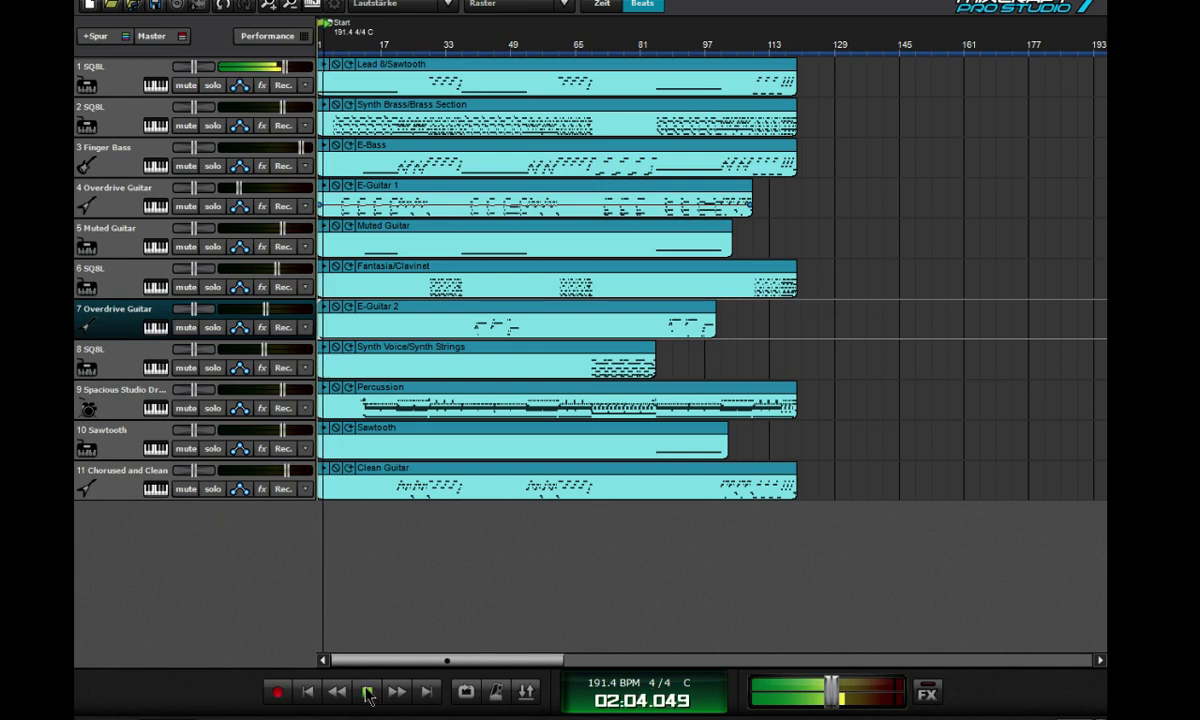
key("space")
- Solo the percussion on track 9 and play it from about bar 13
left_click(213, 408)
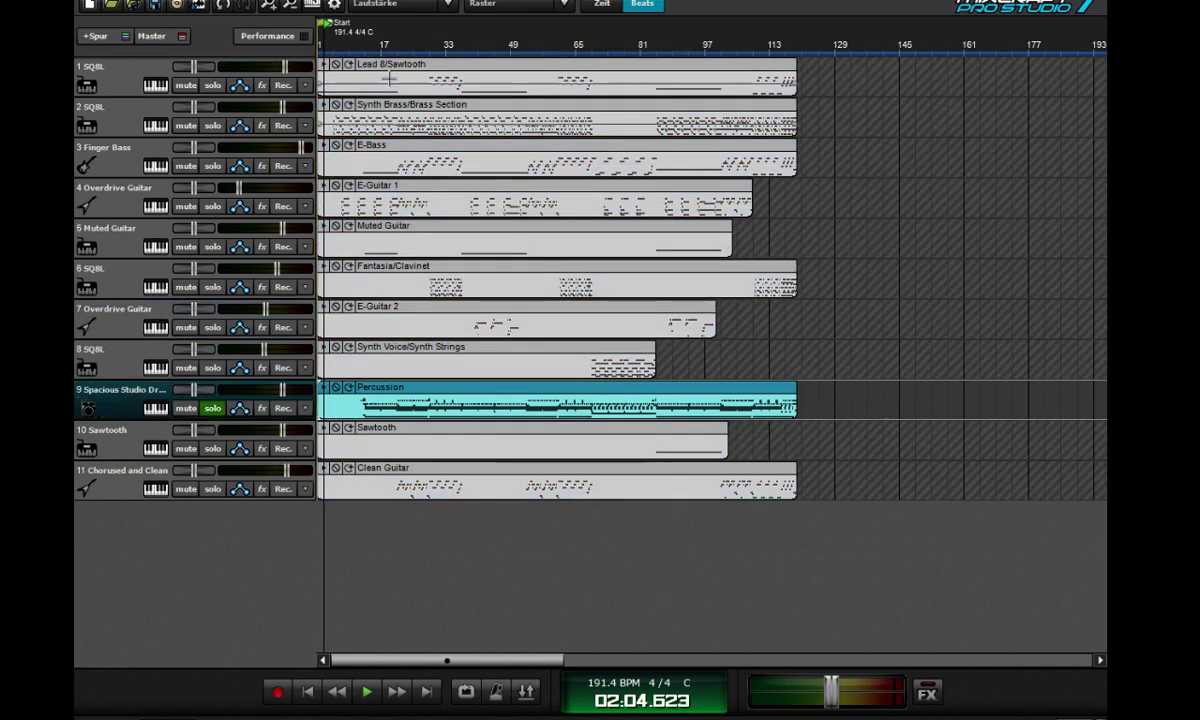
key("space")
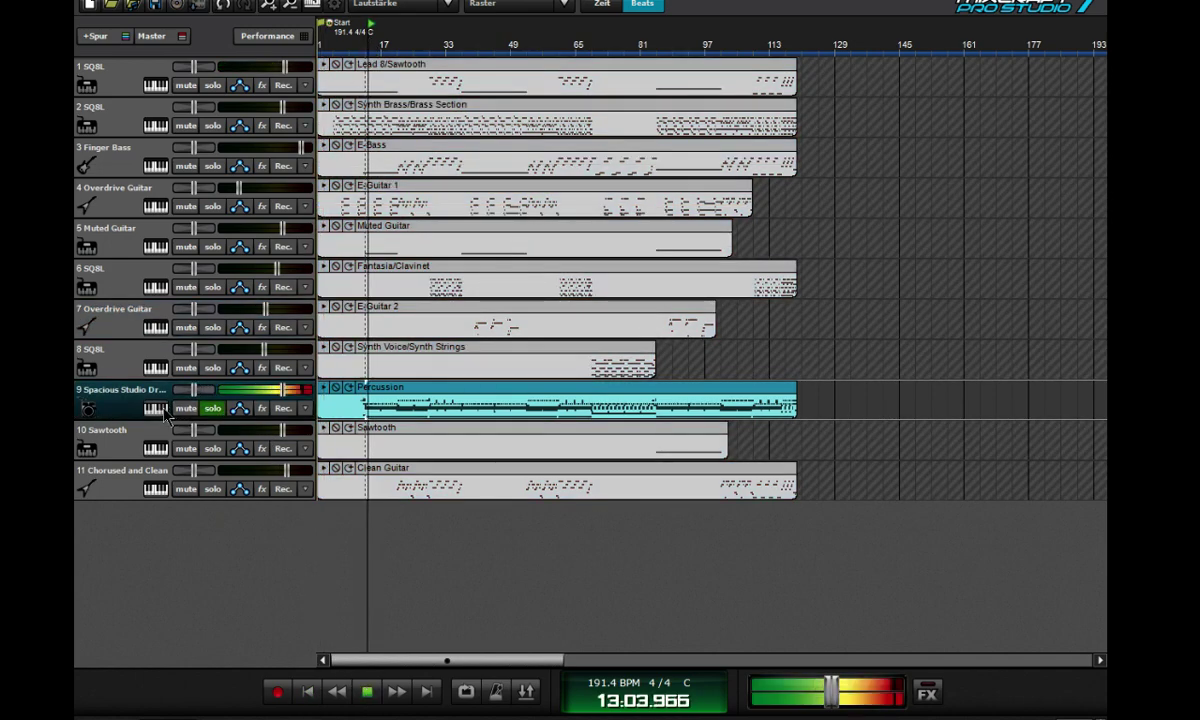
- Search the instrument presets for "dru" and assign IL Drumaxx to track 9
left_click(87, 408)
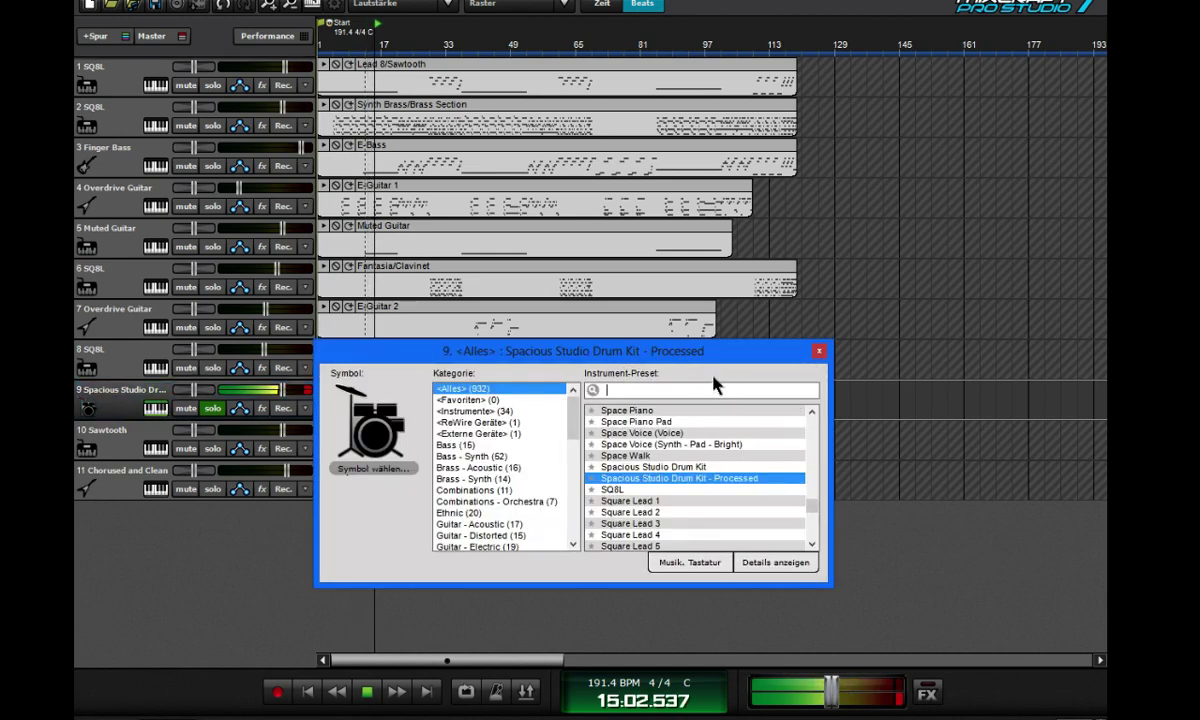
type("dru")
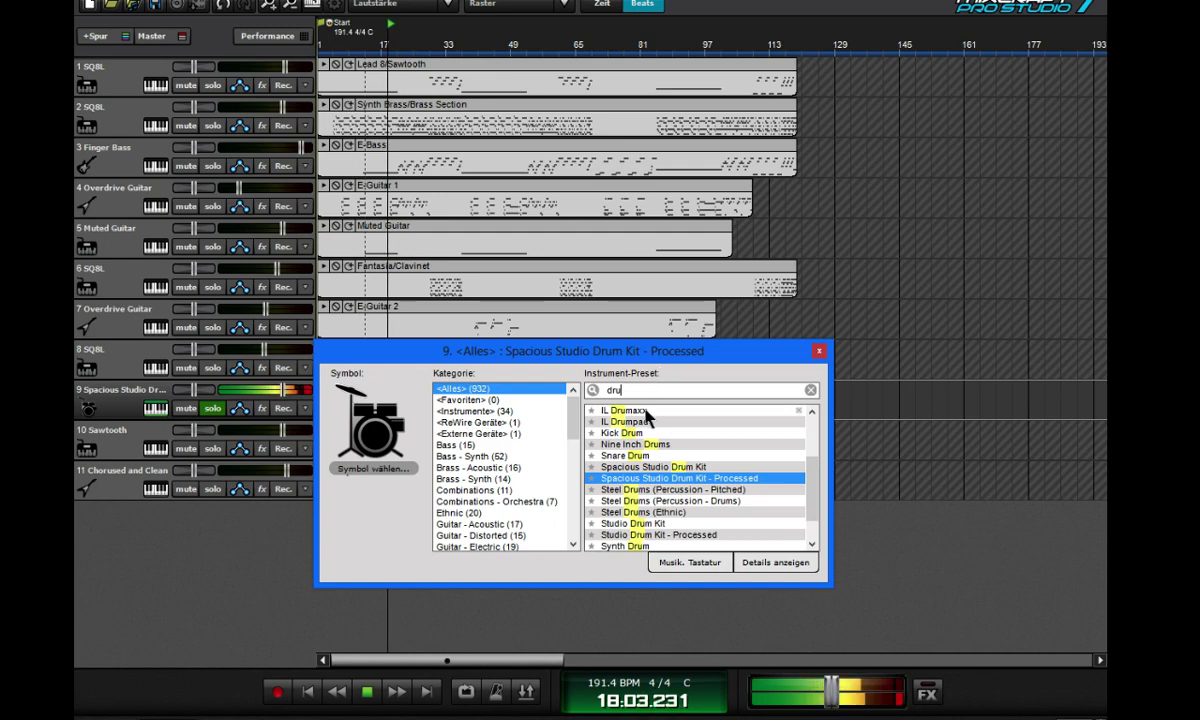
left_click(645, 411)
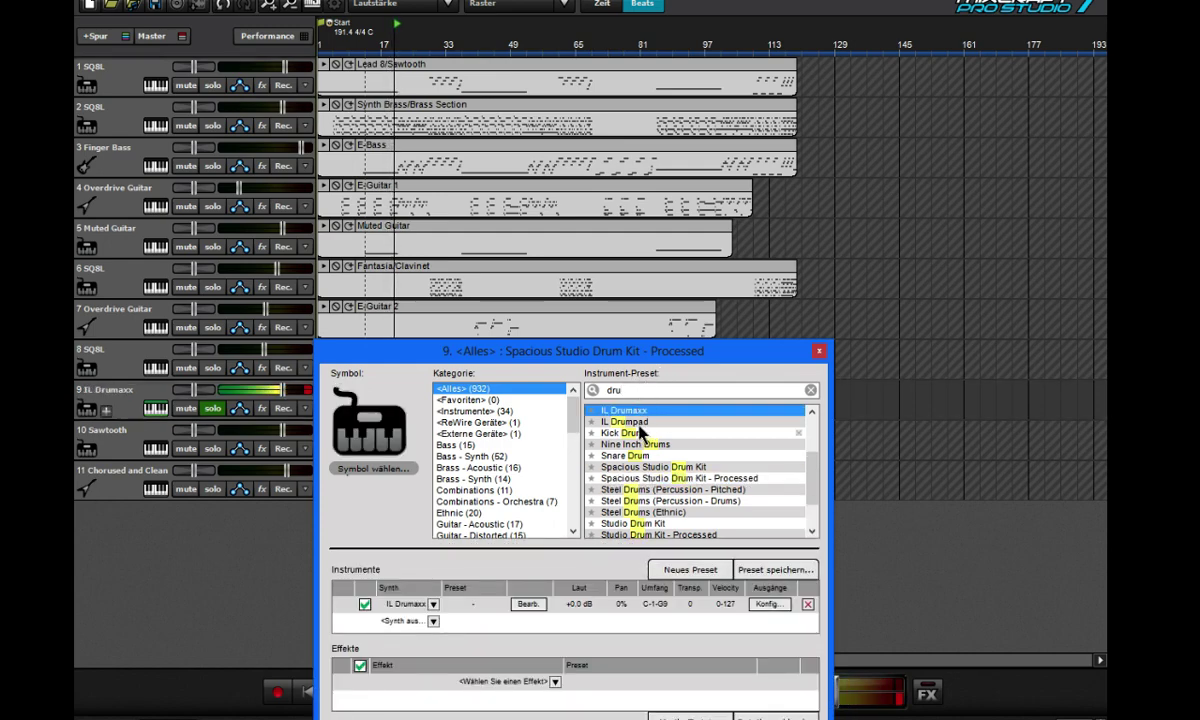
- Try the IL Drumpad instrument on track 9, look at its editor and switch back to IL Drumaxx
left_click(641, 423)
left_click_drag(605, 352, 751, 247)
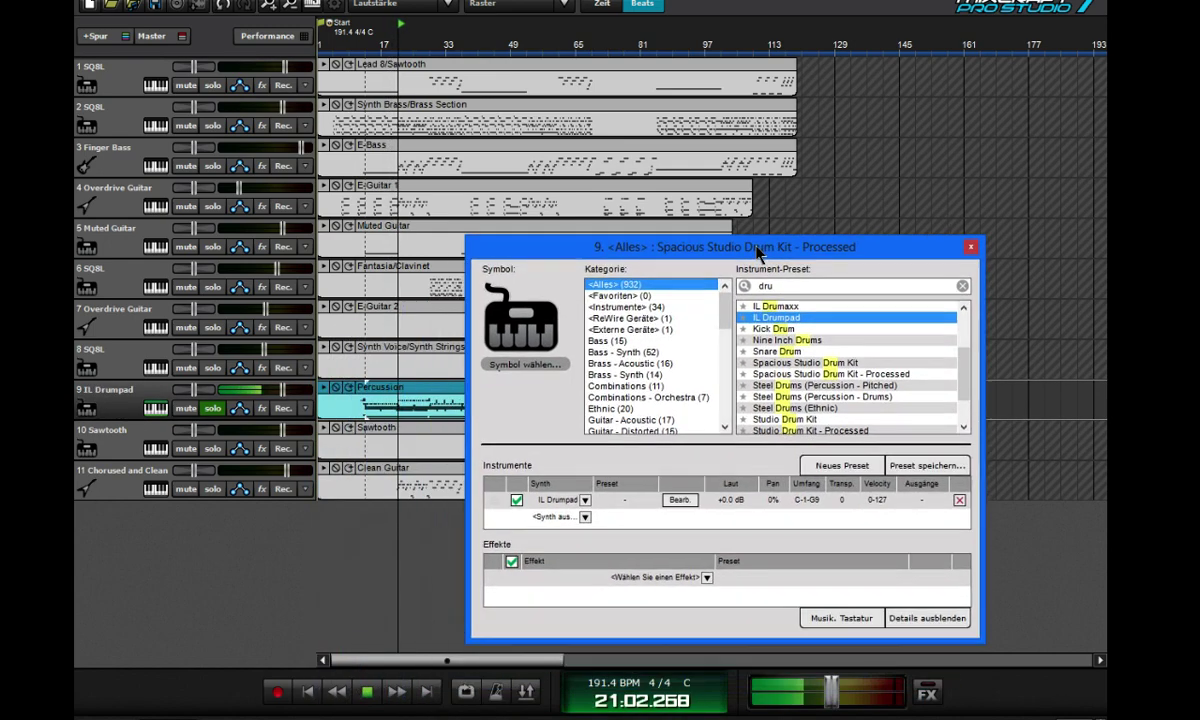
left_click(682, 500)
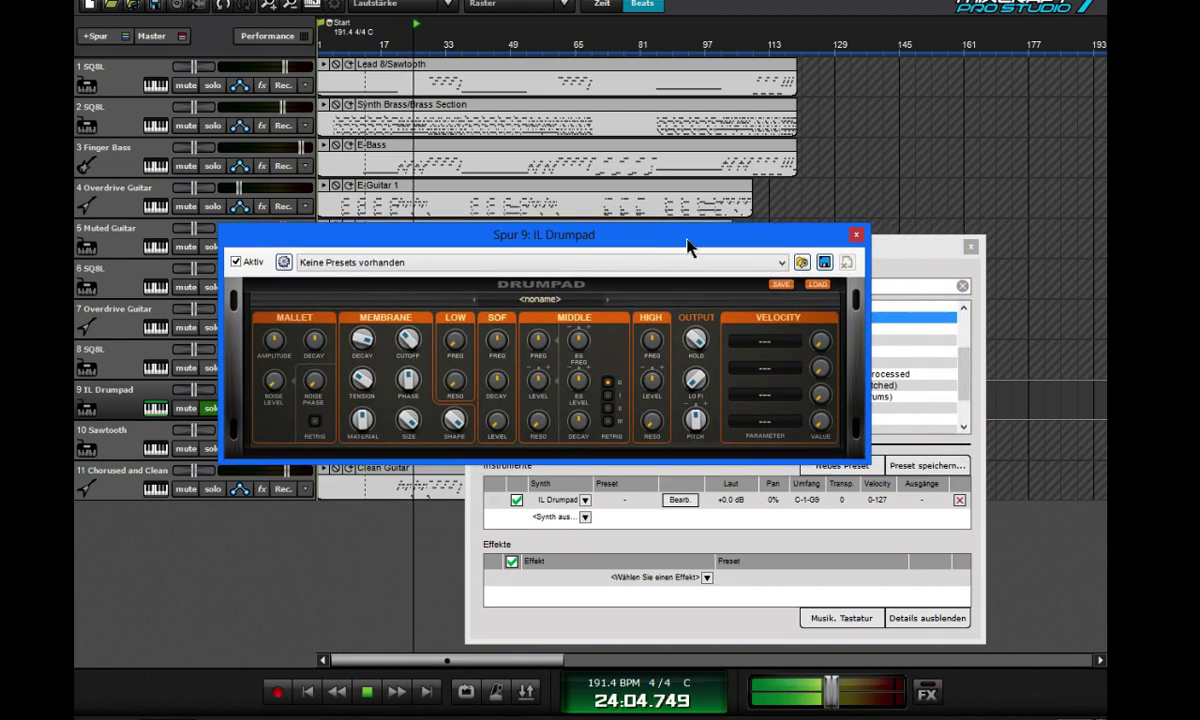
left_click(902, 242)
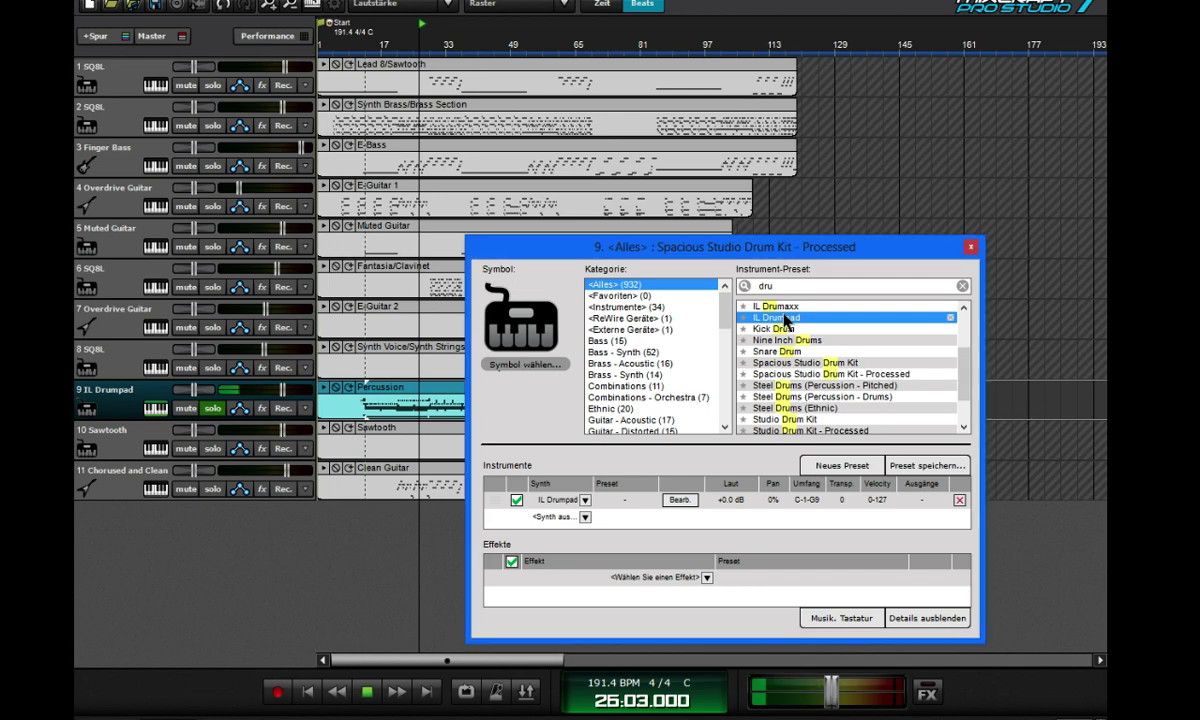
left_click(778, 306)
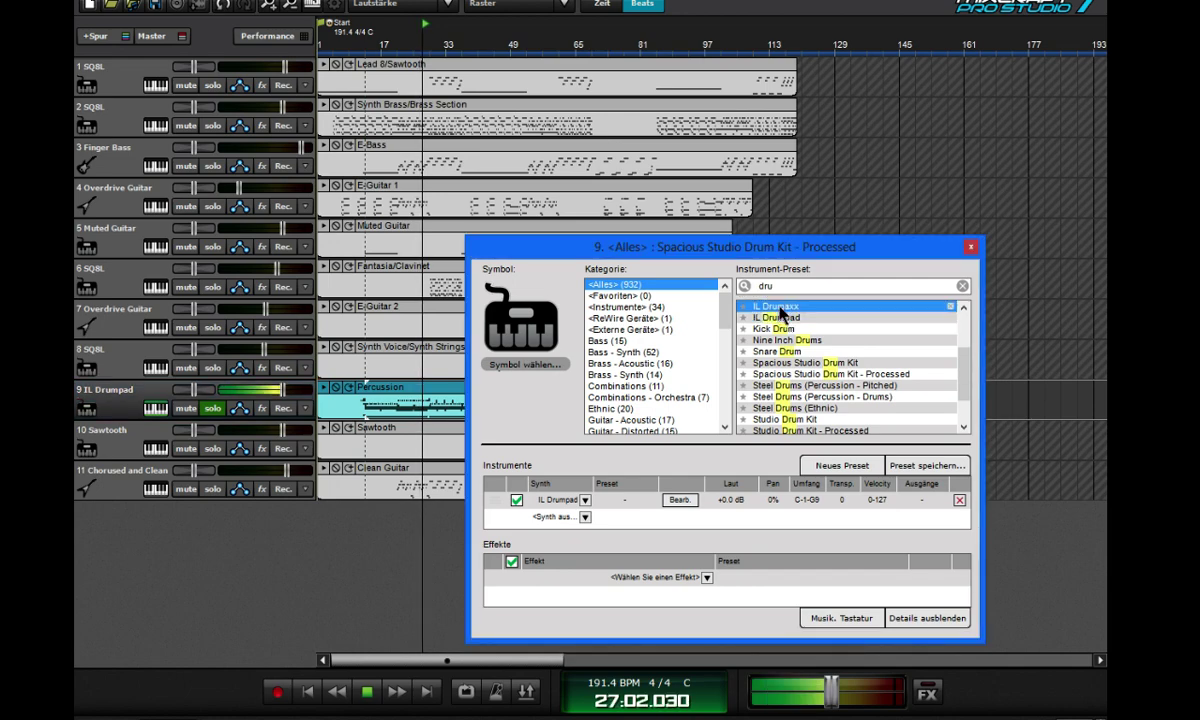
- Open the Drumaxx editor for track 9 and load the Acoustic 1 FG kit from the downloaded Acoustic presets
left_click(690, 503)
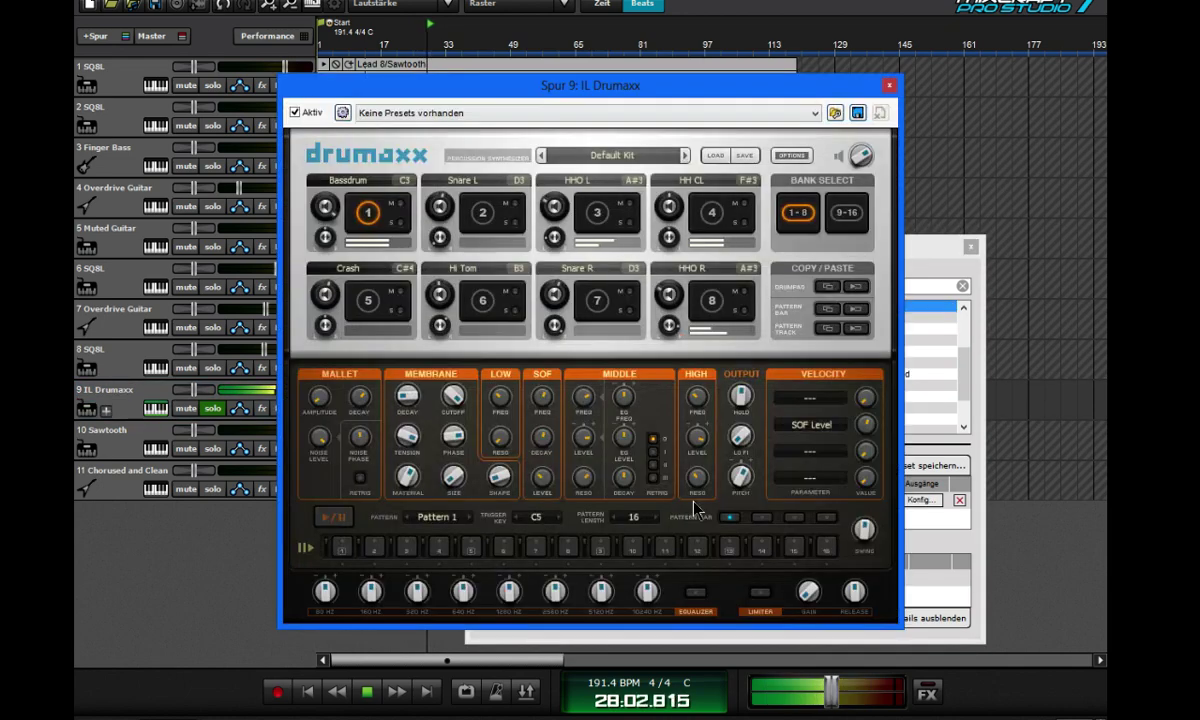
left_click(600, 157)
left_click(441, 161)
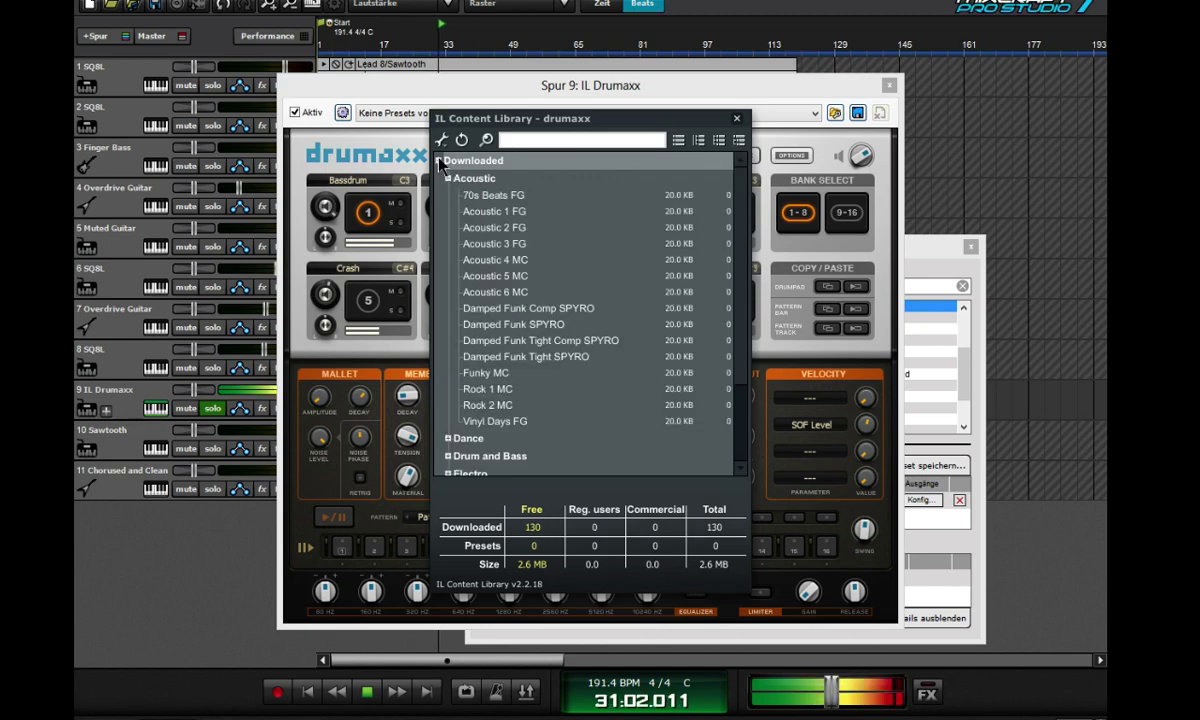
left_click(505, 212)
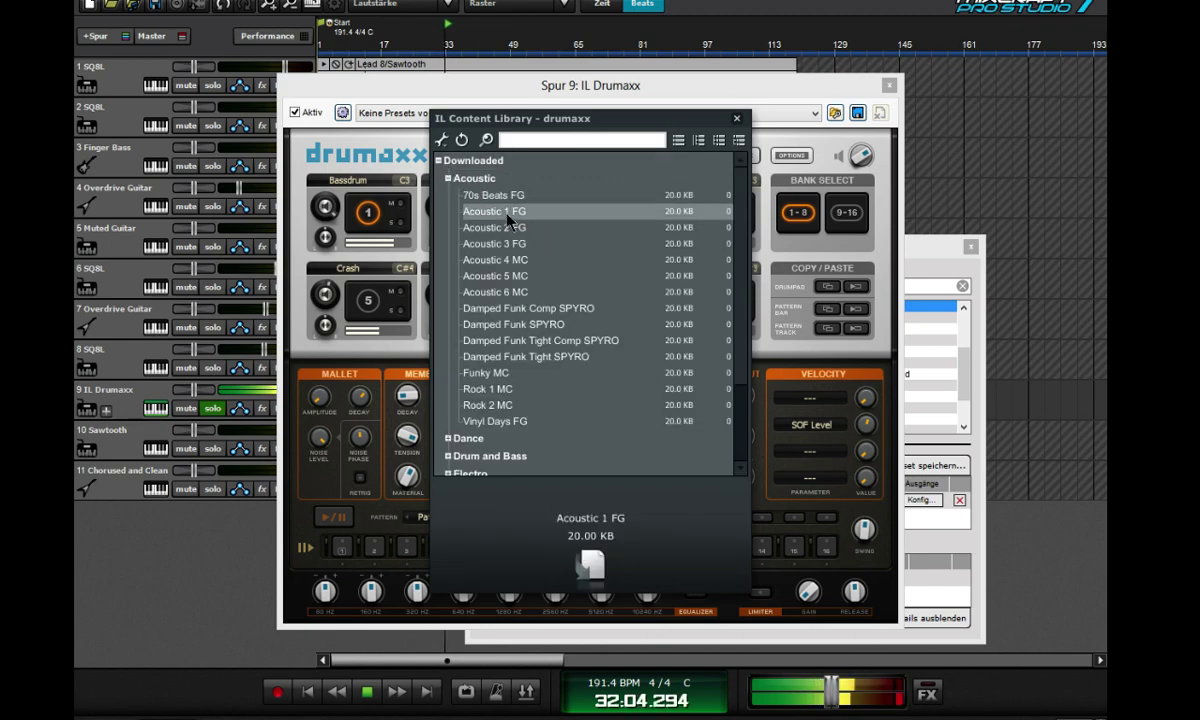
double_click(507, 216)
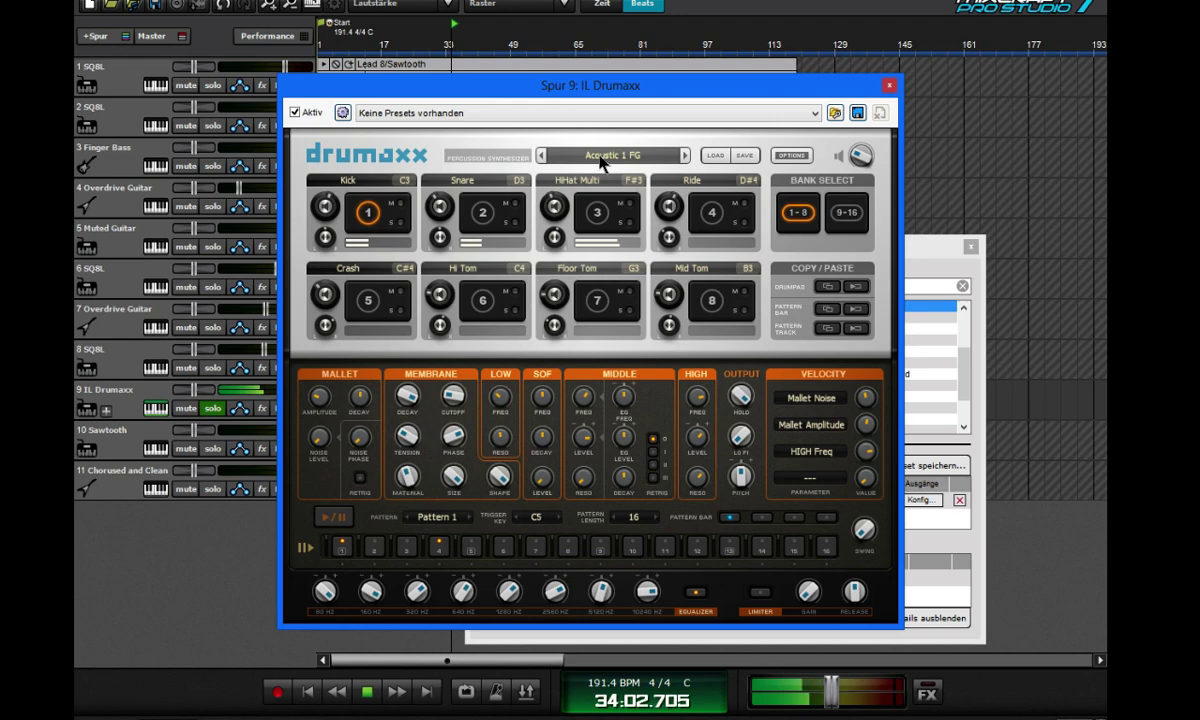
- Audition the Acoustic 2 FG, Acoustic 3 FG and Acoustic 4 MC kits in Drumaxx during playback
left_click(601, 157)
left_click(491, 218)
double_click(491, 218)
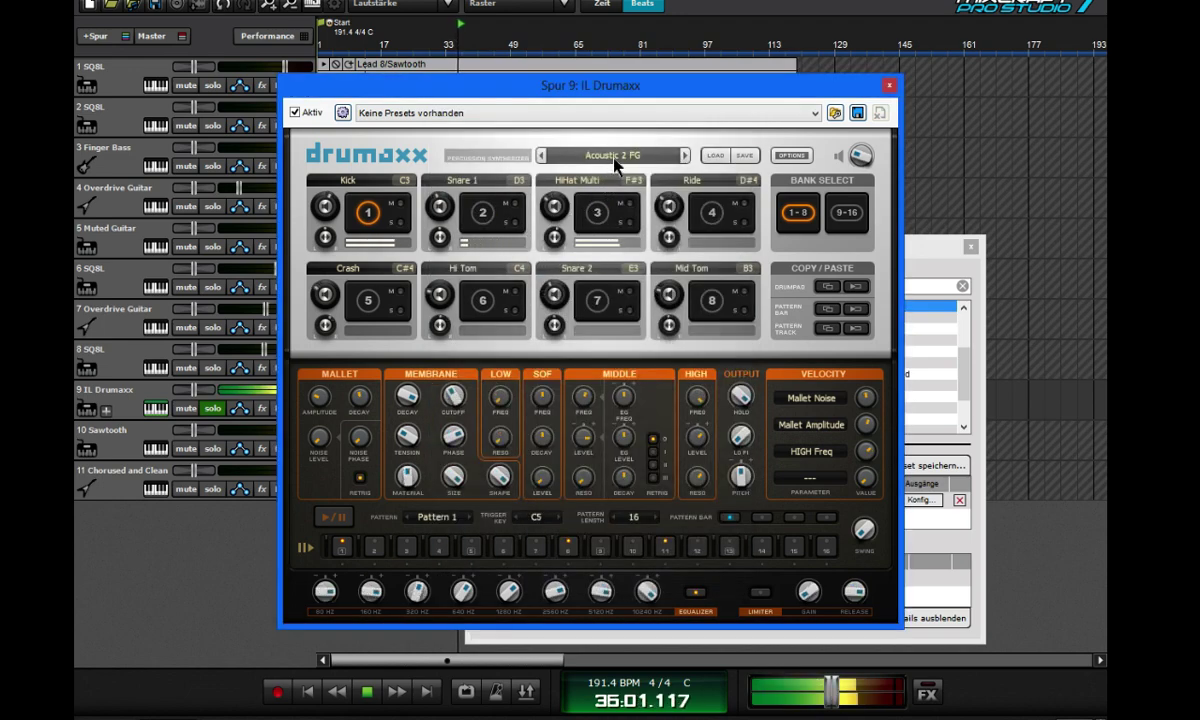
left_click(613, 157)
double_click(520, 243)
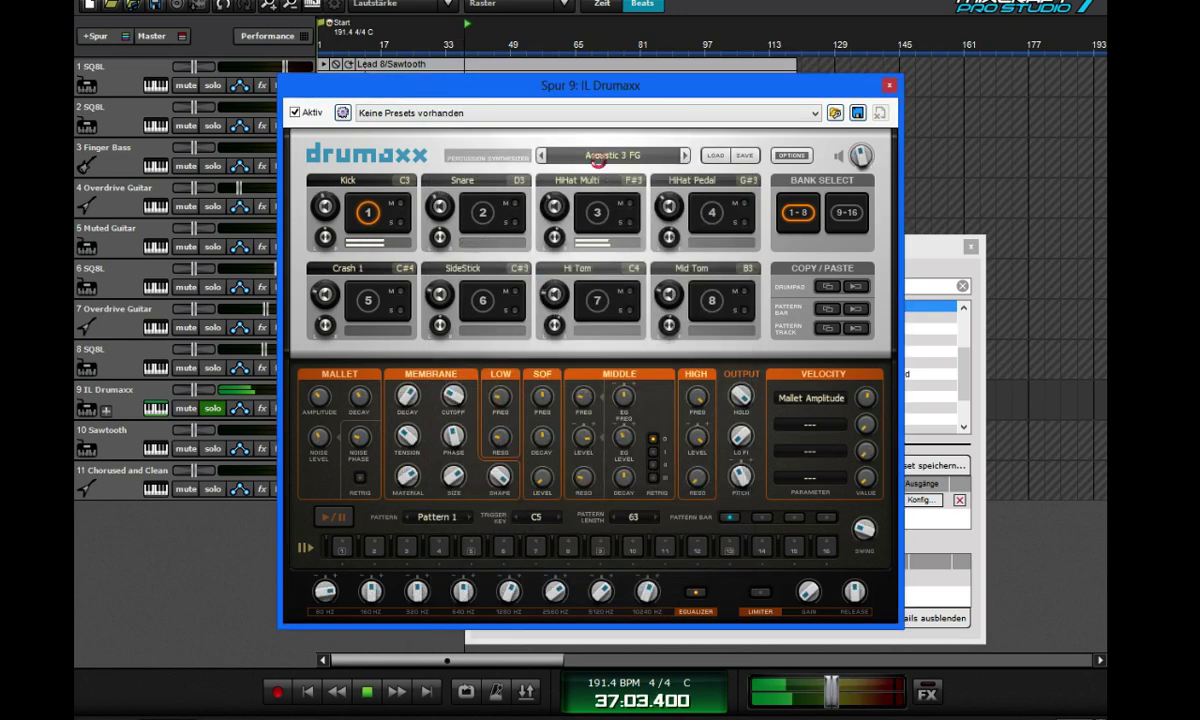
left_click(613, 157)
left_click(560, 260)
double_click(560, 260)
- Browse Drumaxx's downloaded Percussion and Special kits and load Cinematikit 2 FG
left_click(598, 158)
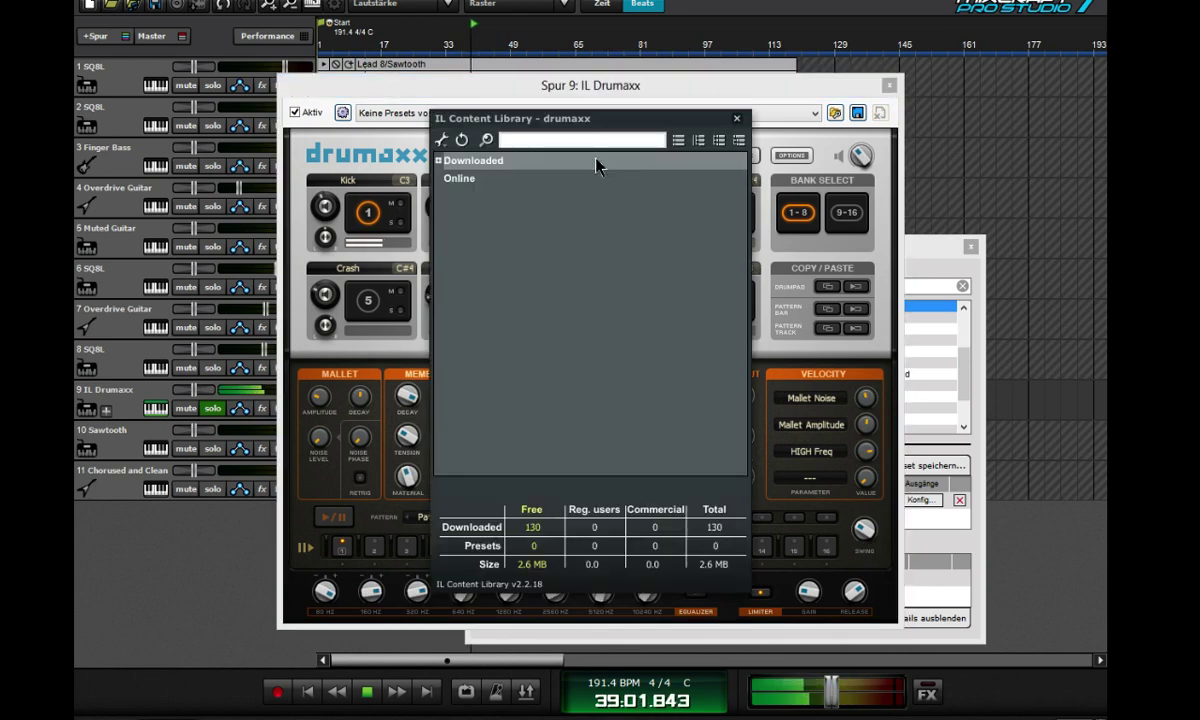
left_click(438, 161)
left_click(449, 178)
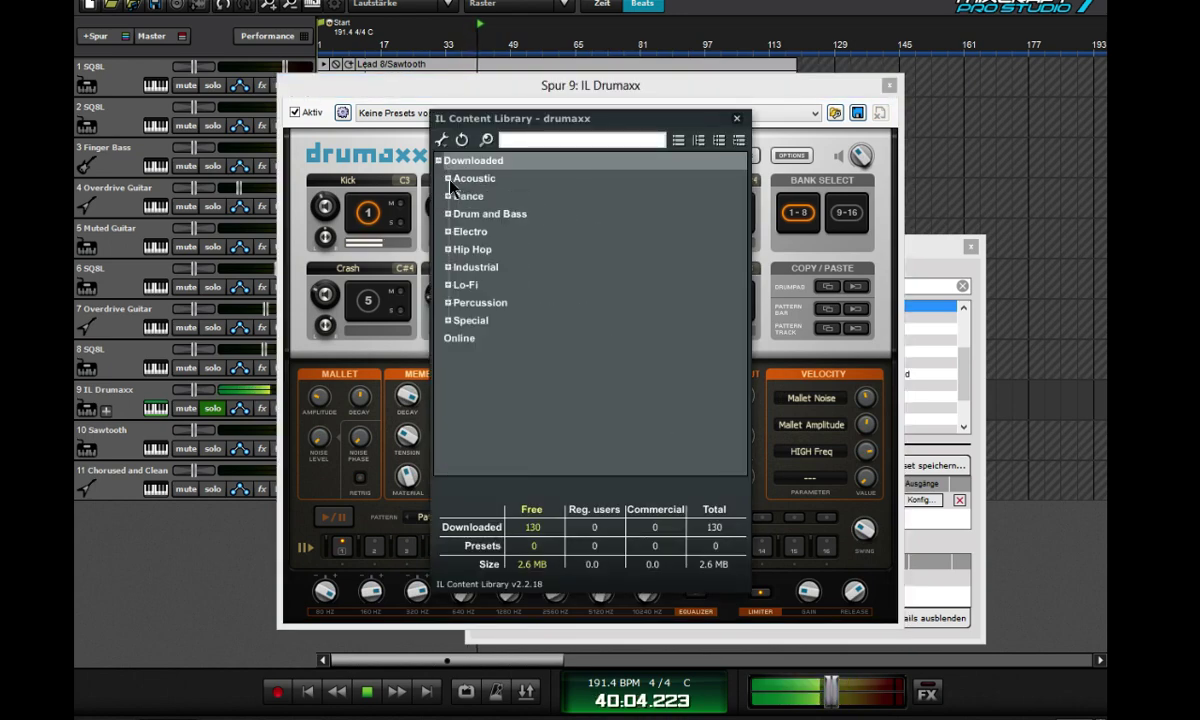
left_click(448, 302)
scroll(470, 310, "down", 1)
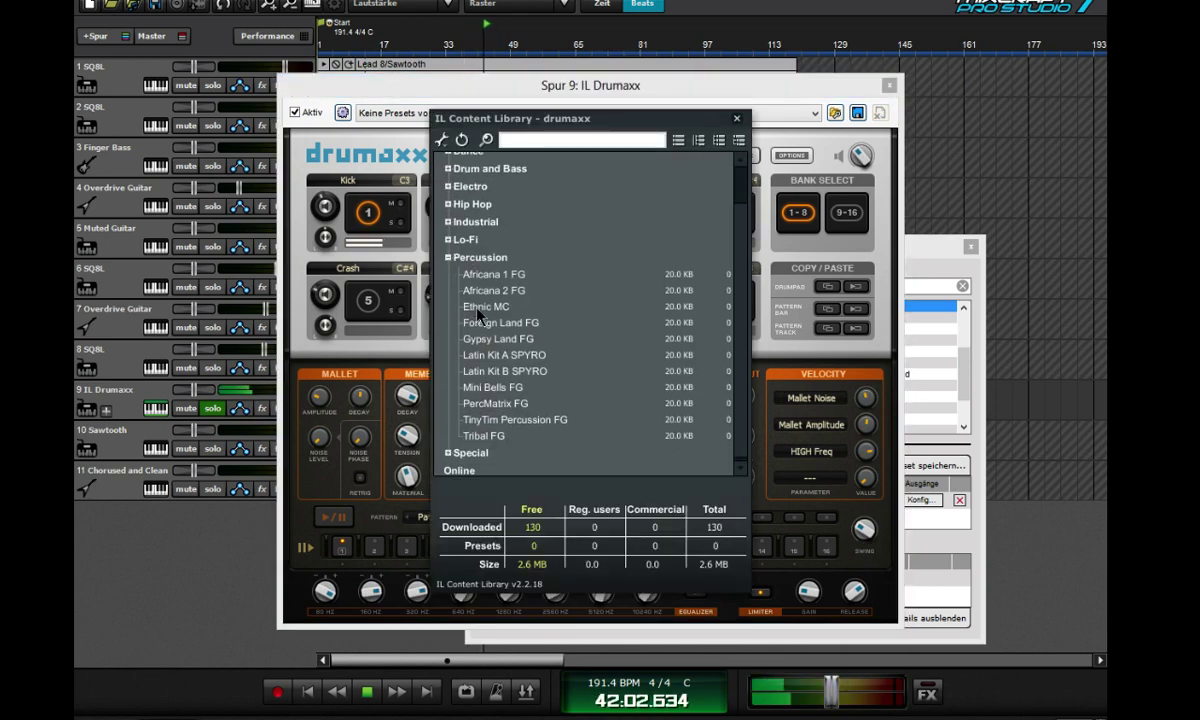
left_click(449, 254)
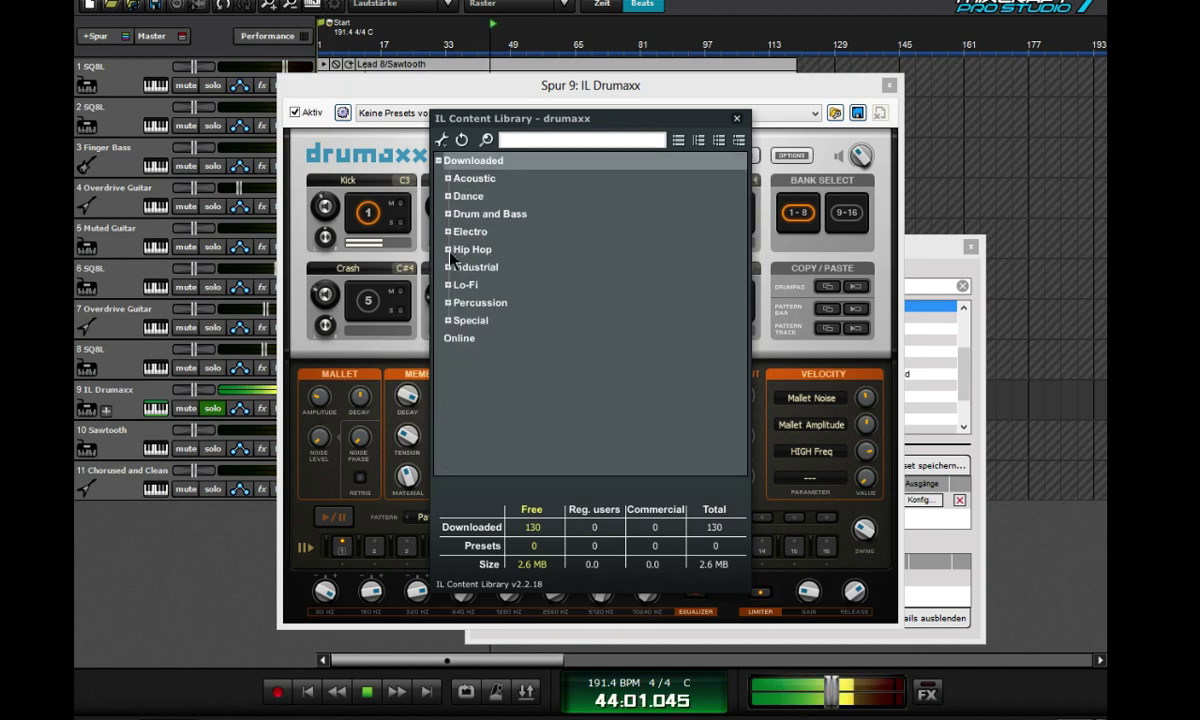
left_click(449, 321)
scroll(452, 324, "down", 1)
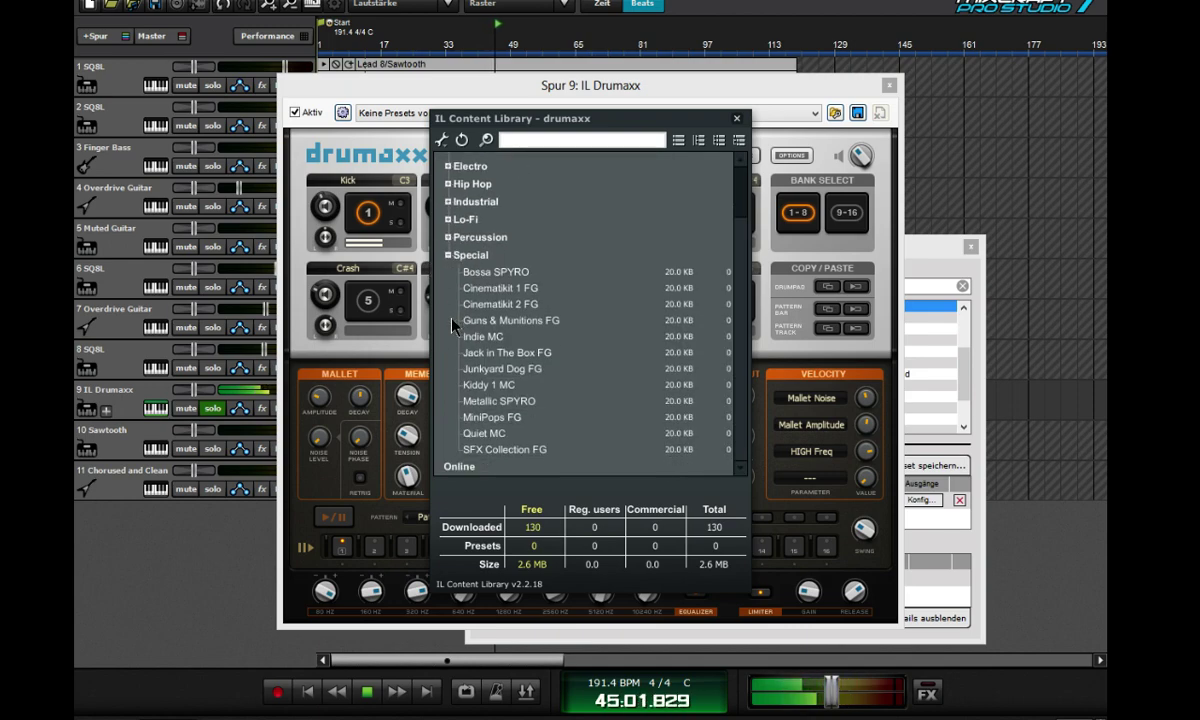
left_click(501, 305)
double_click(501, 305)
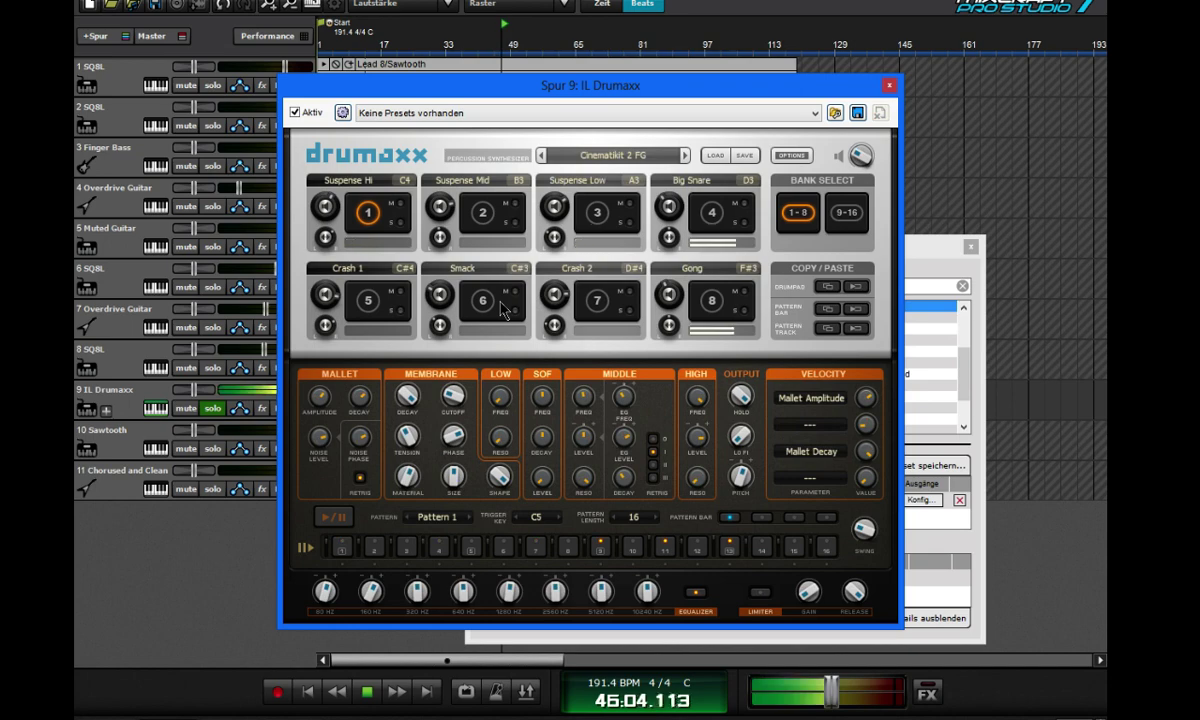
- Try the Rock 1 MC and Rock 2 MC kits from Drumaxx's downloaded Acoustic presets during playback
left_click(580, 160)
left_click(448, 213)
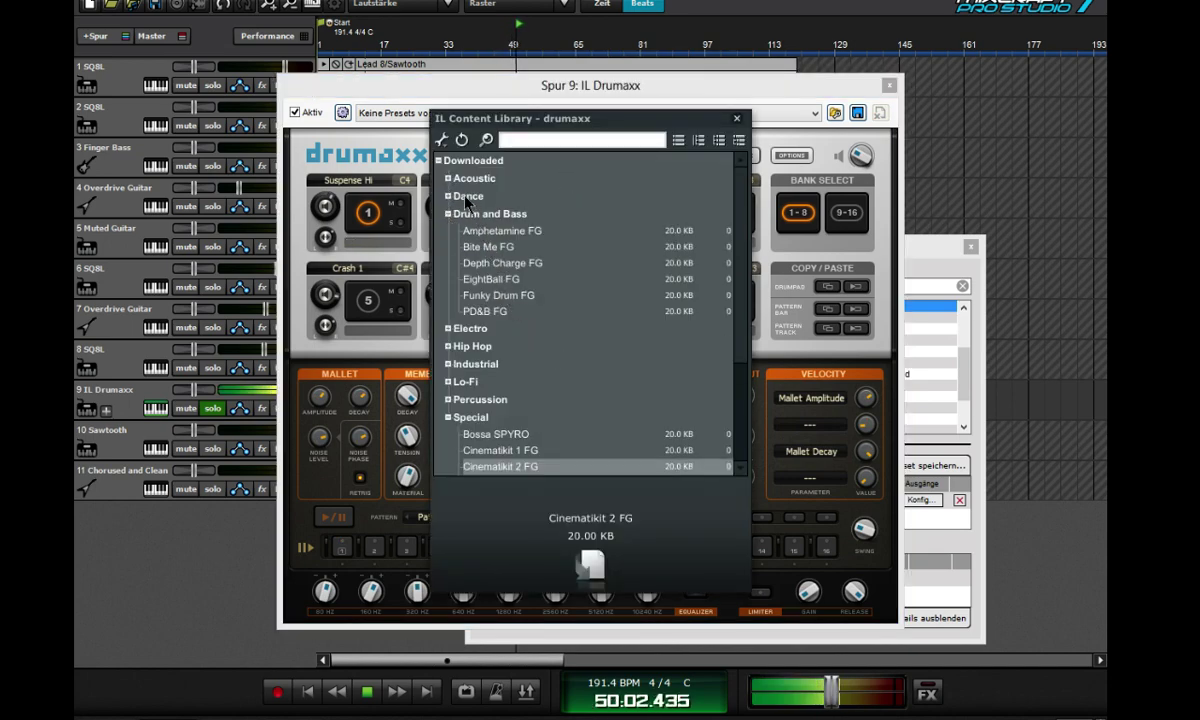
left_click(449, 196)
left_click(448, 179)
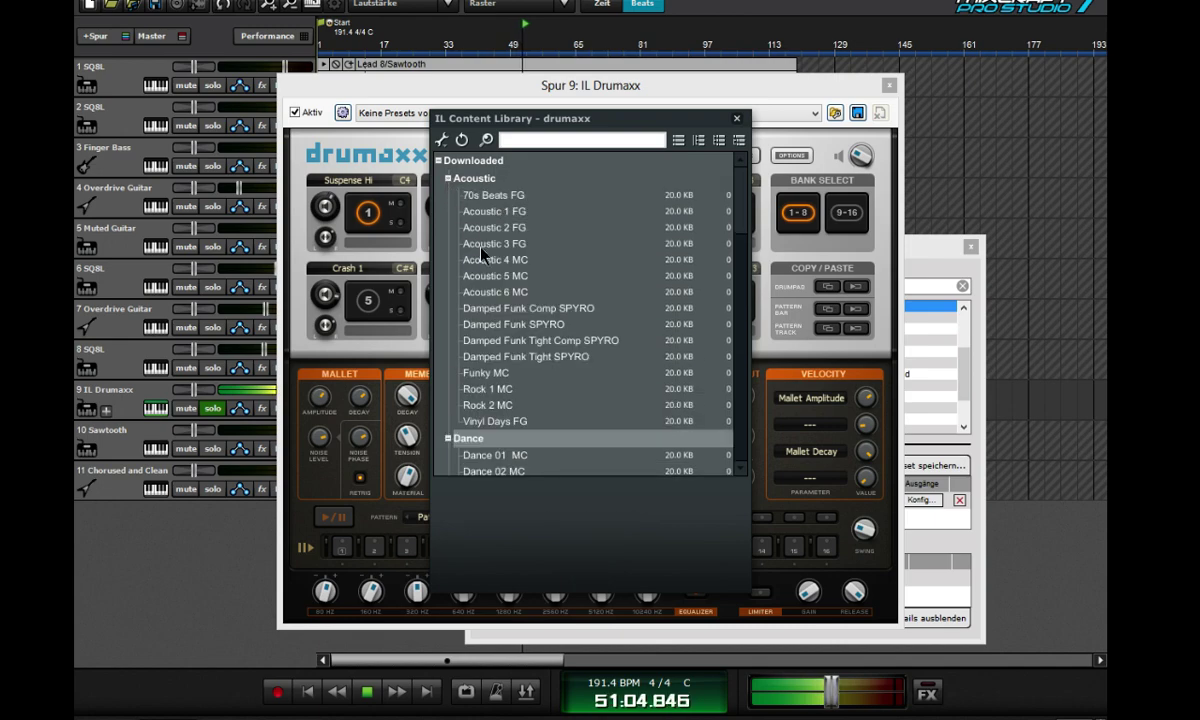
double_click(505, 395)
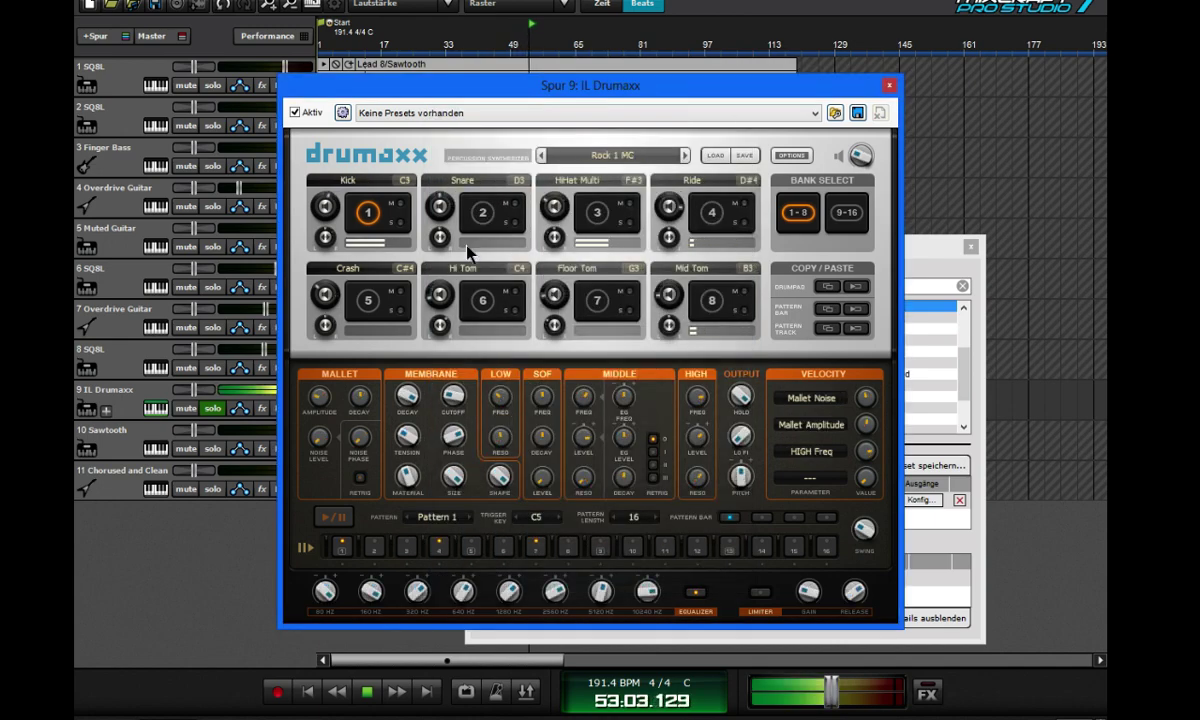
left_click(588, 157)
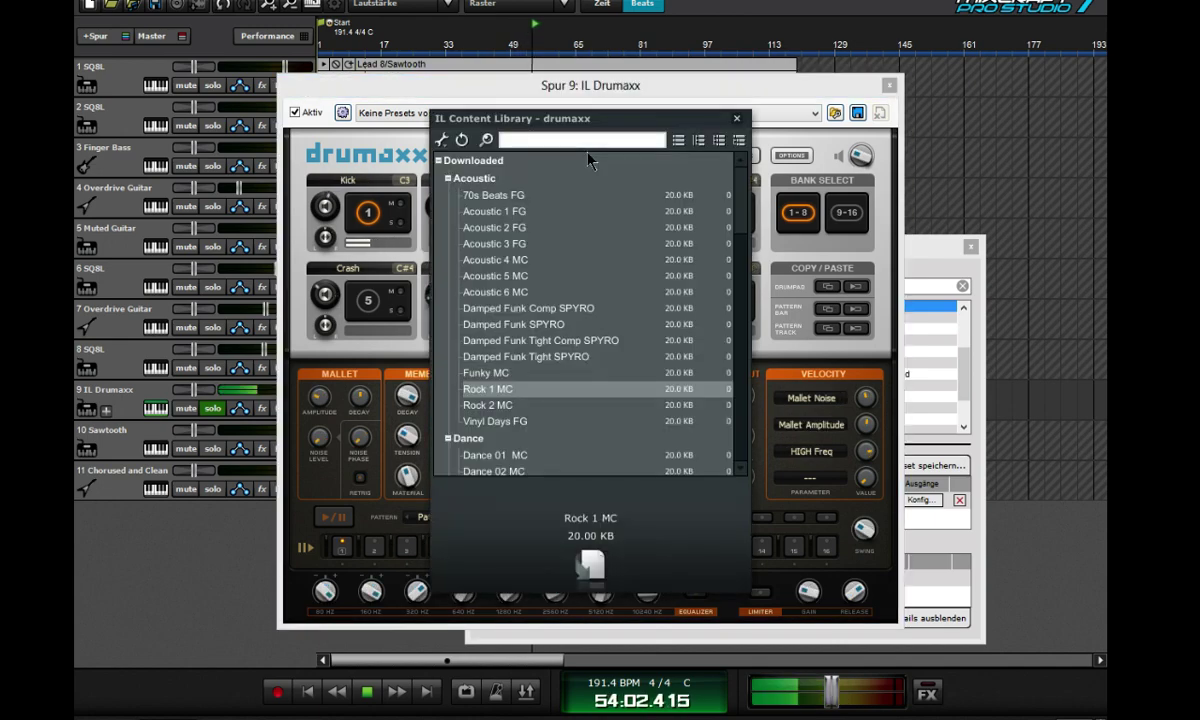
double_click(505, 406)
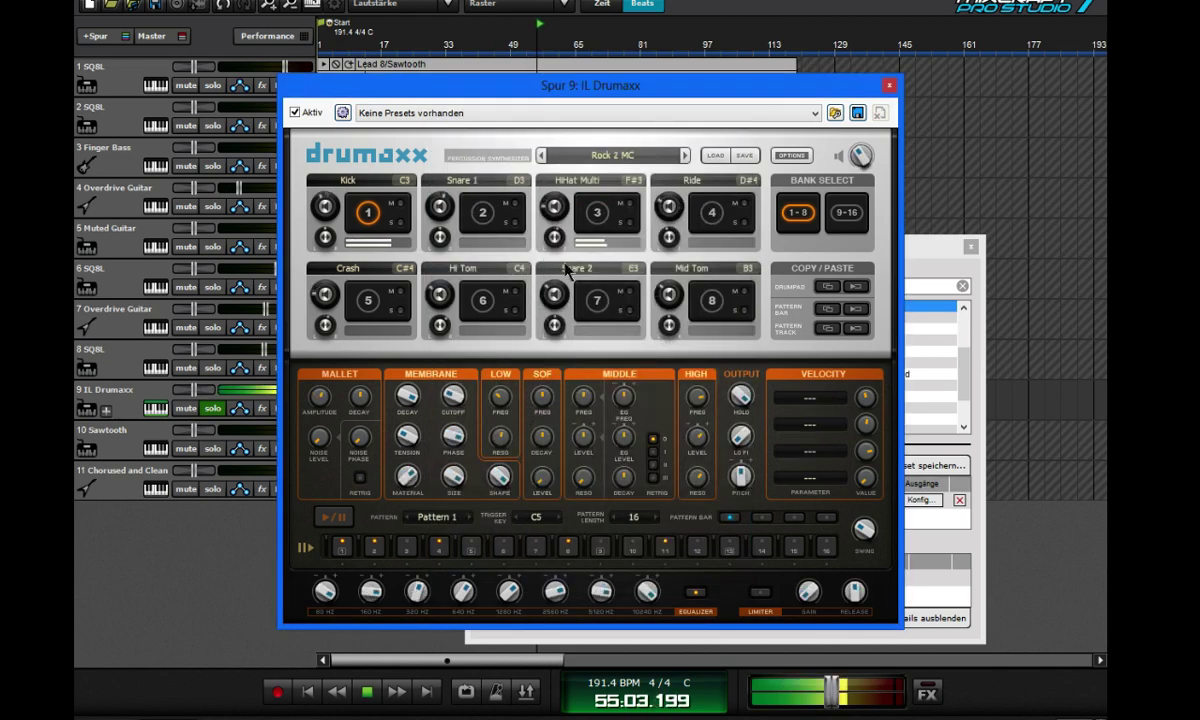
- Try the Damped Funk Comp SPYRO and 70s Beats FG kits in Drumaxx, then close its editor
left_click(591, 153)
left_click(501, 344)
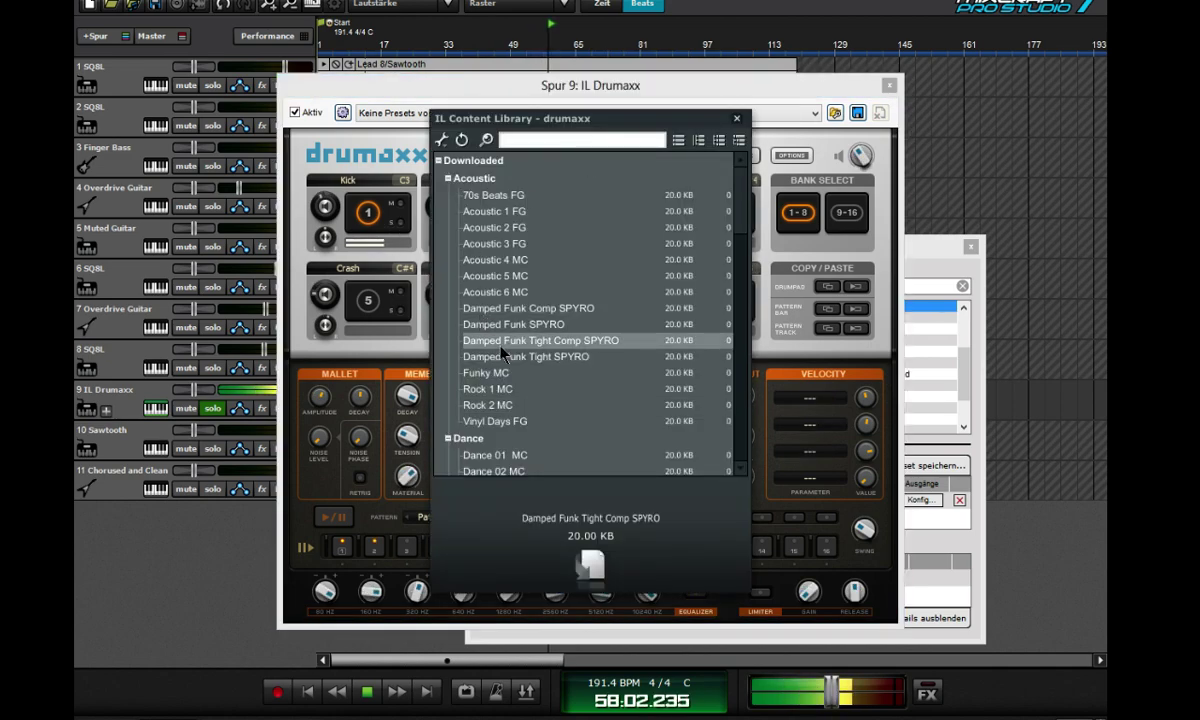
double_click(495, 308)
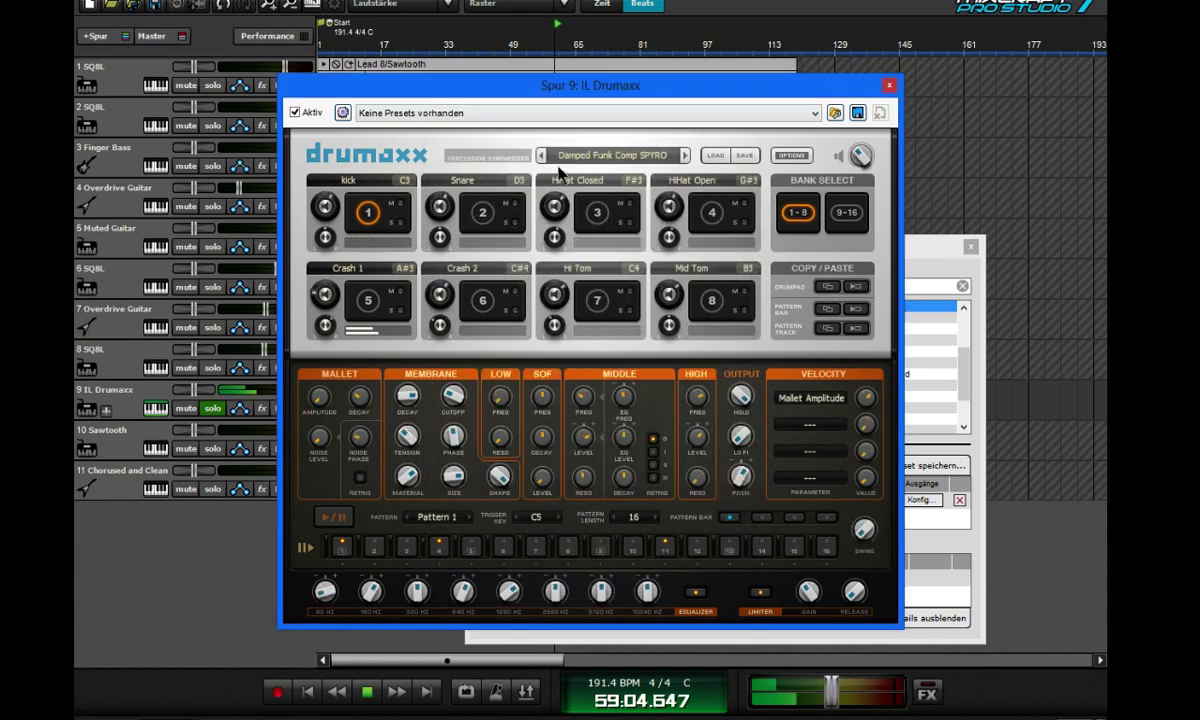
left_click(536, 150)
double_click(480, 195)
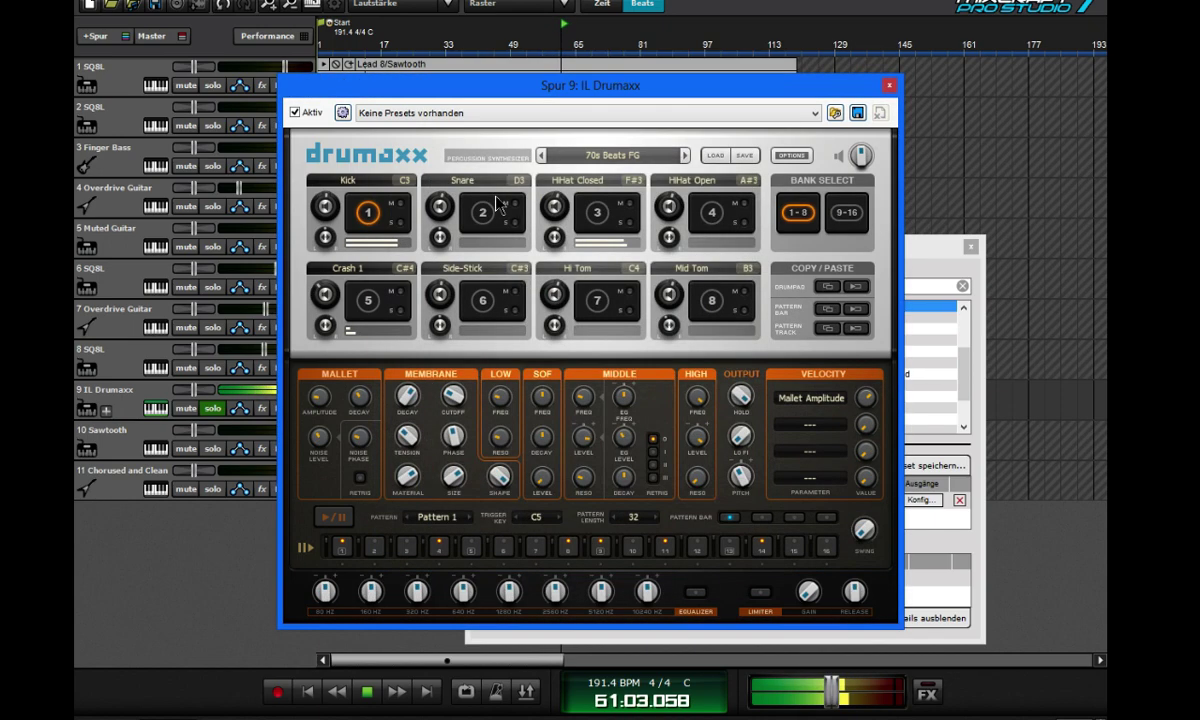
left_click(888, 87)
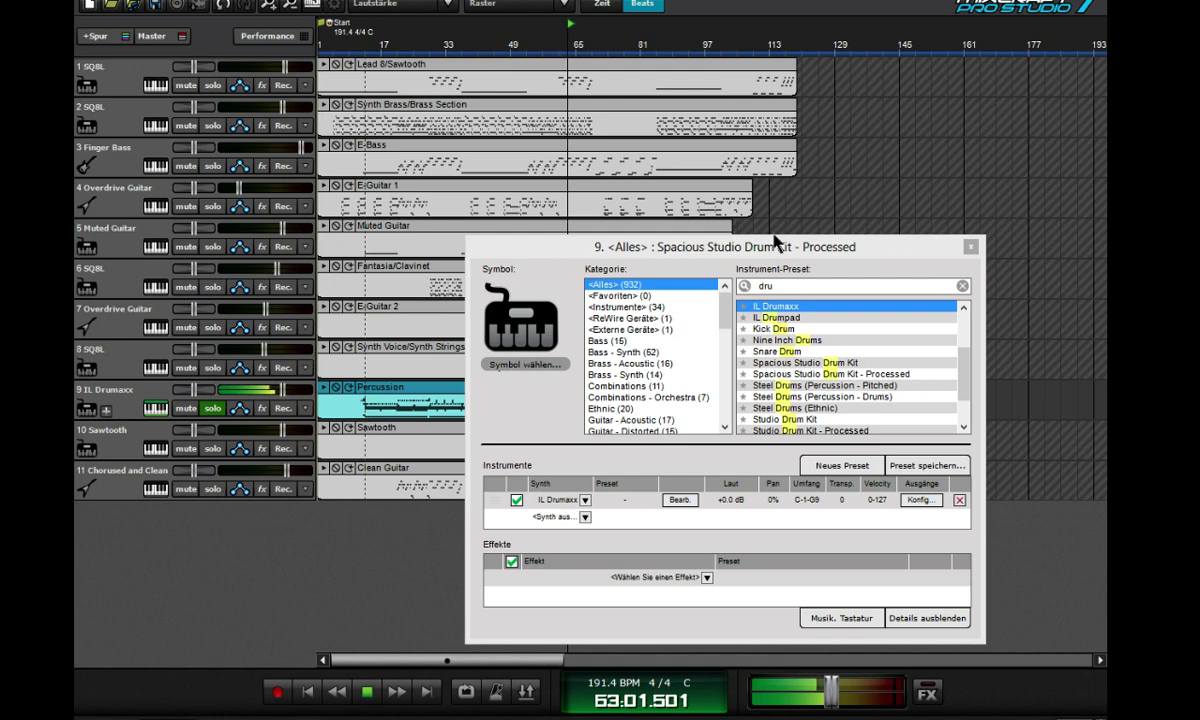
- Compare Drum Machine Kit 1, Drum Machine Kit 2 and Acoustica Studio Drums on track 9, settle on Drum Machine Kit 1 and close the instrument window
left_click_drag(775, 243, 802, 198)
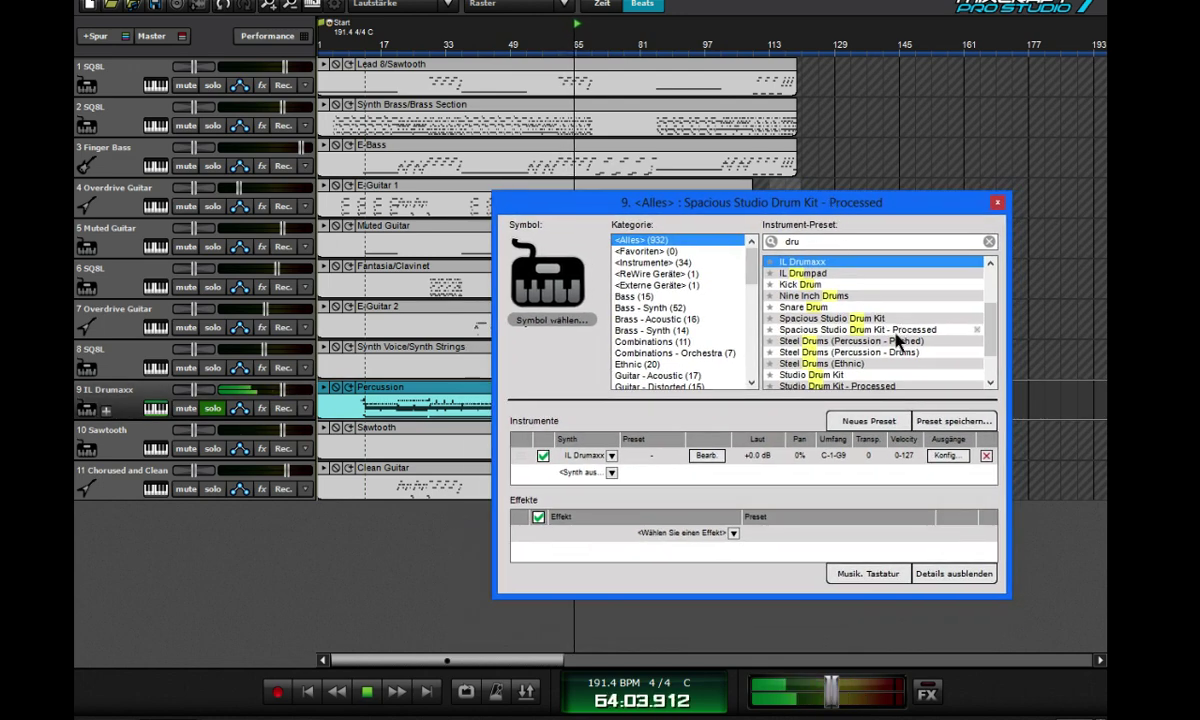
left_click_drag(988, 326, 975, 357)
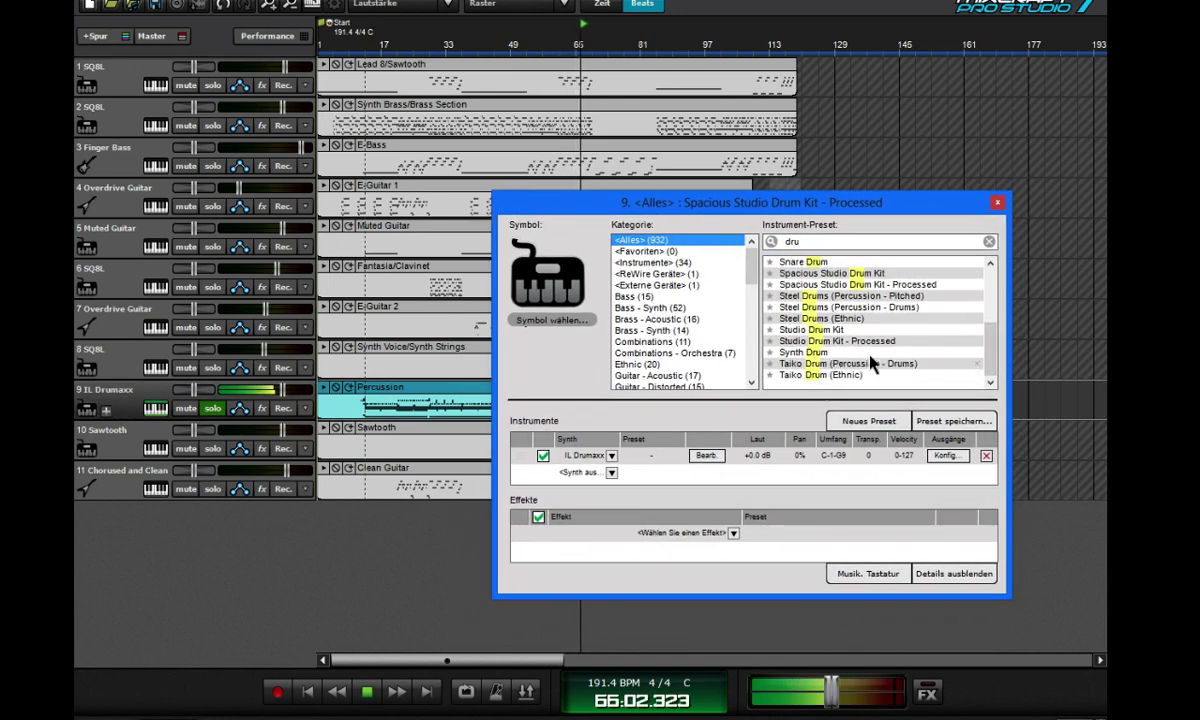
scroll(975, 357, "up", 4)
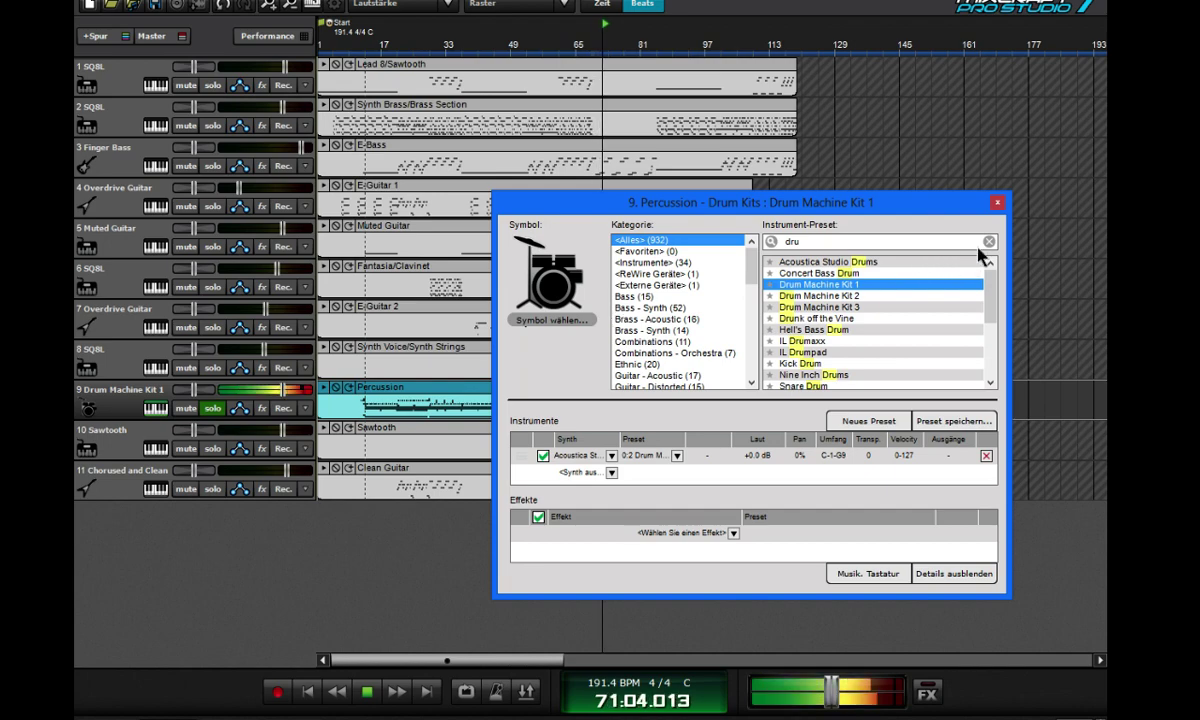
left_click(830, 295)
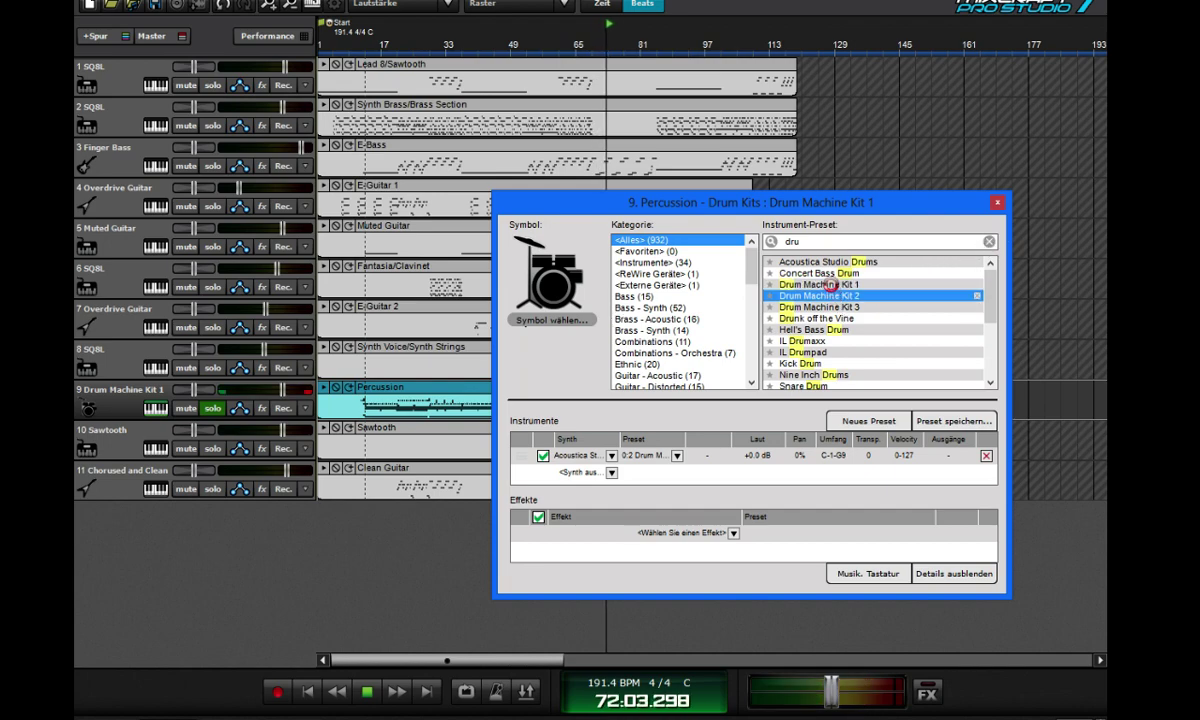
left_click(822, 284)
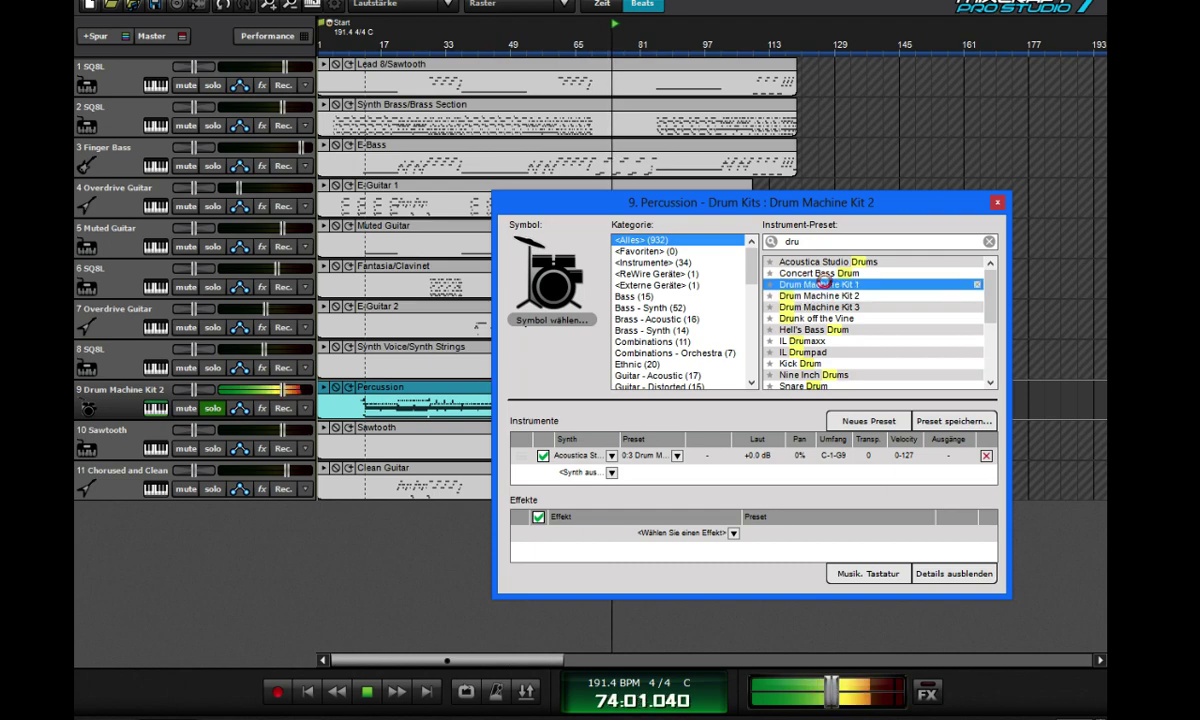
left_click(809, 263)
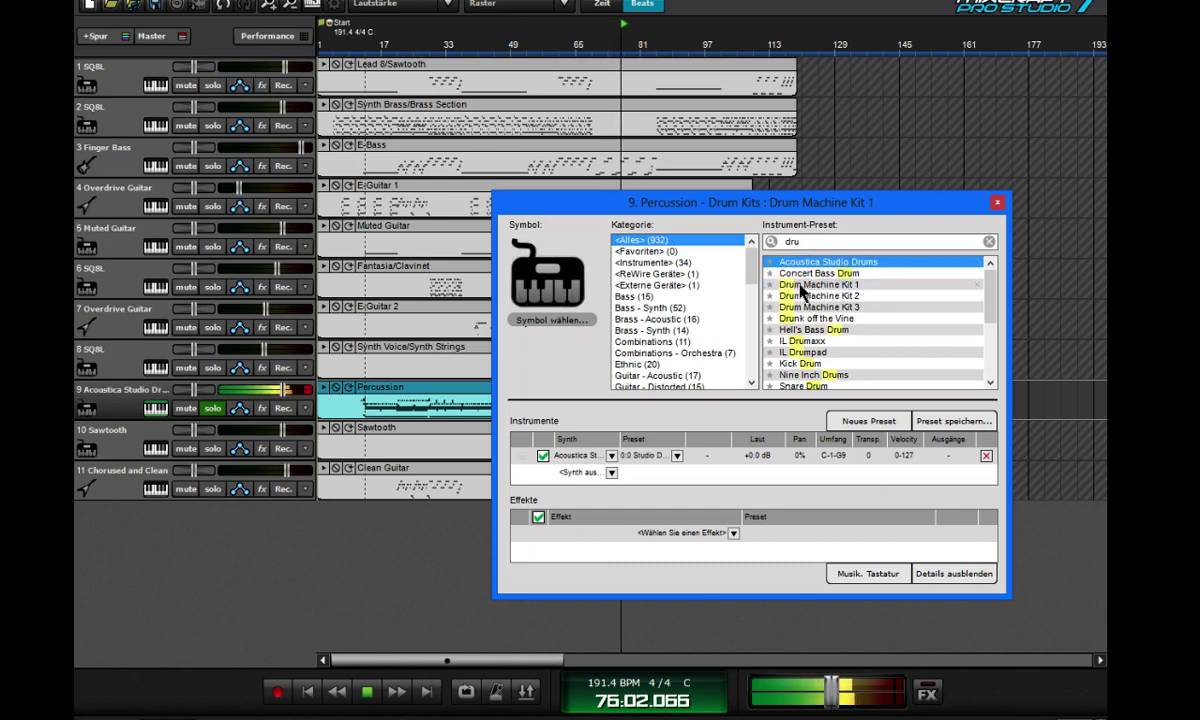
left_click(796, 285)
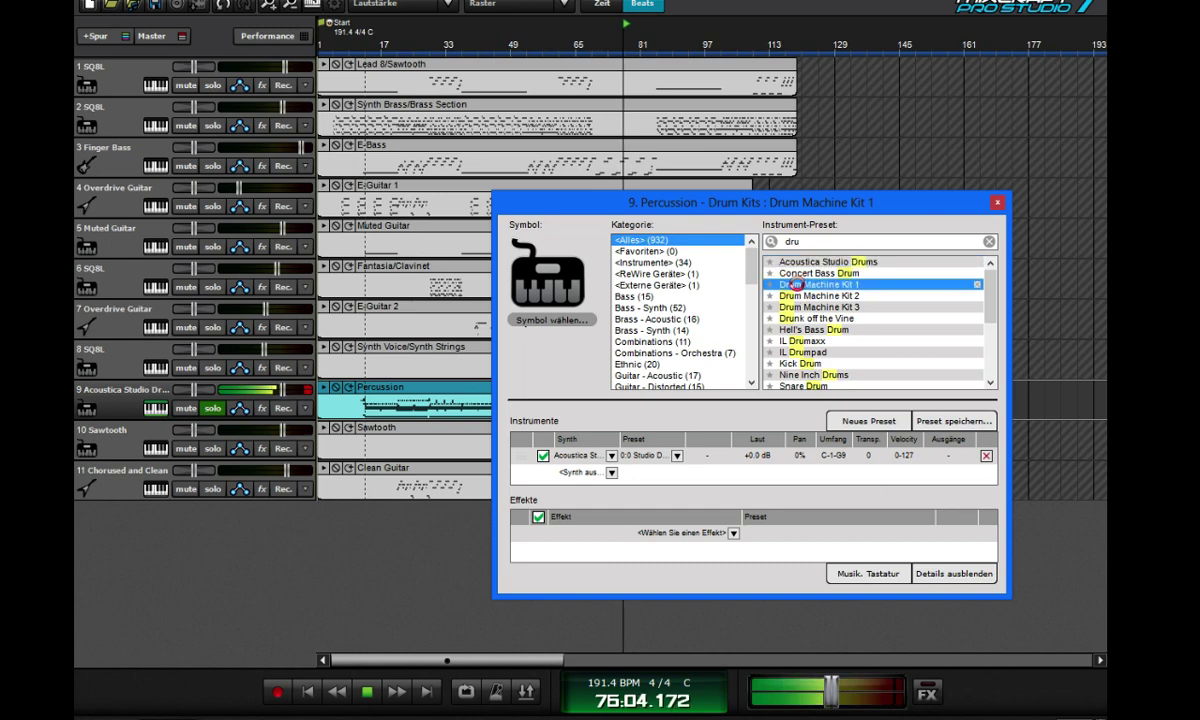
left_click(996, 202)
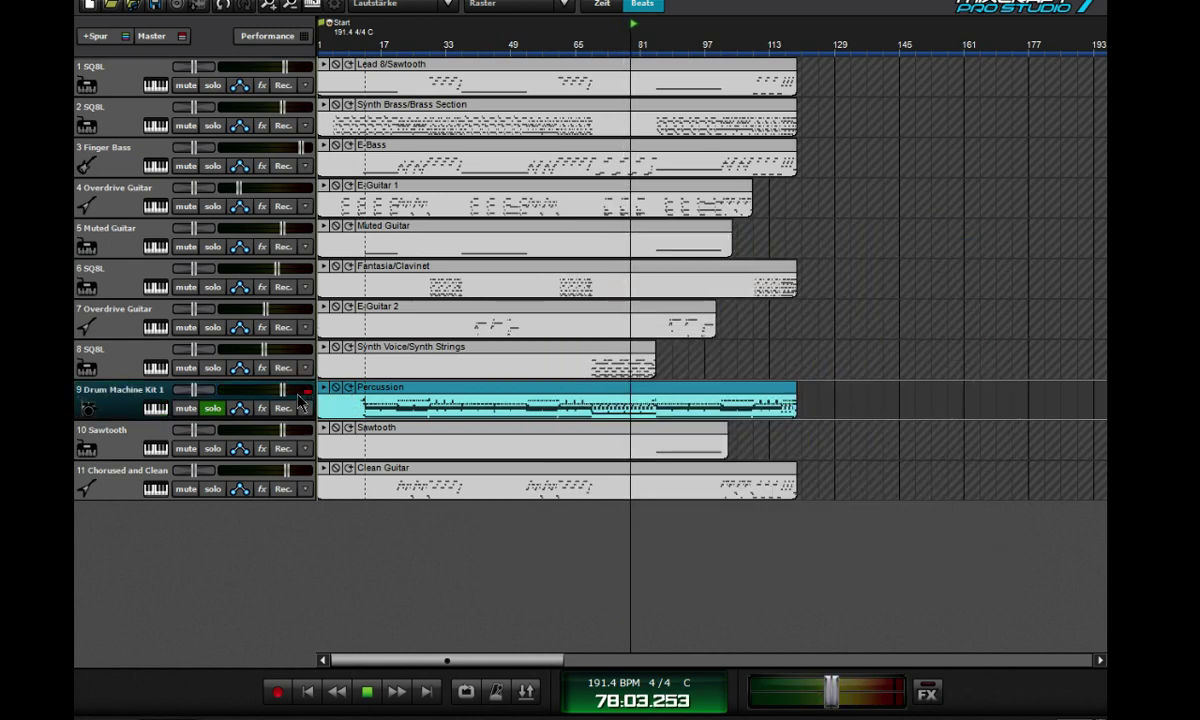
- Lower the volume of drum track 9 slightly, turn off its solo and return to the song's start
mouse_move(281, 390)
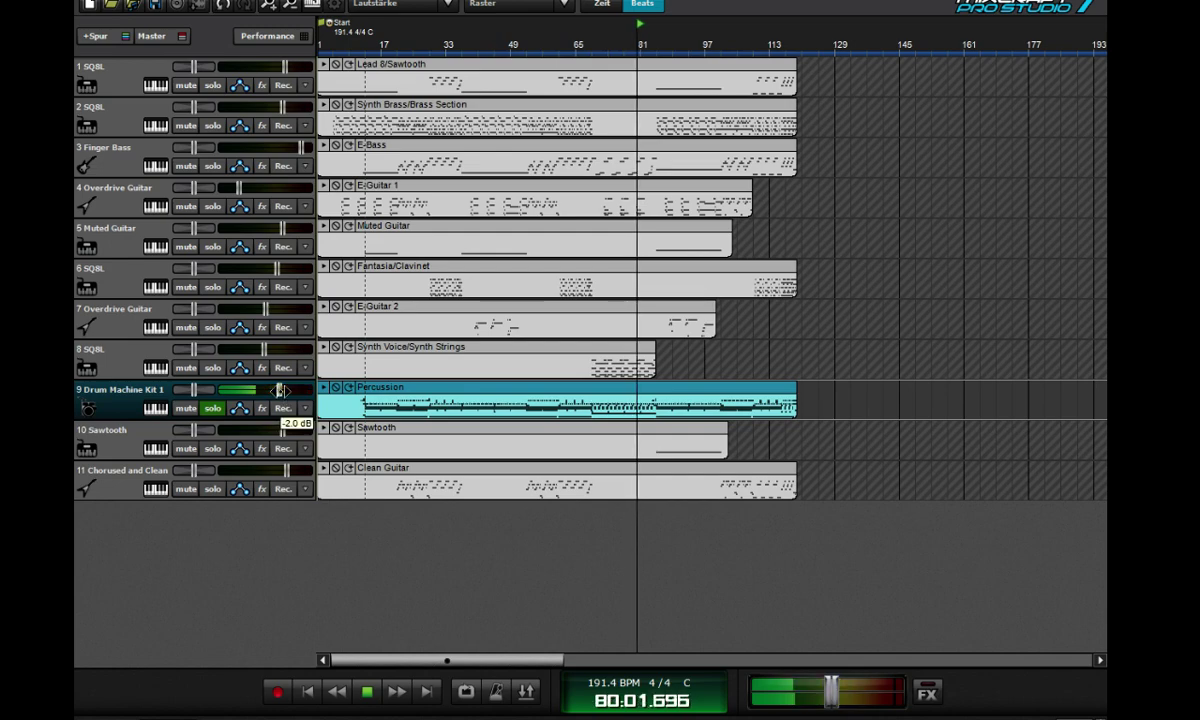
left_click(213, 408)
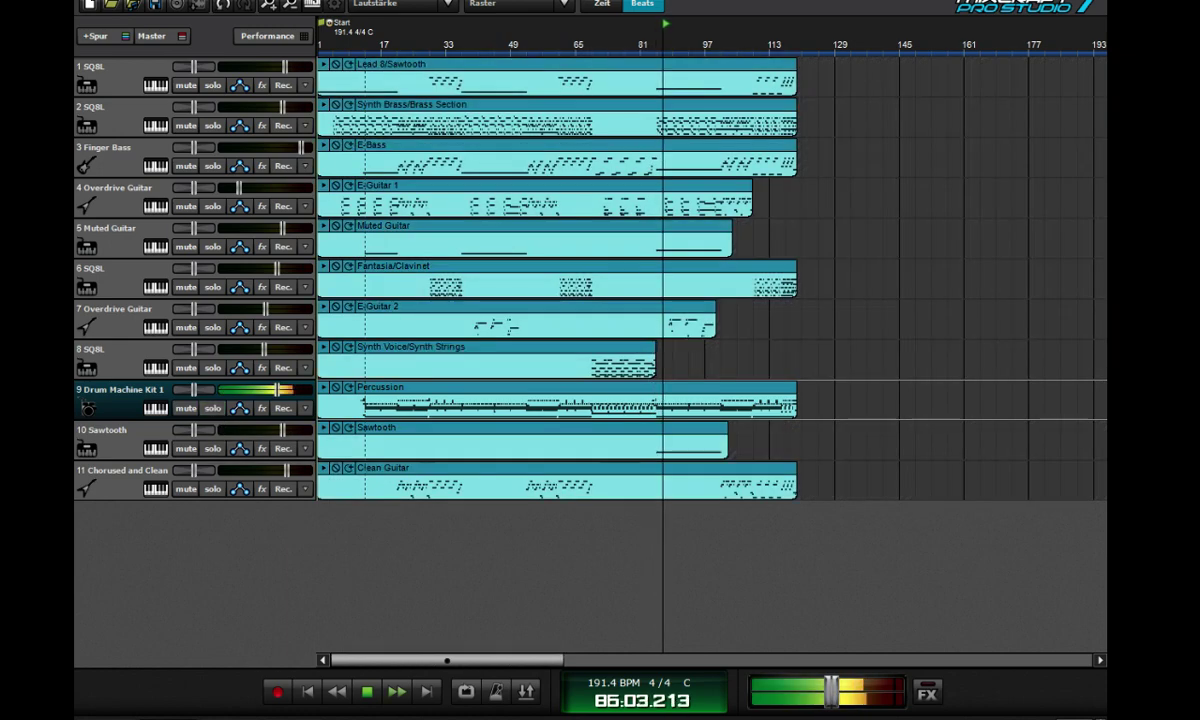
left_click(364, 692)
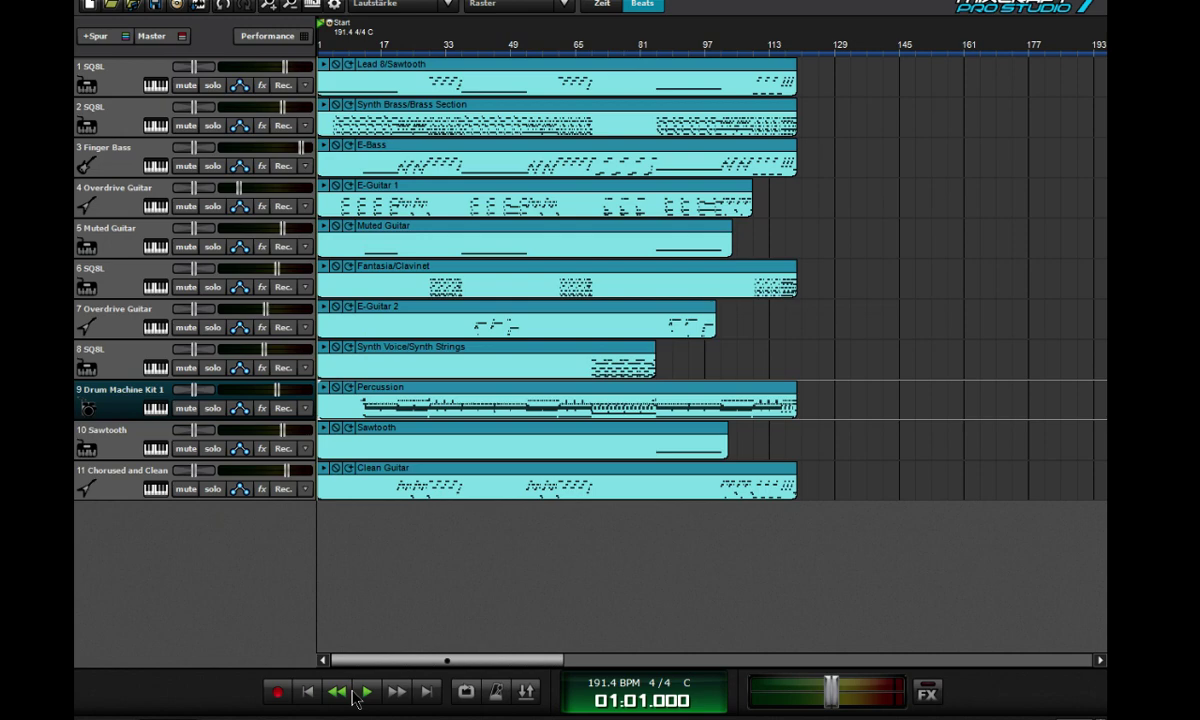
left_click(362, 692)
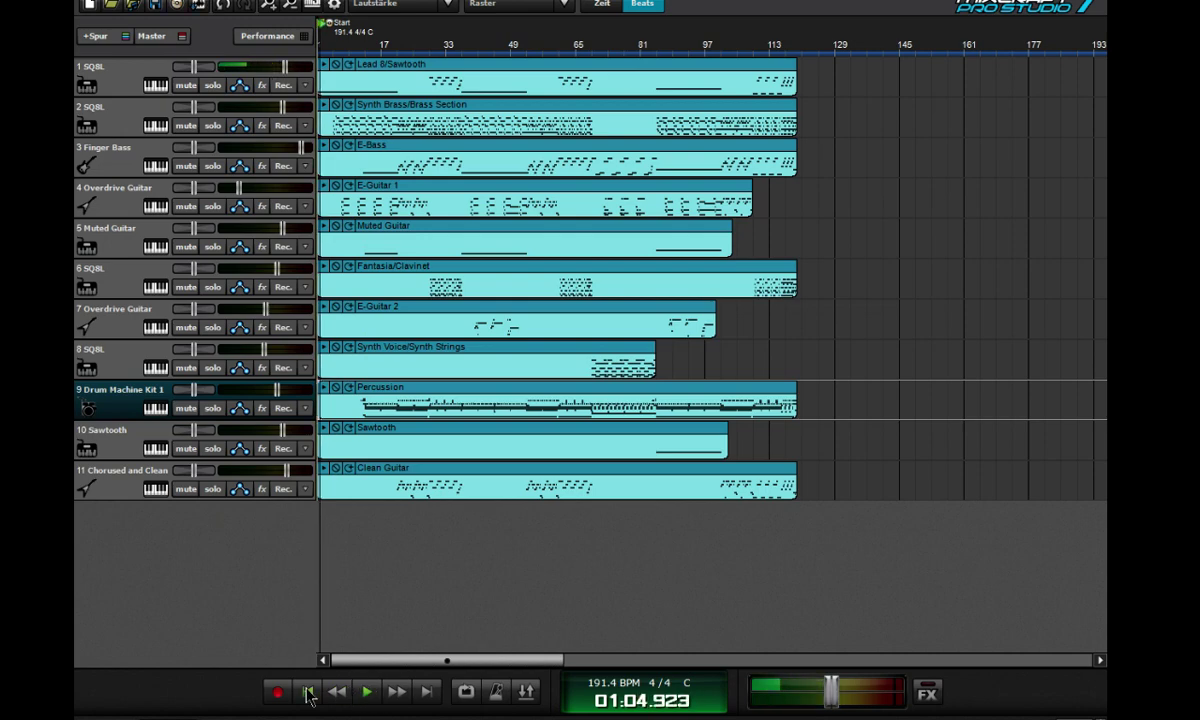
left_click(308, 692)
- Replace the instrument of track 10, Sawtooth, with the SQ8L synth
double_click(188, 425)
type("s")
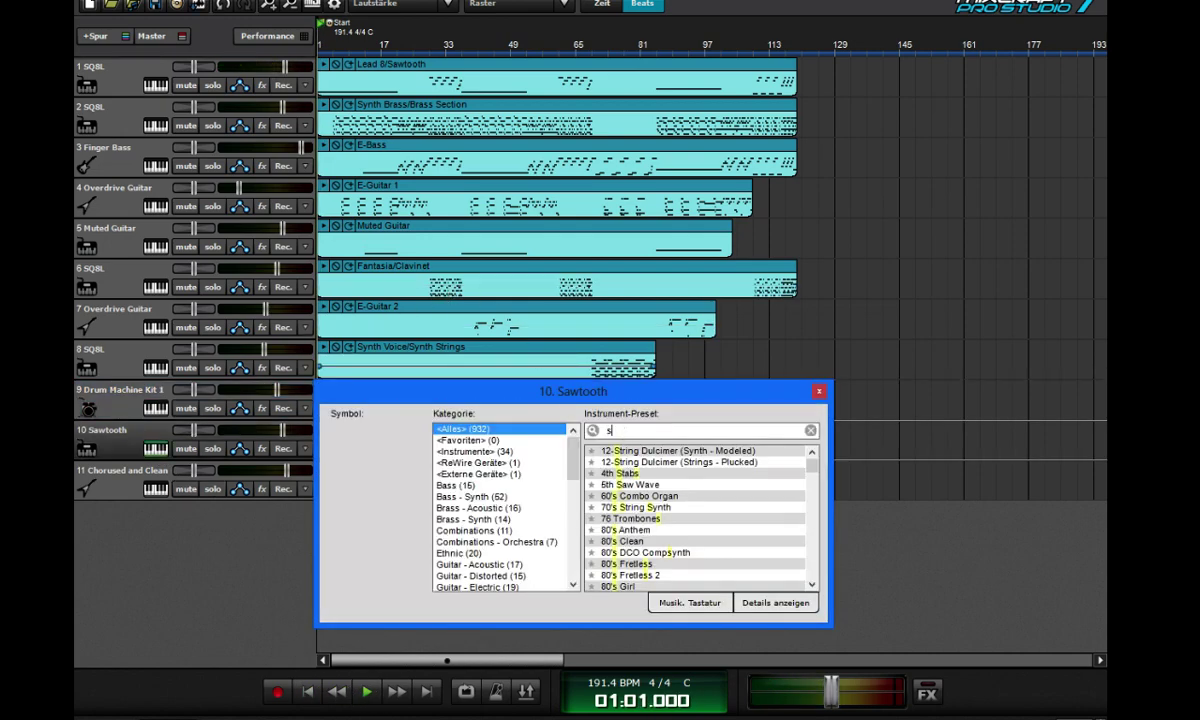
type("q")
left_click(638, 508)
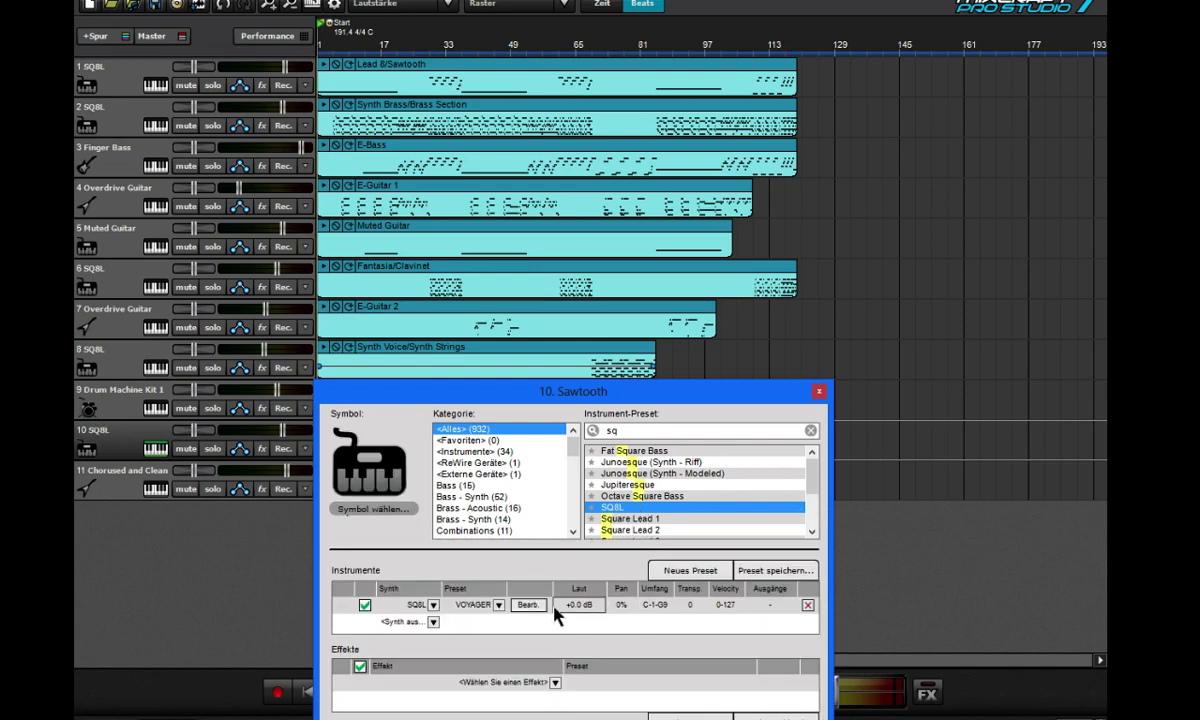
- Load the LEAD-DELAY1 program from Bank B in track 10's SQ8L editor and close the instrument windows
left_click(498, 605)
left_click(527, 605)
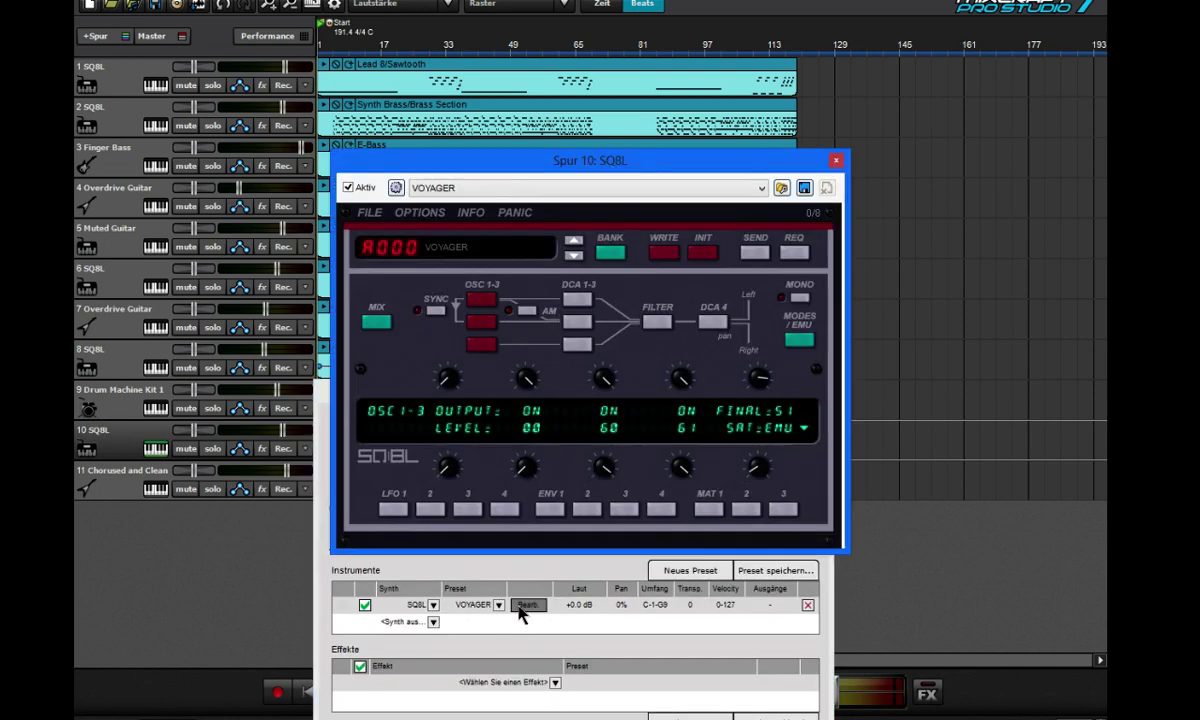
left_click(421, 258)
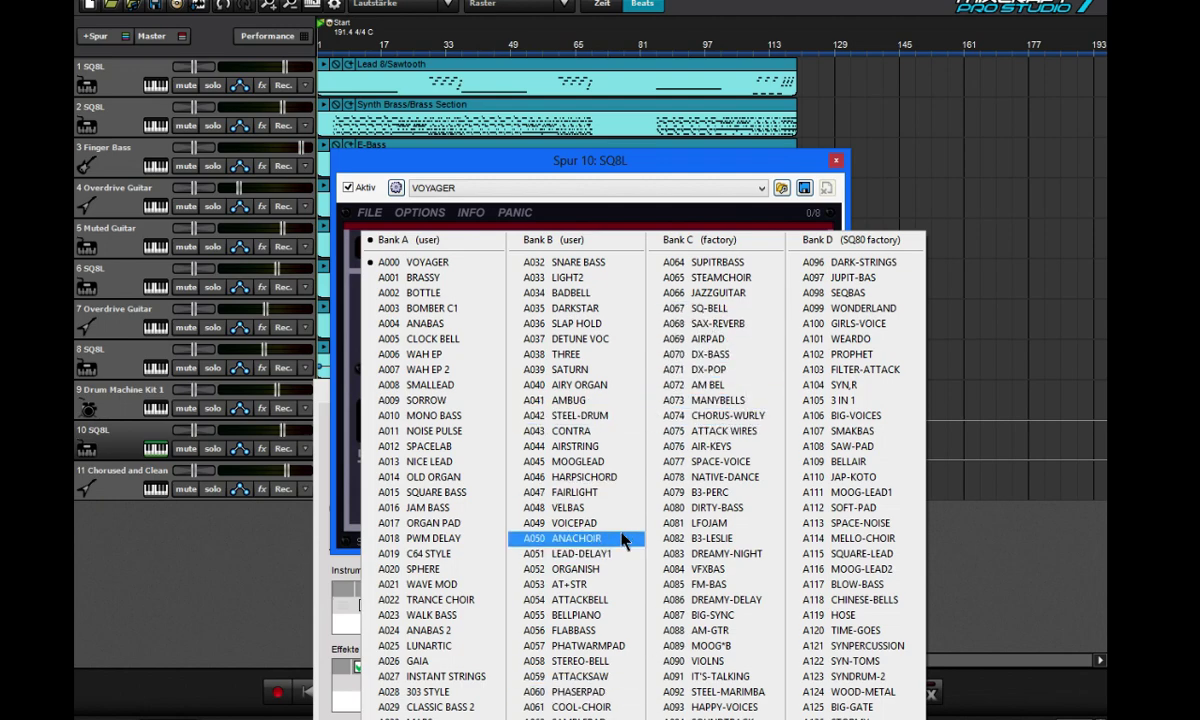
left_click(600, 554)
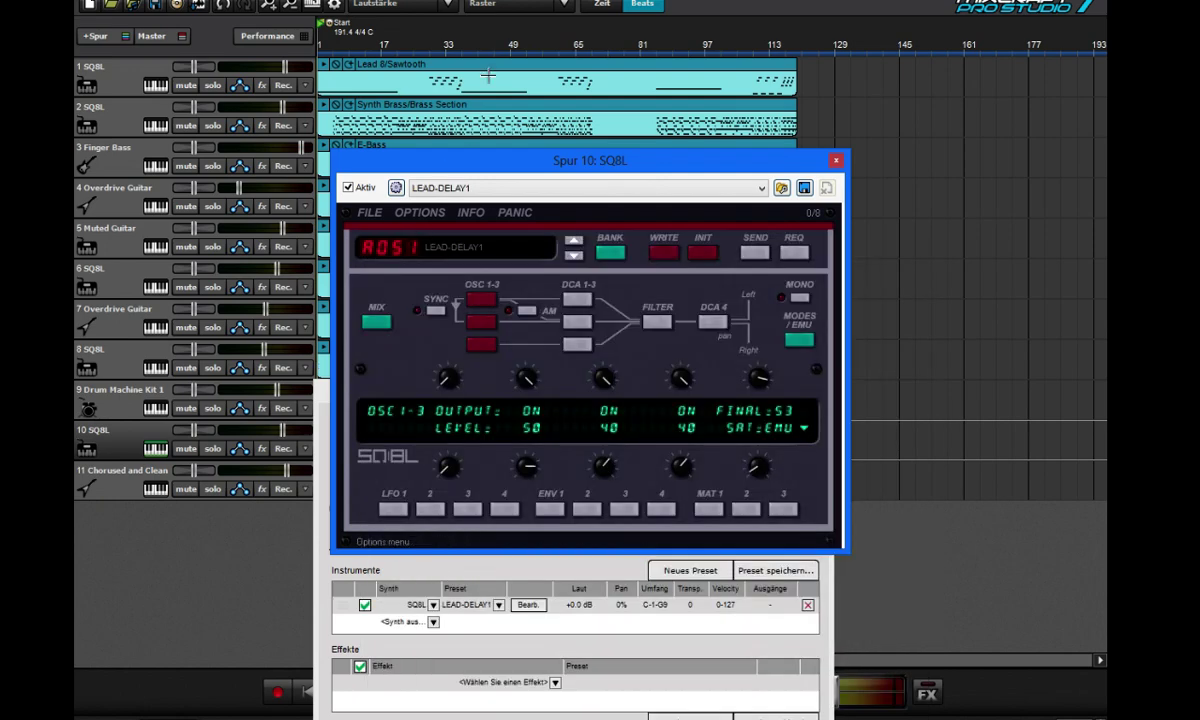
left_click(833, 161)
left_click(819, 393)
- Listen to track 10's SQ8L sound in the mix from about bar 81 and return to the song's start
key("space")
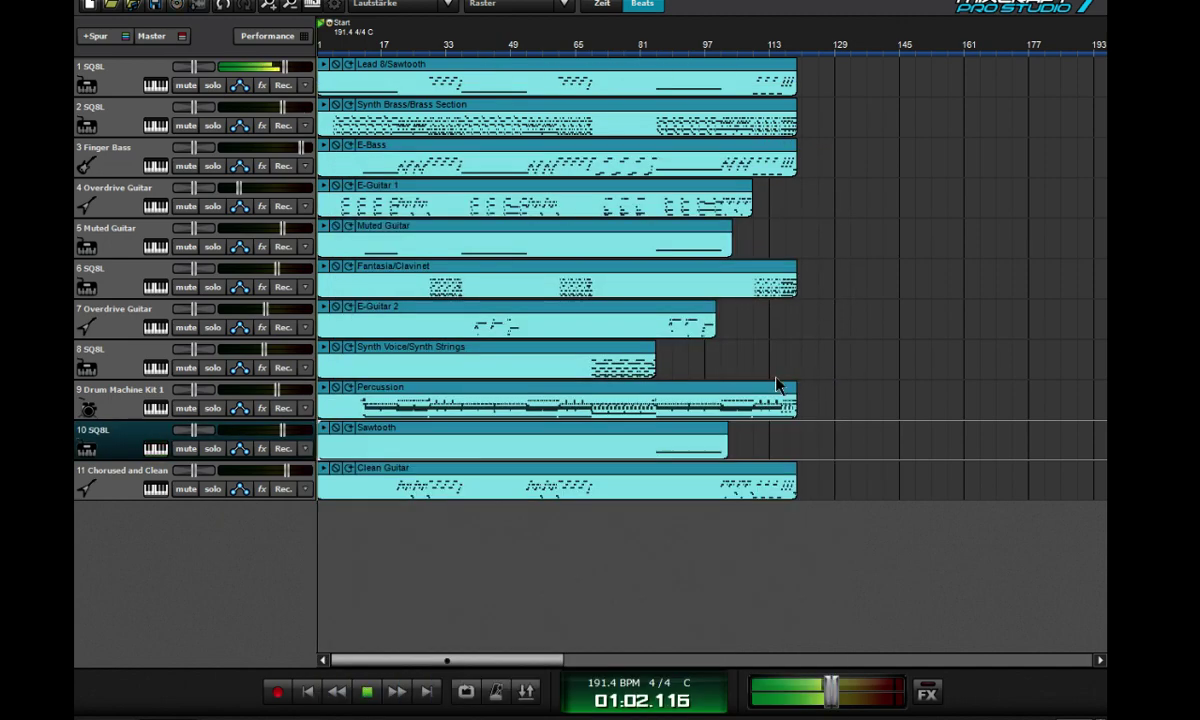
left_click(643, 50)
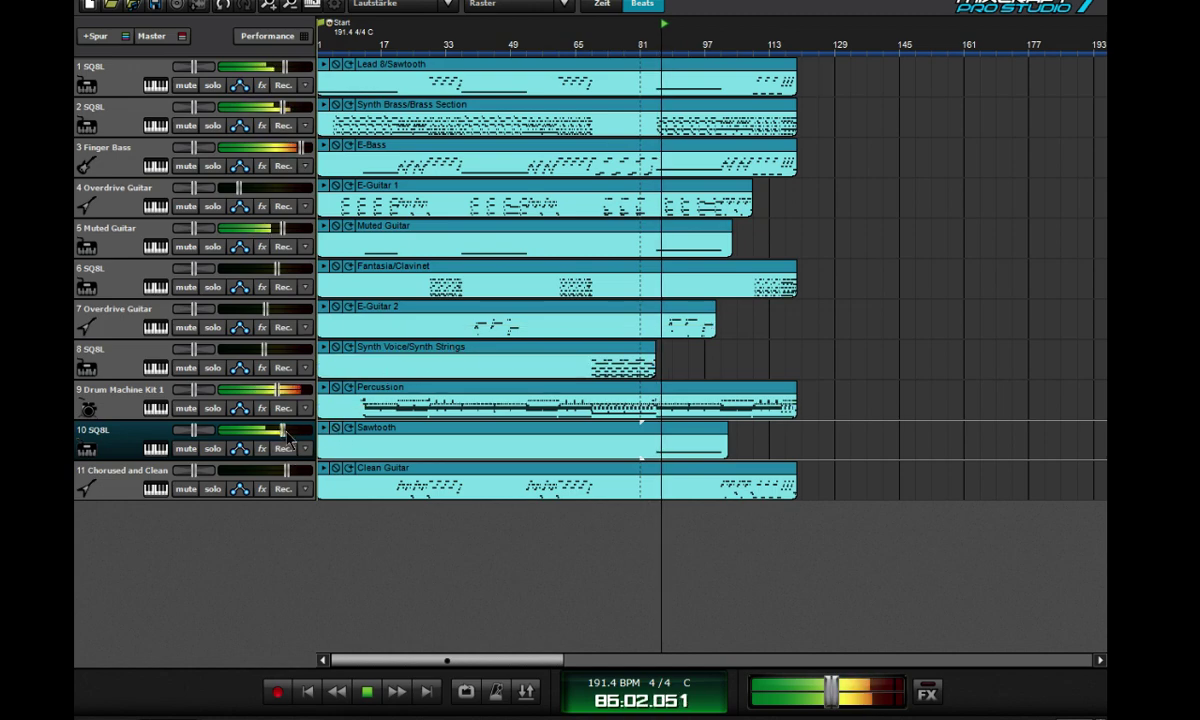
left_click_drag(283, 430, 298, 431)
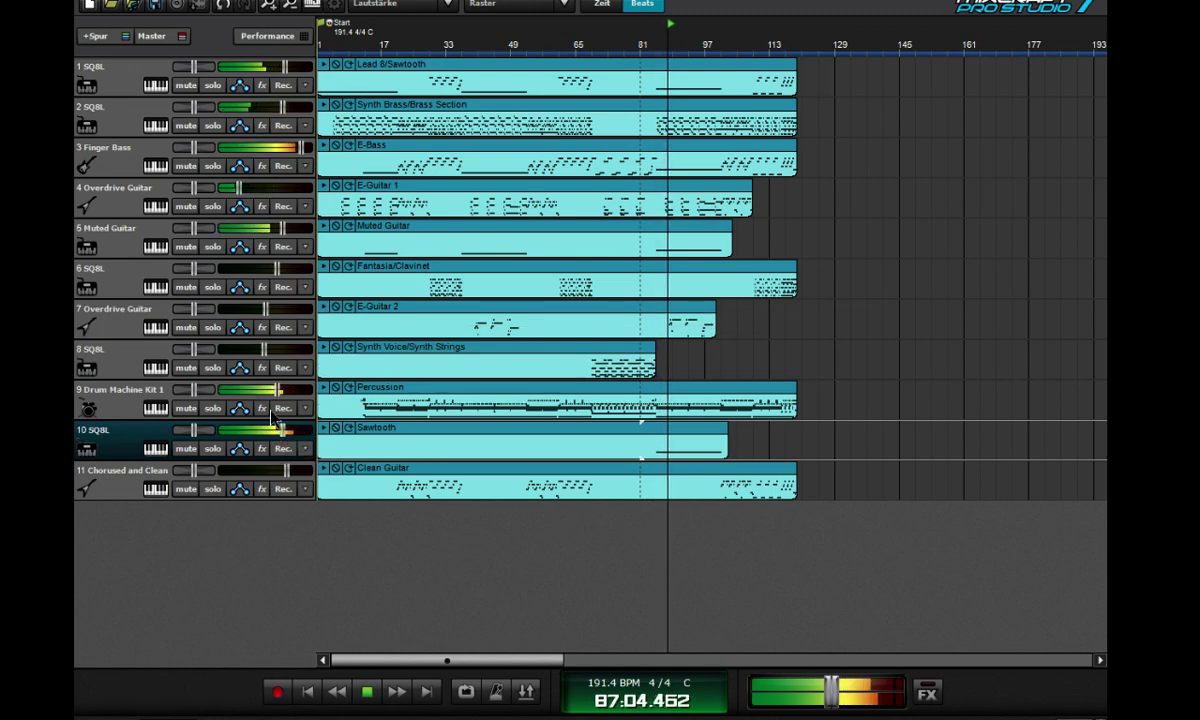
key("space")
left_click(338, 694)
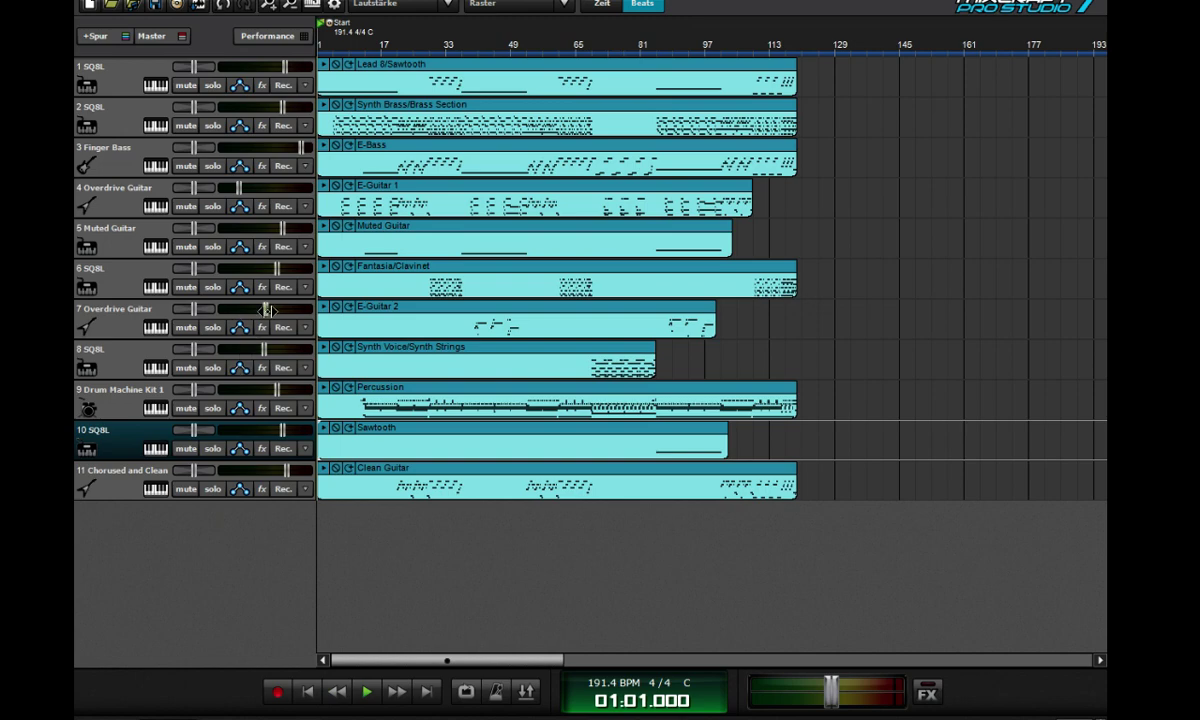
- Raise the volumes of track 7, track 4 and track 2 slightly
left_click_drag(268, 311, 271, 310)
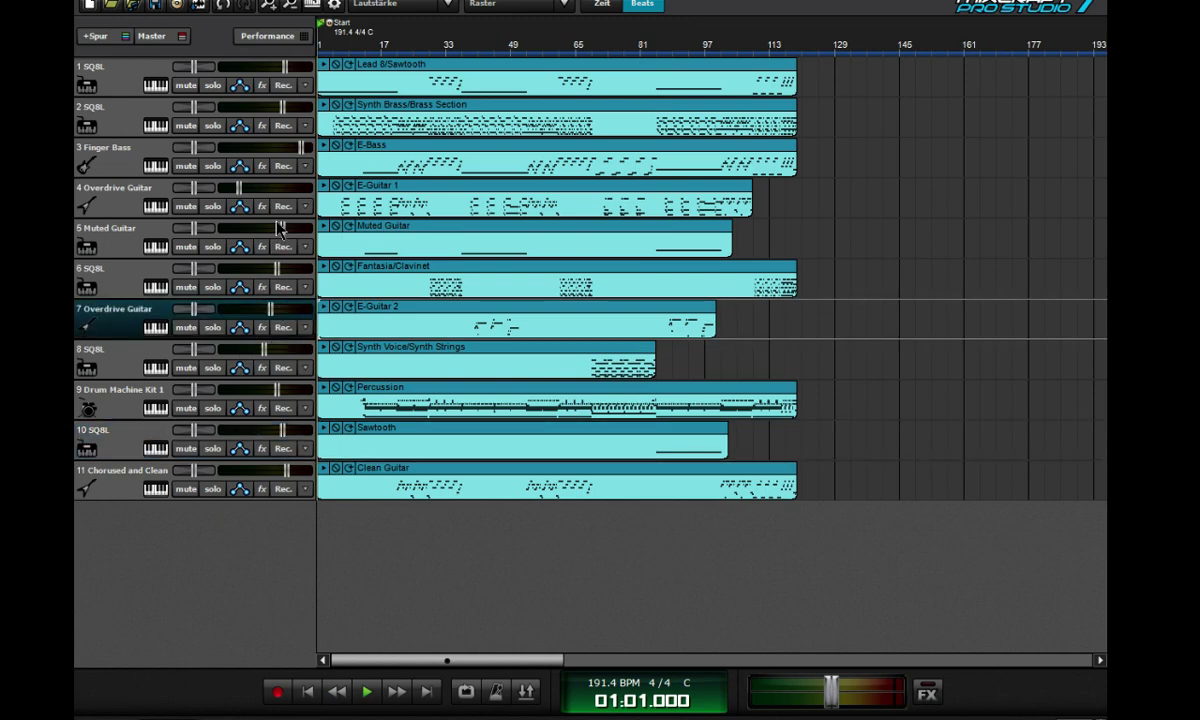
left_click(240, 188)
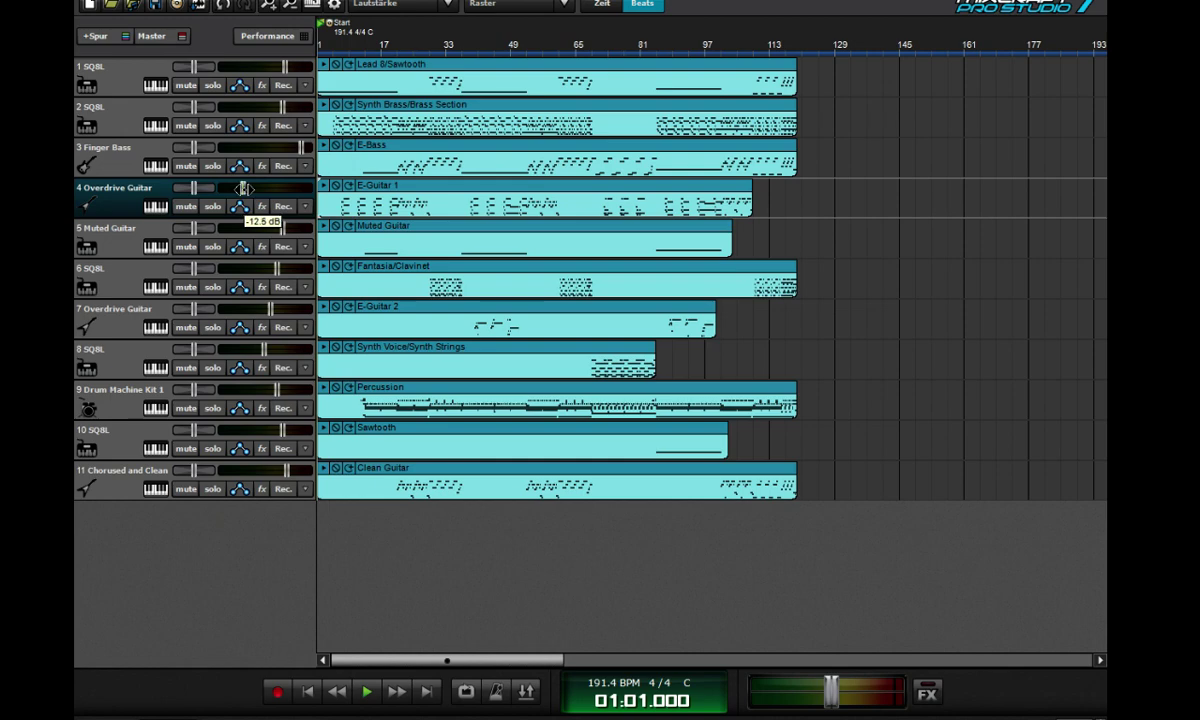
left_click(286, 106)
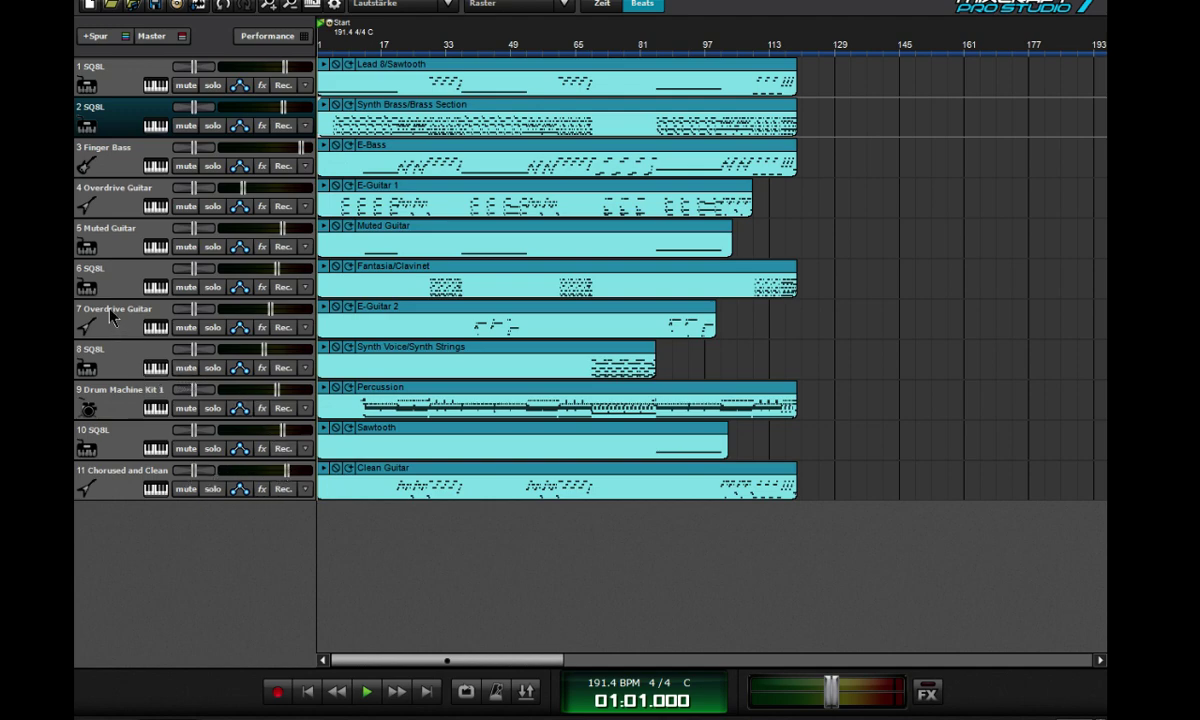
- Play the mix from the start, raise track 8's volume slightly and return to the song's start
key("space")
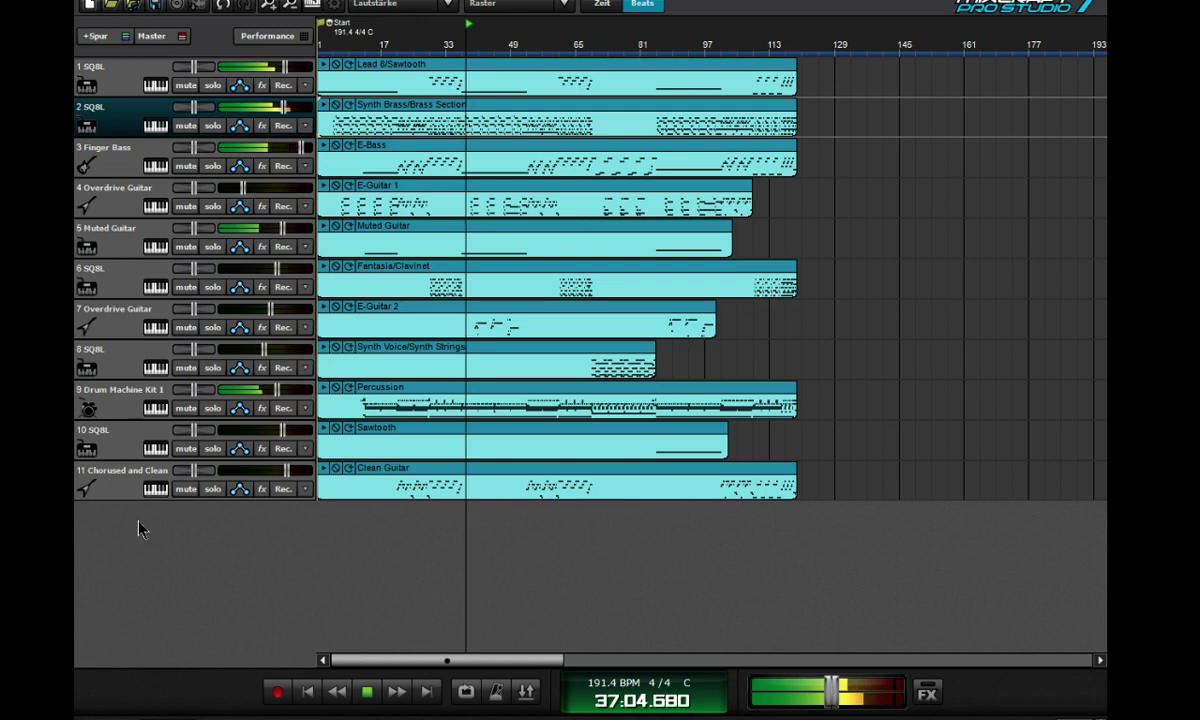
left_click(250, 358)
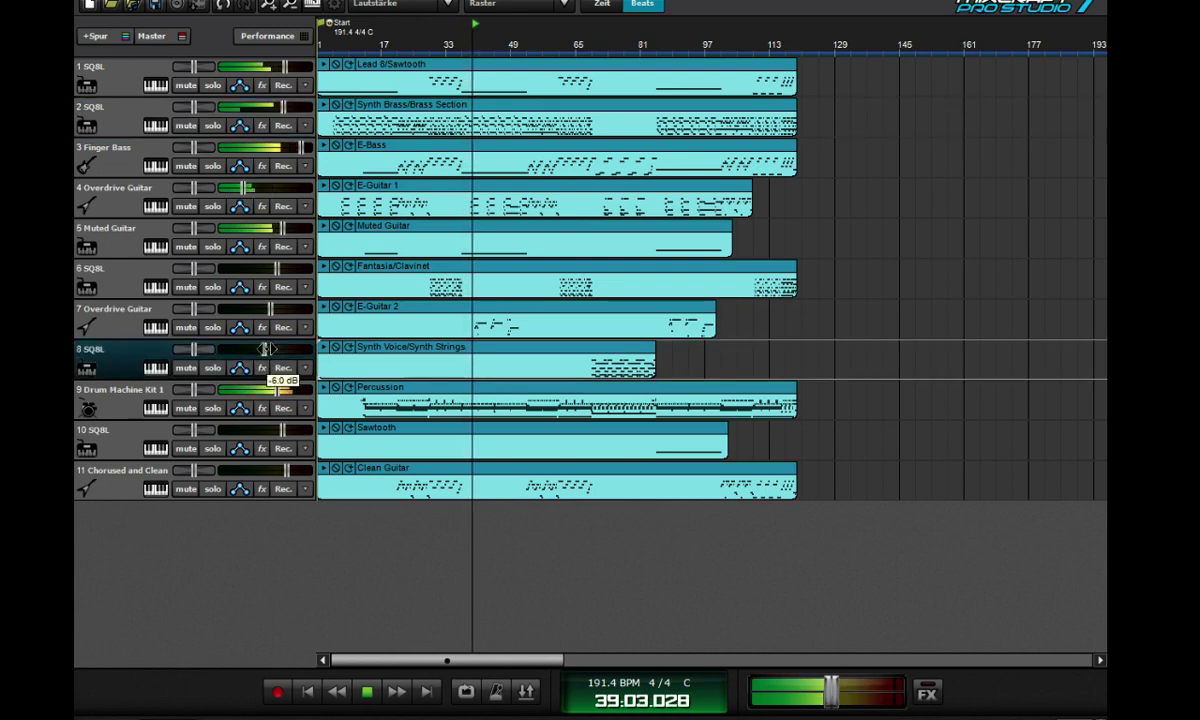
left_click(309, 692)
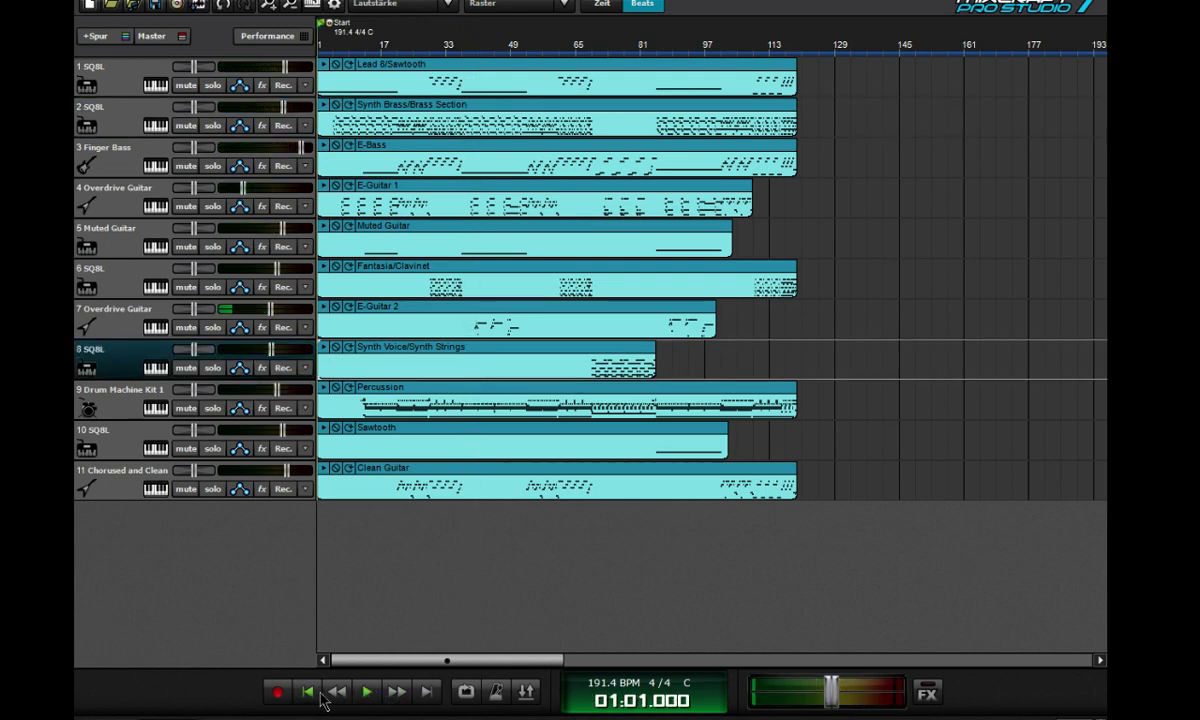
- Find "mut" among track 5's instrument presets and assign the Muted Guitar preset
left_click(147, 248)
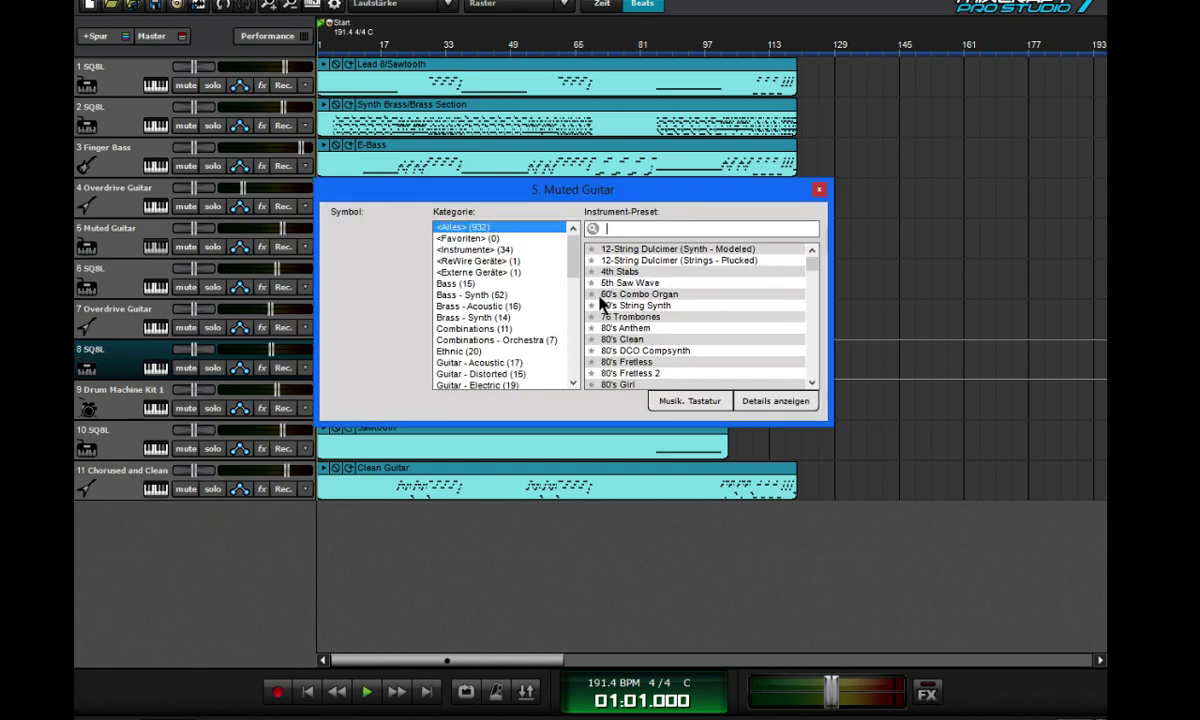
type("mut")
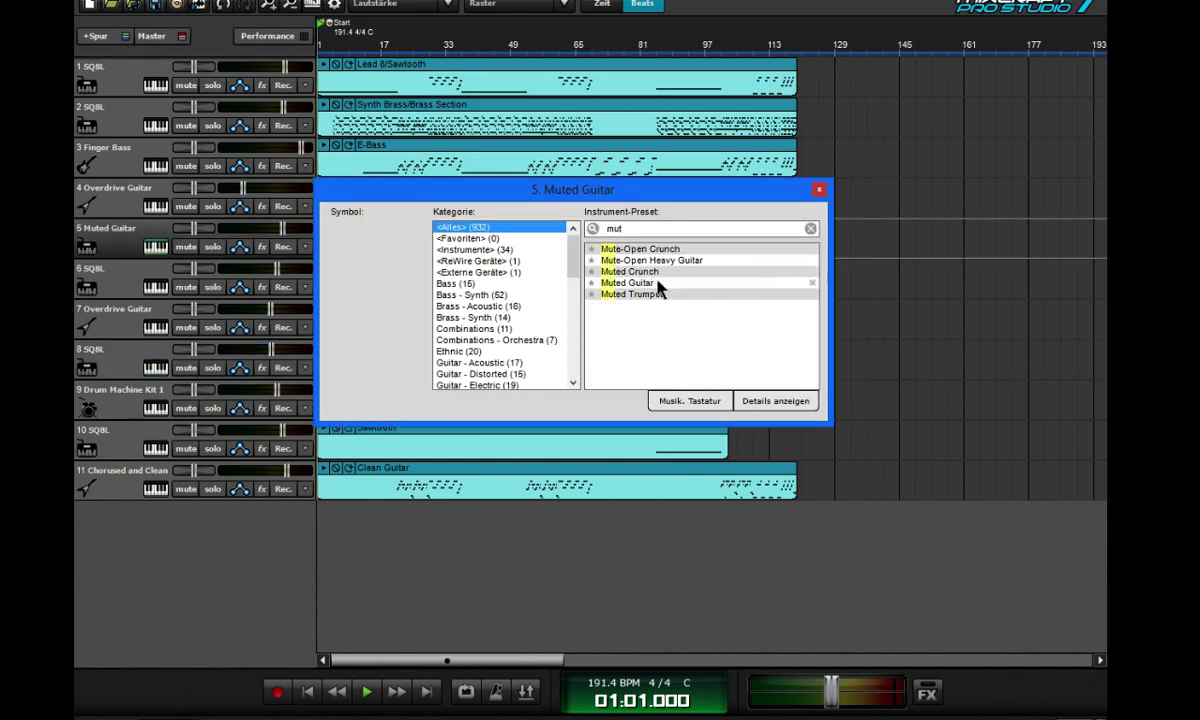
left_click(654, 284)
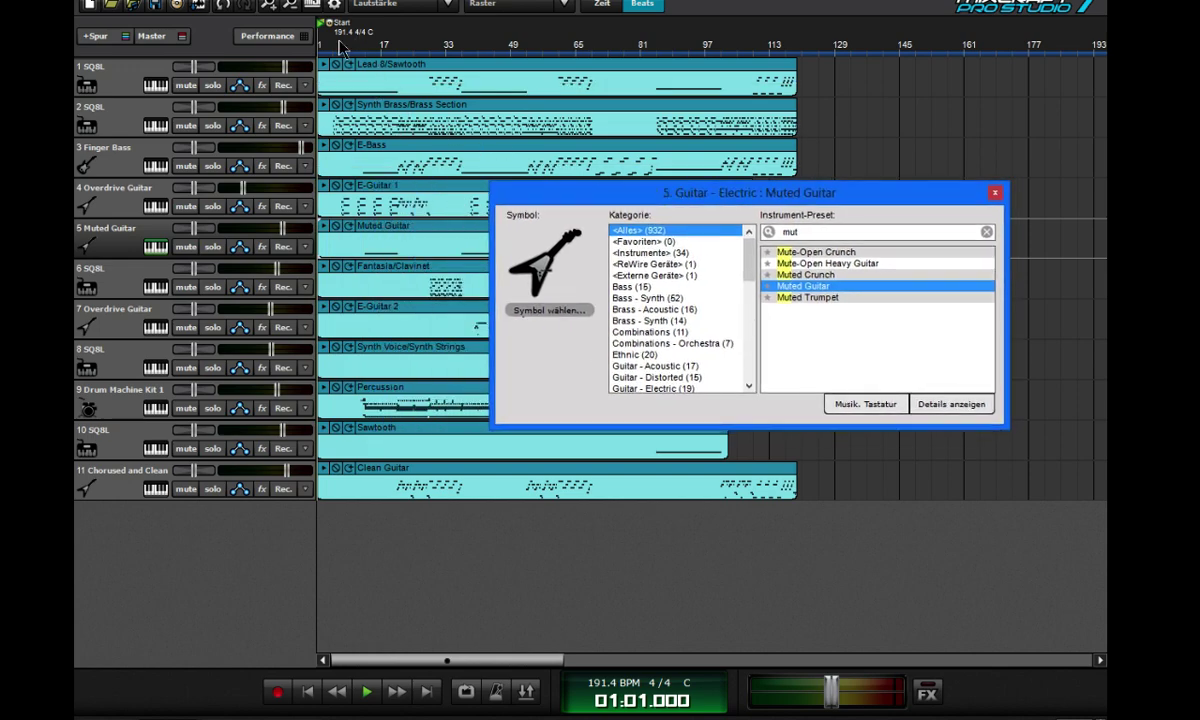
- Solo track 5 and listen to its guitar sound from about bar 13, moving the instrument window clear of the clip
left_click(348, 236)
key("space")
left_click(212, 246)
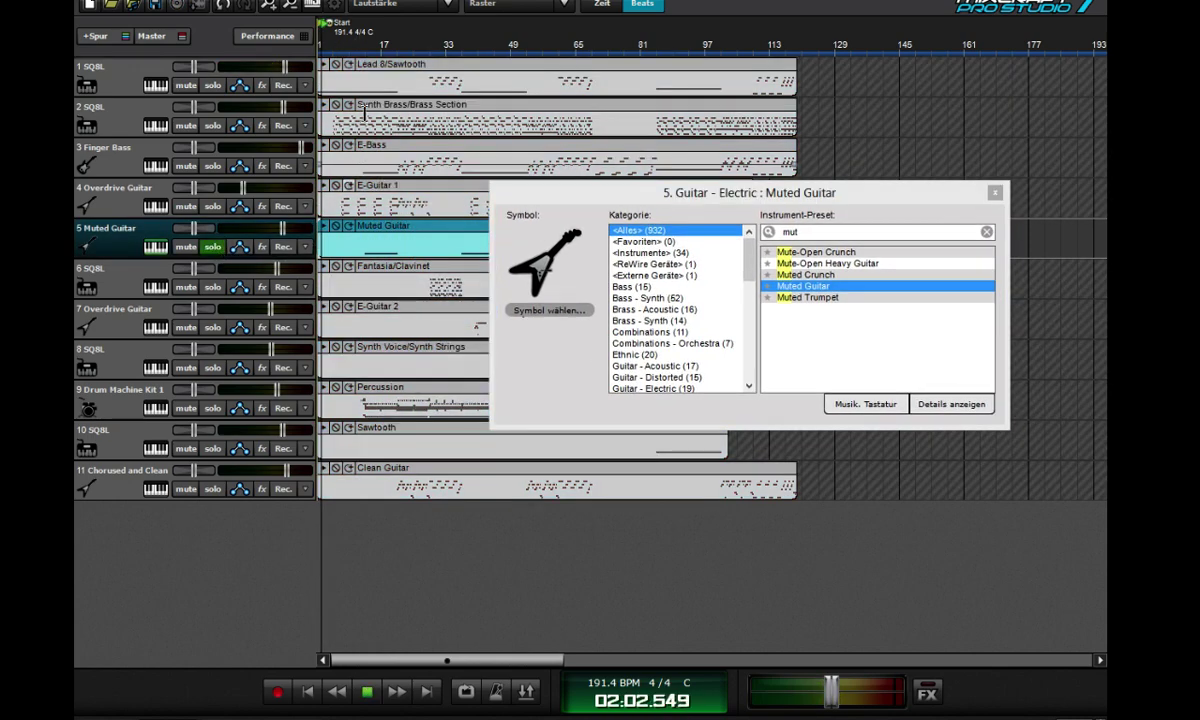
left_click(366, 50)
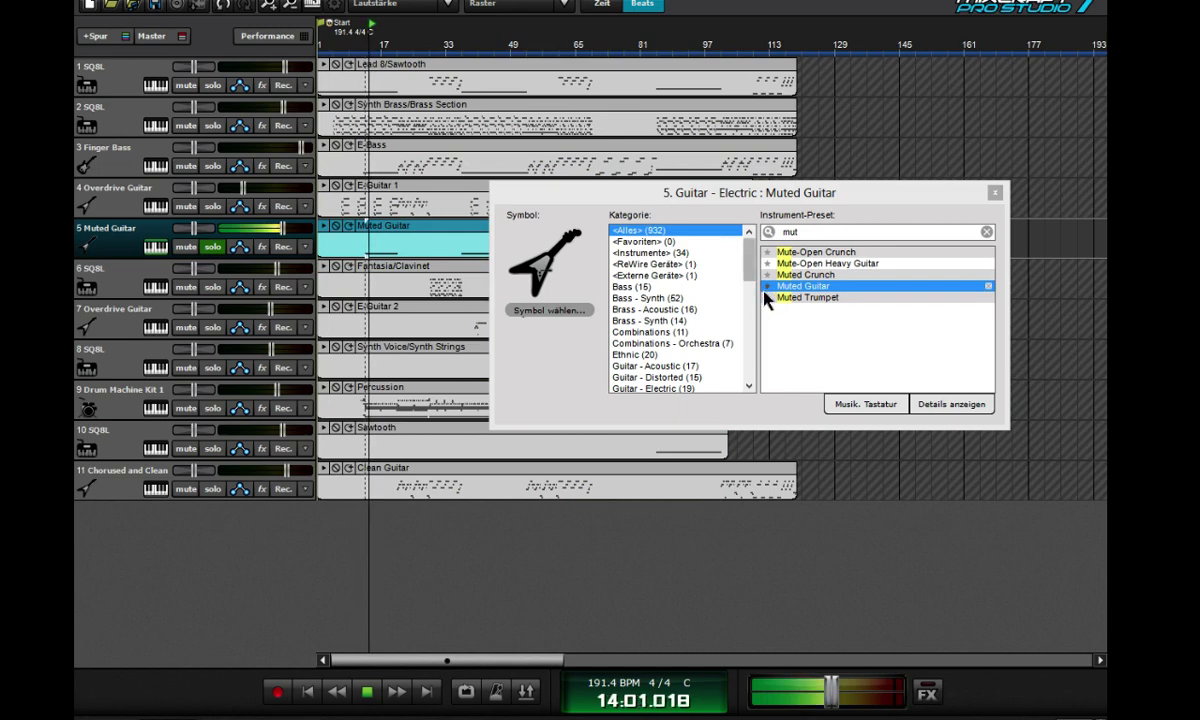
left_click_drag(607, 196, 553, 292)
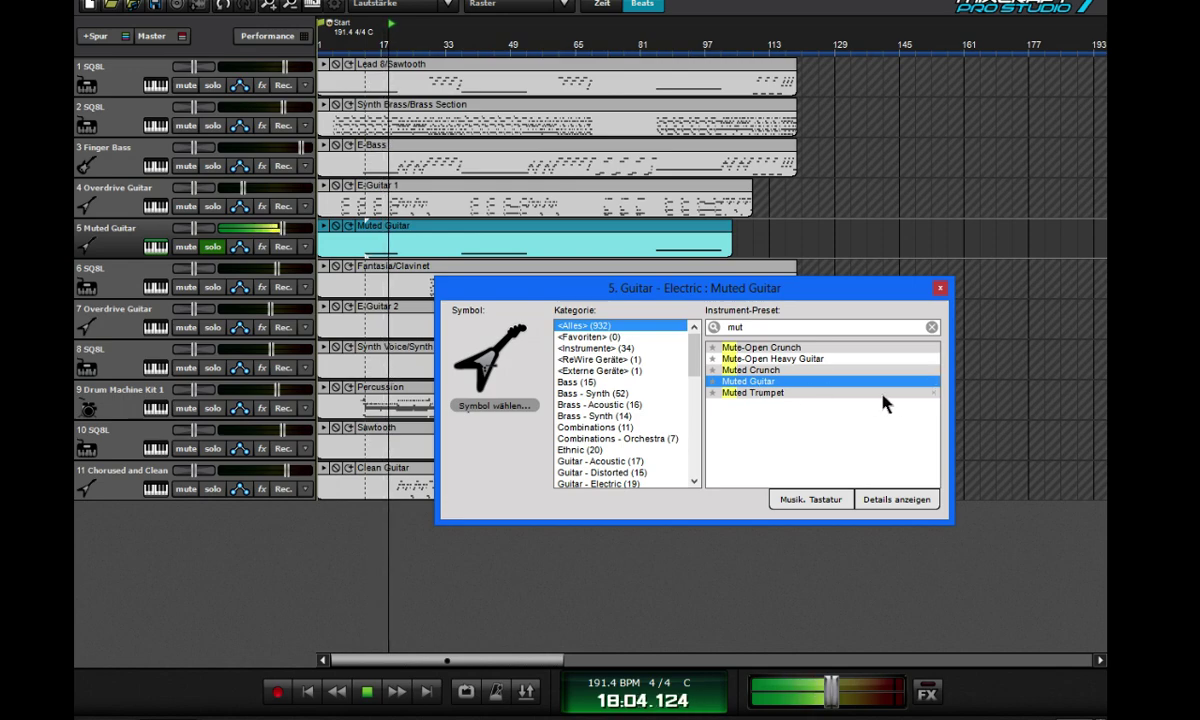
- Audition the Mute-Open Crunch preset on track 5, return to Muted Guitar and close the instrument window
key("Up")
key("Up")
key("Up")
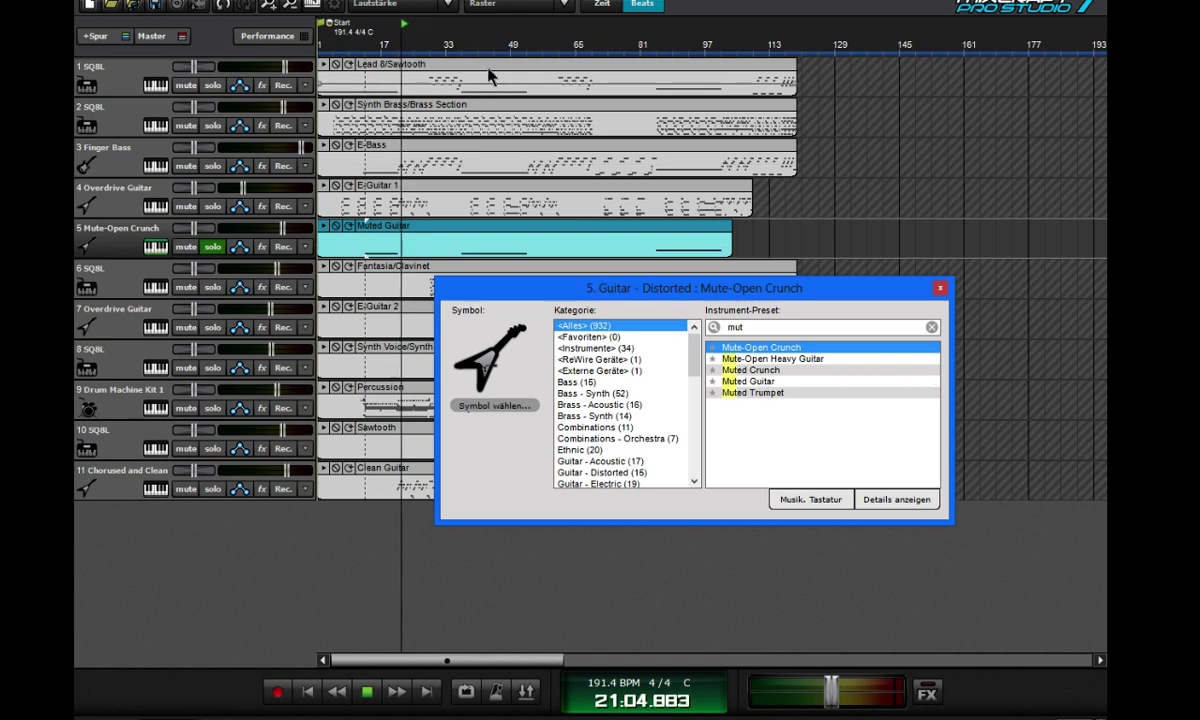
left_click(462, 46)
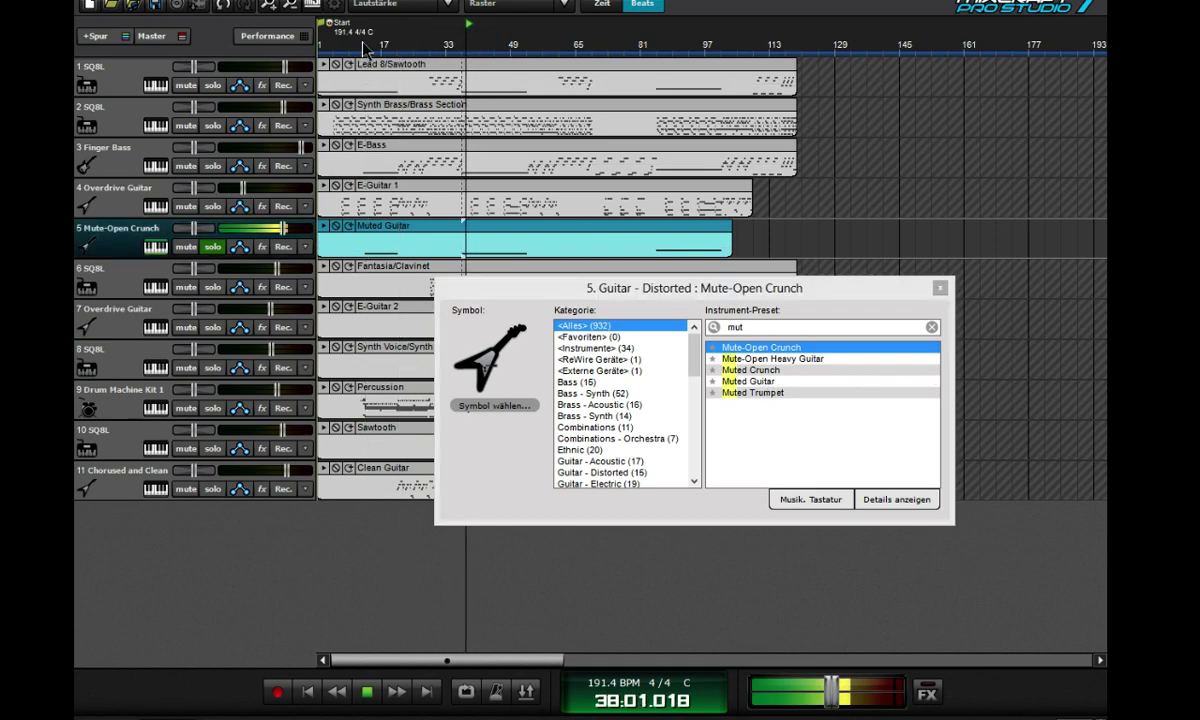
left_click(772, 381)
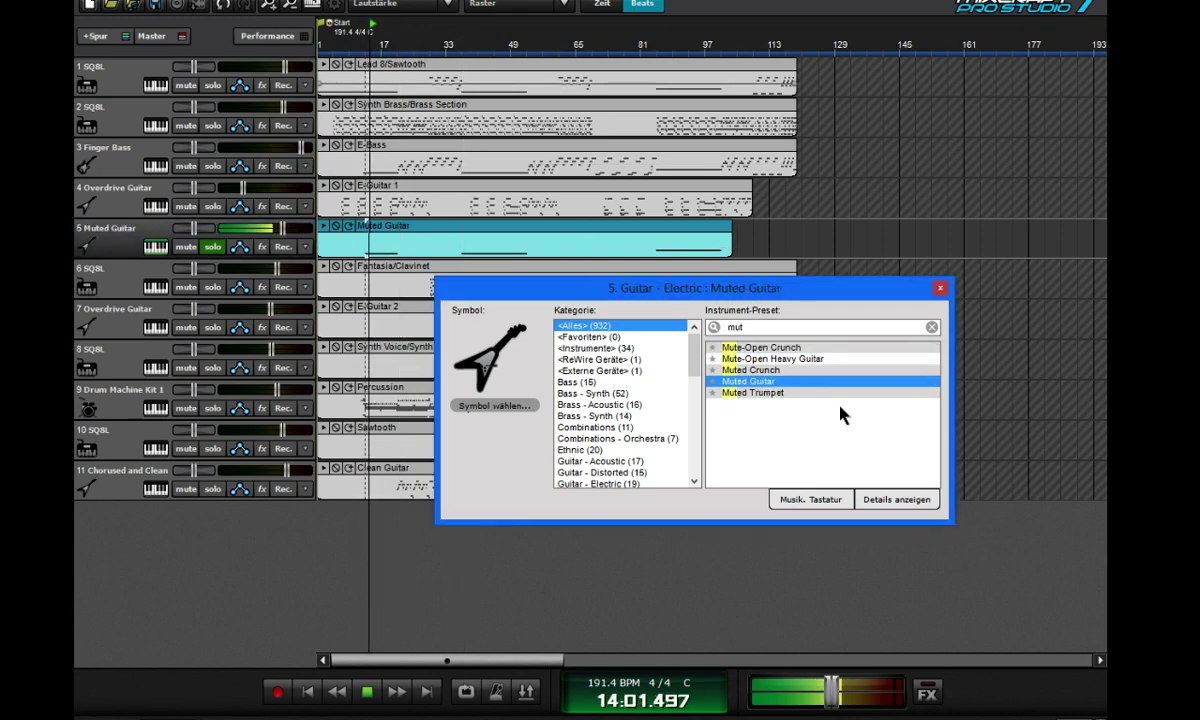
left_click(940, 288)
- Solo track 11, Clean Guitar, and change its instrument to the Mute-Open Crunch preset
left_click(212, 489)
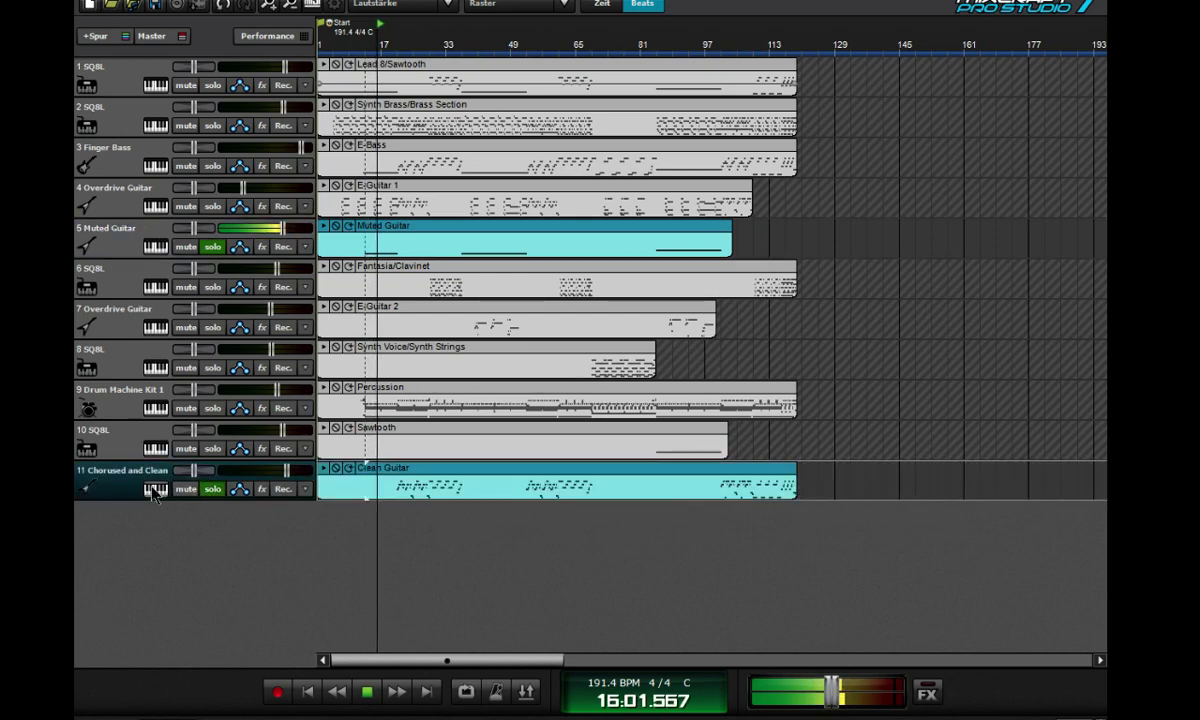
left_click(155, 490)
type("mute")
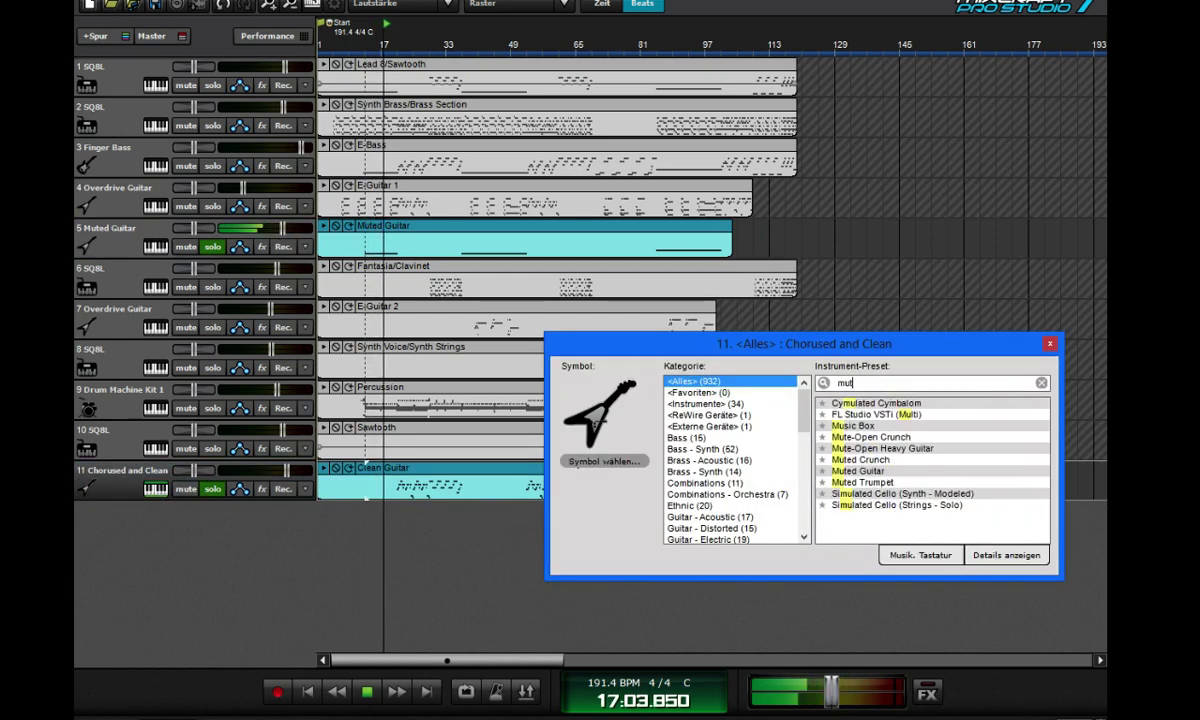
left_click(870, 403)
left_click(1050, 343)
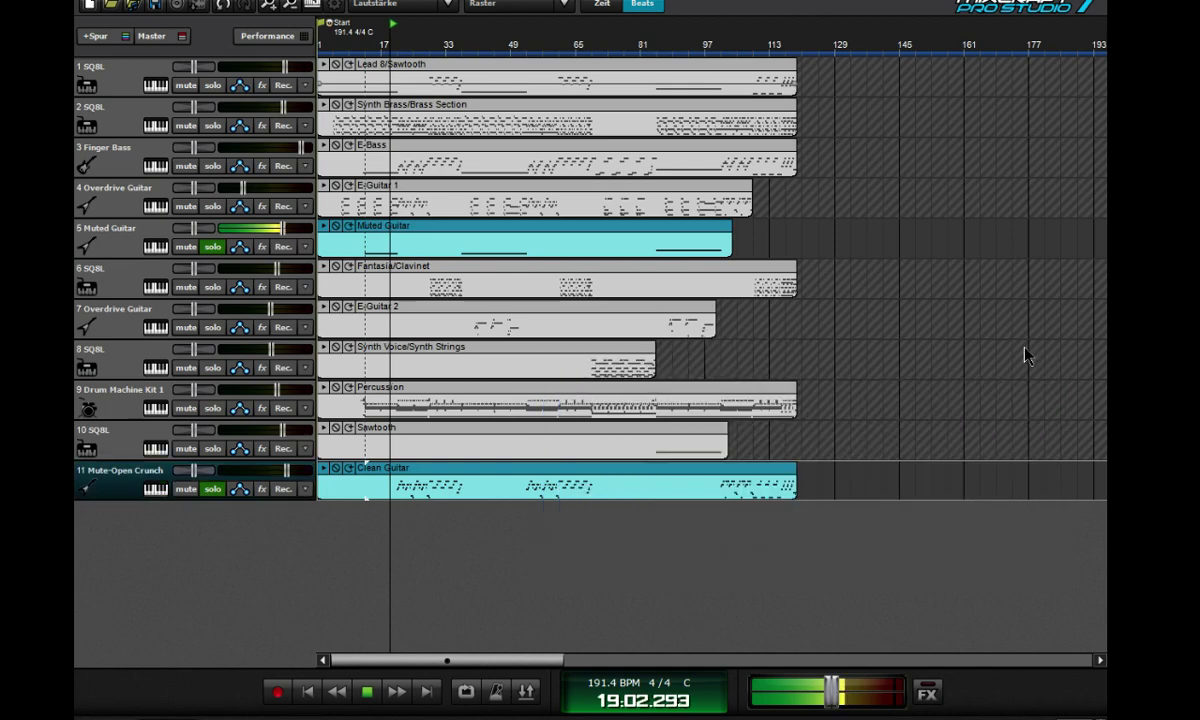
- Remove the Voxengo Amp Simulator from track 11's instrument effects and add Acoustica Reverb
left_click(157, 490)
left_click(1012, 632)
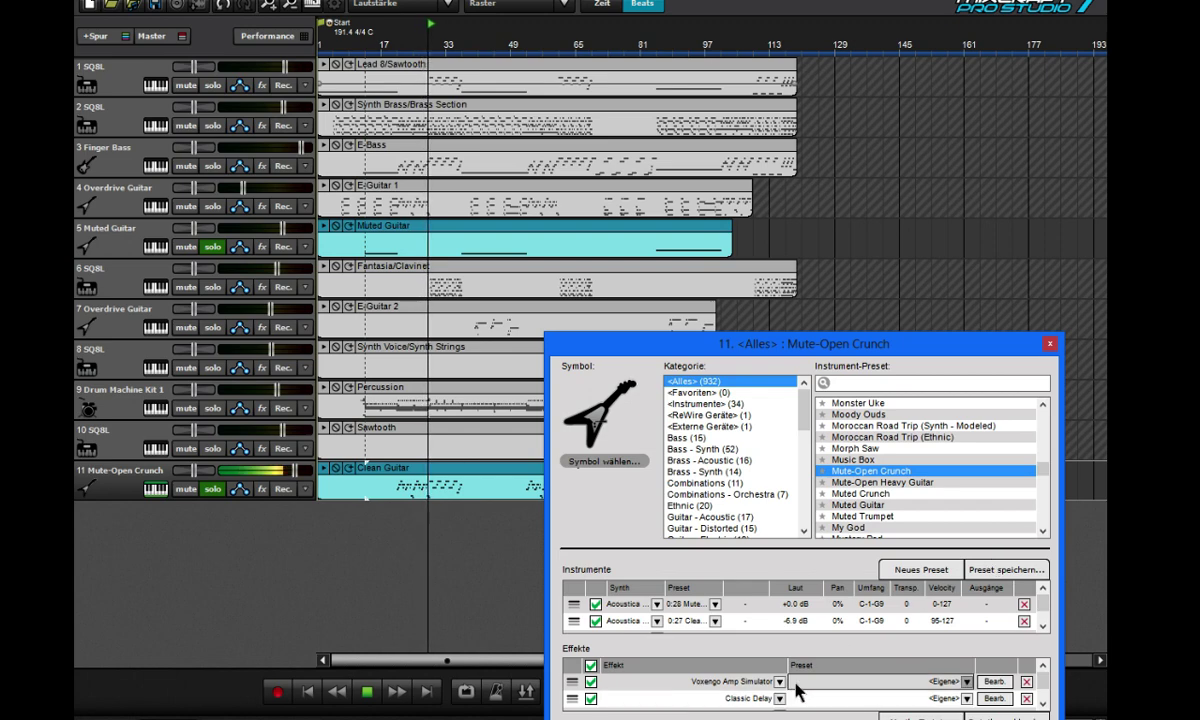
left_click_drag(866, 343, 786, 187)
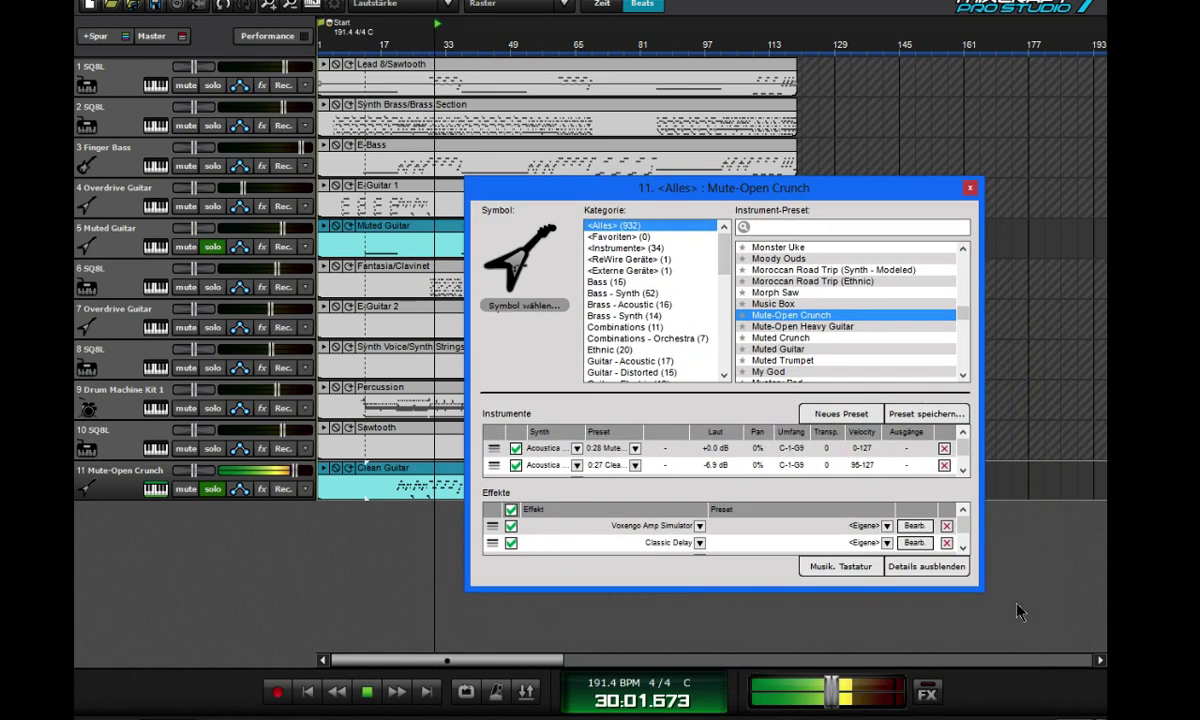
left_click(946, 525)
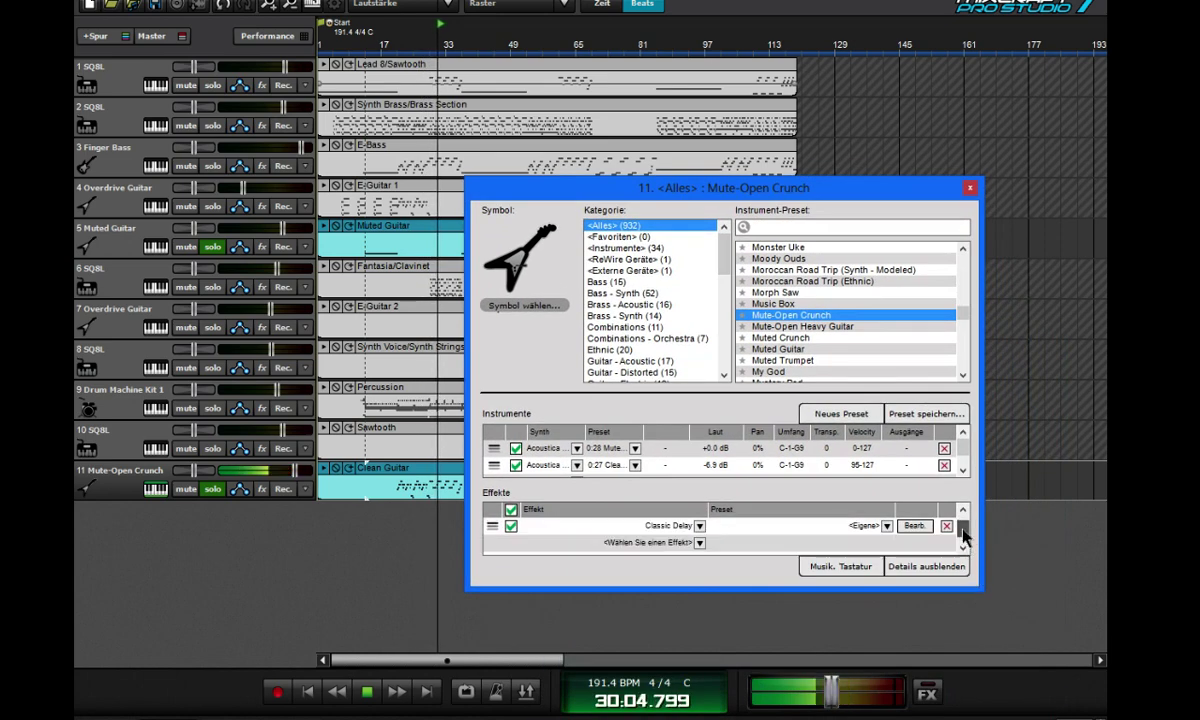
left_click(699, 542)
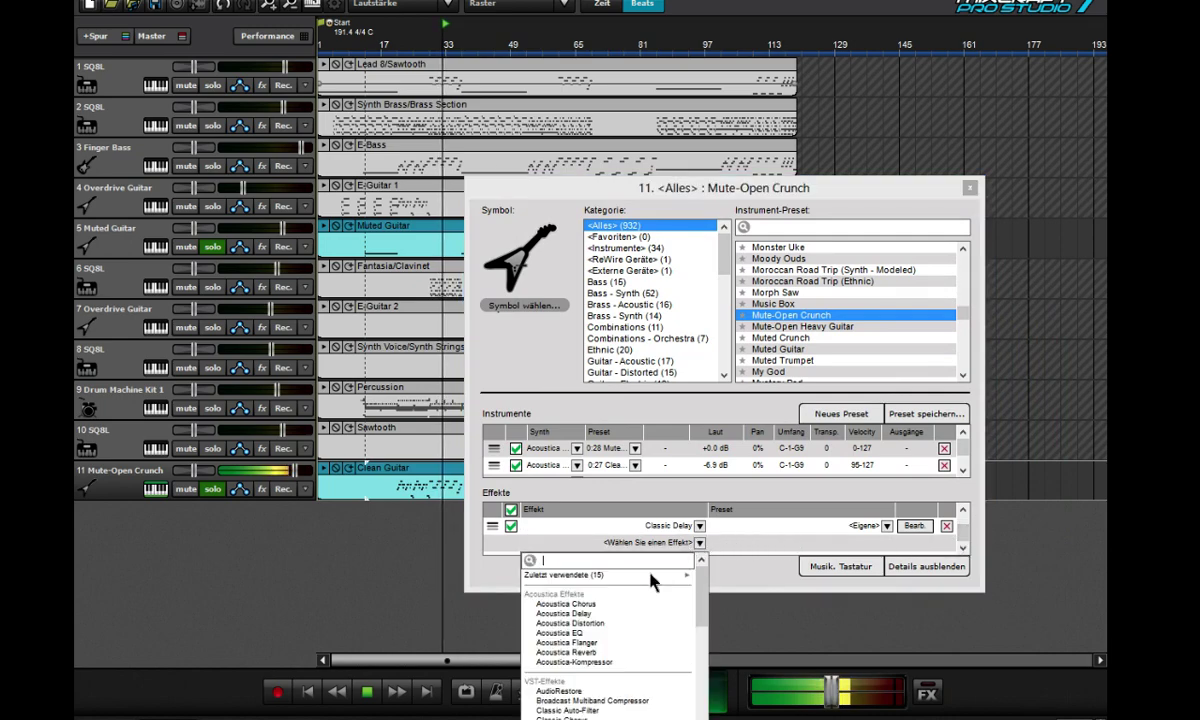
left_click(610, 652)
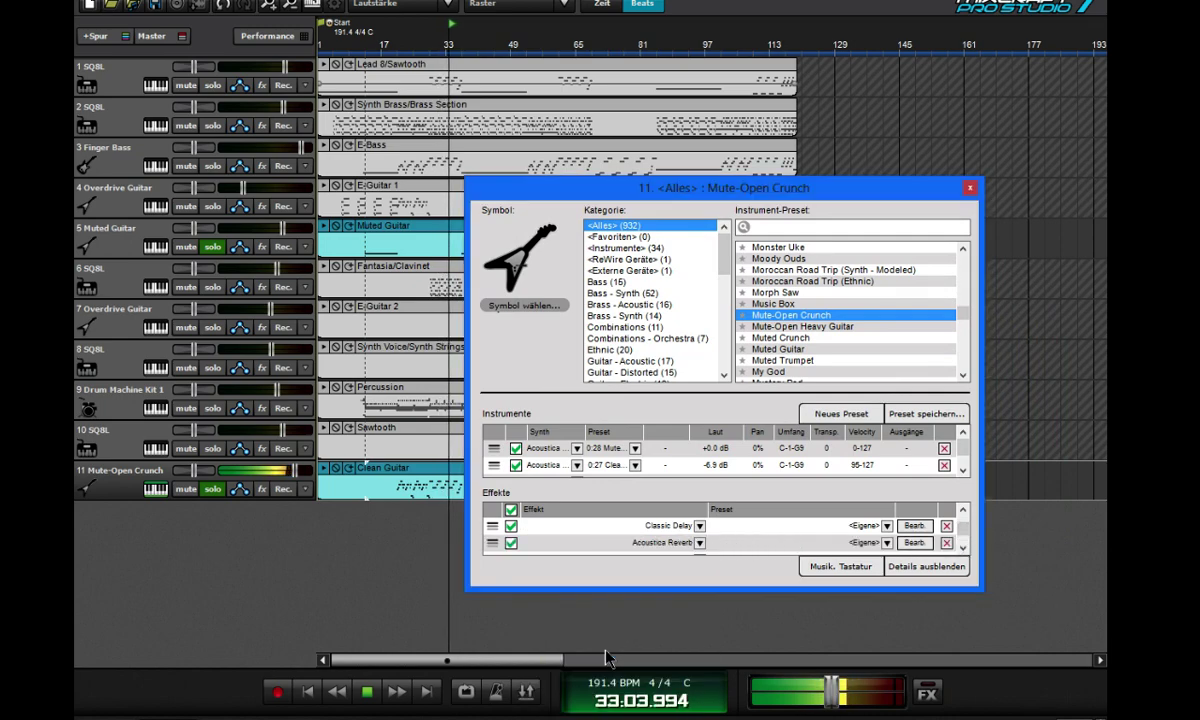
left_click(969, 188)
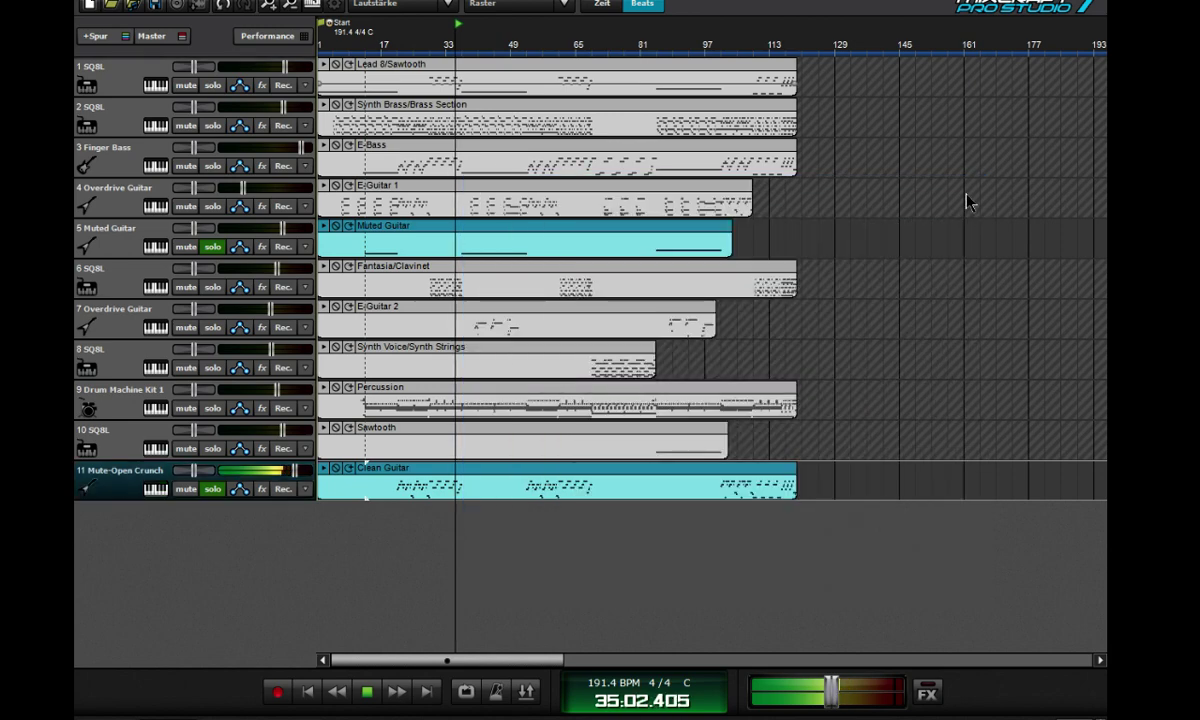
- Raise track 5's volume, stop playback at the song's start and turn off the solos of tracks 5 and 11
left_click(212, 489)
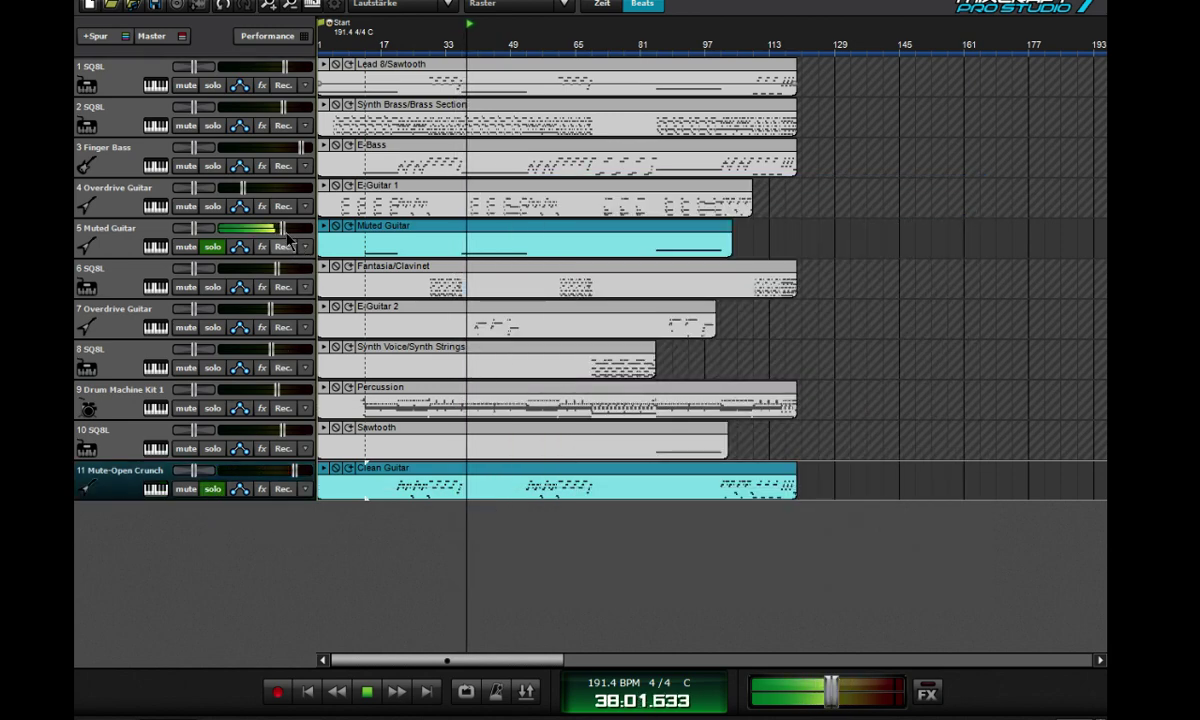
left_click(265, 228)
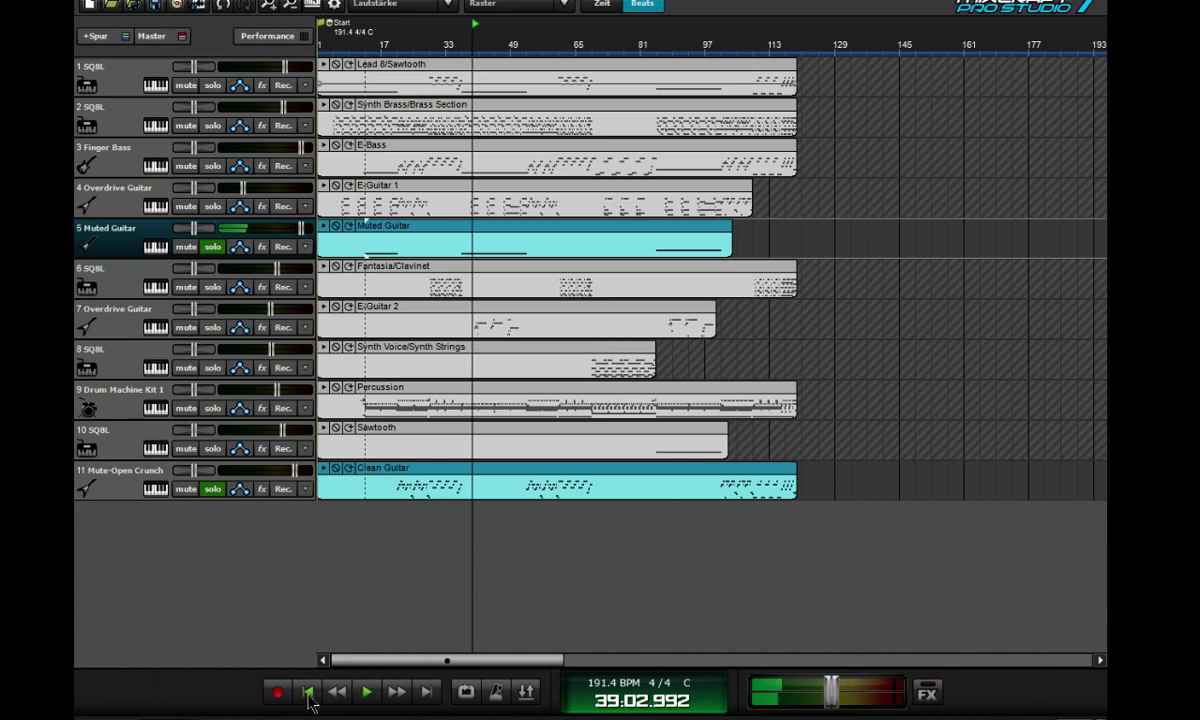
left_click(367, 692)
left_click(213, 249)
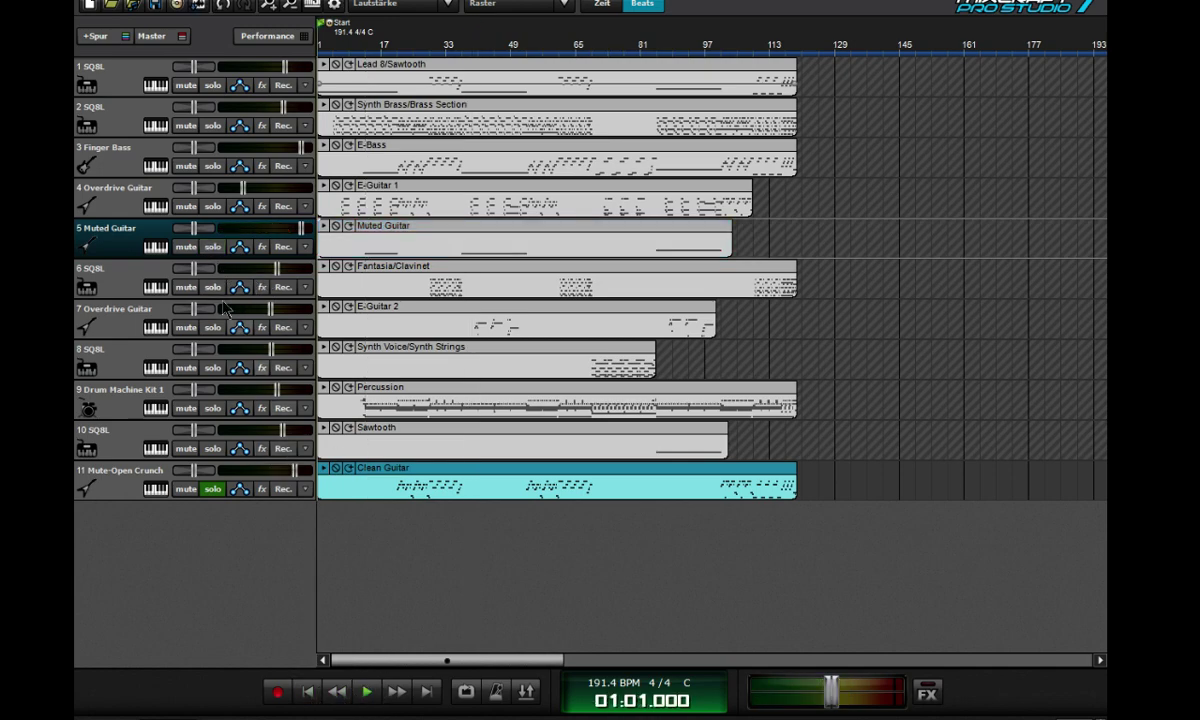
left_click(213, 492)
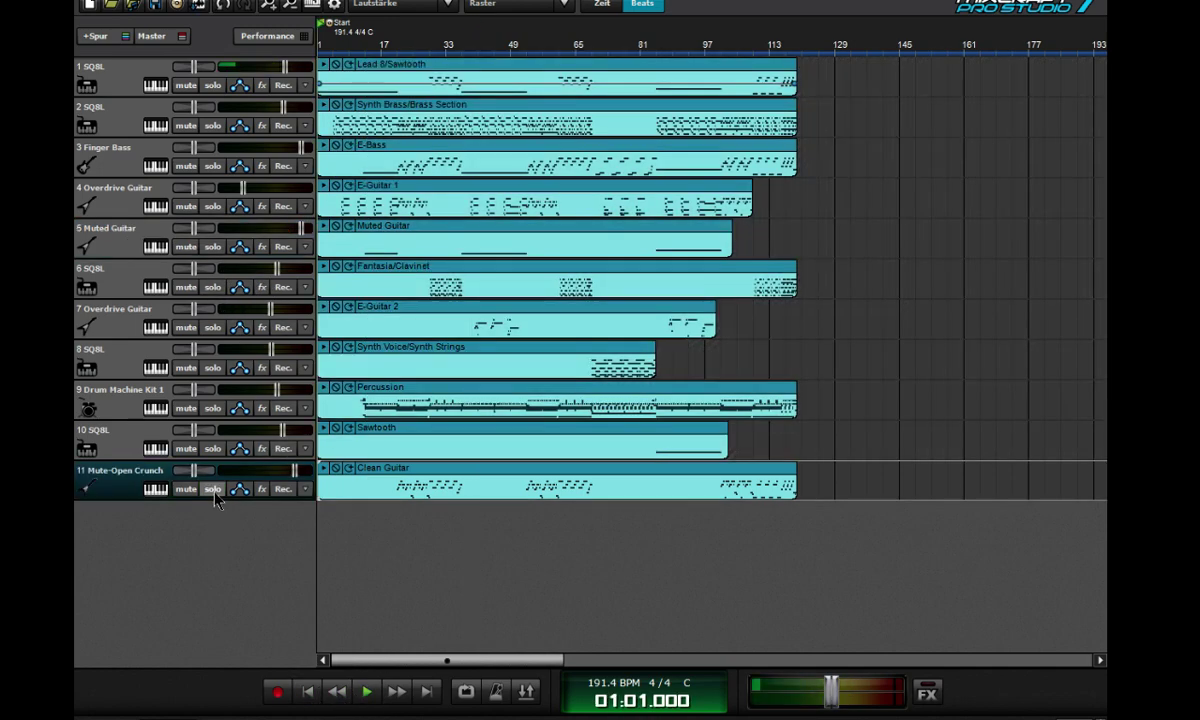
- Listen to the full mix from about bar 29
left_click(368, 692)
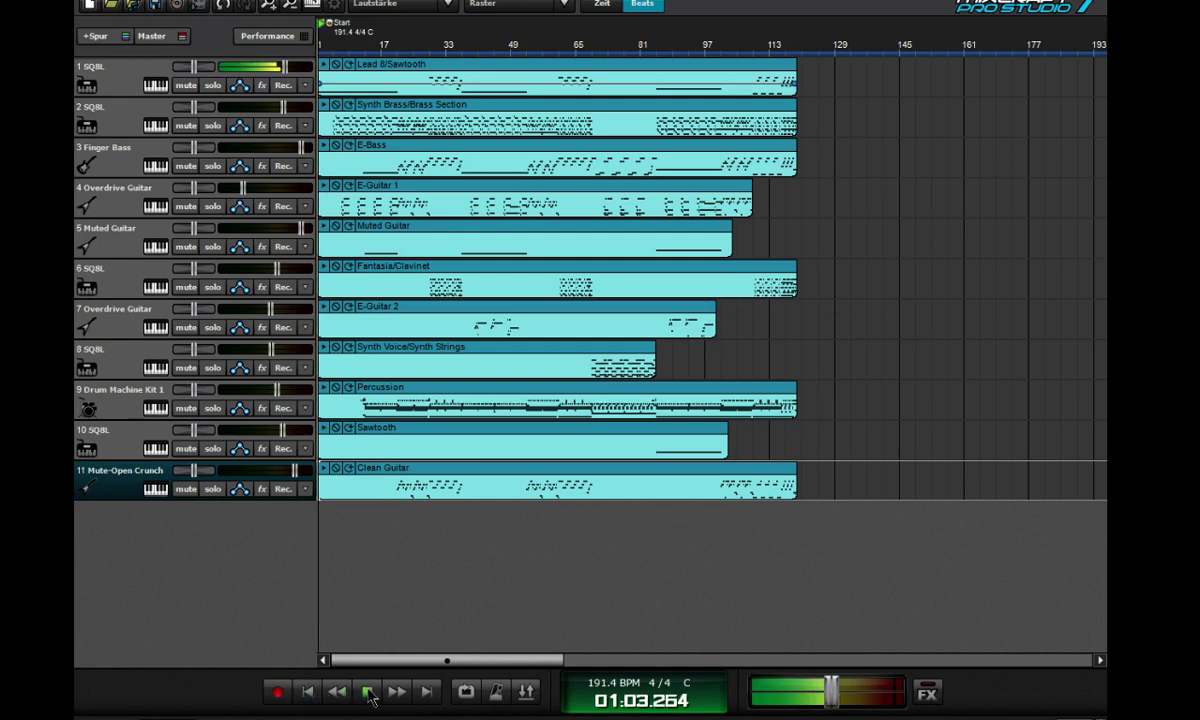
left_click(368, 692)
left_click(432, 45)
key("space")
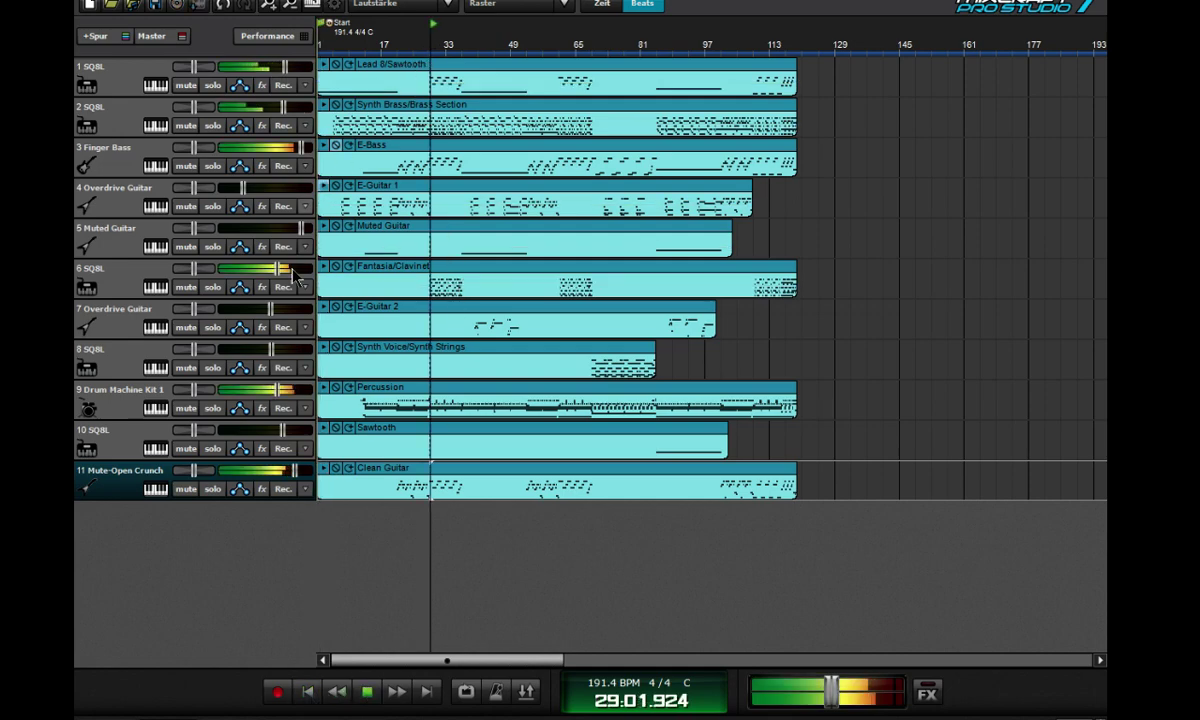
- Load the KEYS R program from Bank B in track 6's SQ8L editor
double_click(150, 282)
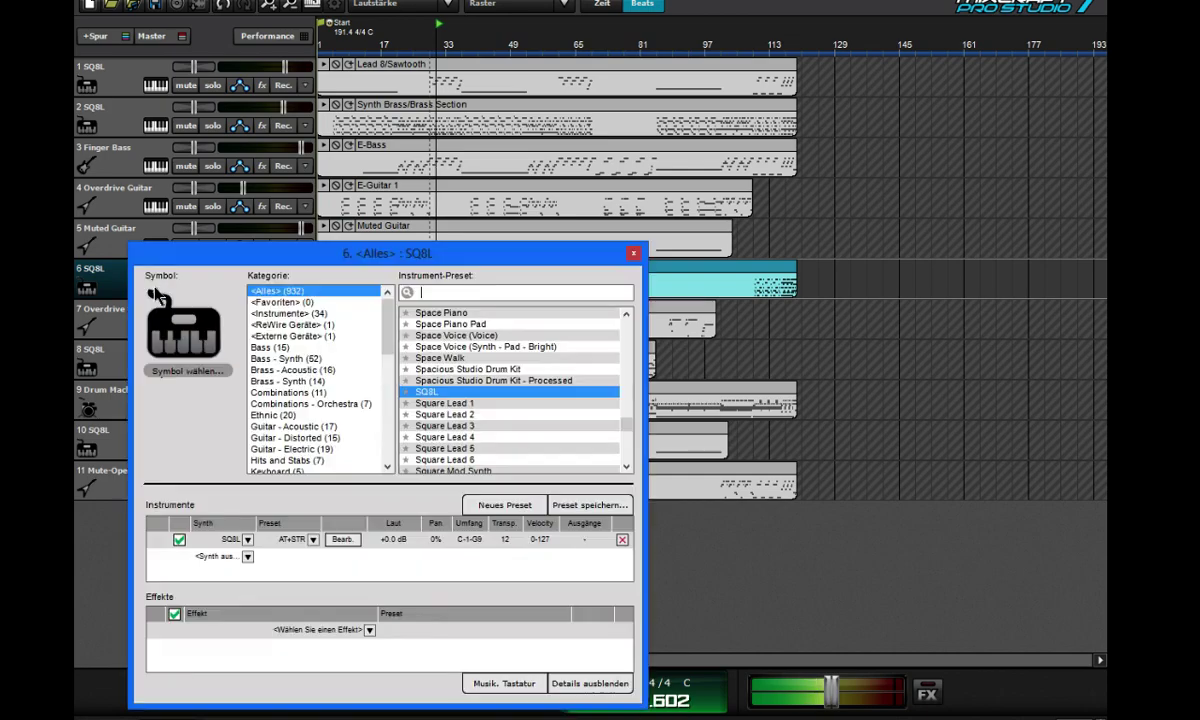
left_click(342, 539)
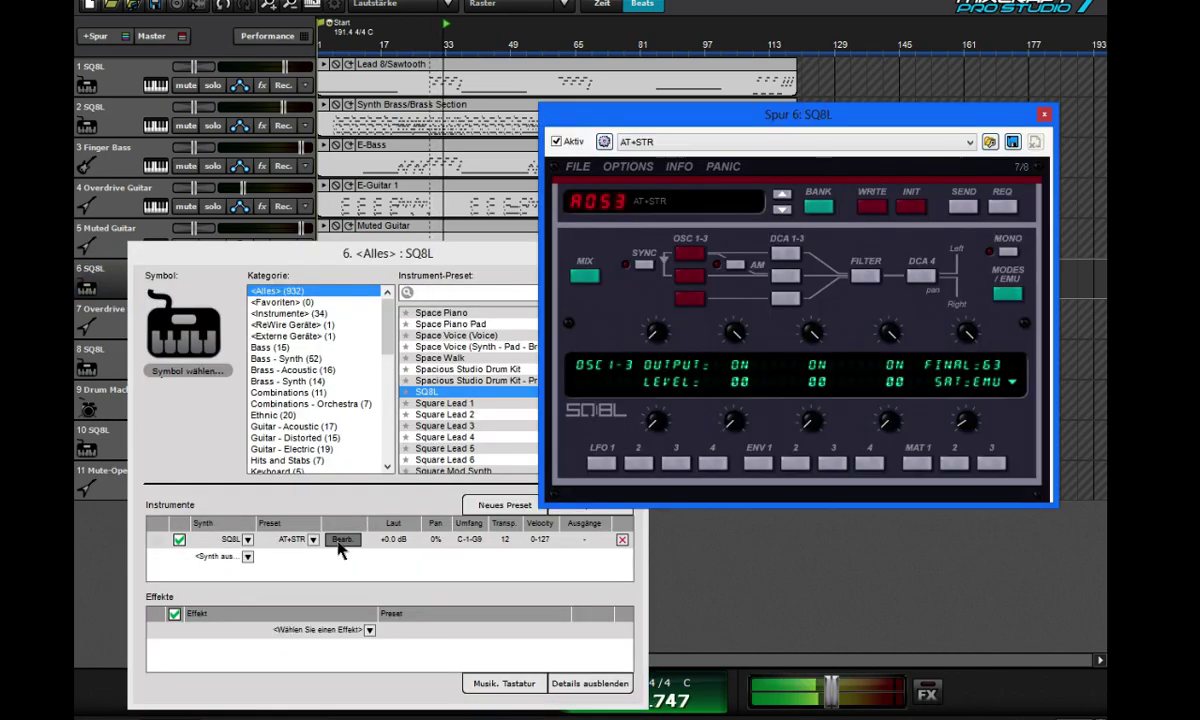
left_click(615, 210)
left_click(662, 220)
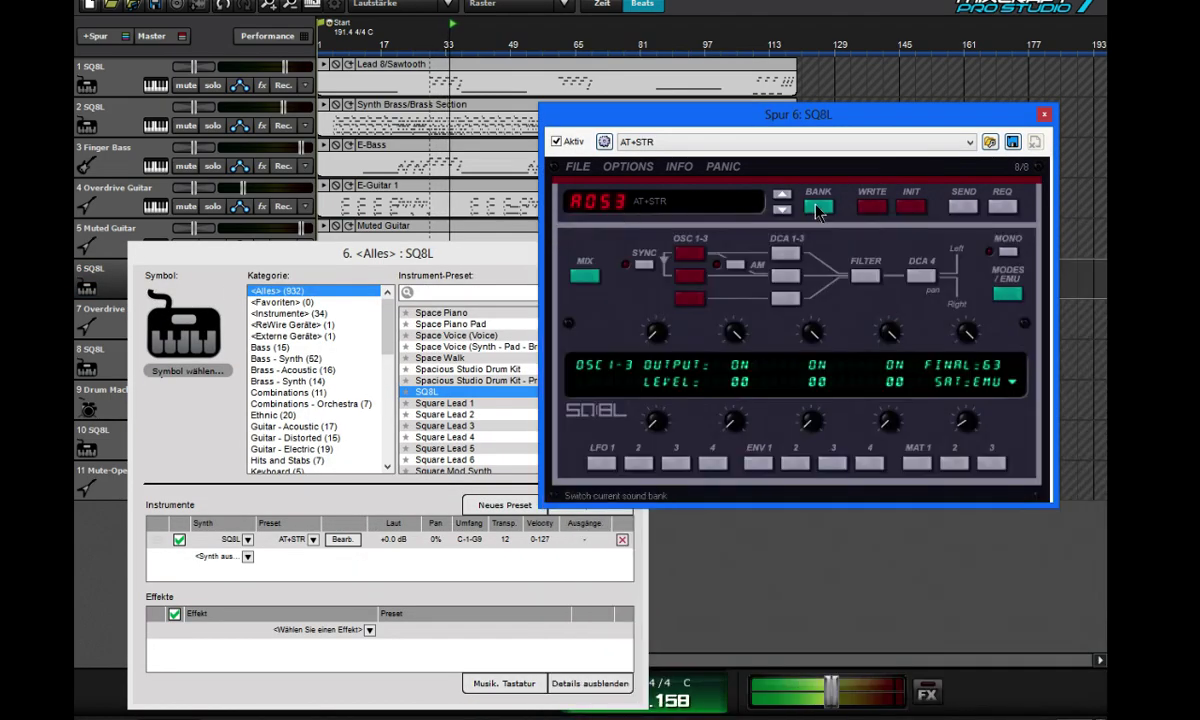
left_click(615, 210)
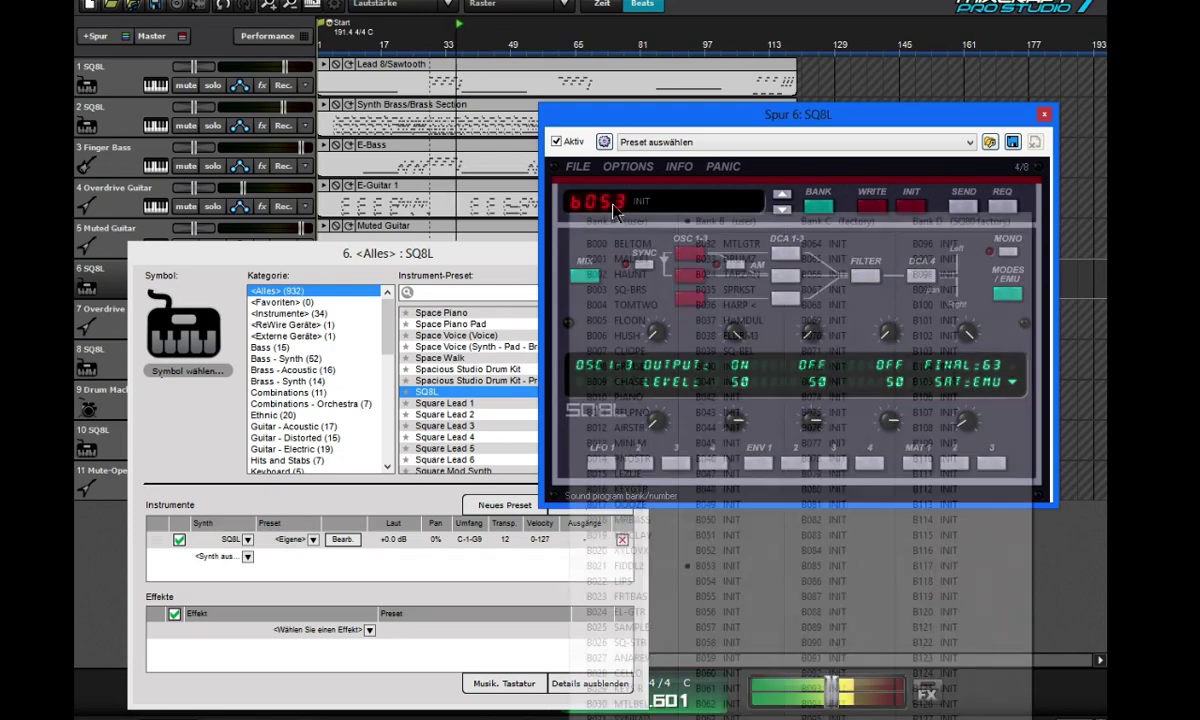
left_click(615, 688)
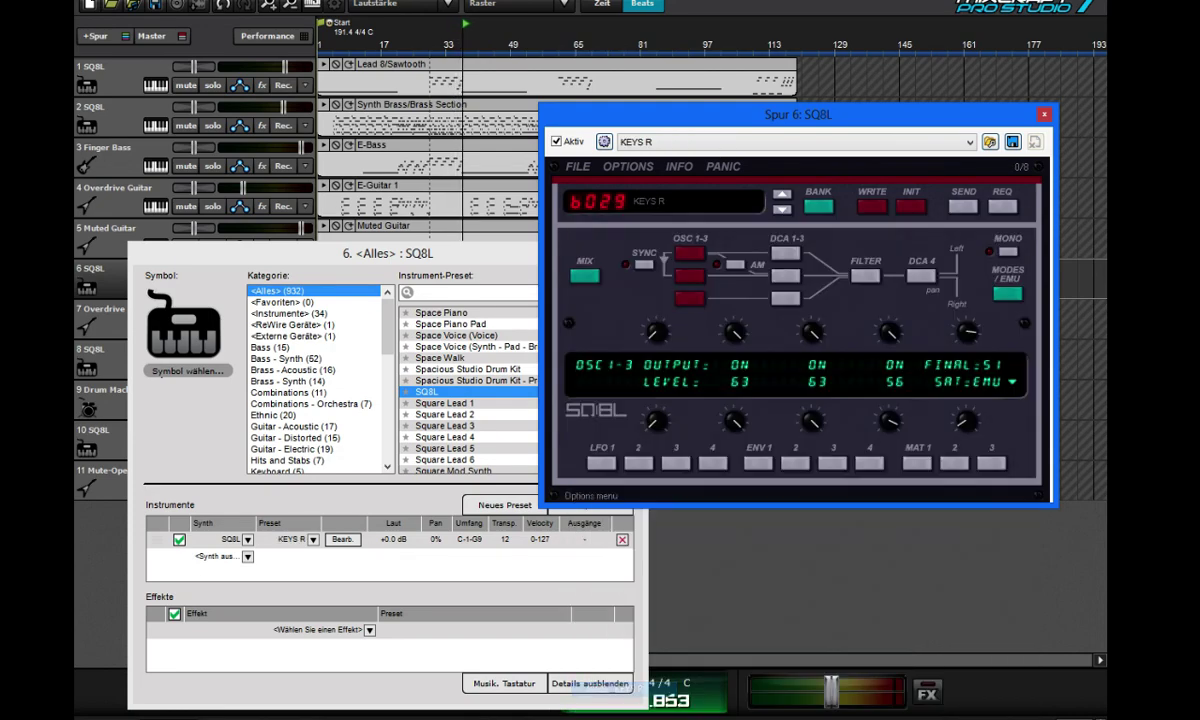
- Play track 6's Fantasia/Clavinet part from about bar 29 and try the SQ8L programs MTLBEL and PIANO
left_click(433, 45)
left_click_drag(432, 258, 361, 357)
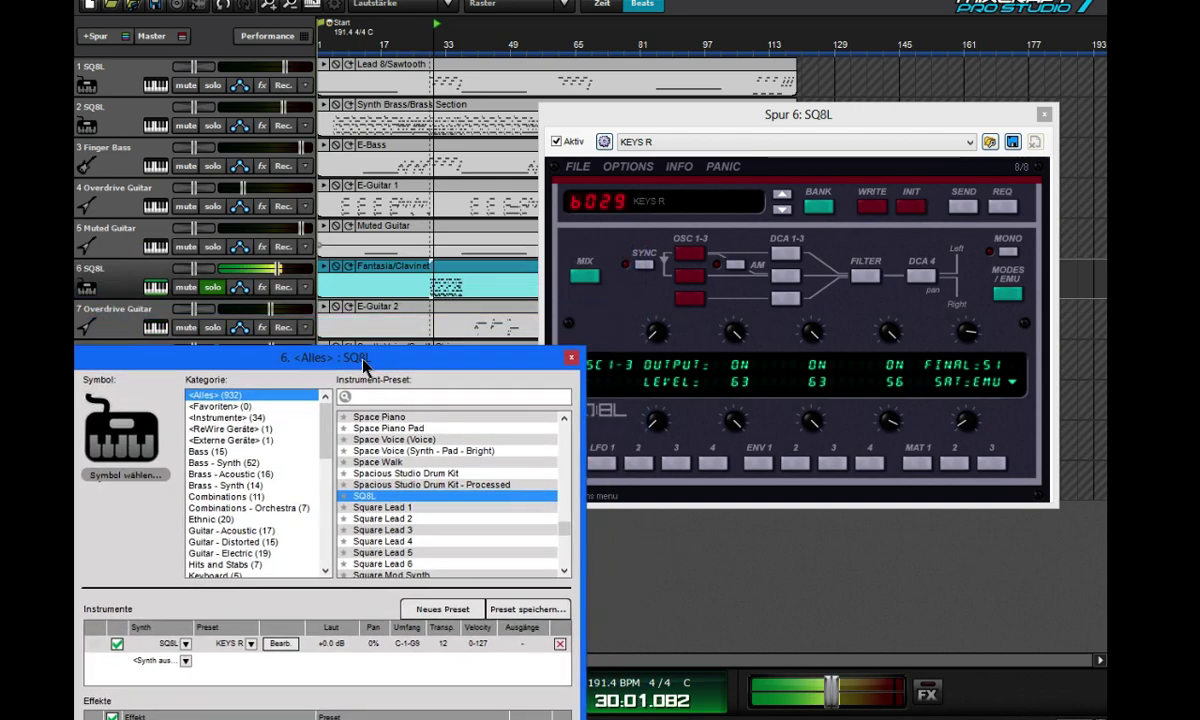
left_click(590, 205)
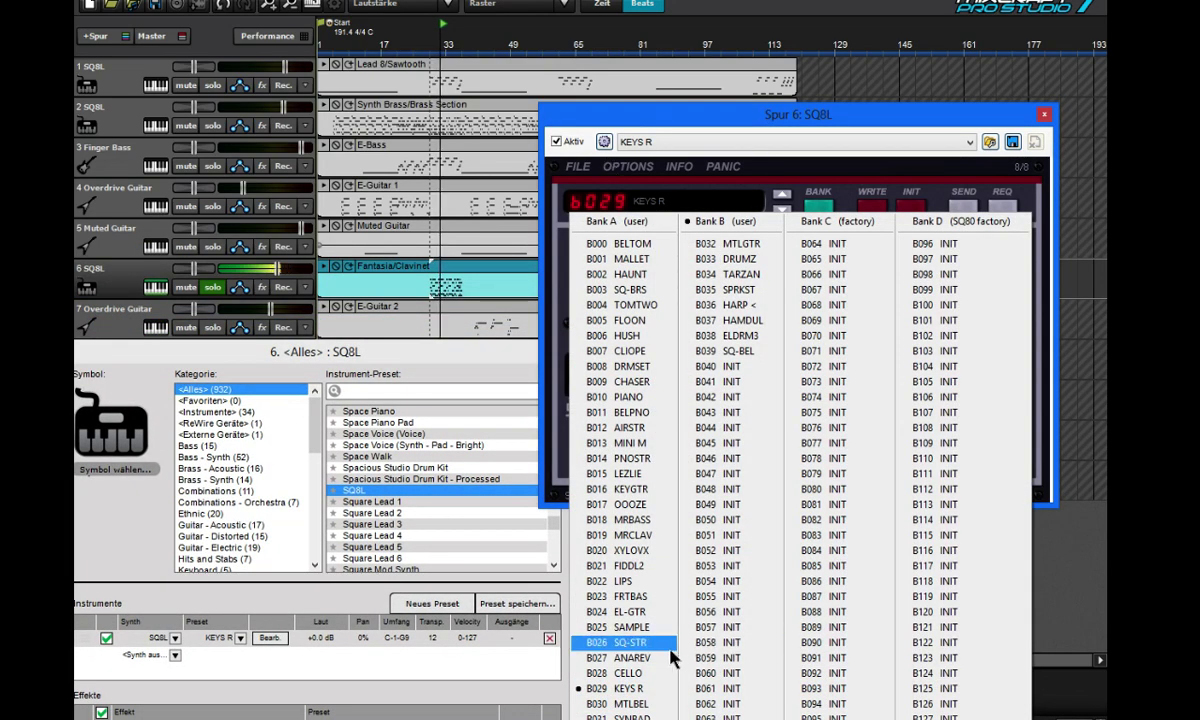
left_click(650, 705)
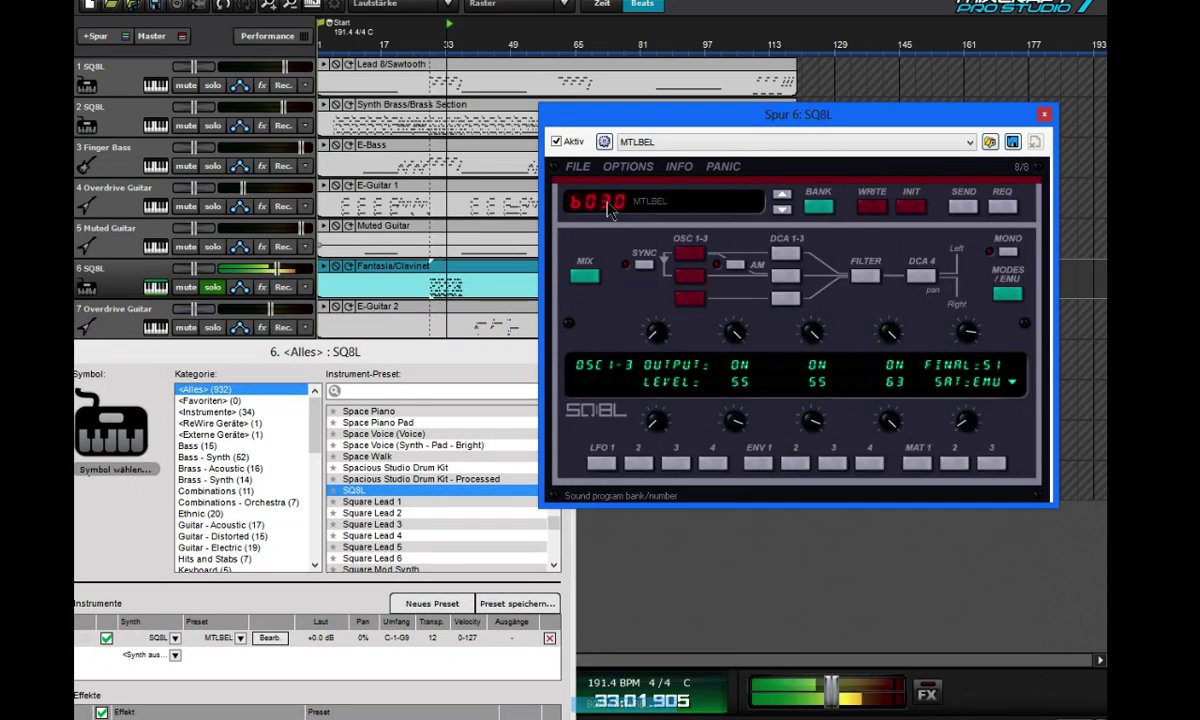
left_click(575, 198)
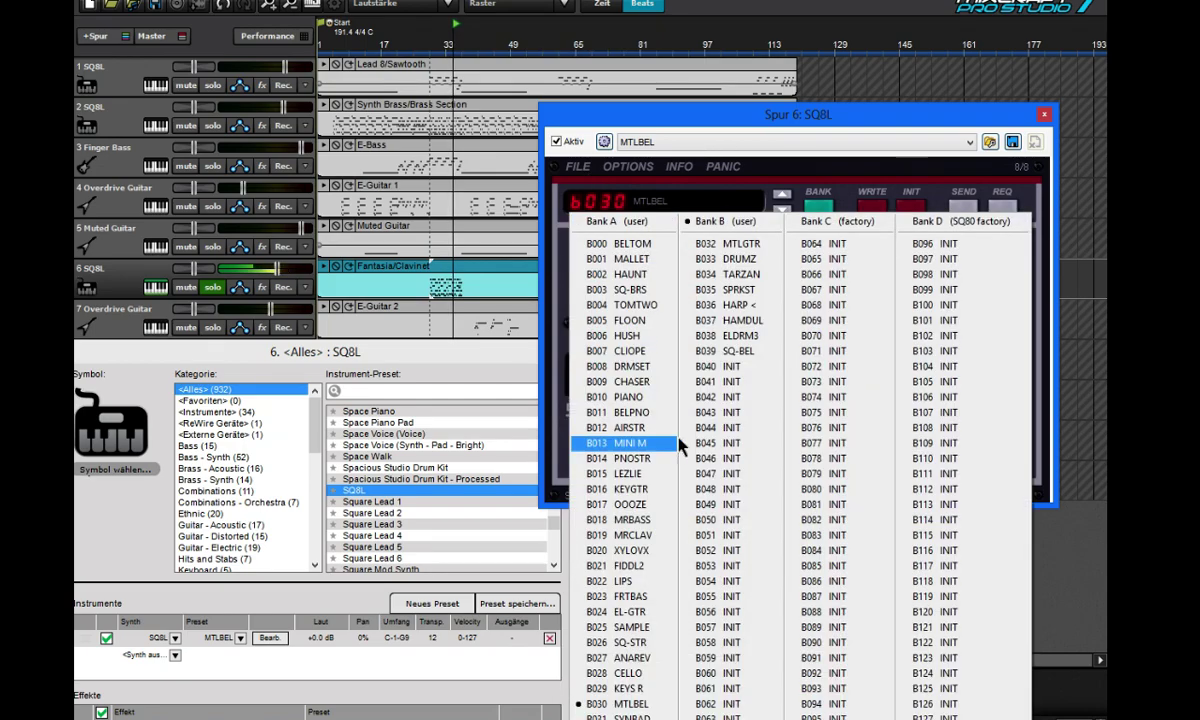
left_click(625, 397)
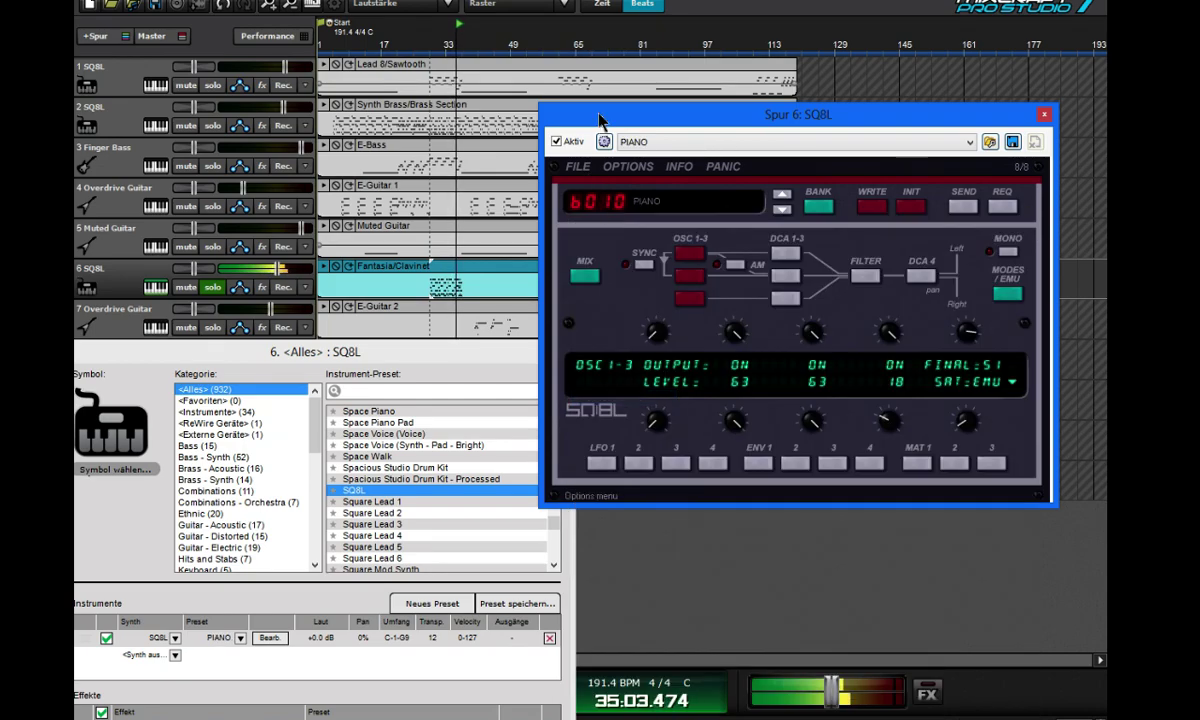
- Audition the SQ8L programs BELPNO, MTLGTR and MTLBEL on track 6, replaying the part from about bar 29
left_click(612, 207)
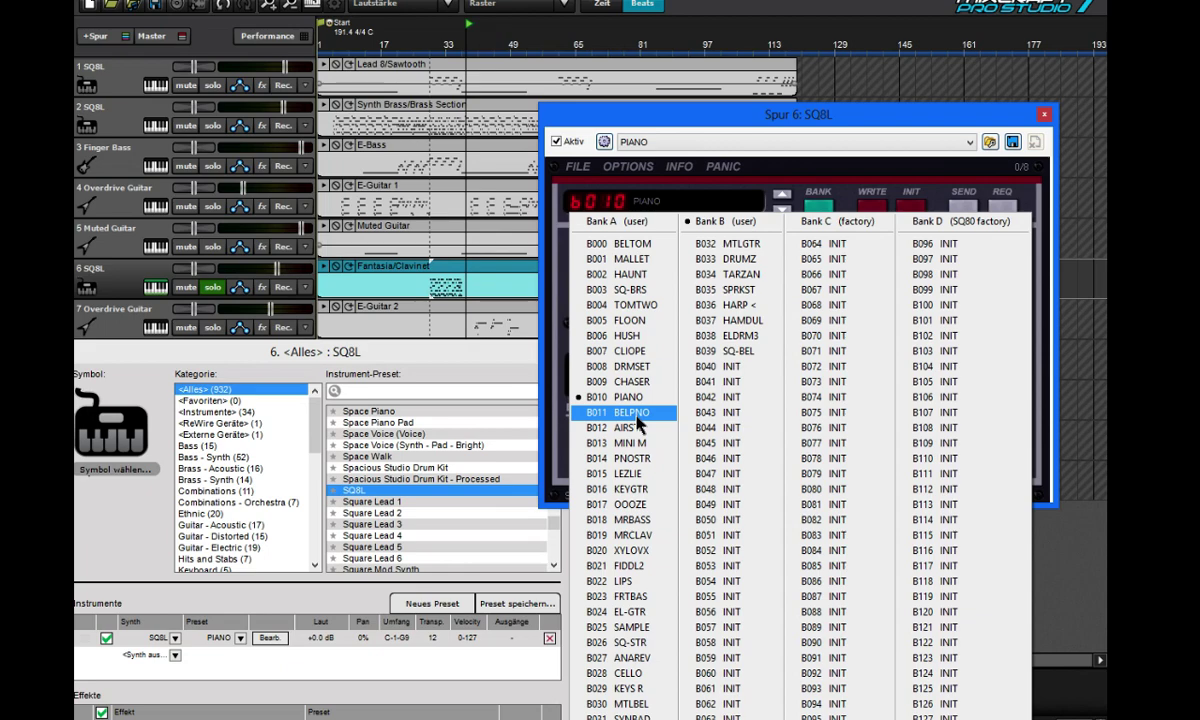
left_click(628, 416)
left_click(436, 48)
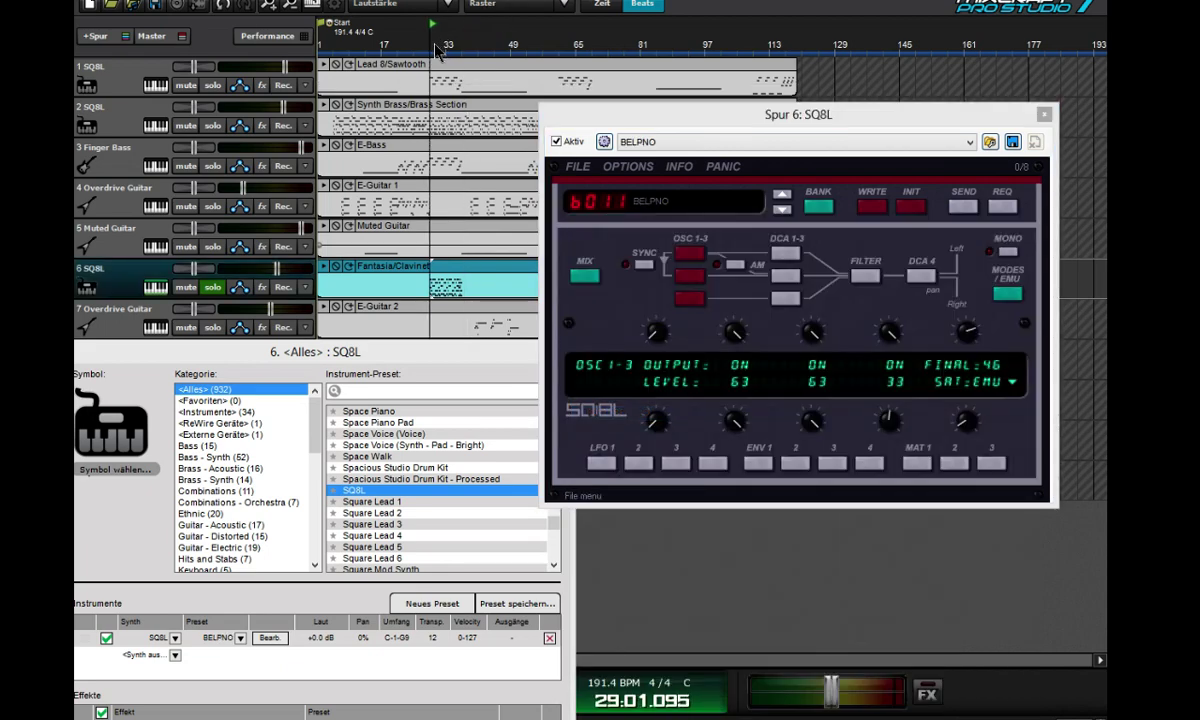
left_click(605, 208)
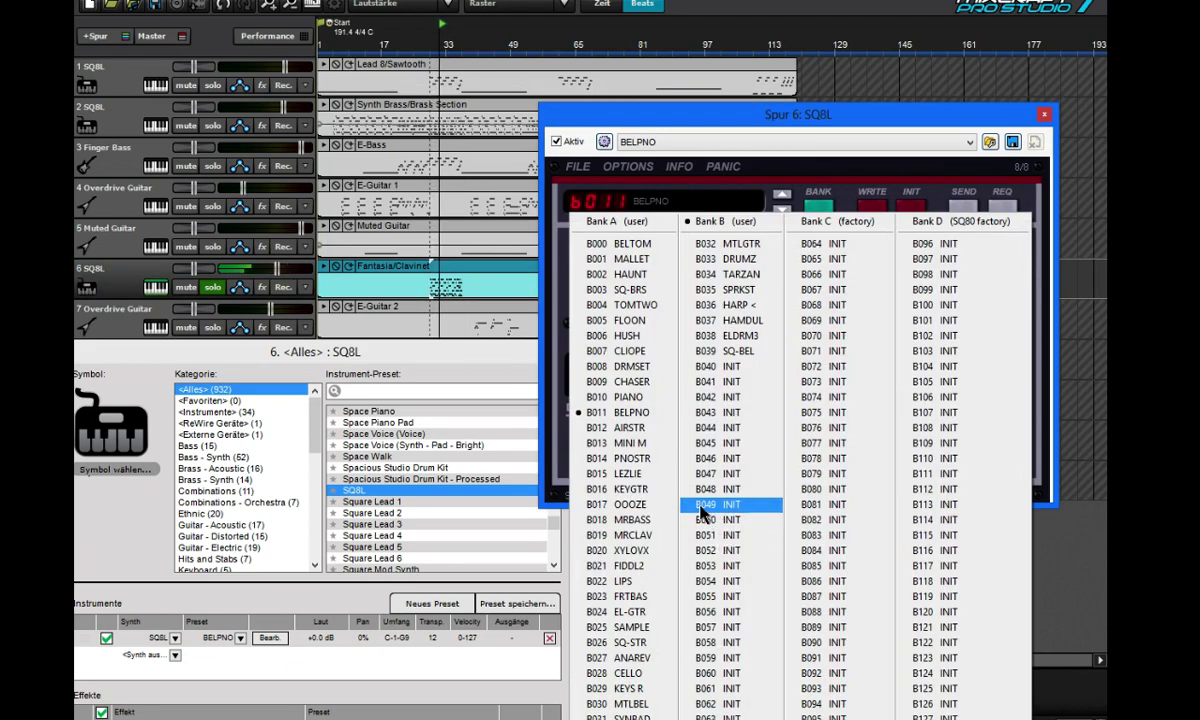
left_click(724, 245)
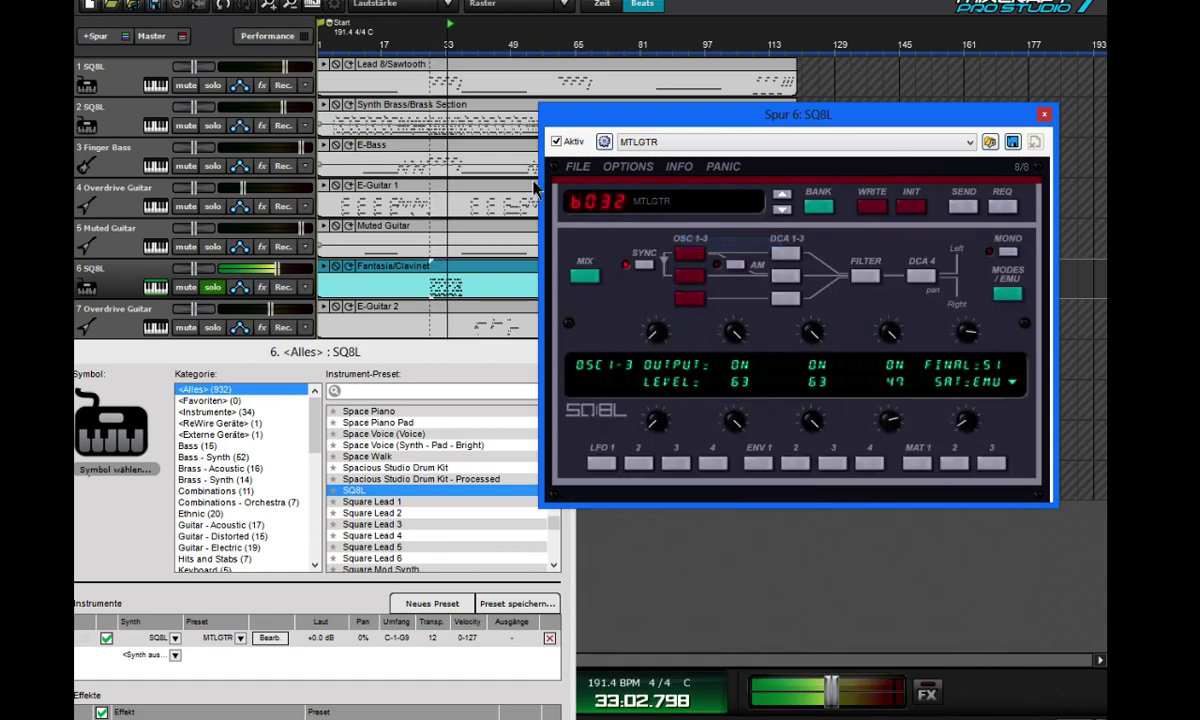
left_click(596, 207)
left_click(640, 704)
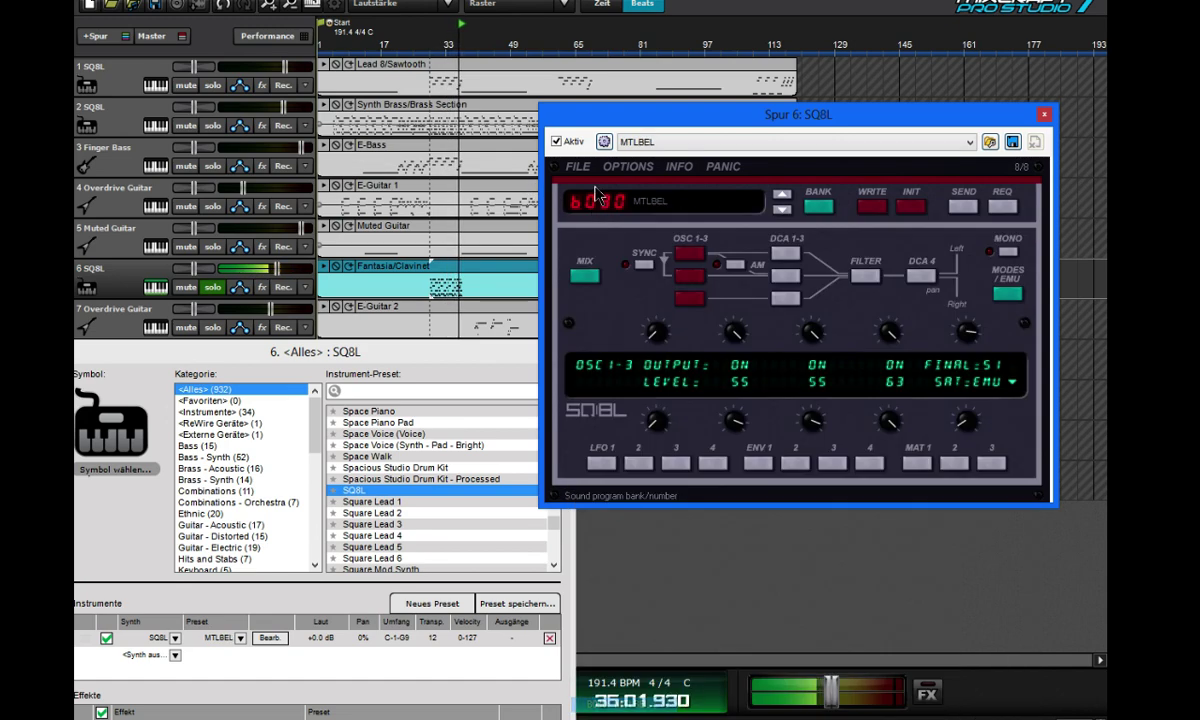
- Audition the SQ8L programs SYNBAD, CHASER and HARP < on track 6, replaying the part from about bar 29
left_click(603, 207)
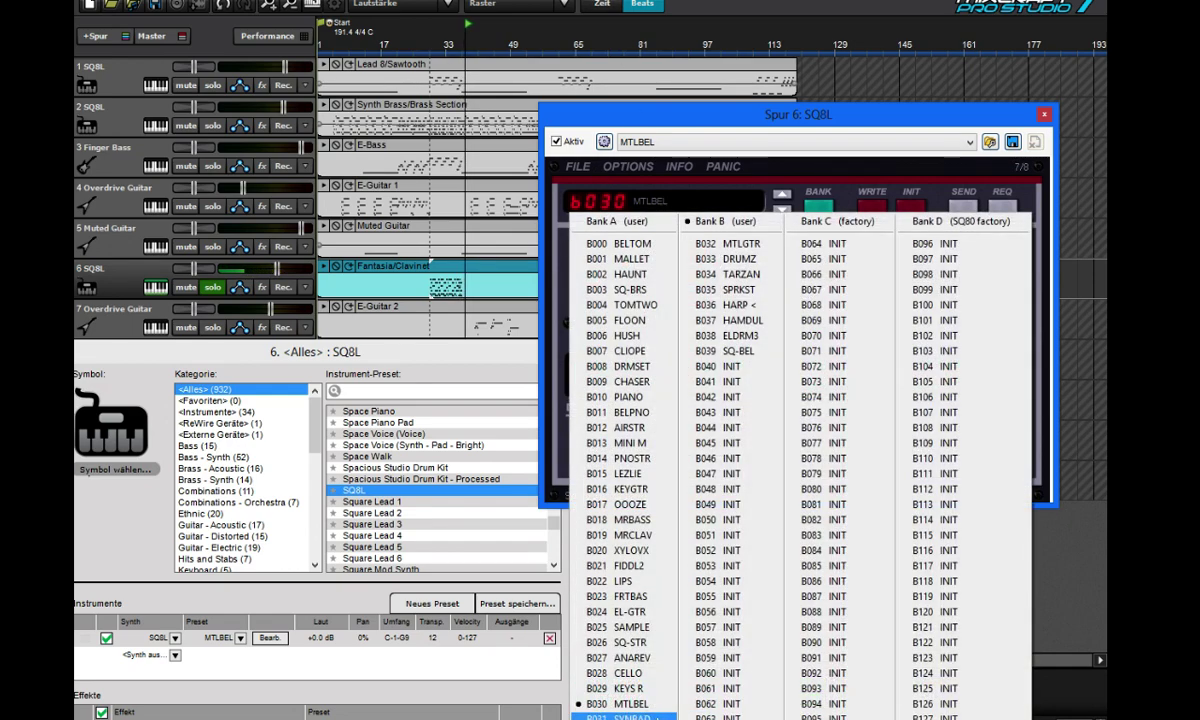
left_click(625, 717)
left_click(431, 52)
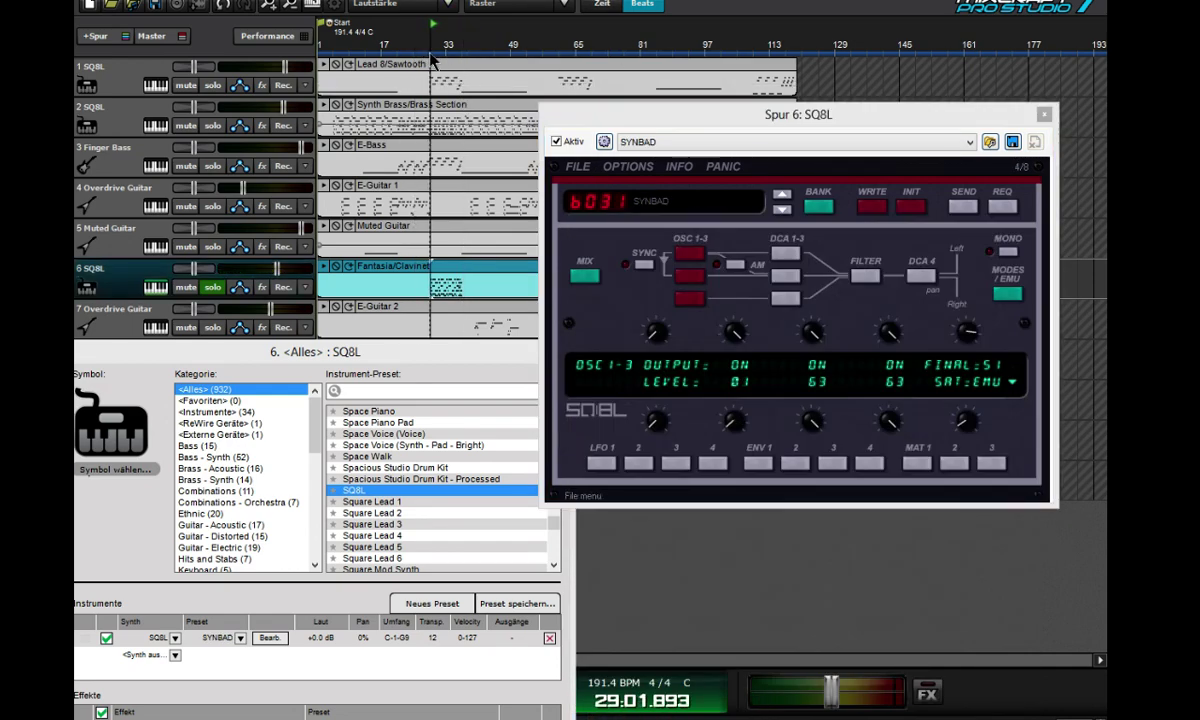
left_click(616, 205)
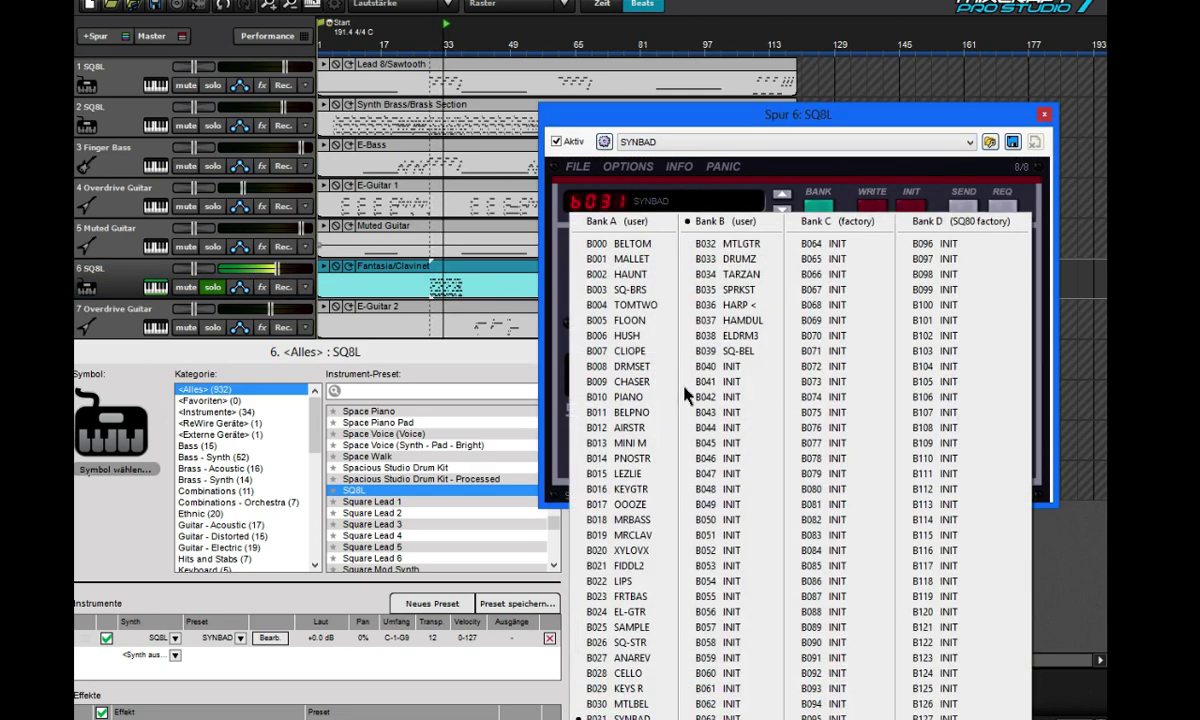
left_click(625, 381)
left_click(590, 207)
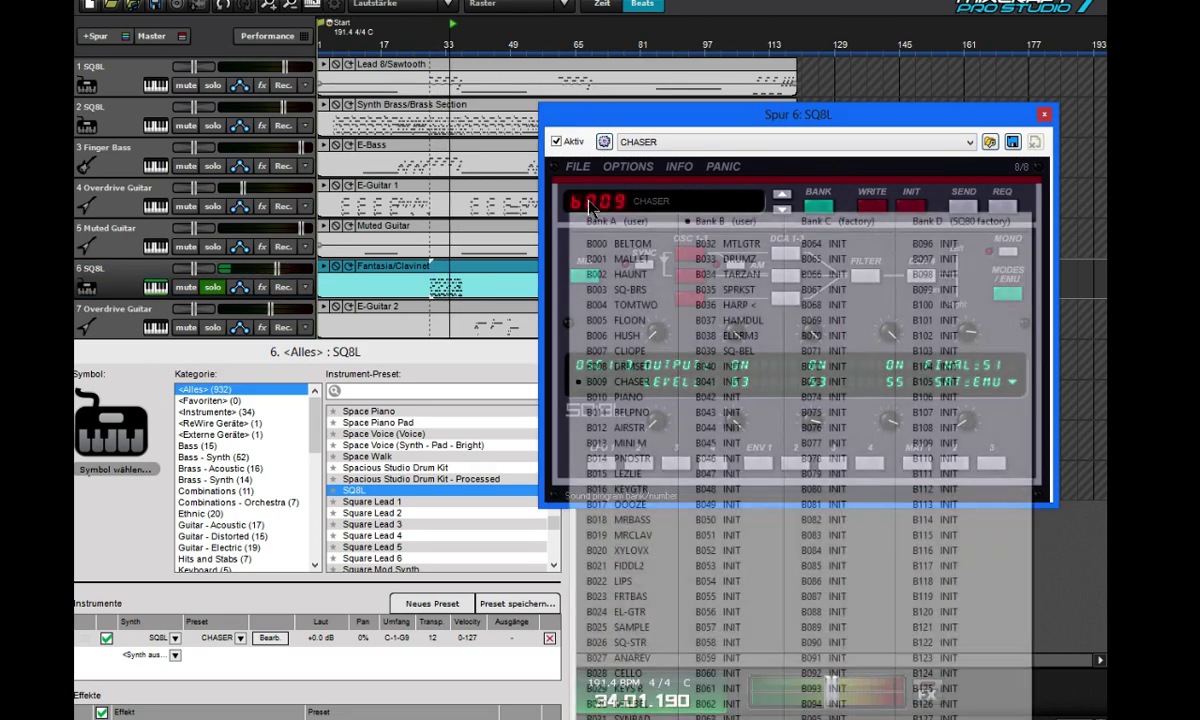
left_click(720, 305)
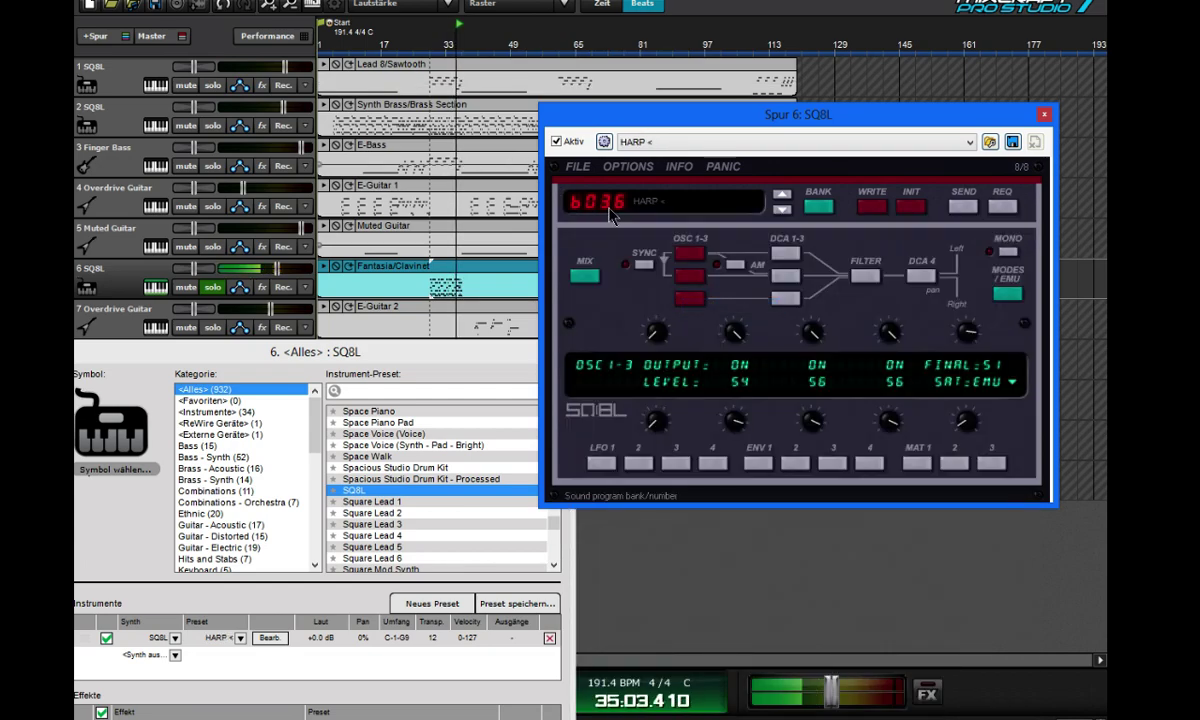
- Switch track 6's SQ8L to Bank C, load program C053 AT+STR, replay from about bar 29 and close the instrument windows
scroll(610, 205, "up", 1)
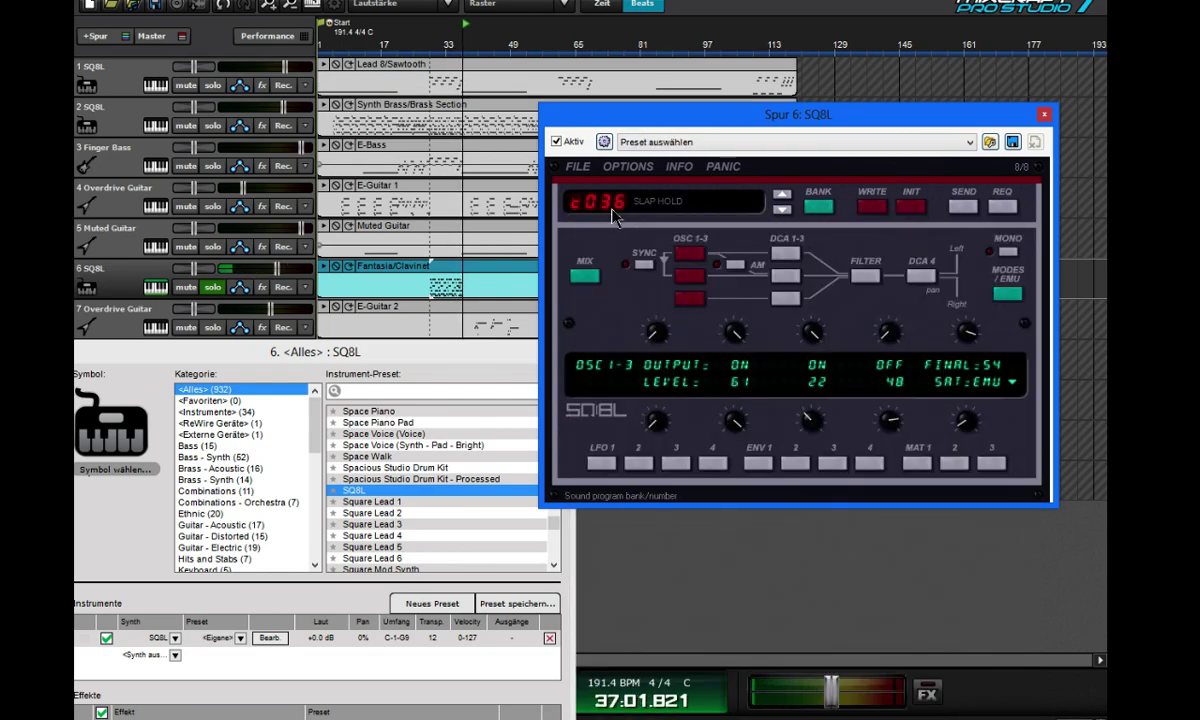
left_click(609, 190)
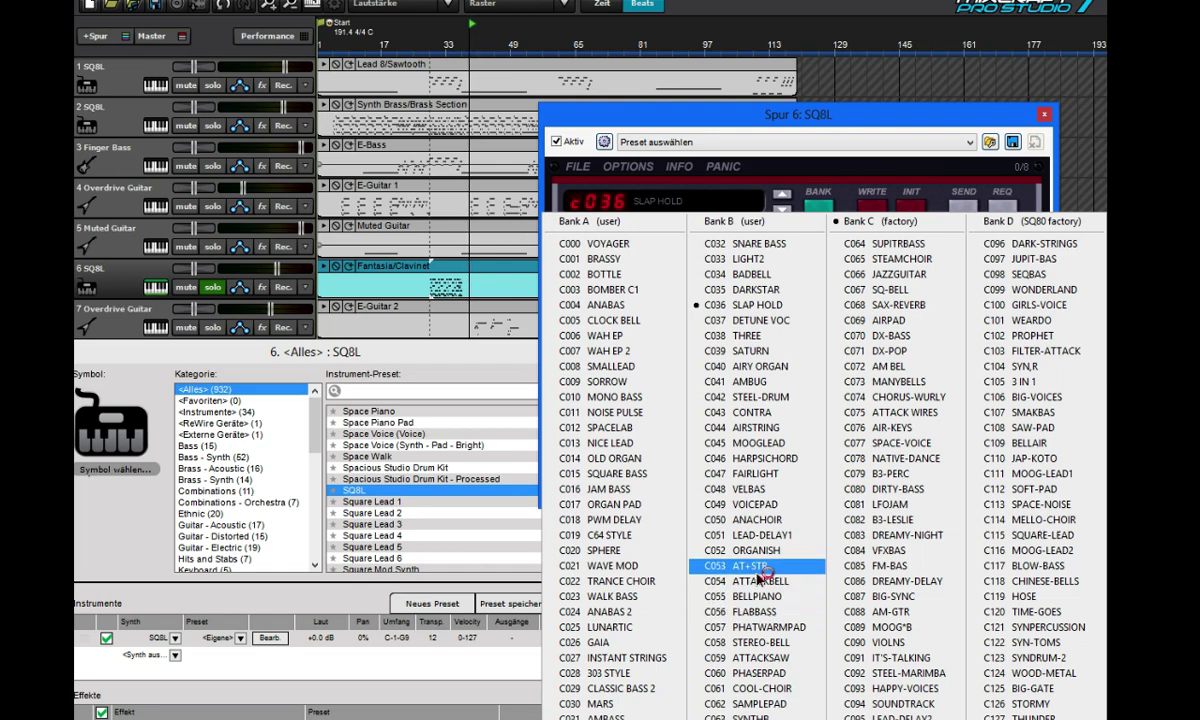
left_click(750, 566)
left_click(432, 47)
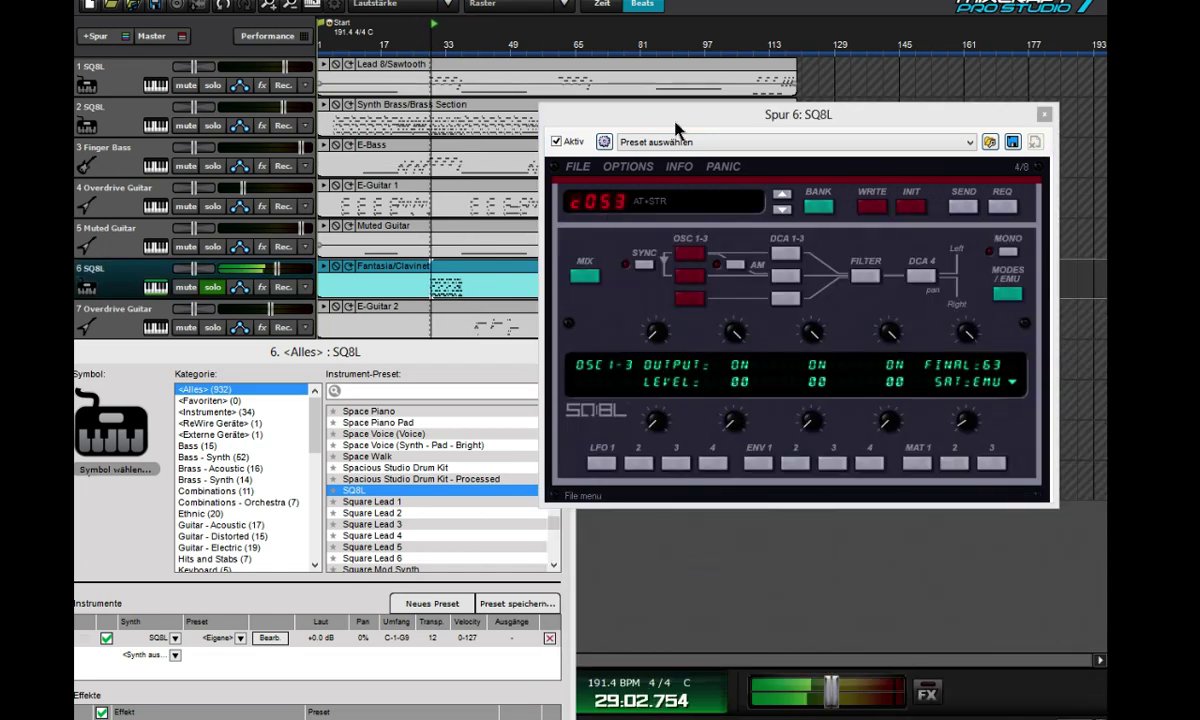
left_click(1043, 115)
left_click(558, 351)
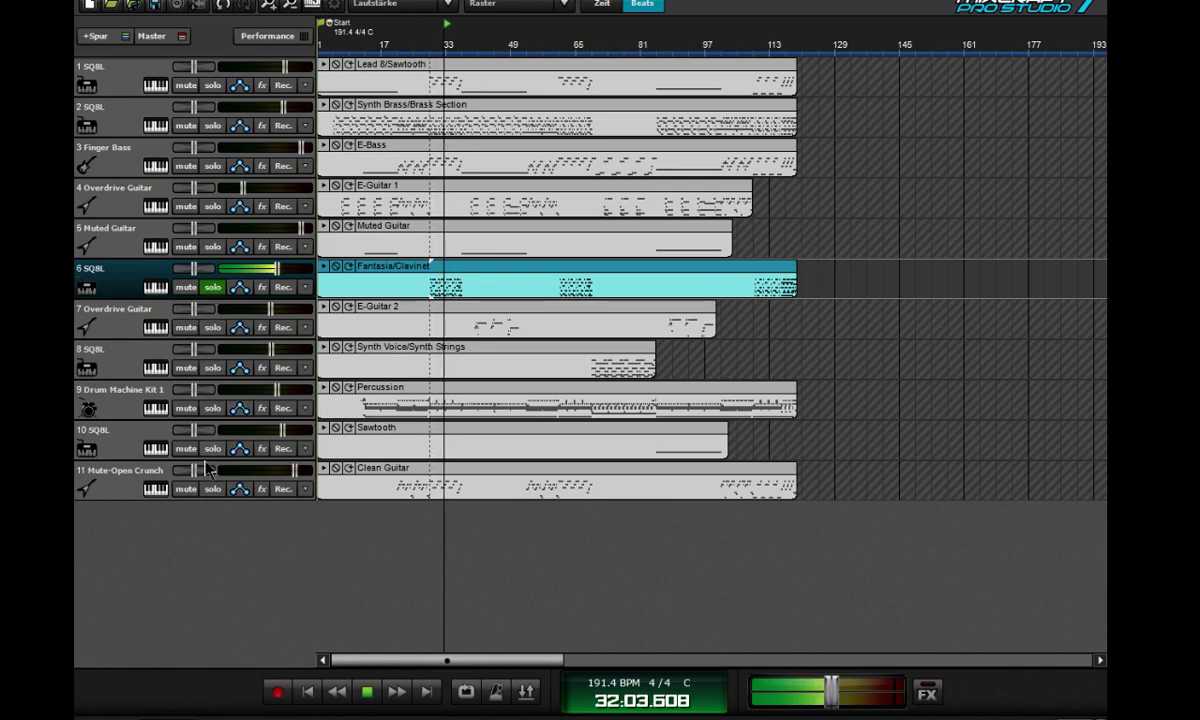
- Solo only track 9, load the Drum Machine Kit 3 preset found by searching for "drum" and play from about bar 13
left_click(212, 408)
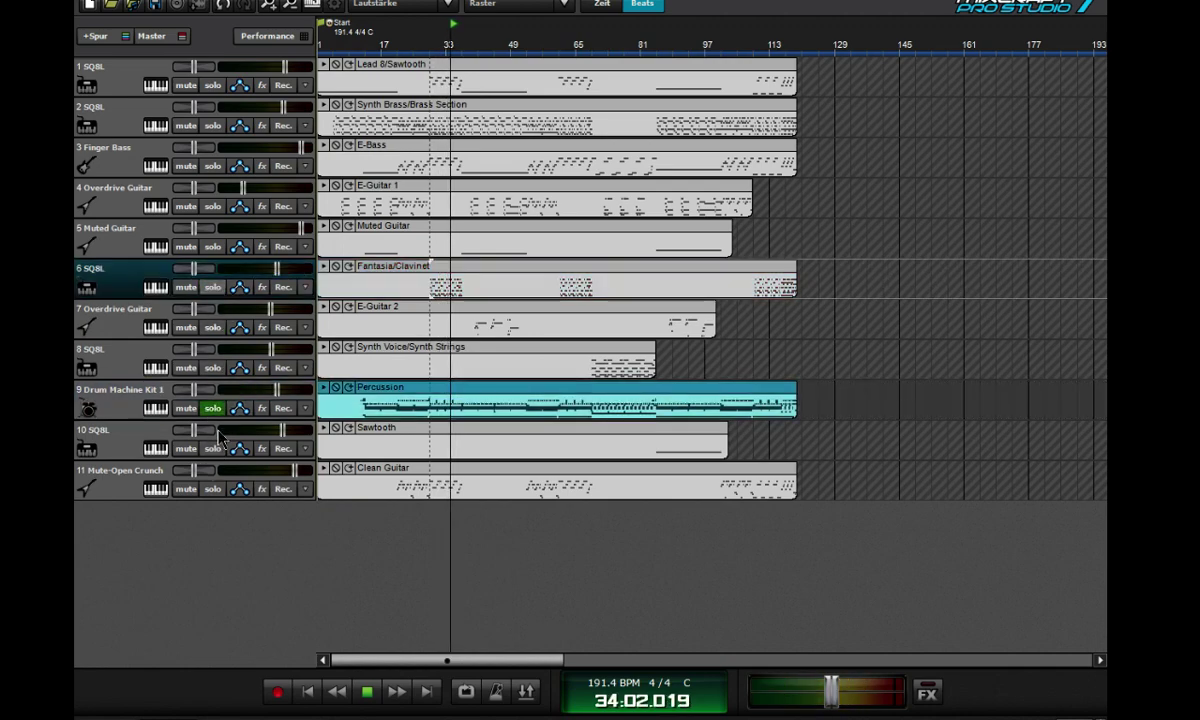
left_click(367, 691)
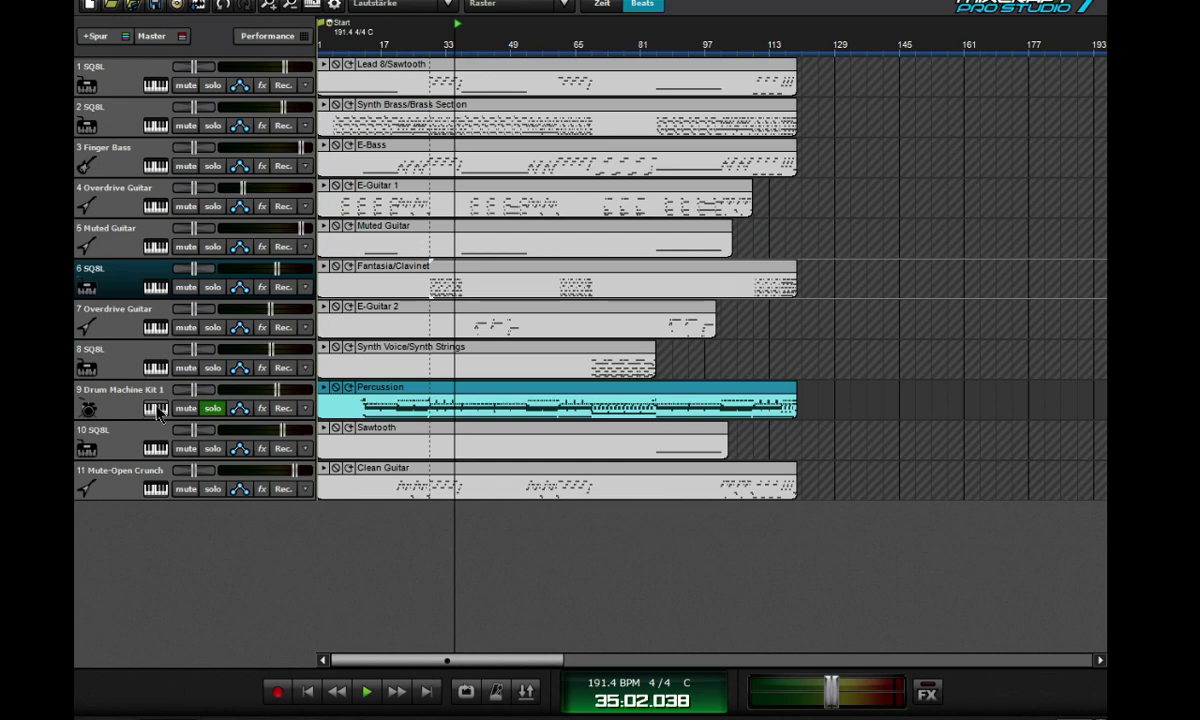
left_click(155, 408)
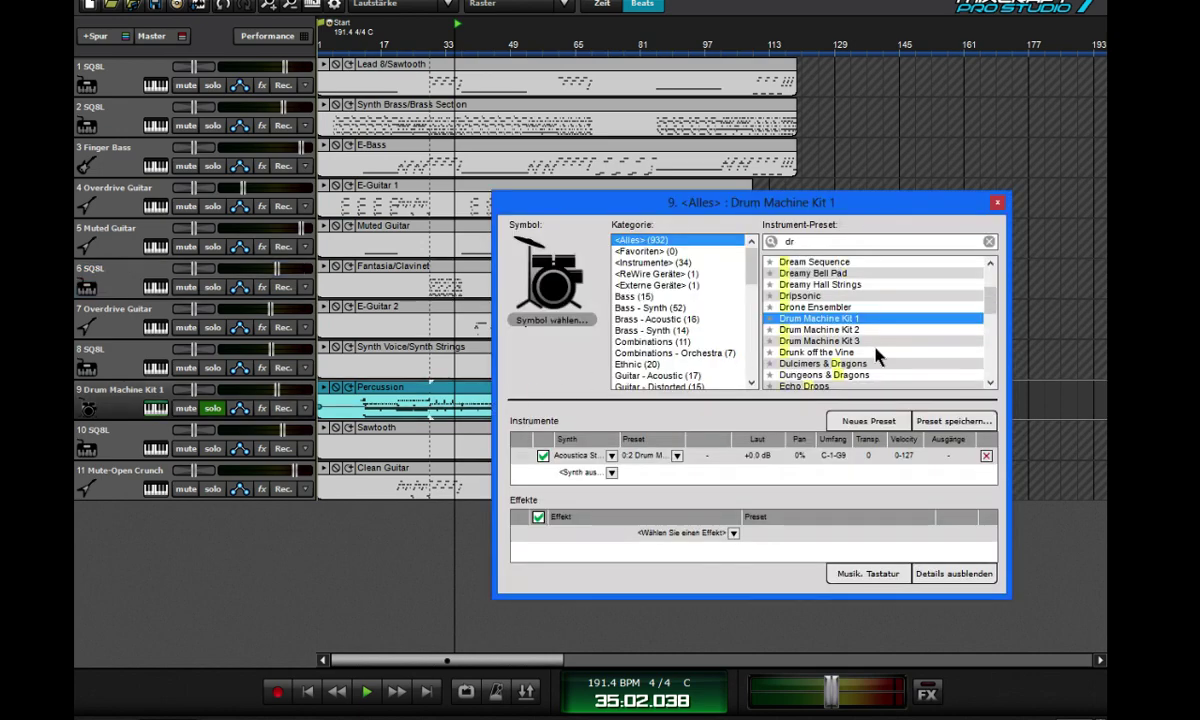
type("um")
left_click(818, 307)
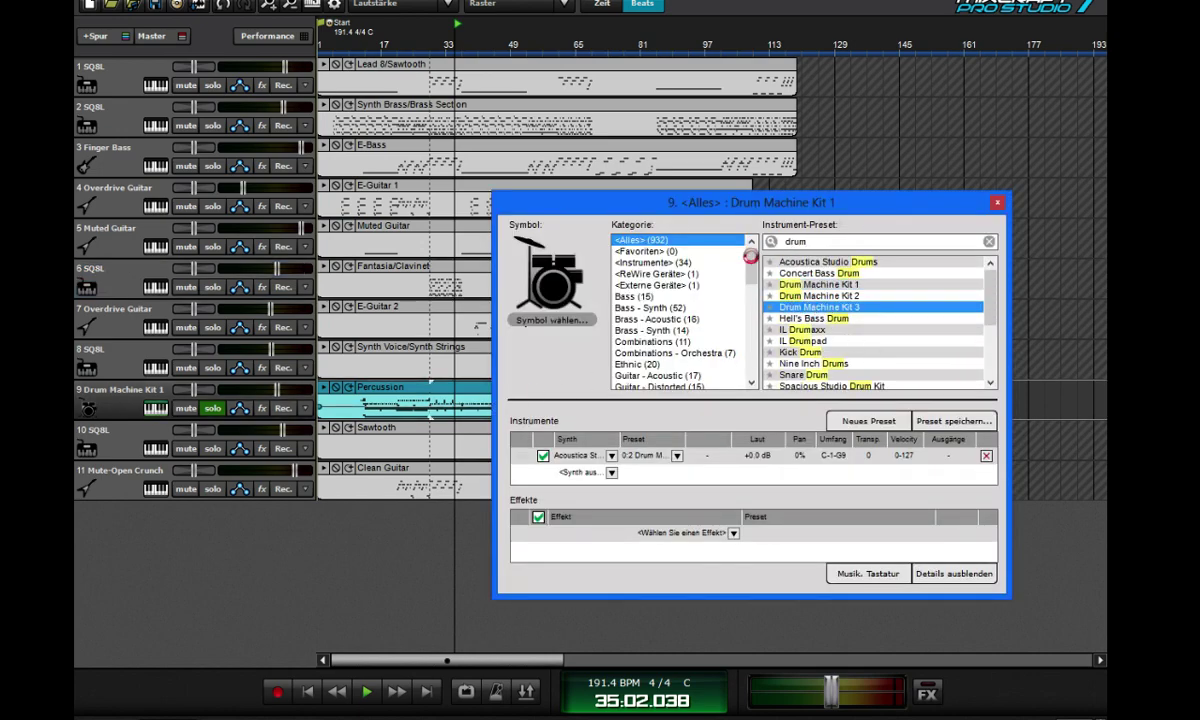
left_click(372, 50)
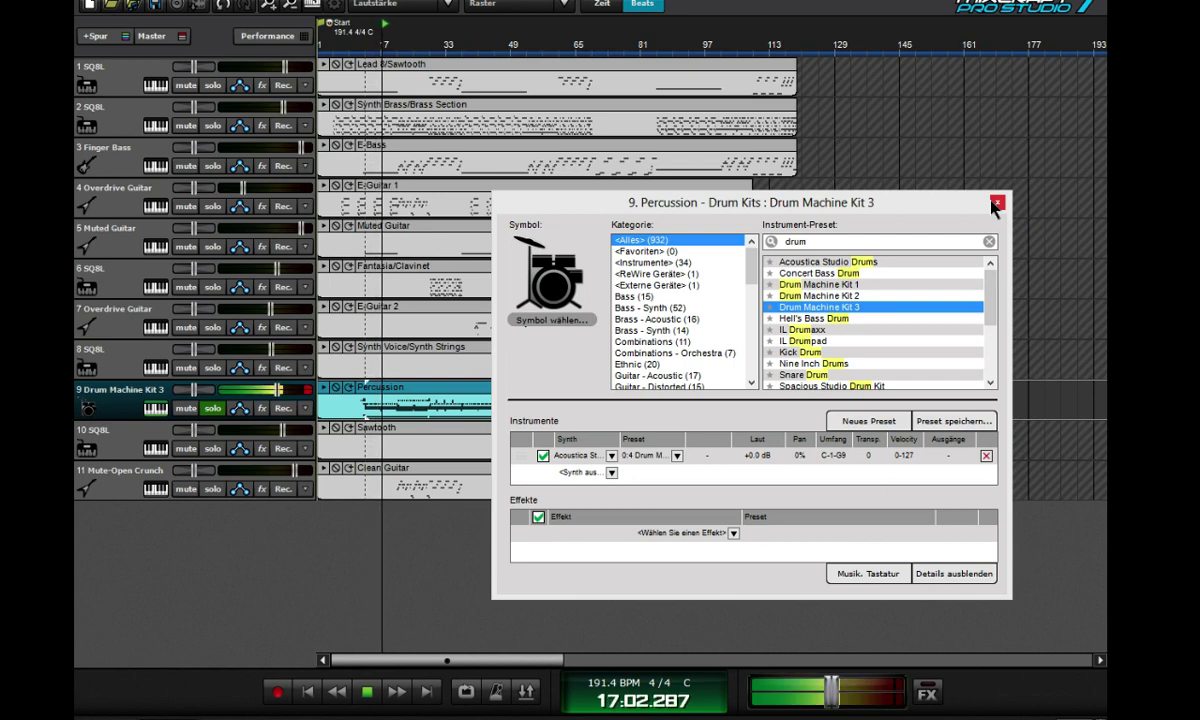
- Compare the Drum Machine Kit 1 and Kit 2 presets on track 9 during playback and settle on Drum Machine Kit 1
left_click_drag(915, 210, 994, 150)
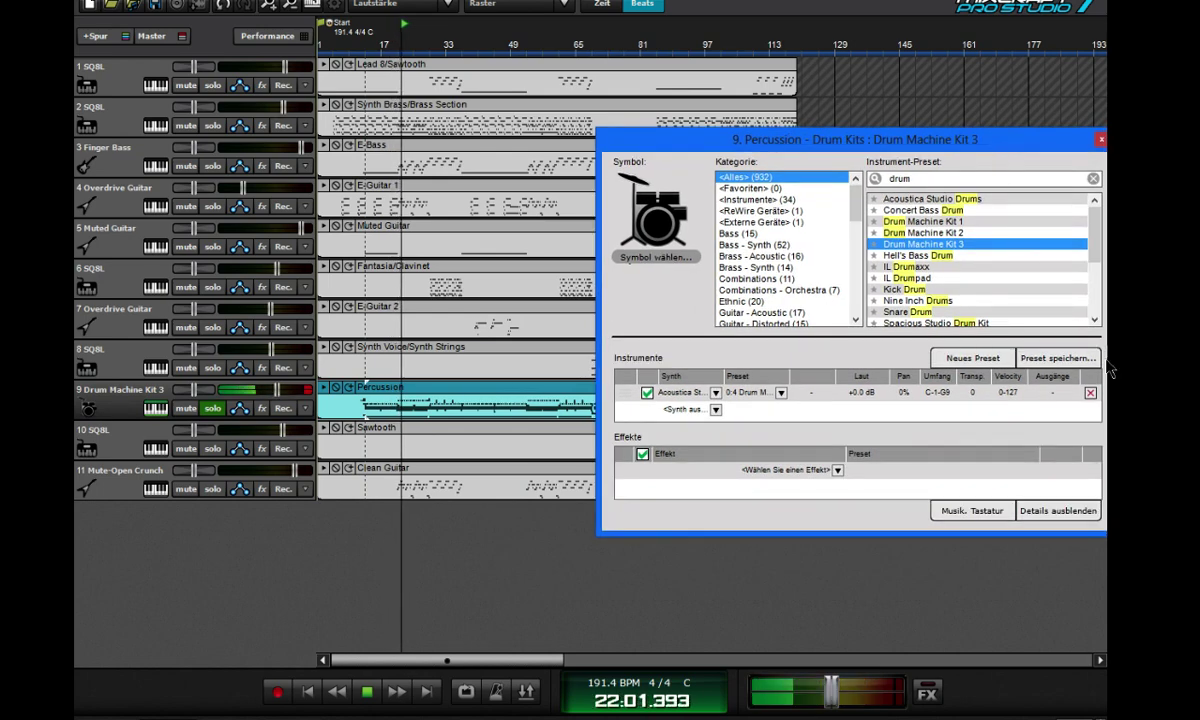
left_click(950, 221)
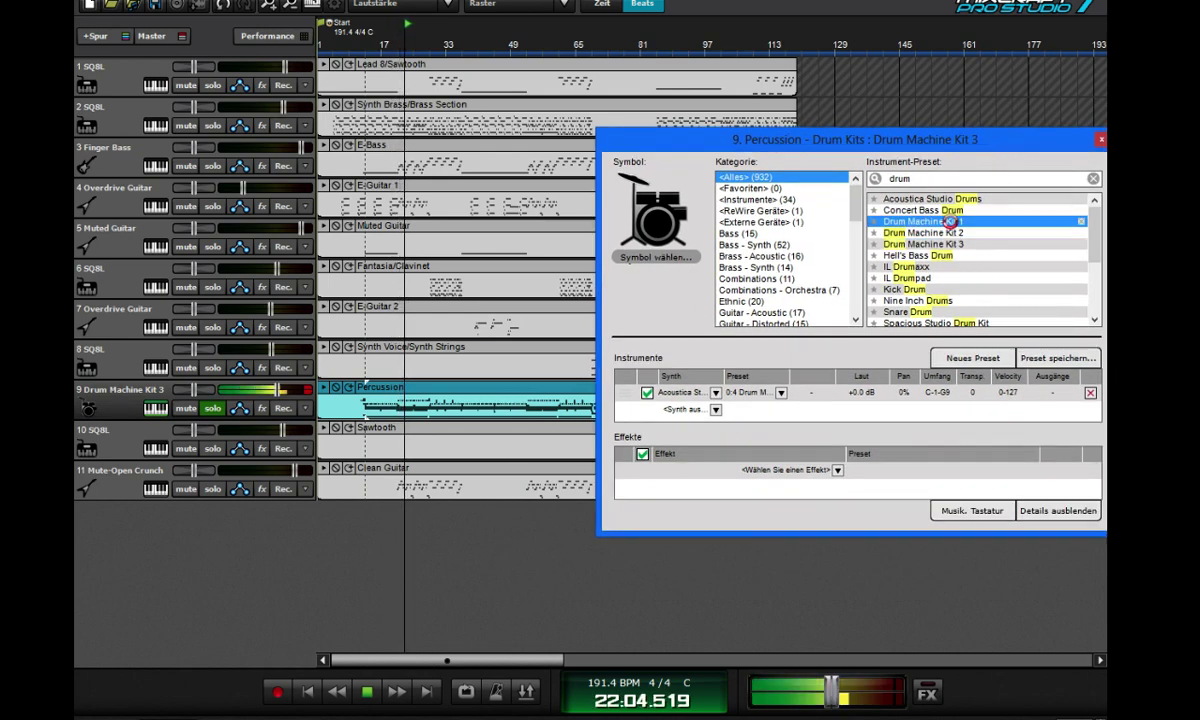
left_click(950, 232)
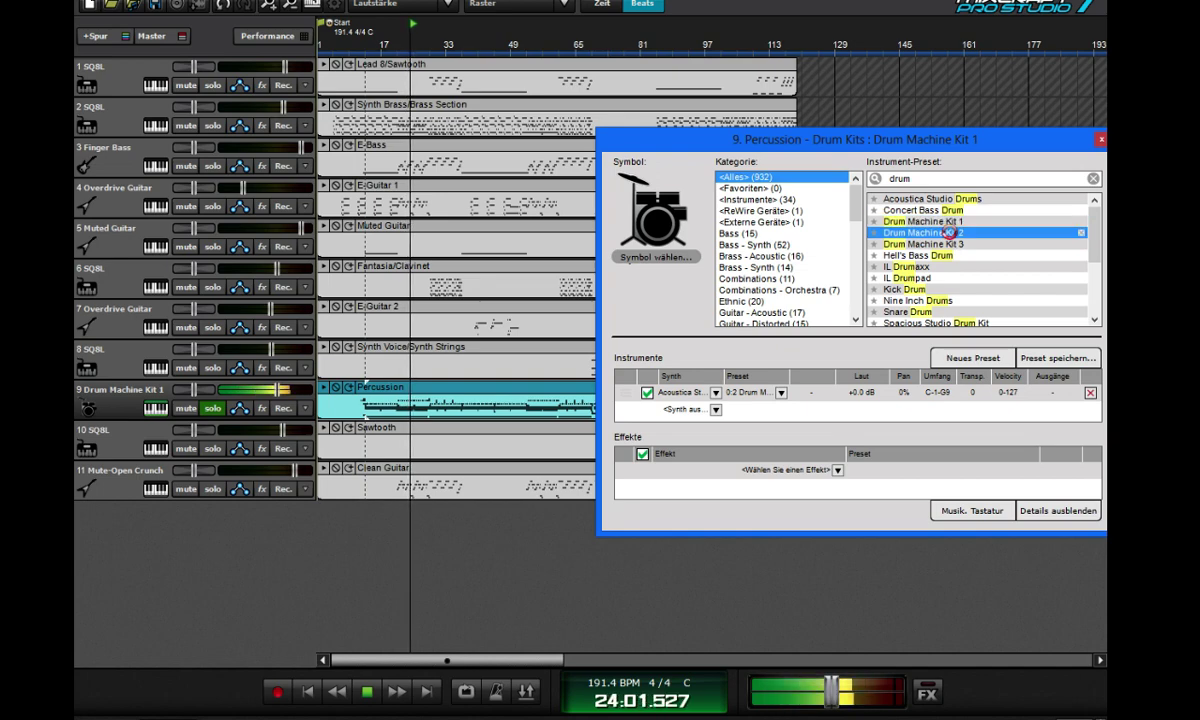
left_click(945, 221)
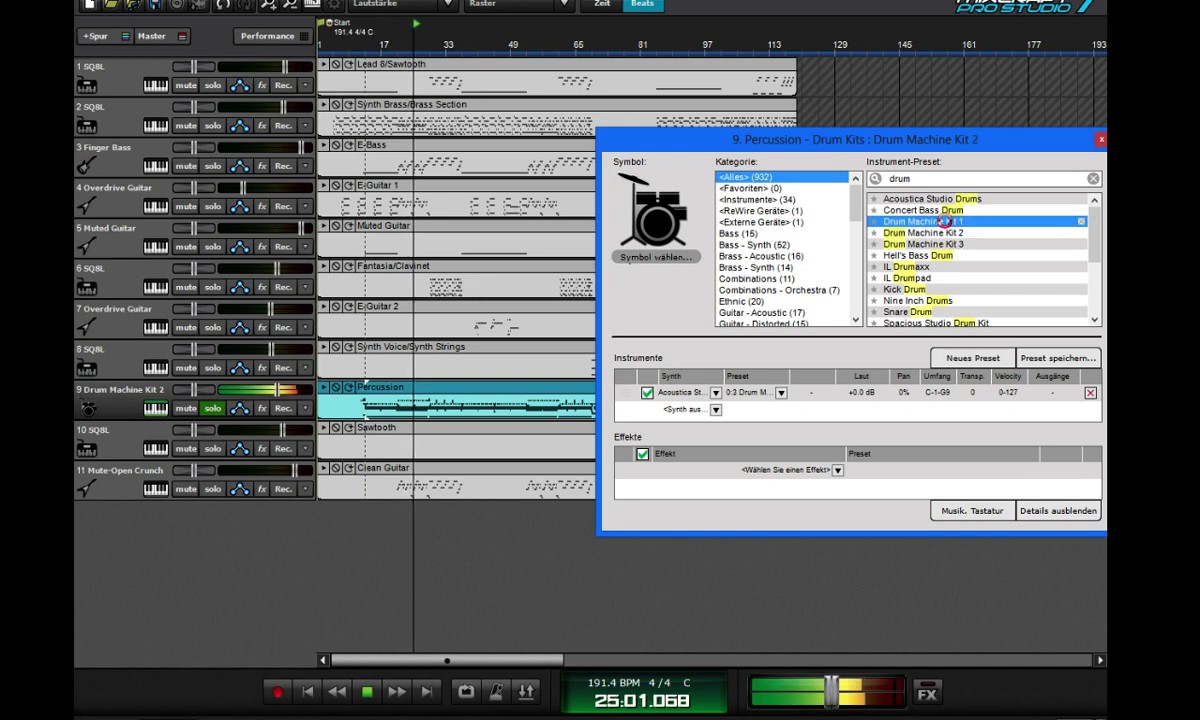
key("Escape")
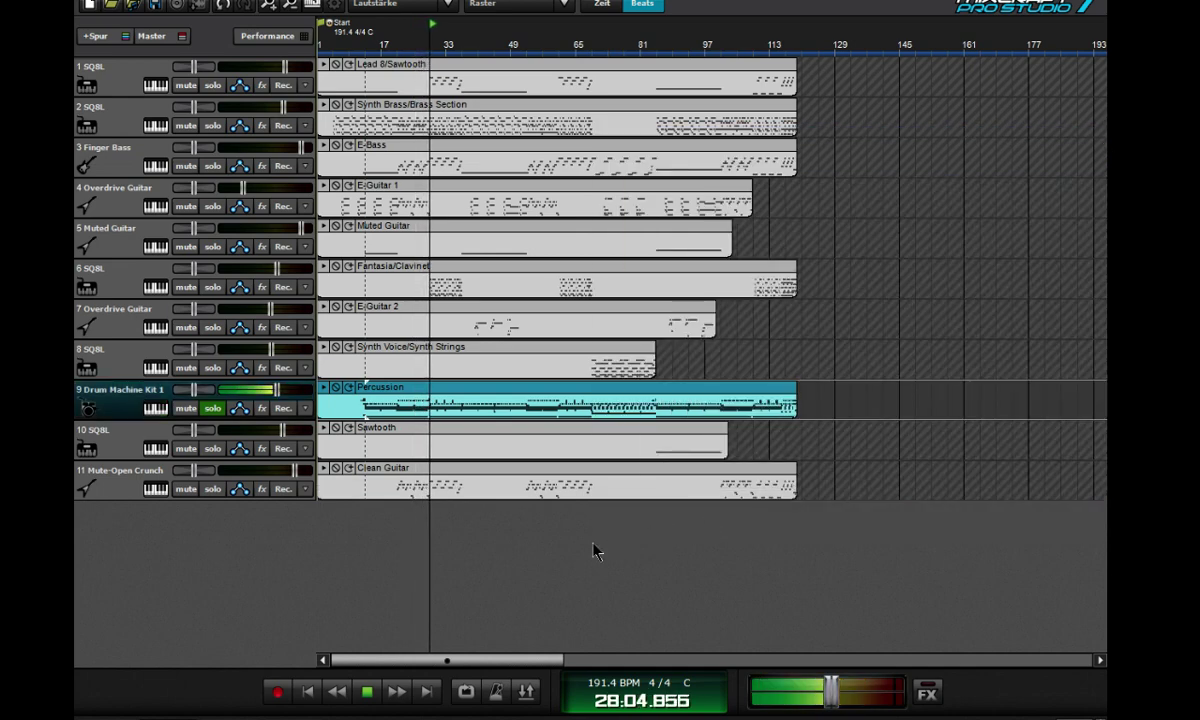
- Turn off track 9's solo and raise track 4's volume slightly while the full mix plays from the song's start
left_click(362, 693)
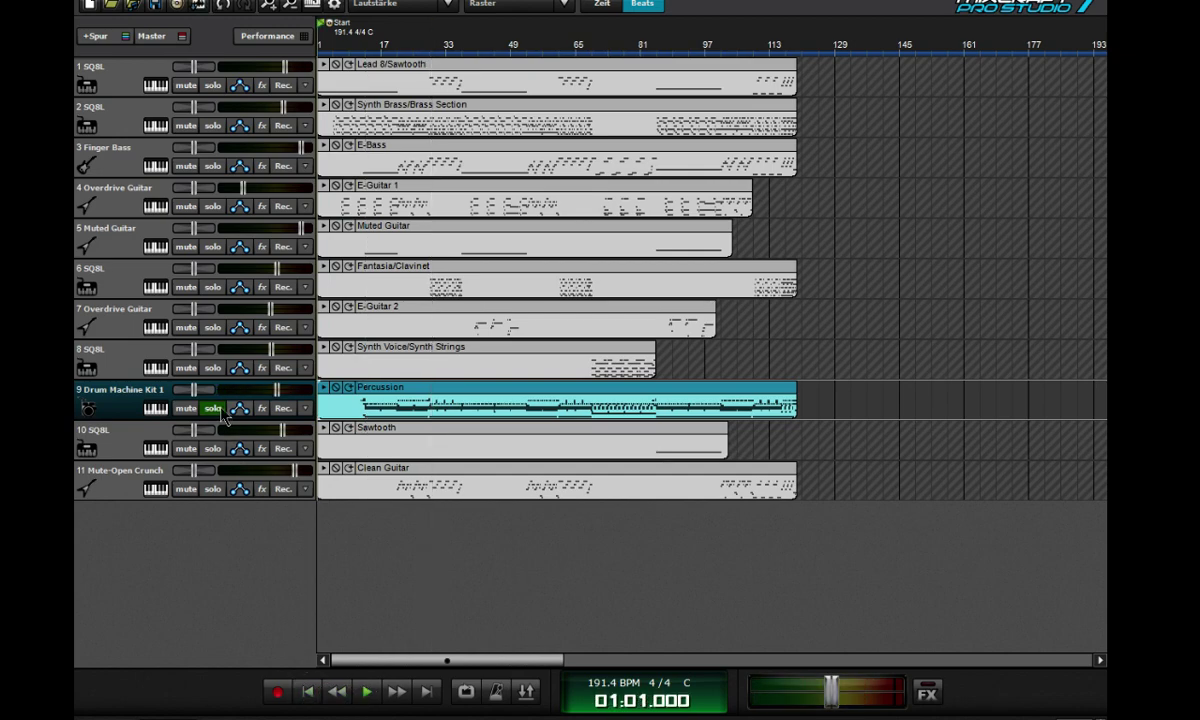
key("ctrl+a")
left_click(368, 695)
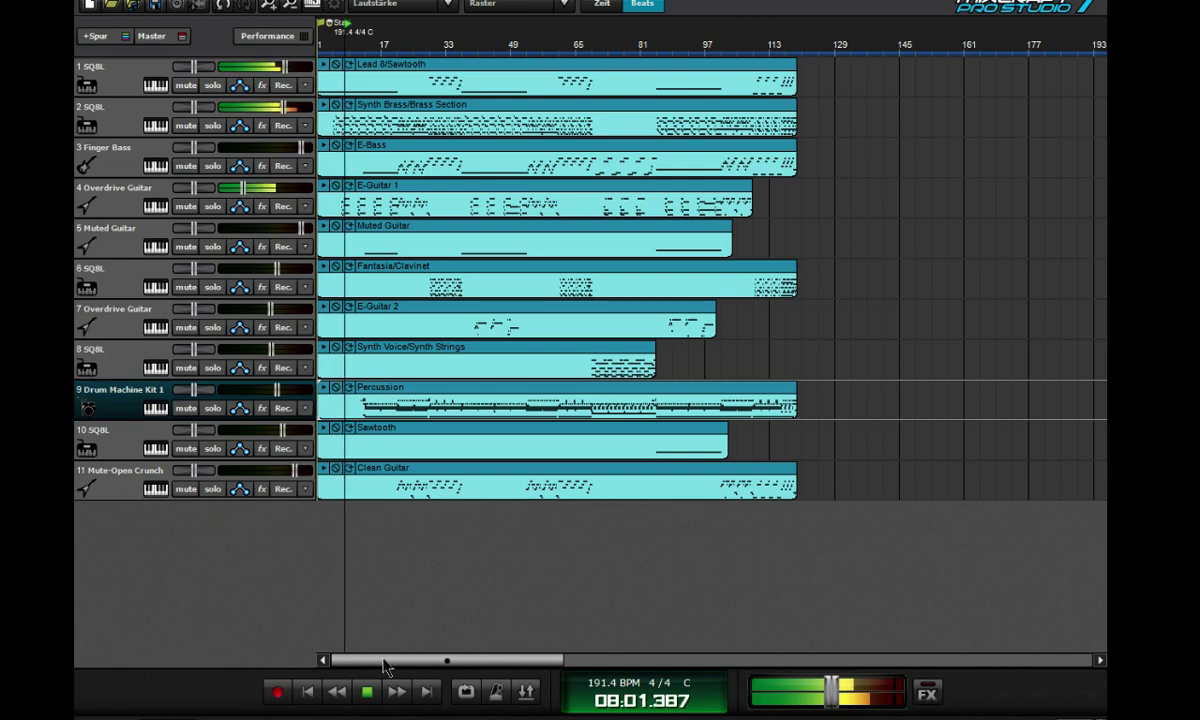
left_click(247, 188)
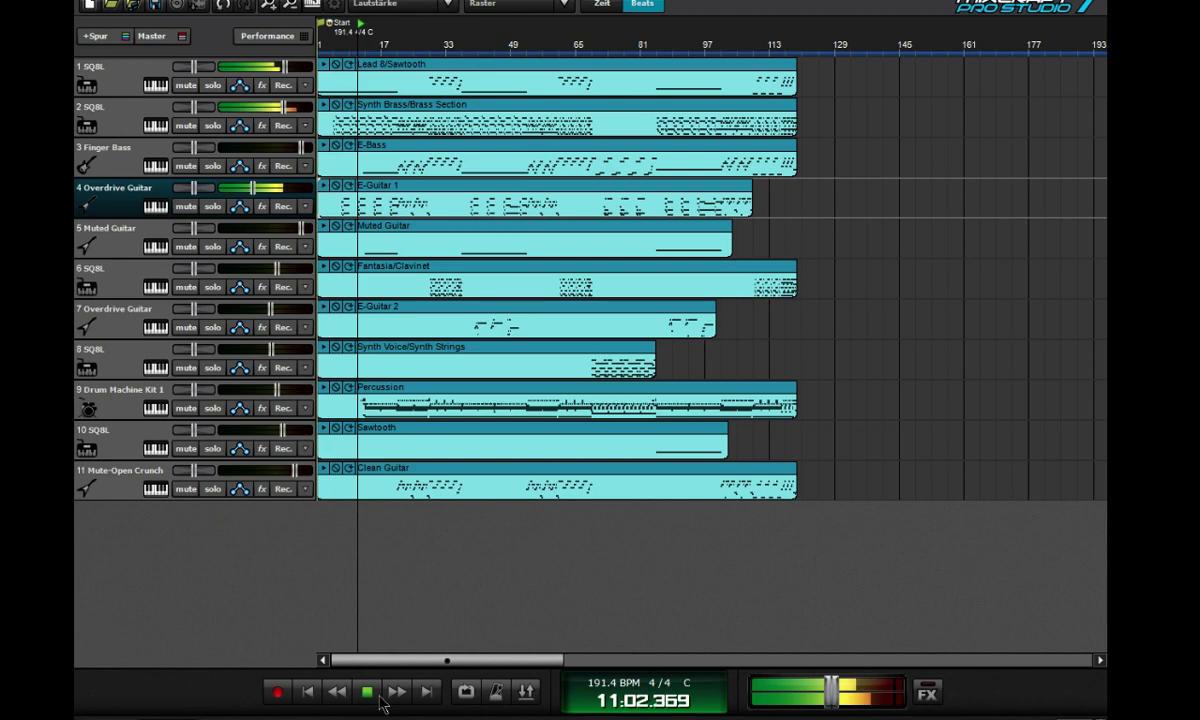
- Solo track 4 and disable the Shred Amp Simulator in its instrument effects
left_click(212, 206)
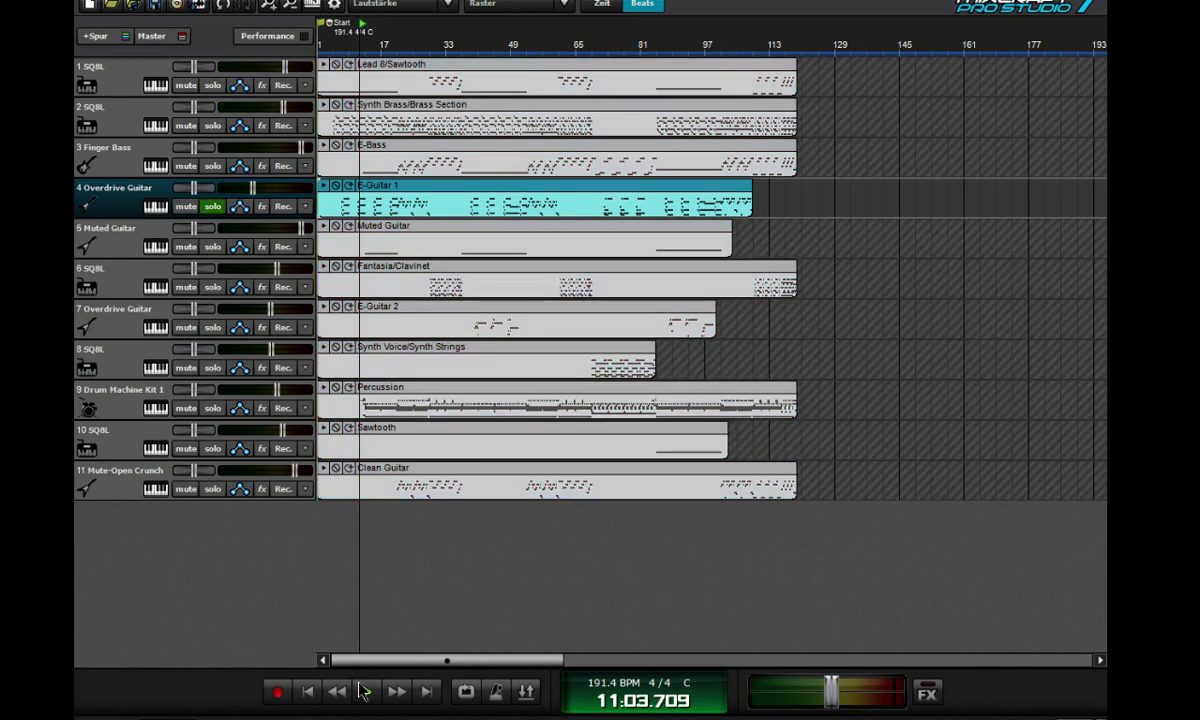
left_click(155, 206)
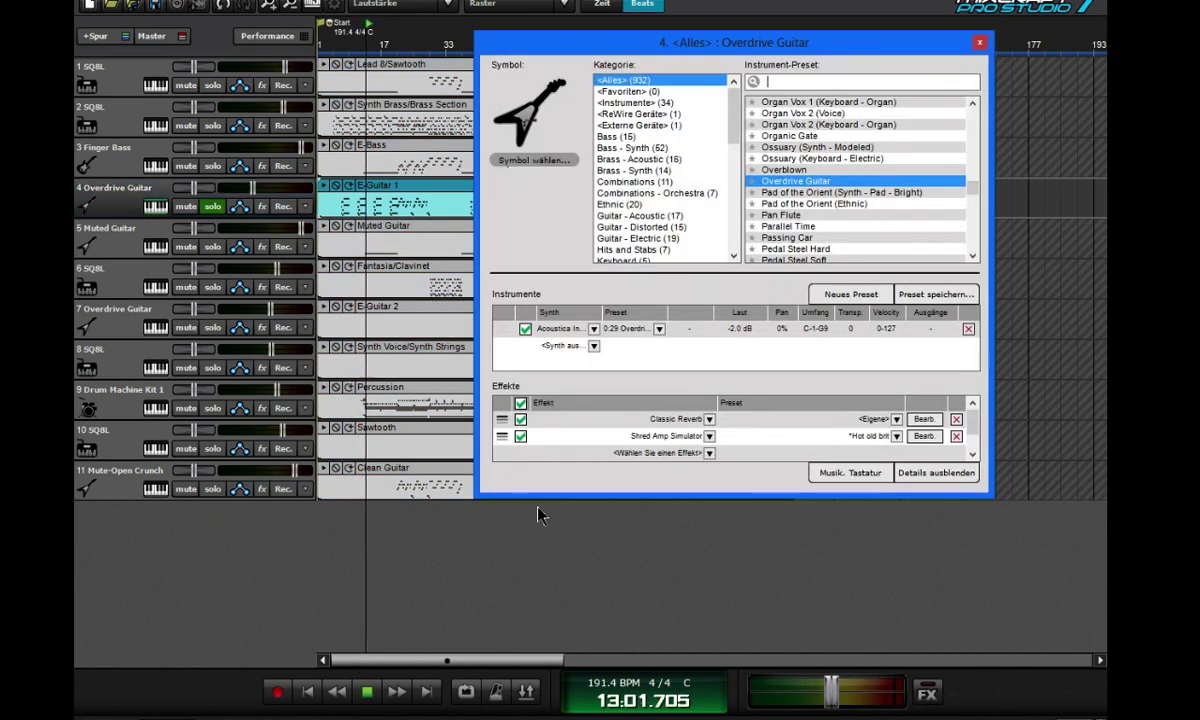
left_click(520, 436)
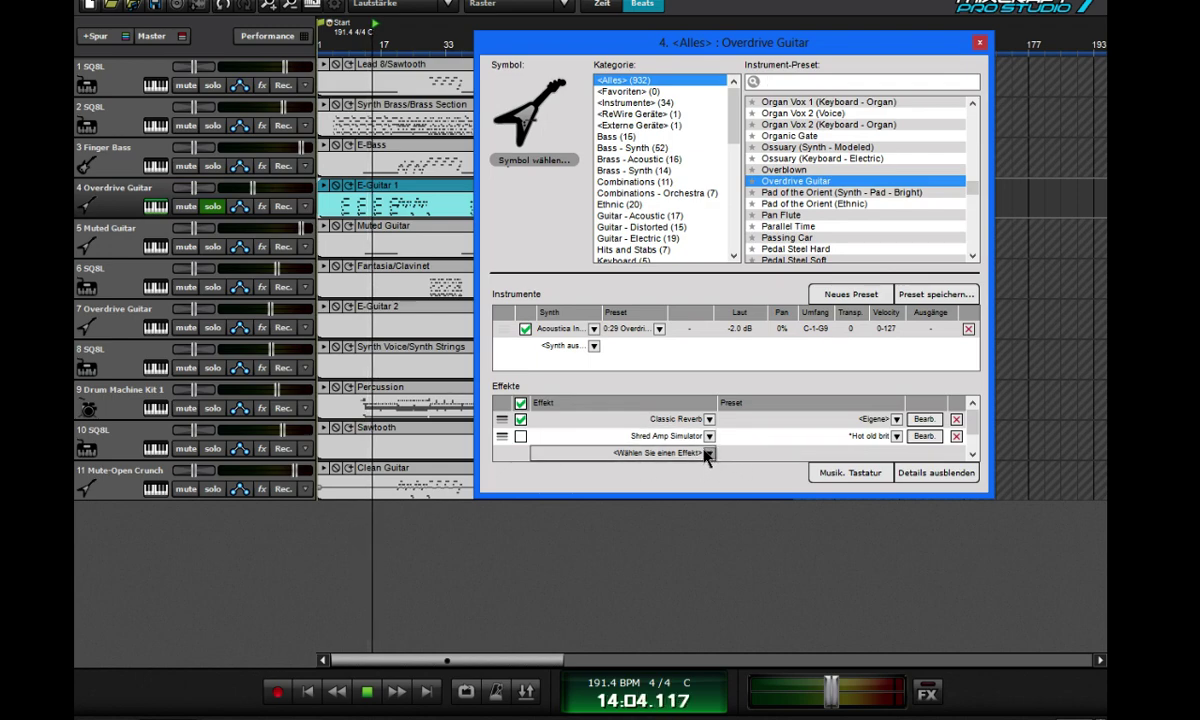
- Add the Voxengo Amp Simulator effect to track 4 and raise the track's volume to nearly match the neighbouring tracks
left_click(707, 454)
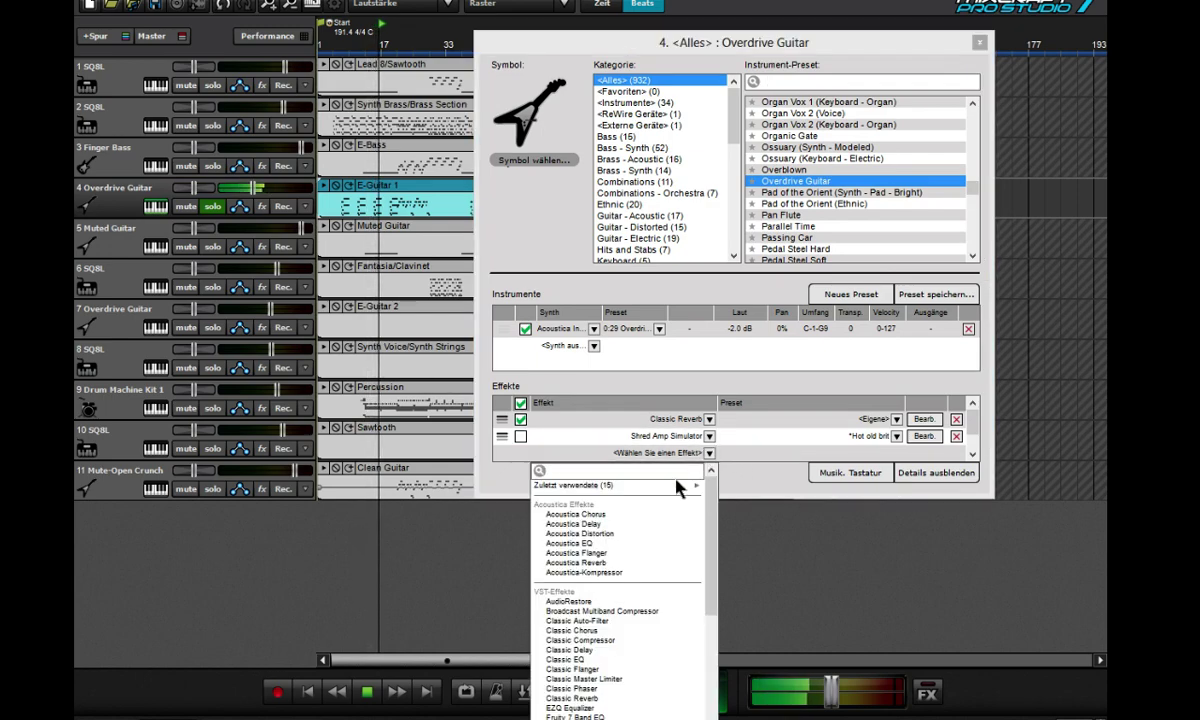
scroll(646, 700, "down", 5)
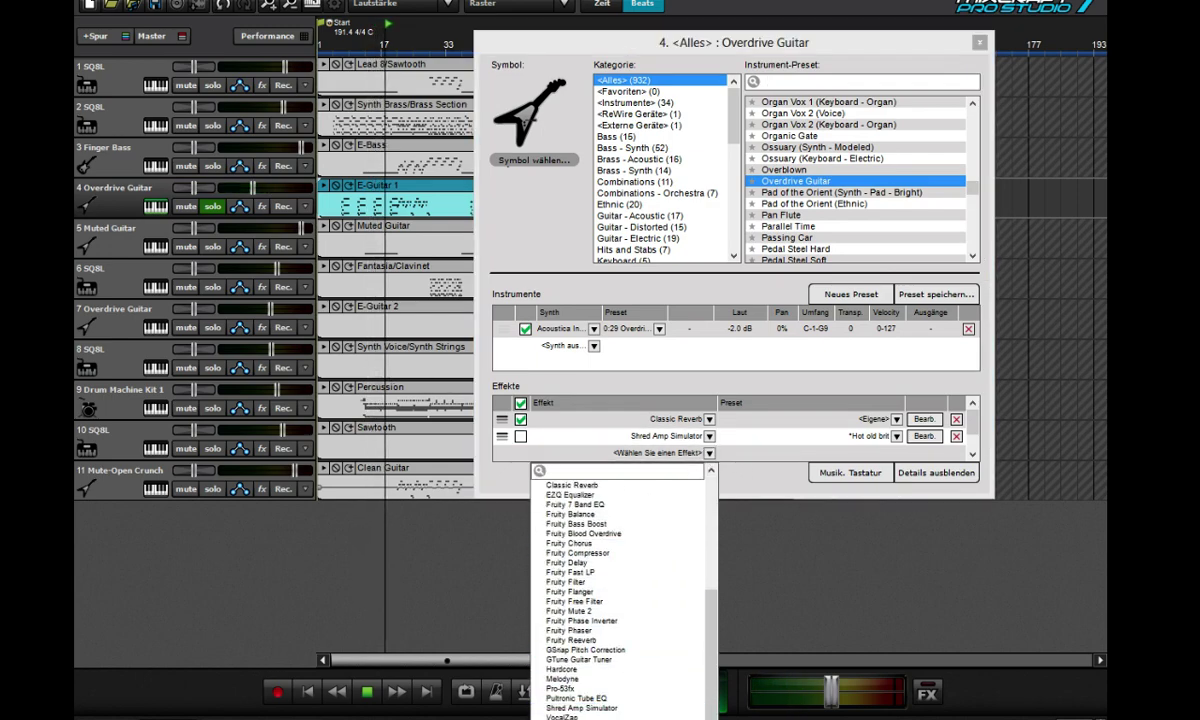
left_click(667, 705)
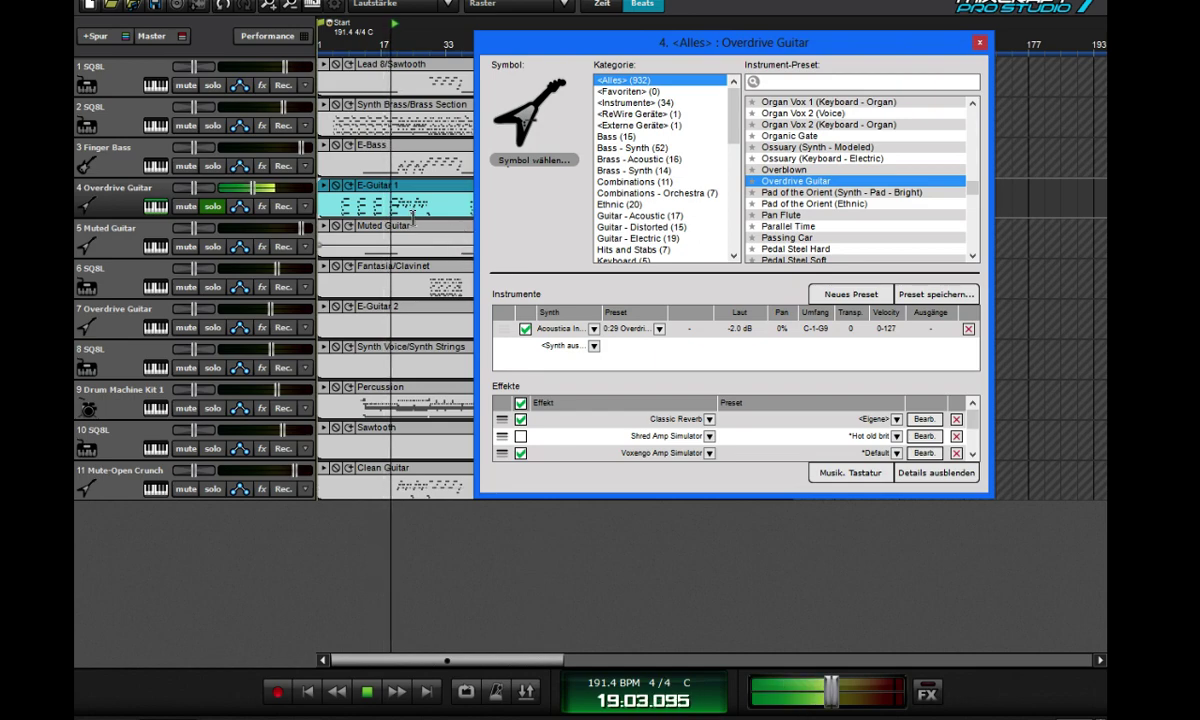
left_click_drag(253, 188, 262, 190)
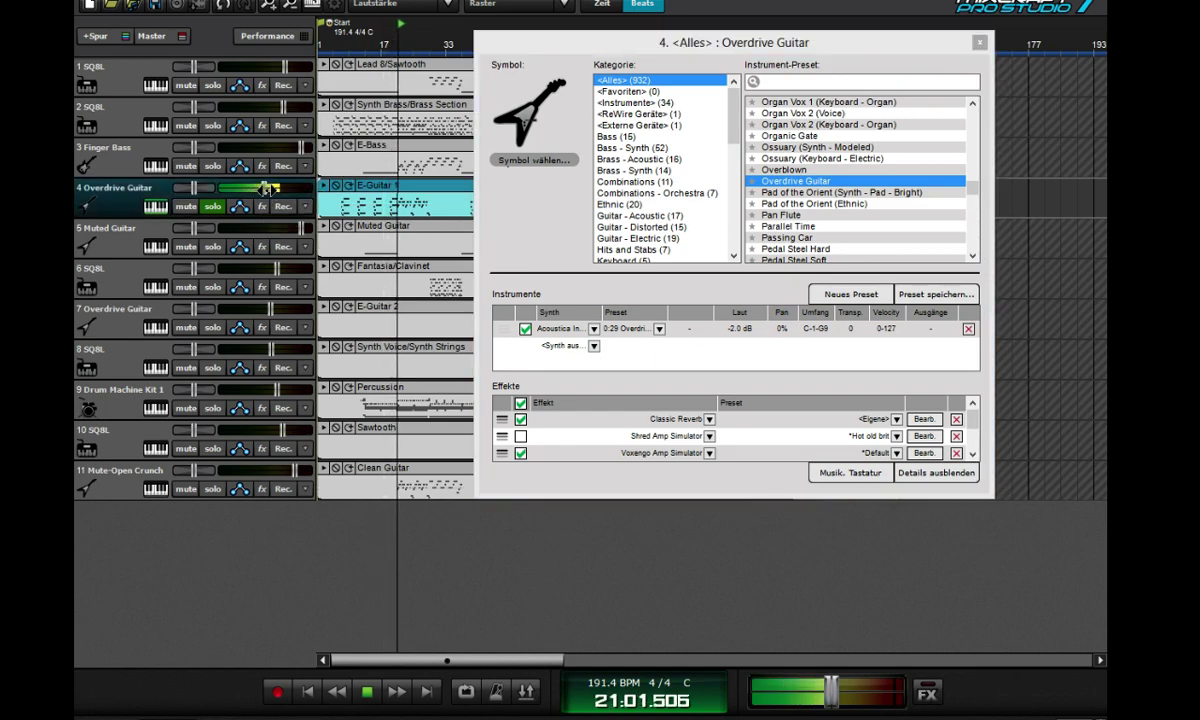
left_click(977, 42)
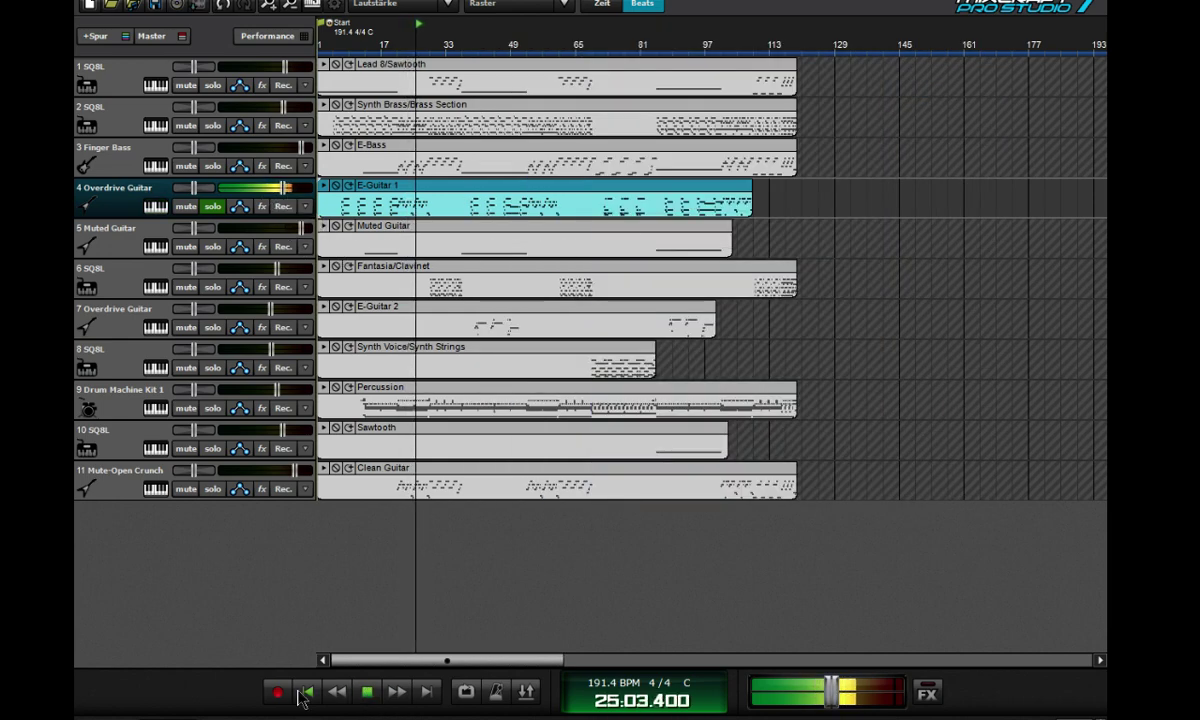
- Turn off track 4's solo and play the full mix from the song's start with all clips selected
left_click(368, 692)
left_click(212, 206)
key("ctrl+a")
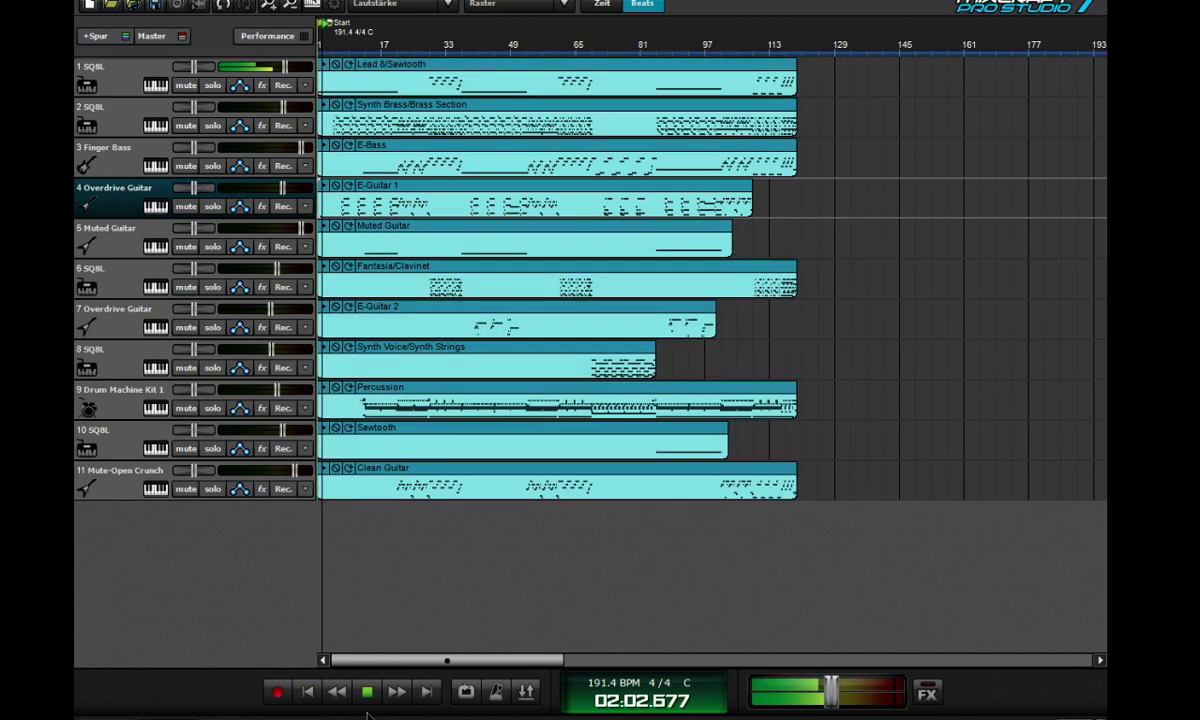
left_click(334, 692)
left_click(370, 692)
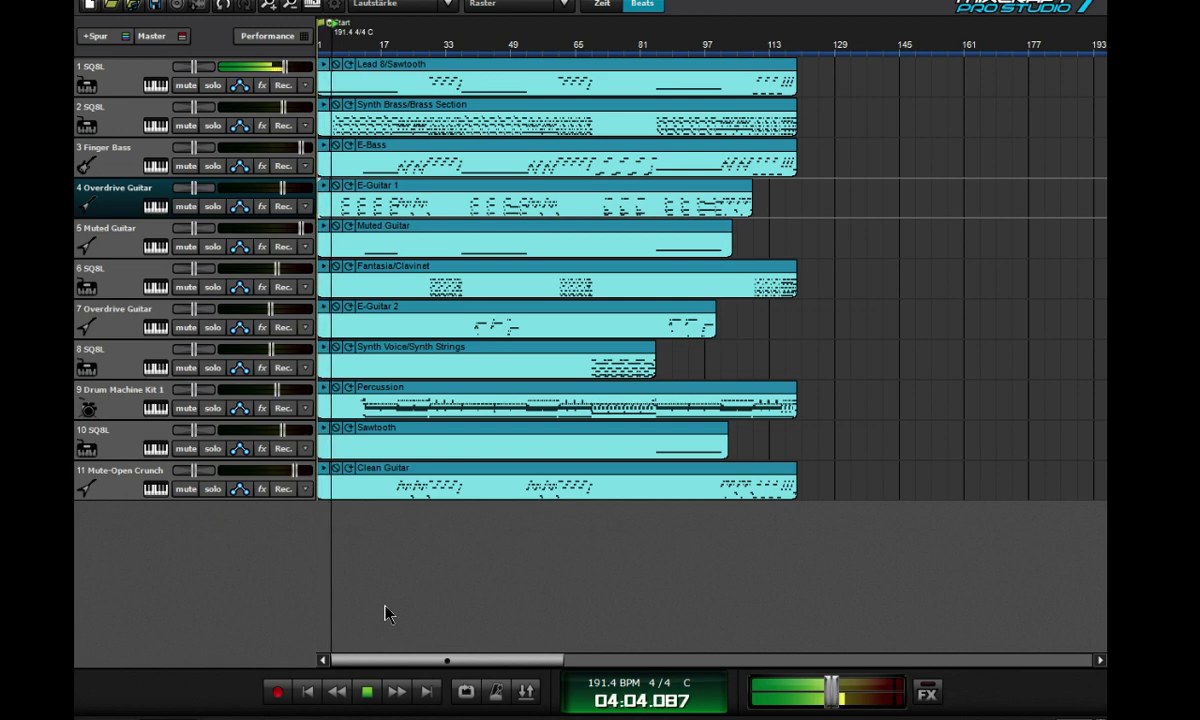
key("alt+Tab")
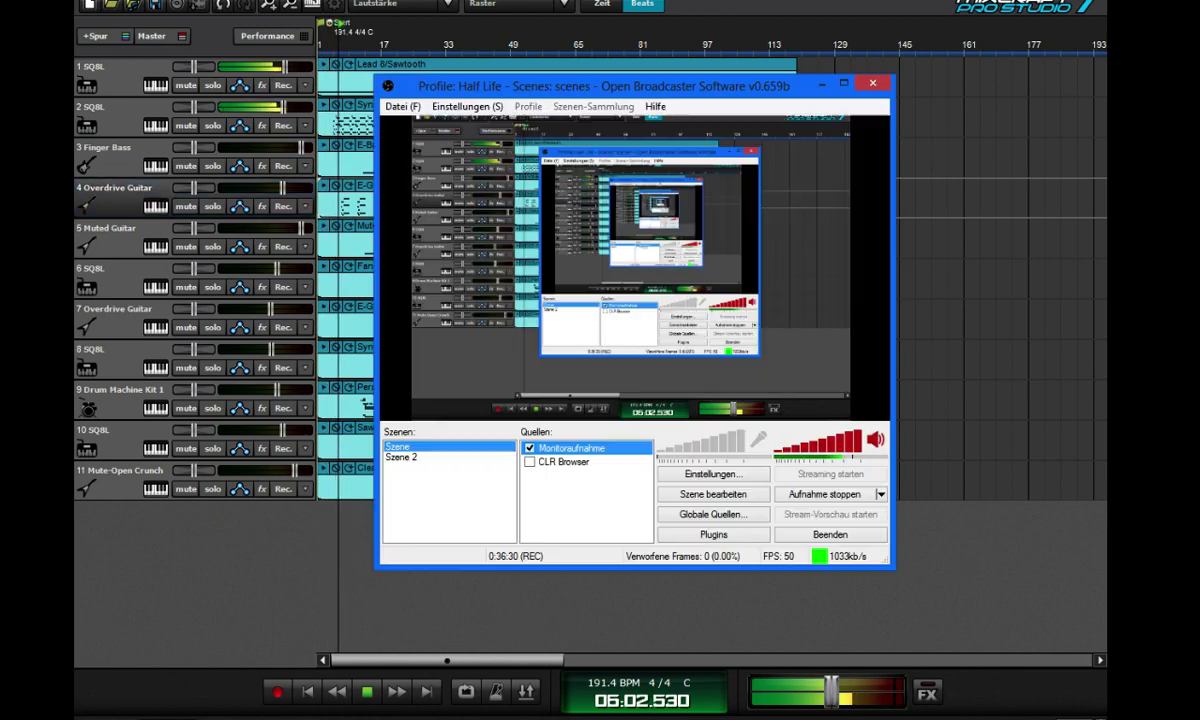